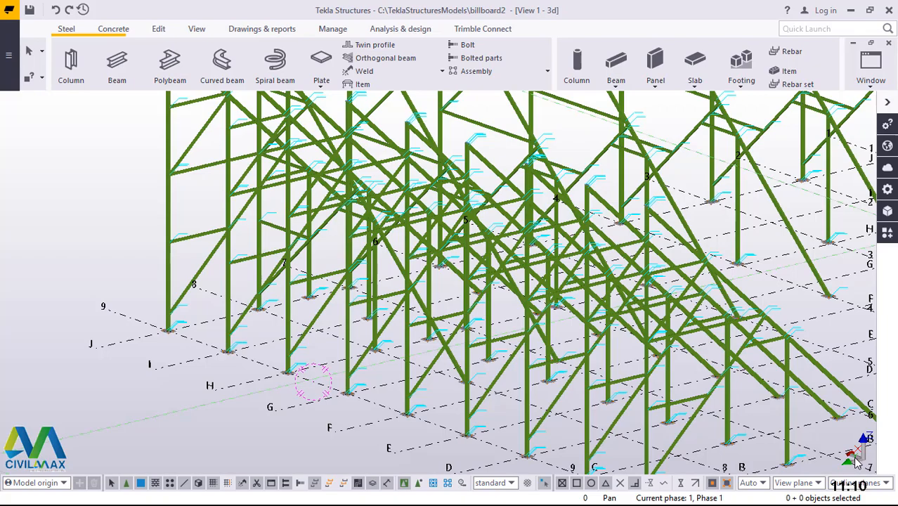
Add a point at the midpoint of the column's bottom edge on the base plate at grid B-9.
{"action": "scroll", "coordinate": [515, 362], "scroll_direction": "down", "scroll_amount": 4}
{"action": "scroll", "coordinate": [595, 431], "scroll_direction": "up", "scroll_amount": 3}
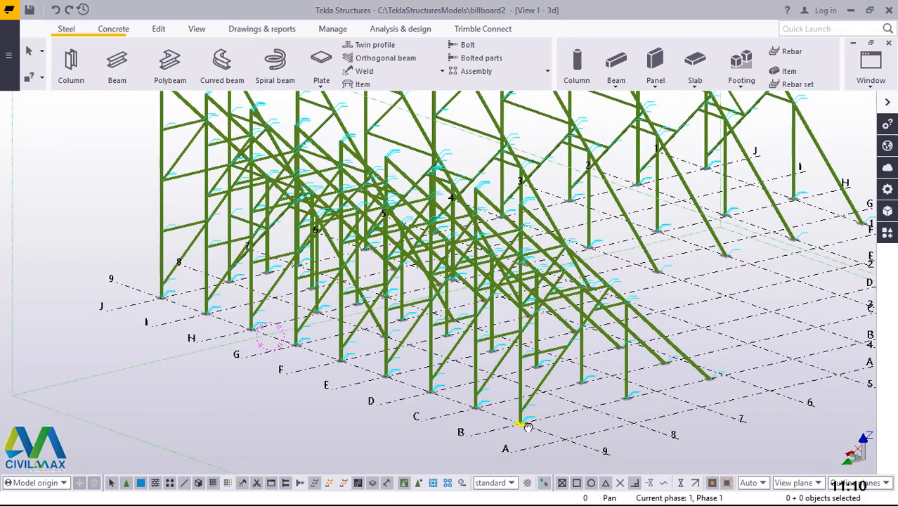
{"action": "middle_click_drag", "start_coordinate": [528, 426], "coordinate": [521, 400], "text": "ctrl"}
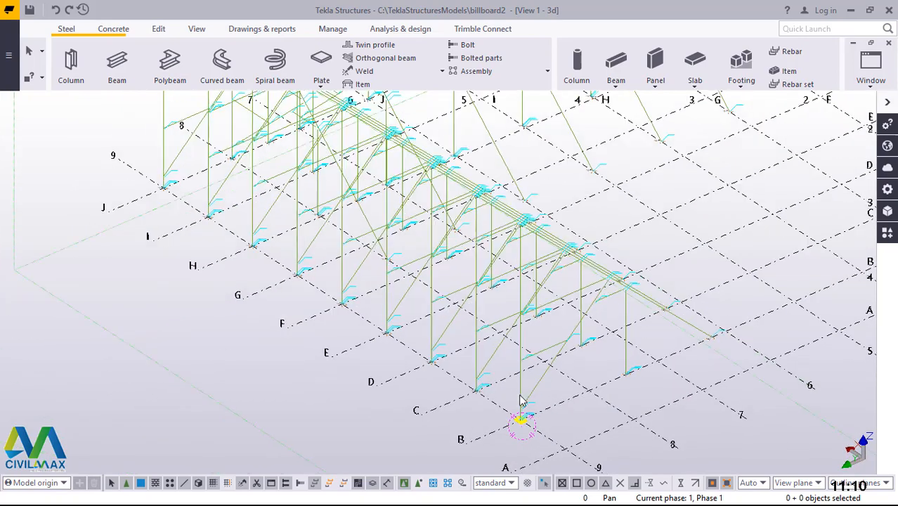
{"action": "scroll", "coordinate": [521, 415], "scroll_direction": "up", "scroll_amount": 5}
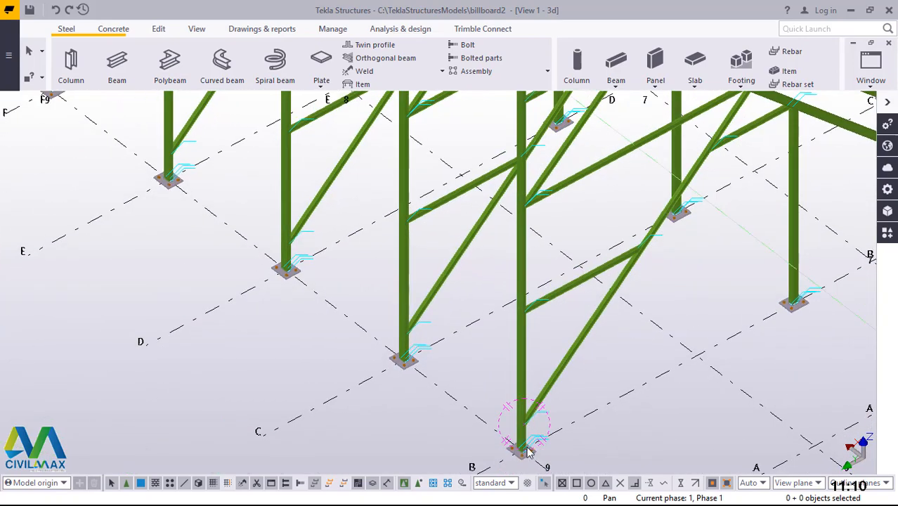
{"action": "scroll", "coordinate": [527, 448], "scroll_direction": "up", "scroll_amount": 8}
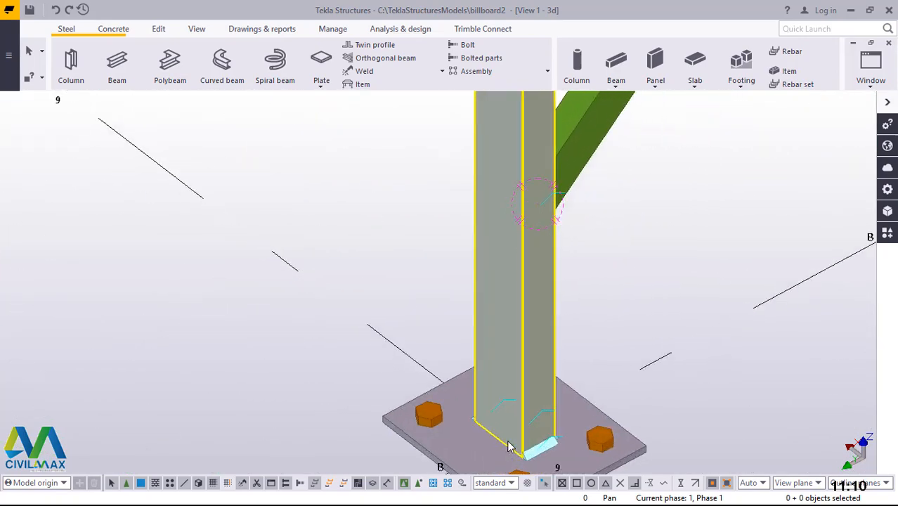
{"action": "scroll", "coordinate": [510, 448], "scroll_direction": "down", "scroll_amount": 3}
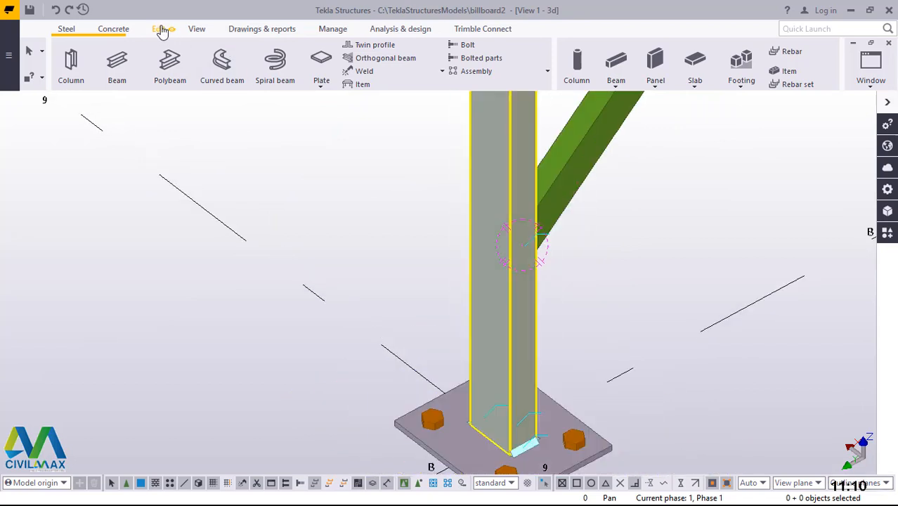
{"action": "left_click", "coordinate": [161, 29]}
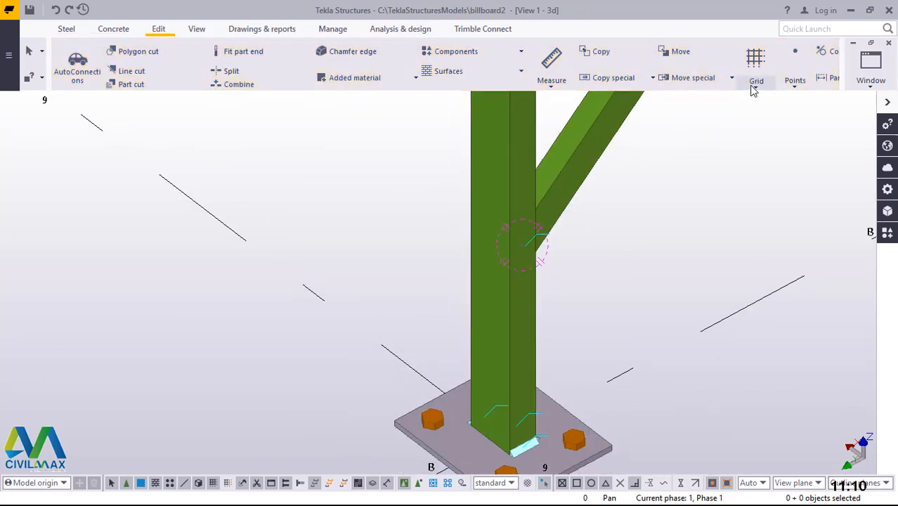
{"action": "left_click", "coordinate": [756, 84]}
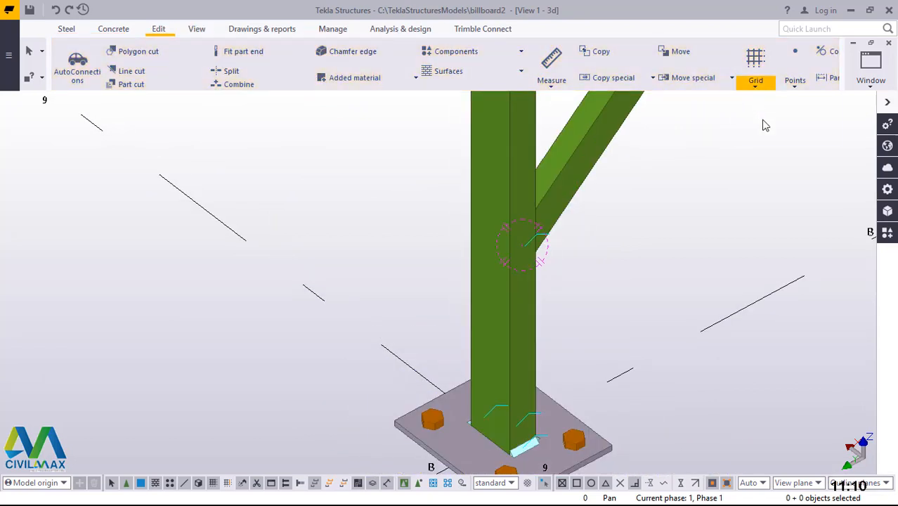
{"action": "left_click", "coordinate": [798, 85]}
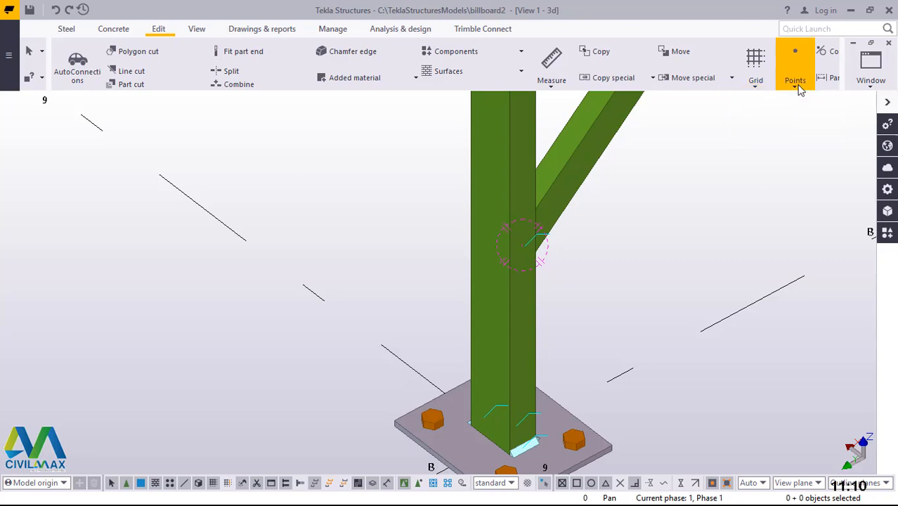
{"action": "left_click", "coordinate": [739, 280]}
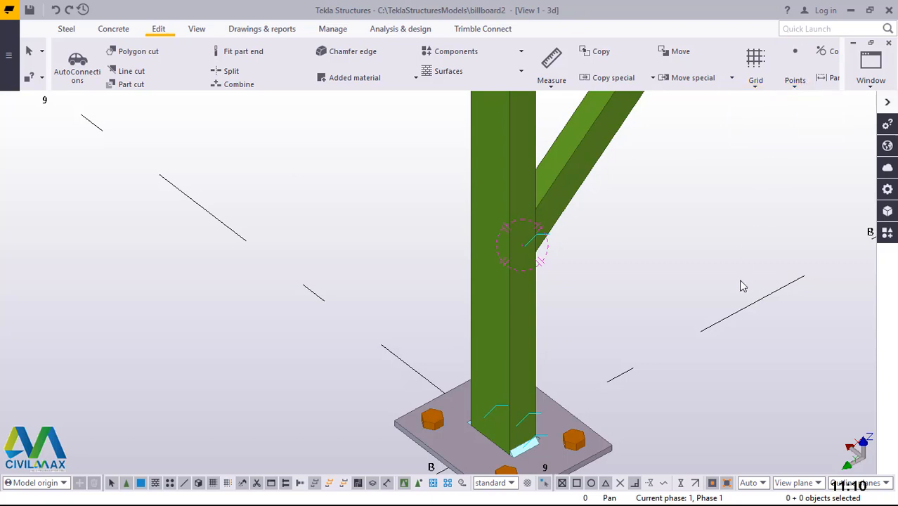
{"action": "left_click", "coordinate": [783, 86]}
{"action": "left_click", "coordinate": [807, 343]}
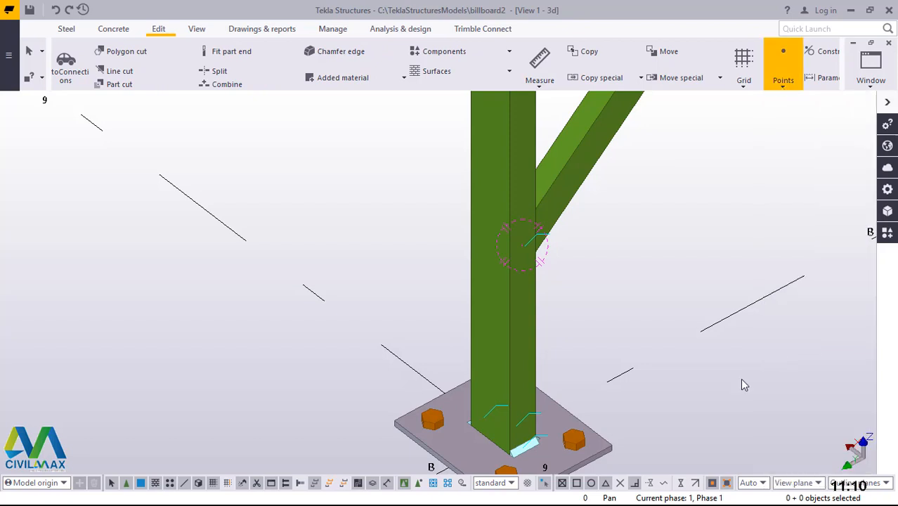
{"action": "scroll", "coordinate": [483, 448], "scroll_direction": "up", "scroll_amount": 6}
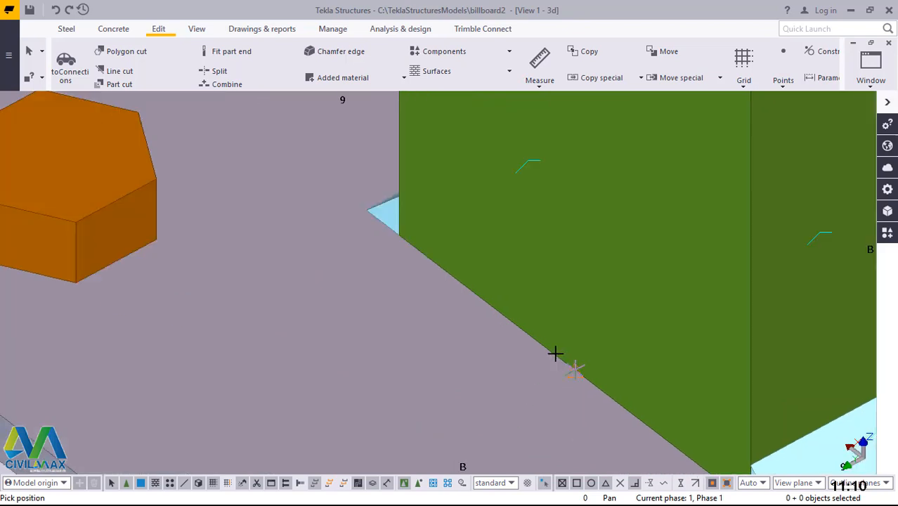
{"action": "right_click", "coordinate": [463, 219]}
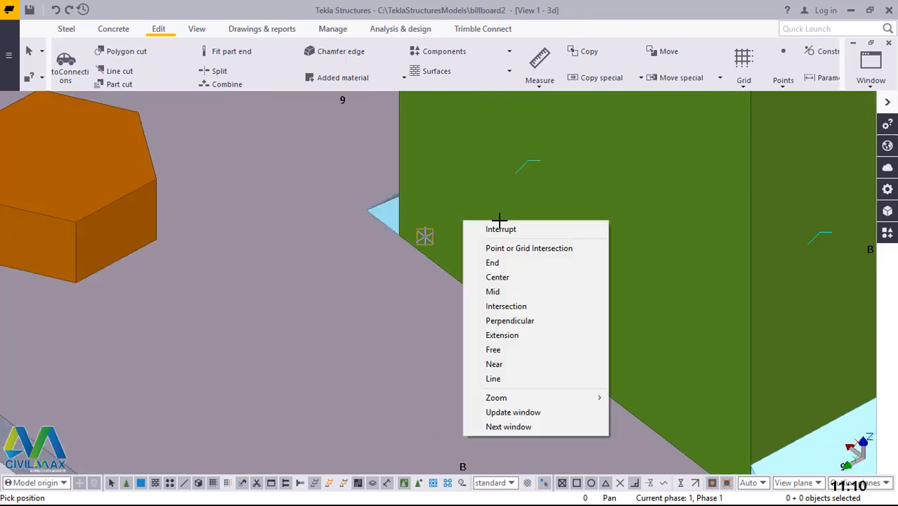
{"action": "left_click", "coordinate": [498, 228]}
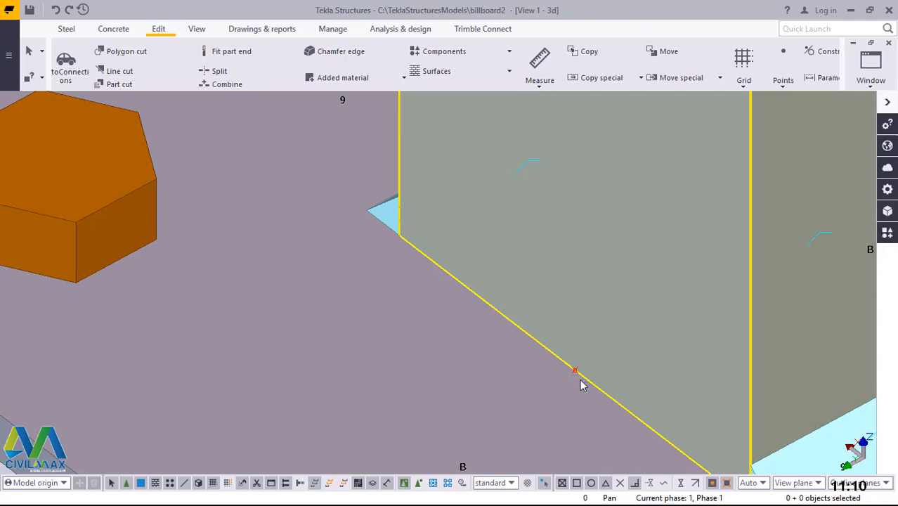
Move the new point linearly up the column by a dZ of 500.
{"action": "scroll", "coordinate": [581, 381], "scroll_direction": "down", "scroll_amount": 3}
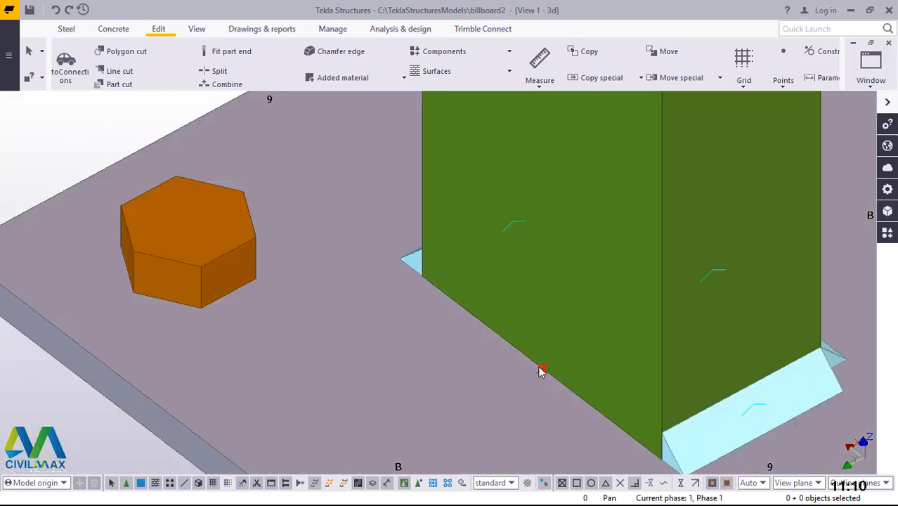
{"action": "left_click", "coordinate": [541, 368]}
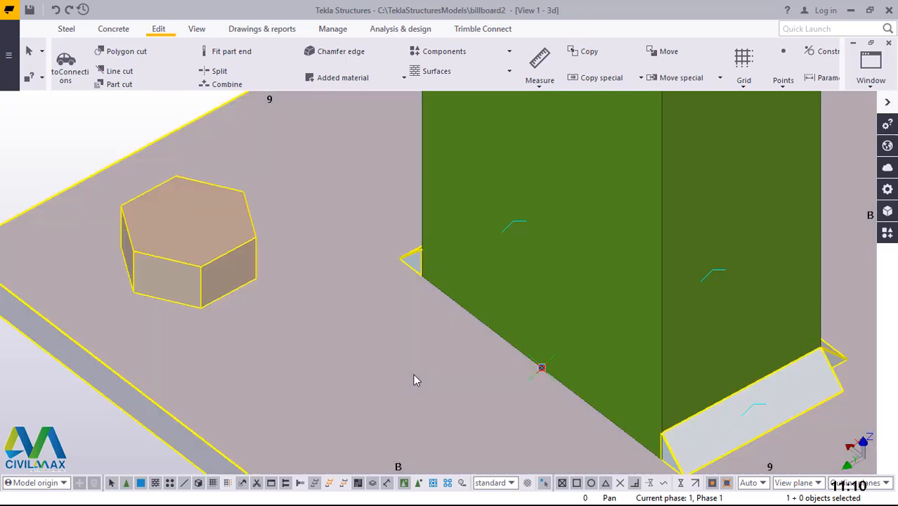
{"action": "scroll", "coordinate": [412, 373], "scroll_direction": "down", "scroll_amount": 3}
{"action": "right_click", "coordinate": [97, 189]}
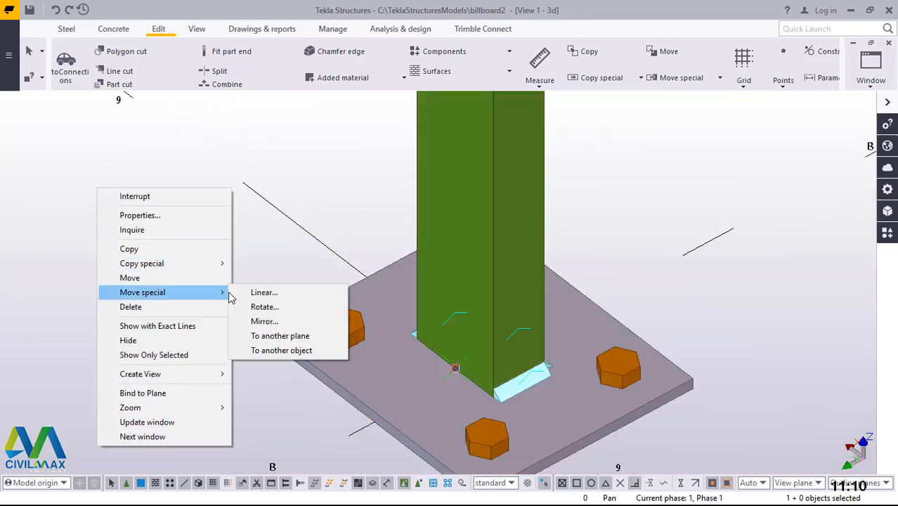
{"action": "left_click", "coordinate": [264, 263]}
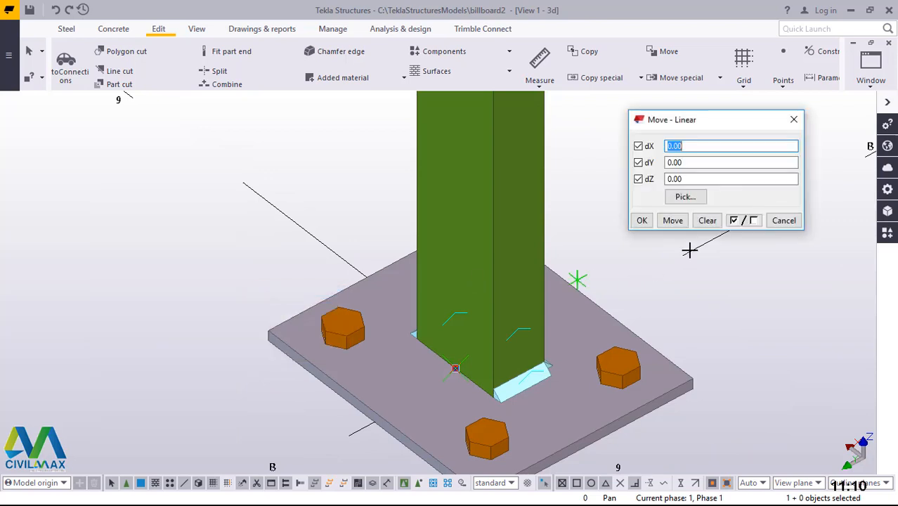
{"action": "left_click", "coordinate": [703, 178]}
{"action": "type", "text": "5"}
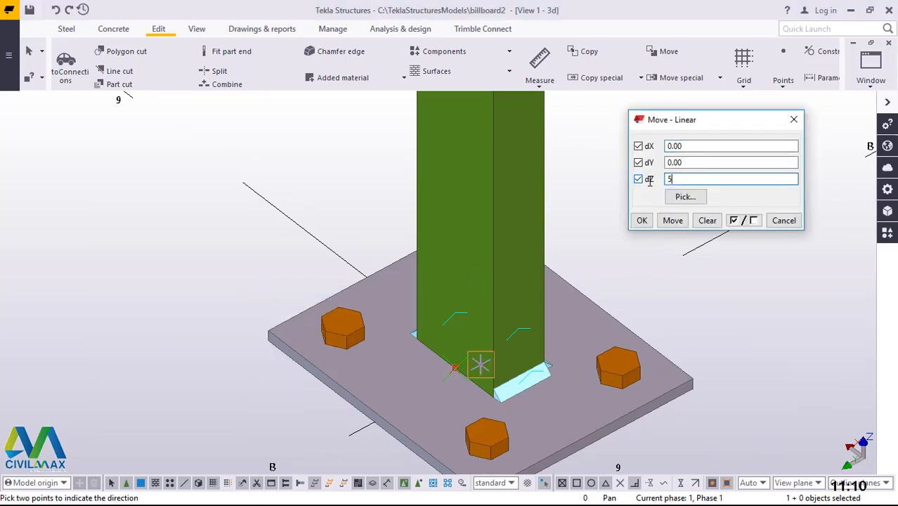
{"action": "left_click", "coordinate": [664, 225]}
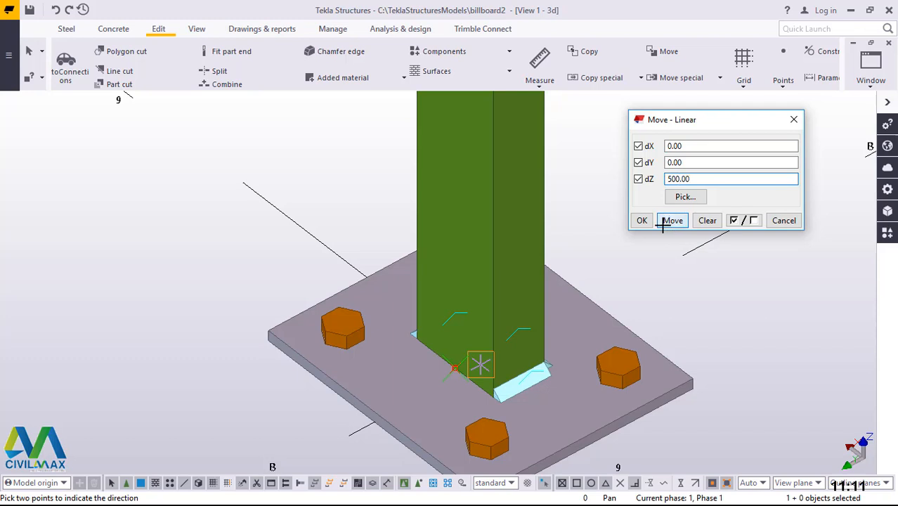
{"action": "left_click", "coordinate": [642, 223]}
{"action": "right_click", "coordinate": [597, 176]}
{"action": "left_click", "coordinate": [616, 180]}
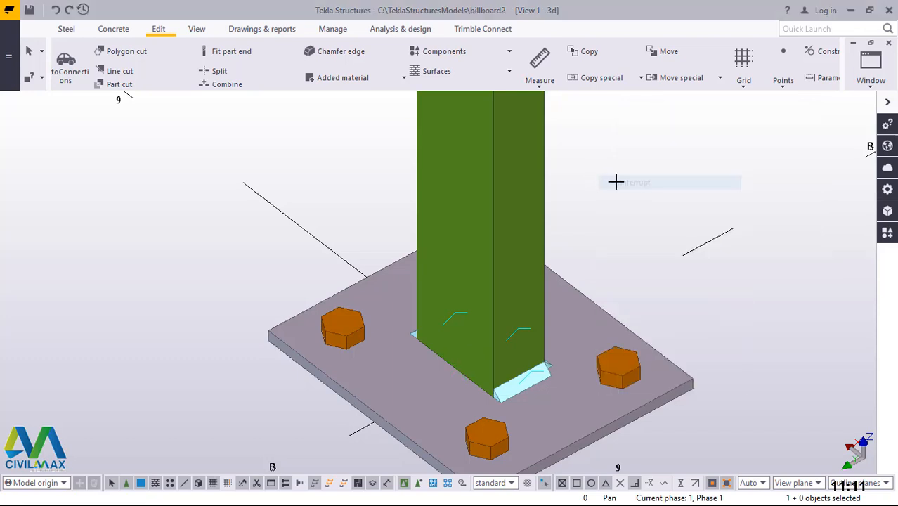
Model a vertical steel beam 3000 long from the raised point upwards along the column at grid B-9.
{"action": "scroll", "coordinate": [441, 320], "scroll_direction": "down", "scroll_amount": 6}
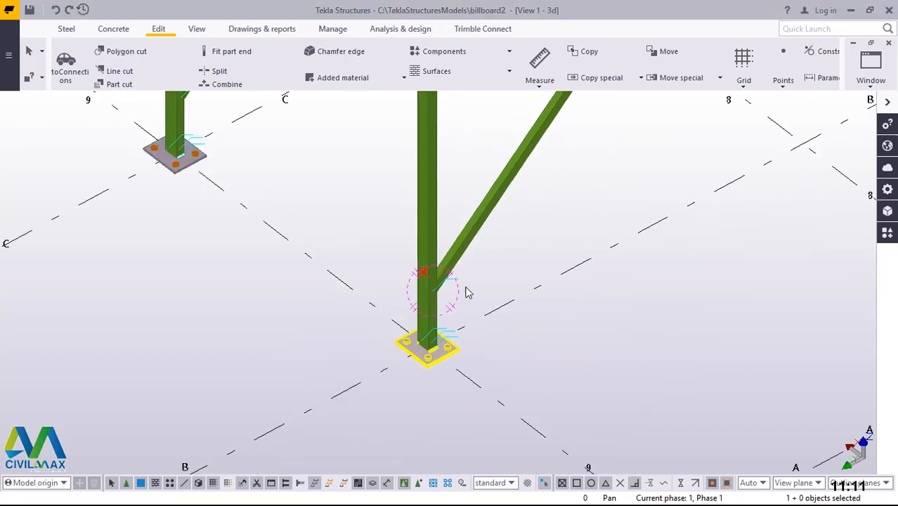
{"action": "scroll", "coordinate": [427, 264], "scroll_direction": "up", "scroll_amount": 5}
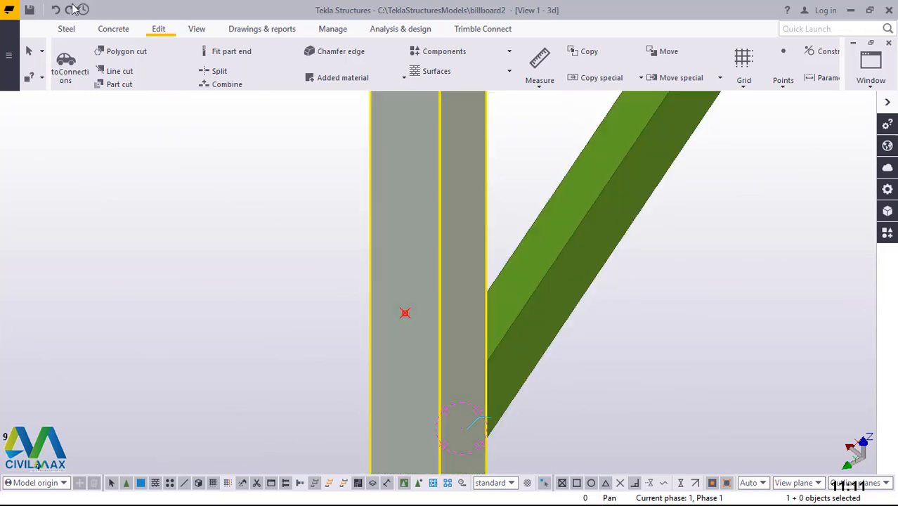
{"action": "left_click", "coordinate": [64, 32]}
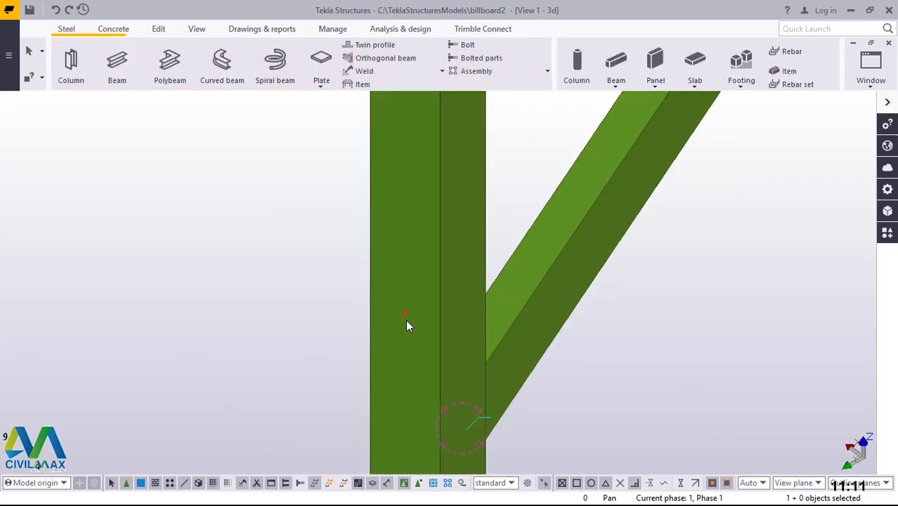
{"action": "left_click", "coordinate": [117, 63]}
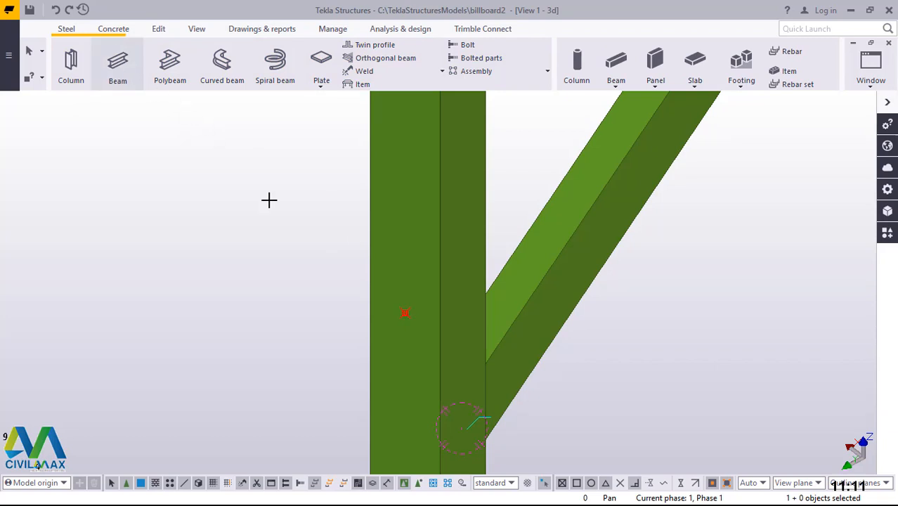
{"action": "left_click", "coordinate": [406, 315]}
{"action": "scroll", "coordinate": [402, 404], "scroll_direction": "down", "scroll_amount": 4}
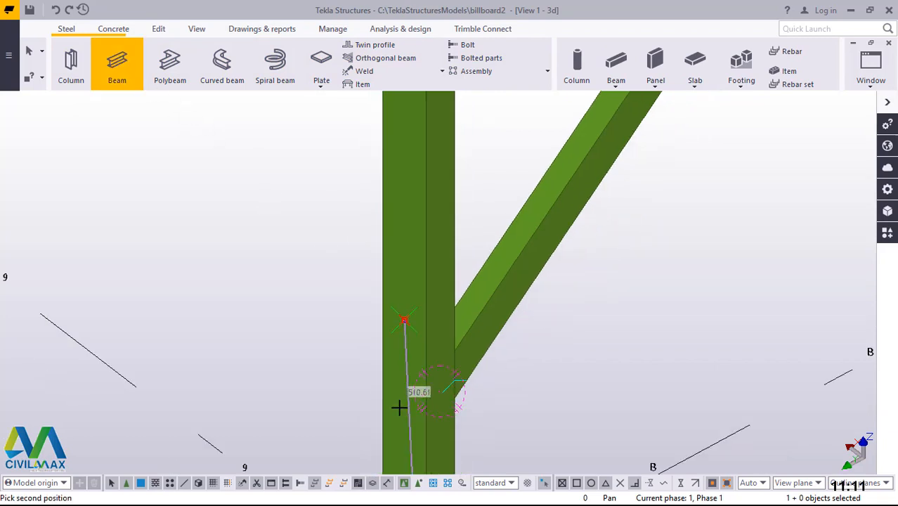
{"action": "scroll", "coordinate": [406, 398], "scroll_direction": "down", "scroll_amount": 6}
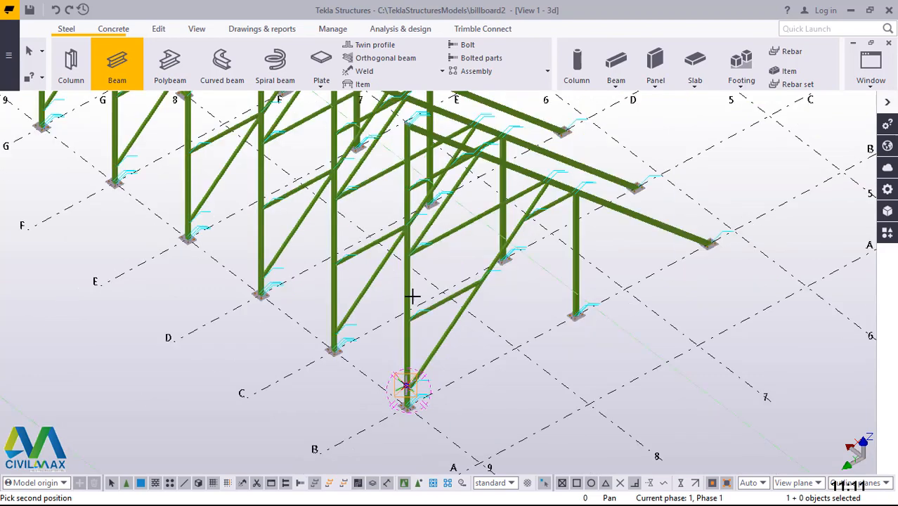
{"action": "scroll", "coordinate": [402, 390], "scroll_direction": "up", "scroll_amount": 8}
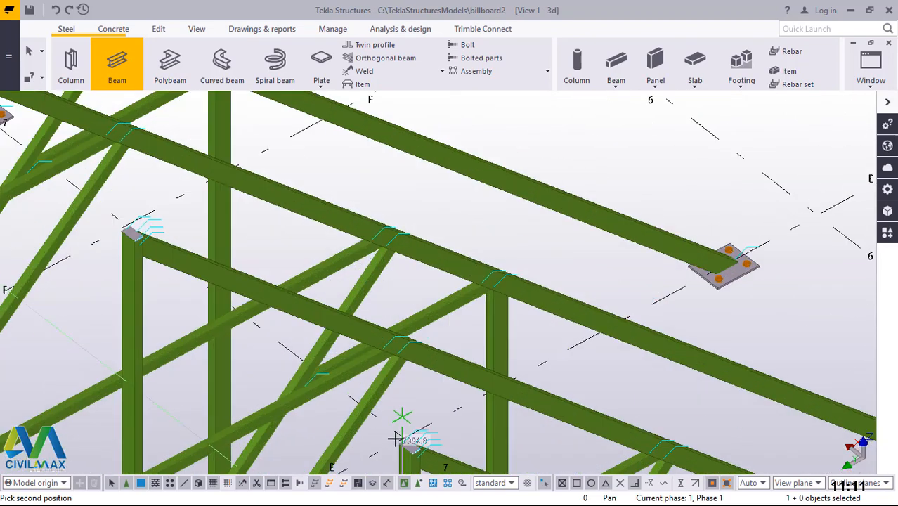
{"action": "scroll", "coordinate": [406, 450], "scroll_direction": "up", "scroll_amount": 8}
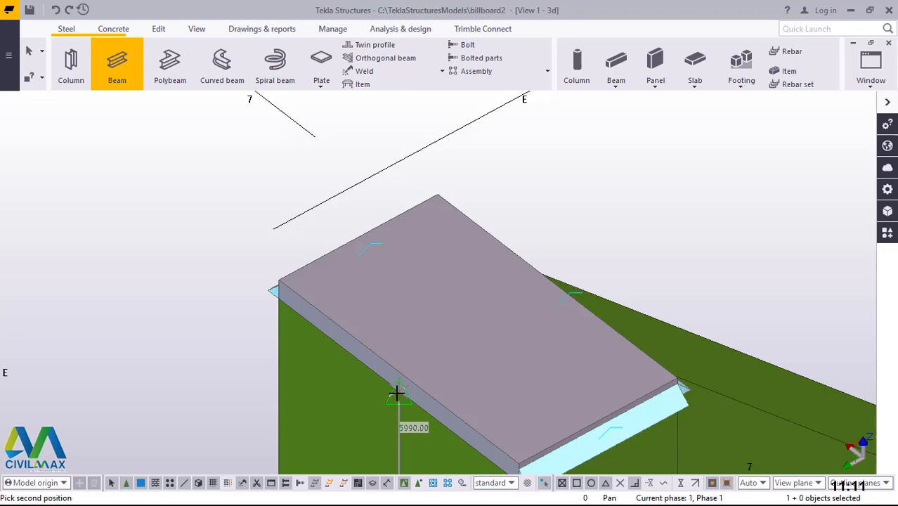
{"action": "scroll", "coordinate": [398, 393], "scroll_direction": "up", "scroll_amount": 5}
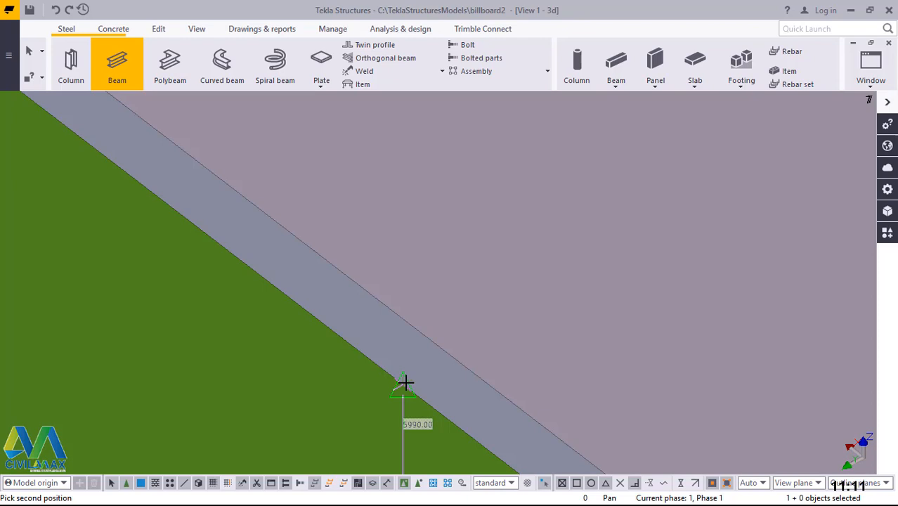
{"action": "type", "text": "3000"}
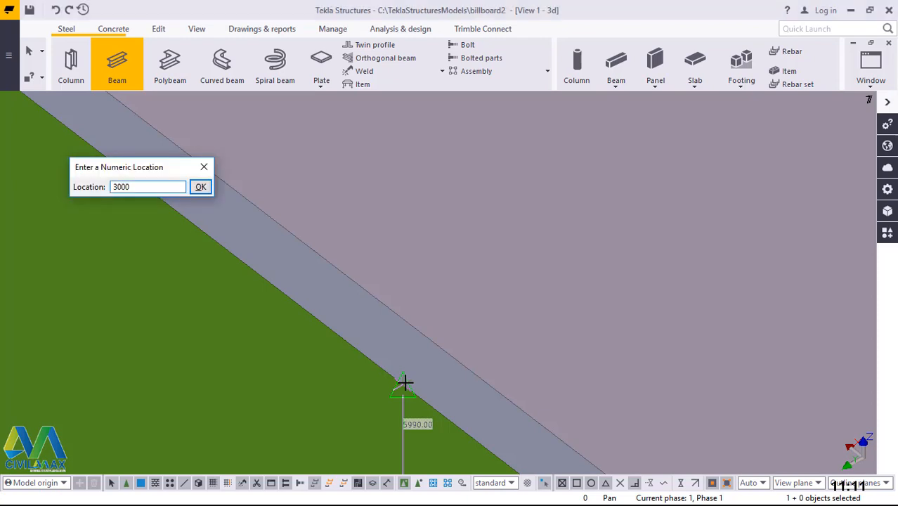
{"action": "key", "text": "Return"}
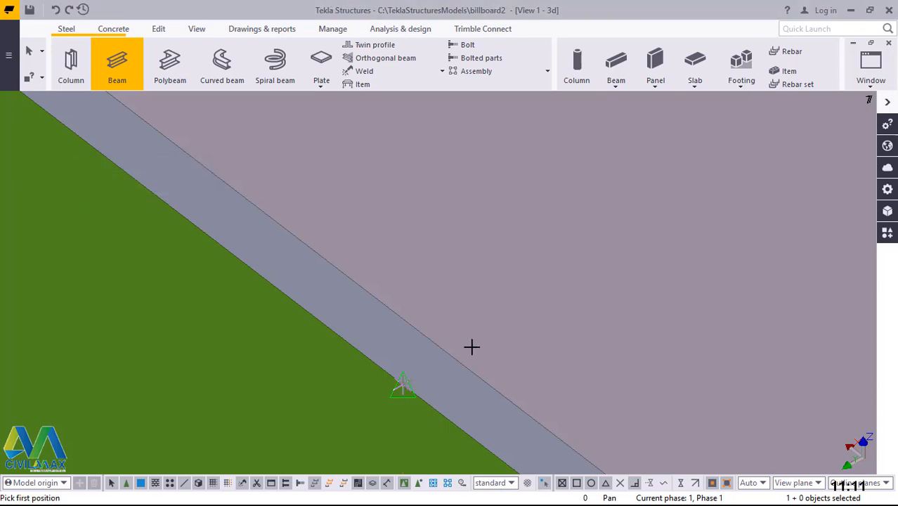
{"action": "right_click", "coordinate": [466, 246]}
{"action": "left_click", "coordinate": [497, 253]}
Open the properties of the new vertical member at the B-9 column and bring up the catalogue for its profile.
{"action": "scroll", "coordinate": [399, 233], "scroll_direction": "down", "scroll_amount": 10}
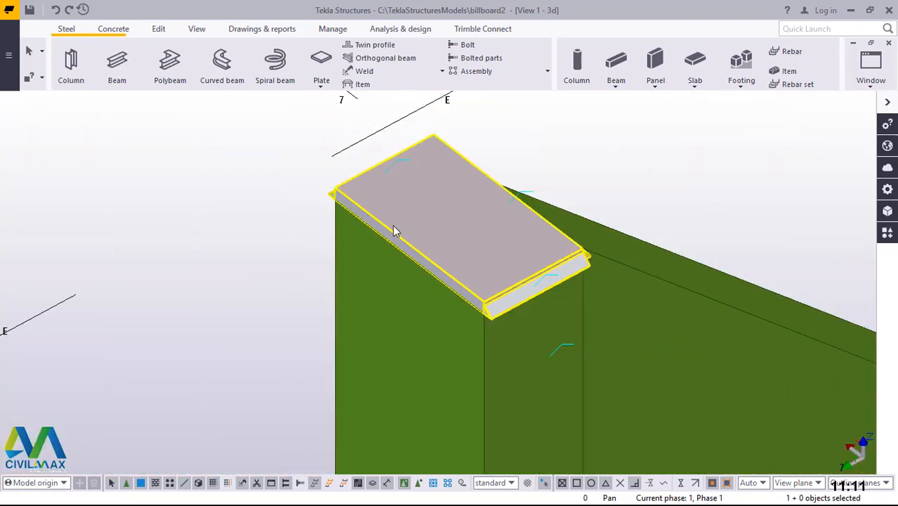
{"action": "scroll", "coordinate": [394, 232], "scroll_direction": "down", "scroll_amount": 10}
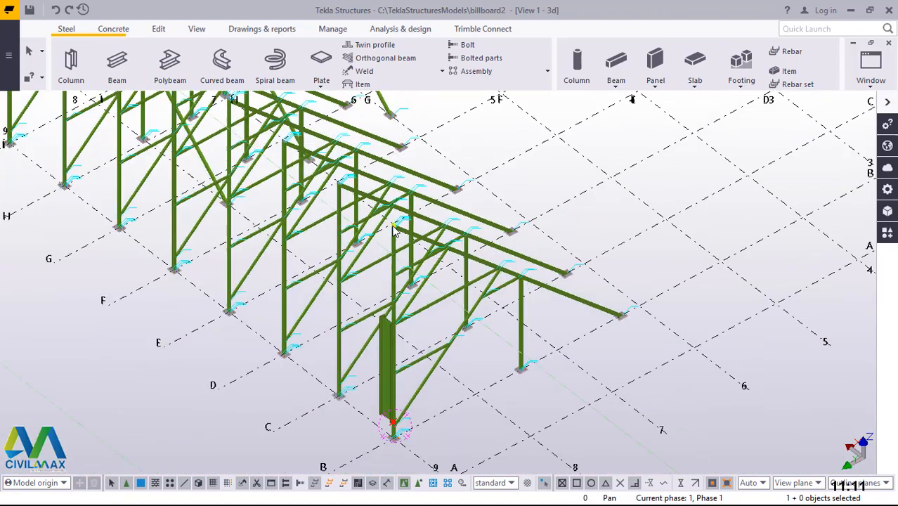
{"action": "scroll", "coordinate": [363, 369], "scroll_direction": "up", "scroll_amount": 10}
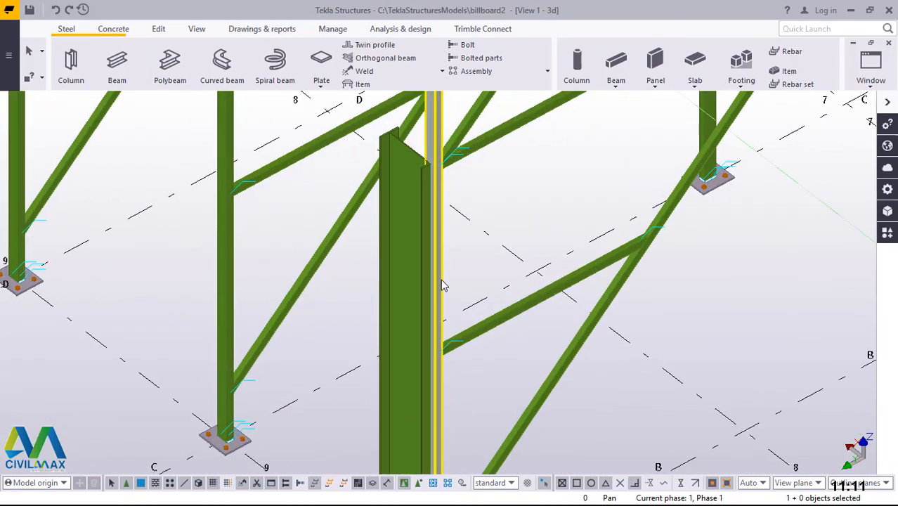
{"action": "left_click", "coordinate": [403, 195]}
{"action": "scroll", "coordinate": [427, 157], "scroll_direction": "up", "scroll_amount": 10}
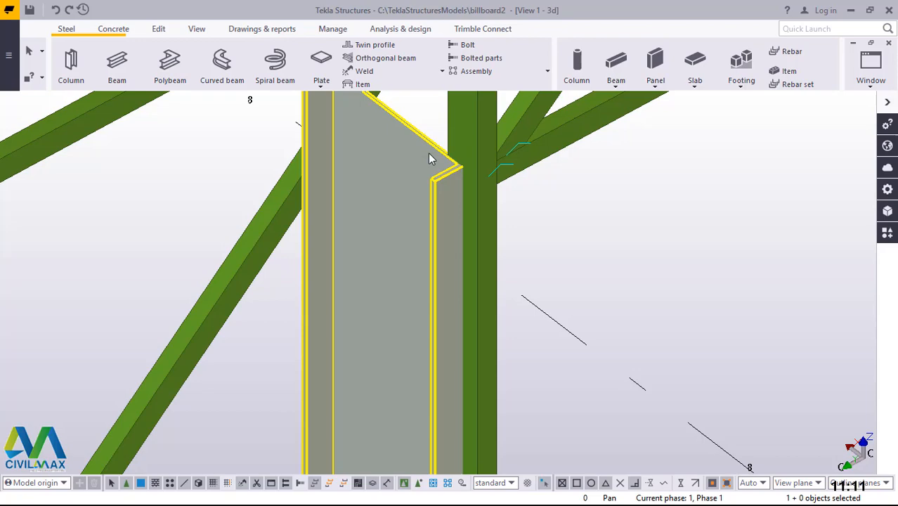
{"action": "scroll", "coordinate": [391, 232], "scroll_direction": "down", "scroll_amount": 10}
{"action": "scroll", "coordinate": [392, 238], "scroll_direction": "down", "scroll_amount": 3}
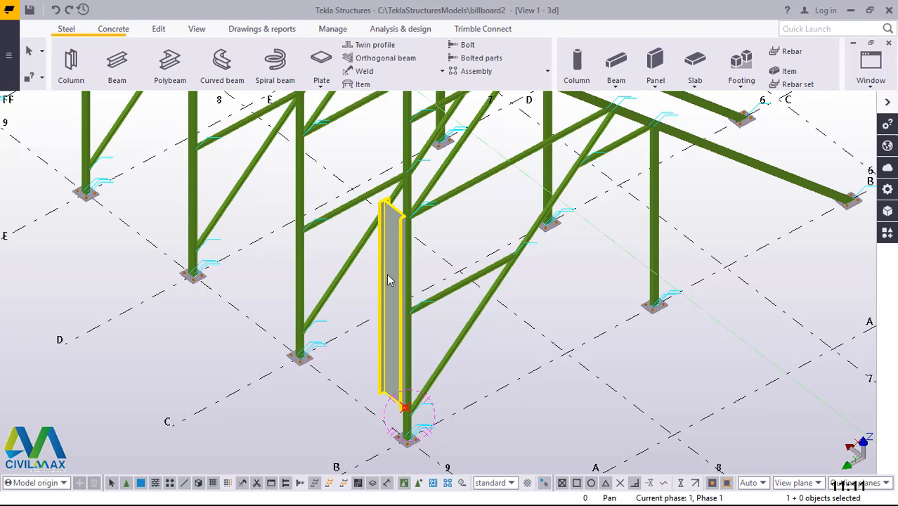
{"action": "scroll", "coordinate": [389, 278], "scroll_direction": "up", "scroll_amount": 2}
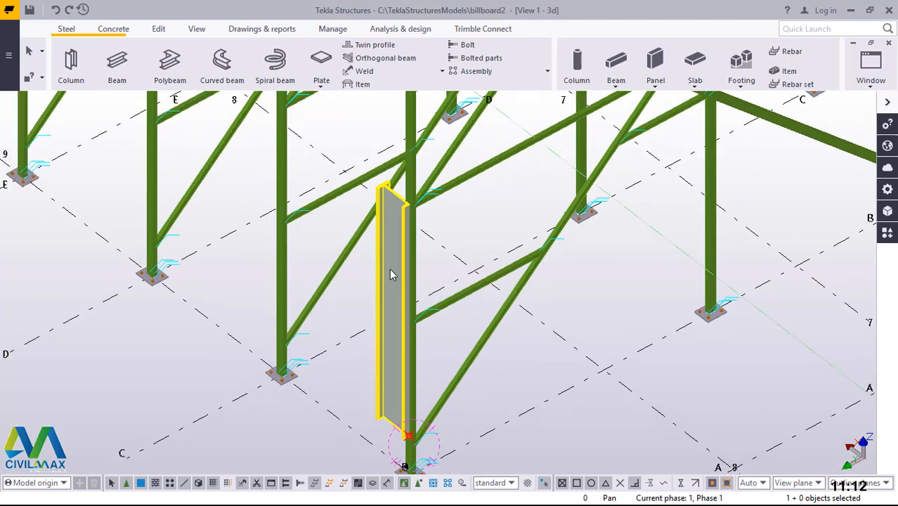
{"action": "double_click", "coordinate": [392, 275]}
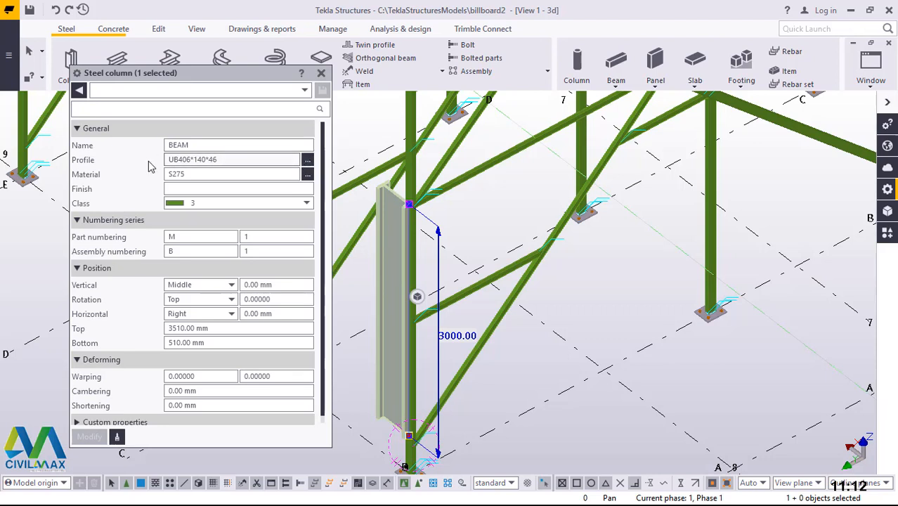
{"action": "left_click", "coordinate": [309, 161]}
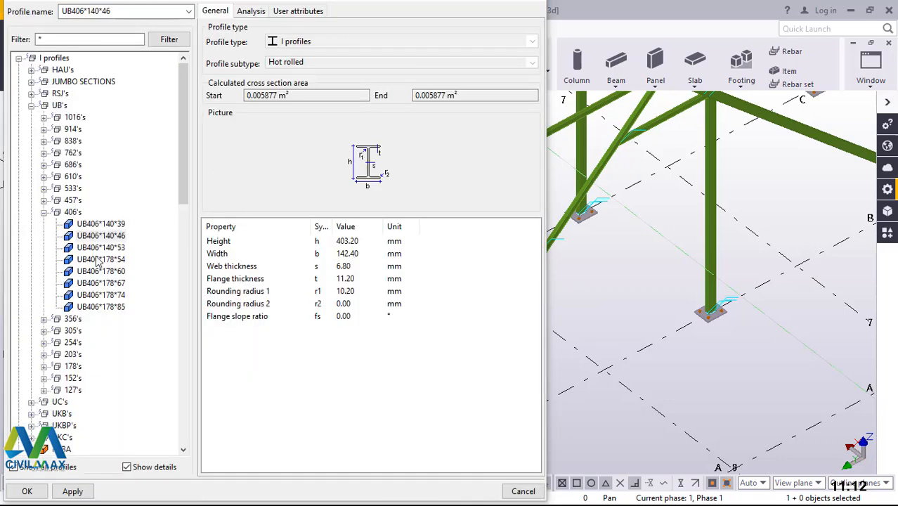
Collapse the I profiles group with its UB's and 406's subgroups and look through the other profile groups in the catalogue.
{"action": "left_click", "coordinate": [44, 213]}
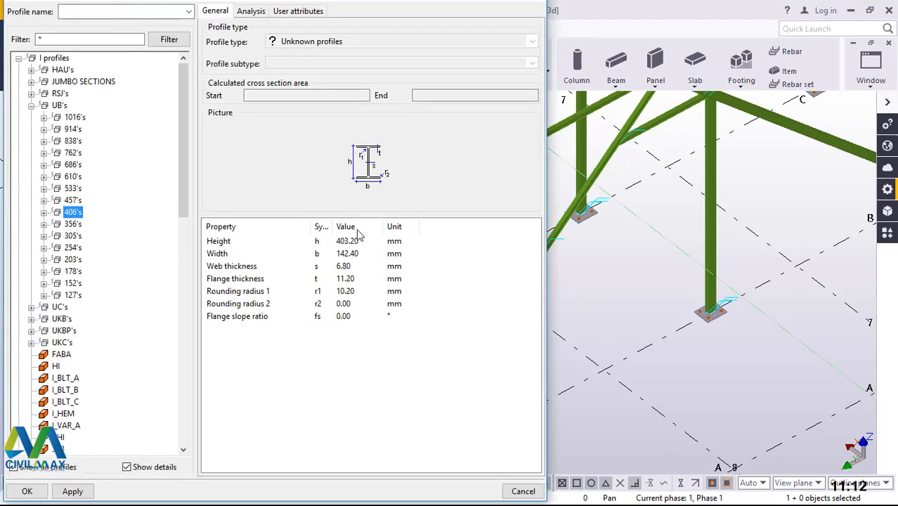
{"action": "left_click", "coordinate": [31, 106]}
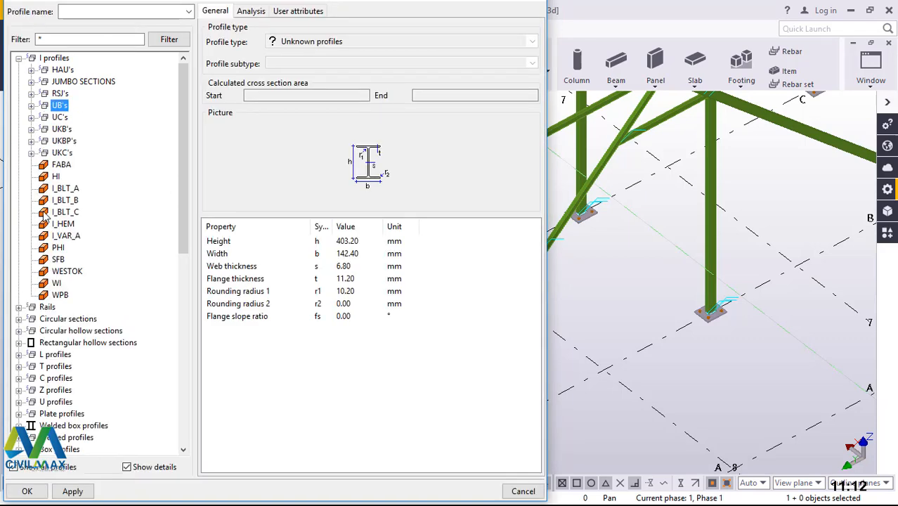
{"action": "left_click", "coordinate": [18, 58]}
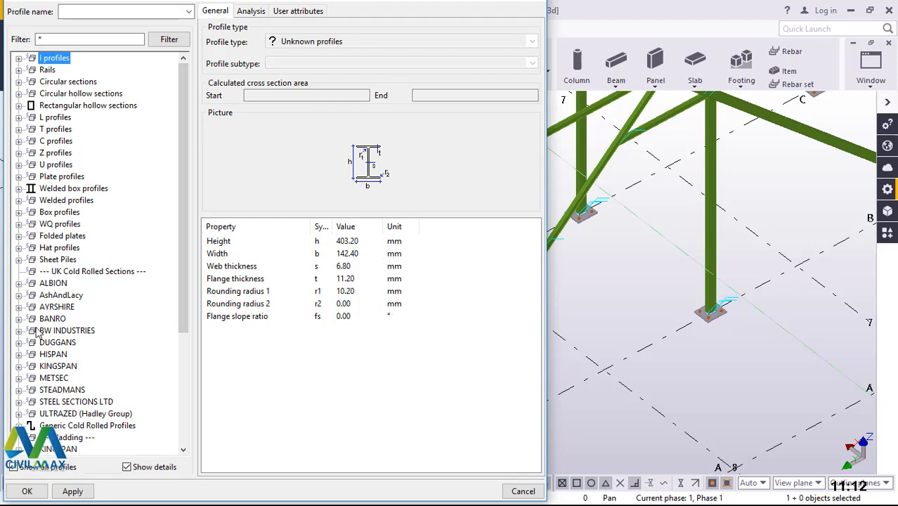
{"action": "scroll", "coordinate": [39, 294], "scroll_direction": "down", "scroll_amount": 5}
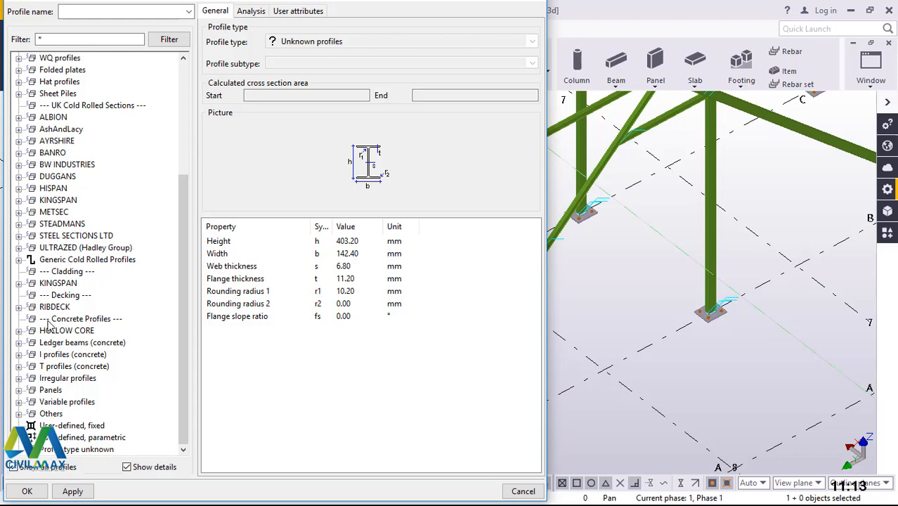
{"action": "scroll", "coordinate": [39, 348], "scroll_direction": "up", "scroll_amount": 5}
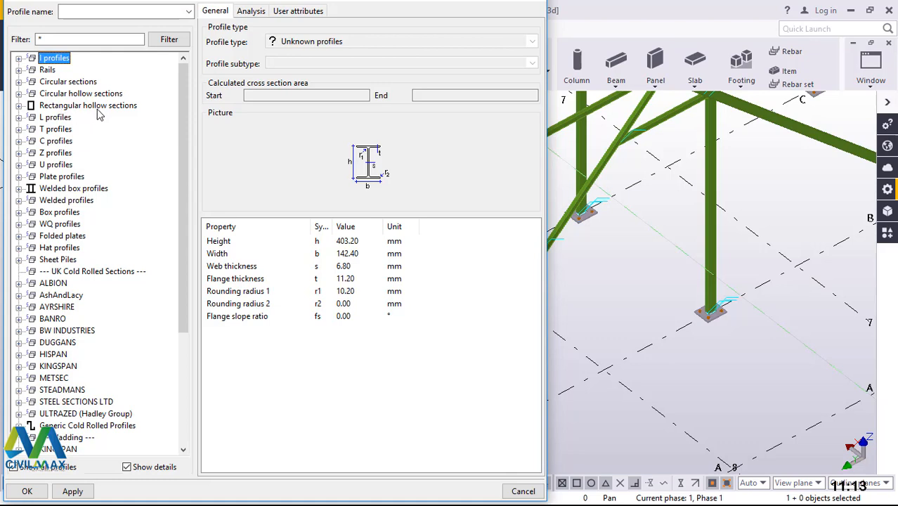
Change the vertical member's profile to the square hollow section SHS60*60*3.2 and close its properties.
{"action": "left_click", "coordinate": [19, 106]}
{"action": "left_click", "coordinate": [19, 106]}
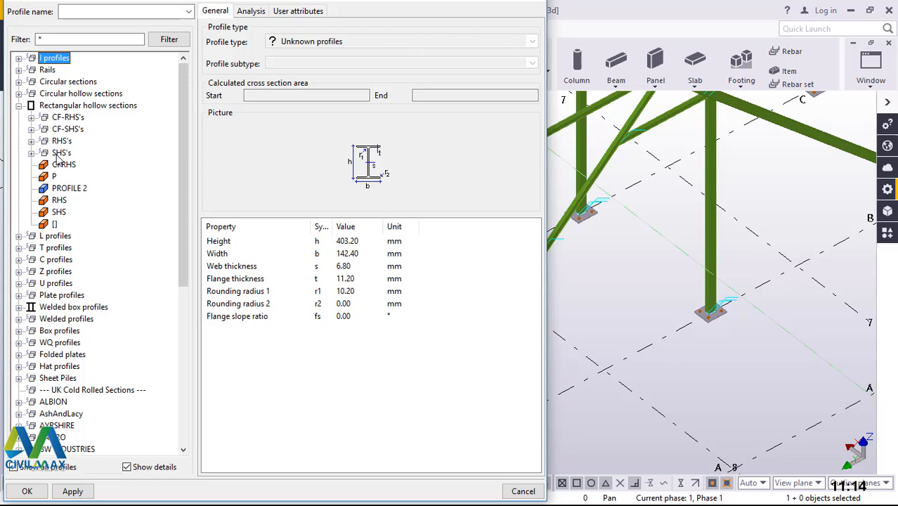
{"action": "left_click", "coordinate": [31, 153]}
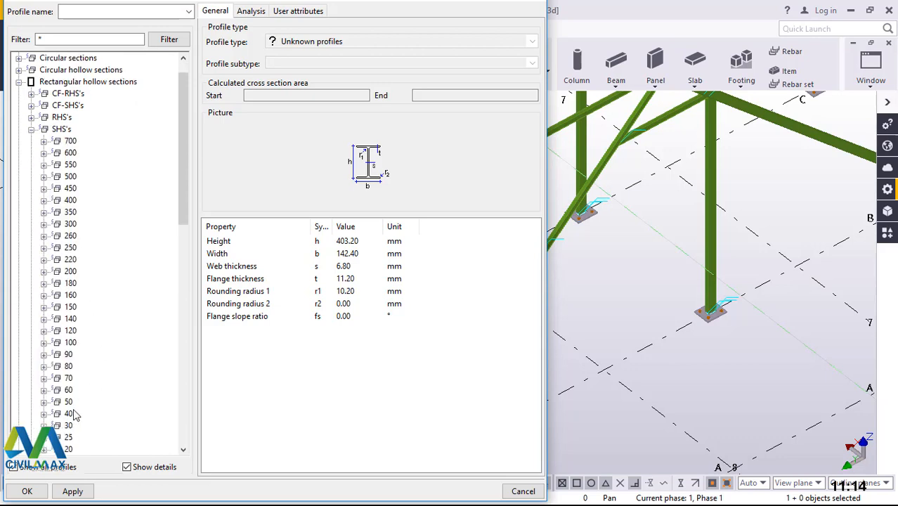
{"action": "left_click", "coordinate": [44, 390]}
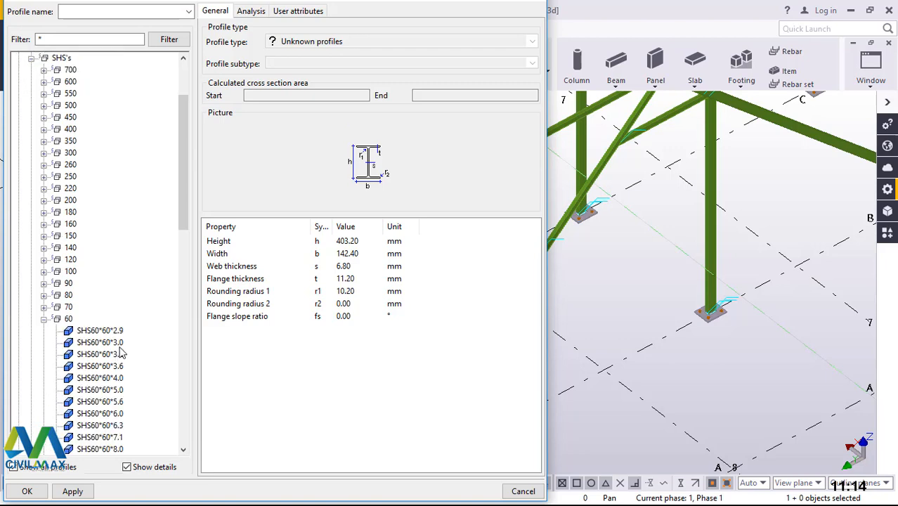
{"action": "scroll", "coordinate": [114, 341], "scroll_direction": "down", "scroll_amount": 2}
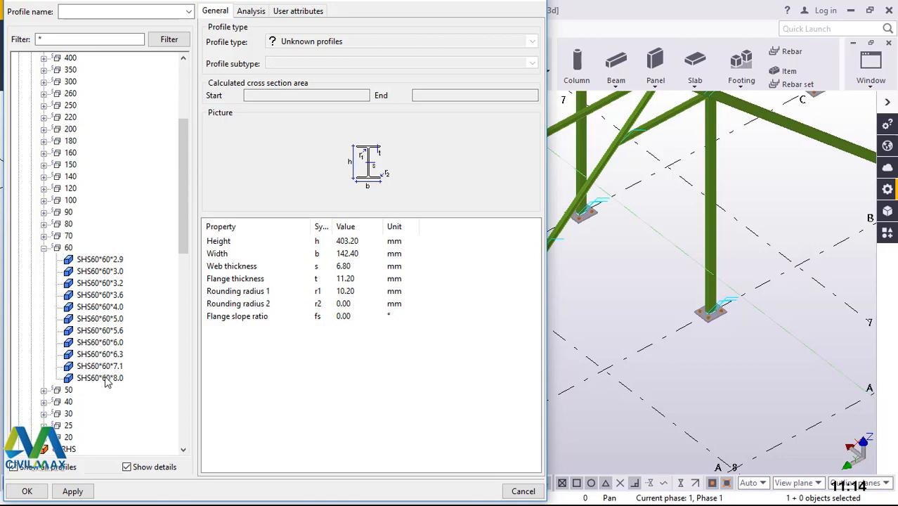
{"action": "left_click", "coordinate": [112, 287]}
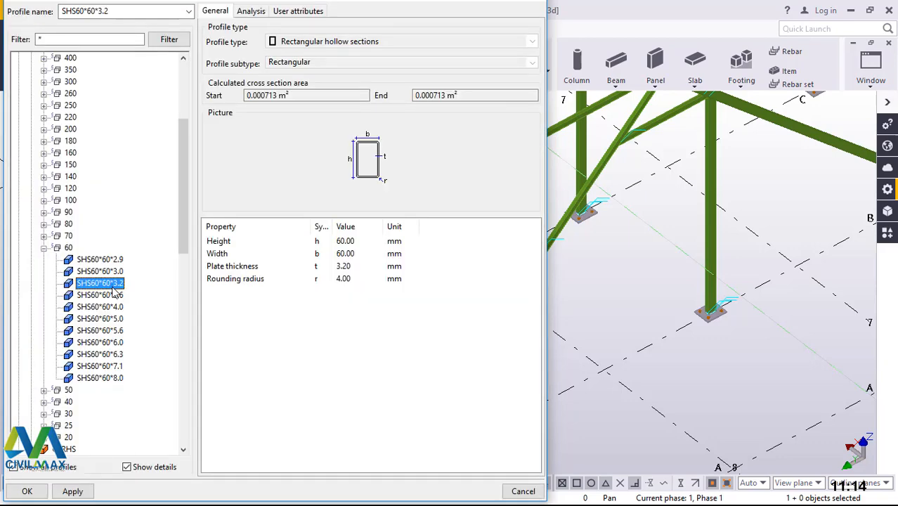
{"action": "left_click", "coordinate": [73, 492]}
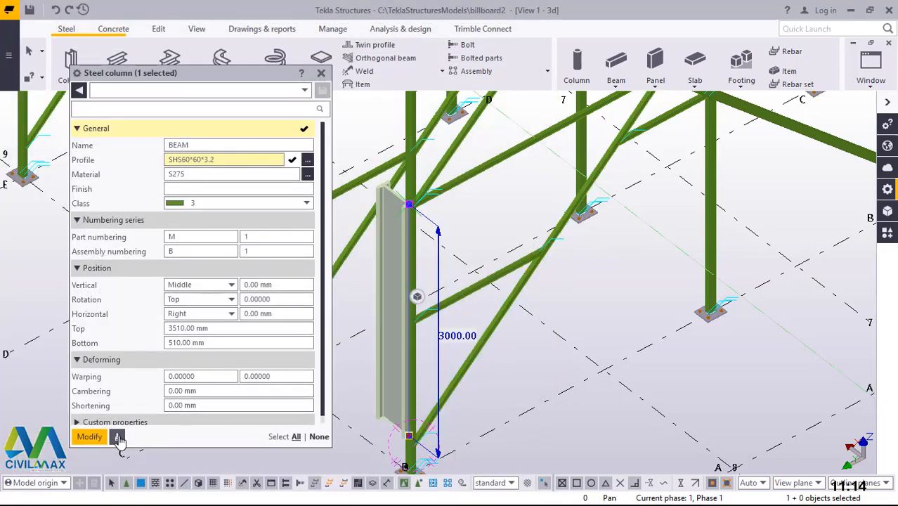
{"action": "left_click", "coordinate": [83, 438]}
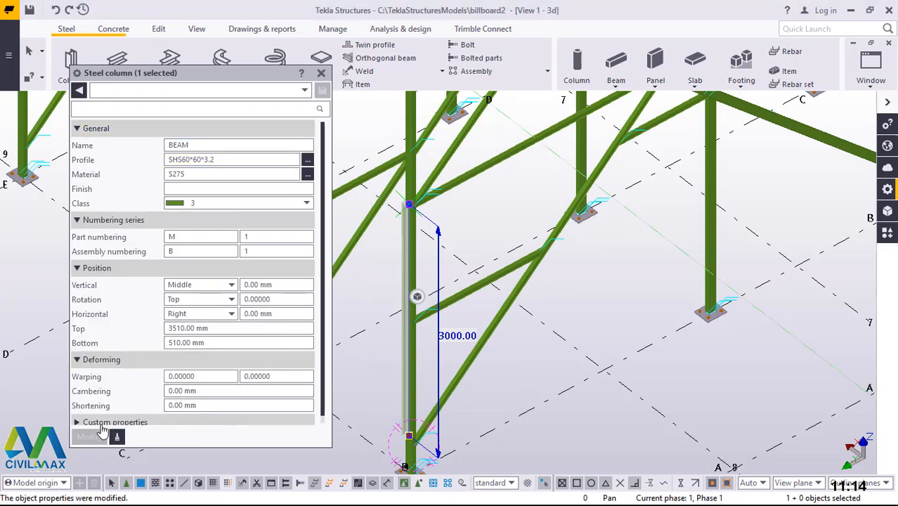
{"action": "left_click", "coordinate": [321, 73]}
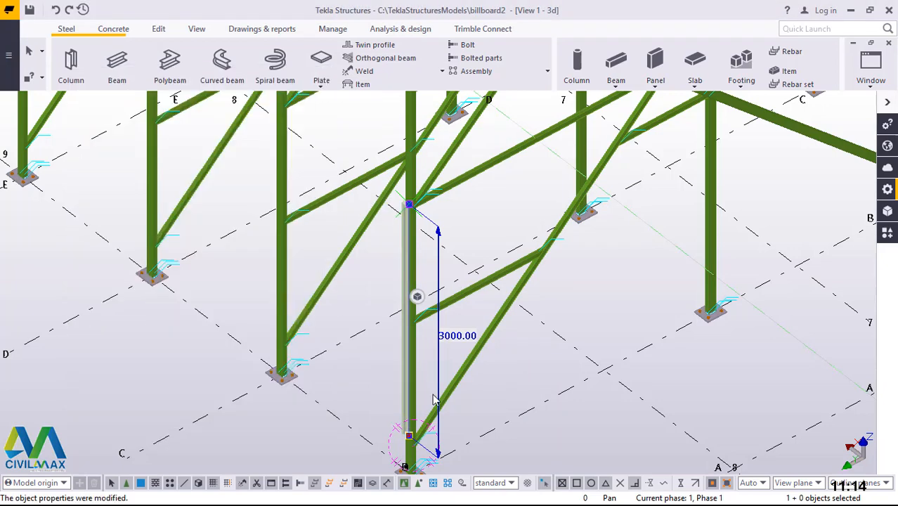
Set the vertical position of the hollow section member on the B-9 column to Up.
{"action": "scroll", "coordinate": [434, 399], "scroll_direction": "up", "scroll_amount": 6}
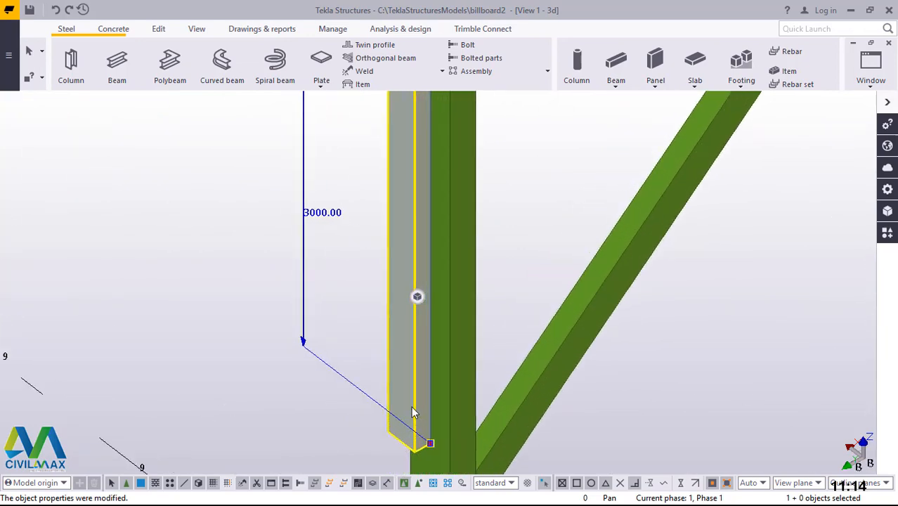
{"action": "scroll", "coordinate": [414, 413], "scroll_direction": "down", "scroll_amount": 4}
{"action": "scroll", "coordinate": [404, 418], "scroll_direction": "up", "scroll_amount": 6}
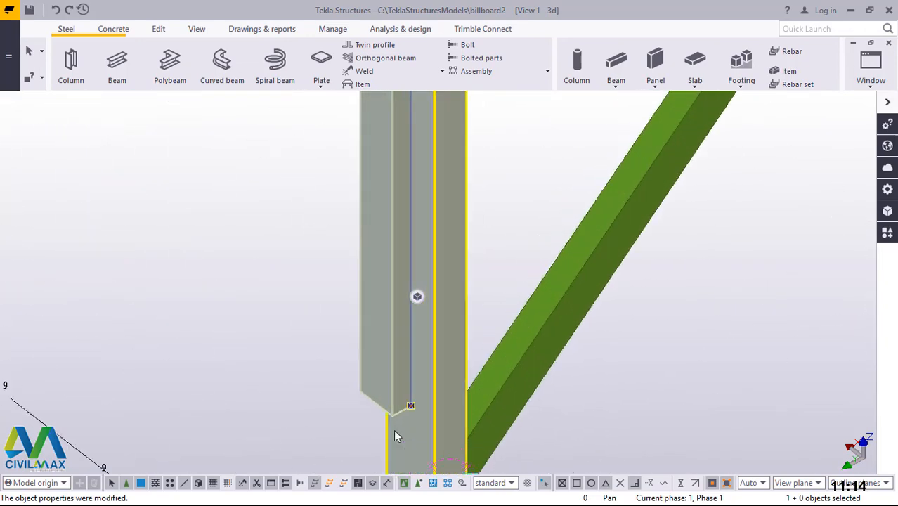
{"action": "scroll", "coordinate": [401, 352], "scroll_direction": "down", "scroll_amount": 3}
{"action": "scroll", "coordinate": [389, 358], "scroll_direction": "up", "scroll_amount": 5}
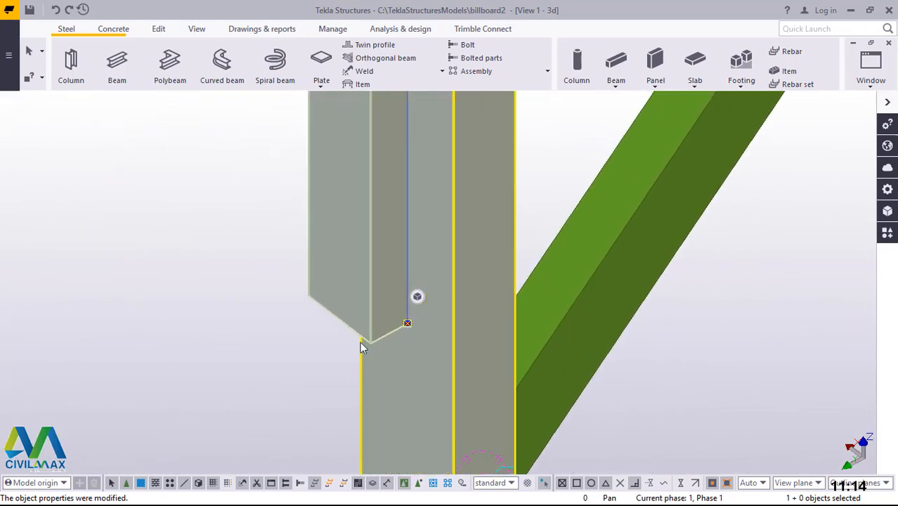
{"action": "scroll", "coordinate": [337, 337], "scroll_direction": "down", "scroll_amount": 6}
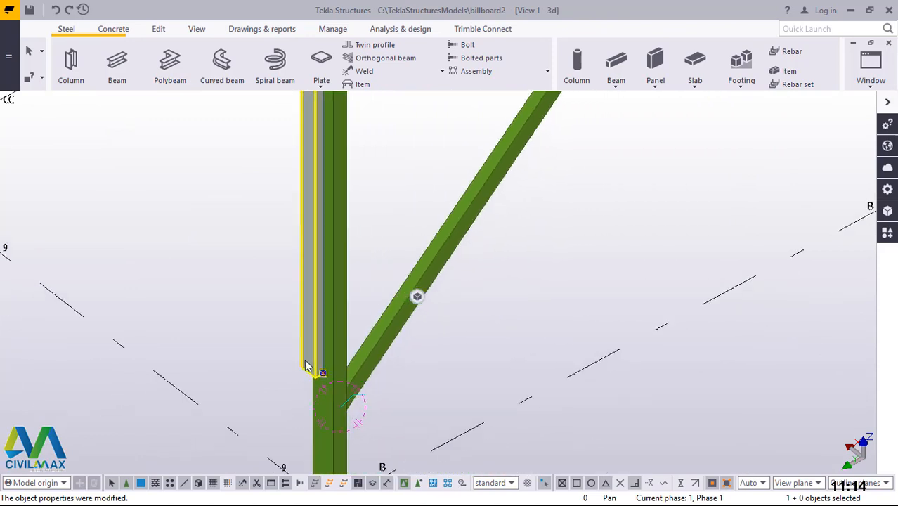
{"action": "scroll", "coordinate": [307, 365], "scroll_direction": "up", "scroll_amount": 3}
{"action": "double_click", "coordinate": [313, 255]}
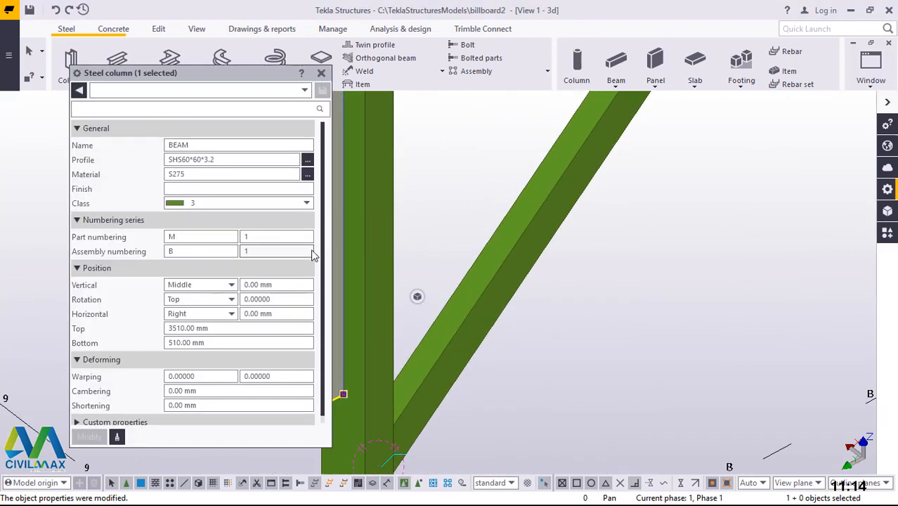
{"action": "left_click_drag", "start_coordinate": [294, 72], "coordinate": [738, 78]}
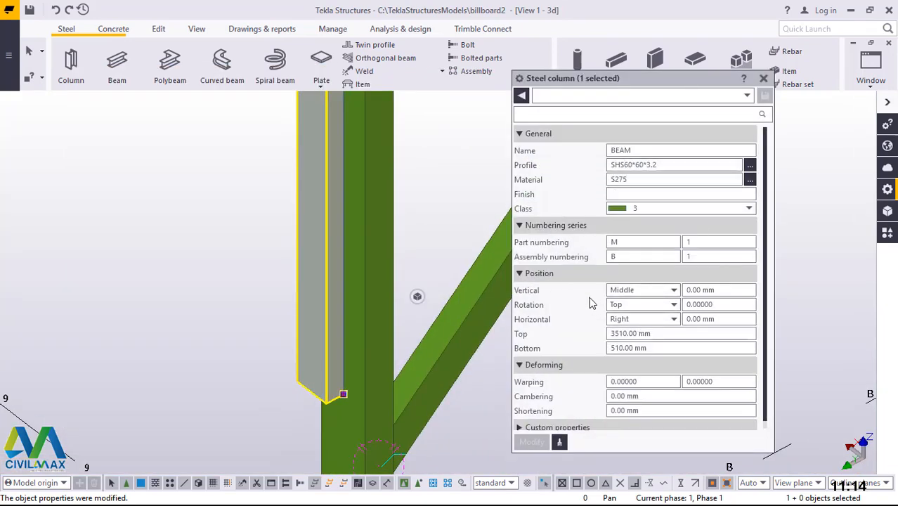
{"action": "left_click", "coordinate": [674, 292]}
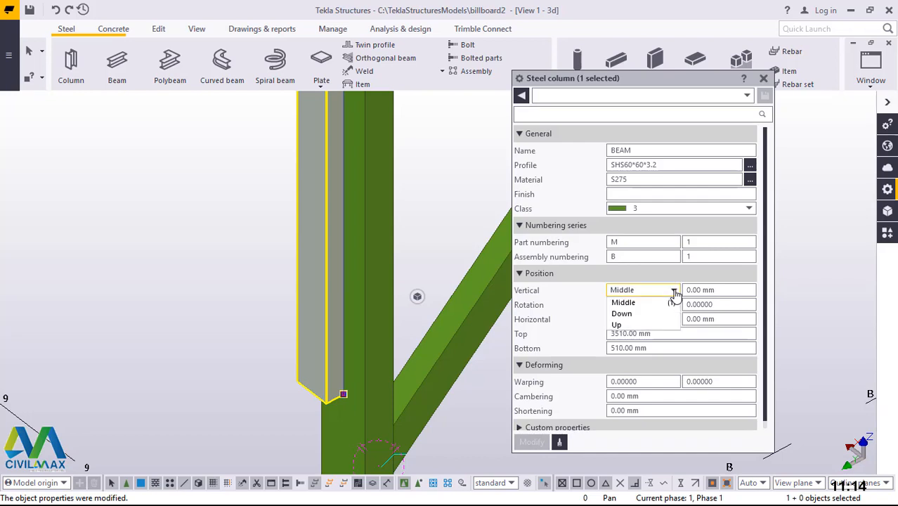
{"action": "left_click", "coordinate": [617, 324]}
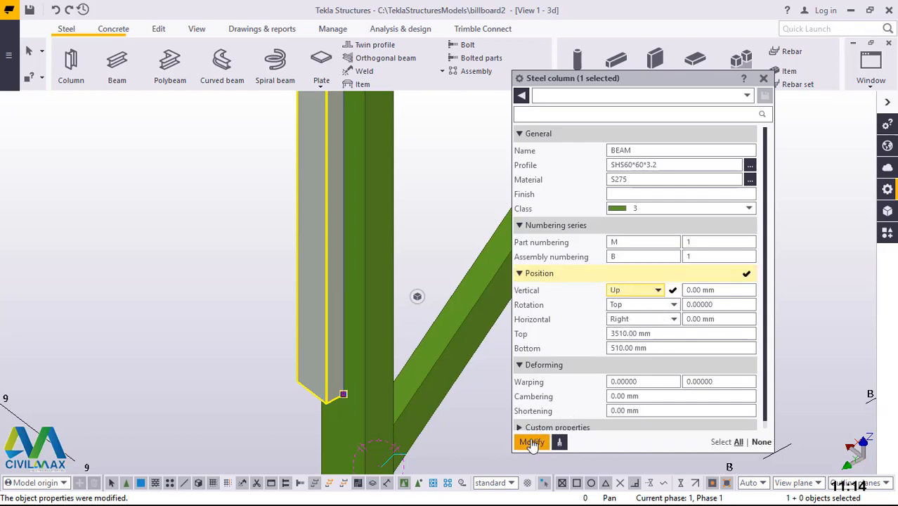
{"action": "left_click", "coordinate": [532, 443]}
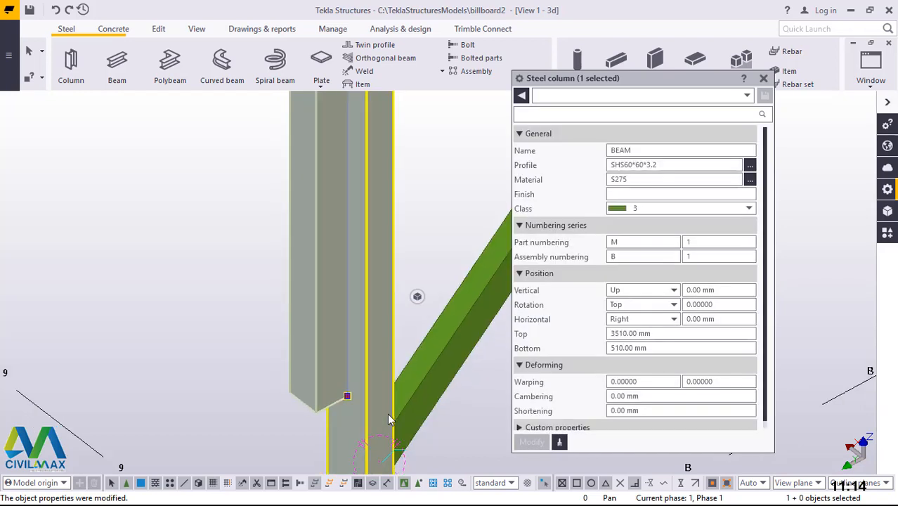
Set the member's horizontal position to Middle.
{"action": "left_click", "coordinate": [673, 319]}
{"action": "left_click", "coordinate": [641, 333]}
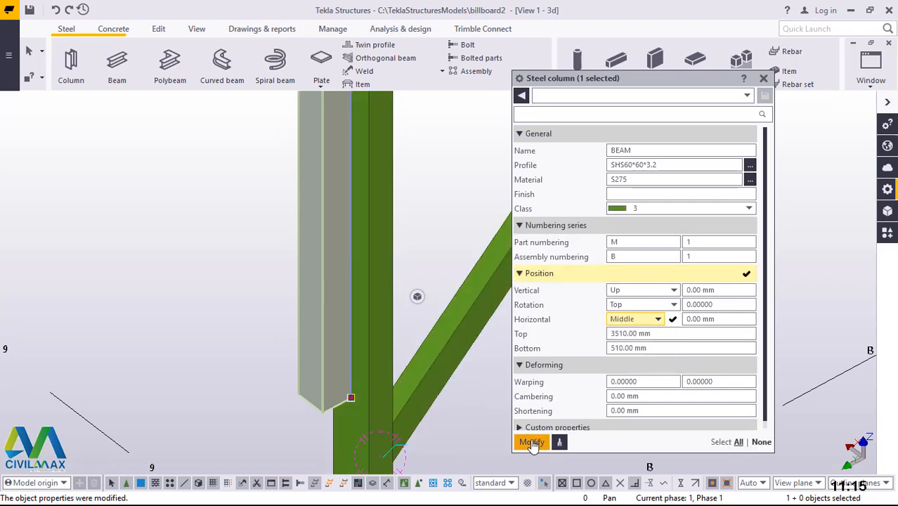
{"action": "left_click", "coordinate": [533, 443]}
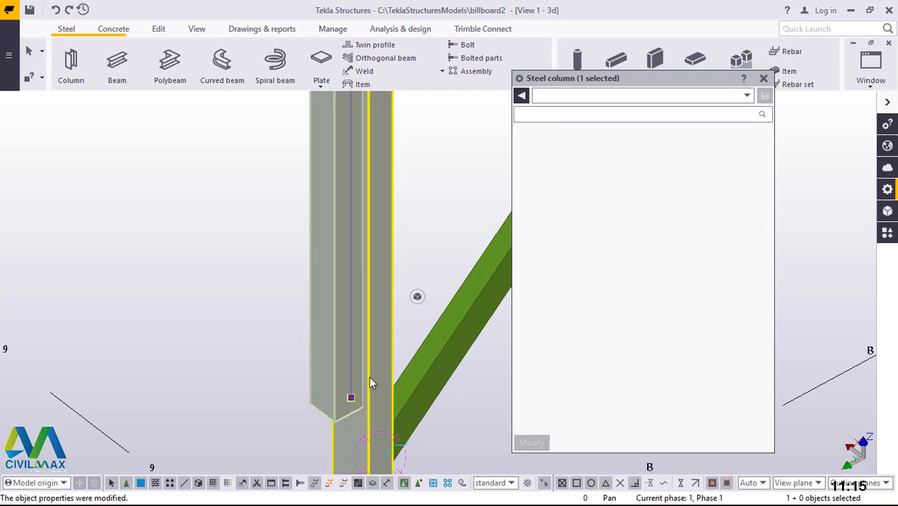
Set the vertical offset of the hollow section member on the B-9 column to 50 mm and close its properties.
{"action": "scroll", "coordinate": [369, 378], "scroll_direction": "down", "scroll_amount": 4}
{"action": "scroll", "coordinate": [373, 383], "scroll_direction": "down", "scroll_amount": 4}
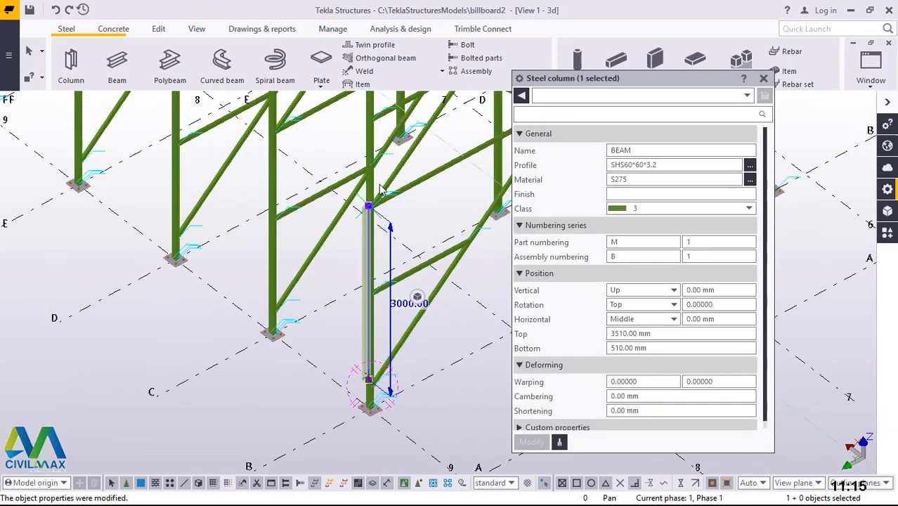
{"action": "scroll", "coordinate": [368, 211], "scroll_direction": "up", "scroll_amount": 4}
{"action": "scroll", "coordinate": [366, 221], "scroll_direction": "up", "scroll_amount": 5}
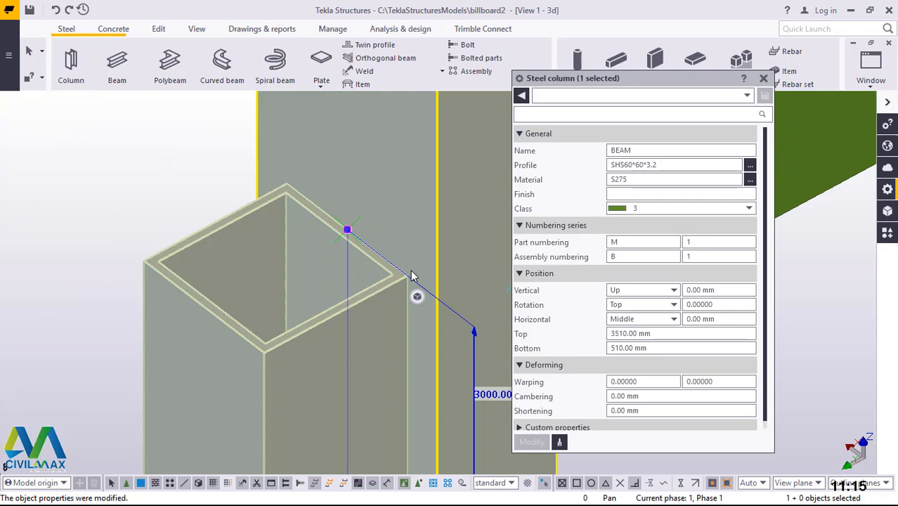
{"action": "left_click", "coordinate": [692, 294]}
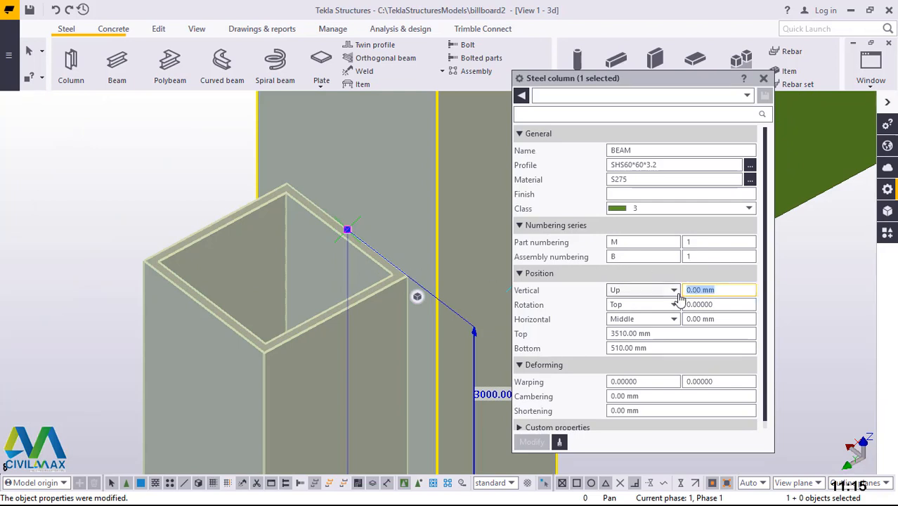
{"action": "type", "text": "50"}
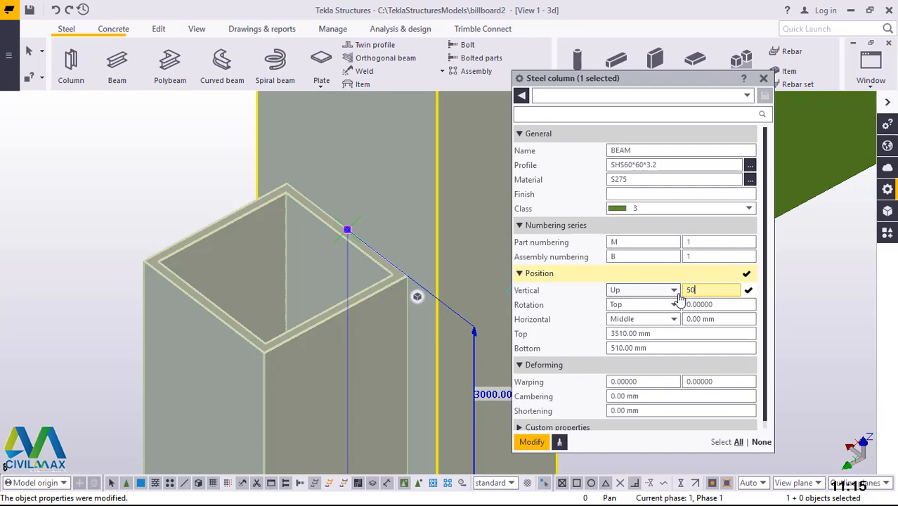
{"action": "left_click", "coordinate": [532, 443]}
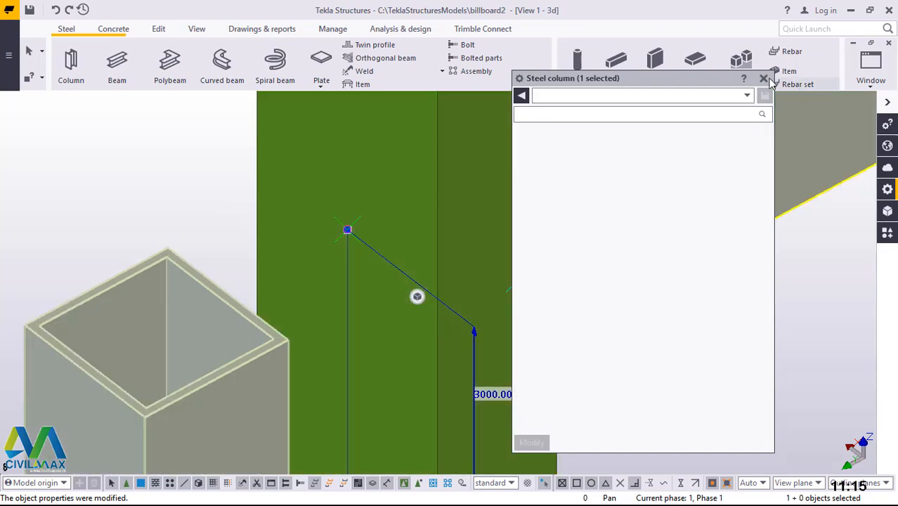
{"action": "left_click", "coordinate": [763, 78]}
Copy the hollow section member 16000 mm along grid line 9, from grid line B to grid line J.
{"action": "scroll", "coordinate": [476, 209], "scroll_direction": "down", "scroll_amount": 10}
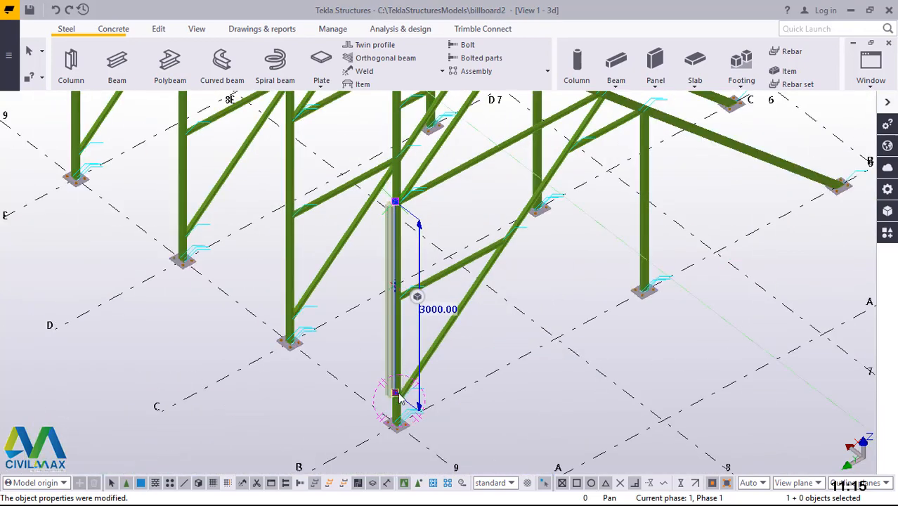
{"action": "right_click", "coordinate": [588, 240]}
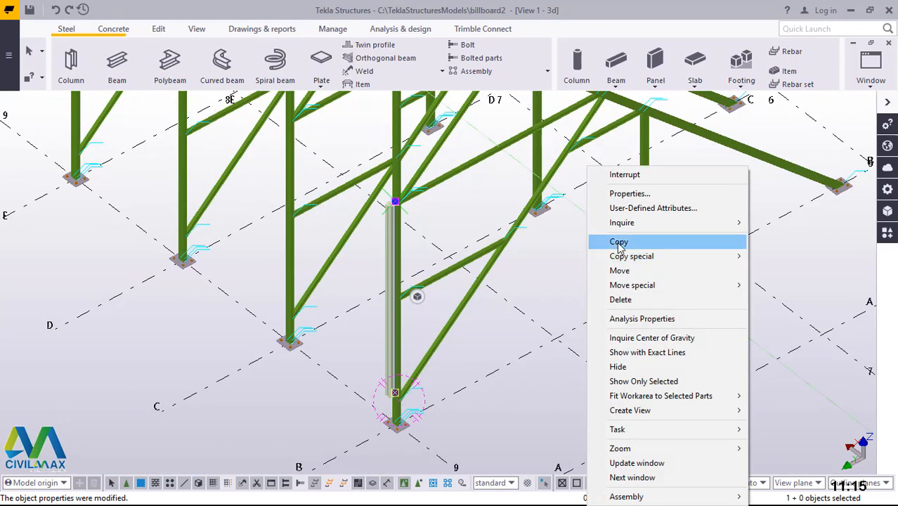
{"action": "left_click", "coordinate": [617, 241]}
{"action": "scroll", "coordinate": [557, 262], "scroll_direction": "down", "scroll_amount": 3}
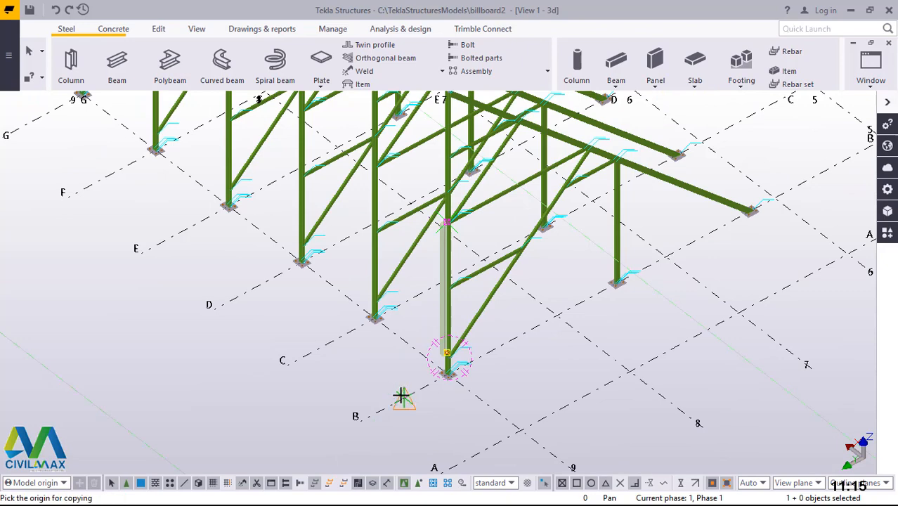
{"action": "scroll", "coordinate": [457, 421], "scroll_direction": "down", "scroll_amount": 5}
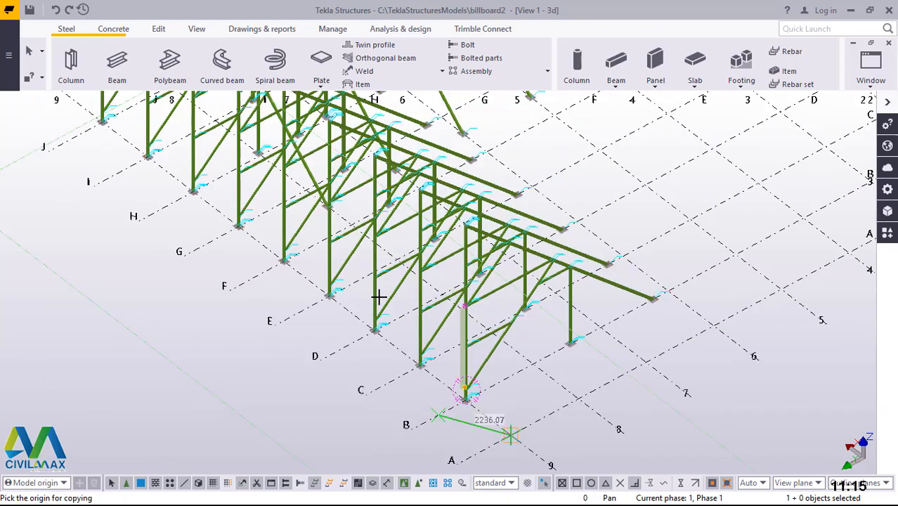
{"action": "scroll", "coordinate": [264, 260], "scroll_direction": "up", "scroll_amount": 8}
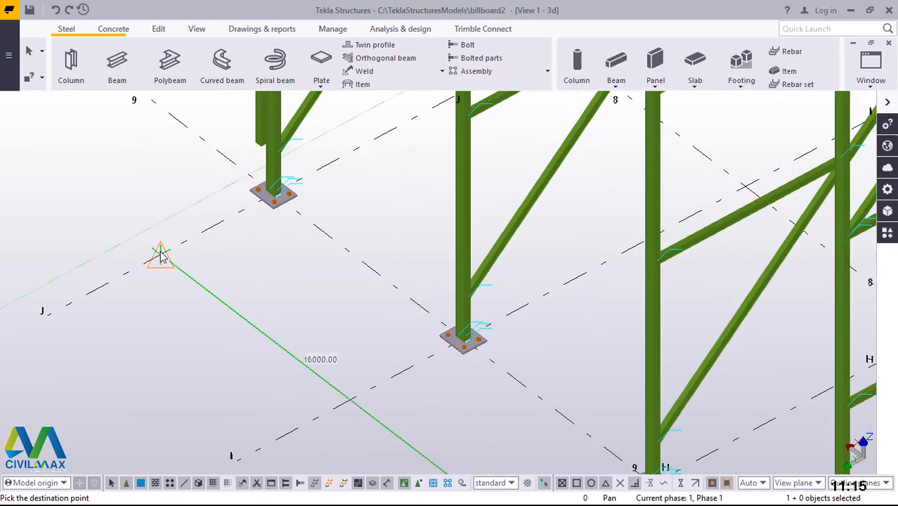
{"action": "right_click", "coordinate": [132, 188]}
{"action": "left_click", "coordinate": [148, 196]}
{"action": "scroll", "coordinate": [151, 197], "scroll_direction": "down", "scroll_amount": 10}
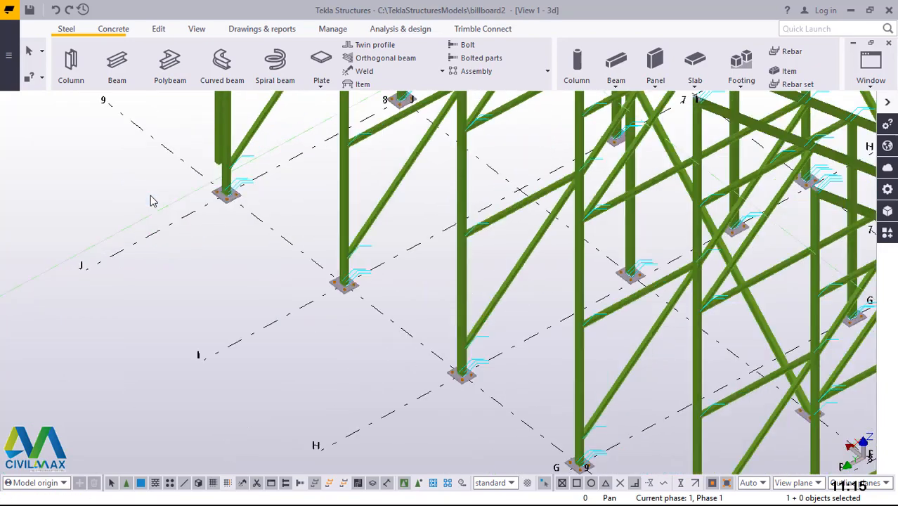
Move the hollow section member at B-9 linearly with dX -500, dY 0 and dZ 0.
{"action": "scroll", "coordinate": [364, 337], "scroll_direction": "up", "scroll_amount": 10}
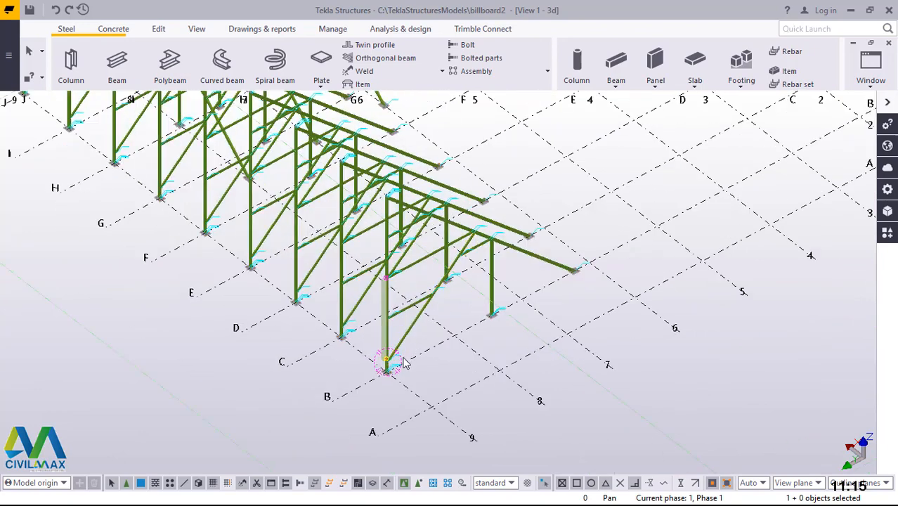
{"action": "right_click", "coordinate": [476, 282]}
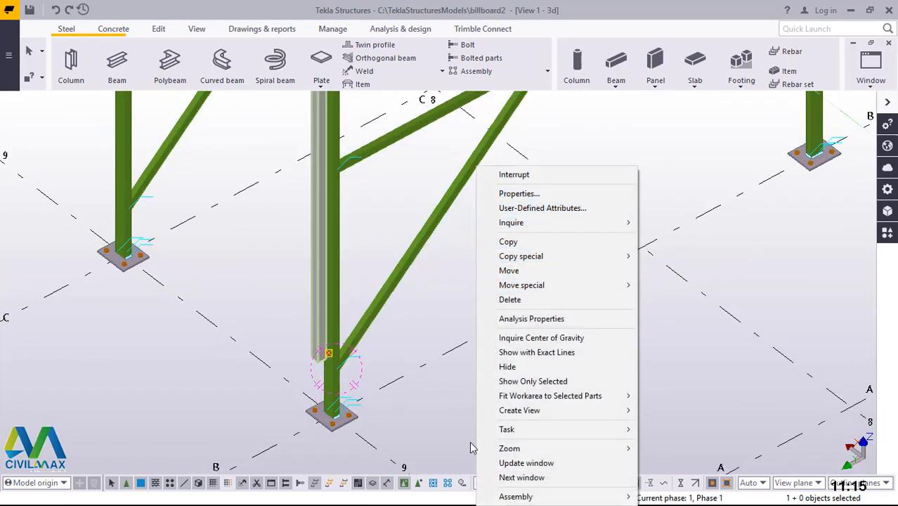
{"action": "mouse_move", "coordinate": [534, 285]}
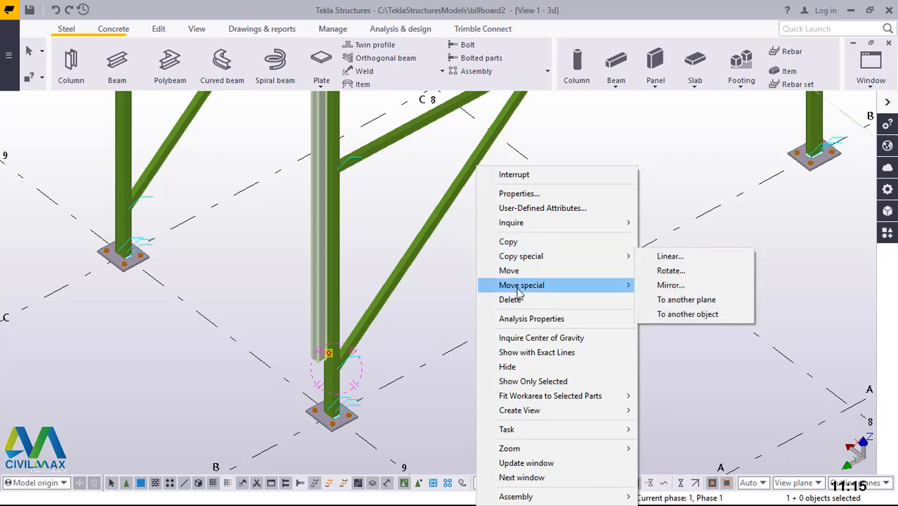
{"action": "left_click", "coordinate": [654, 287]}
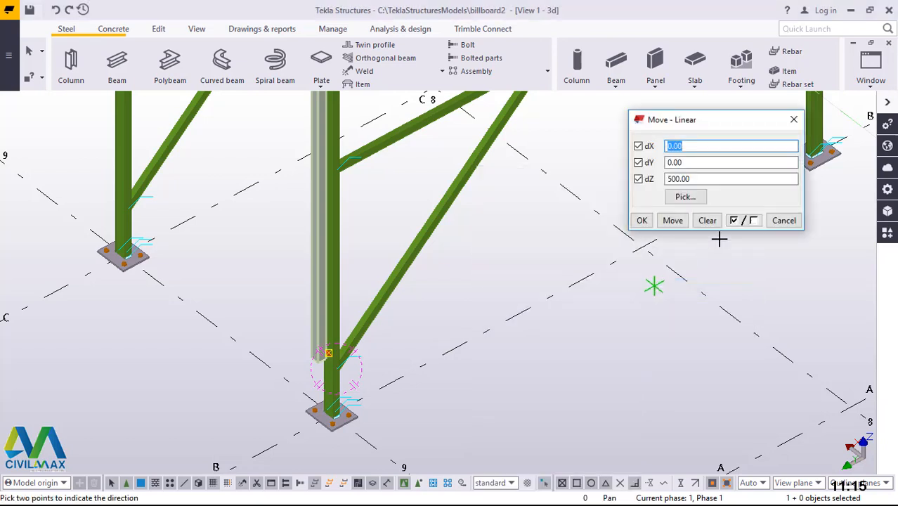
{"action": "left_click_drag", "start_coordinate": [710, 178], "coordinate": [628, 184]}
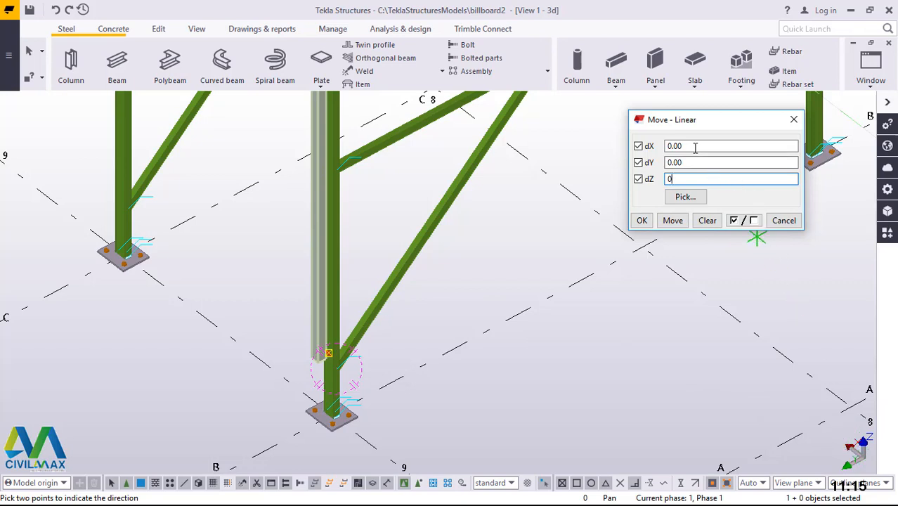
{"action": "left_click_drag", "start_coordinate": [695, 147], "coordinate": [638, 141]}
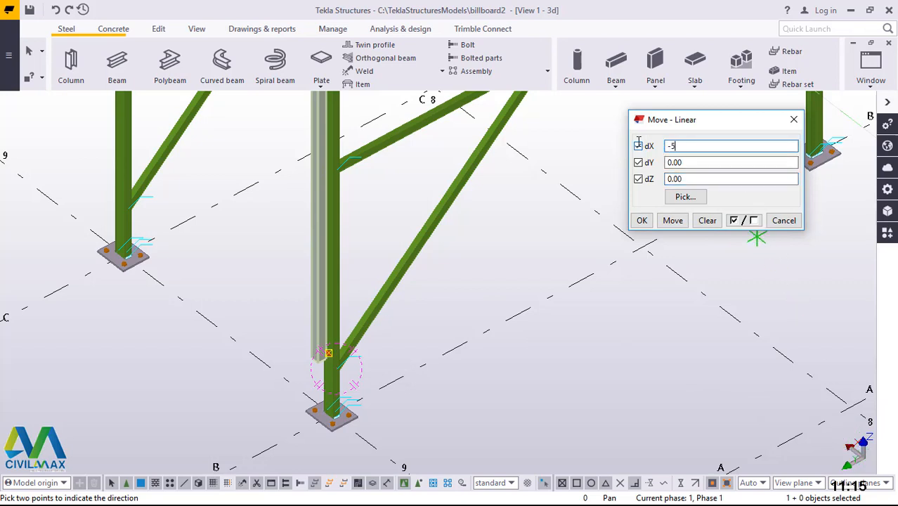
{"action": "type", "text": "-500"}
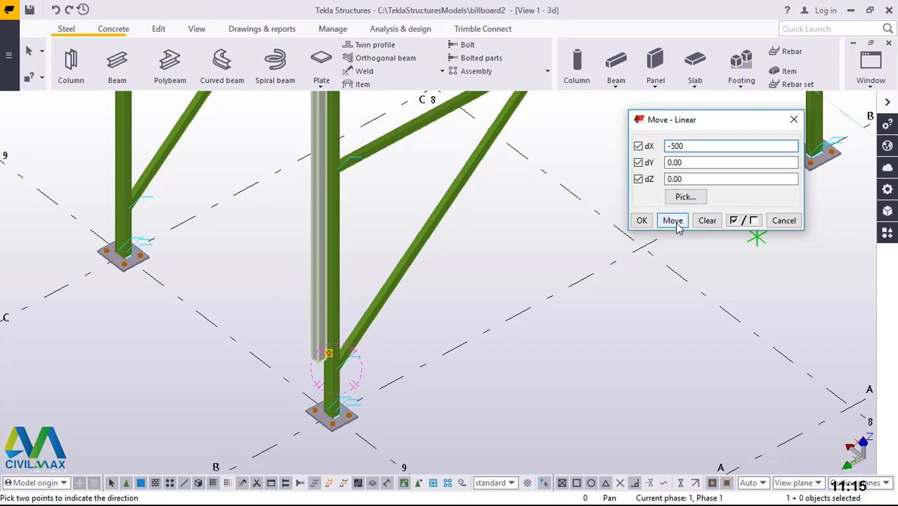
{"action": "left_click", "coordinate": [675, 221]}
{"action": "left_click", "coordinate": [642, 221]}
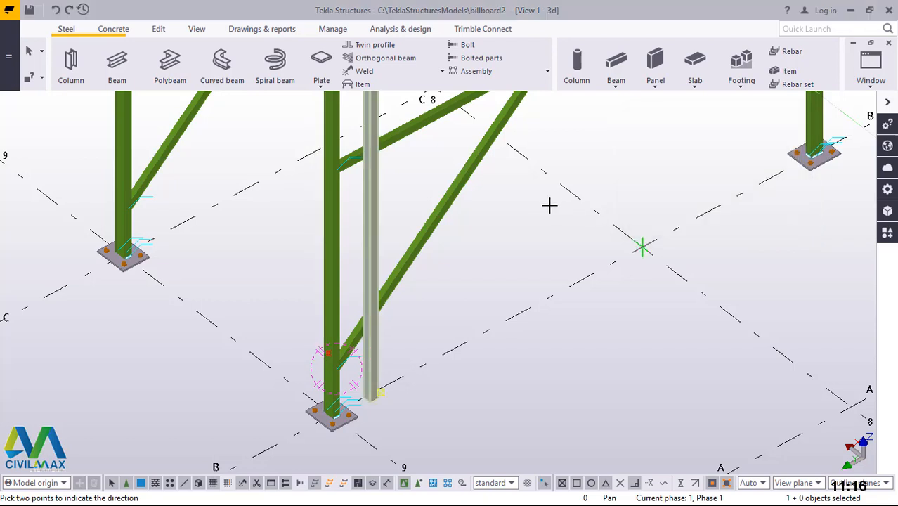
{"action": "right_click", "coordinate": [538, 204]}
{"action": "left_click", "coordinate": [577, 218]}
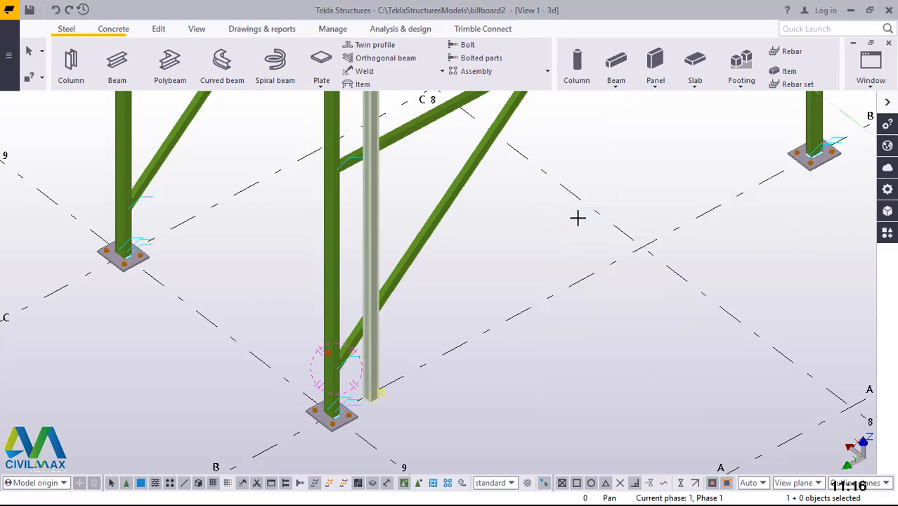
Delete the copied hollow section member beside the J-9 column.
{"action": "scroll", "coordinate": [534, 307], "scroll_direction": "down", "scroll_amount": 10}
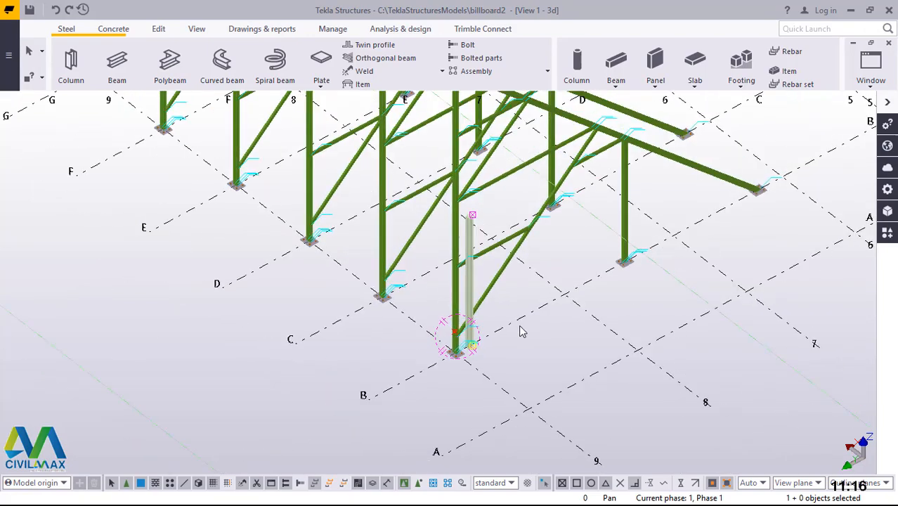
{"action": "scroll", "coordinate": [520, 304], "scroll_direction": "down", "scroll_amount": 2}
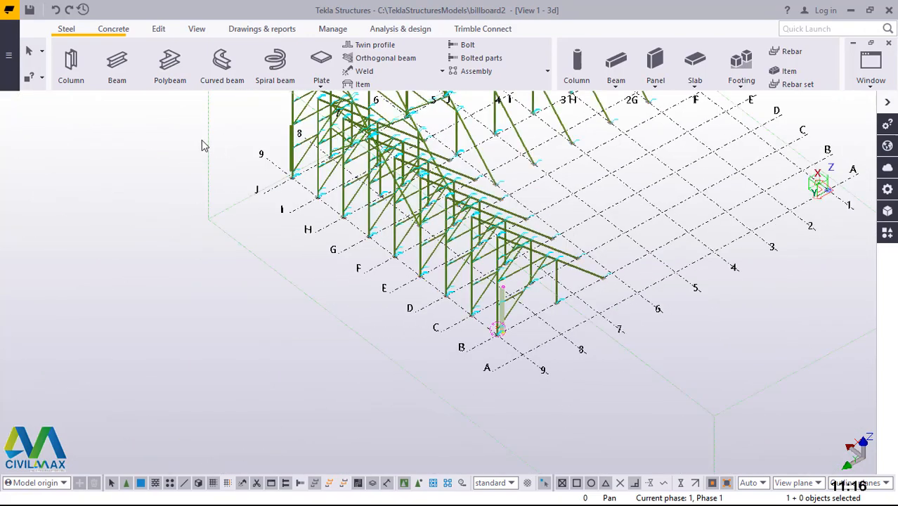
{"action": "scroll", "coordinate": [278, 127], "scroll_direction": "up", "scroll_amount": 5}
{"action": "scroll", "coordinate": [295, 137], "scroll_direction": "up", "scroll_amount": 2}
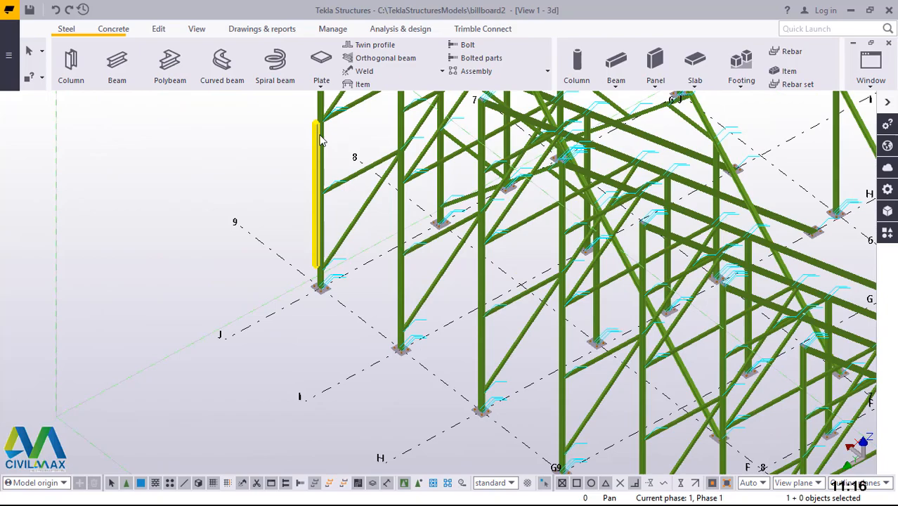
{"action": "right_click", "coordinate": [244, 130]}
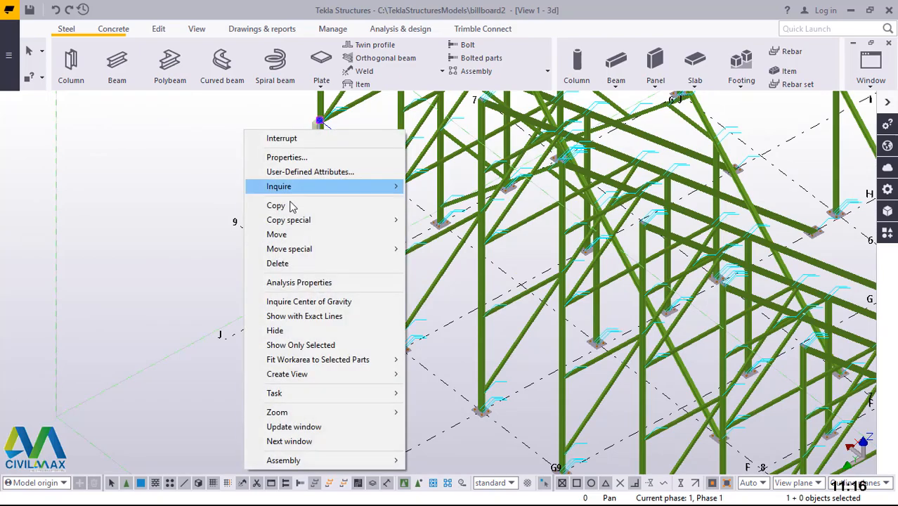
{"action": "left_click", "coordinate": [277, 265]}
Make one linear copy of the hollow section member near B-9 with dX 6000, dY 0 and dZ 0.
{"action": "scroll", "coordinate": [195, 211], "scroll_direction": "down", "scroll_amount": 6}
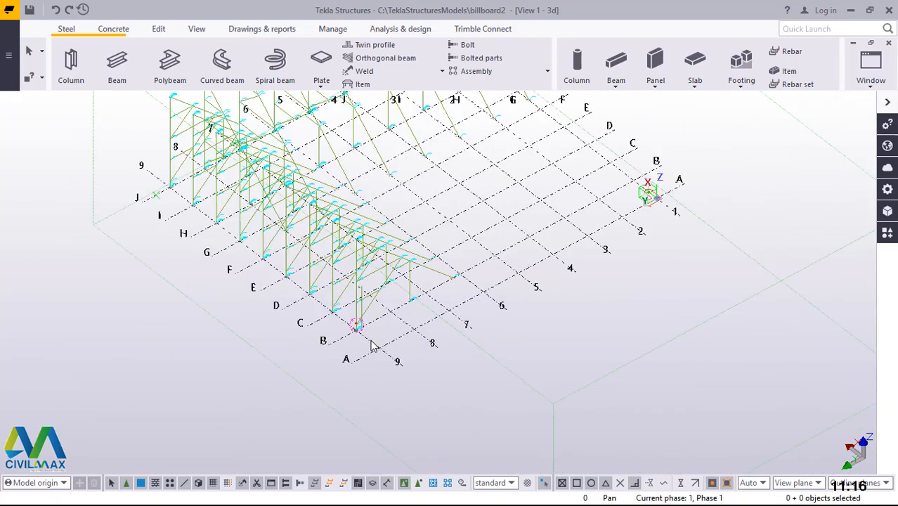
{"action": "scroll", "coordinate": [357, 327], "scroll_direction": "up", "scroll_amount": 8}
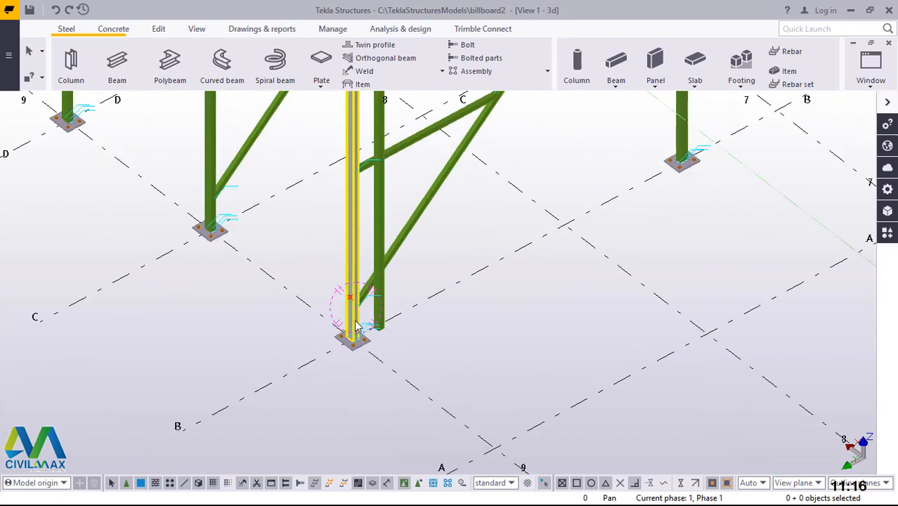
{"action": "scroll", "coordinate": [357, 327], "scroll_direction": "up", "scroll_amount": 3}
{"action": "left_click", "coordinate": [380, 267]}
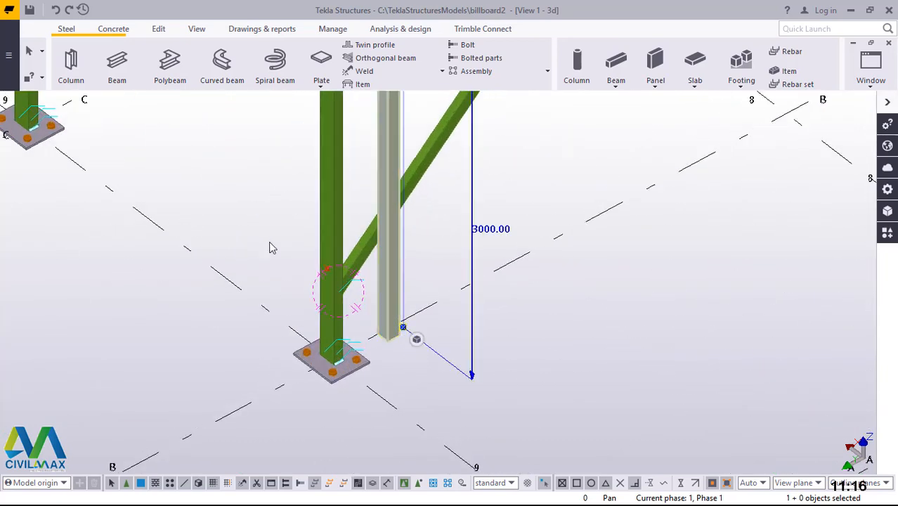
{"action": "right_click", "coordinate": [555, 139]}
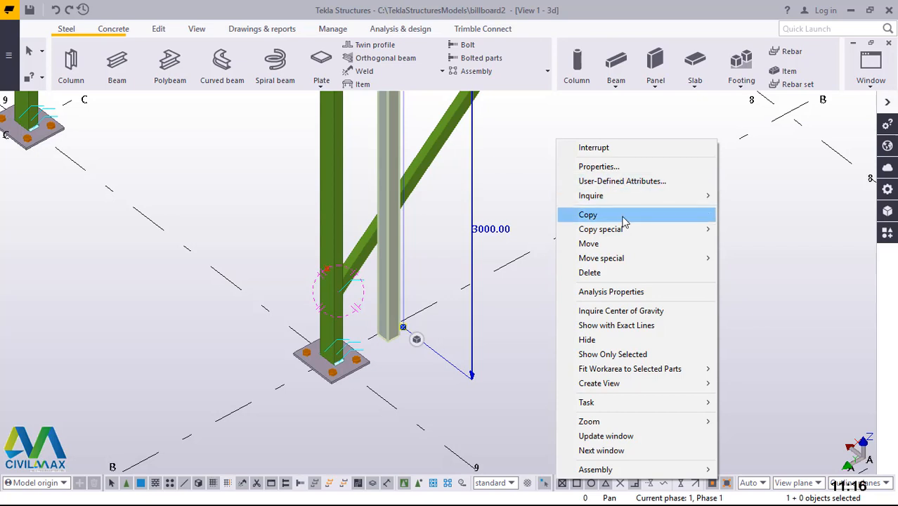
{"action": "mouse_move", "coordinate": [629, 235]}
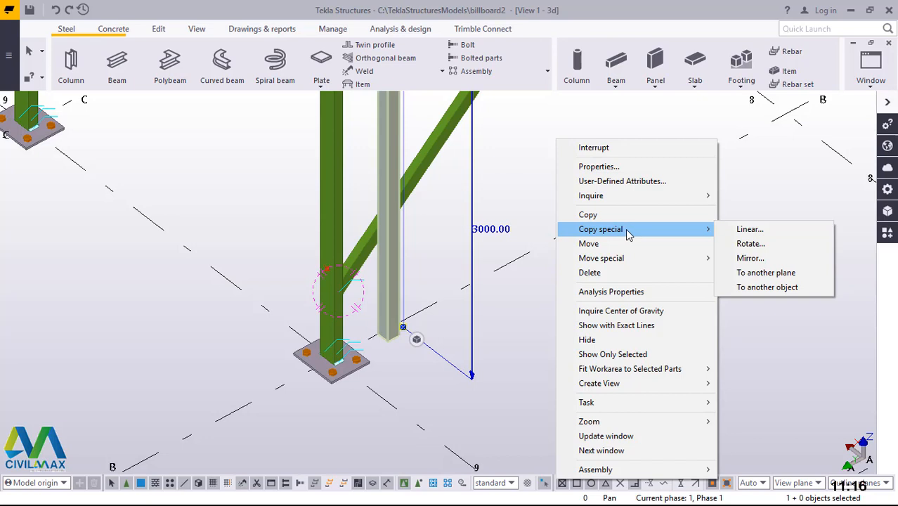
{"action": "left_click", "coordinate": [747, 230]}
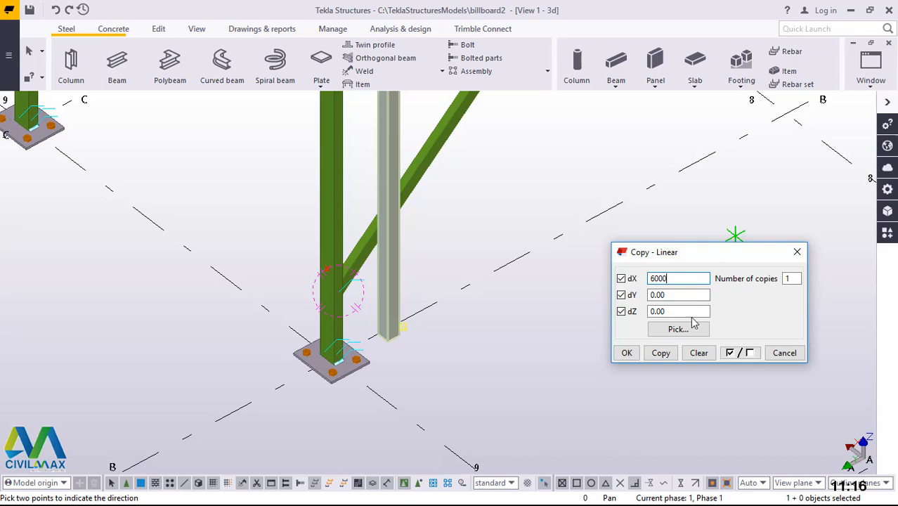
{"action": "left_click", "coordinate": [625, 352]}
{"action": "right_click", "coordinate": [567, 162]}
{"action": "left_click", "coordinate": [602, 169]}
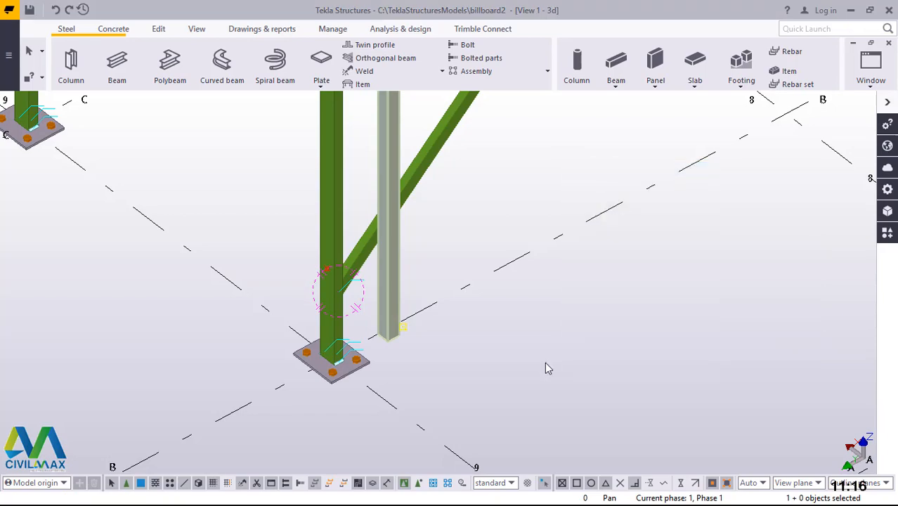
Model a beam from the inner top edge midpoint of the hollow section member near E-9 to that of the member near B-9.
{"action": "scroll", "coordinate": [545, 367], "scroll_direction": "down", "scroll_amount": 6}
{"action": "scroll", "coordinate": [334, 222], "scroll_direction": "up", "scroll_amount": 8}
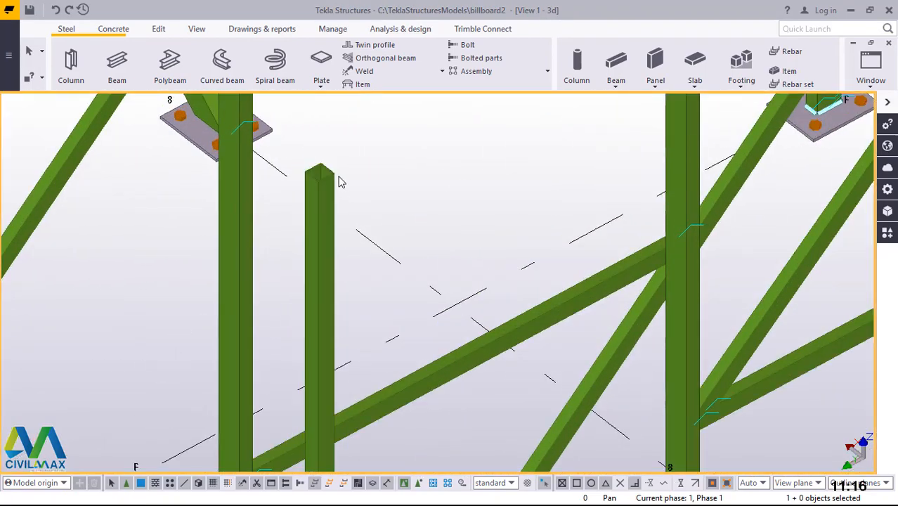
{"action": "scroll", "coordinate": [313, 179], "scroll_direction": "up", "scroll_amount": 5}
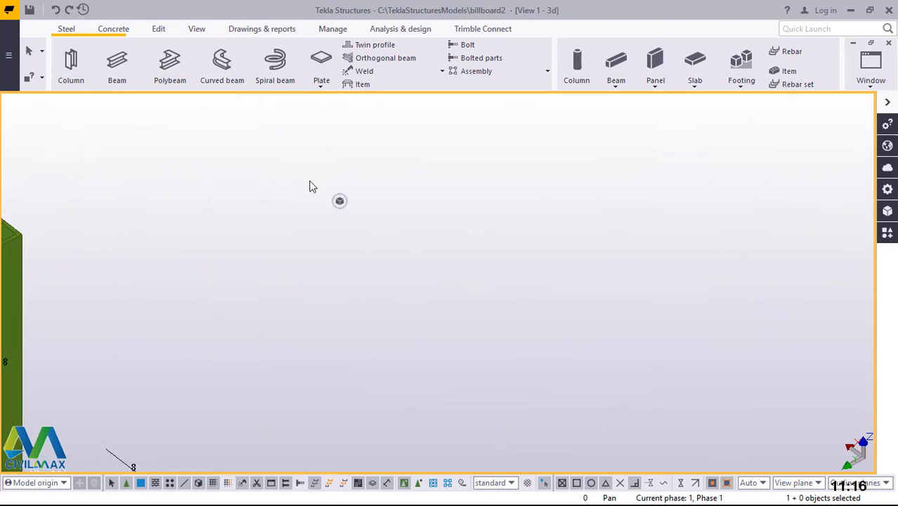
{"action": "scroll", "coordinate": [310, 182], "scroll_direction": "down", "scroll_amount": 5}
{"action": "scroll", "coordinate": [166, 220], "scroll_direction": "up", "scroll_amount": 4}
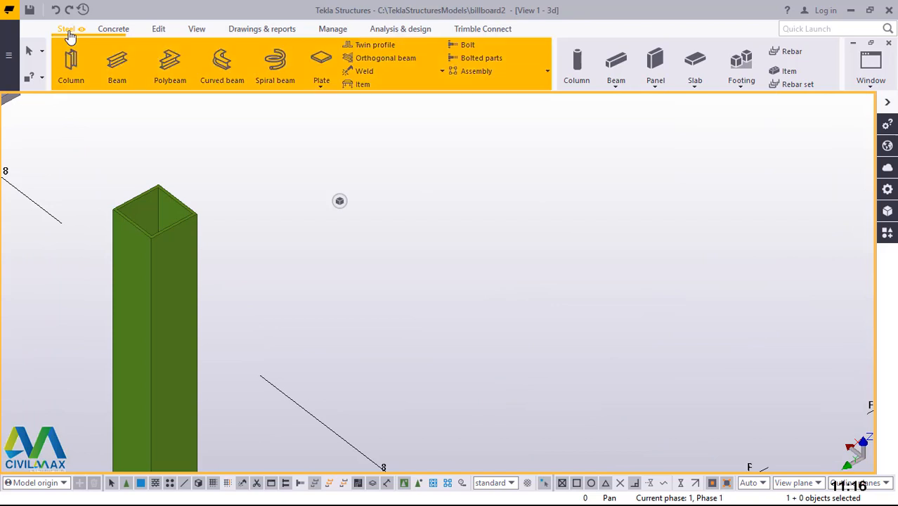
{"action": "left_click", "coordinate": [116, 64]}
{"action": "scroll", "coordinate": [180, 231], "scroll_direction": "up", "scroll_amount": 2}
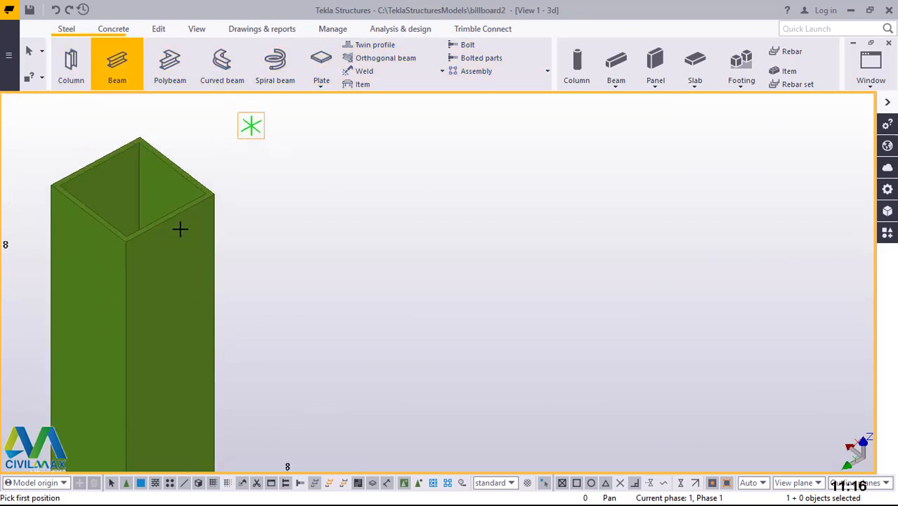
{"action": "scroll", "coordinate": [175, 225], "scroll_direction": "up", "scroll_amount": 4}
{"action": "left_click", "coordinate": [150, 202]}
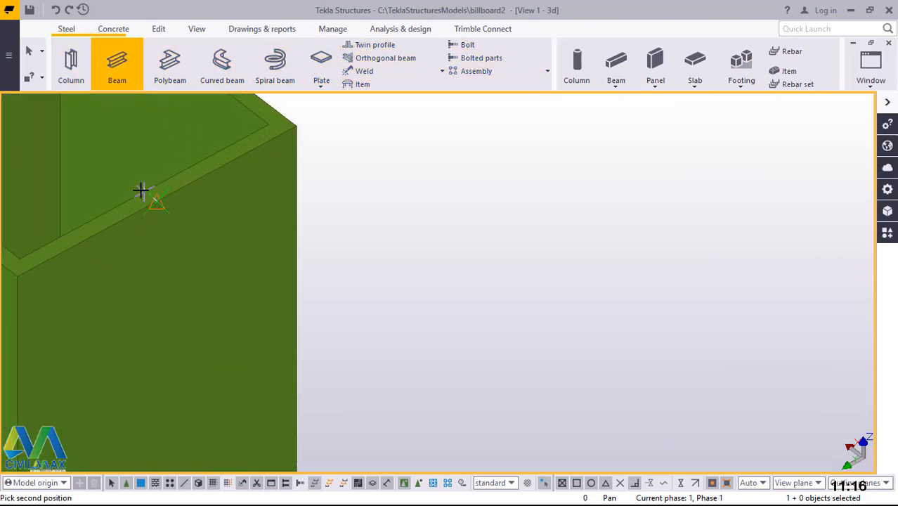
{"action": "scroll", "coordinate": [141, 191], "scroll_direction": "down", "scroll_amount": 6}
{"action": "scroll", "coordinate": [141, 191], "scroll_direction": "down", "scroll_amount": 3}
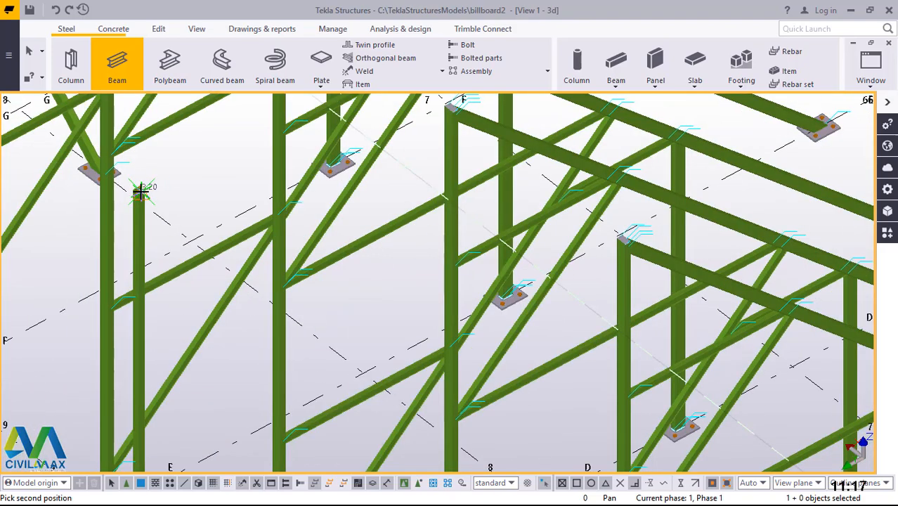
{"action": "scroll", "coordinate": [230, 254], "scroll_direction": "down", "scroll_amount": 5}
{"action": "scroll", "coordinate": [257, 277], "scroll_direction": "up", "scroll_amount": 4}
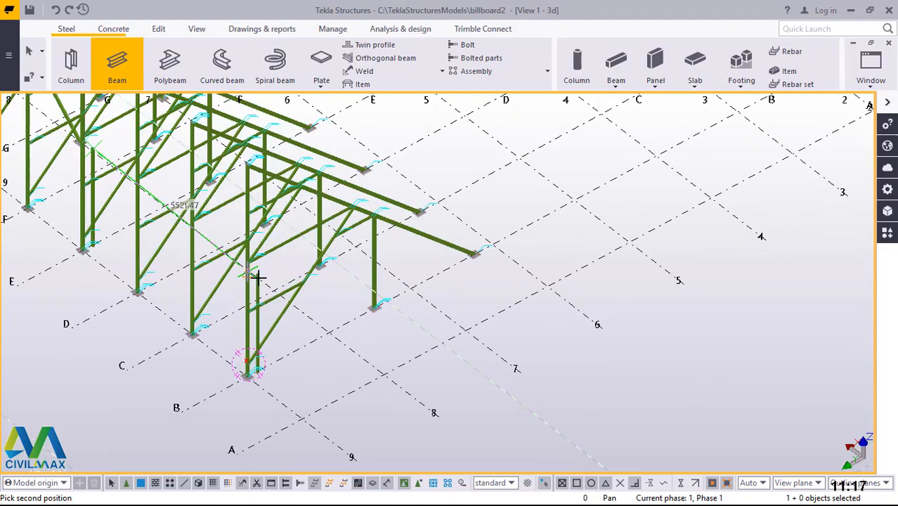
{"action": "scroll", "coordinate": [265, 268], "scroll_direction": "up", "scroll_amount": 6}
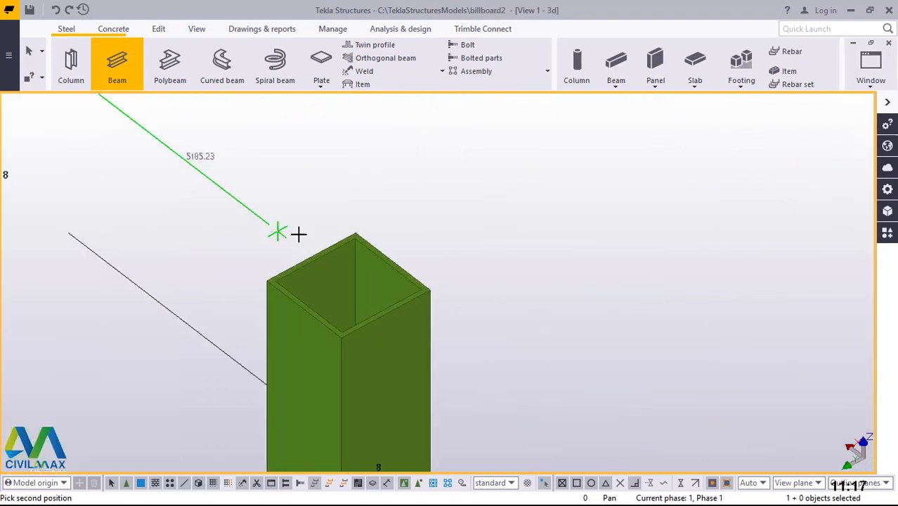
{"action": "scroll", "coordinate": [321, 253], "scroll_direction": "up", "scroll_amount": 3}
{"action": "left_click", "coordinate": [315, 290]}
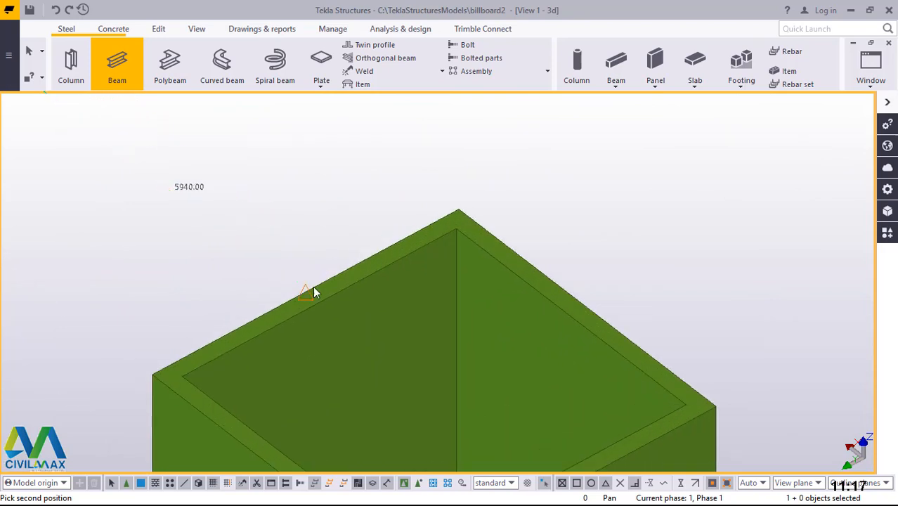
{"action": "scroll", "coordinate": [316, 278], "scroll_direction": "up", "scroll_amount": 2}
{"action": "scroll", "coordinate": [316, 262], "scroll_direction": "down", "scroll_amount": 5}
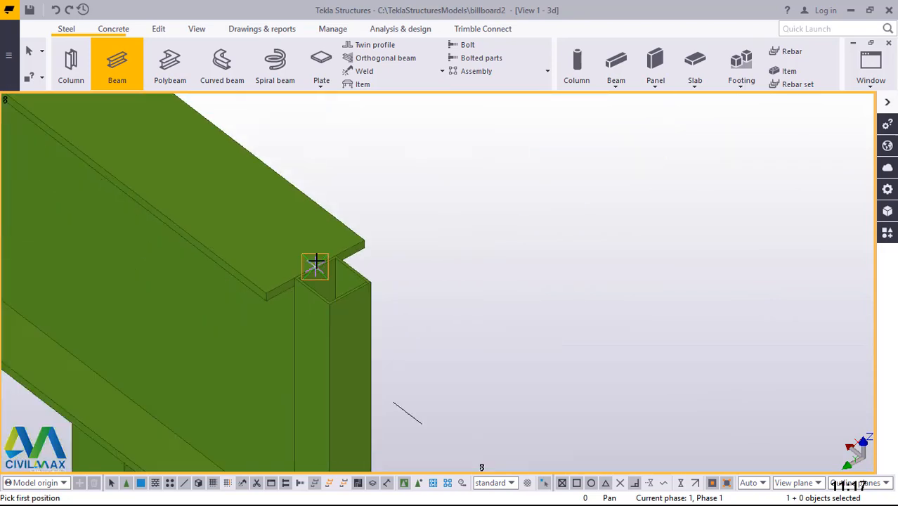
{"action": "right_click", "coordinate": [434, 178]}
{"action": "left_click", "coordinate": [494, 187]}
Delete the new beam spanning between the two hollow section members.
{"action": "scroll", "coordinate": [298, 245], "scroll_direction": "down", "scroll_amount": 5}
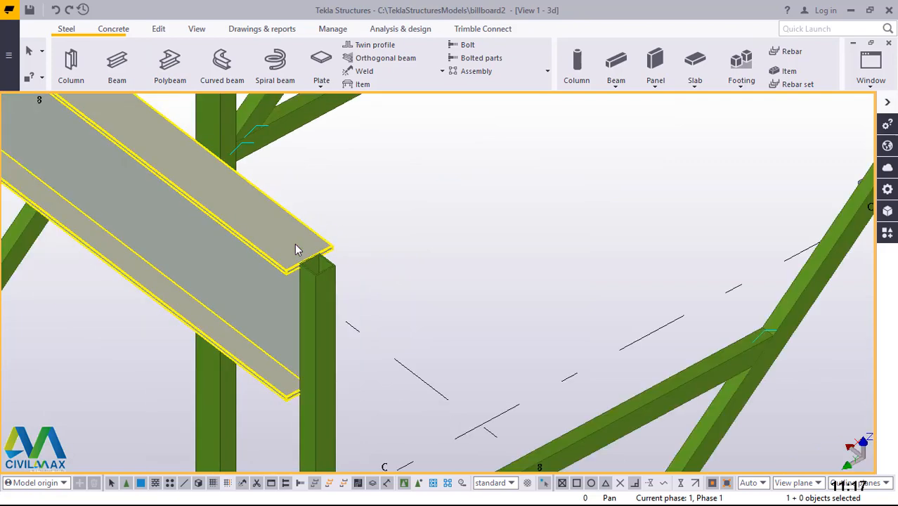
{"action": "scroll", "coordinate": [338, 249], "scroll_direction": "down", "scroll_amount": 2}
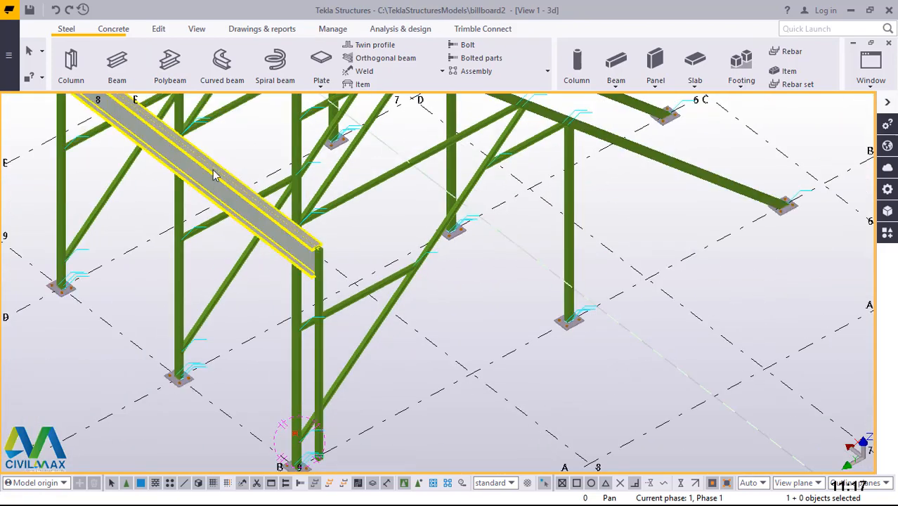
{"action": "key", "text": "Delete"}
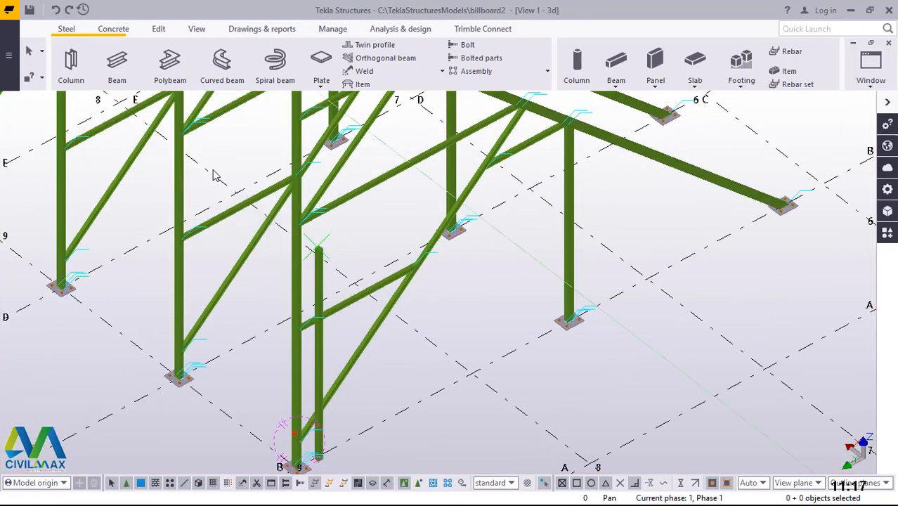
Change the profile of the hollow section member near B-9 to SHS60*60*3.6.
{"action": "double_click", "coordinate": [323, 273]}
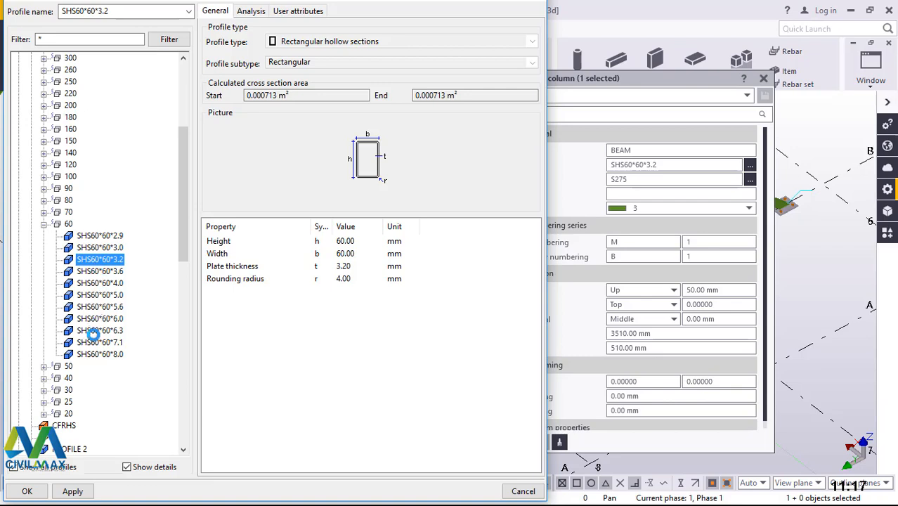
{"action": "key", "text": "Down"}
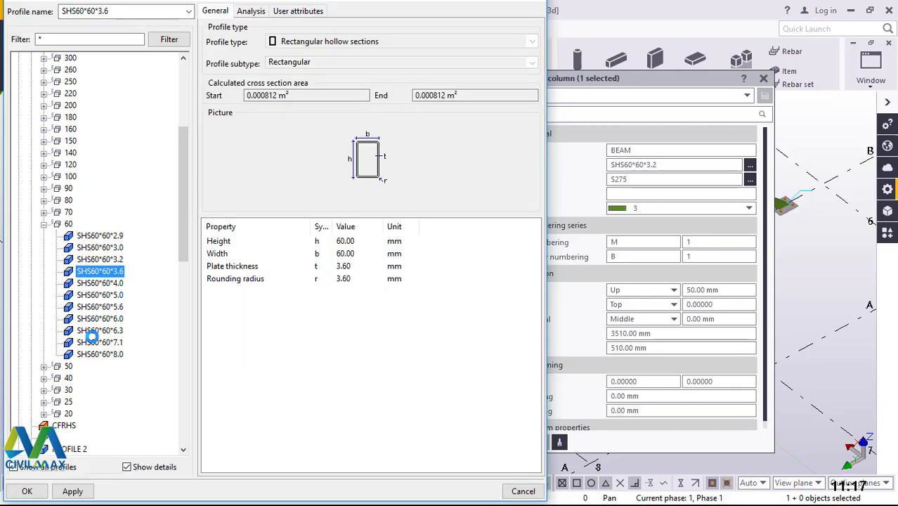
{"action": "left_click", "coordinate": [72, 492]}
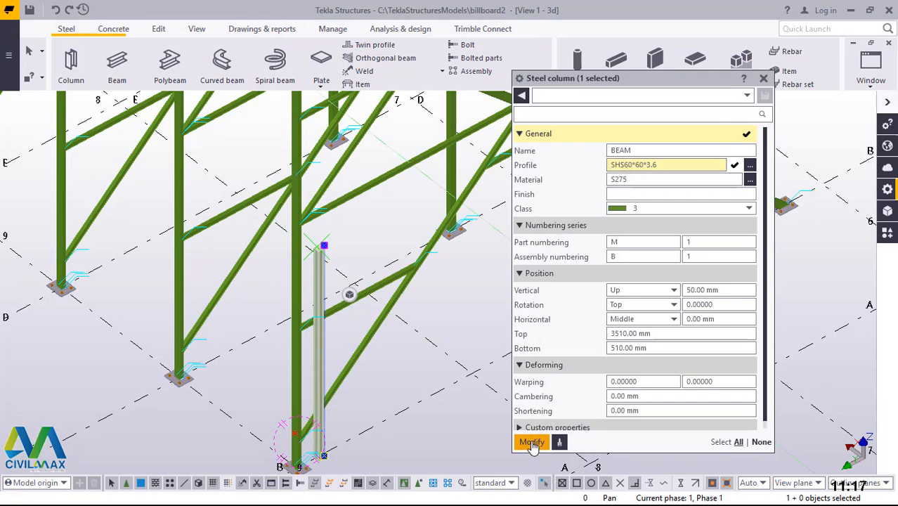
{"action": "left_click", "coordinate": [533, 442]}
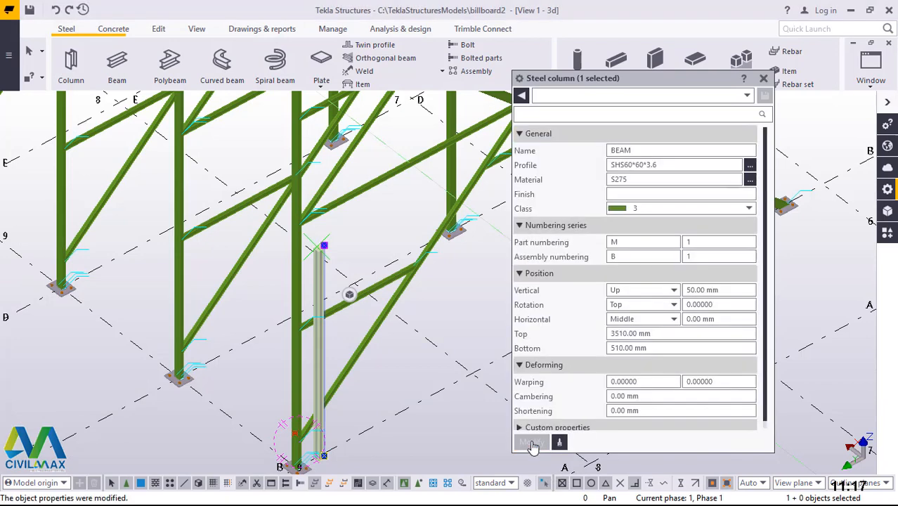
Set the profile of the hollow section member near B-9 to SHS60*60*3.0 and apply the modification.
{"action": "left_click", "coordinate": [663, 165]}
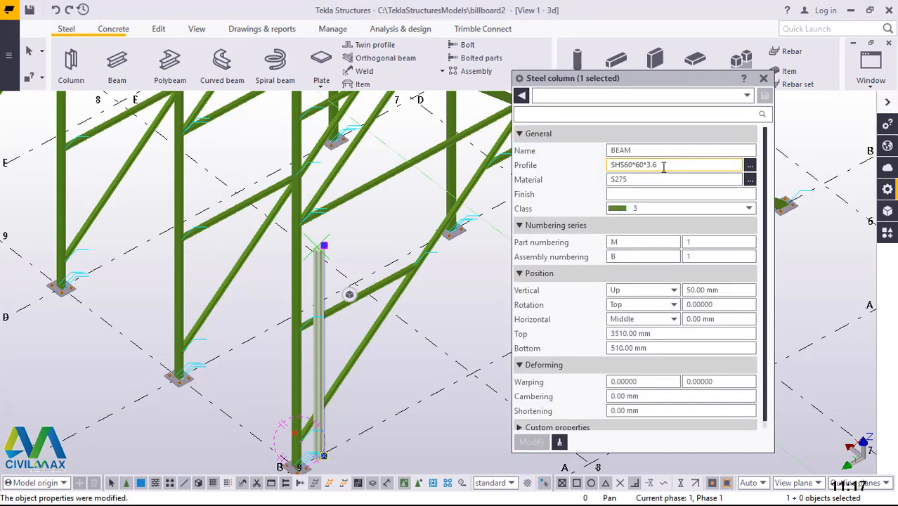
{"action": "key", "text": "BackSpace"}
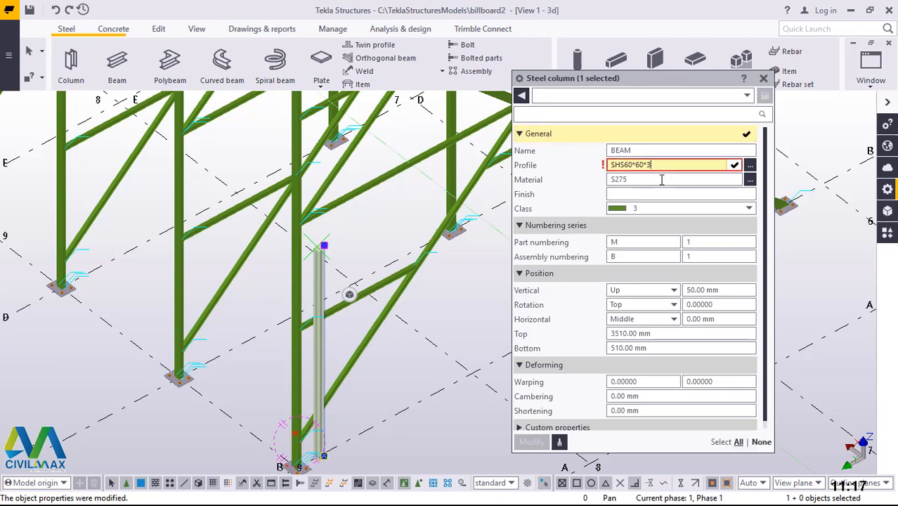
{"action": "left_click", "coordinate": [658, 194]}
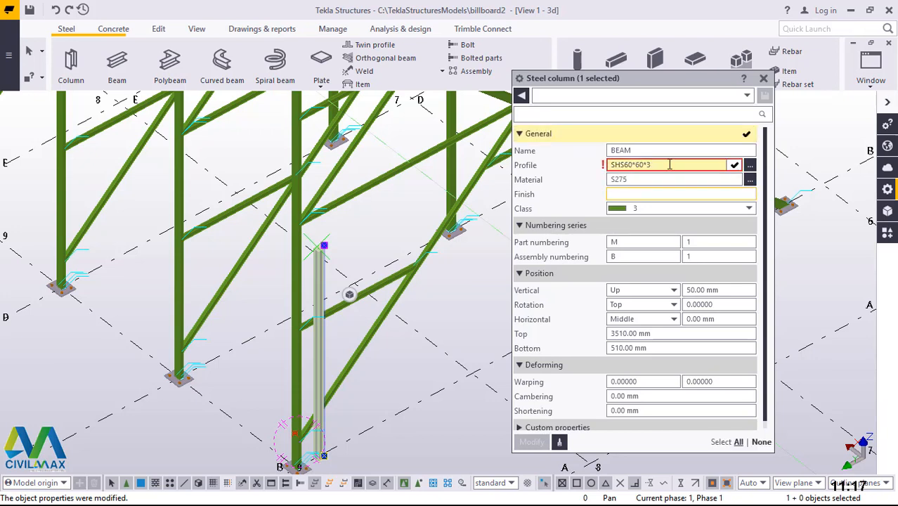
{"action": "left_click", "coordinate": [663, 163]}
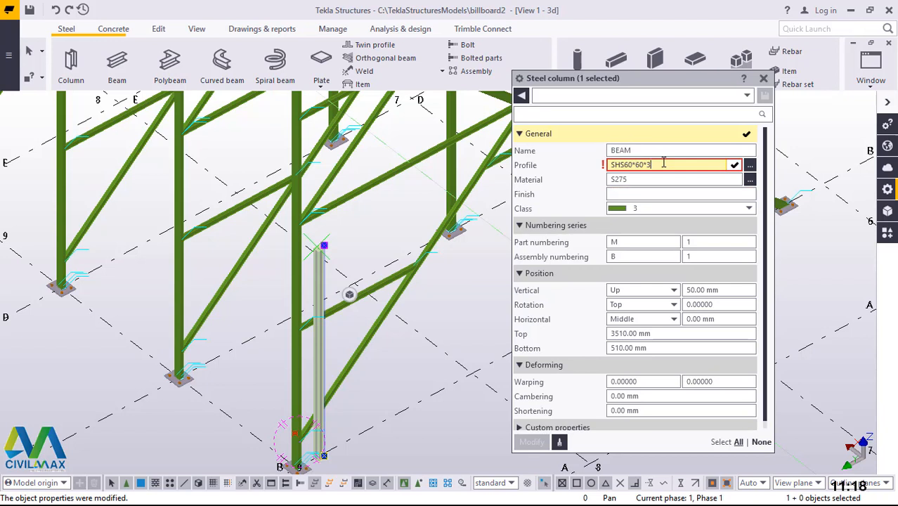
{"action": "type", "text": ".0"}
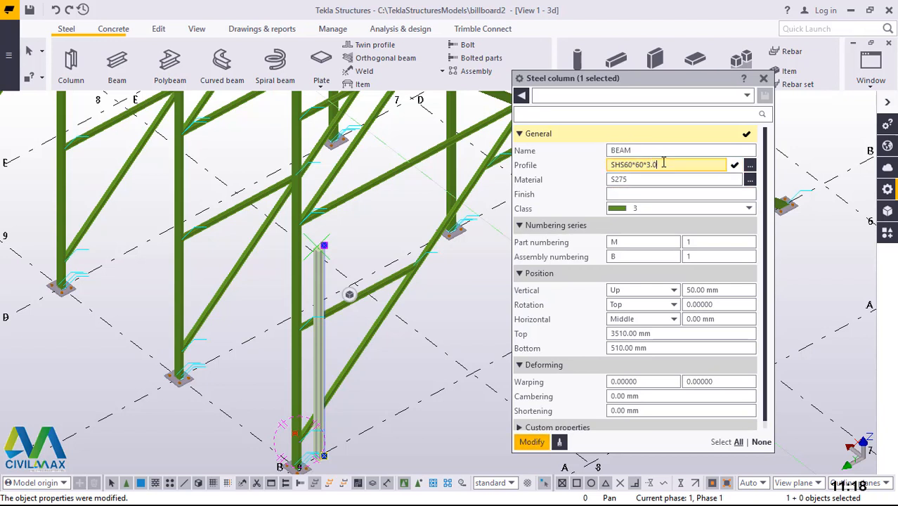
{"action": "left_click", "coordinate": [652, 194]}
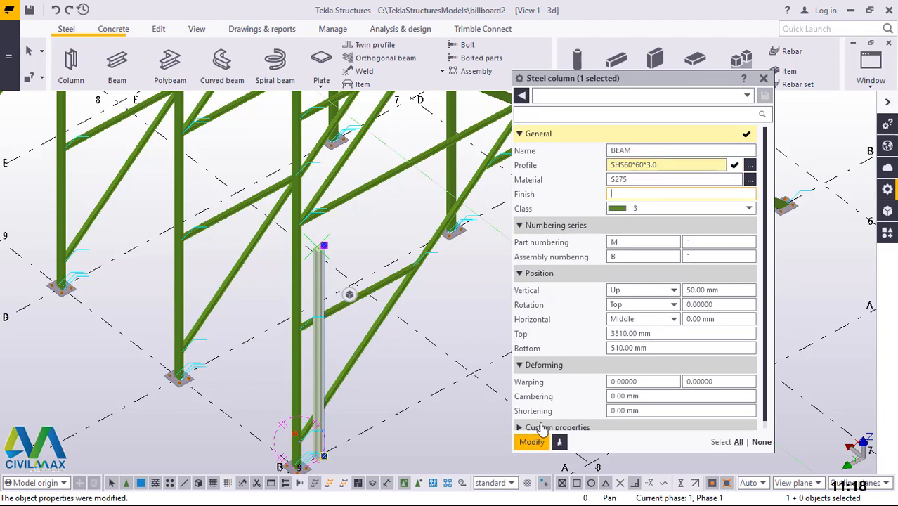
{"action": "left_click", "coordinate": [531, 443]}
{"action": "left_click", "coordinate": [530, 440]}
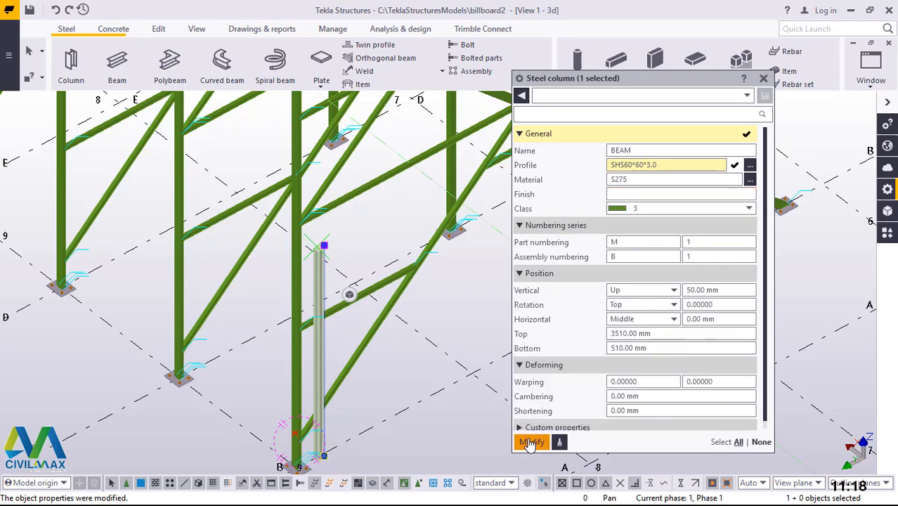
{"action": "left_click", "coordinate": [764, 78]}
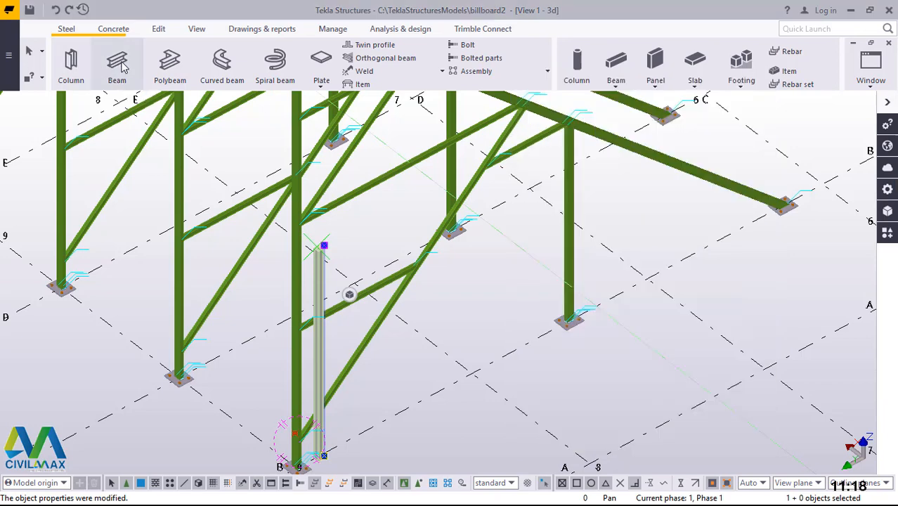
Create a 5940 mm beam from the top edge midpoint of the member near B-9 to the facing top edge midpoint near E-9.
{"action": "scroll", "coordinate": [326, 253], "scroll_direction": "up", "scroll_amount": 3}
{"action": "scroll", "coordinate": [328, 254], "scroll_direction": "up", "scroll_amount": 8}
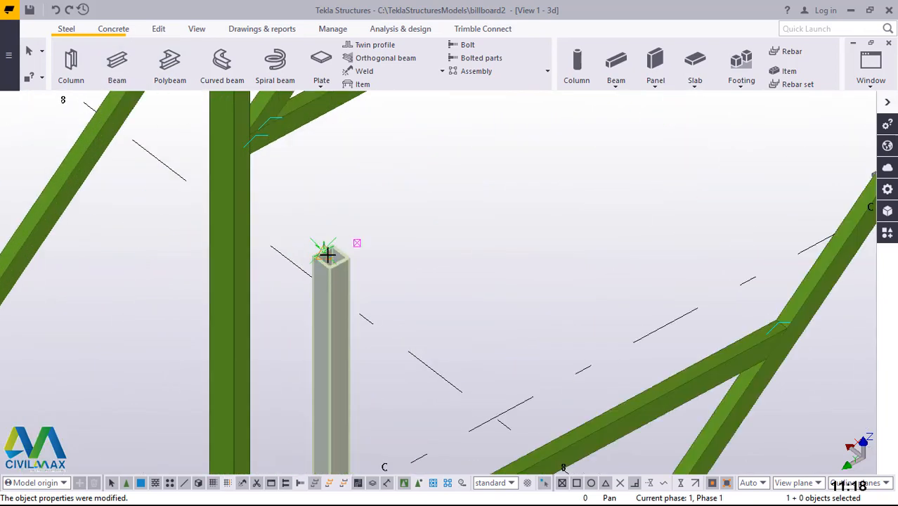
{"action": "key", "text": "Return"}
{"action": "scroll", "coordinate": [302, 235], "scroll_direction": "up", "scroll_amount": 2}
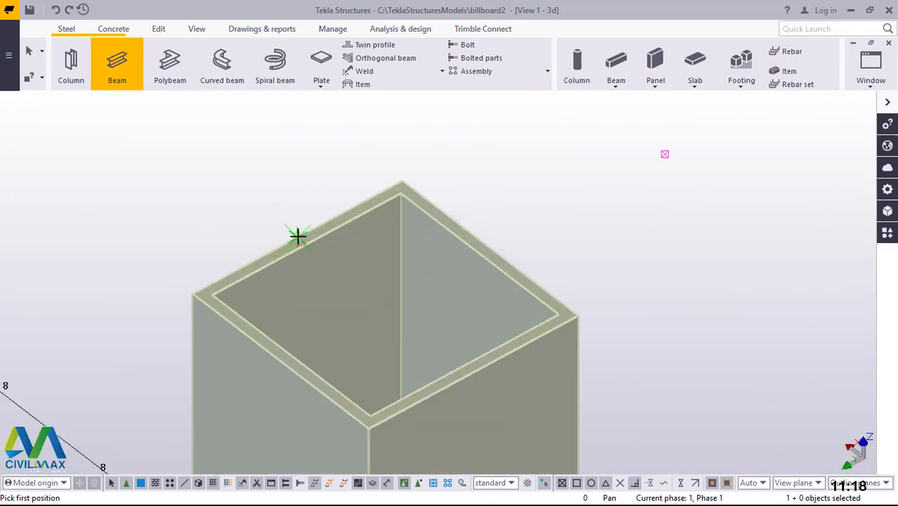
{"action": "scroll", "coordinate": [550, 385], "scroll_direction": "down", "scroll_amount": 12}
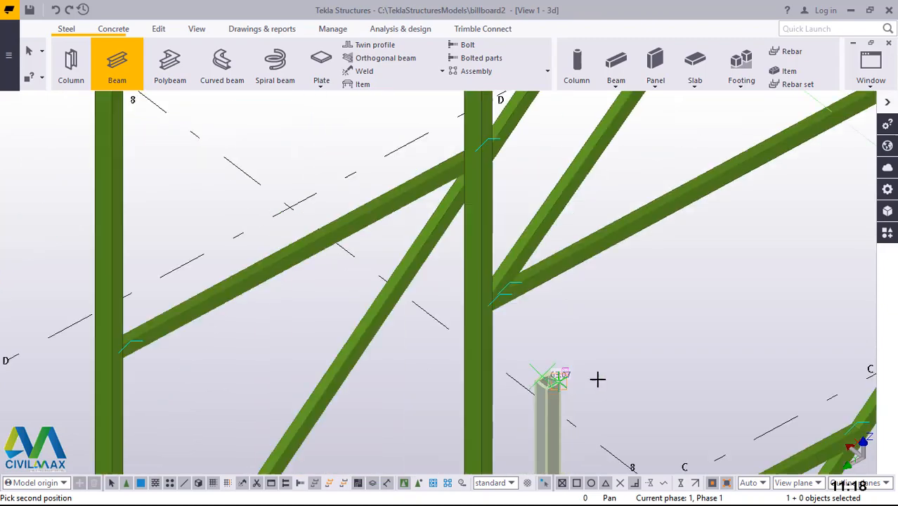
{"action": "scroll", "coordinate": [657, 350], "scroll_direction": "down", "scroll_amount": 4}
{"action": "scroll", "coordinate": [402, 225], "scroll_direction": "up", "scroll_amount": 6}
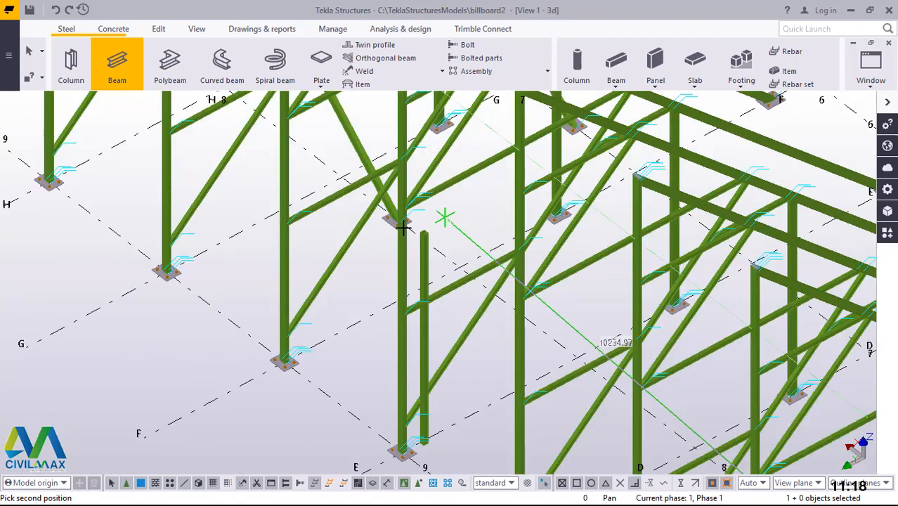
{"action": "scroll", "coordinate": [430, 242], "scroll_direction": "up", "scroll_amount": 8}
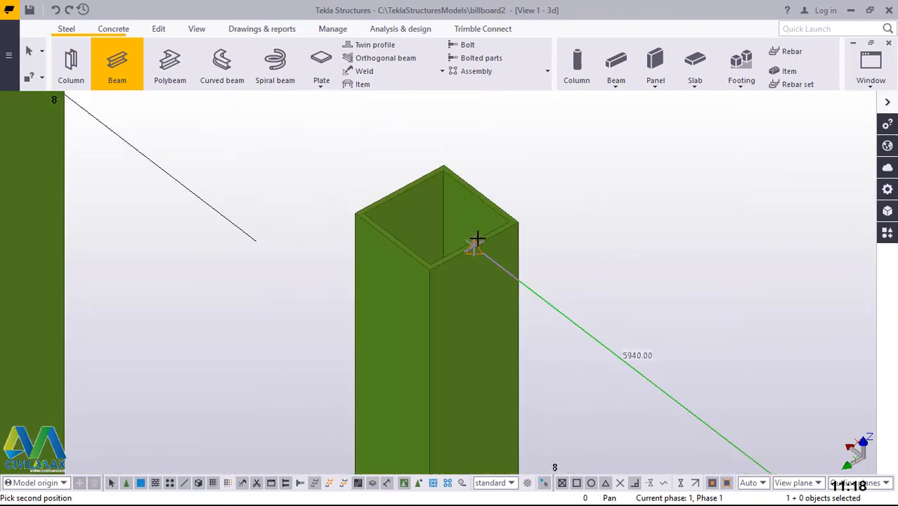
{"action": "scroll", "coordinate": [472, 247], "scroll_direction": "up", "scroll_amount": 2}
{"action": "left_click", "coordinate": [468, 259]}
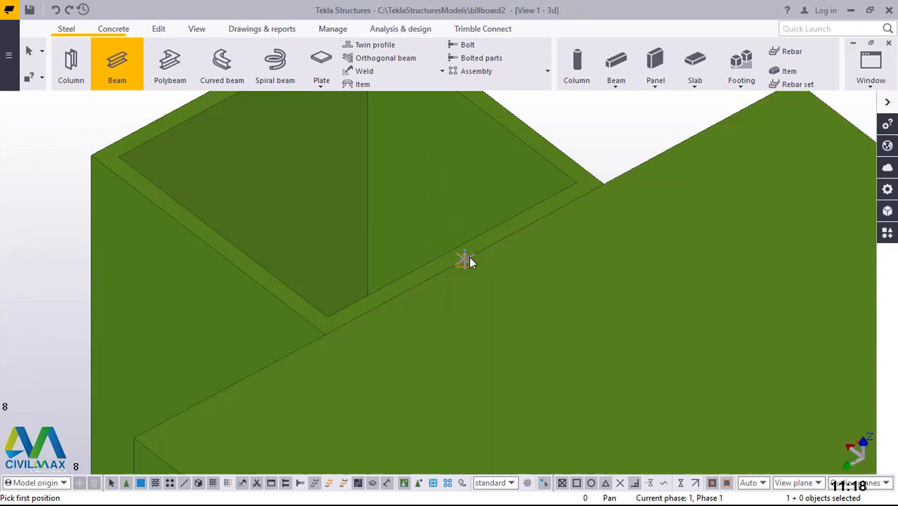
{"action": "right_click", "coordinate": [102, 163]}
{"action": "left_click", "coordinate": [122, 179]}
Change the profile of the new beam joining the member tops to SHS60*60*3.0 and apply the modification.
{"action": "scroll", "coordinate": [121, 163], "scroll_direction": "down", "scroll_amount": 7}
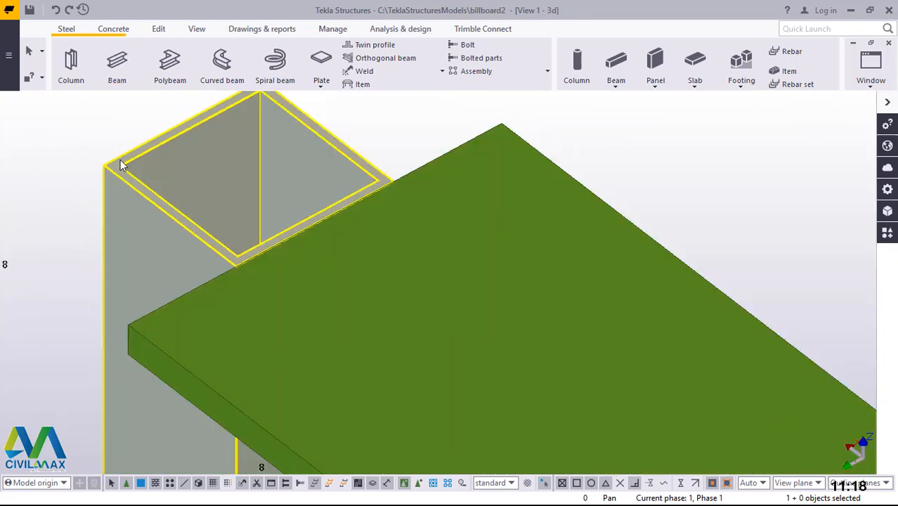
{"action": "double_click", "coordinate": [246, 207]}
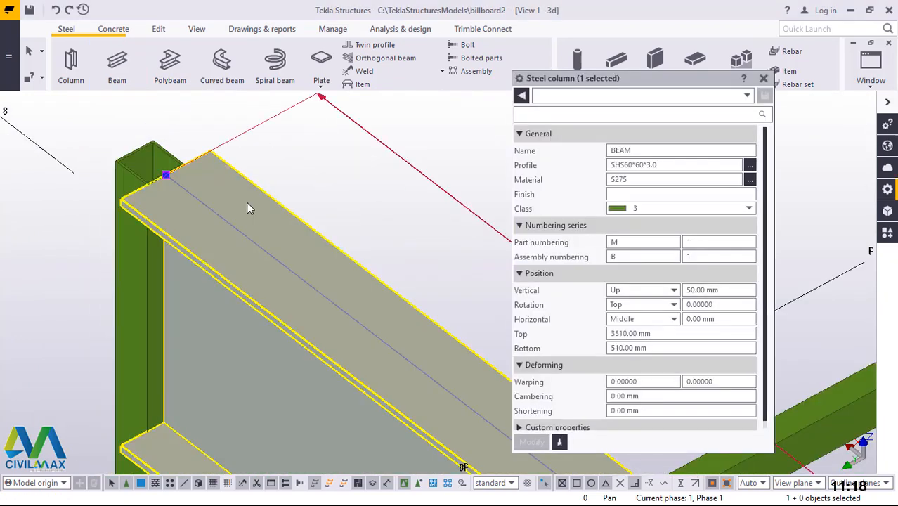
{"action": "left_click", "coordinate": [750, 167]}
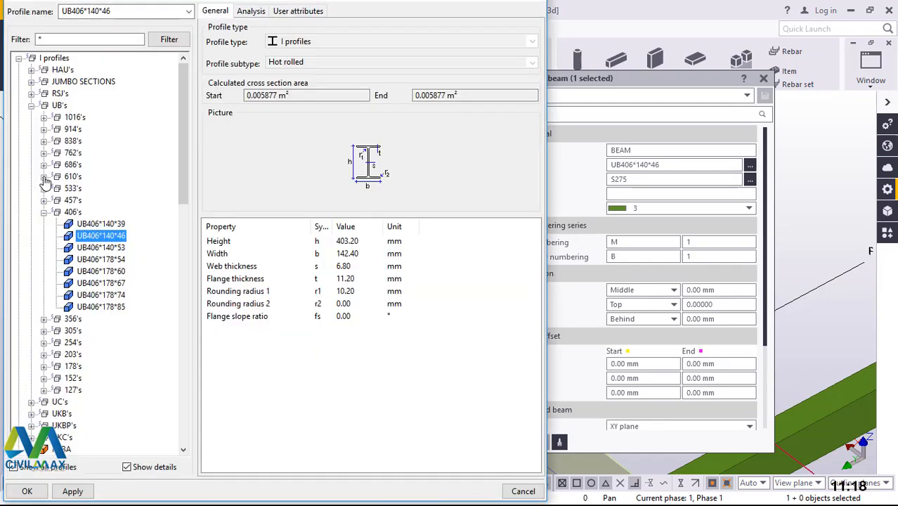
{"action": "left_click", "coordinate": [32, 105]}
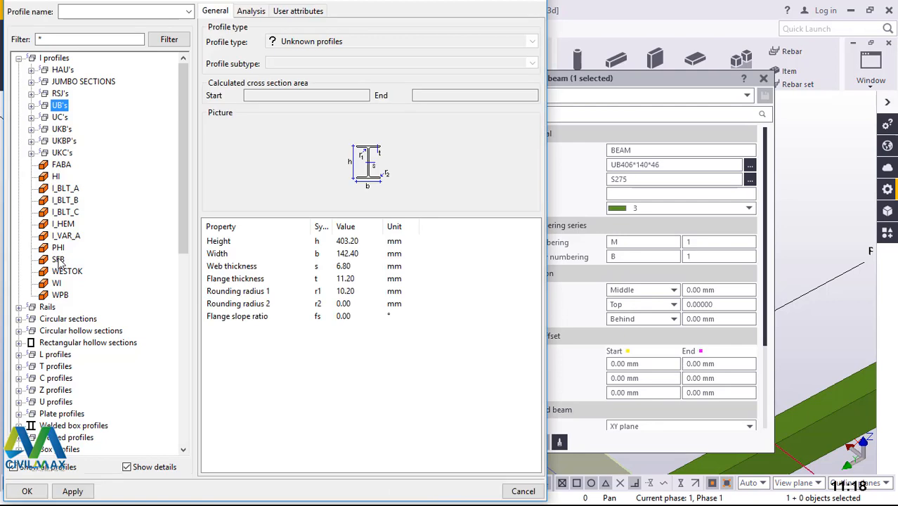
{"action": "left_click", "coordinate": [20, 343]}
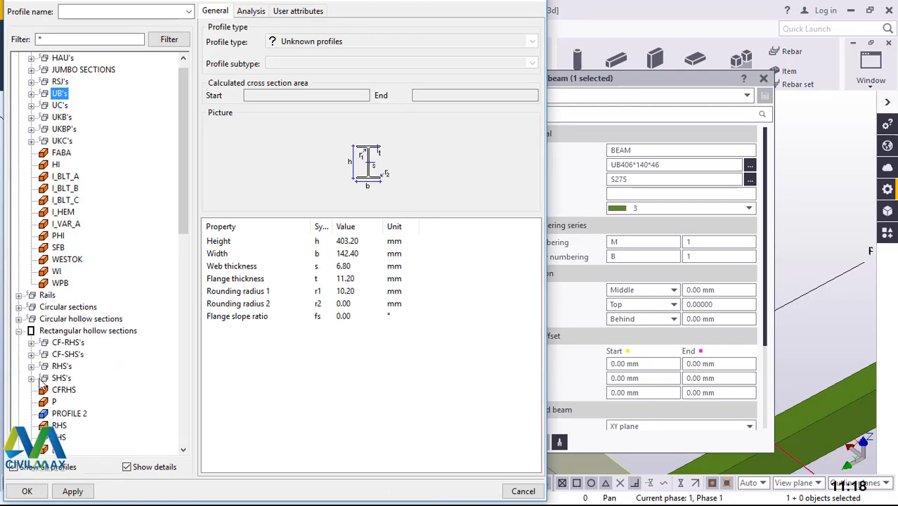
{"action": "left_click", "coordinate": [31, 378]}
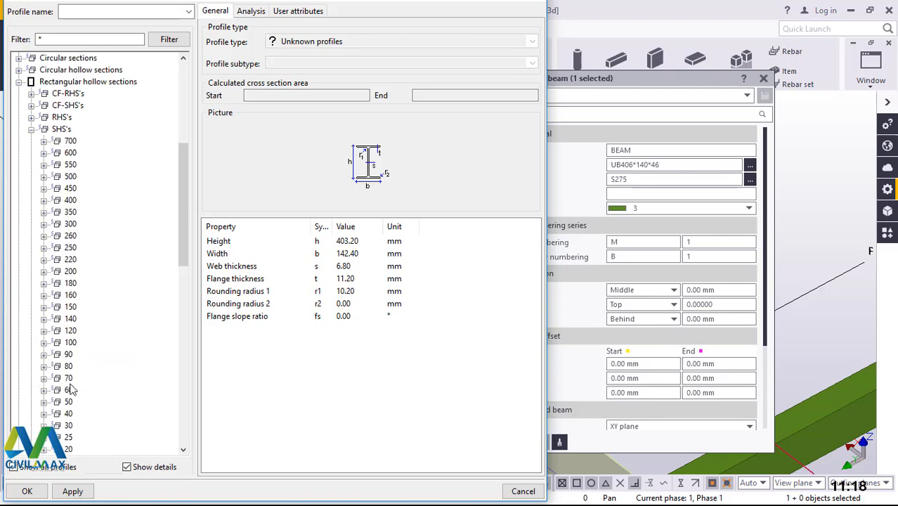
{"action": "scroll", "coordinate": [74, 387], "scroll_direction": "down", "scroll_amount": 2}
{"action": "left_click", "coordinate": [43, 319]}
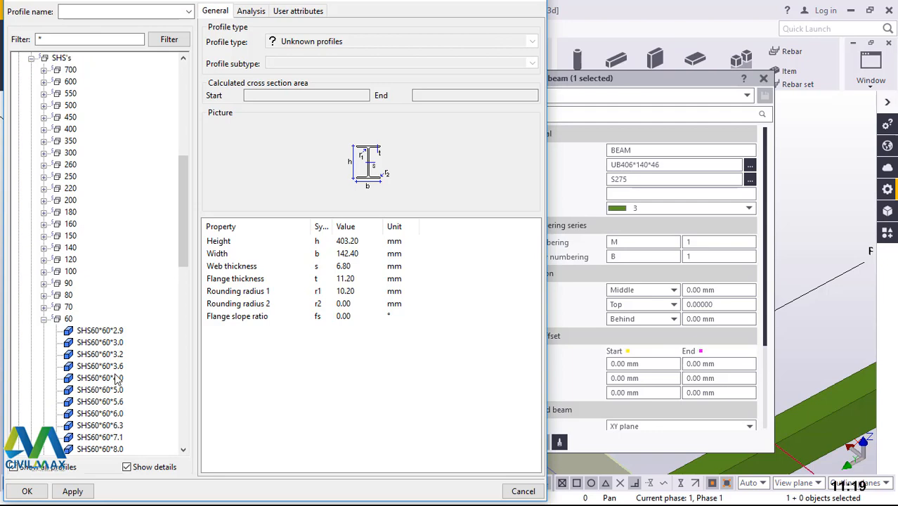
{"action": "left_click", "coordinate": [105, 349]}
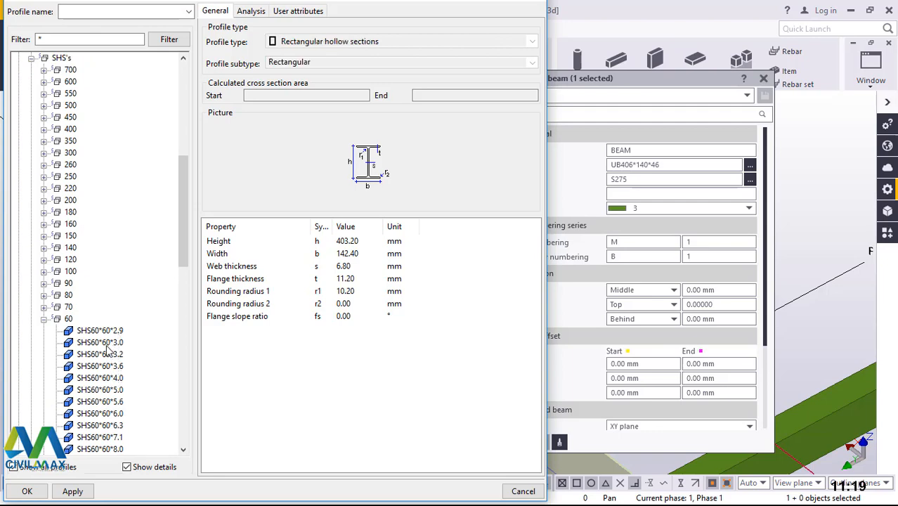
{"action": "left_click", "coordinate": [106, 346]}
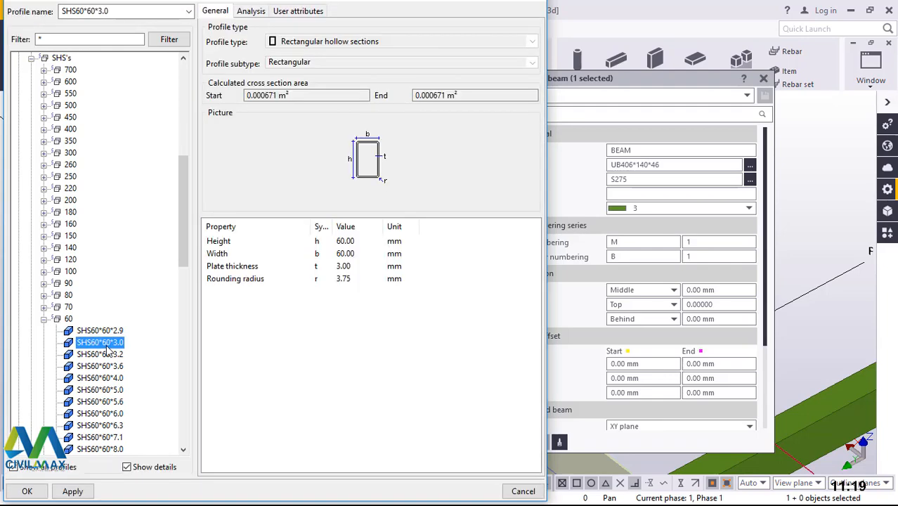
{"action": "left_click", "coordinate": [71, 490]}
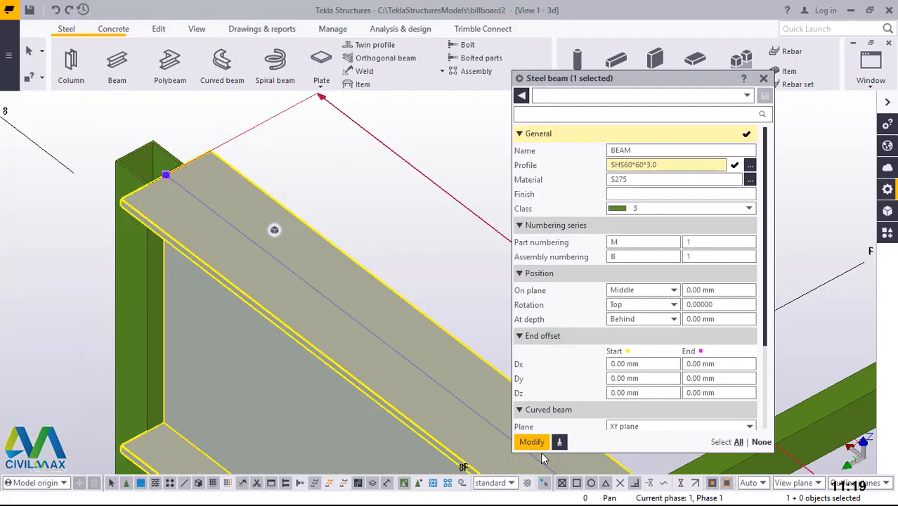
{"action": "left_click", "coordinate": [534, 442]}
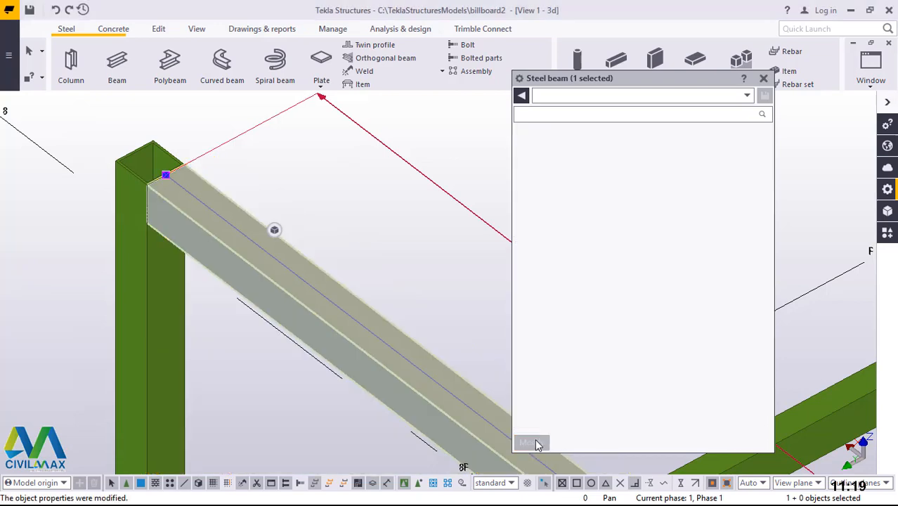
{"action": "left_click", "coordinate": [764, 78]}
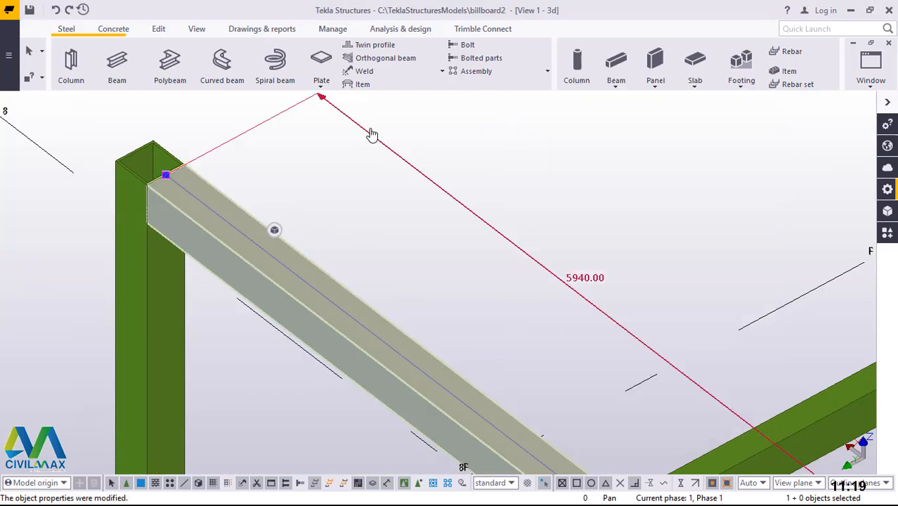
Copy the top beam 3000 mm down, from the top edge midpoint to the bottom edge midpoint of the vertical member near E-9.
{"action": "scroll", "coordinate": [204, 181], "scroll_direction": "down", "scroll_amount": 5}
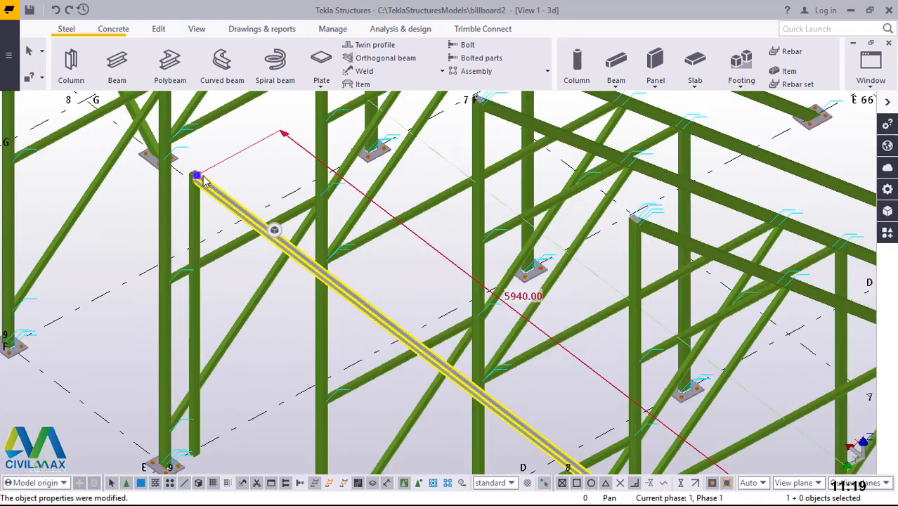
{"action": "middle_click_drag", "start_coordinate": [204, 181], "coordinate": [237, 167], "text": "ctrl"}
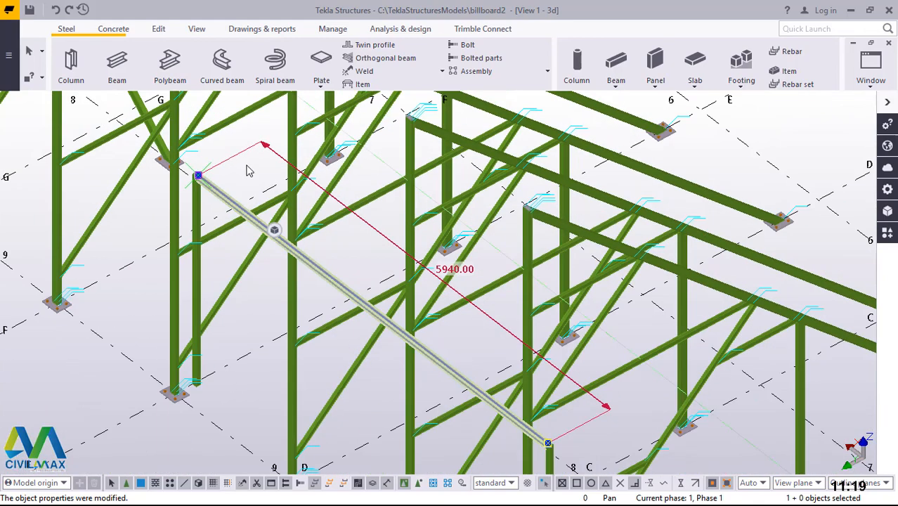
{"action": "right_click", "coordinate": [247, 167]}
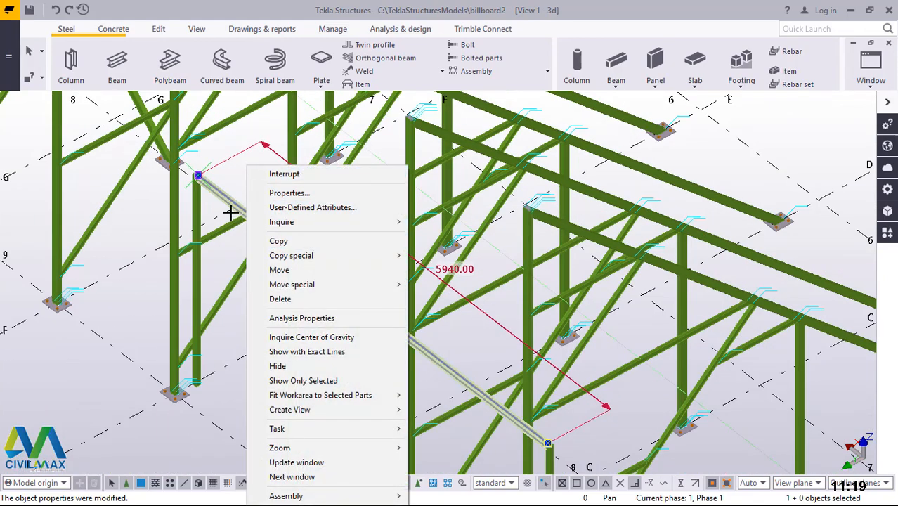
{"action": "left_click", "coordinate": [278, 241]}
{"action": "scroll", "coordinate": [186, 381], "scroll_direction": "up", "scroll_amount": 3}
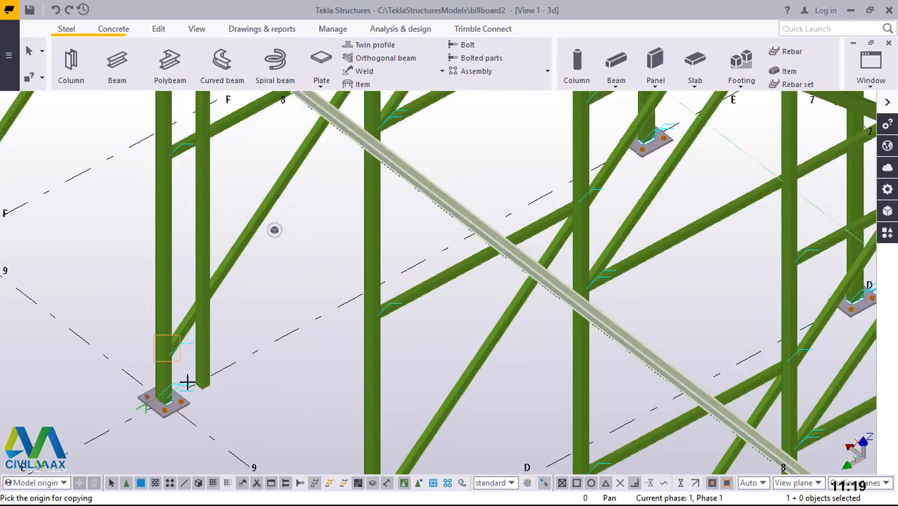
{"action": "scroll", "coordinate": [207, 170], "scroll_direction": "down", "scroll_amount": 3}
{"action": "scroll", "coordinate": [190, 173], "scroll_direction": "up", "scroll_amount": 6}
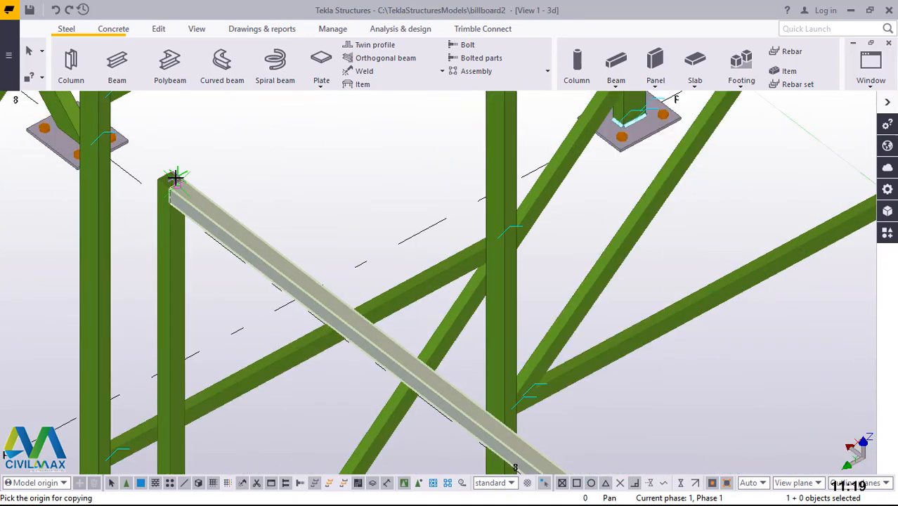
{"action": "scroll", "coordinate": [176, 178], "scroll_direction": "up", "scroll_amount": 5}
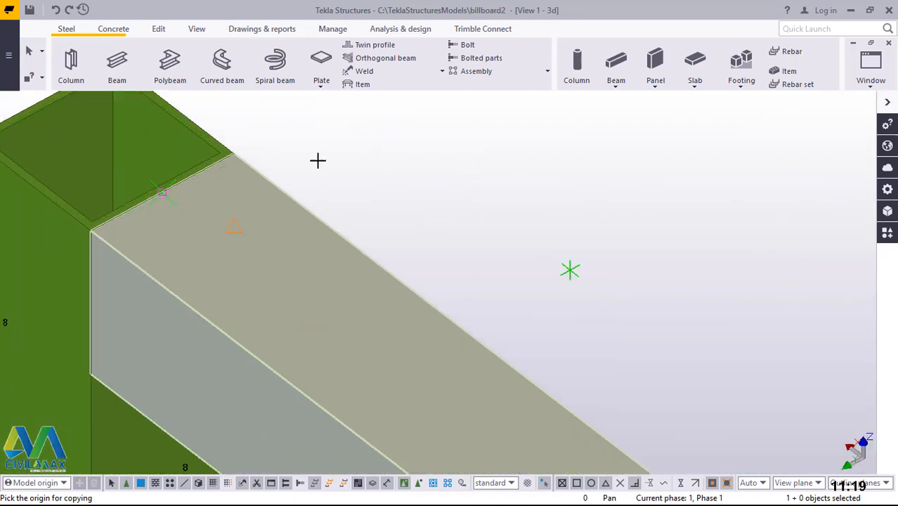
{"action": "left_click", "coordinate": [163, 196]}
{"action": "scroll", "coordinate": [237, 172], "scroll_direction": "down", "scroll_amount": 8}
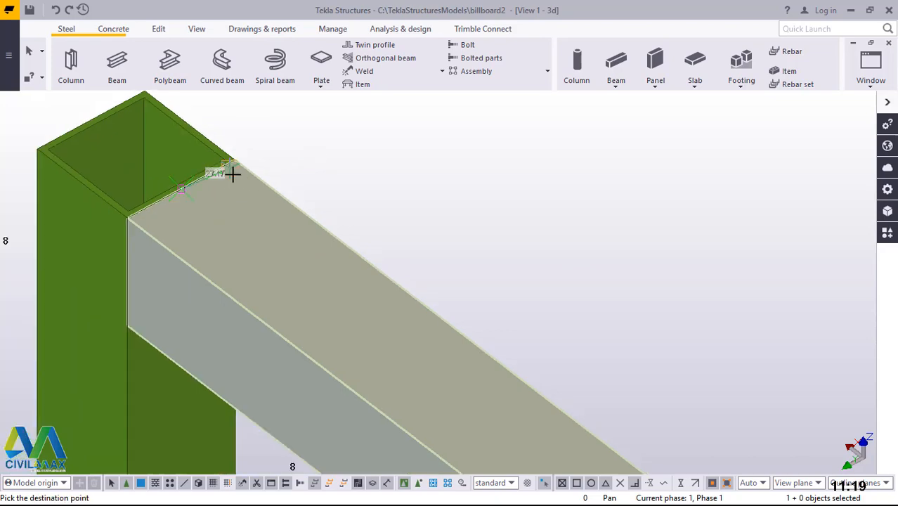
{"action": "scroll", "coordinate": [233, 331], "scroll_direction": "down", "scroll_amount": 6}
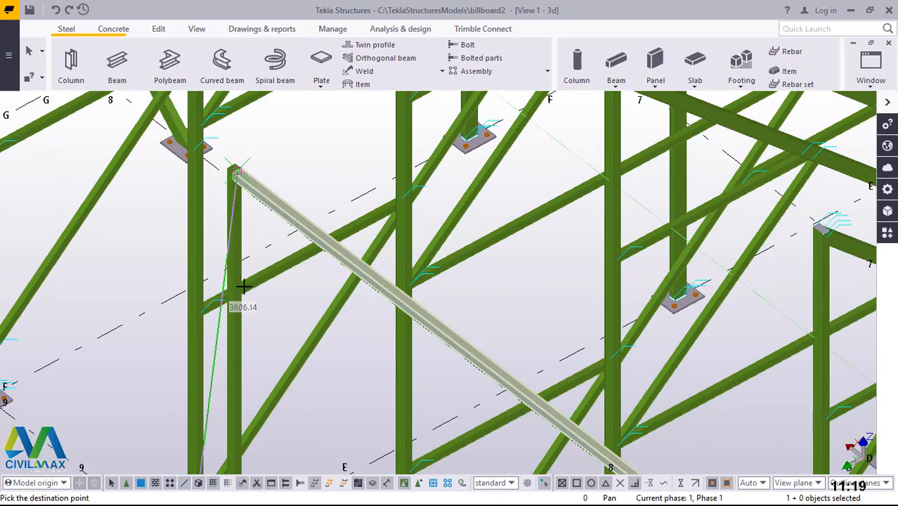
{"action": "scroll", "coordinate": [244, 401], "scroll_direction": "up", "scroll_amount": 4}
{"action": "scroll", "coordinate": [239, 386], "scroll_direction": "up", "scroll_amount": 8}
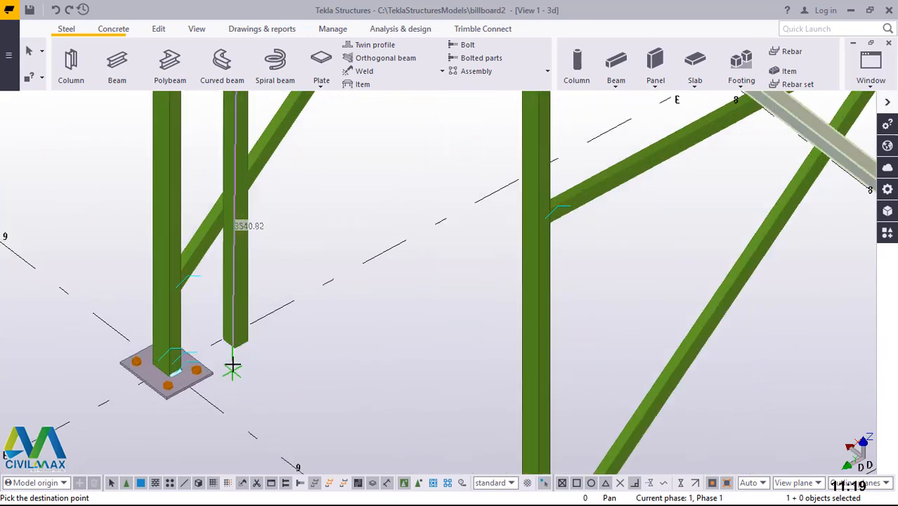
{"action": "scroll", "coordinate": [255, 319], "scroll_direction": "up", "scroll_amount": 2}
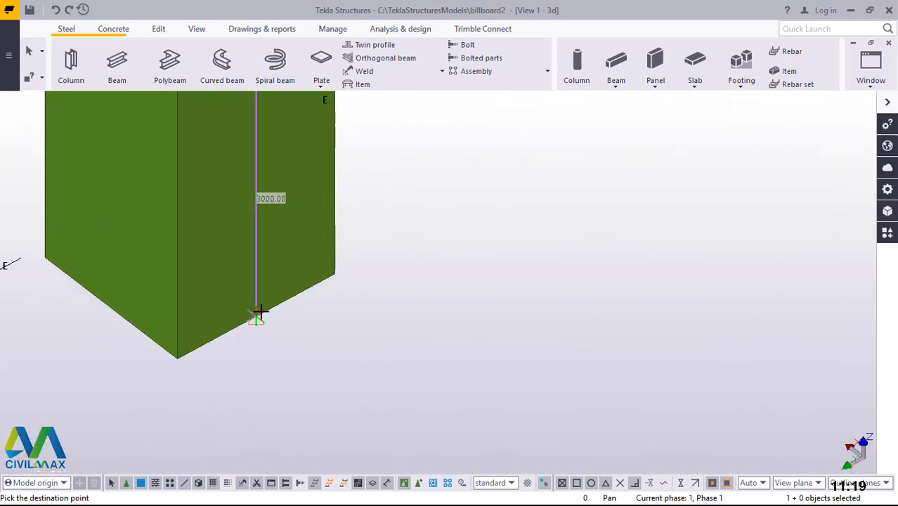
{"action": "left_click", "coordinate": [256, 314]}
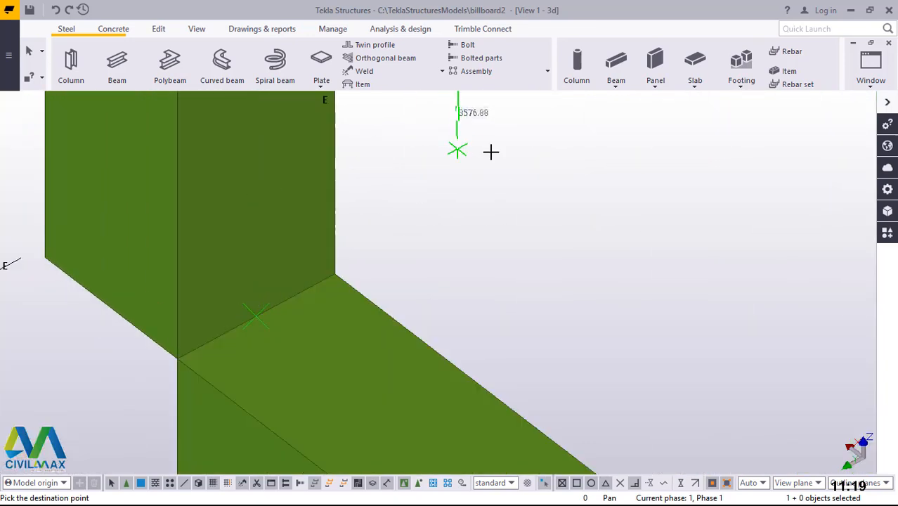
{"action": "right_click", "coordinate": [462, 146]}
{"action": "left_click", "coordinate": [485, 153]}
Move the copied beam up so its lower end corner sits at the bottom edge of the vertical member near E-9.
{"action": "scroll", "coordinate": [236, 234], "scroll_direction": "down", "scroll_amount": 2}
{"action": "scroll", "coordinate": [235, 239], "scroll_direction": "down", "scroll_amount": 2}
{"action": "left_click", "coordinate": [292, 302]}
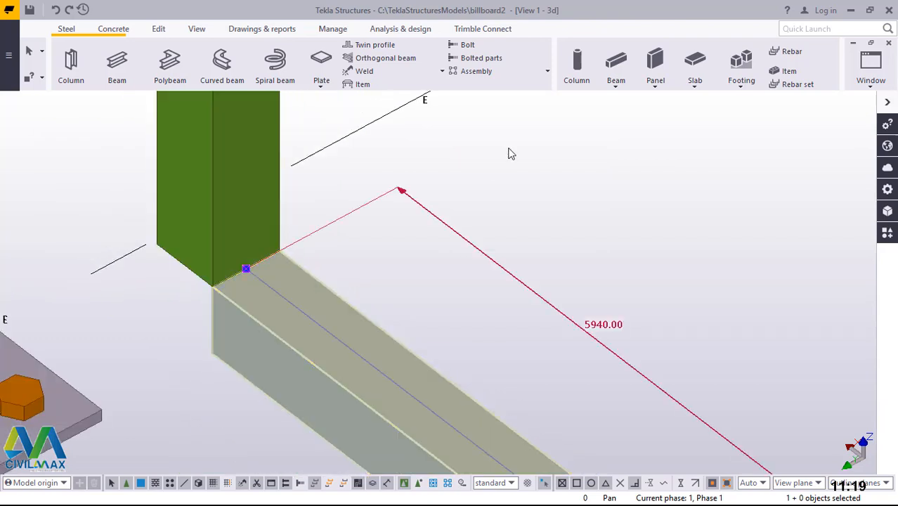
{"action": "right_click", "coordinate": [501, 149]}
{"action": "left_click", "coordinate": [552, 255]}
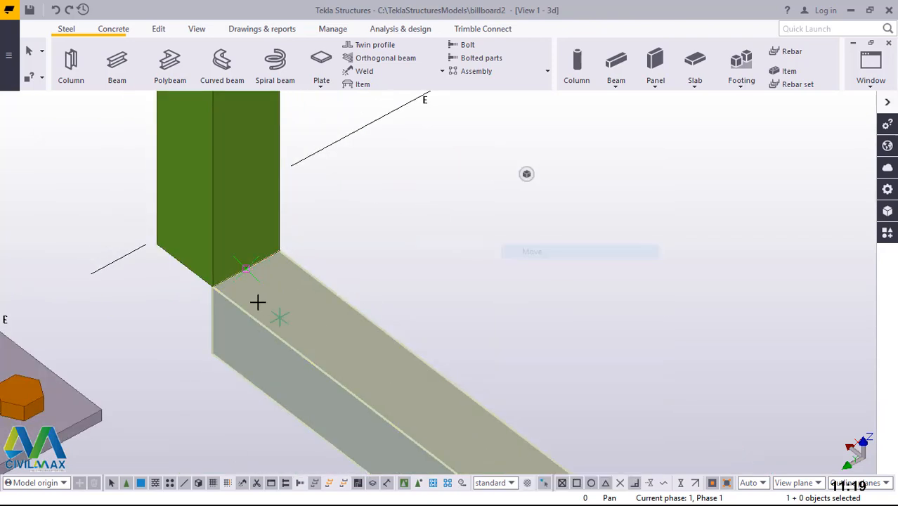
{"action": "scroll", "coordinate": [200, 362], "scroll_direction": "up", "scroll_amount": 3}
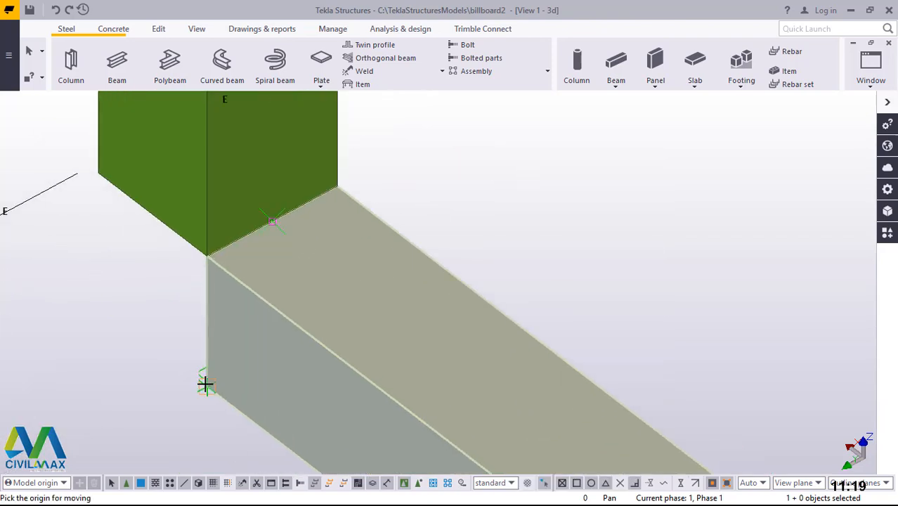
{"action": "left_click", "coordinate": [210, 254]}
{"action": "left_click", "coordinate": [216, 257]}
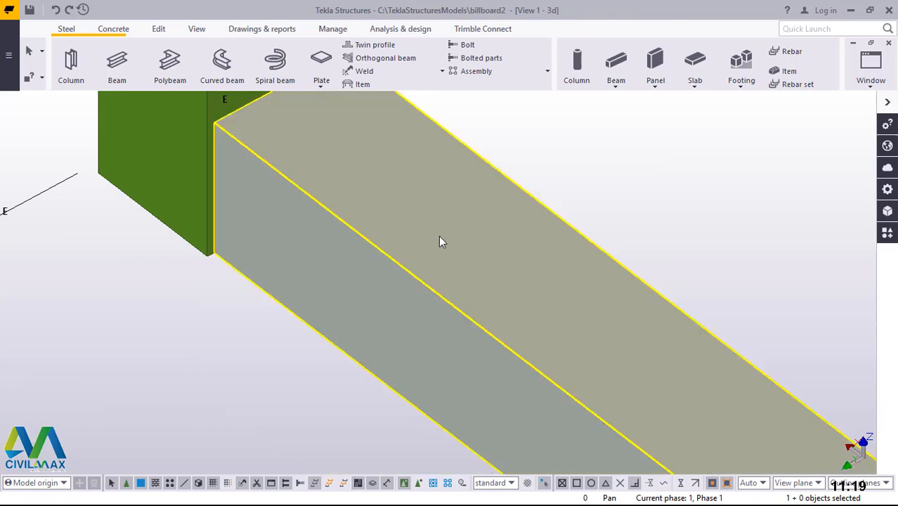
Move the lower beam again from its bottom end corner to the vertical member's bottom corner near E-9, aligning their faces.
{"action": "right_click", "coordinate": [597, 114]}
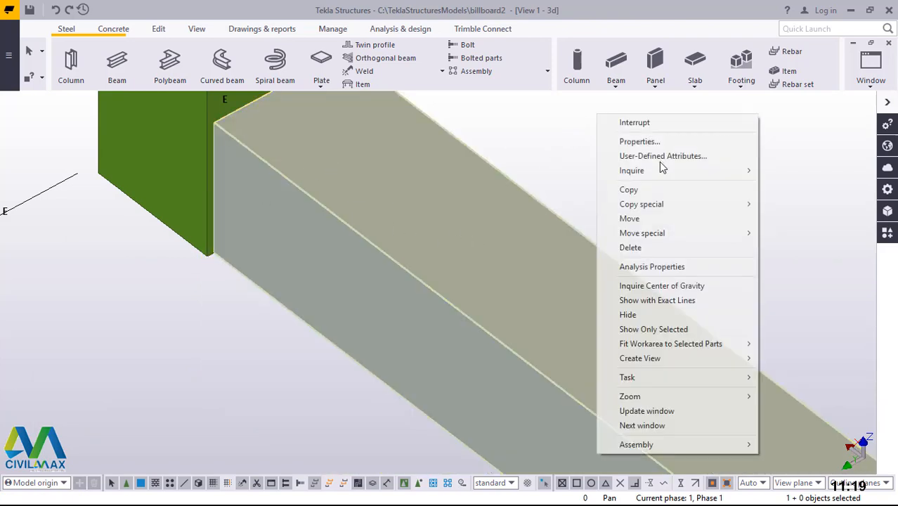
{"action": "left_click", "coordinate": [640, 224]}
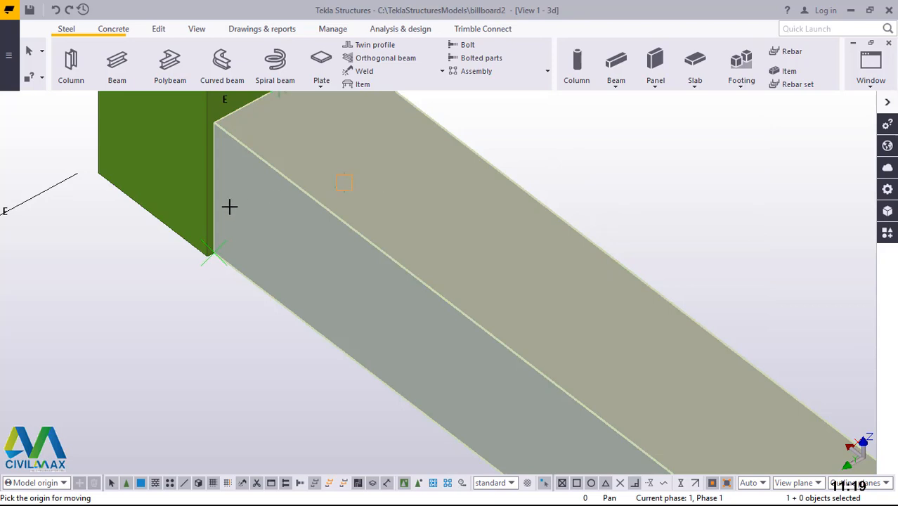
{"action": "scroll", "coordinate": [193, 271], "scroll_direction": "up", "scroll_amount": 5}
{"action": "scroll", "coordinate": [192, 279], "scroll_direction": "up", "scroll_amount": 3}
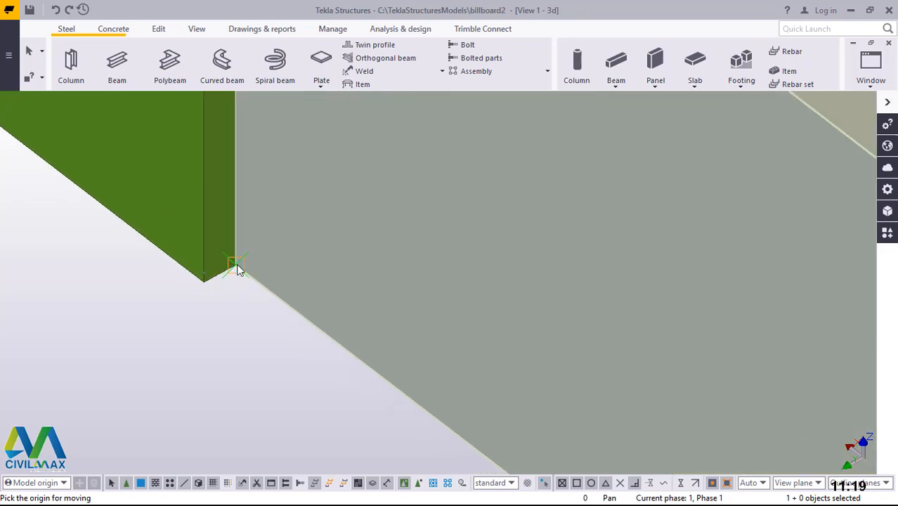
{"action": "left_click", "coordinate": [236, 265]}
{"action": "left_click", "coordinate": [205, 281]}
{"action": "scroll", "coordinate": [168, 313], "scroll_direction": "down", "scroll_amount": 3}
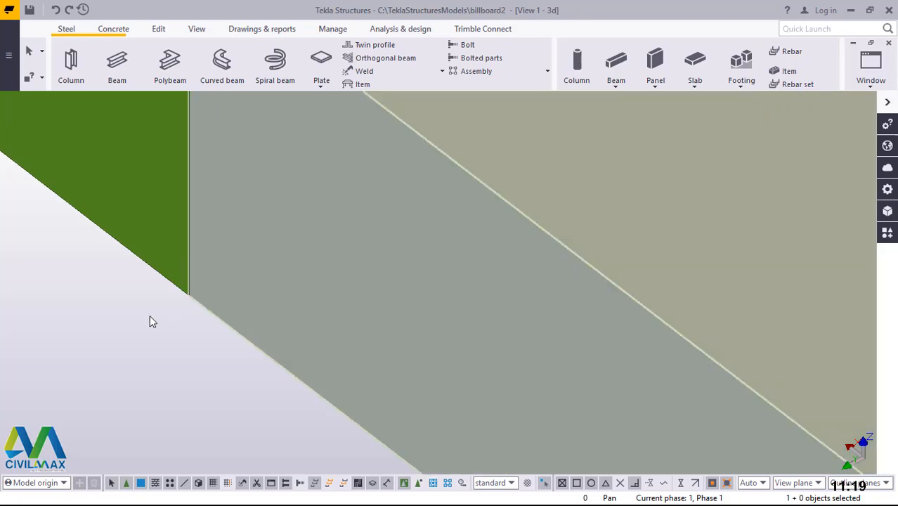
{"action": "scroll", "coordinate": [150, 322], "scroll_direction": "down", "scroll_amount": 6}
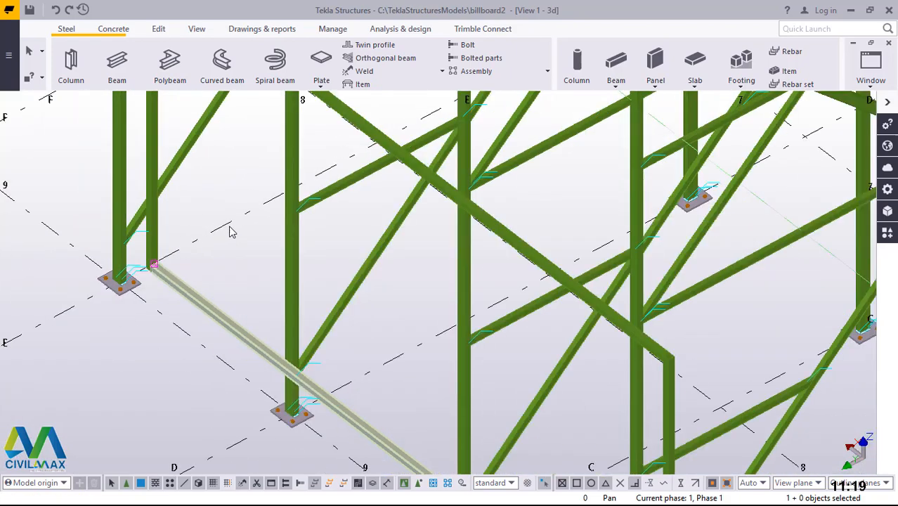
{"action": "scroll", "coordinate": [211, 239], "scroll_direction": "down", "scroll_amount": 2}
{"action": "scroll", "coordinate": [206, 225], "scroll_direction": "down", "scroll_amount": 3}
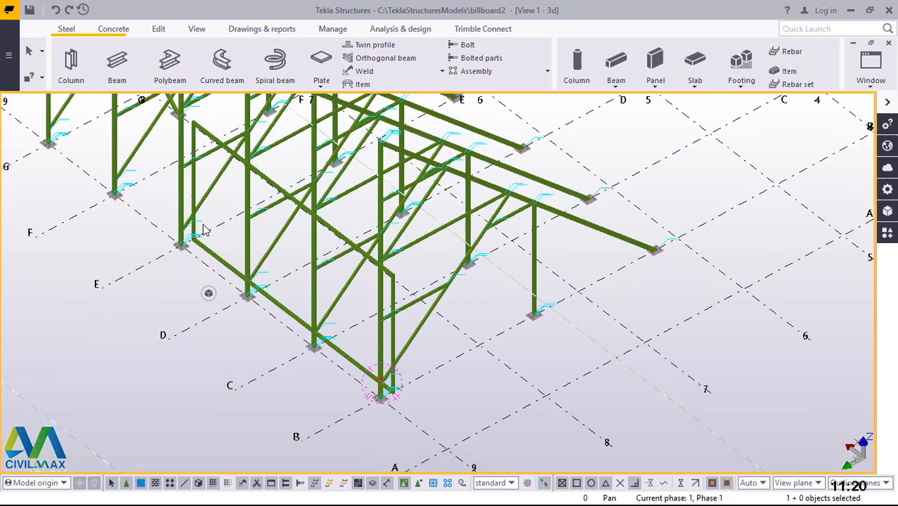
{"action": "middle_click_drag", "start_coordinate": [204, 230], "coordinate": [223, 125], "text": "ctrl"}
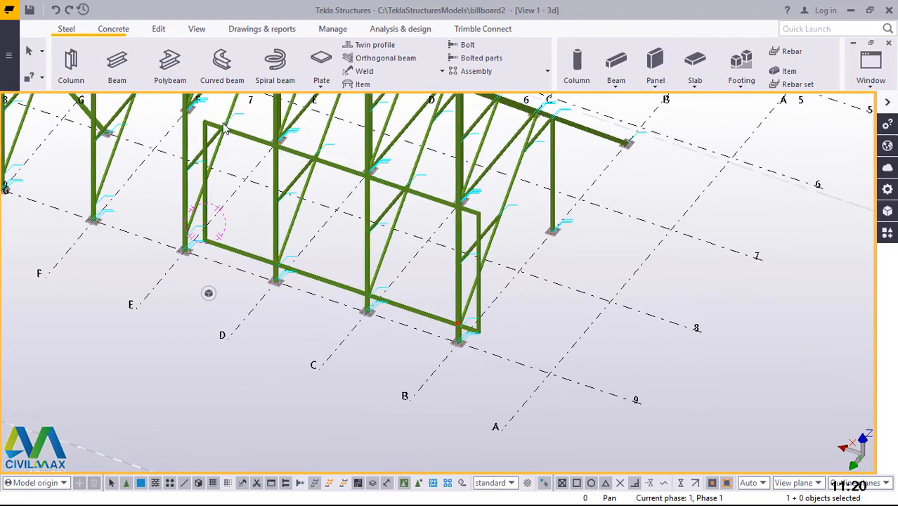
{"action": "scroll", "coordinate": [225, 295], "scroll_direction": "up", "scroll_amount": 8}
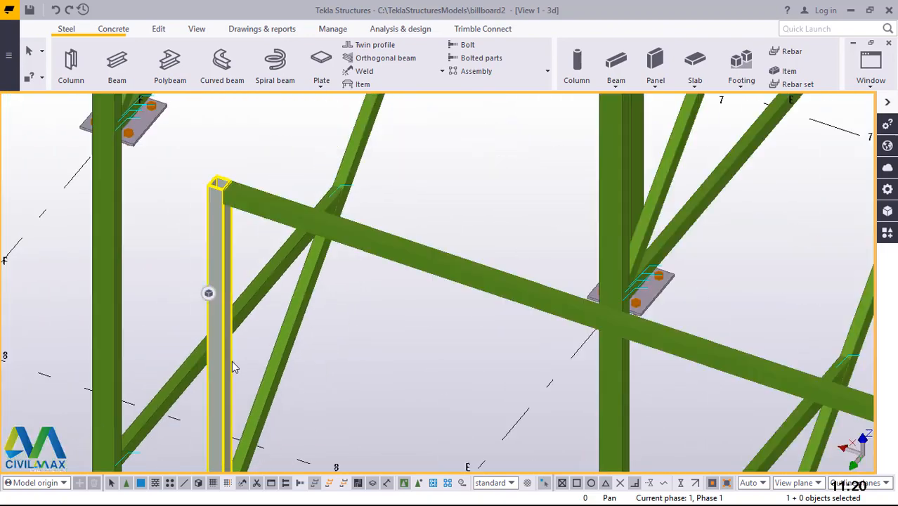
Start a new steel beam at the midpoint of the top beam's lower front edge.
{"action": "middle_click_drag", "start_coordinate": [234, 367], "coordinate": [188, 236], "text": "ctrl"}
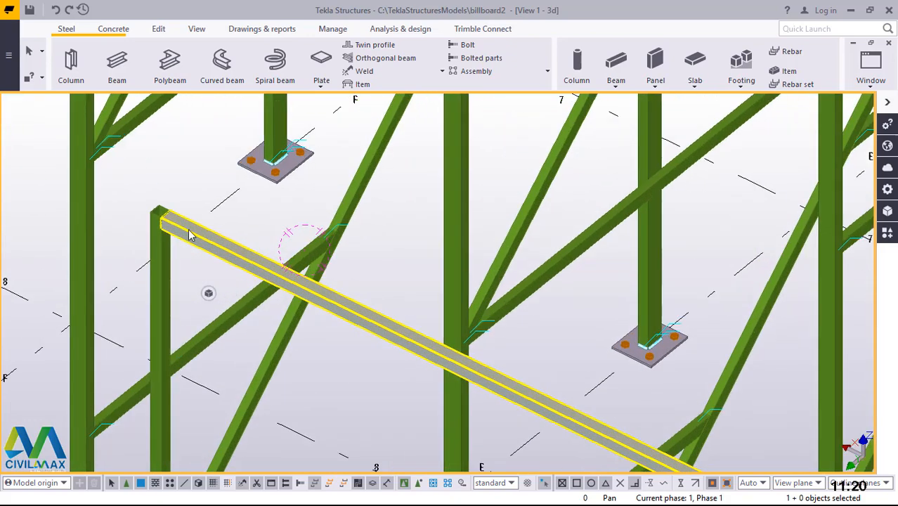
{"action": "scroll", "coordinate": [291, 185], "scroll_direction": "down", "scroll_amount": 3}
{"action": "scroll", "coordinate": [189, 196], "scroll_direction": "up", "scroll_amount": 4}
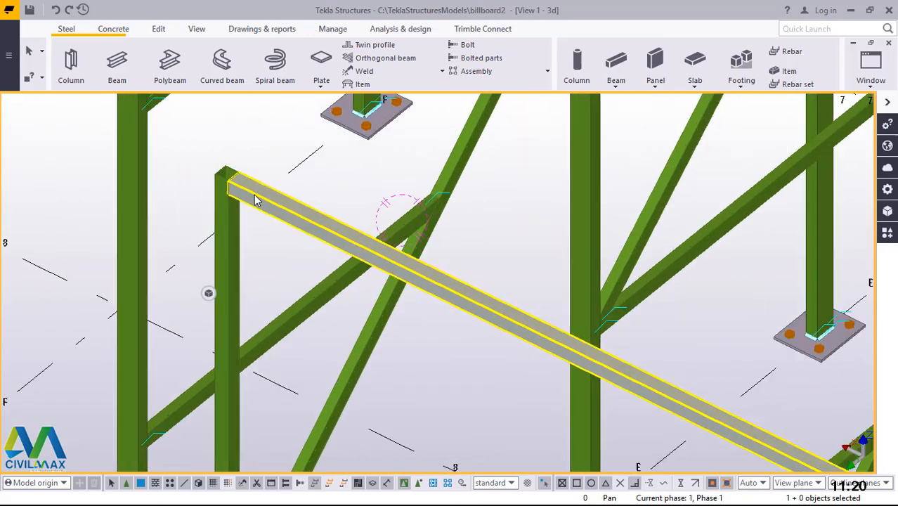
{"action": "scroll", "coordinate": [246, 186], "scroll_direction": "down", "scroll_amount": 5}
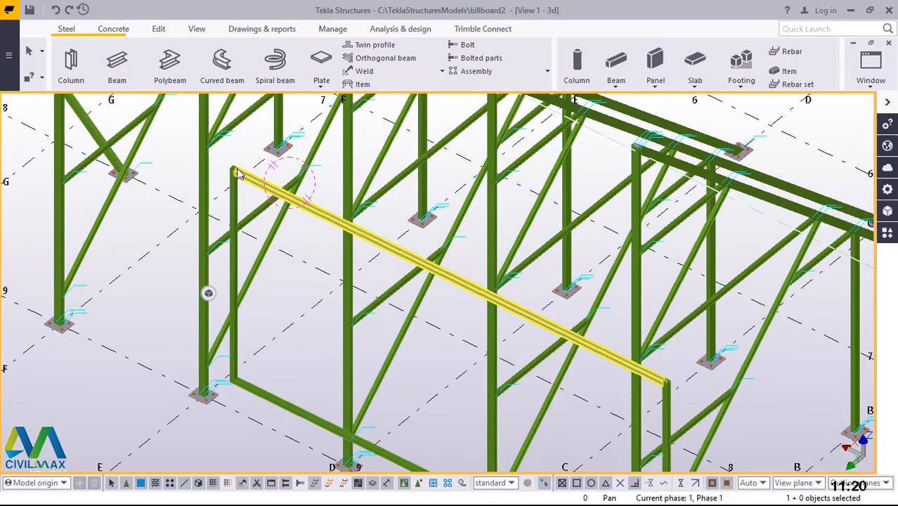
{"action": "scroll", "coordinate": [383, 239], "scroll_direction": "up", "scroll_amount": 6}
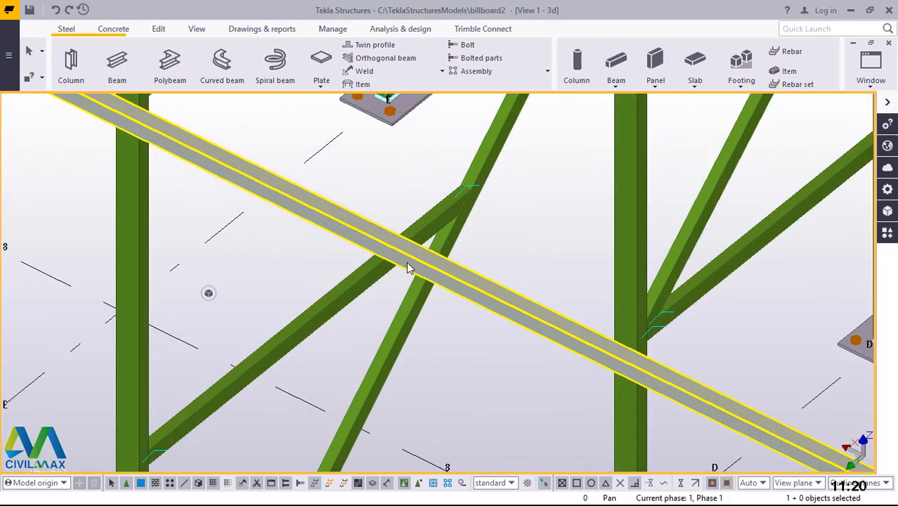
{"action": "scroll", "coordinate": [408, 265], "scroll_direction": "up", "scroll_amount": 2}
{"action": "left_click", "coordinate": [121, 67]}
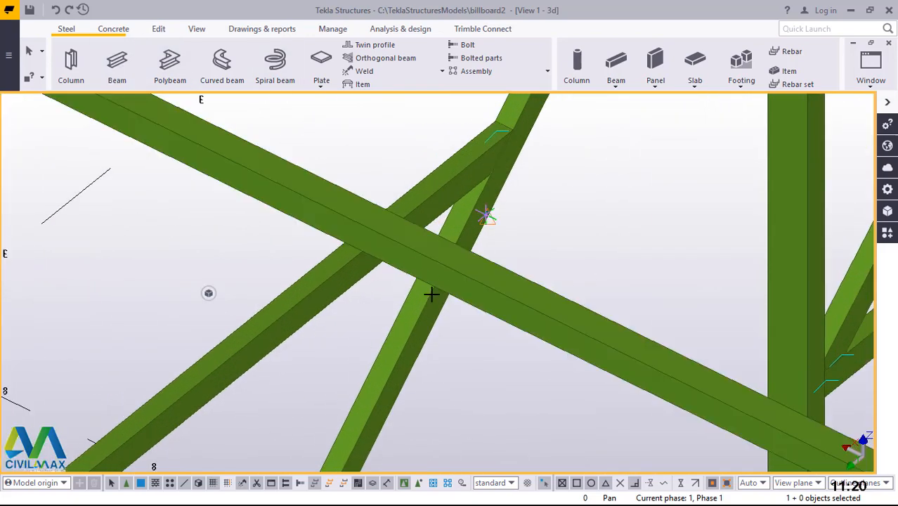
{"action": "scroll", "coordinate": [432, 294], "scroll_direction": "up", "scroll_amount": 5}
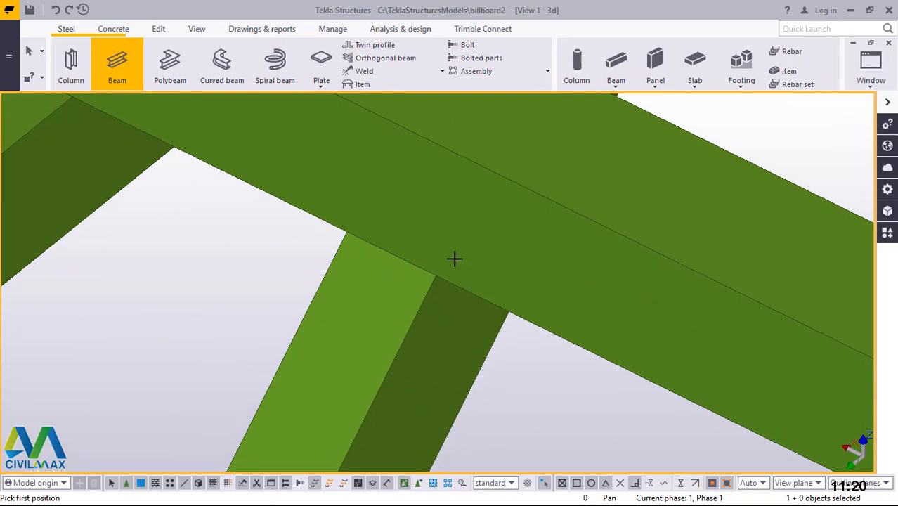
{"action": "scroll", "coordinate": [446, 283], "scroll_direction": "up", "scroll_amount": 2}
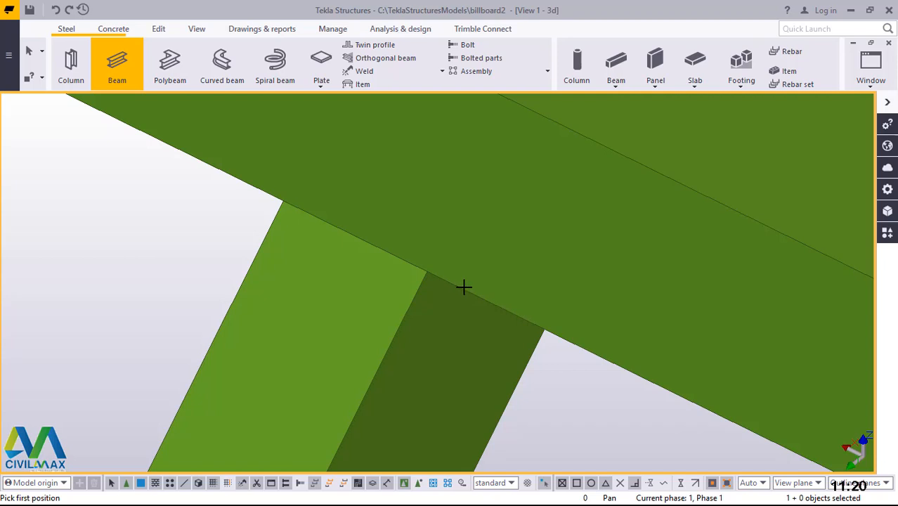
{"action": "scroll", "coordinate": [442, 289], "scroll_direction": "up", "scroll_amount": 2}
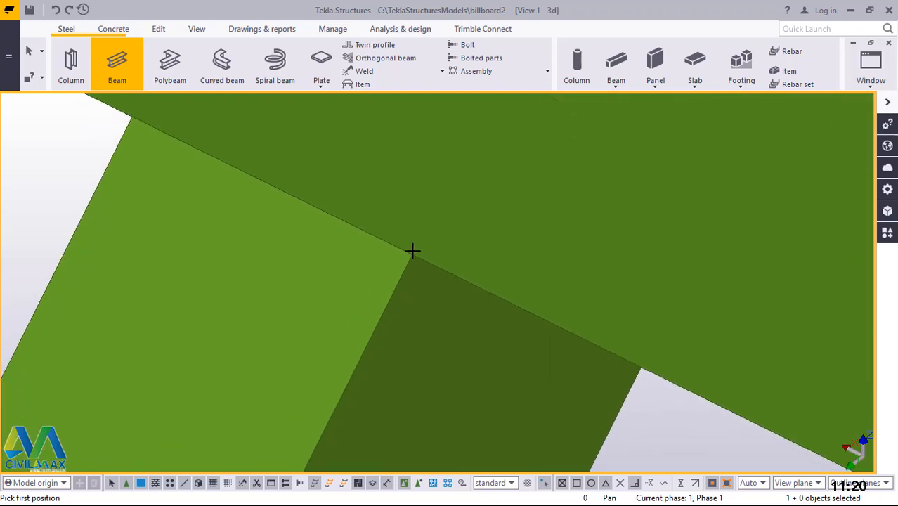
{"action": "scroll", "coordinate": [379, 232], "scroll_direction": "down", "scroll_amount": 5}
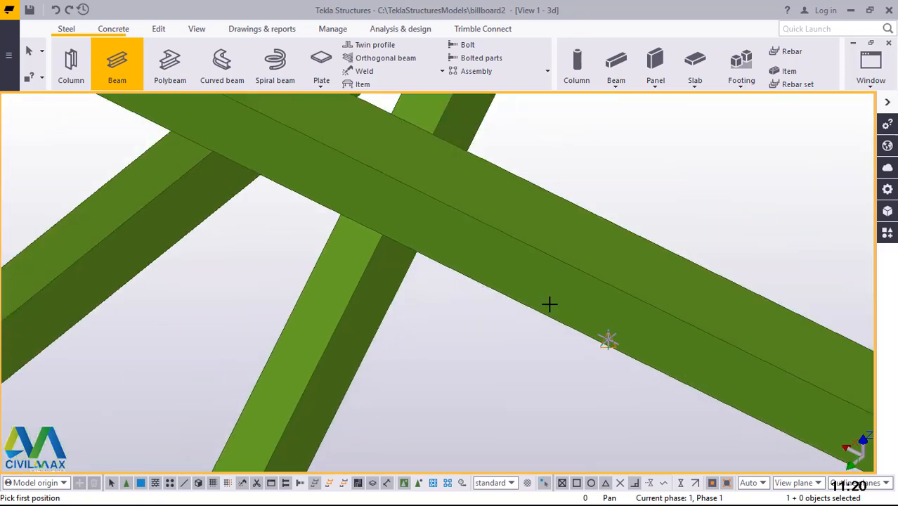
{"action": "scroll", "coordinate": [622, 355], "scroll_direction": "up", "scroll_amount": 2}
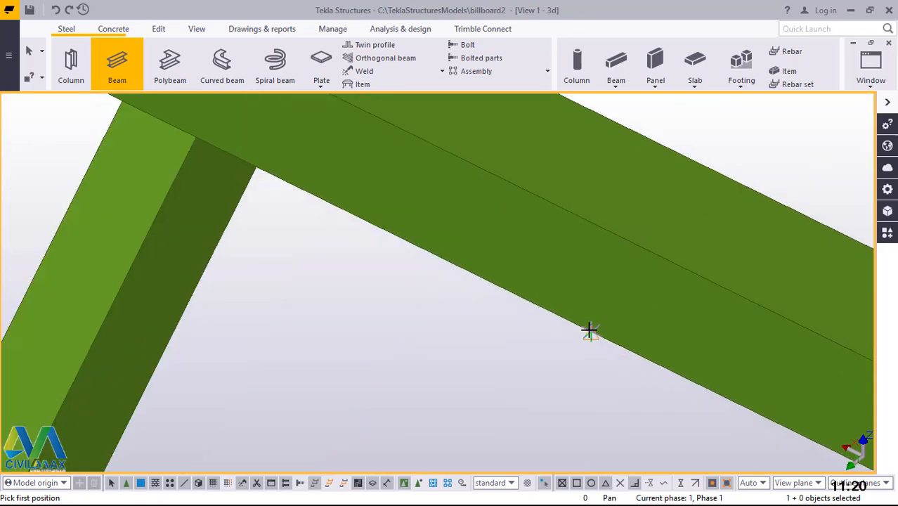
{"action": "scroll", "coordinate": [591, 332], "scroll_direction": "up", "scroll_amount": 1}
{"action": "scroll", "coordinate": [592, 334], "scroll_direction": "up", "scroll_amount": 4}
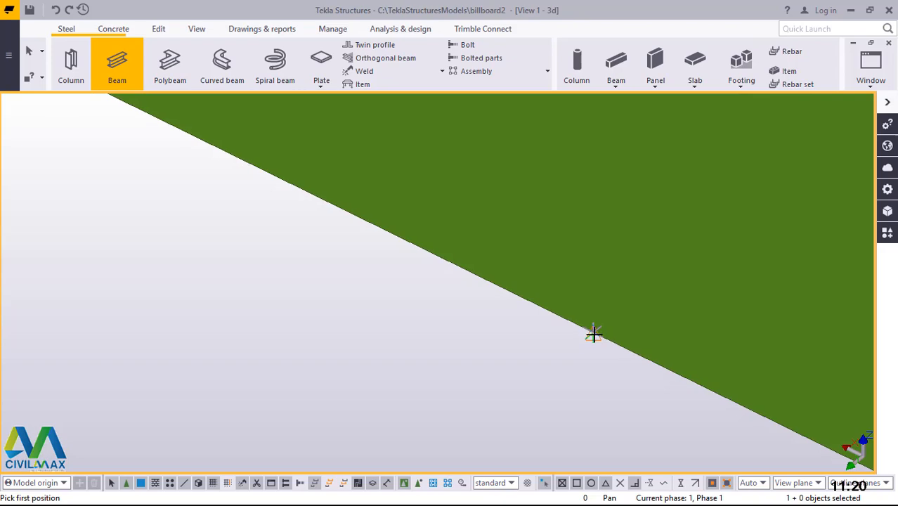
{"action": "left_click", "coordinate": [594, 334]}
End the new beam at the midpoint of the bottom beam's upper front edge, forming a 2880 mm vertical member, and finish the command.
{"action": "scroll", "coordinate": [405, 157], "scroll_direction": "down", "scroll_amount": 5}
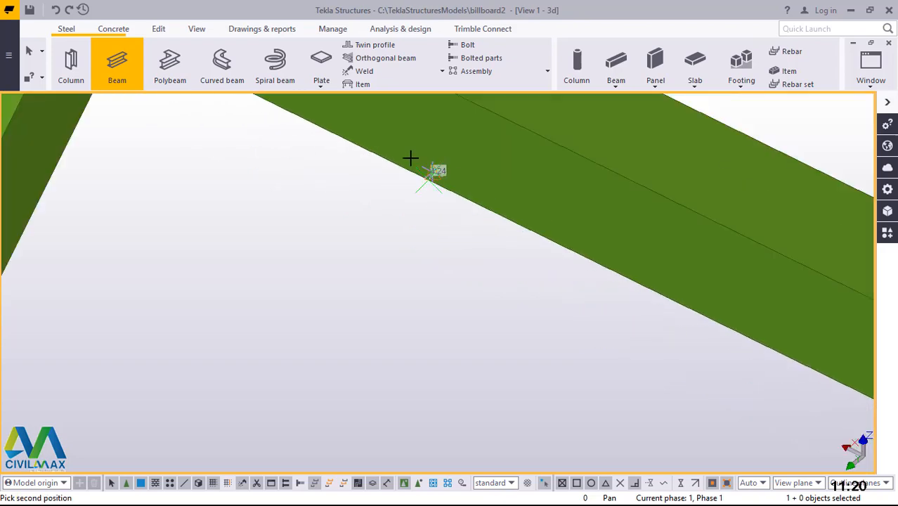
{"action": "scroll", "coordinate": [415, 156], "scroll_direction": "down", "scroll_amount": 6}
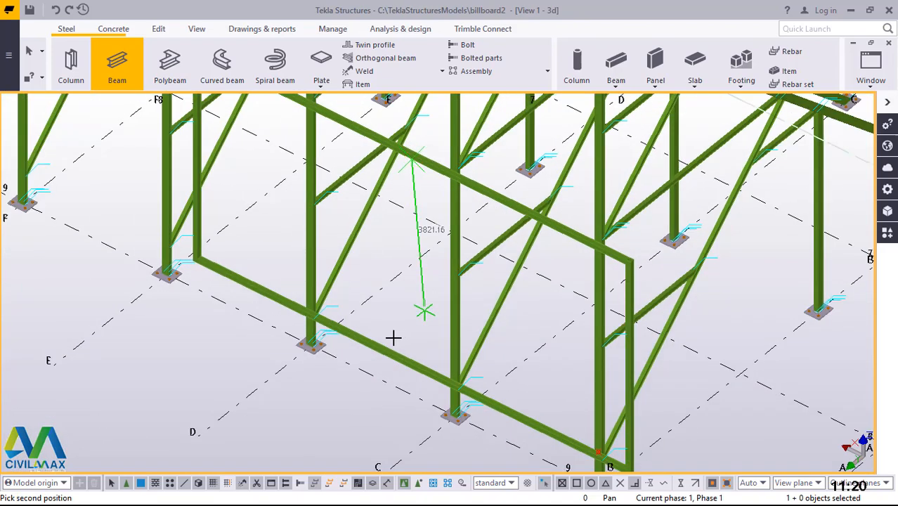
{"action": "scroll", "coordinate": [368, 336], "scroll_direction": "up", "scroll_amount": 4}
{"action": "scroll", "coordinate": [381, 358], "scroll_direction": "up", "scroll_amount": 5}
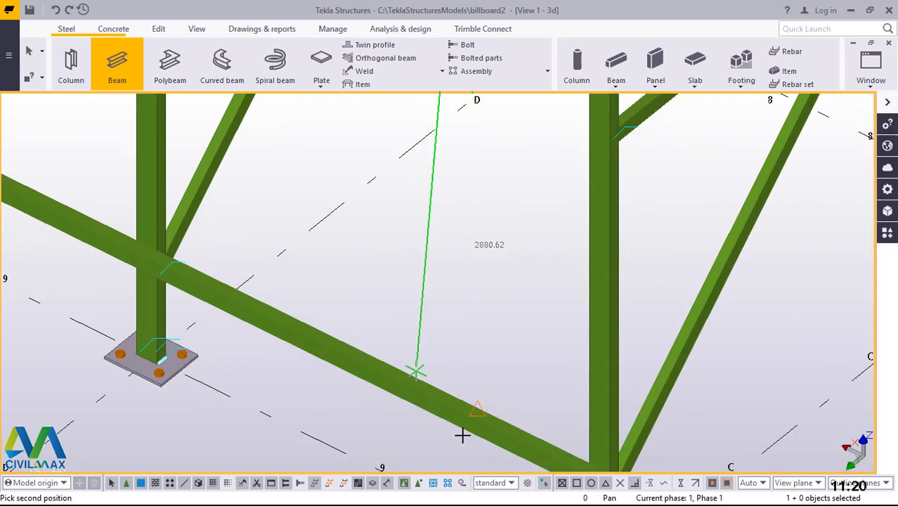
{"action": "scroll", "coordinate": [299, 247], "scroll_direction": "down", "scroll_amount": 3}
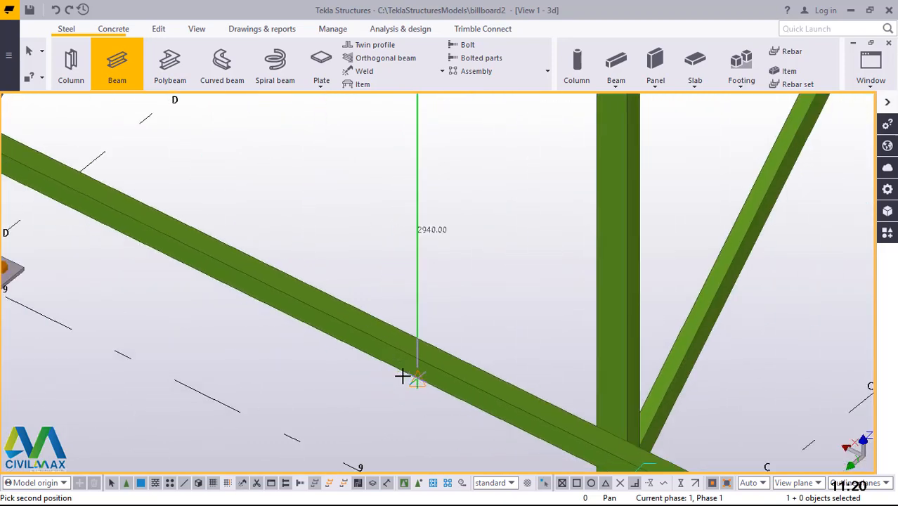
{"action": "scroll", "coordinate": [405, 371], "scroll_direction": "up", "scroll_amount": 3}
{"action": "scroll", "coordinate": [418, 358], "scroll_direction": "up", "scroll_amount": 2}
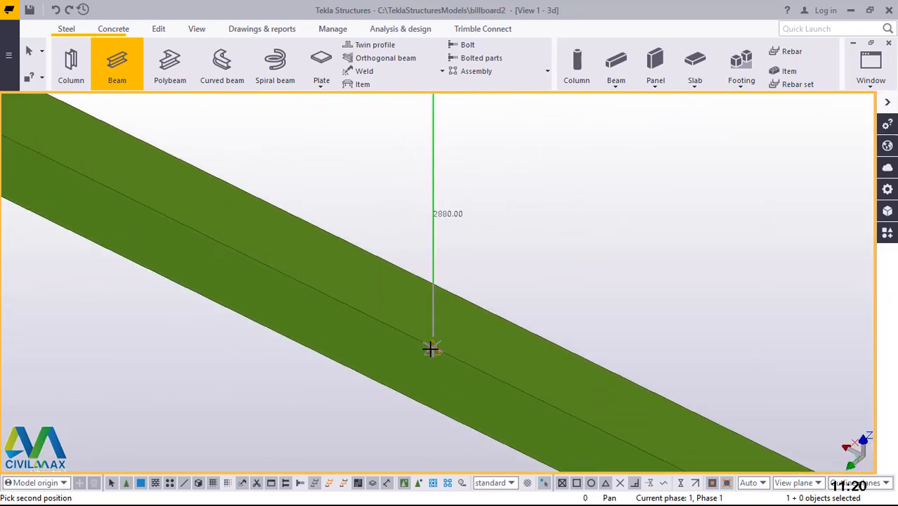
{"action": "left_click", "coordinate": [430, 349]}
{"action": "right_click", "coordinate": [584, 172]}
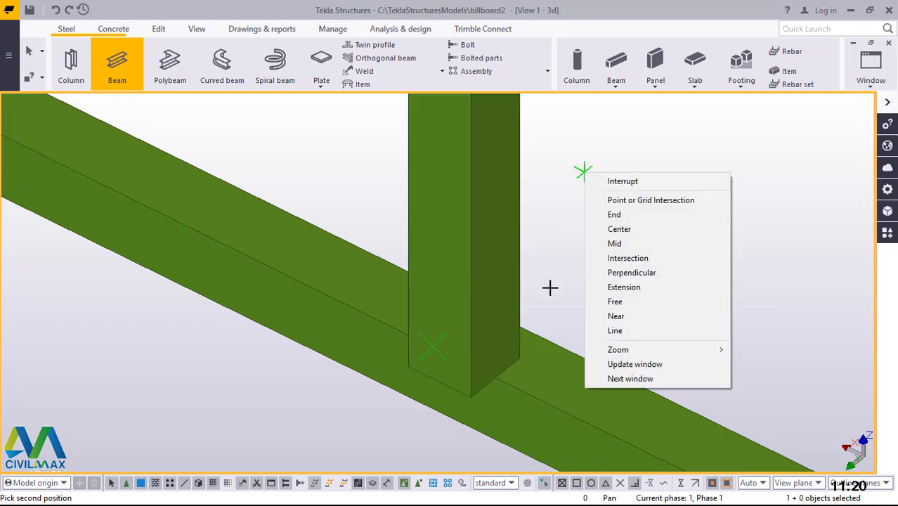
{"action": "left_click", "coordinate": [623, 180]}
Try setting the new middle vertical member's on-plane position to Left and apply the modification.
{"action": "scroll", "coordinate": [484, 352], "scroll_direction": "up", "scroll_amount": 3}
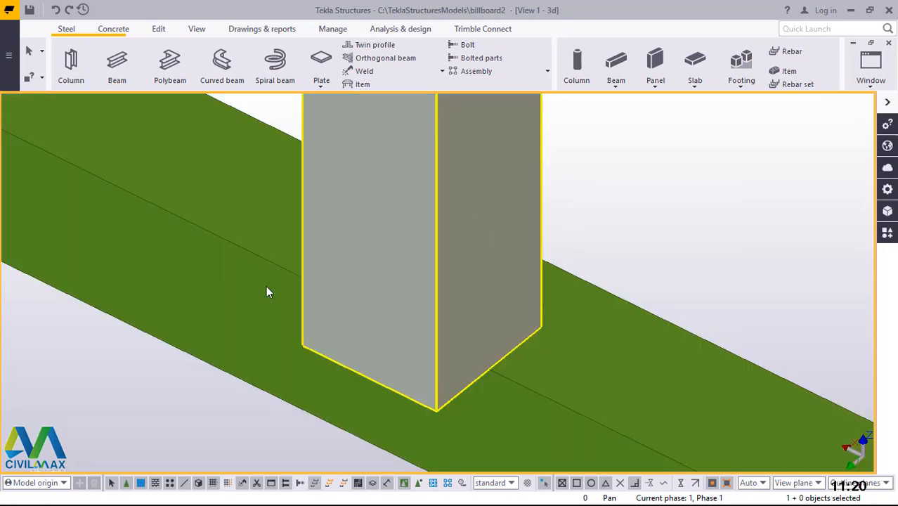
{"action": "scroll", "coordinate": [267, 286], "scroll_direction": "down", "scroll_amount": 4}
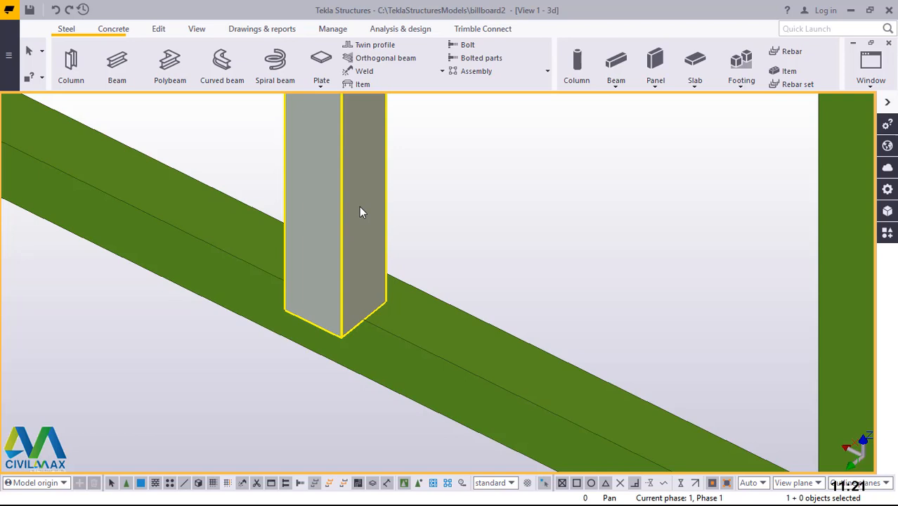
{"action": "double_click", "coordinate": [359, 211]}
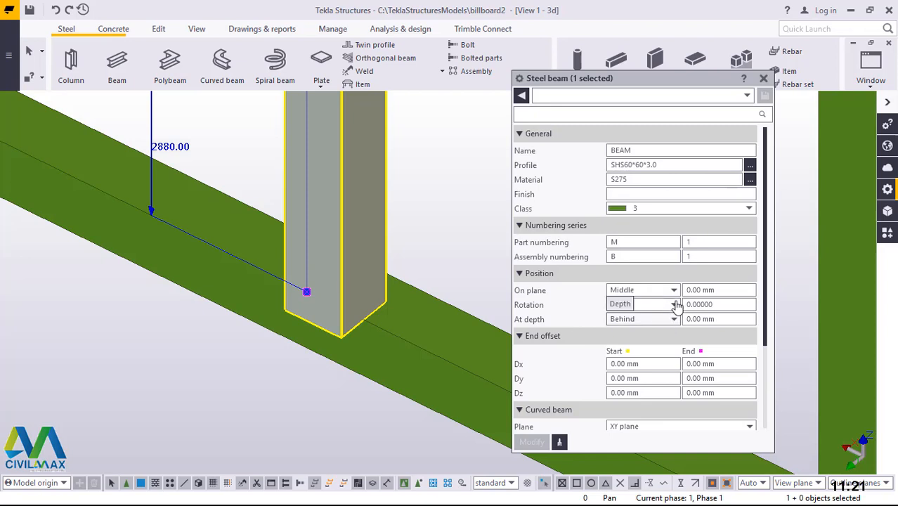
{"action": "left_click", "coordinate": [674, 291]}
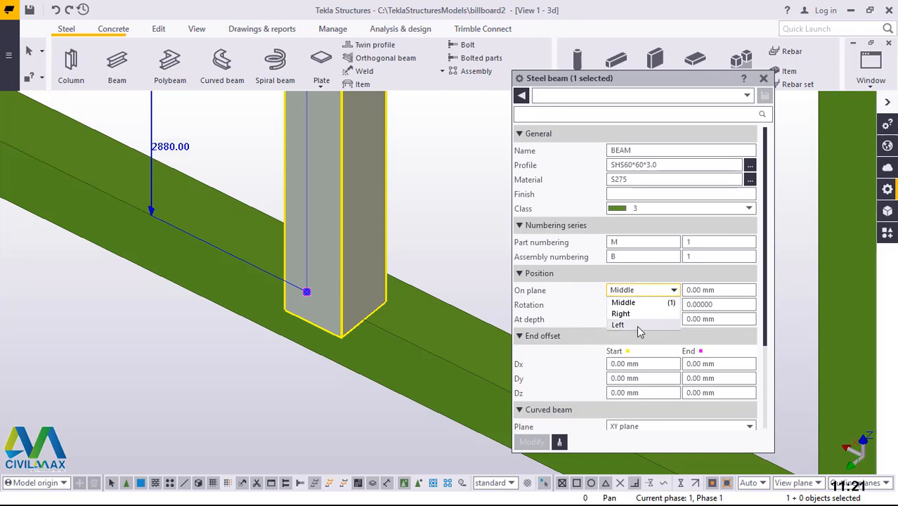
{"action": "left_click", "coordinate": [639, 326]}
{"action": "left_click", "coordinate": [531, 441]}
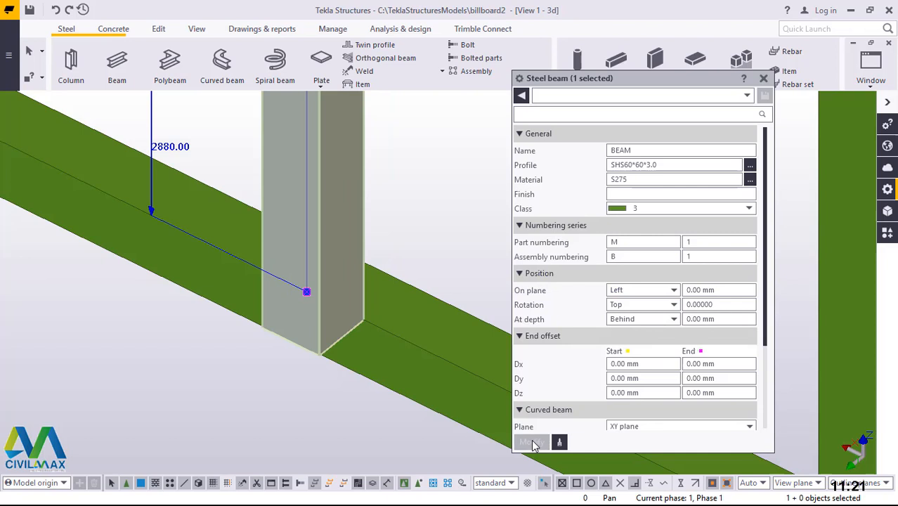
Set the middle vertical member's on-plane position to Right and its depth position to Middle, apply the changes and close its properties.
{"action": "left_click", "coordinate": [676, 292]}
{"action": "left_click", "coordinate": [664, 295]}
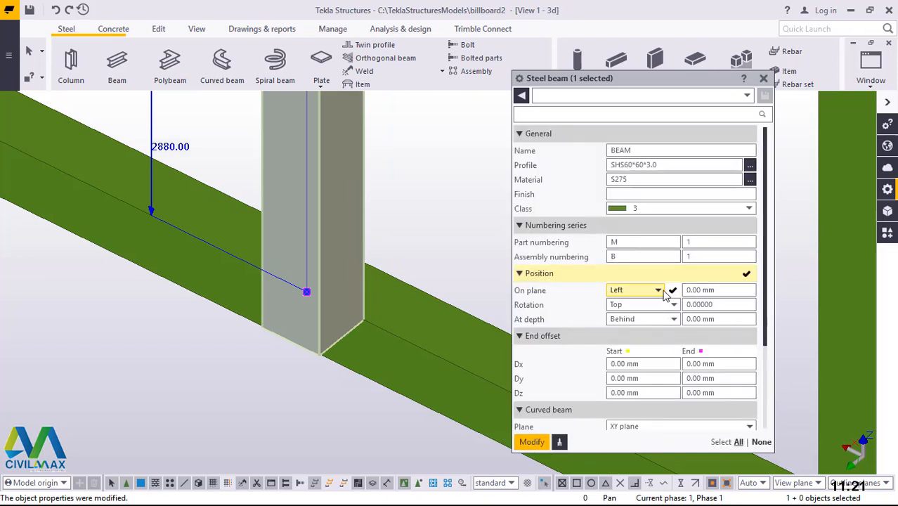
{"action": "left_click", "coordinate": [664, 296]}
{"action": "left_click", "coordinate": [627, 313]}
{"action": "left_click", "coordinate": [533, 442]}
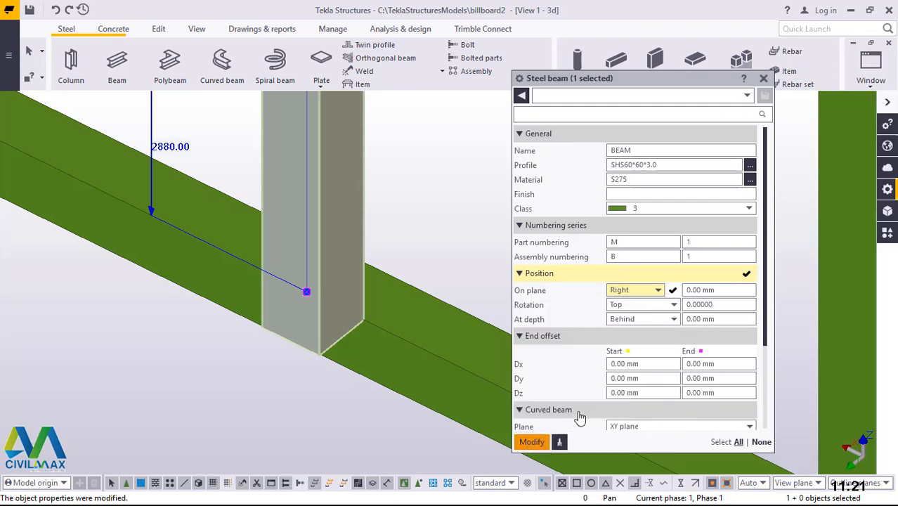
{"action": "left_click", "coordinate": [532, 443]}
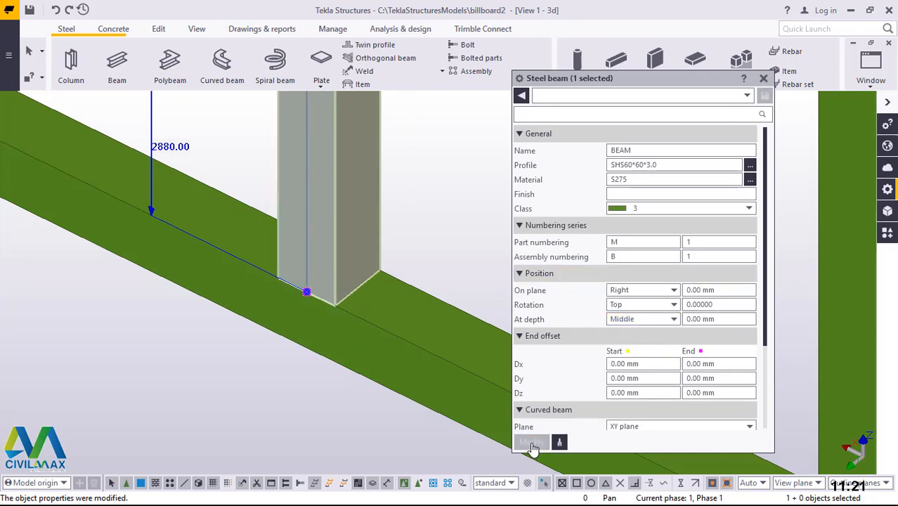
{"action": "left_click", "coordinate": [764, 79]}
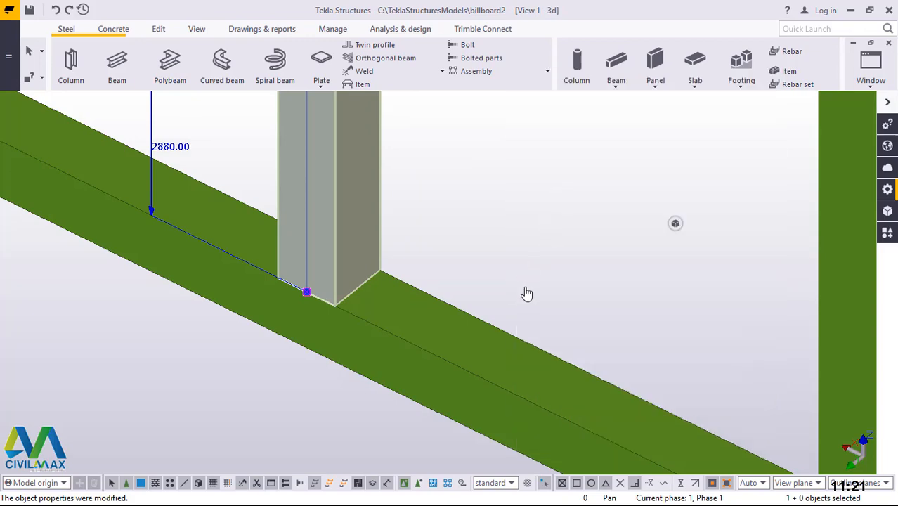
Start adding one divided line point, with the line beginning at the inner corner where the bottom beam meets the end vertical near grid E.
{"action": "scroll", "coordinate": [538, 290], "scroll_direction": "down", "scroll_amount": 10}
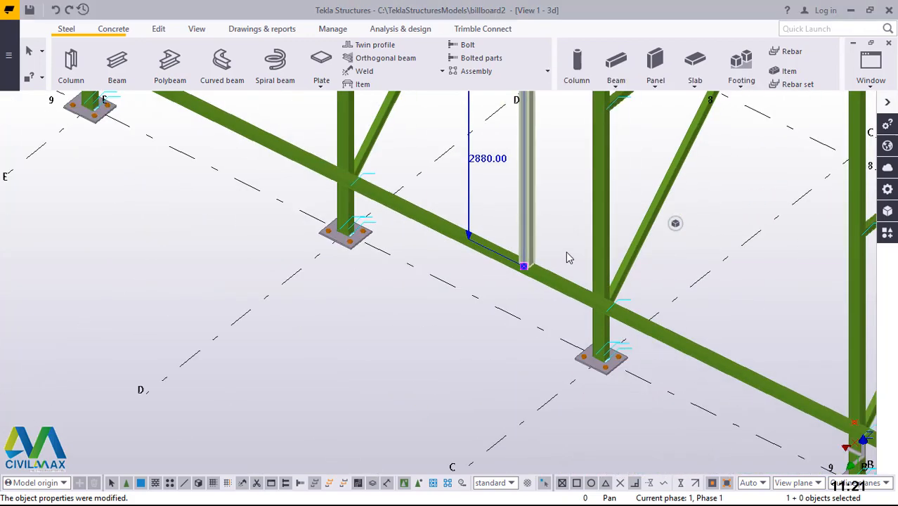
{"action": "scroll", "coordinate": [423, 226], "scroll_direction": "up", "scroll_amount": 8}
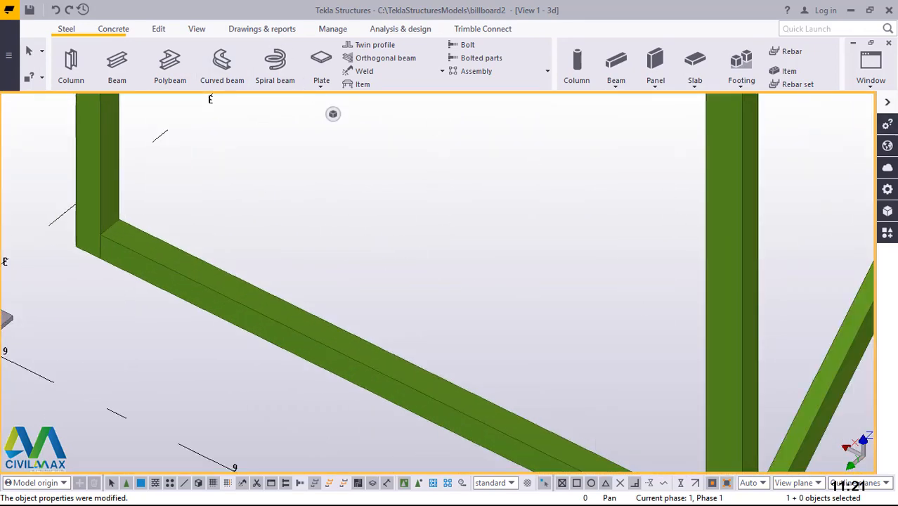
{"action": "left_click", "coordinate": [161, 33]}
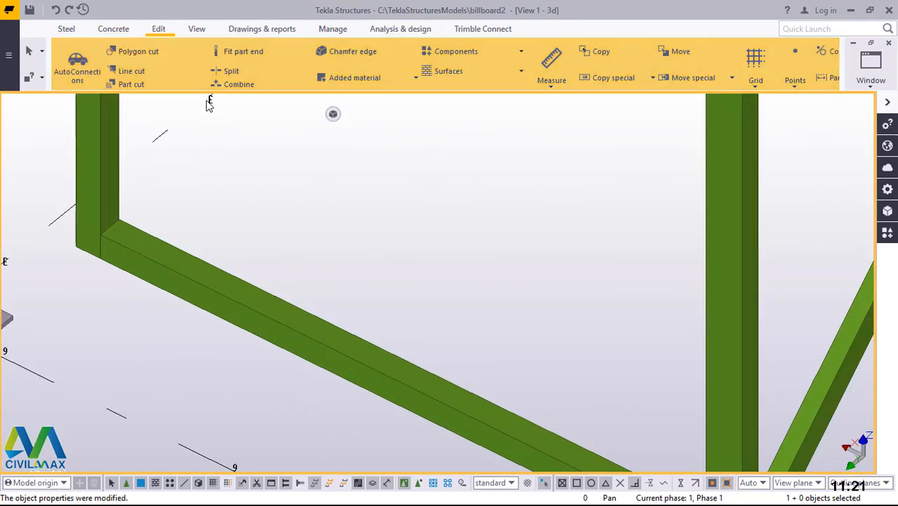
{"action": "left_click", "coordinate": [797, 84]}
{"action": "left_click", "coordinate": [804, 104]}
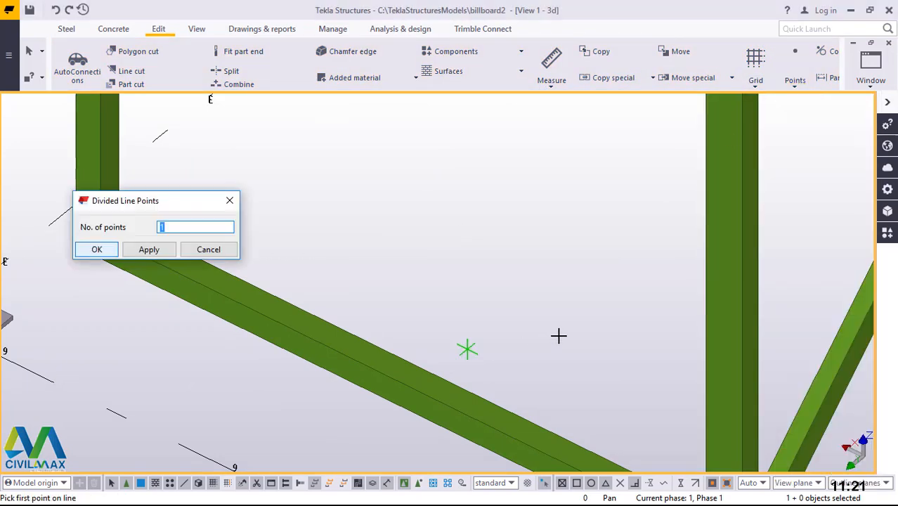
{"action": "scroll", "coordinate": [403, 301], "scroll_direction": "down", "scroll_amount": 5}
{"action": "scroll", "coordinate": [385, 286], "scroll_direction": "up", "scroll_amount": 8}
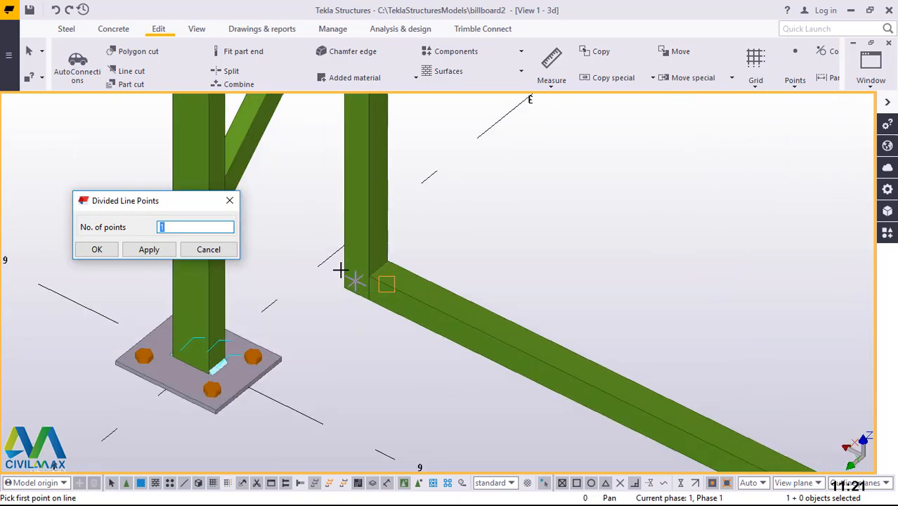
{"action": "scroll", "coordinate": [395, 274], "scroll_direction": "up", "scroll_amount": 3}
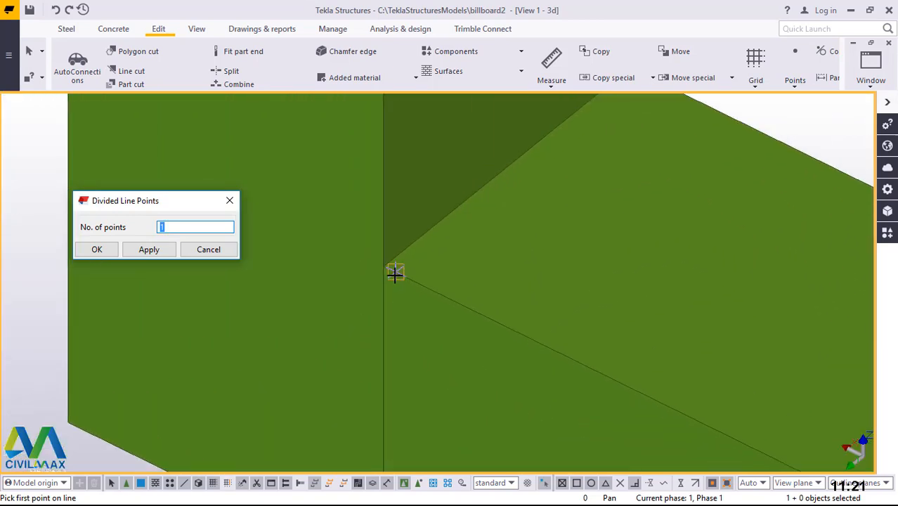
{"action": "scroll", "coordinate": [382, 268], "scroll_direction": "up", "scroll_amount": 2}
{"action": "left_click", "coordinate": [381, 266]}
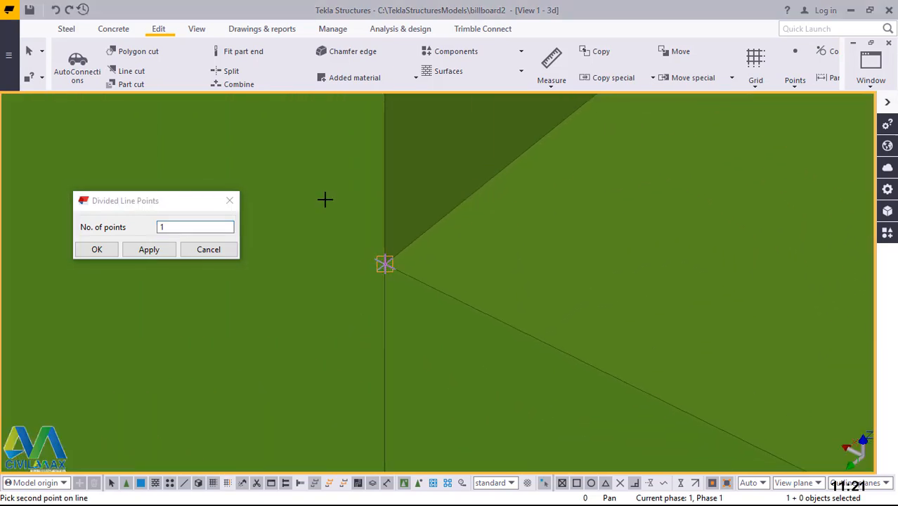
End the division line at the midpoint of the middle vertical member's front base edge and finish the command.
{"action": "scroll", "coordinate": [323, 199], "scroll_direction": "down", "scroll_amount": 8}
{"action": "scroll", "coordinate": [316, 192], "scroll_direction": "down", "scroll_amount": 8}
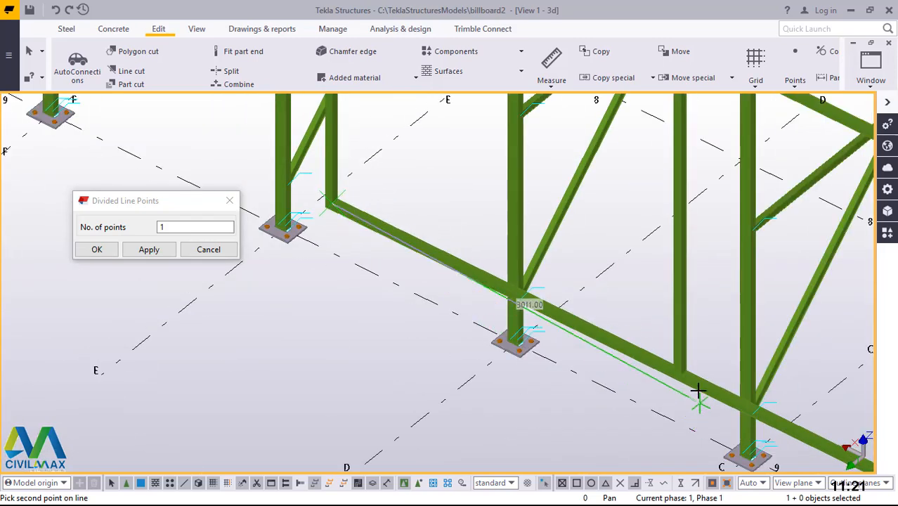
{"action": "scroll", "coordinate": [696, 390], "scroll_direction": "up", "scroll_amount": 10}
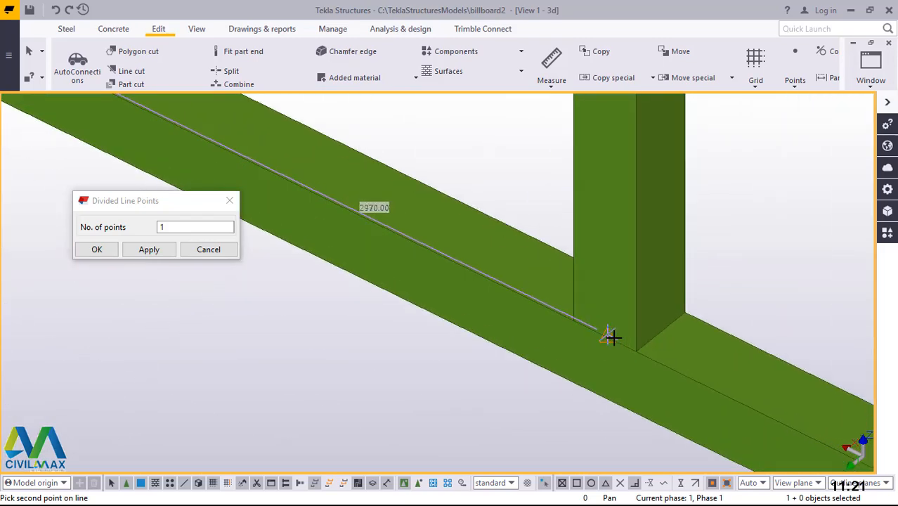
{"action": "scroll", "coordinate": [610, 338], "scroll_direction": "up", "scroll_amount": 6}
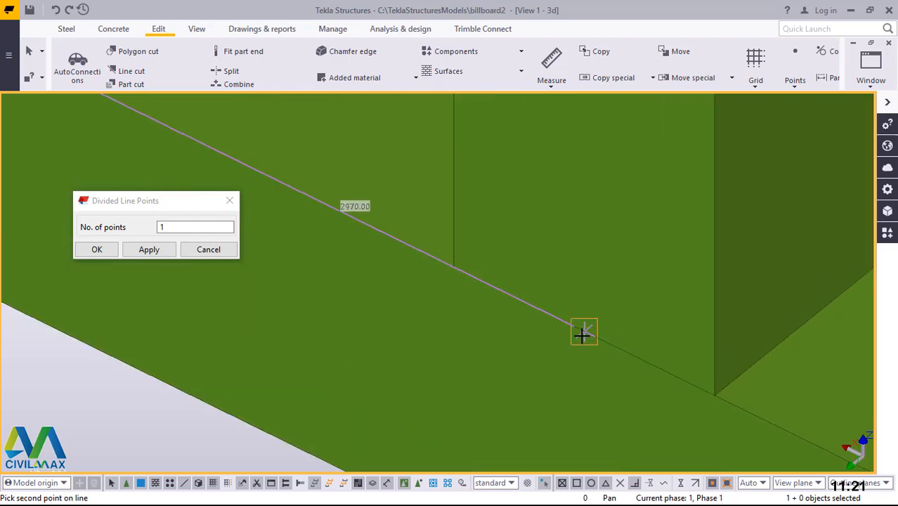
{"action": "left_click", "coordinate": [582, 337]}
{"action": "right_click", "coordinate": [558, 232]}
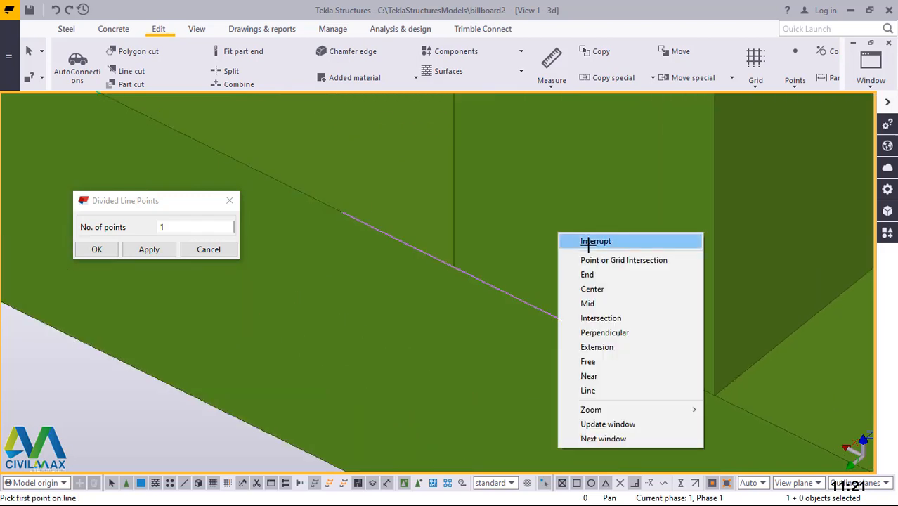
{"action": "left_click", "coordinate": [588, 242]}
Copy the middle vertical member from its front base midpoint to the division point 1485 mm away near grid D, and end the command.
{"action": "scroll", "coordinate": [494, 342], "scroll_direction": "down", "scroll_amount": 8}
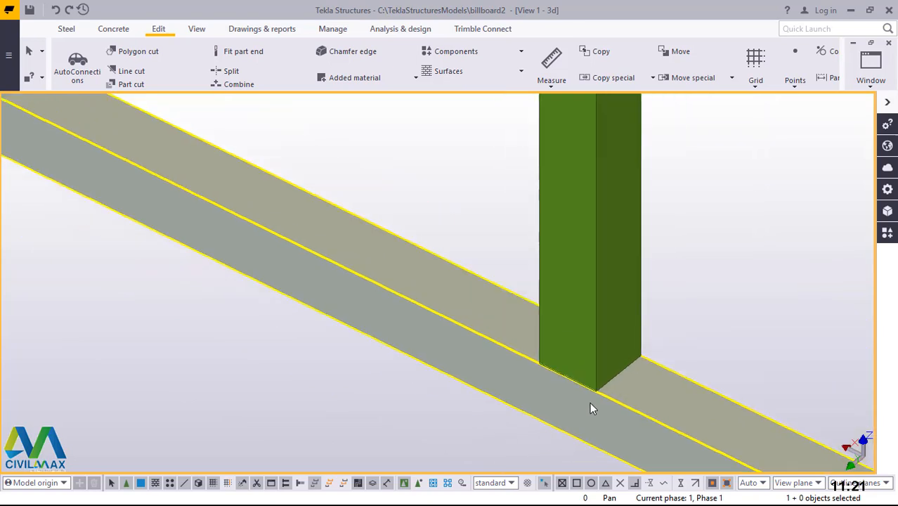
{"action": "left_click", "coordinate": [580, 209]}
{"action": "right_click", "coordinate": [580, 208]}
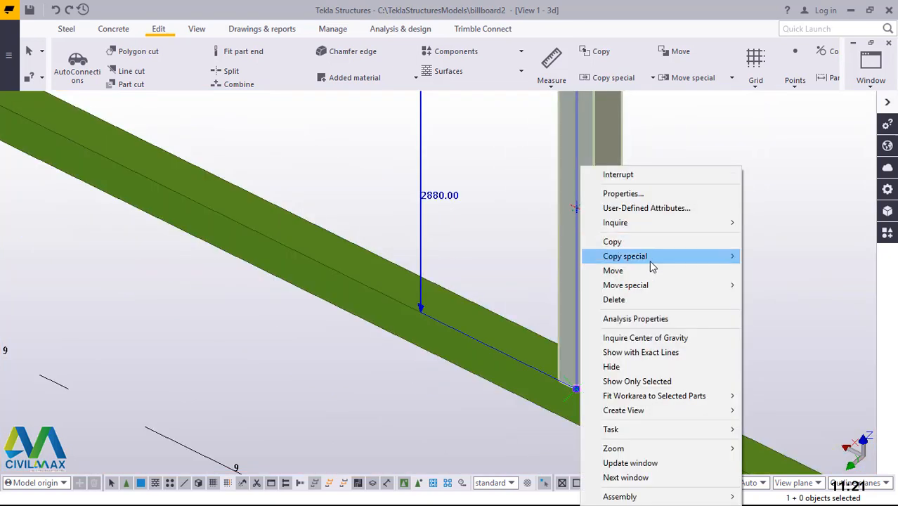
{"action": "left_click", "coordinate": [612, 241]}
{"action": "scroll", "coordinate": [564, 407], "scroll_direction": "up", "scroll_amount": 5}
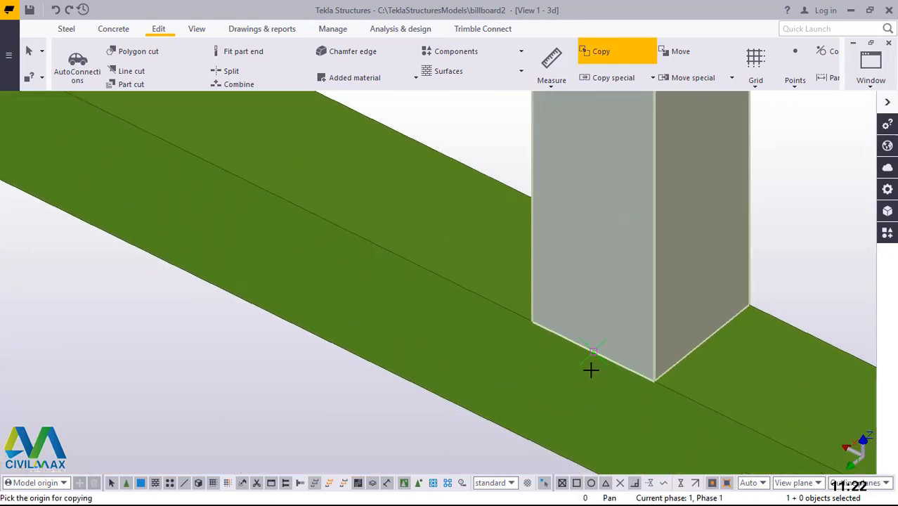
{"action": "left_click", "coordinate": [636, 370]}
{"action": "scroll", "coordinate": [638, 376], "scroll_direction": "down", "scroll_amount": 10}
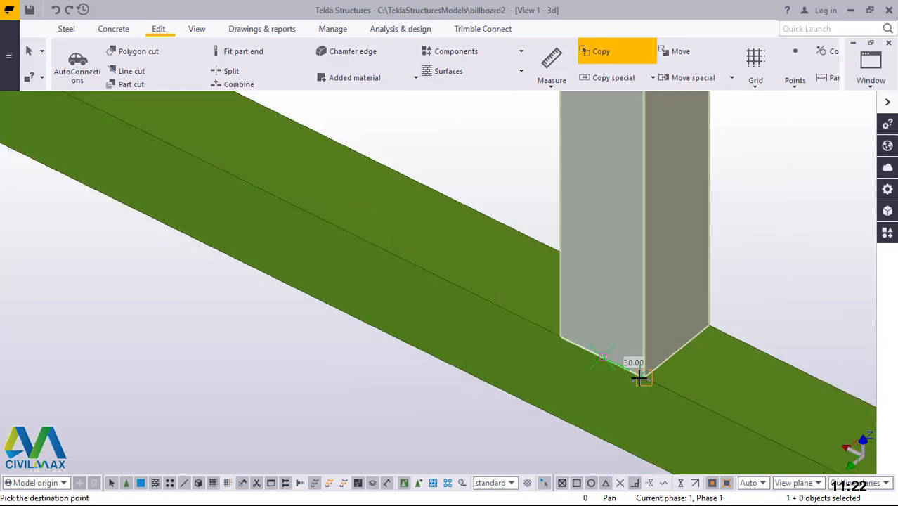
{"action": "scroll", "coordinate": [467, 297], "scroll_direction": "up", "scroll_amount": 10}
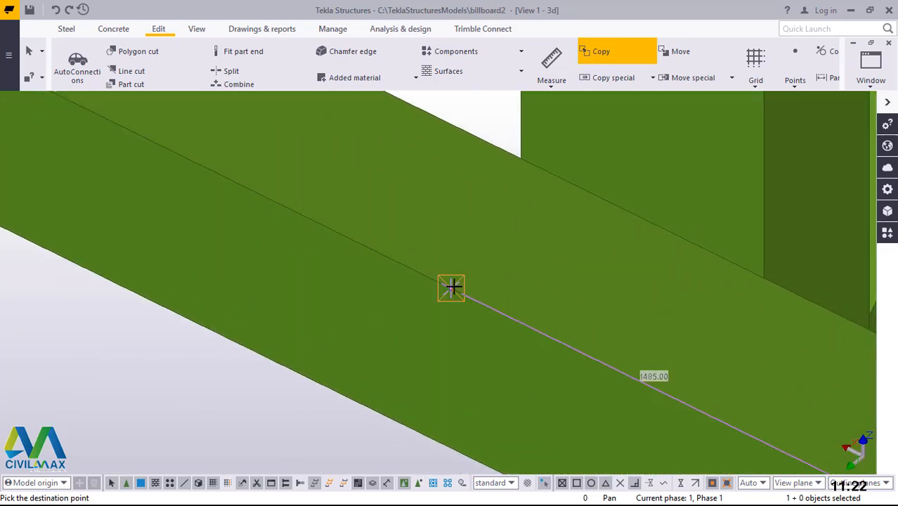
{"action": "left_click", "coordinate": [455, 293]}
{"action": "scroll", "coordinate": [332, 200], "scroll_direction": "down", "scroll_amount": 2}
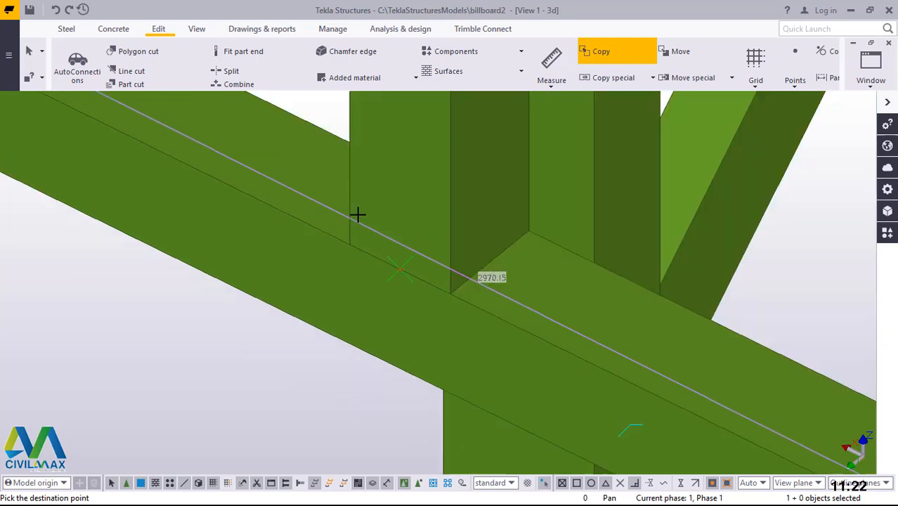
{"action": "right_click", "coordinate": [374, 168]}
{"action": "left_click", "coordinate": [404, 176]}
Copy the middle vertical member again, using the division point as origin and its base midpoint as destination, 1485 mm apart, and end the command.
{"action": "scroll", "coordinate": [298, 264], "scroll_direction": "down", "scroll_amount": 2}
{"action": "scroll", "coordinate": [296, 272], "scroll_direction": "down", "scroll_amount": 6}
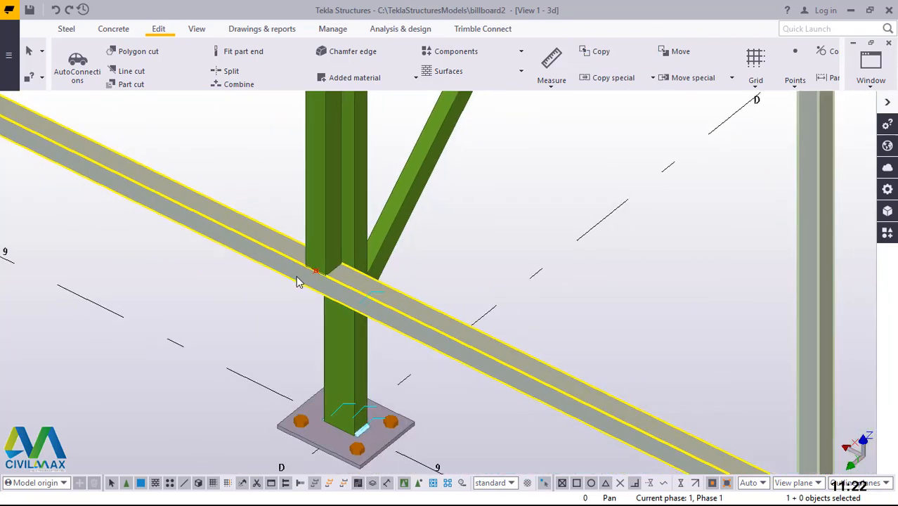
{"action": "right_click", "coordinate": [528, 211]}
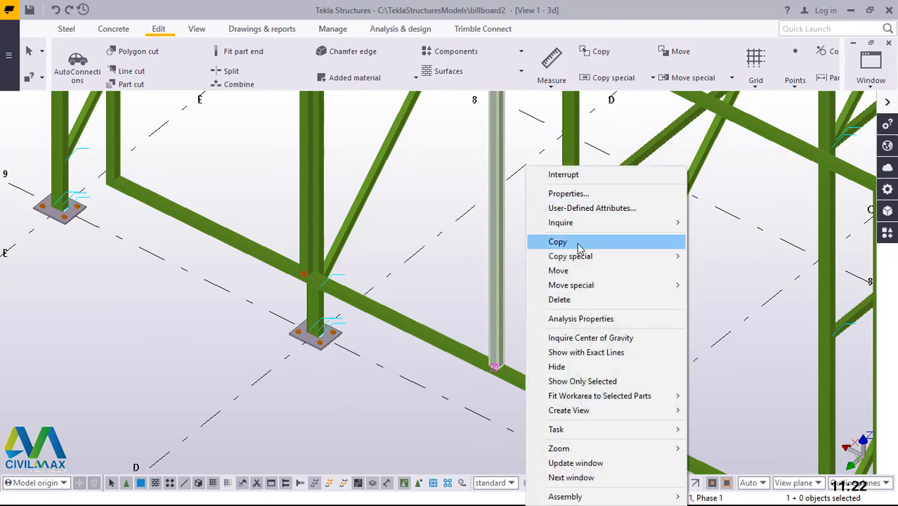
{"action": "left_click", "coordinate": [579, 248]}
{"action": "scroll", "coordinate": [305, 275], "scroll_direction": "up", "scroll_amount": 8}
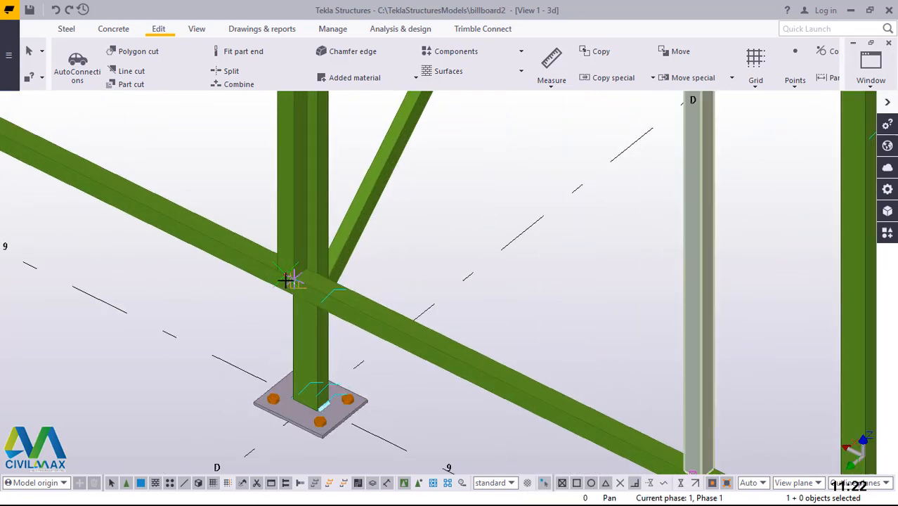
{"action": "scroll", "coordinate": [281, 270], "scroll_direction": "up", "scroll_amount": 10}
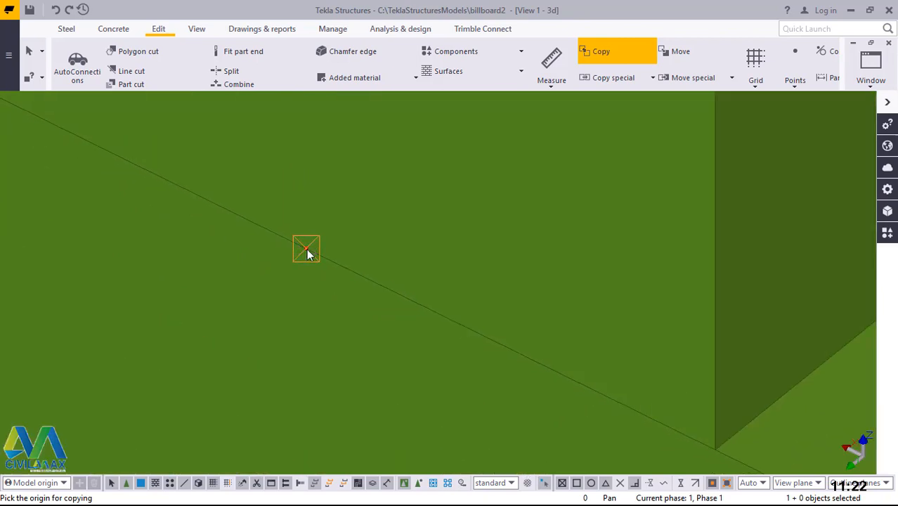
{"action": "left_click", "coordinate": [307, 254]}
{"action": "scroll", "coordinate": [255, 205], "scroll_direction": "down", "scroll_amount": 8}
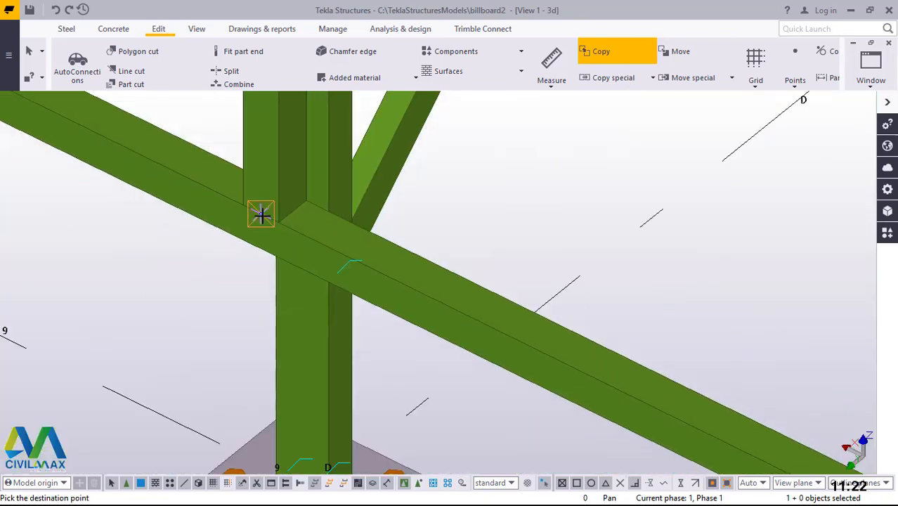
{"action": "scroll", "coordinate": [261, 214], "scroll_direction": "down", "scroll_amount": 5}
{"action": "scroll", "coordinate": [497, 321], "scroll_direction": "up", "scroll_amount": 7}
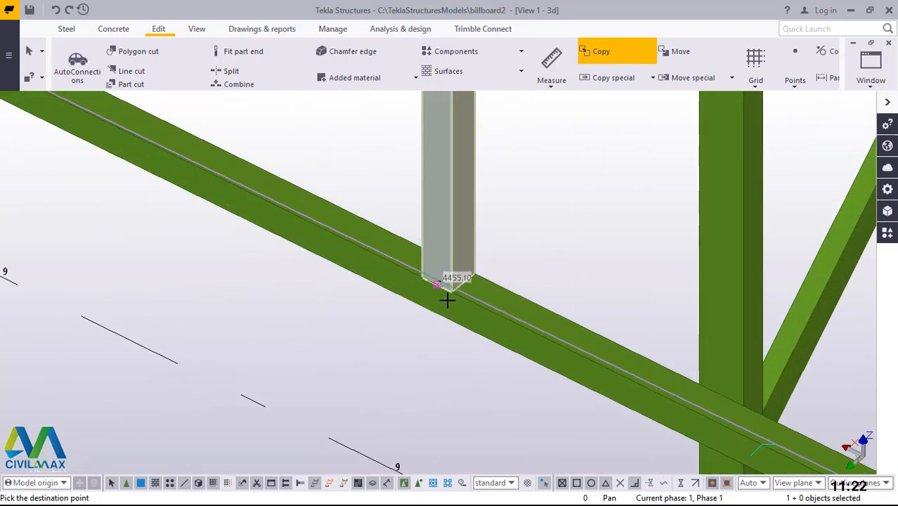
{"action": "scroll", "coordinate": [447, 300], "scroll_direction": "up", "scroll_amount": 10}
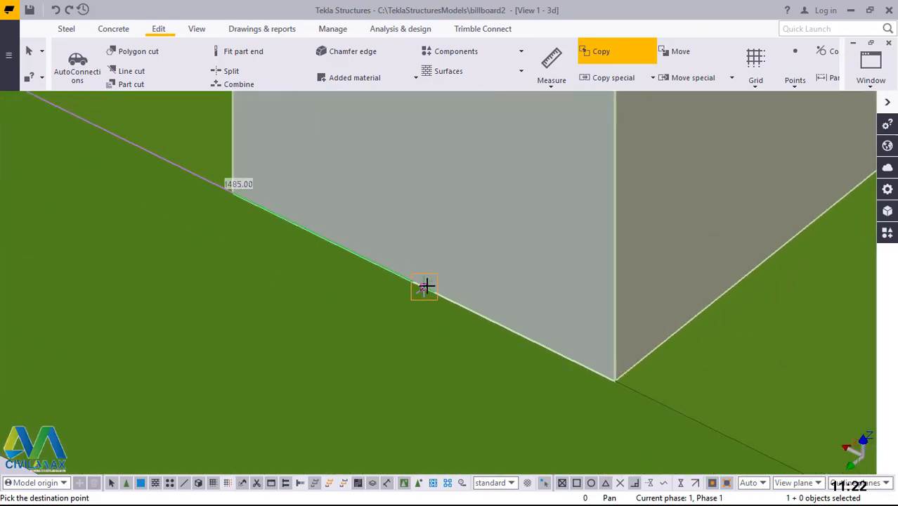
{"action": "right_click", "coordinate": [422, 236]}
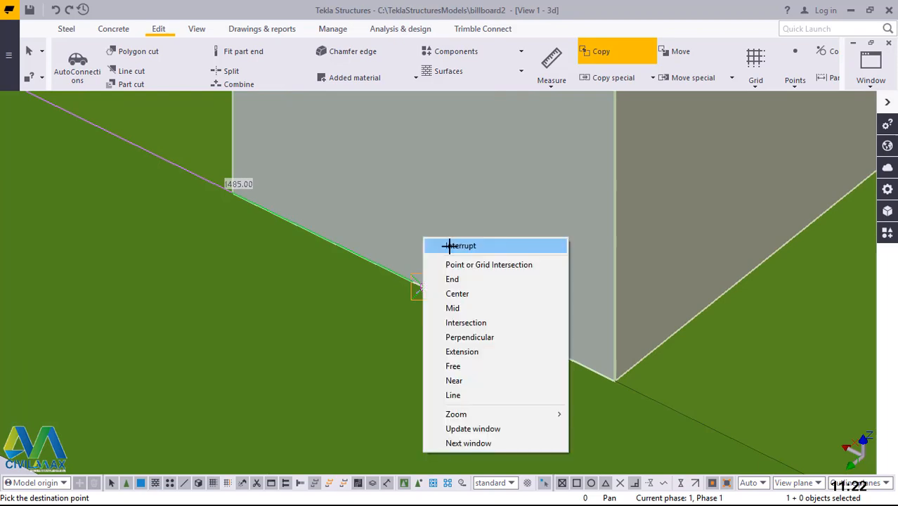
{"action": "left_click", "coordinate": [450, 244]}
Examine the frame and its copied intermediate vertical members along the top and bottom beams.
{"action": "scroll", "coordinate": [401, 292], "scroll_direction": "down", "scroll_amount": 5}
{"action": "scroll", "coordinate": [415, 330], "scroll_direction": "down", "scroll_amount": 8}
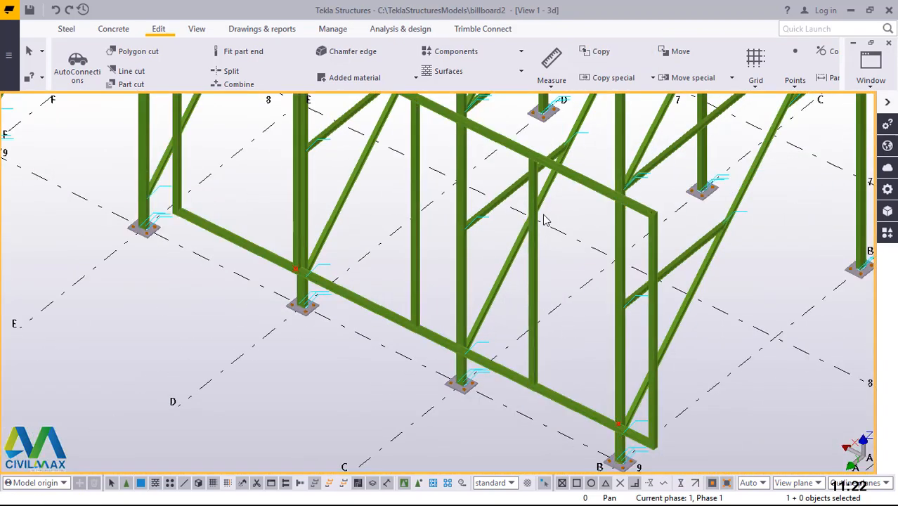
{"action": "scroll", "coordinate": [527, 367], "scroll_direction": "down", "scroll_amount": 5}
{"action": "scroll", "coordinate": [301, 156], "scroll_direction": "up", "scroll_amount": 10}
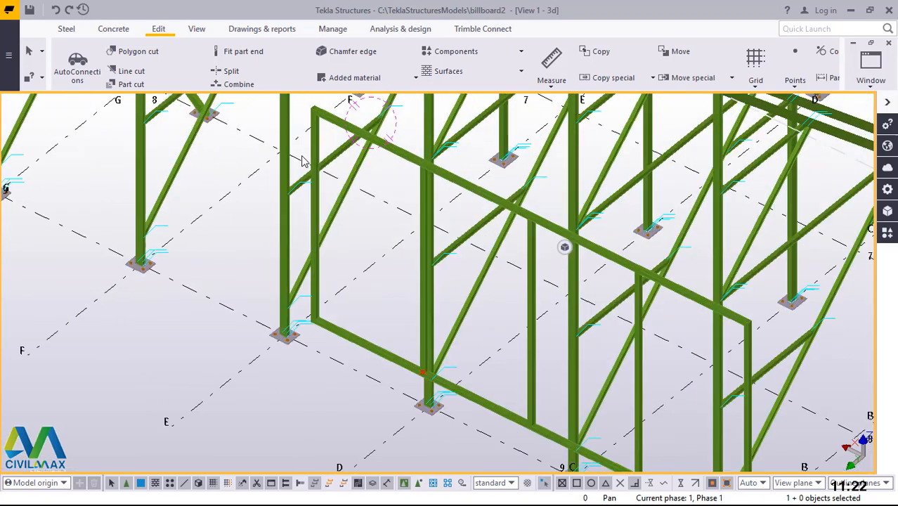
{"action": "scroll", "coordinate": [324, 248], "scroll_direction": "up", "scroll_amount": 6}
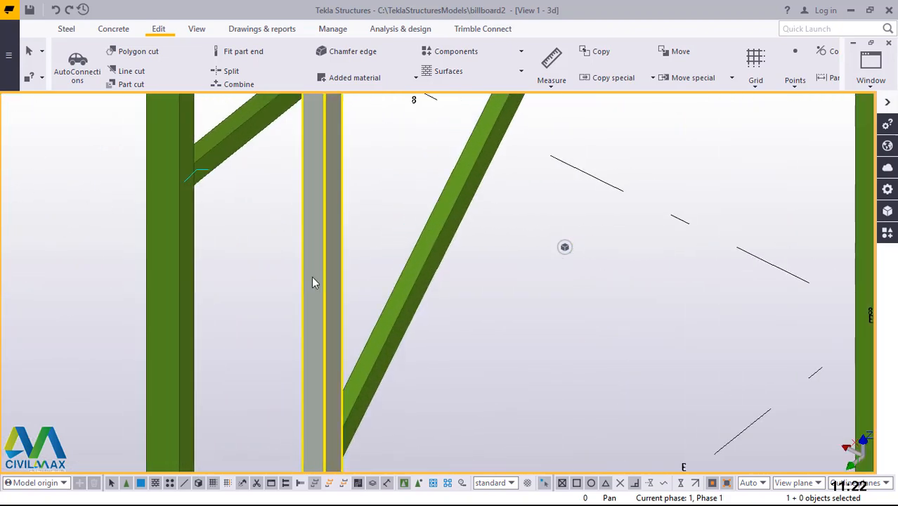
{"action": "scroll", "coordinate": [314, 284], "scroll_direction": "down", "scroll_amount": 4}
{"action": "scroll", "coordinate": [314, 285], "scroll_direction": "down", "scroll_amount": 6}
{"action": "scroll", "coordinate": [450, 341], "scroll_direction": "up", "scroll_amount": 4}
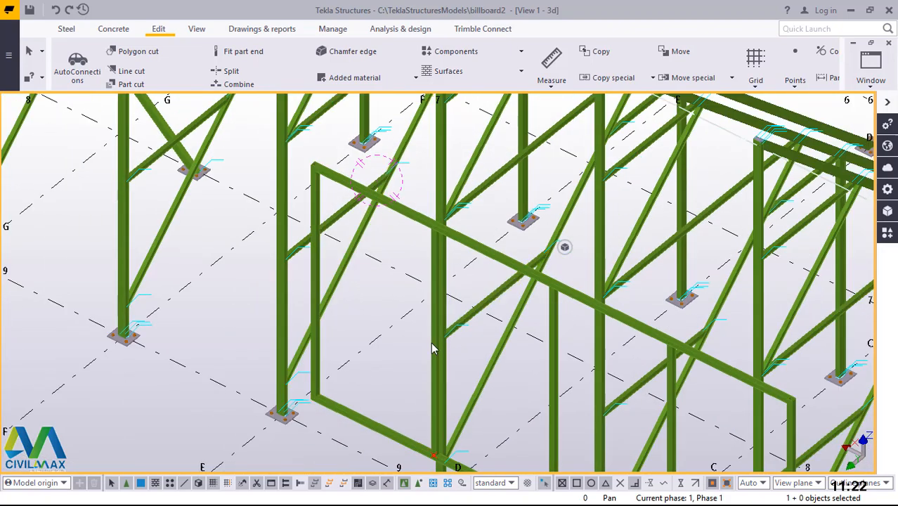
{"action": "scroll", "coordinate": [433, 350], "scroll_direction": "up", "scroll_amount": 3}
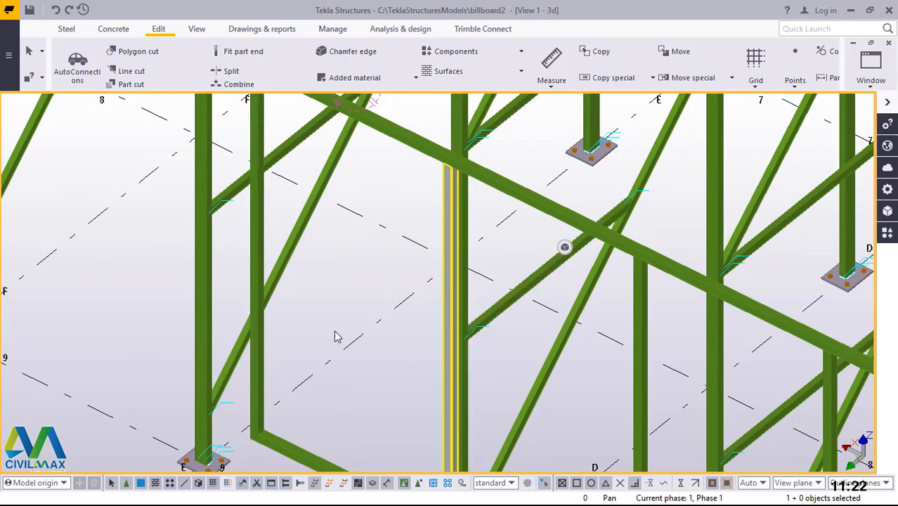
Try to model a horizontal beam at mid-height from the frame's end vertical to the vertical at grid D.
{"action": "mouse_move", "coordinate": [259, 301]}
{"action": "middle_mouse_down", "text": "ctrl"}
{"action": "mouse_move", "coordinate": [441, 304]}
{"action": "mouse_move", "coordinate": [233, 295]}
{"action": "mouse_move", "coordinate": [421, 311]}
{"action": "mouse_move", "coordinate": [496, 298]}
{"action": "mouse_move", "coordinate": [517, 280]}
{"action": "mouse_move", "coordinate": [489, 293]}
{"action": "middle_mouse_up", "text": "ctrl"}
{"action": "scroll", "coordinate": [249, 171], "scroll_direction": "up", "scroll_amount": 4}
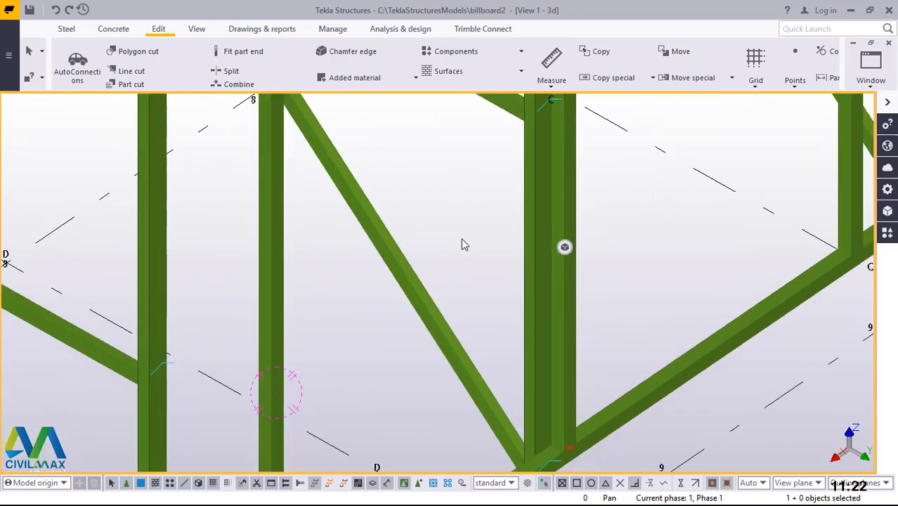
{"action": "left_click", "coordinate": [67, 30]}
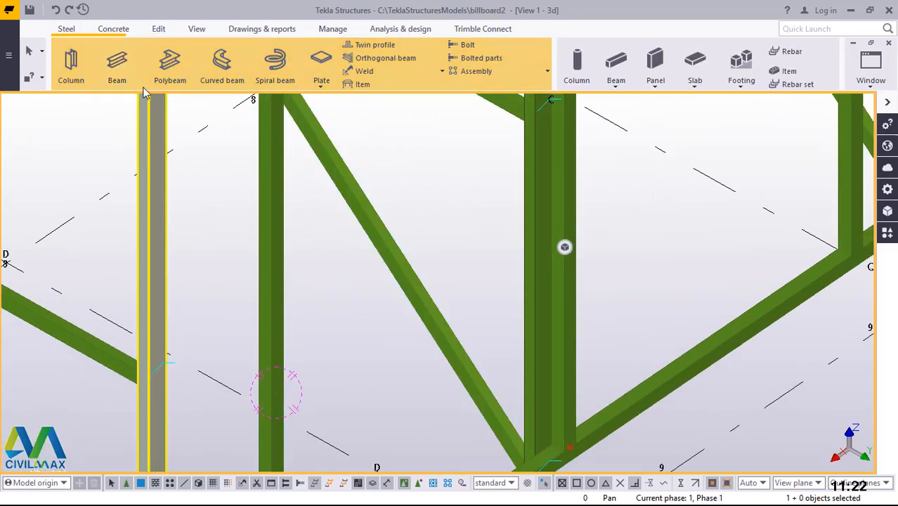
{"action": "scroll", "coordinate": [279, 330], "scroll_direction": "up", "scroll_amount": 10}
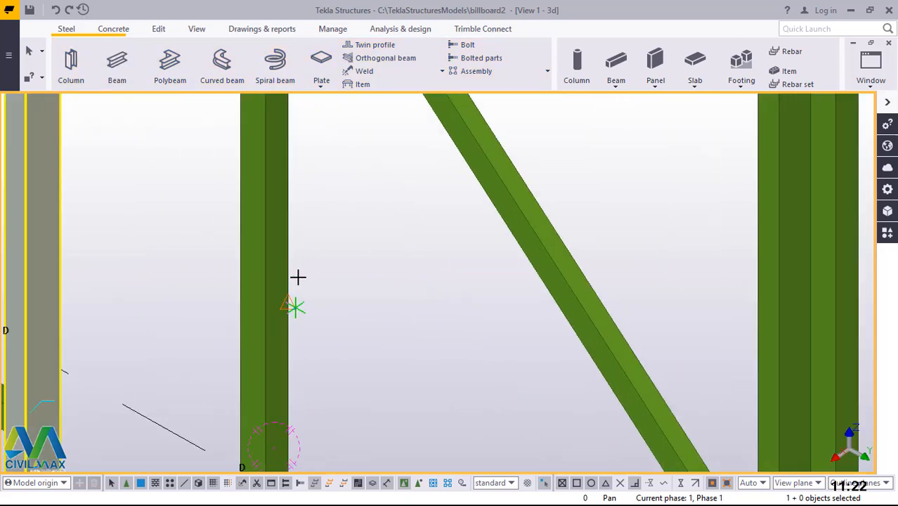
{"action": "scroll", "coordinate": [285, 292], "scroll_direction": "up", "scroll_amount": 3}
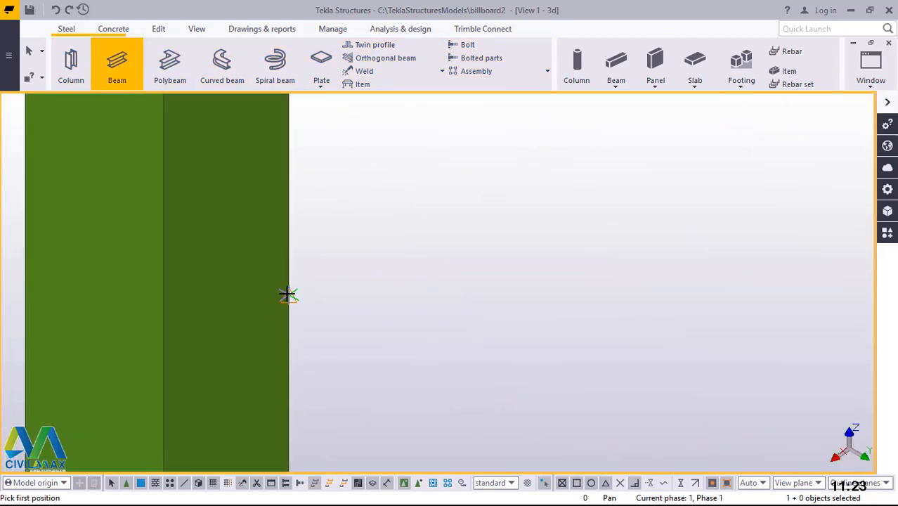
{"action": "scroll", "coordinate": [111, 367], "scroll_direction": "down", "scroll_amount": 10}
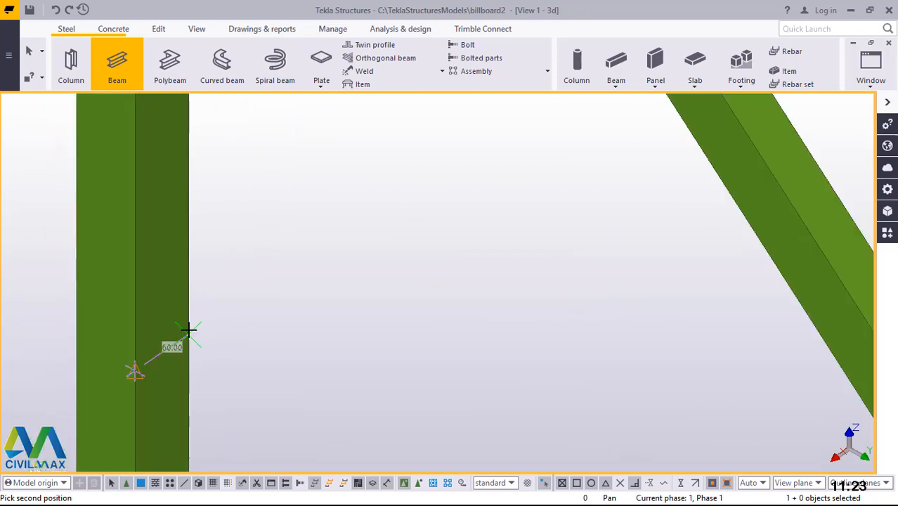
{"action": "scroll", "coordinate": [512, 282], "scroll_direction": "up", "scroll_amount": 2}
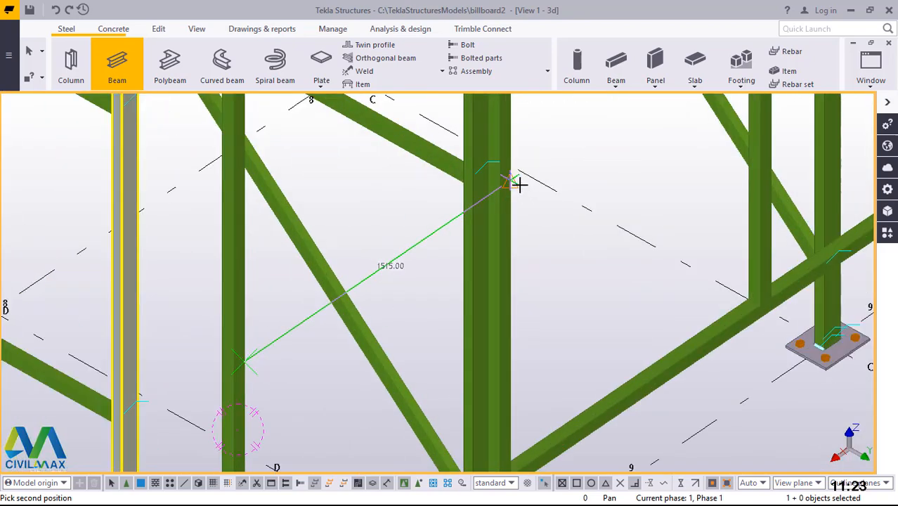
{"action": "scroll", "coordinate": [503, 178], "scroll_direction": "up", "scroll_amount": 10}
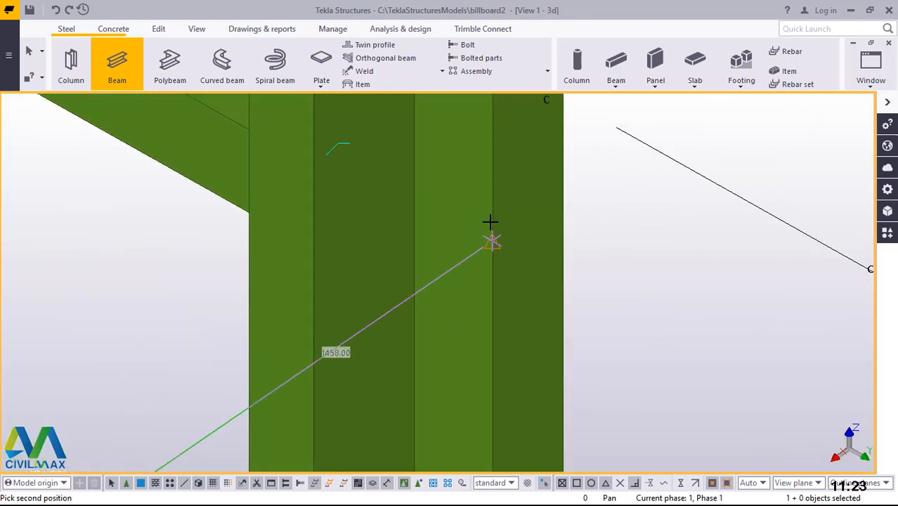
{"action": "scroll", "coordinate": [489, 249], "scroll_direction": "up", "scroll_amount": 5}
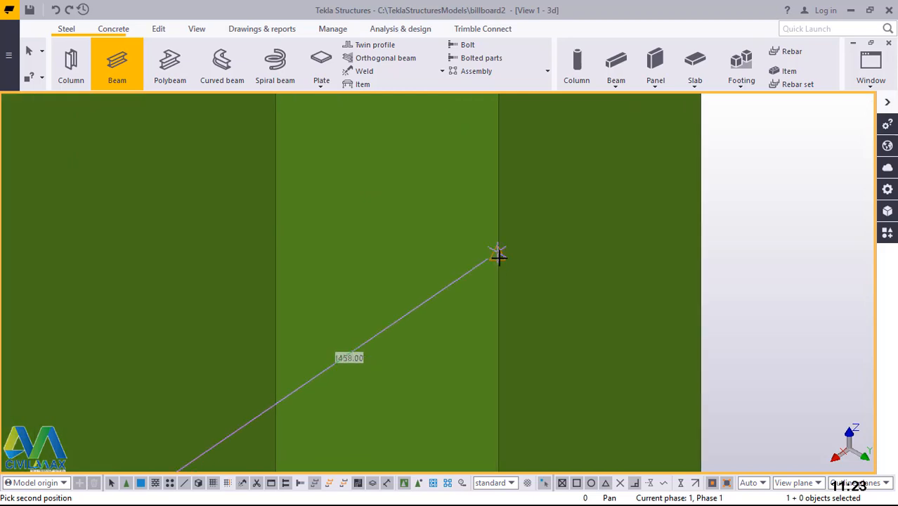
{"action": "scroll", "coordinate": [498, 255], "scroll_direction": "up", "scroll_amount": 3}
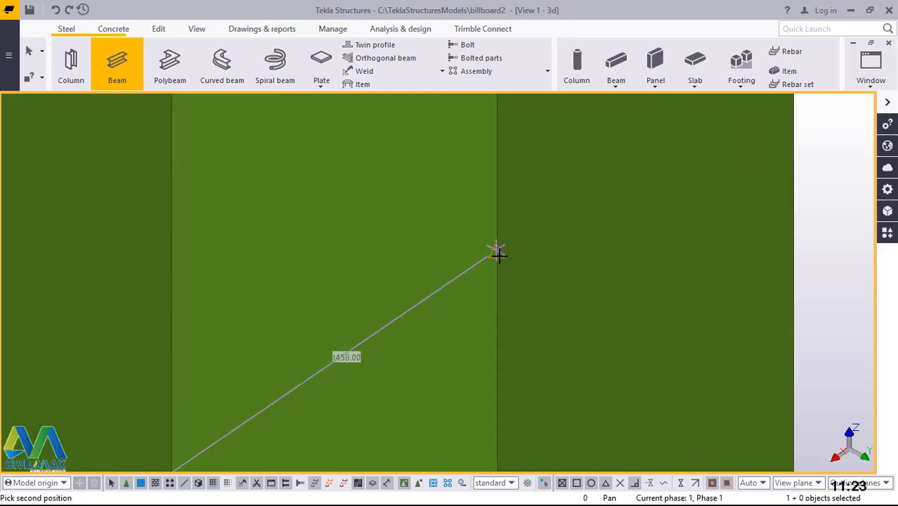
{"action": "left_click", "coordinate": [498, 255]}
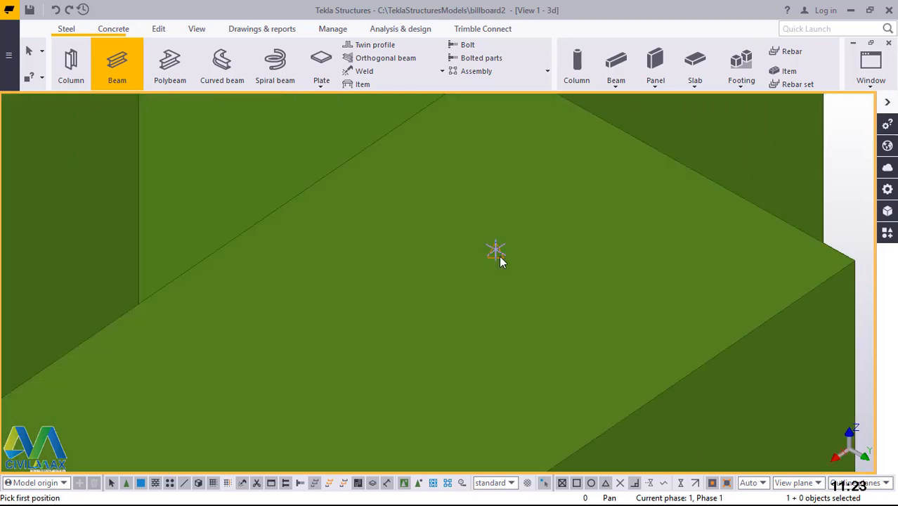
End the beam command and undo the last horizontal beam.
{"action": "right_click", "coordinate": [395, 185]}
{"action": "left_click", "coordinate": [420, 198]}
{"action": "scroll", "coordinate": [421, 214], "scroll_direction": "down", "scroll_amount": 6}
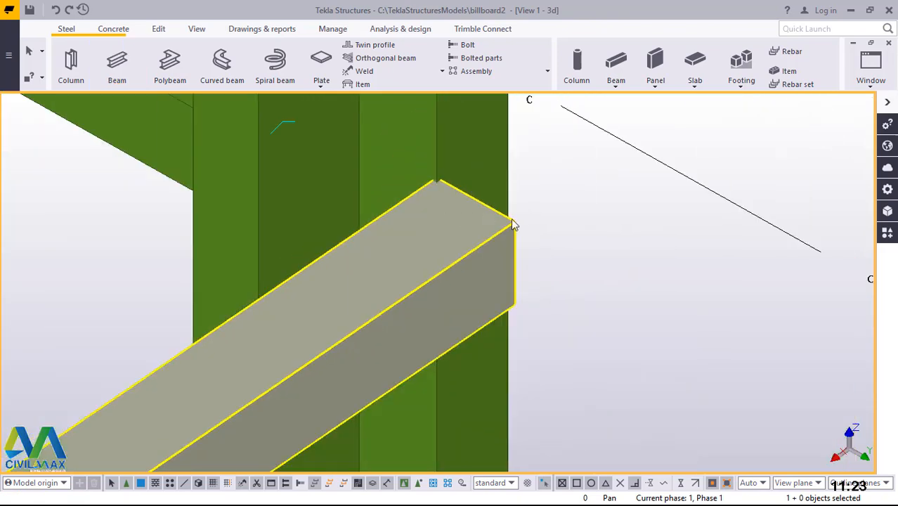
{"action": "left_click", "coordinate": [56, 10]}
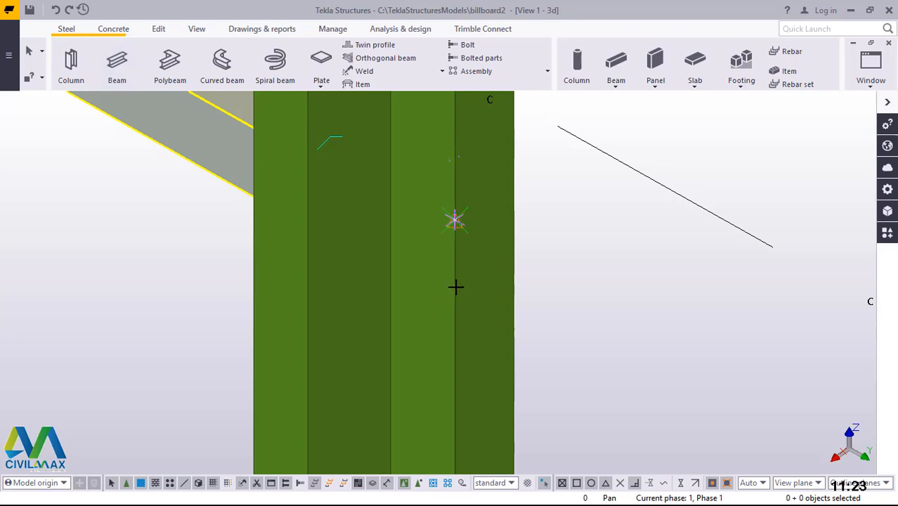
Model a 1455 mm horizontal beam at mid-height from the vertical at grid D to the frame's end vertical, and end the command.
{"action": "scroll", "coordinate": [457, 282], "scroll_direction": "up", "scroll_amount": 4}
{"action": "key", "text": "Return"}
{"action": "scroll", "coordinate": [450, 211], "scroll_direction": "up", "scroll_amount": 4}
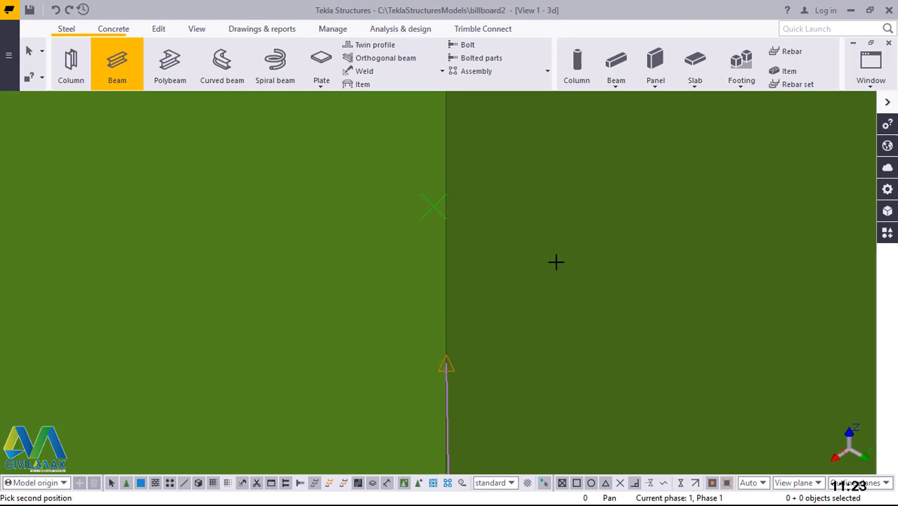
{"action": "scroll", "coordinate": [556, 262], "scroll_direction": "down", "scroll_amount": 3}
{"action": "scroll", "coordinate": [492, 226], "scroll_direction": "down", "scroll_amount": 8}
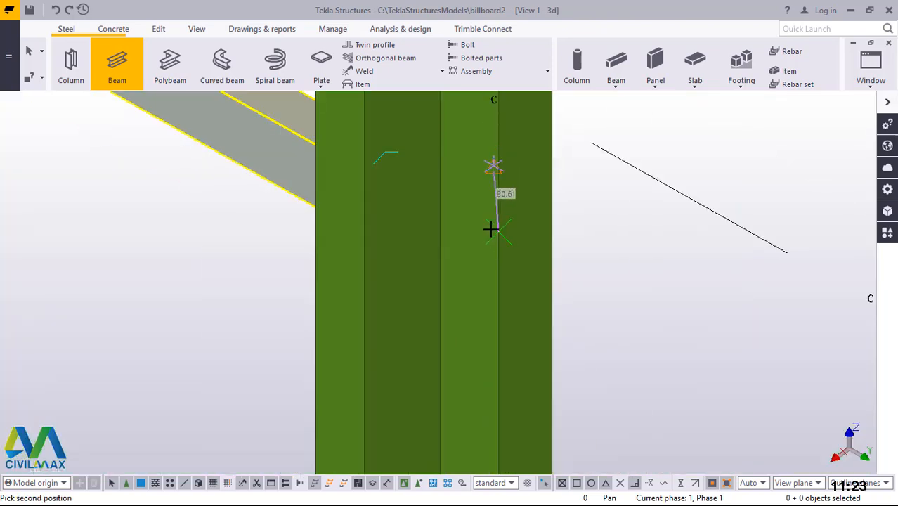
{"action": "scroll", "coordinate": [492, 227], "scroll_direction": "down", "scroll_amount": 2}
{"action": "scroll", "coordinate": [380, 302], "scroll_direction": "up", "scroll_amount": 8}
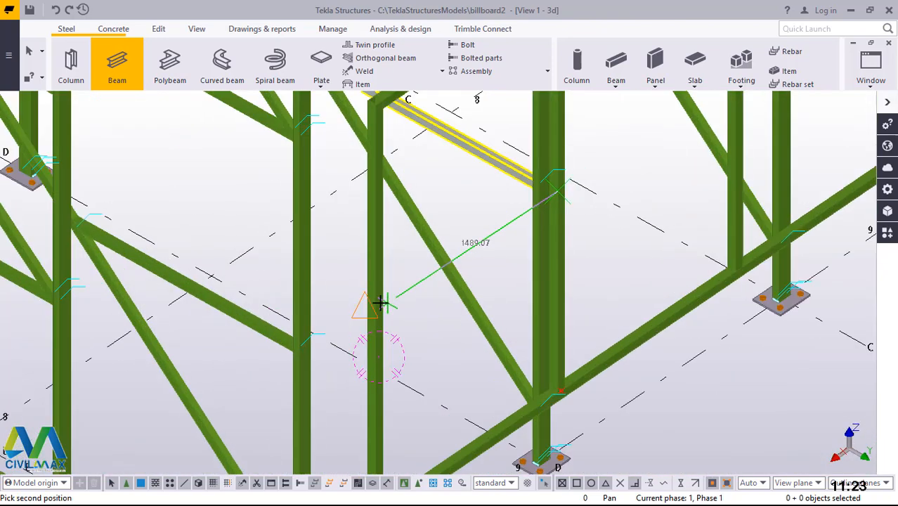
{"action": "scroll", "coordinate": [383, 326], "scroll_direction": "up", "scroll_amount": 5}
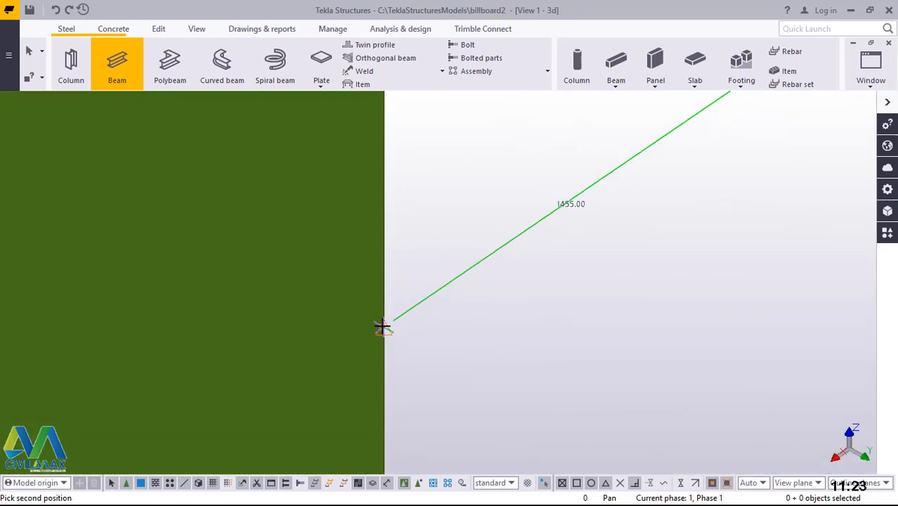
{"action": "scroll", "coordinate": [383, 327], "scroll_direction": "up", "scroll_amount": 2}
{"action": "right_click", "coordinate": [410, 236]}
{"action": "left_click", "coordinate": [431, 243]}
{"action": "scroll", "coordinate": [330, 313], "scroll_direction": "down", "scroll_amount": 5}
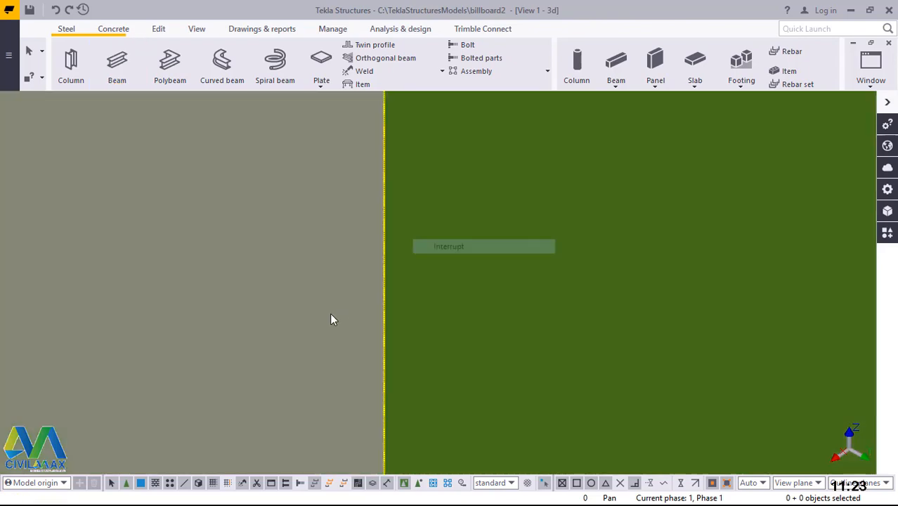
Copy the new horizontal member from its end midpoint at the end vertical to the far edge of the grid D vertical, 1515 mm away.
{"action": "scroll", "coordinate": [309, 358], "scroll_direction": "down", "scroll_amount": 10}
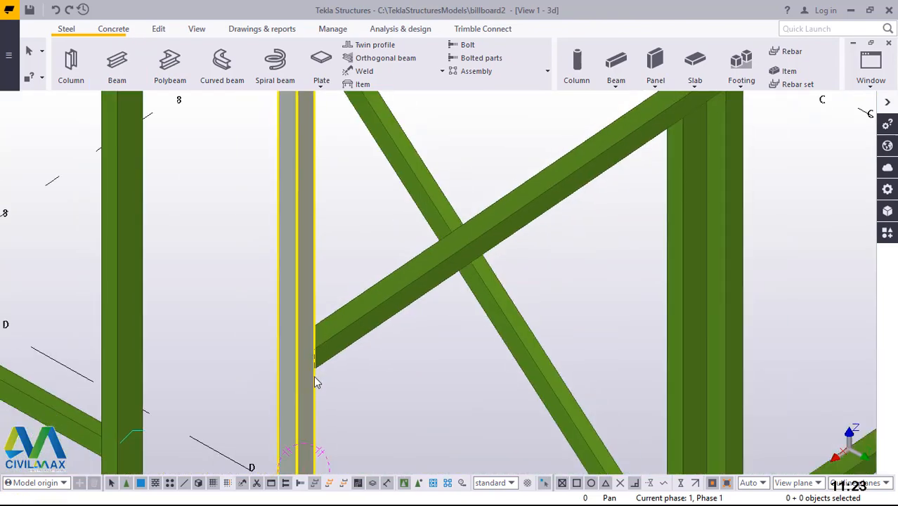
{"action": "scroll", "coordinate": [473, 258], "scroll_direction": "down", "scroll_amount": 8}
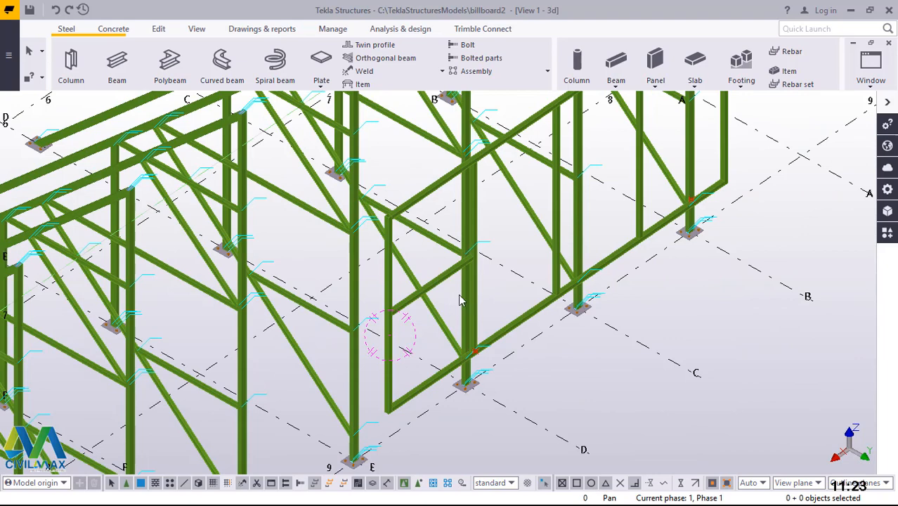
{"action": "scroll", "coordinate": [452, 270], "scroll_direction": "up", "scroll_amount": 3}
{"action": "left_click", "coordinate": [452, 271]}
{"action": "right_click", "coordinate": [518, 202]}
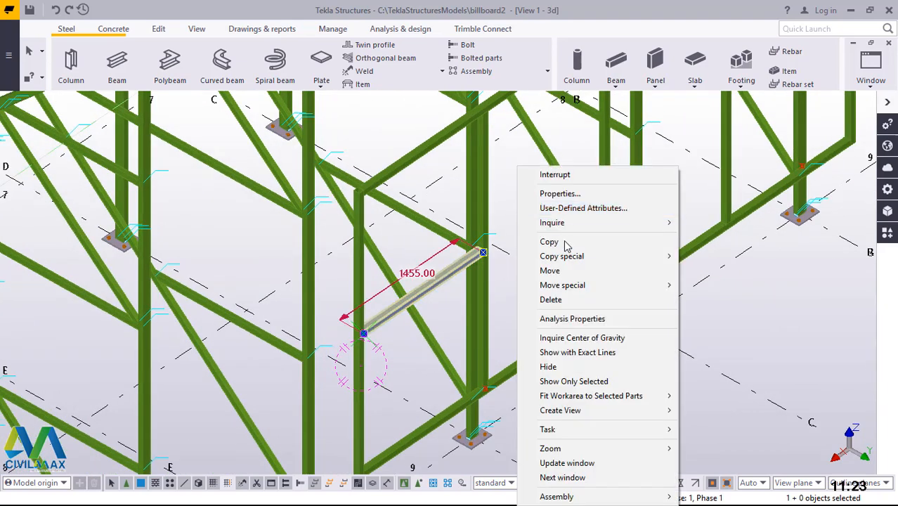
{"action": "left_click", "coordinate": [555, 242]}
{"action": "scroll", "coordinate": [361, 332], "scroll_direction": "up", "scroll_amount": 10}
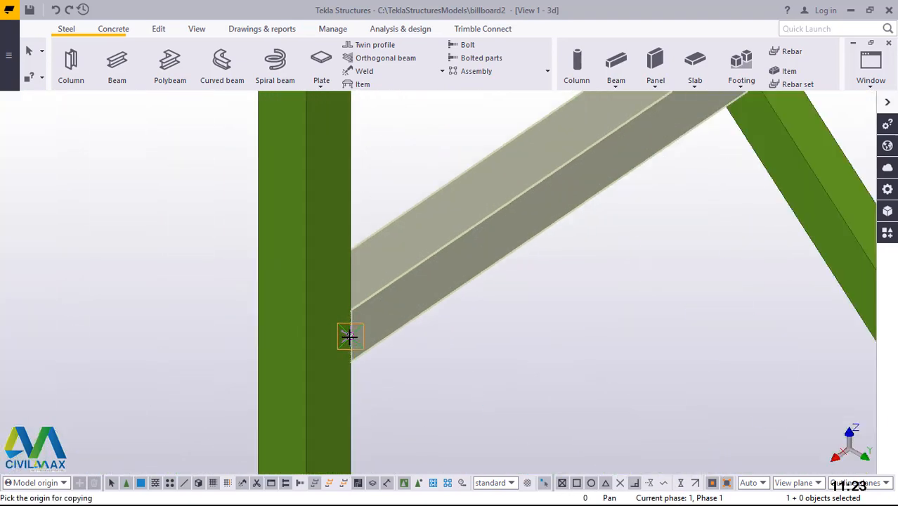
{"action": "scroll", "coordinate": [352, 334], "scroll_direction": "up", "scroll_amount": 4}
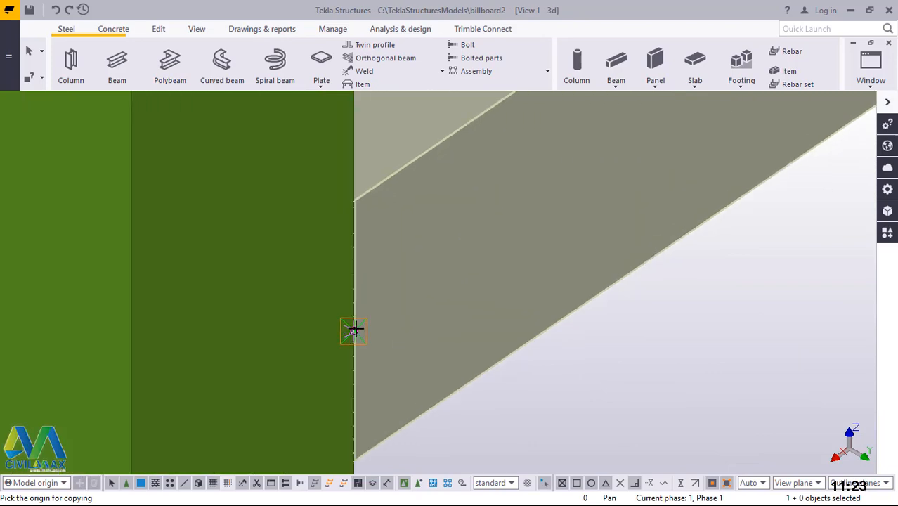
{"action": "scroll", "coordinate": [271, 366], "scroll_direction": "down", "scroll_amount": 8}
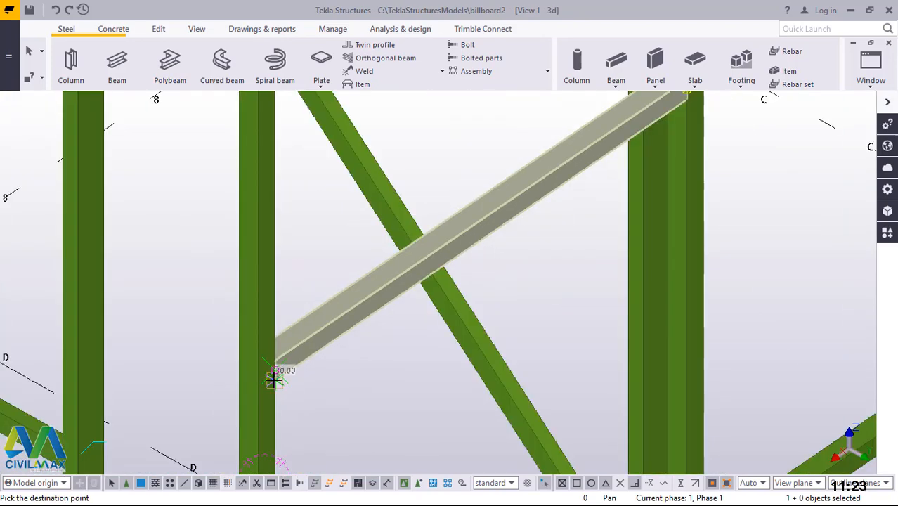
{"action": "scroll", "coordinate": [465, 219], "scroll_direction": "up", "scroll_amount": 8}
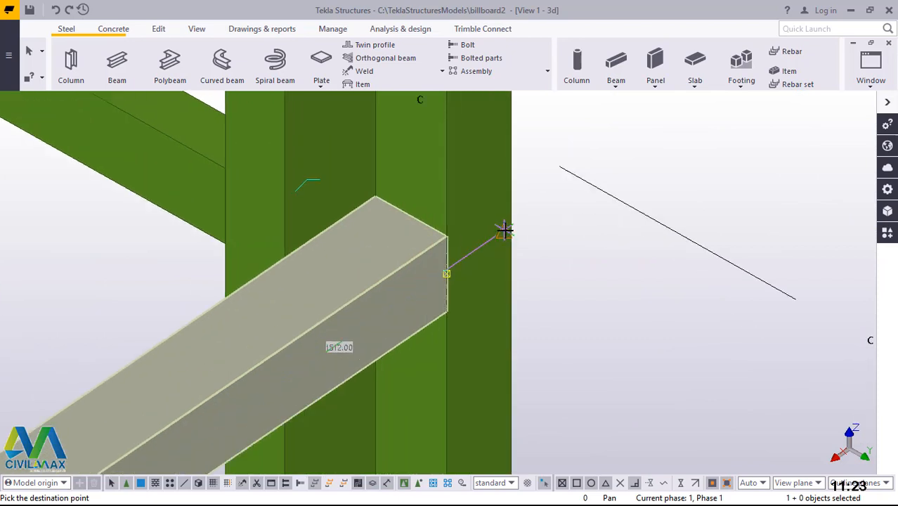
{"action": "scroll", "coordinate": [517, 226], "scroll_direction": "up", "scroll_amount": 3}
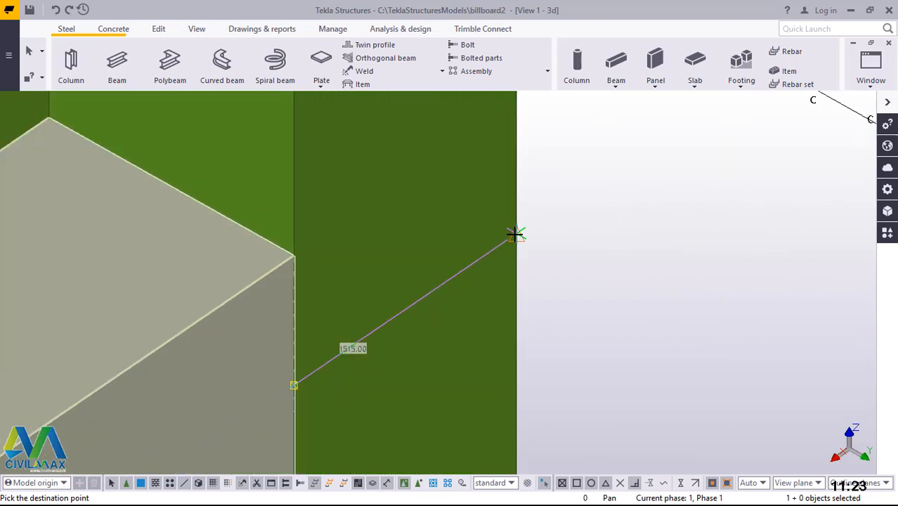
Place a second copy of the horizontal member at the far edge of the middle vertical, 3000 mm from the origin.
{"action": "scroll", "coordinate": [523, 236], "scroll_direction": "down", "scroll_amount": 1}
{"action": "scroll", "coordinate": [303, 345], "scroll_direction": "down", "scroll_amount": 6}
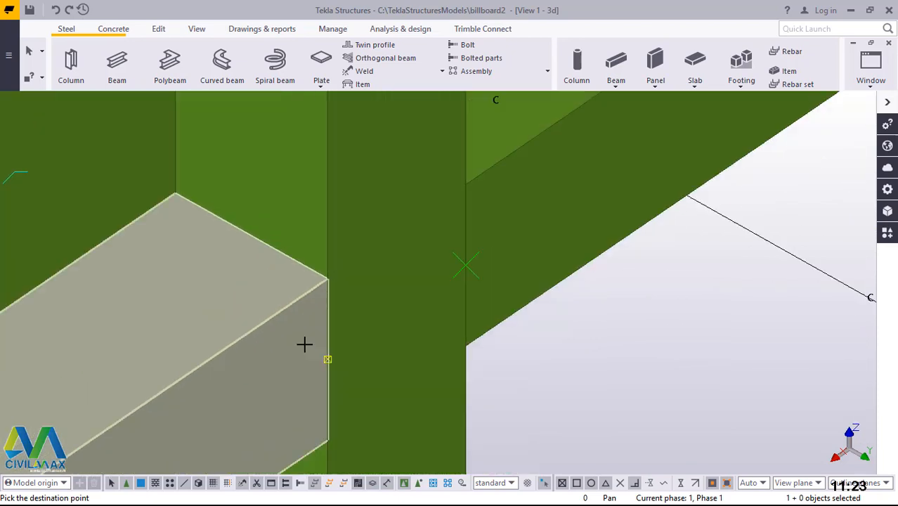
{"action": "scroll", "coordinate": [284, 351], "scroll_direction": "down", "scroll_amount": 5}
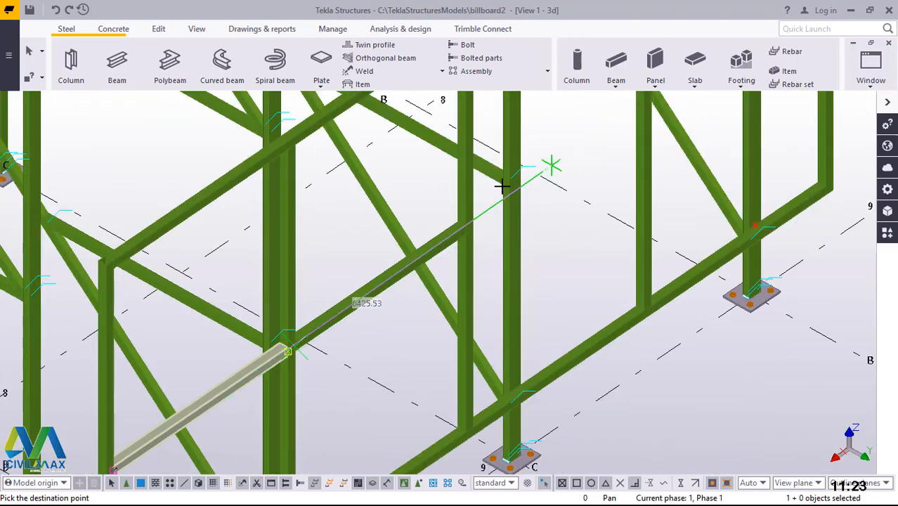
{"action": "scroll", "coordinate": [454, 225], "scroll_direction": "up", "scroll_amount": 5}
{"action": "scroll", "coordinate": [436, 278], "scroll_direction": "up", "scroll_amount": 2}
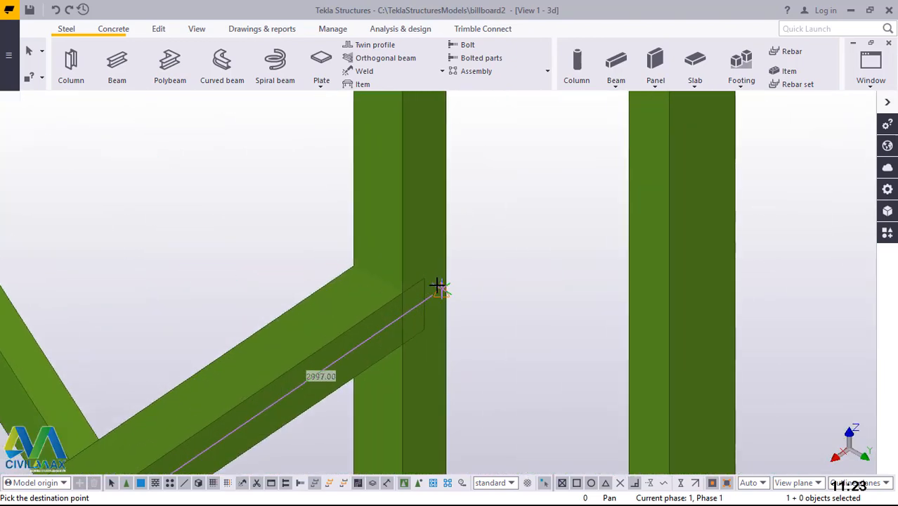
{"action": "scroll", "coordinate": [437, 285], "scroll_direction": "up", "scroll_amount": 3}
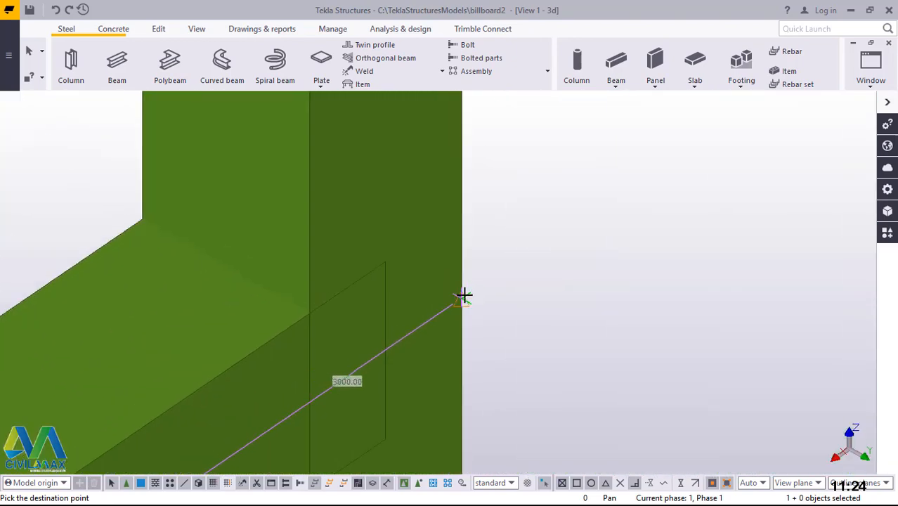
{"action": "scroll", "coordinate": [463, 295], "scroll_direction": "up", "scroll_amount": 3}
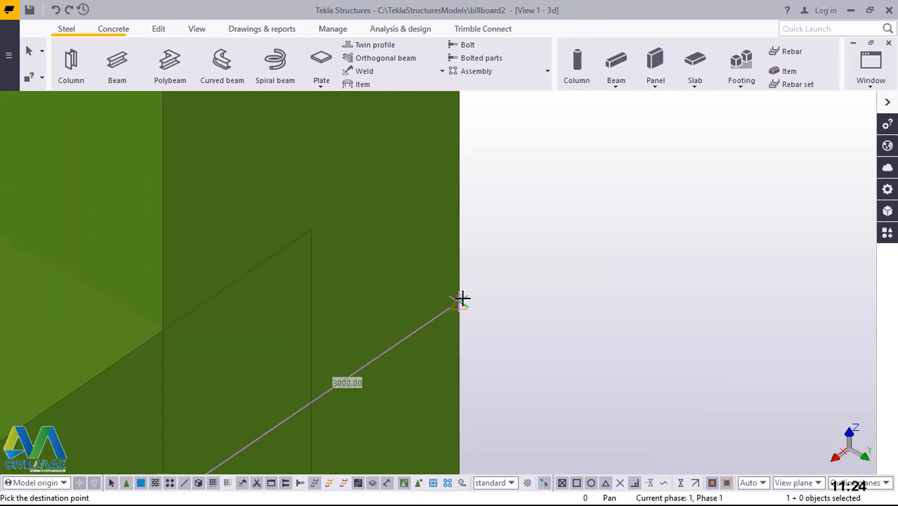
Place a third copy of the horizontal member in the last bay, 4485 mm from the origin.
{"action": "scroll", "coordinate": [461, 298], "scroll_direction": "down", "scroll_amount": 5}
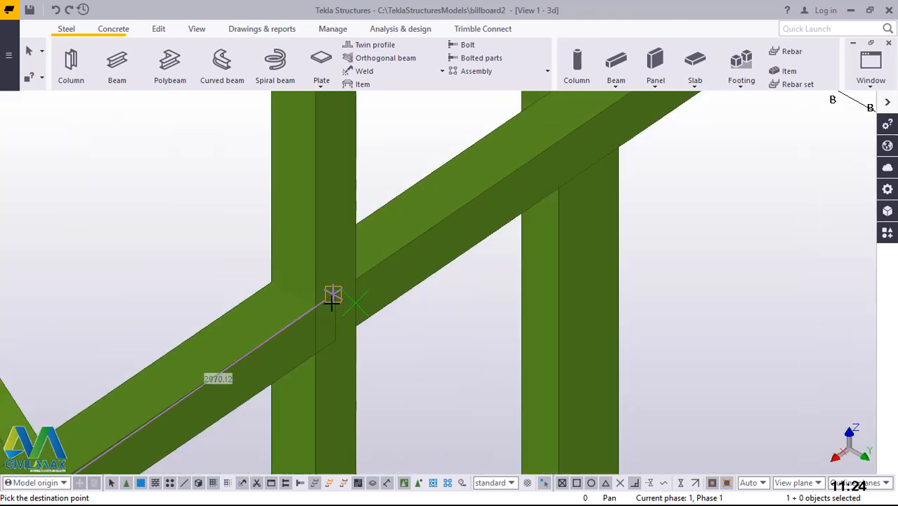
{"action": "scroll", "coordinate": [332, 302], "scroll_direction": "down", "scroll_amount": 5}
{"action": "scroll", "coordinate": [498, 177], "scroll_direction": "up", "scroll_amount": 4}
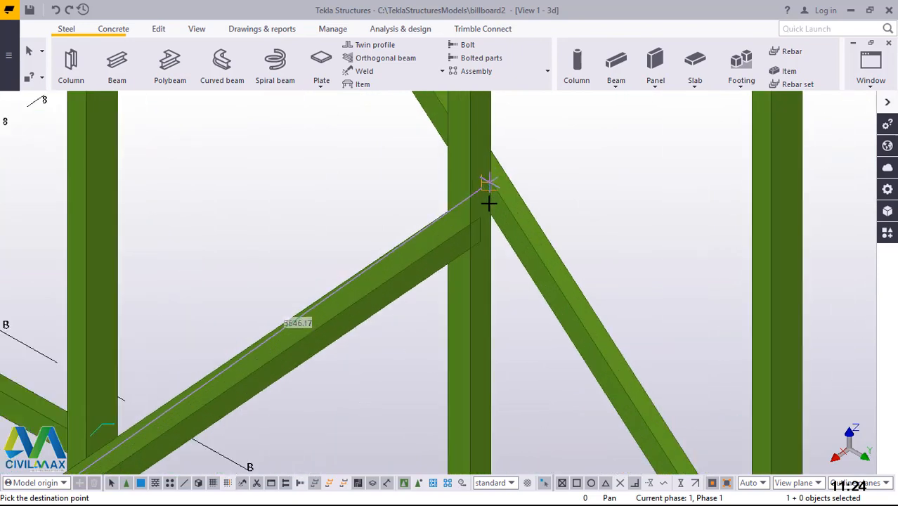
{"action": "scroll", "coordinate": [490, 203], "scroll_direction": "up", "scroll_amount": 5}
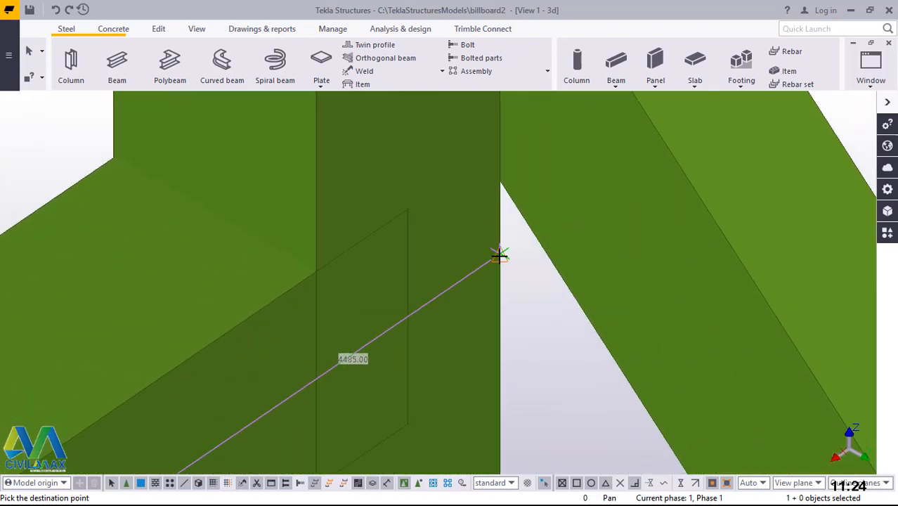
{"action": "scroll", "coordinate": [501, 260], "scroll_direction": "down", "scroll_amount": 5}
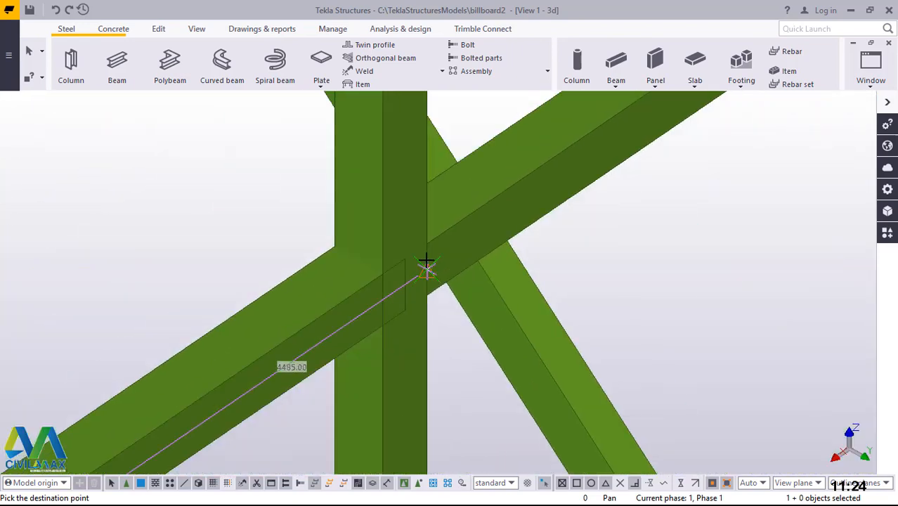
{"action": "scroll", "coordinate": [509, 216], "scroll_direction": "down", "scroll_amount": 4}
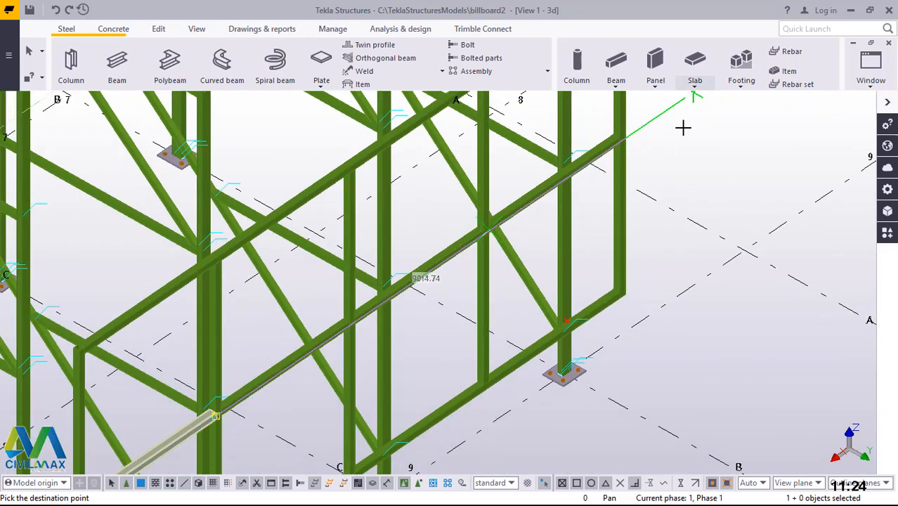
End the copy command and search the component catalogue for "weld" to start the Stanchion weld (85) component.
{"action": "right_click", "coordinate": [684, 129]}
{"action": "left_click", "coordinate": [697, 135]}
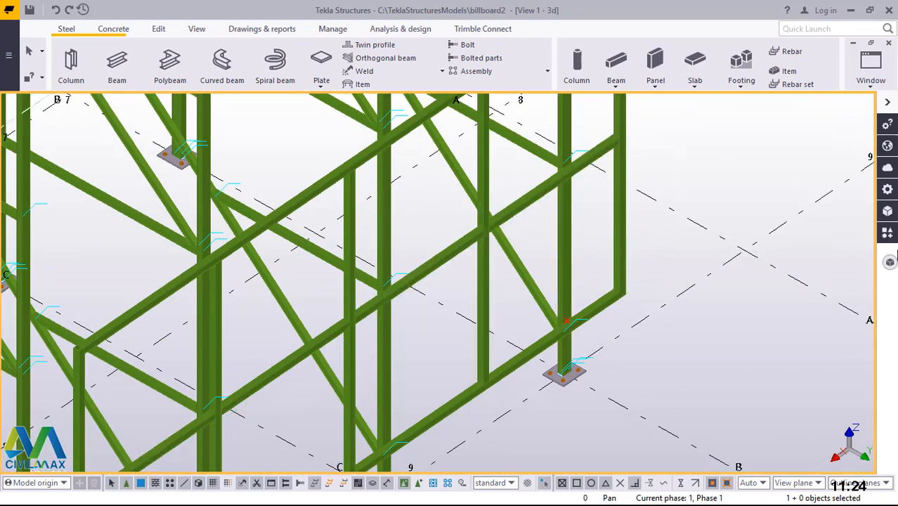
{"action": "left_click", "coordinate": [887, 234]}
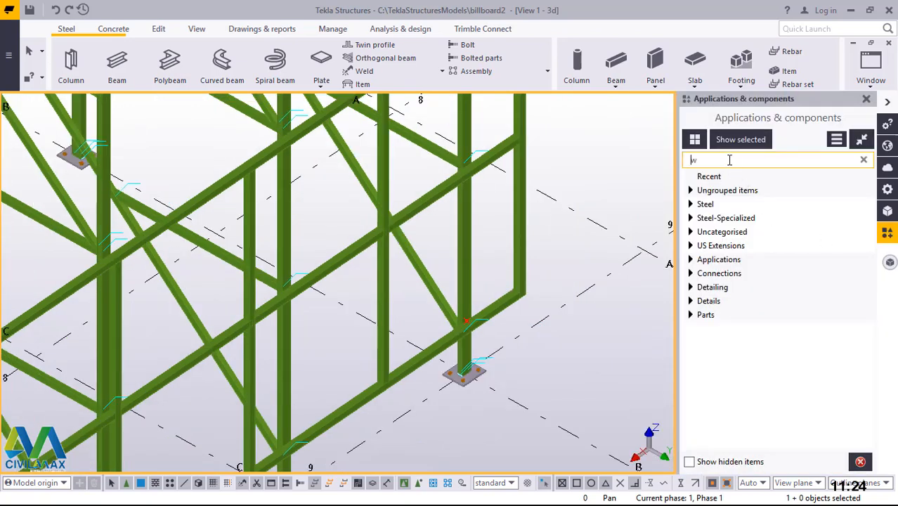
{"action": "type", "text": "weld"}
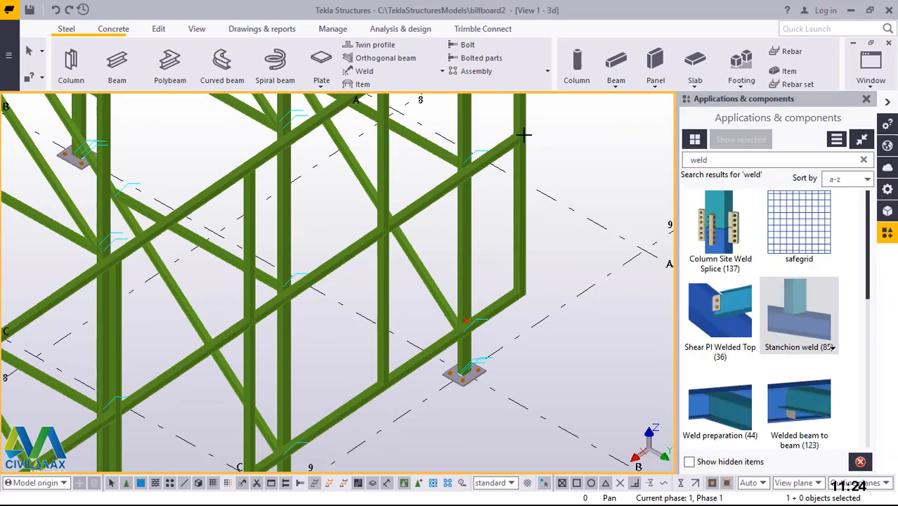
Apply Stanchion weld (85) between the mid-height horizontal member and the frame's end vertical beyond grid B.
{"action": "scroll", "coordinate": [524, 133], "scroll_direction": "up", "scroll_amount": 6}
{"action": "left_click", "coordinate": [490, 145]}
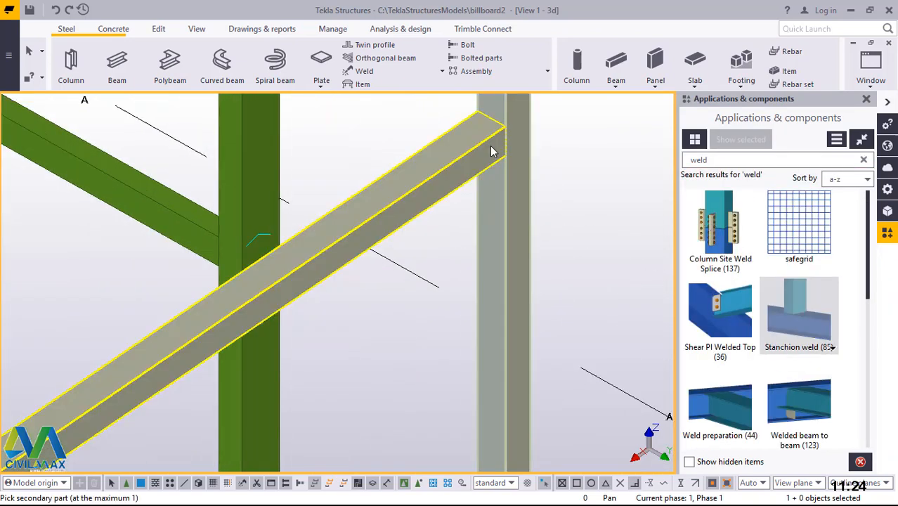
{"action": "left_click", "coordinate": [452, 202]}
{"action": "scroll", "coordinate": [454, 201], "scroll_direction": "down", "scroll_amount": 5}
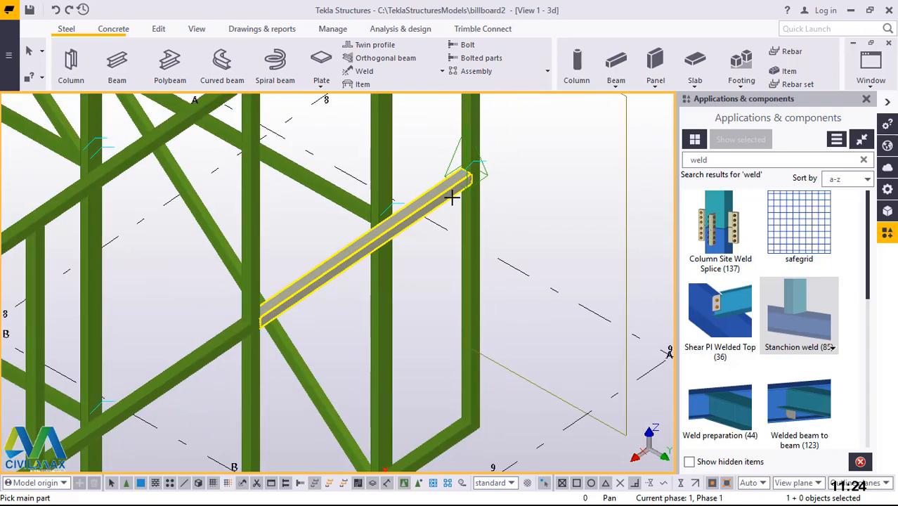
Weld the mid-height horizontal members on both sides to the intermediate vertical between grids B and C.
{"action": "scroll", "coordinate": [323, 232], "scroll_direction": "up", "scroll_amount": 5}
{"action": "left_click", "coordinate": [316, 214]}
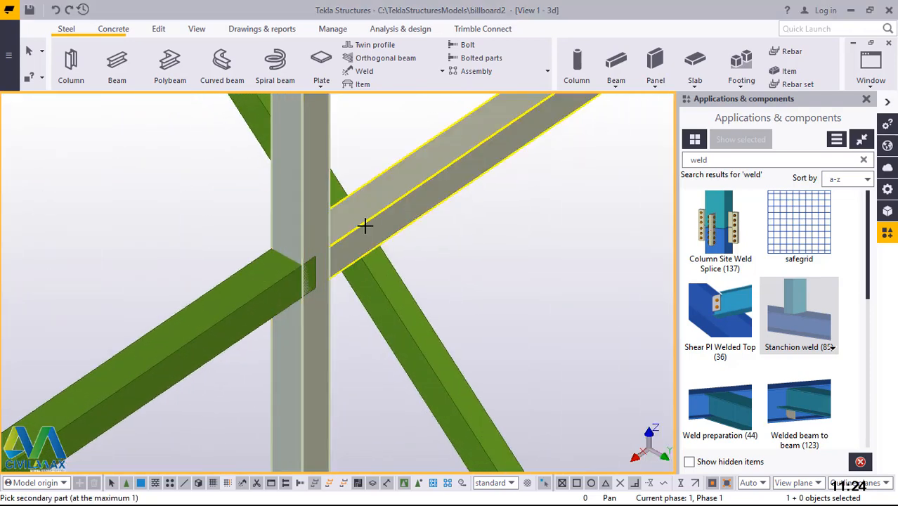
{"action": "left_click", "coordinate": [306, 231]}
{"action": "left_click", "coordinate": [306, 201]}
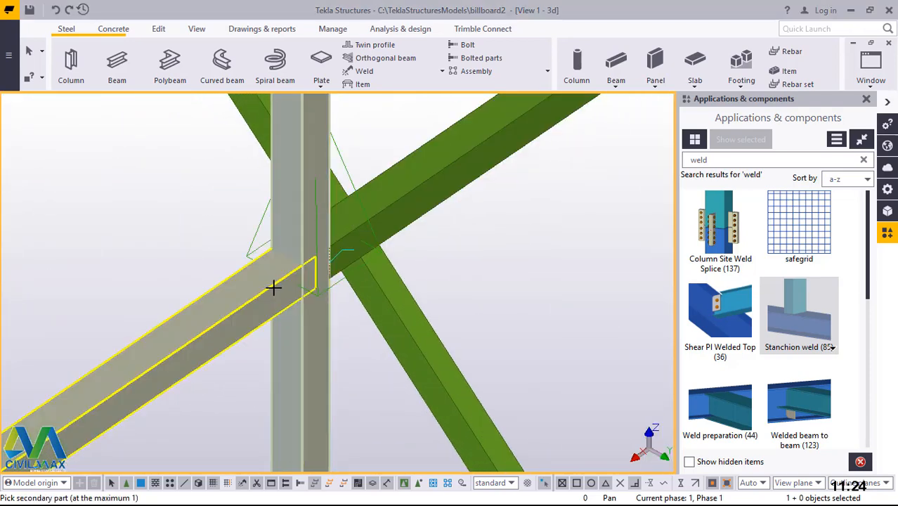
{"action": "left_click", "coordinate": [299, 288]}
{"action": "scroll", "coordinate": [288, 291], "scroll_direction": "up", "scroll_amount": 2}
{"action": "scroll", "coordinate": [397, 248], "scroll_direction": "down", "scroll_amount": 7}
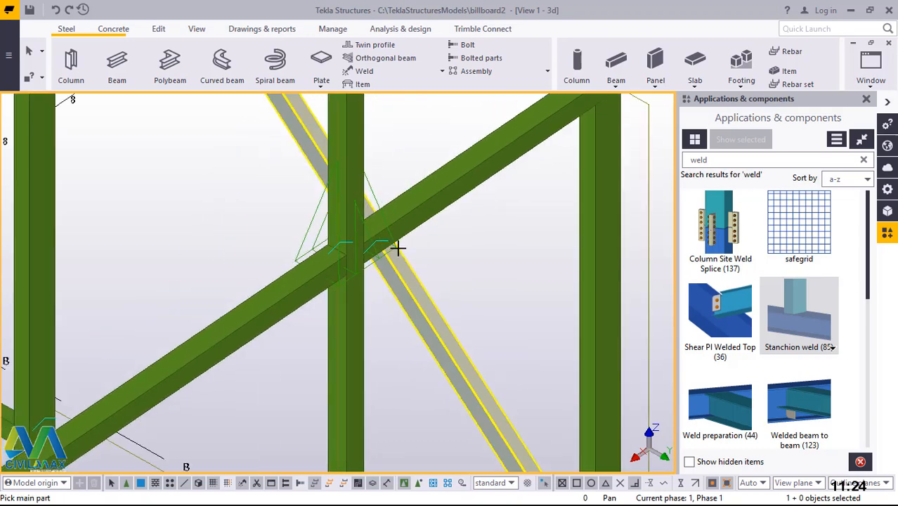
Weld the mid-height horizontal members on both sides to the frame's middle vertical near grid C.
{"action": "scroll", "coordinate": [295, 301], "scroll_direction": "up", "scroll_amount": 5}
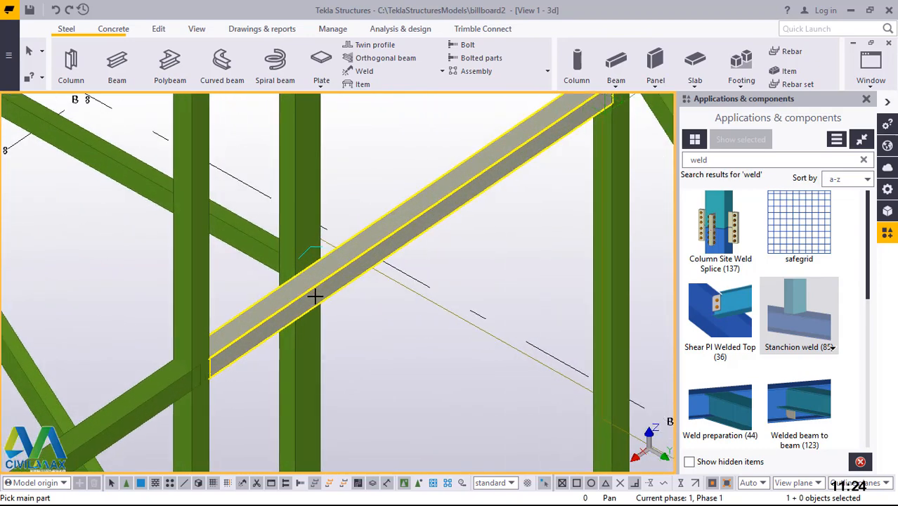
{"action": "scroll", "coordinate": [256, 337], "scroll_direction": "up", "scroll_amount": 3}
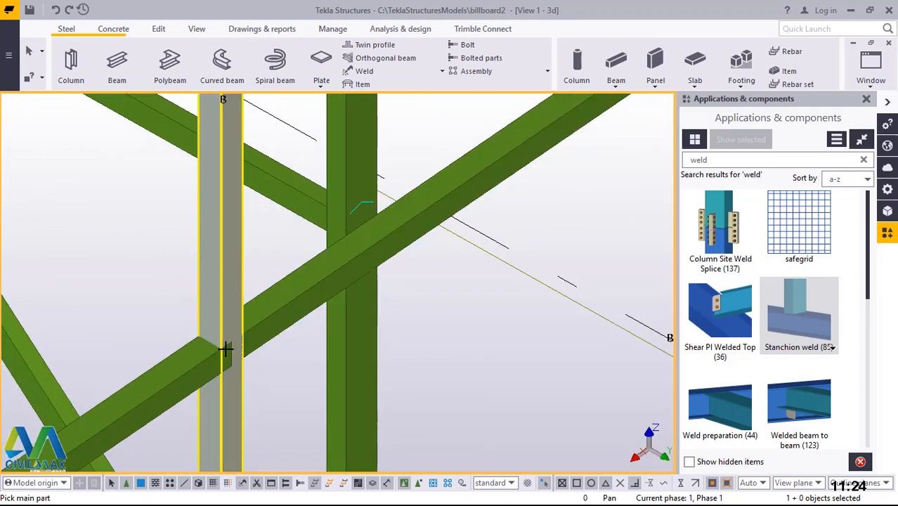
{"action": "left_click", "coordinate": [242, 307]}
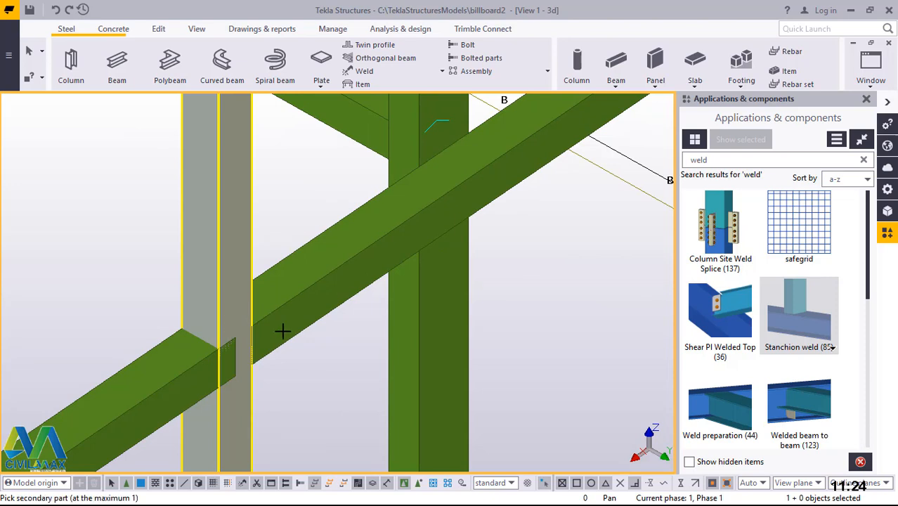
{"action": "left_click", "coordinate": [194, 389]}
{"action": "scroll", "coordinate": [357, 267], "scroll_direction": "down", "scroll_amount": 5}
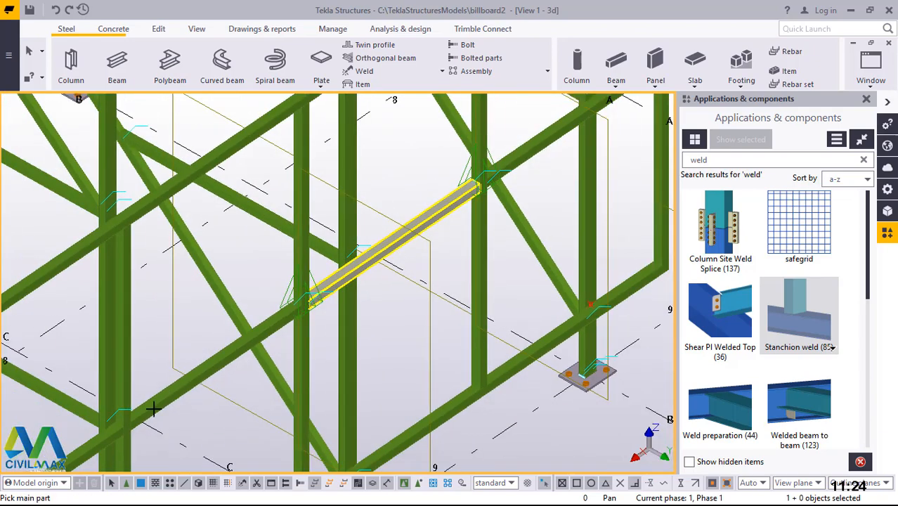
Weld the mid-height horizontal members on both sides to the frame vertical at grid D.
{"action": "scroll", "coordinate": [126, 422], "scroll_direction": "up", "scroll_amount": 5}
{"action": "left_click", "coordinate": [160, 345]}
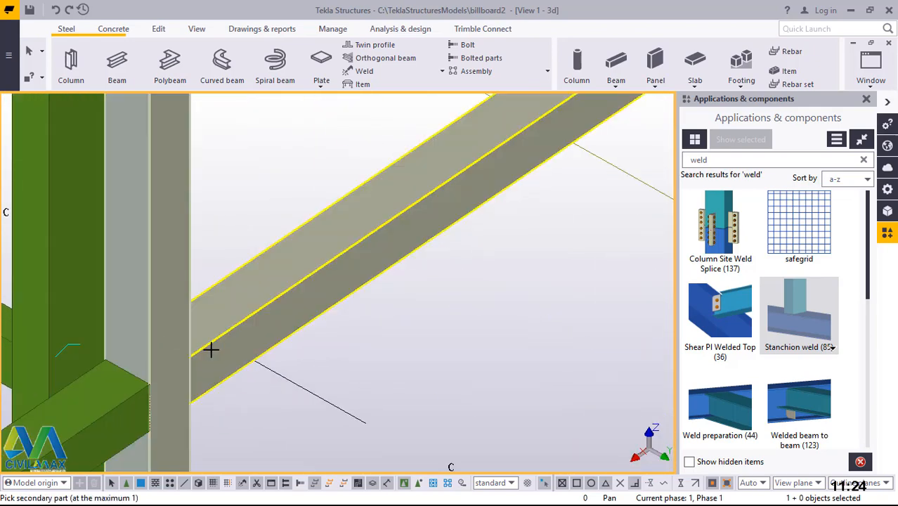
{"action": "left_click", "coordinate": [173, 342]}
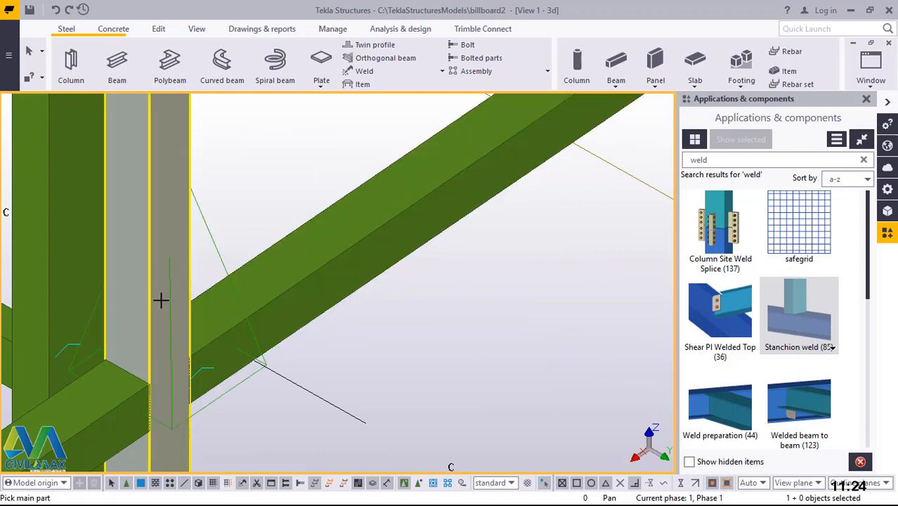
{"action": "left_click", "coordinate": [159, 275]}
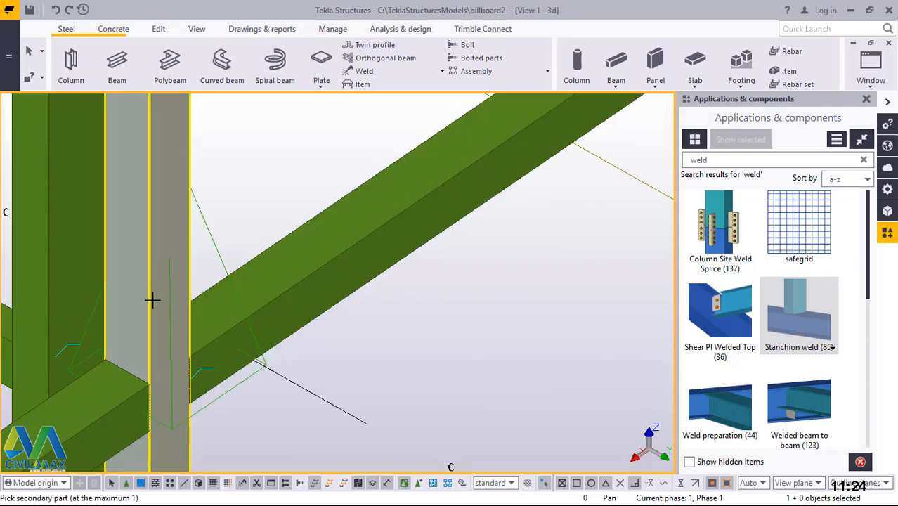
{"action": "scroll", "coordinate": [153, 297], "scroll_direction": "down", "scroll_amount": 3}
{"action": "scroll", "coordinate": [127, 391], "scroll_direction": "up", "scroll_amount": 3}
{"action": "scroll", "coordinate": [133, 376], "scroll_direction": "up", "scroll_amount": 2}
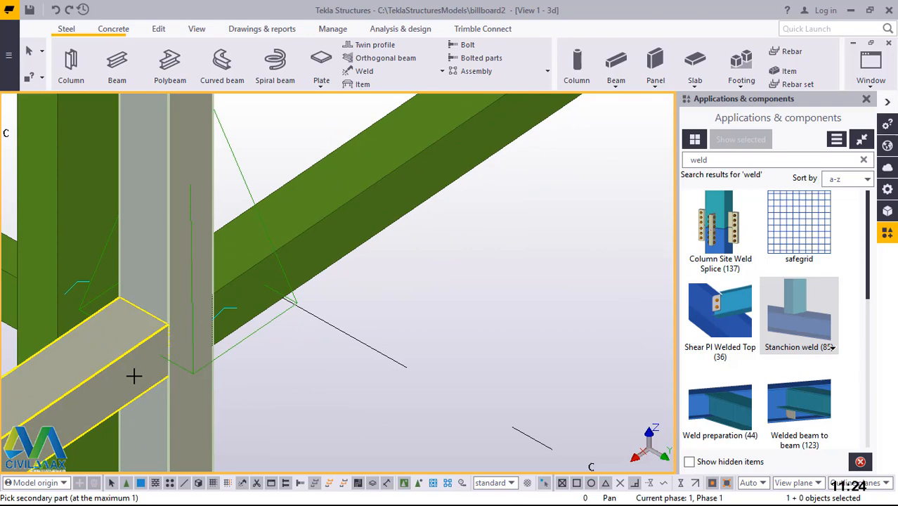
{"action": "left_click", "coordinate": [170, 360]}
{"action": "scroll", "coordinate": [353, 255], "scroll_direction": "down", "scroll_amount": 6}
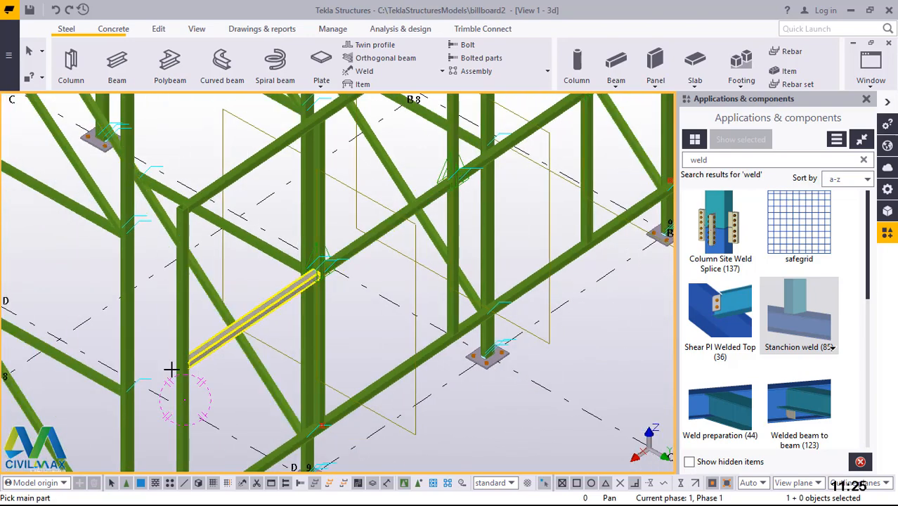
Weld the last mid-height horizontal member and the frame's top member to the end vertical beyond grid D.
{"action": "scroll", "coordinate": [169, 371], "scroll_direction": "up", "scroll_amount": 8}
{"action": "left_click", "coordinate": [224, 357]}
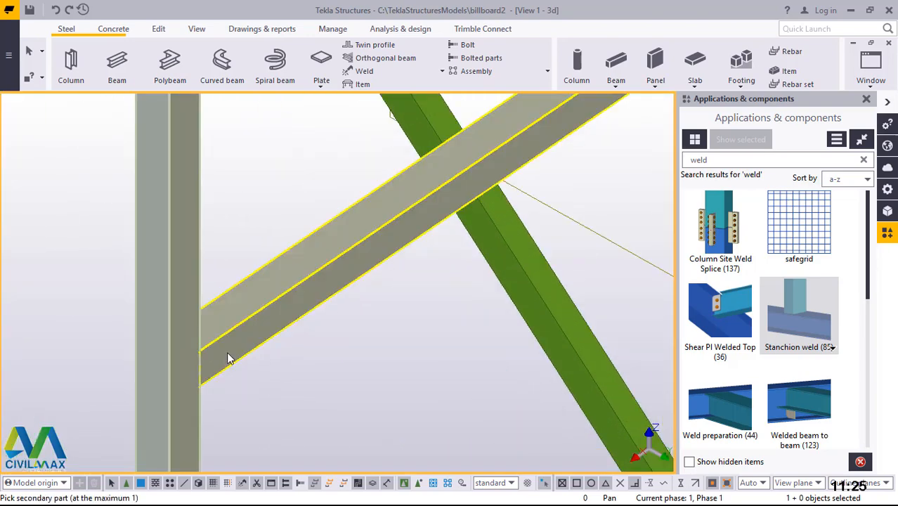
{"action": "left_click", "coordinate": [227, 359]}
{"action": "scroll", "coordinate": [227, 308], "scroll_direction": "down", "scroll_amount": 8}
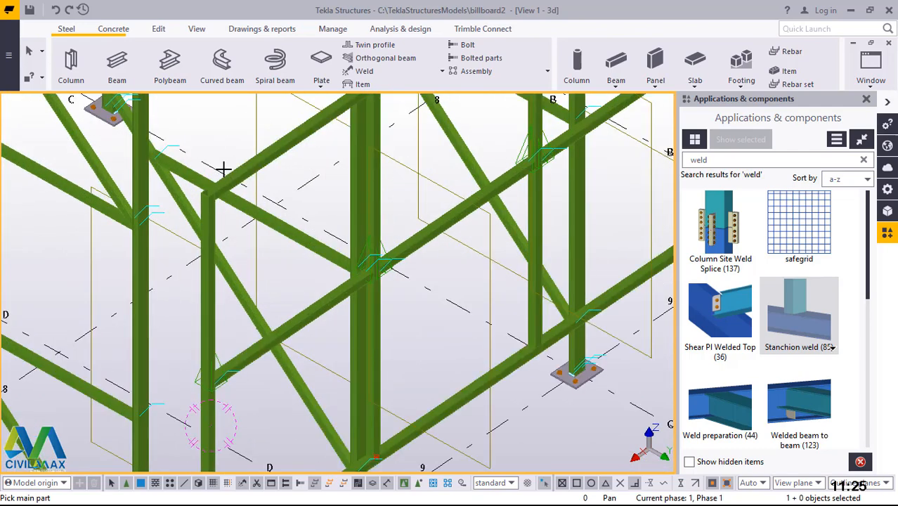
{"action": "scroll", "coordinate": [218, 180], "scroll_direction": "up", "scroll_amount": 6}
{"action": "left_click", "coordinate": [209, 218]}
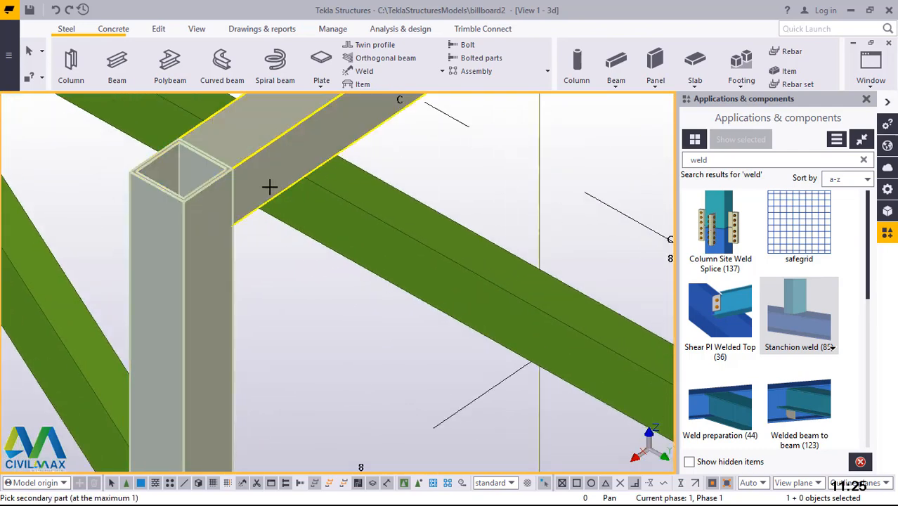
{"action": "scroll", "coordinate": [169, 291], "scroll_direction": "down", "scroll_amount": 2}
{"action": "left_click", "coordinate": [154, 313]}
{"action": "scroll", "coordinate": [151, 323], "scroll_direction": "down", "scroll_amount": 6}
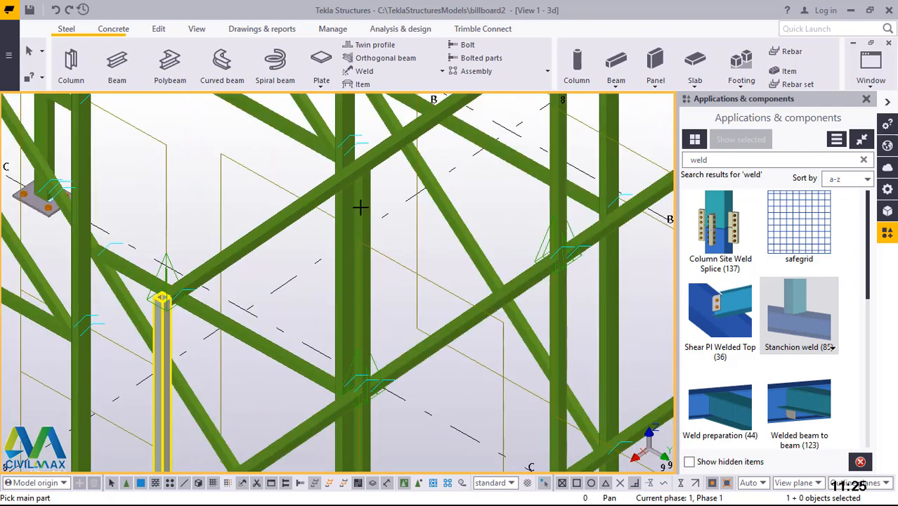
Weld the upper end of the frame vertical at grid D to the underside of the top member.
{"action": "scroll", "coordinate": [330, 193], "scroll_direction": "up", "scroll_amount": 8}
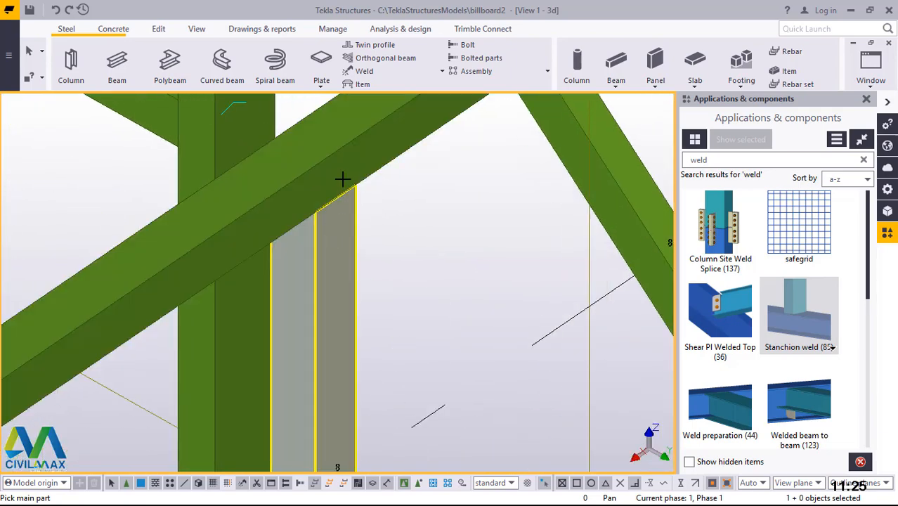
{"action": "left_click", "coordinate": [342, 179]}
{"action": "left_click", "coordinate": [340, 220]}
{"action": "scroll", "coordinate": [203, 286], "scroll_direction": "down", "scroll_amount": 3}
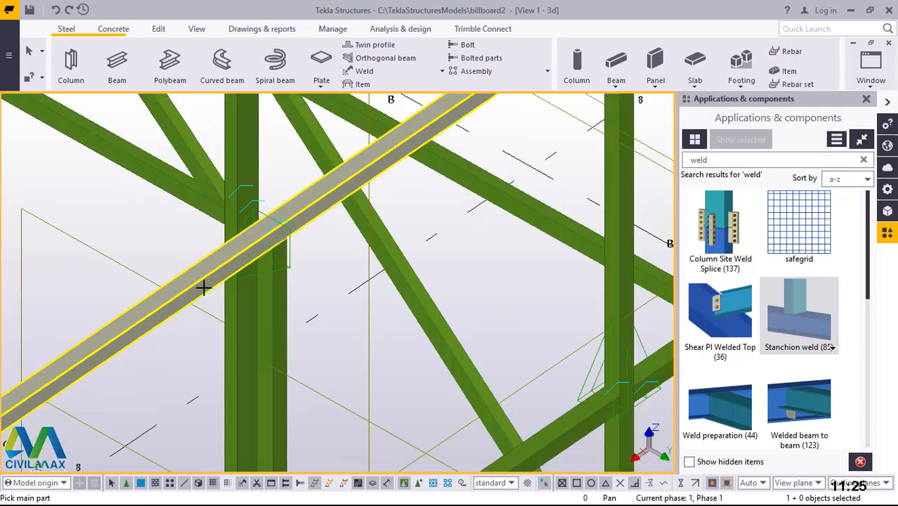
Weld the upper end of the middle vertical near grid C to the frame's top member.
{"action": "scroll", "coordinate": [373, 176], "scroll_direction": "down", "scroll_amount": 3}
{"action": "scroll", "coordinate": [407, 144], "scroll_direction": "up", "scroll_amount": 7}
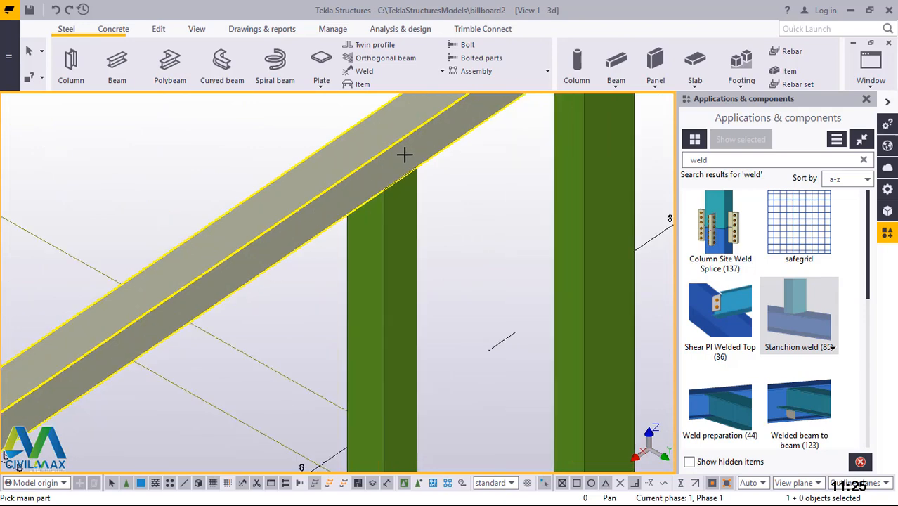
{"action": "left_click", "coordinate": [405, 154]}
{"action": "left_click", "coordinate": [410, 204]}
{"action": "scroll", "coordinate": [353, 231], "scroll_direction": "down", "scroll_amount": 3}
{"action": "scroll", "coordinate": [270, 265], "scroll_direction": "down", "scroll_amount": 3}
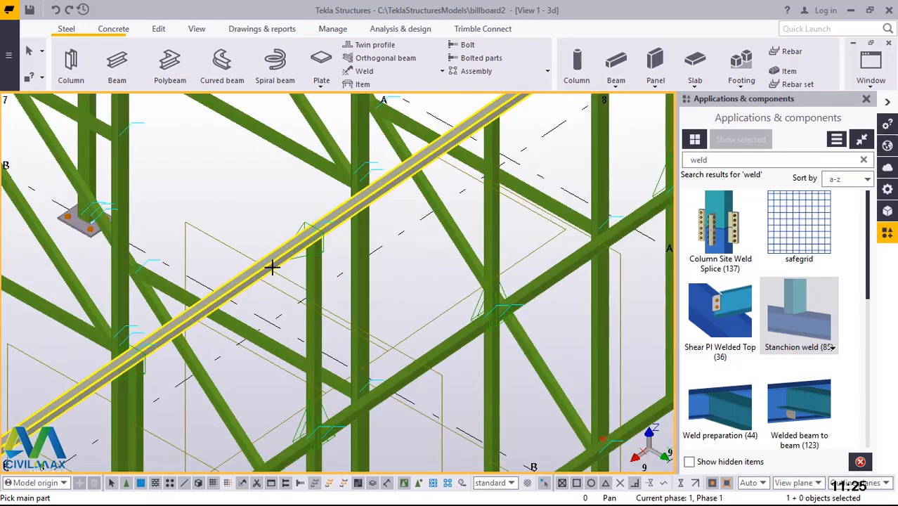
Weld the upper end of the vertical between grids B and C to the frame's top member.
{"action": "scroll", "coordinate": [271, 267], "scroll_direction": "down", "scroll_amount": 2}
{"action": "scroll", "coordinate": [457, 144], "scroll_direction": "up", "scroll_amount": 7}
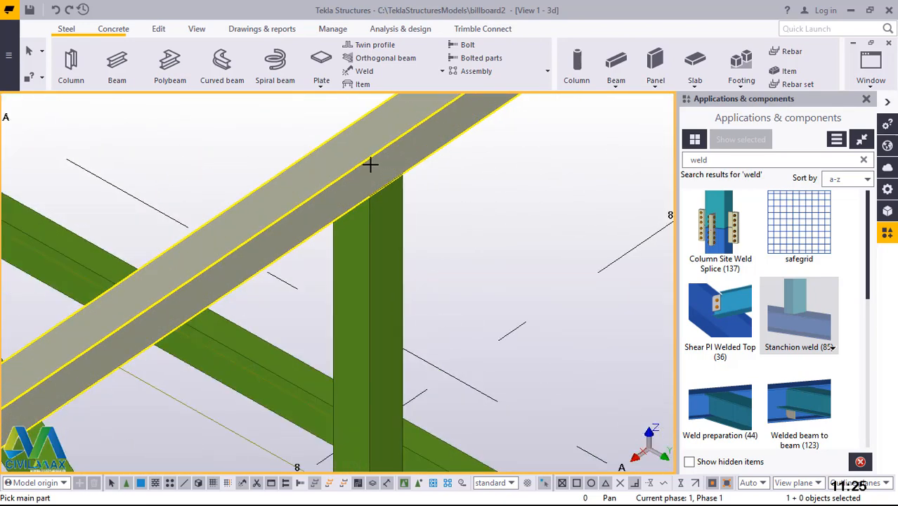
{"action": "scroll", "coordinate": [371, 164], "scroll_direction": "up", "scroll_amount": 4}
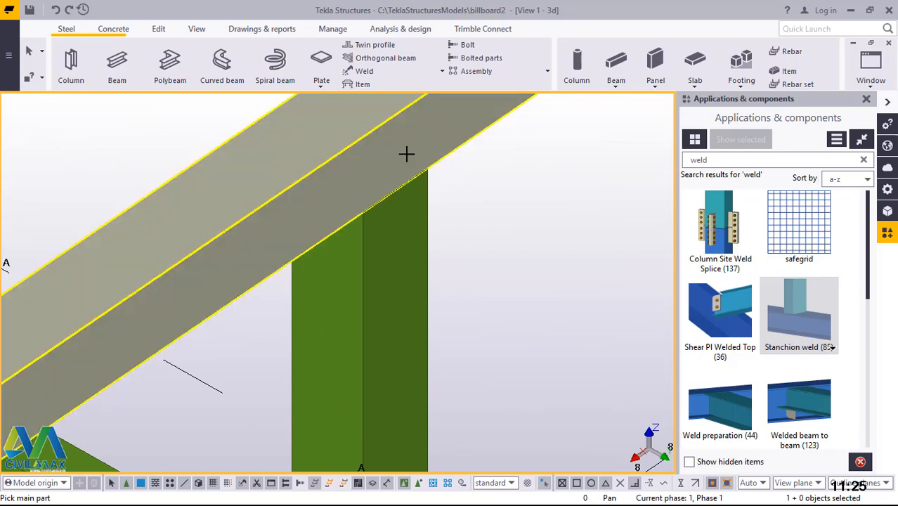
{"action": "left_click", "coordinate": [407, 153]}
{"action": "left_click", "coordinate": [413, 221]}
{"action": "scroll", "coordinate": [254, 275], "scroll_direction": "down", "scroll_amount": 5}
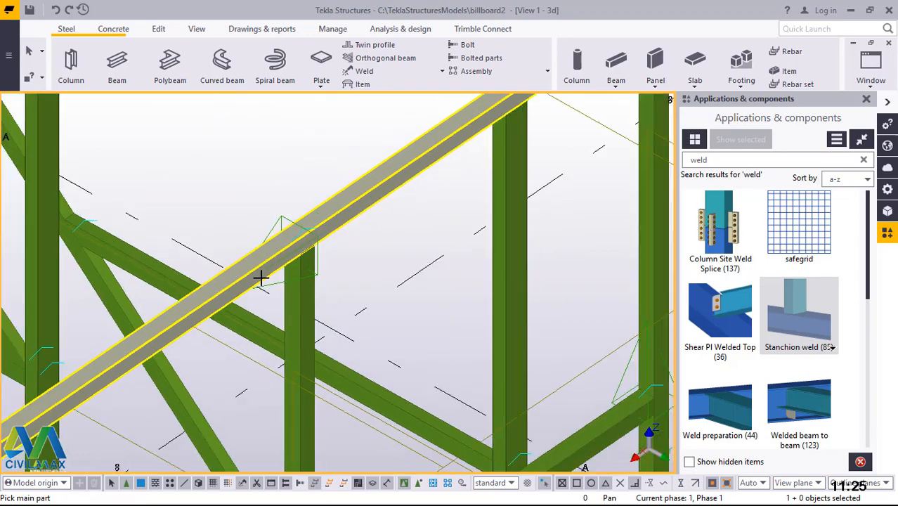
Weld the frame's top and bottom members to the end vertical beyond grid B at its upper and lower corners.
{"action": "scroll", "coordinate": [260, 279], "scroll_direction": "down", "scroll_amount": 3}
{"action": "scroll", "coordinate": [468, 134], "scroll_direction": "up", "scroll_amount": 7}
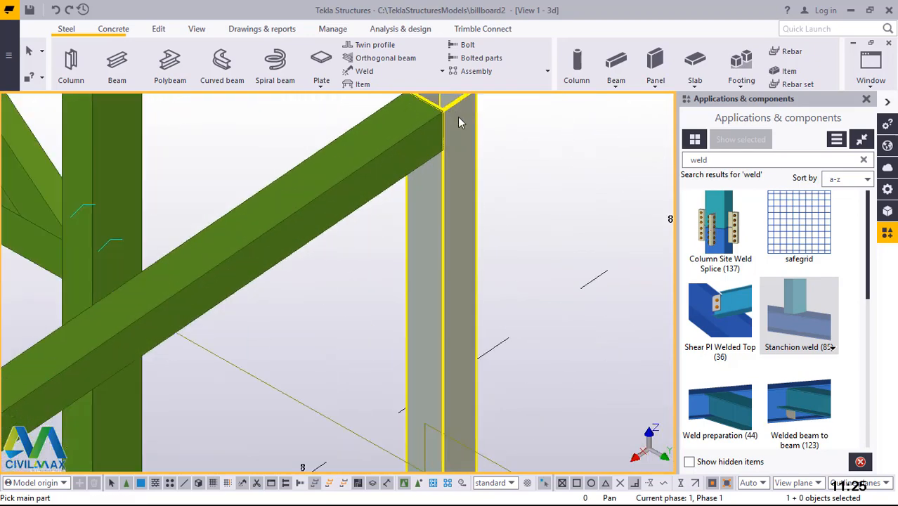
{"action": "scroll", "coordinate": [431, 134], "scroll_direction": "down", "scroll_amount": 4}
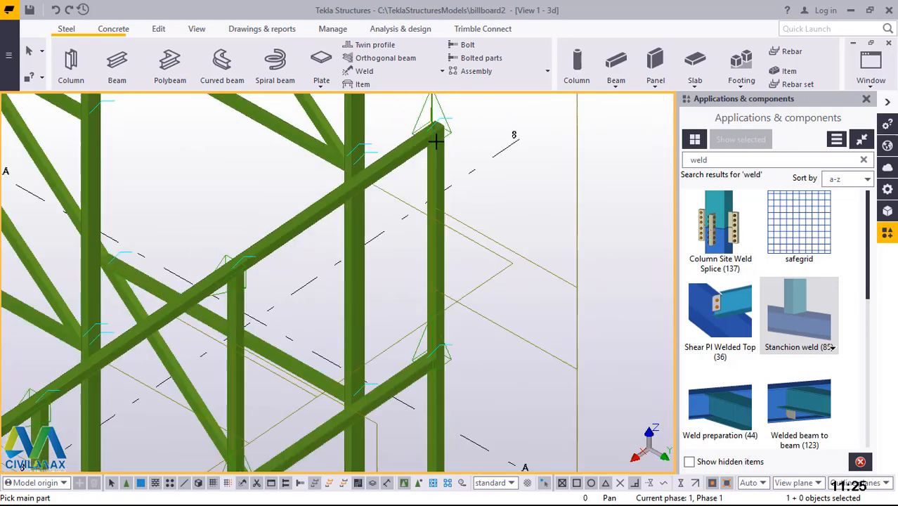
{"action": "scroll", "coordinate": [436, 142], "scroll_direction": "down", "scroll_amount": 4}
{"action": "scroll", "coordinate": [435, 317], "scroll_direction": "up", "scroll_amount": 7}
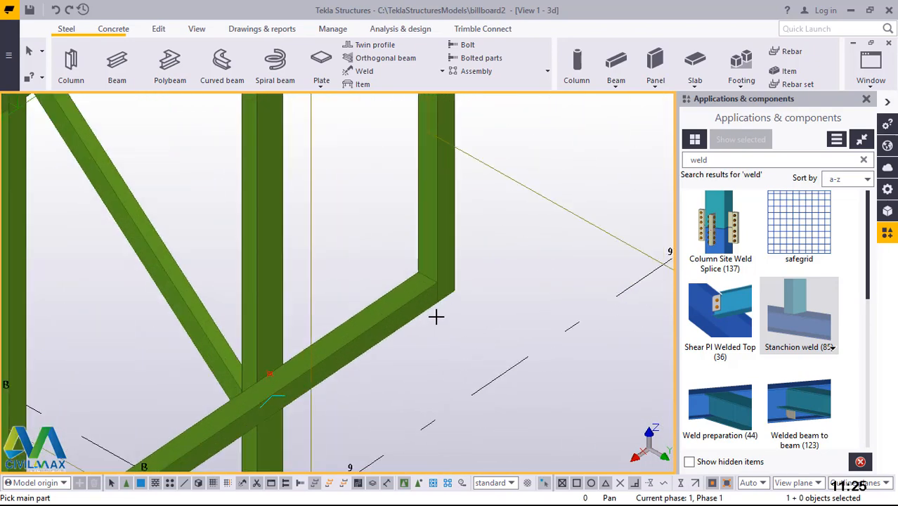
{"action": "scroll", "coordinate": [436, 318], "scroll_direction": "up", "scroll_amount": 3}
{"action": "left_click", "coordinate": [415, 281]}
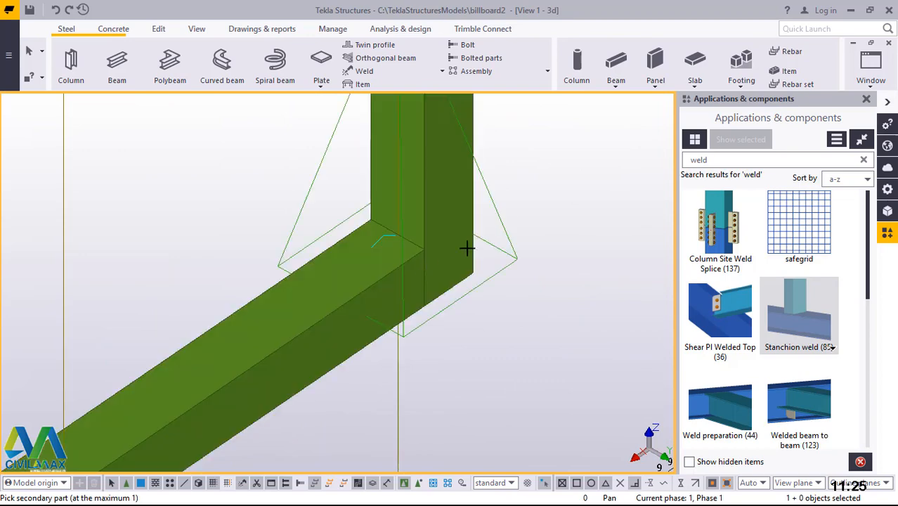
{"action": "left_click", "coordinate": [467, 248]}
{"action": "scroll", "coordinate": [507, 216], "scroll_direction": "down", "scroll_amount": 8}
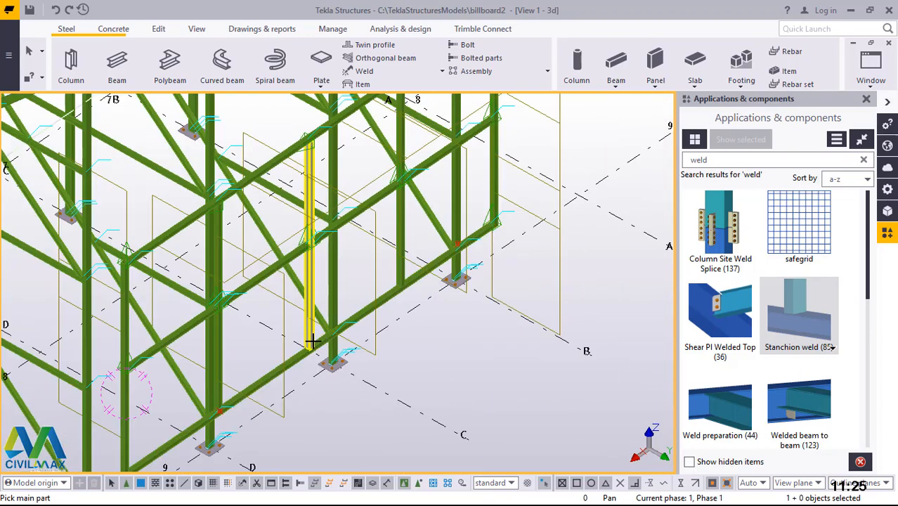
Weld the lower end of the vertical between grids B and C to the frame's bottom member.
{"action": "scroll", "coordinate": [311, 341], "scroll_direction": "up", "scroll_amount": 8}
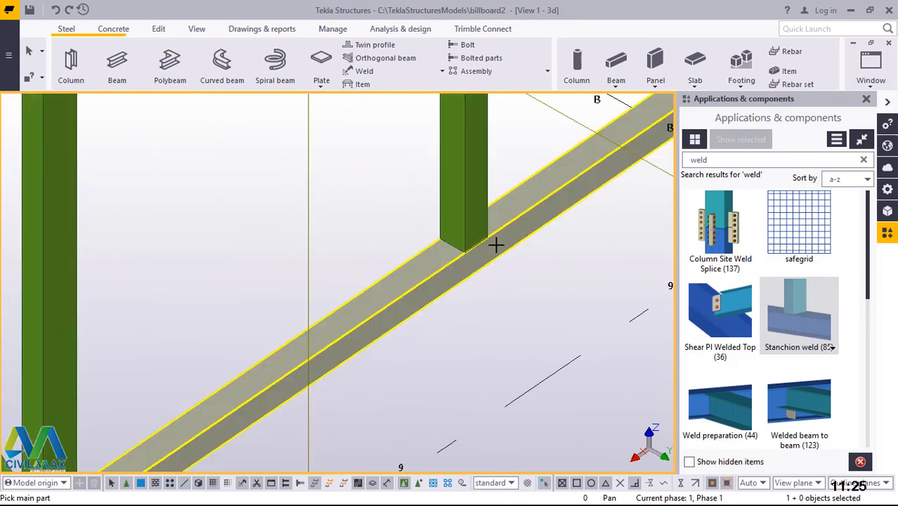
{"action": "left_click", "coordinate": [481, 195]}
{"action": "left_click", "coordinate": [480, 197]}
{"action": "scroll", "coordinate": [476, 191], "scroll_direction": "down", "scroll_amount": 6}
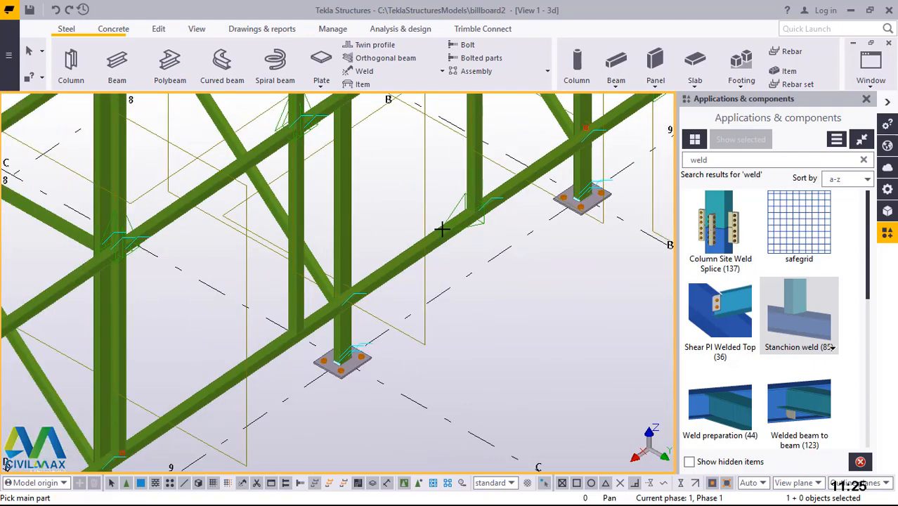
Weld the lower end of the middle vertical near grid C to the frame's bottom member.
{"action": "scroll", "coordinate": [345, 294], "scroll_direction": "up", "scroll_amount": 6}
{"action": "scroll", "coordinate": [318, 323], "scroll_direction": "up", "scroll_amount": 1}
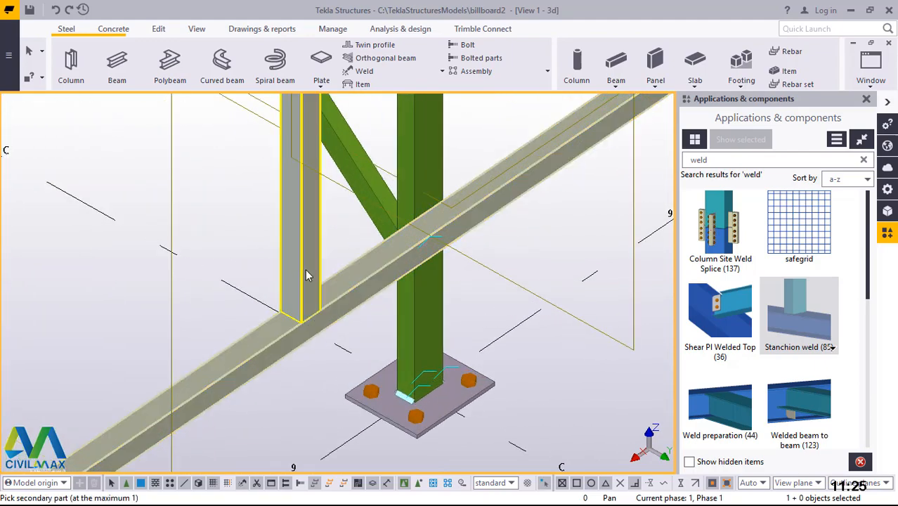
{"action": "scroll", "coordinate": [306, 276], "scroll_direction": "down", "scroll_amount": 2}
{"action": "left_click", "coordinate": [482, 196]}
{"action": "scroll", "coordinate": [482, 196], "scroll_direction": "down", "scroll_amount": 4}
{"action": "scroll", "coordinate": [327, 288], "scroll_direction": "up", "scroll_amount": 3}
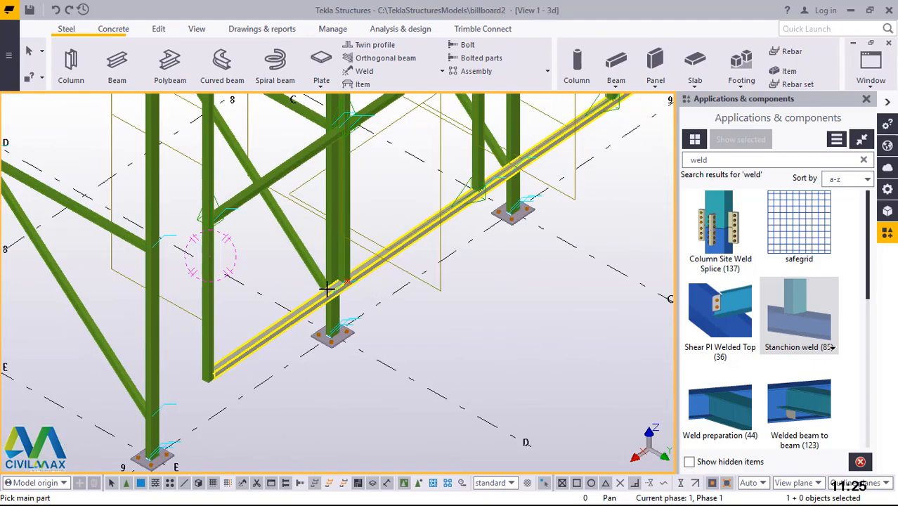
Weld the lower end of the vertical near grid D to the frame's bottom member.
{"action": "scroll", "coordinate": [327, 288], "scroll_direction": "up", "scroll_amount": 4}
{"action": "left_click", "coordinate": [367, 239]}
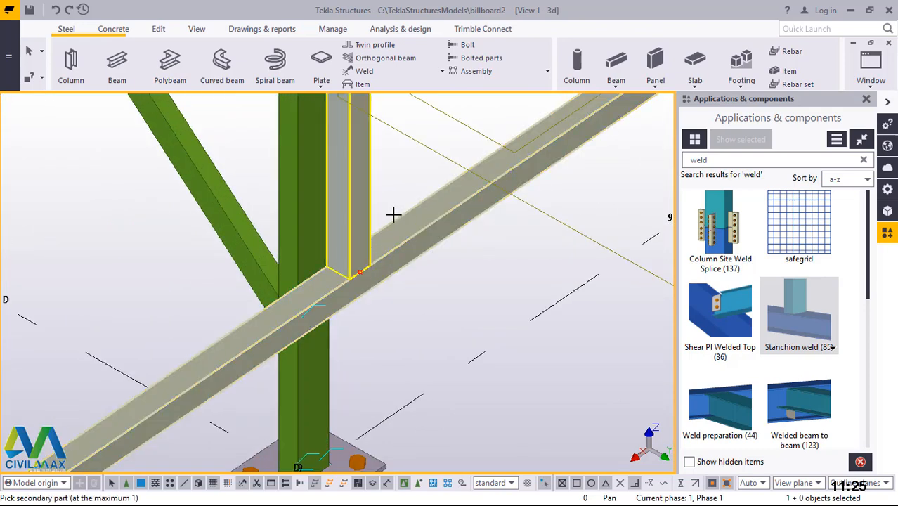
{"action": "left_click", "coordinate": [393, 214]}
{"action": "scroll", "coordinate": [395, 211], "scroll_direction": "down", "scroll_amount": 4}
{"action": "scroll", "coordinate": [244, 318], "scroll_direction": "up", "scroll_amount": 4}
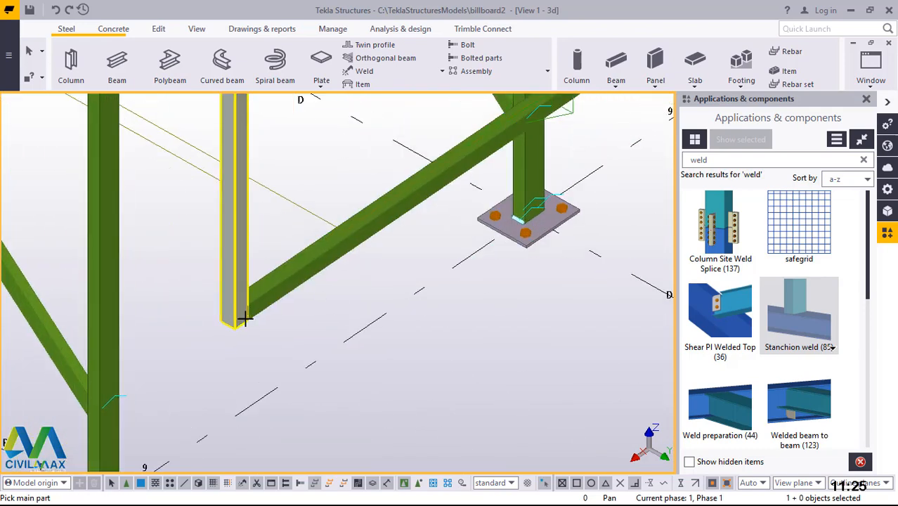
Weld the frame's bottom member to the end vertical near grid E at the lower corner and redraw the view.
{"action": "scroll", "coordinate": [244, 319], "scroll_direction": "up", "scroll_amount": 3}
{"action": "left_click", "coordinate": [241, 294]}
{"action": "left_click", "coordinate": [235, 298]}
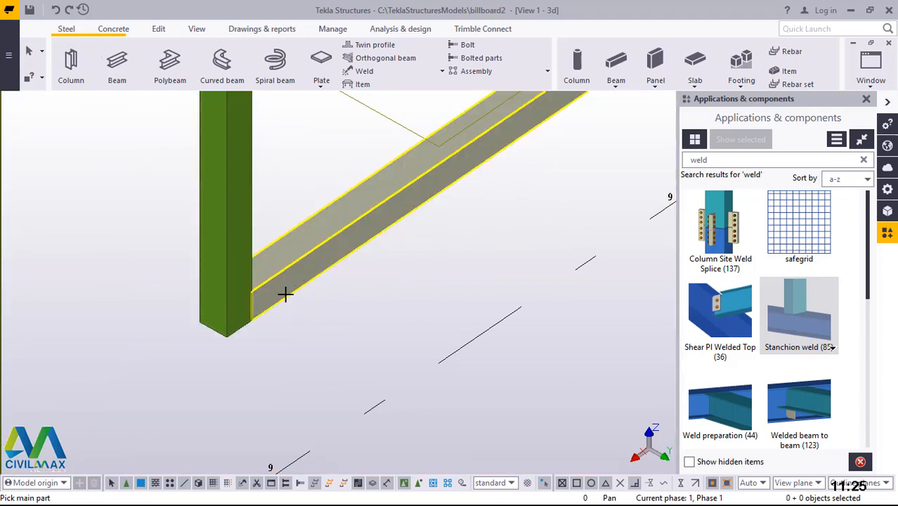
{"action": "scroll", "coordinate": [251, 298], "scroll_direction": "up", "scroll_amount": 2}
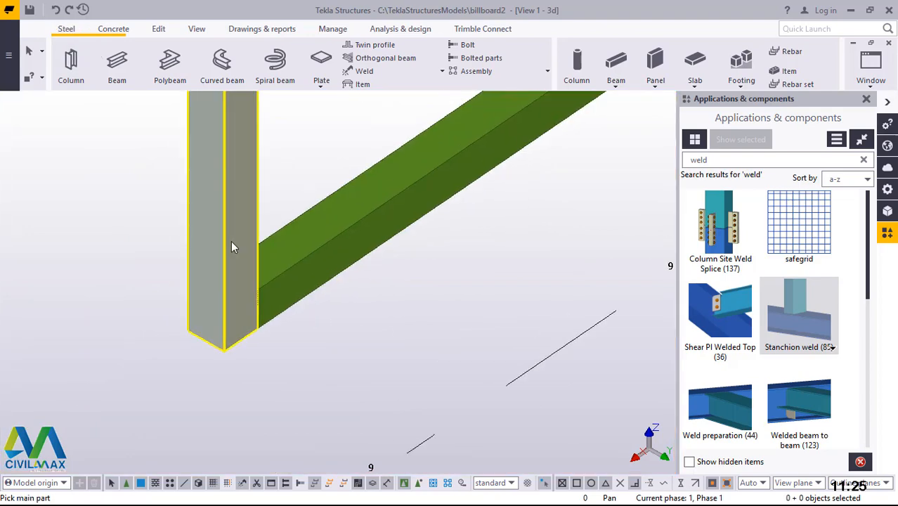
{"action": "left_click", "coordinate": [291, 286]}
{"action": "scroll", "coordinate": [261, 345], "scroll_direction": "down", "scroll_amount": 5}
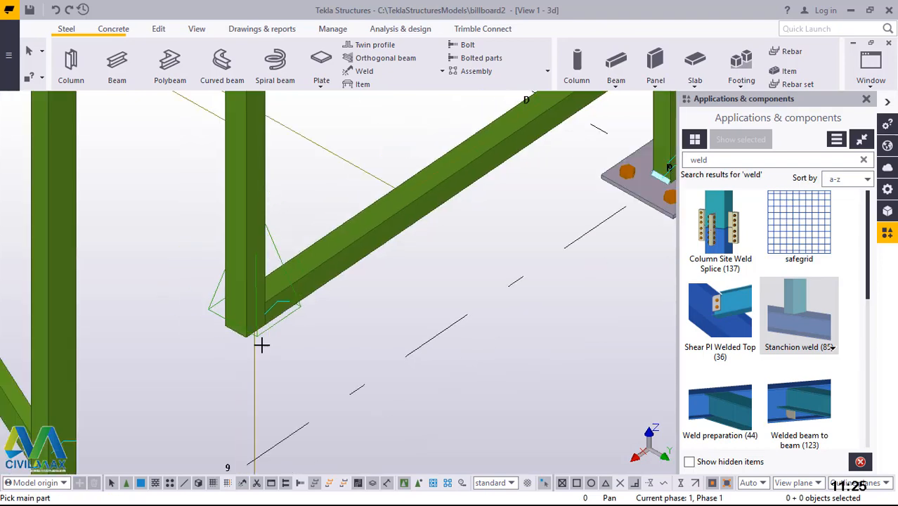
{"action": "scroll", "coordinate": [261, 345], "scroll_direction": "down", "scroll_amount": 4}
{"action": "scroll", "coordinate": [362, 200], "scroll_direction": "up", "scroll_amount": 2}
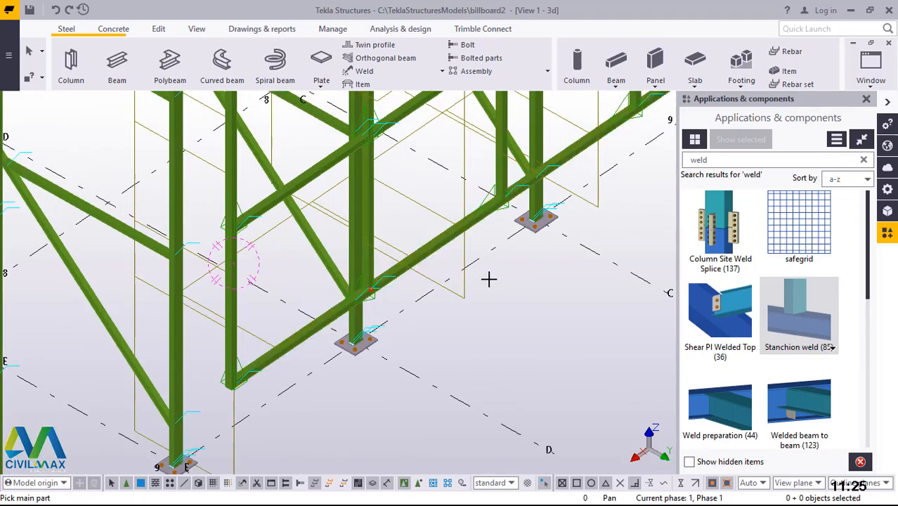
{"action": "right_click", "coordinate": [490, 280]}
{"action": "left_click", "coordinate": [526, 288]}
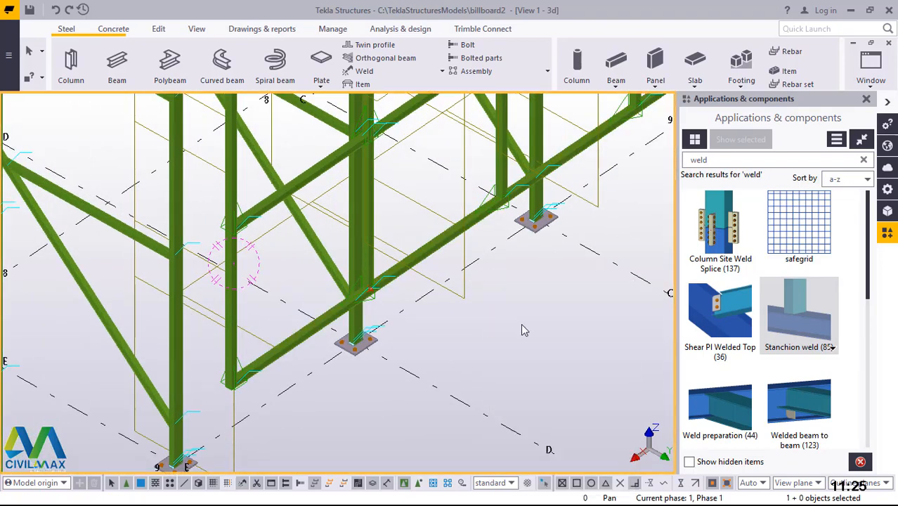
{"action": "right_click", "coordinate": [522, 330]}
{"action": "left_click", "coordinate": [541, 389]}
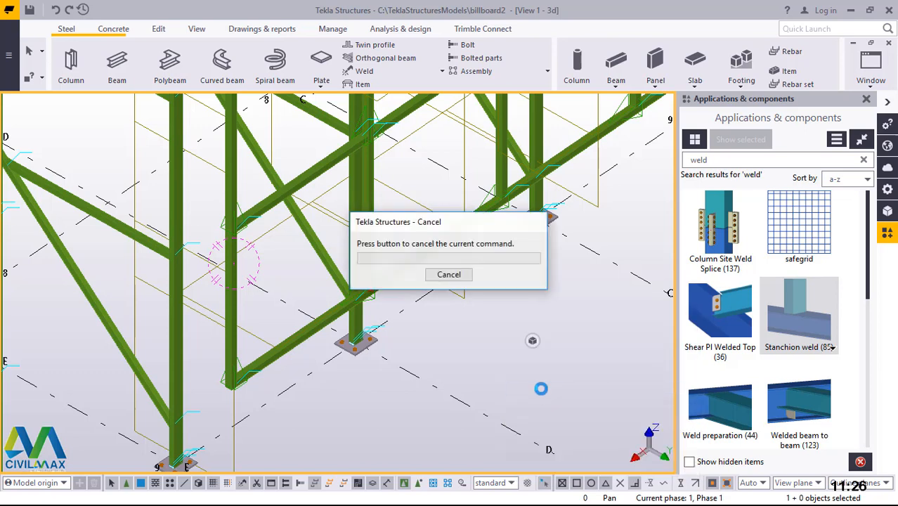
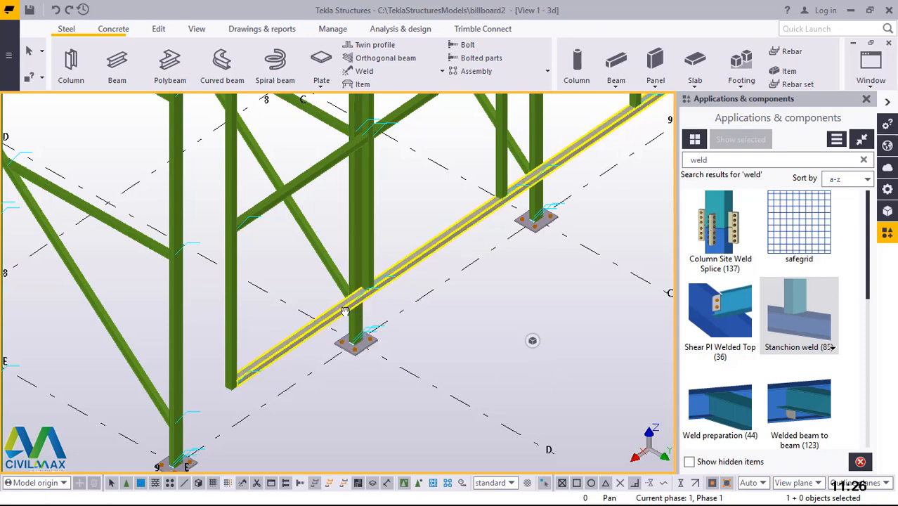
Select the whole frame assembly to check that all members are joined, and inspect the upper corner near grid E.
{"action": "middle_click_drag", "start_coordinate": [345, 311], "coordinate": [194, 307], "text": "ctrl"}
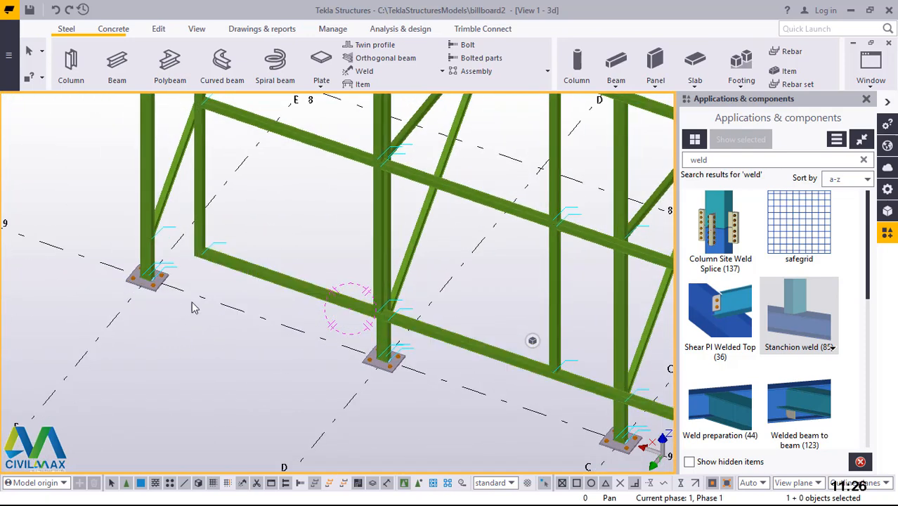
{"action": "scroll", "coordinate": [218, 286], "scroll_direction": "down", "scroll_amount": 2}
{"action": "middle_click_drag", "start_coordinate": [269, 284], "coordinate": [305, 318], "text": "ctrl"}
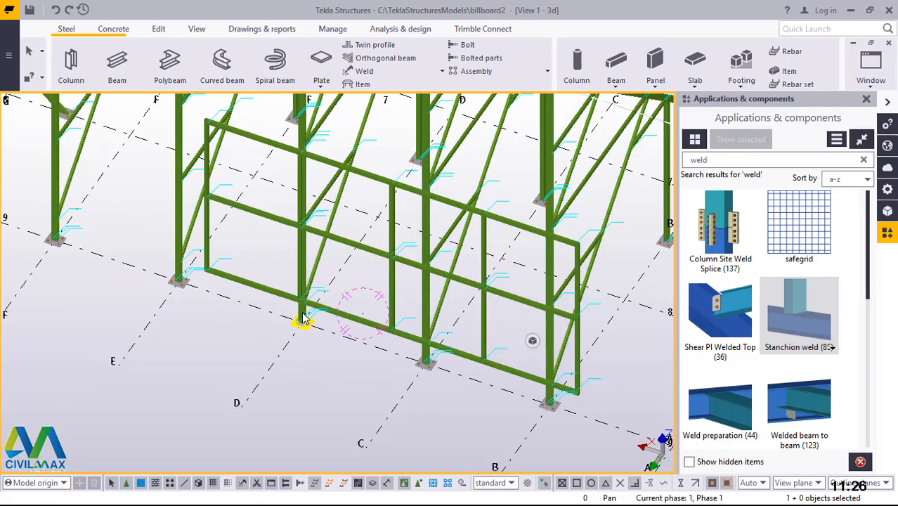
{"action": "left_click", "coordinate": [260, 294], "text": "alt"}
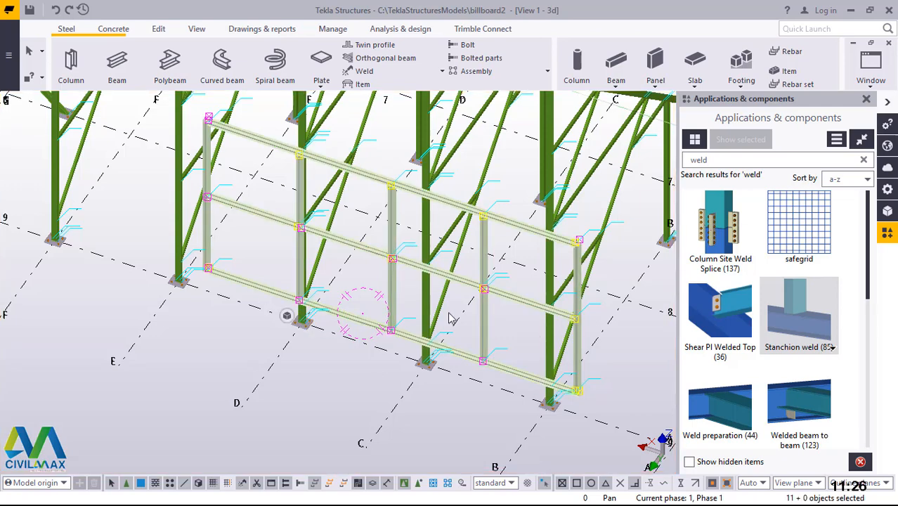
{"action": "scroll", "coordinate": [570, 349], "scroll_direction": "up", "scroll_amount": 2}
{"action": "scroll", "coordinate": [296, 173], "scroll_direction": "up", "scroll_amount": 4}
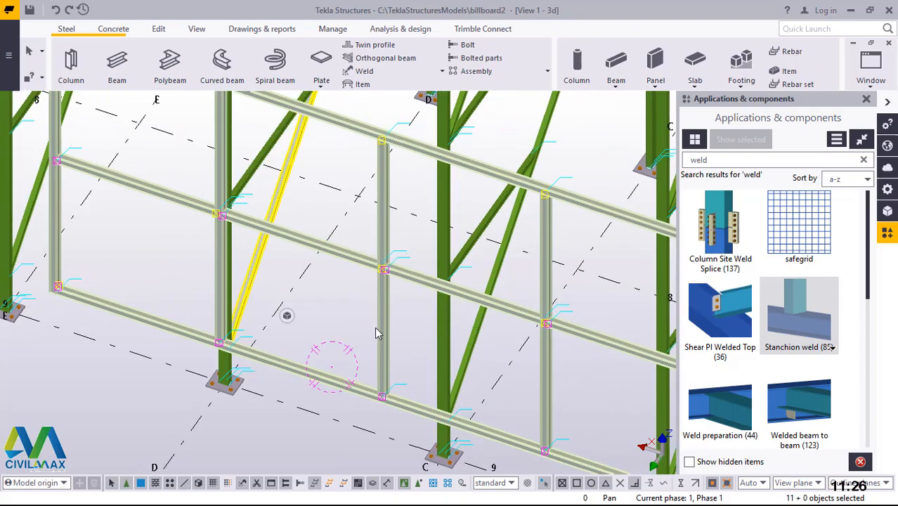
{"action": "scroll", "coordinate": [377, 328], "scroll_direction": "down", "scroll_amount": 7}
{"action": "scroll", "coordinate": [281, 189], "scroll_direction": "up", "scroll_amount": 3}
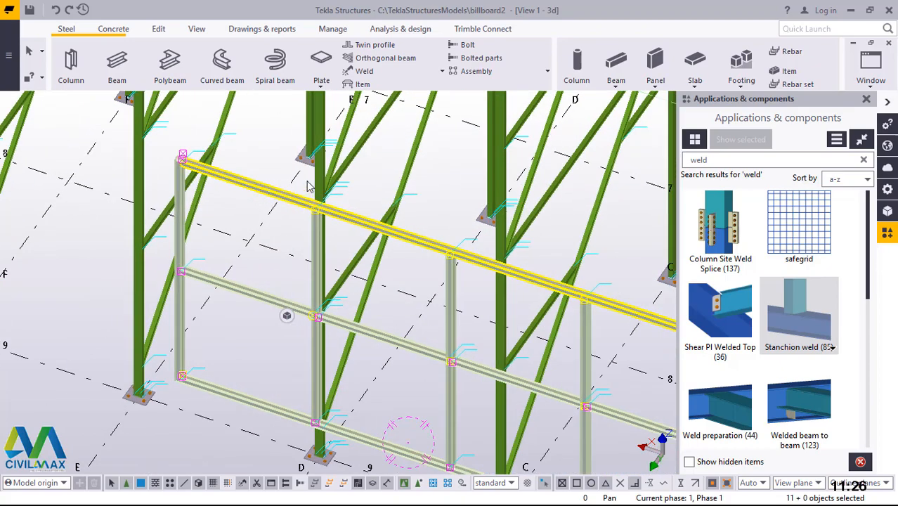
{"action": "scroll", "coordinate": [341, 361], "scroll_direction": "down", "scroll_amount": 3}
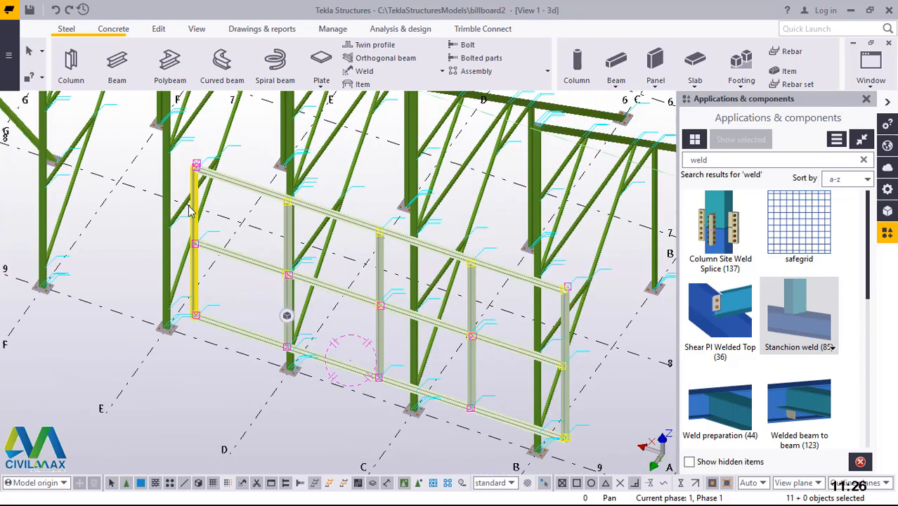
{"action": "scroll", "coordinate": [187, 160], "scroll_direction": "up", "scroll_amount": 4}
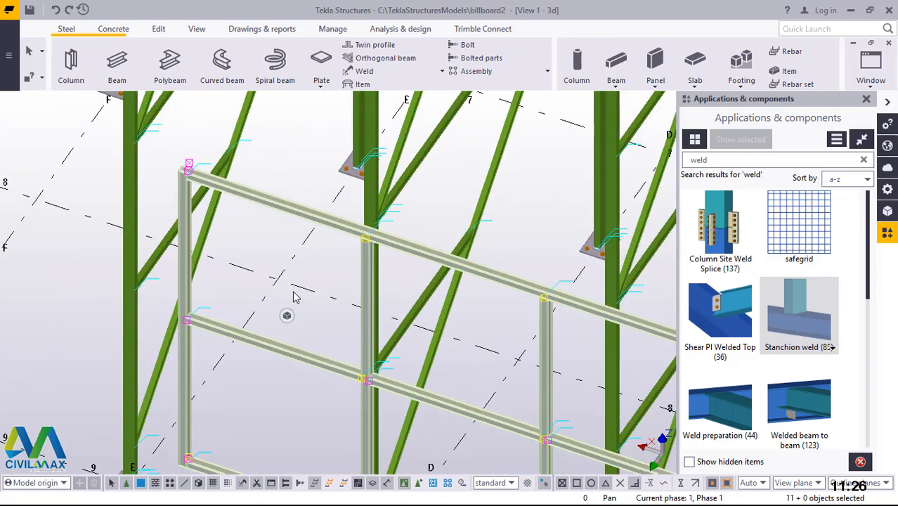
{"action": "left_click", "coordinate": [266, 242]}
{"action": "scroll", "coordinate": [187, 190], "scroll_direction": "up", "scroll_amount": 5}
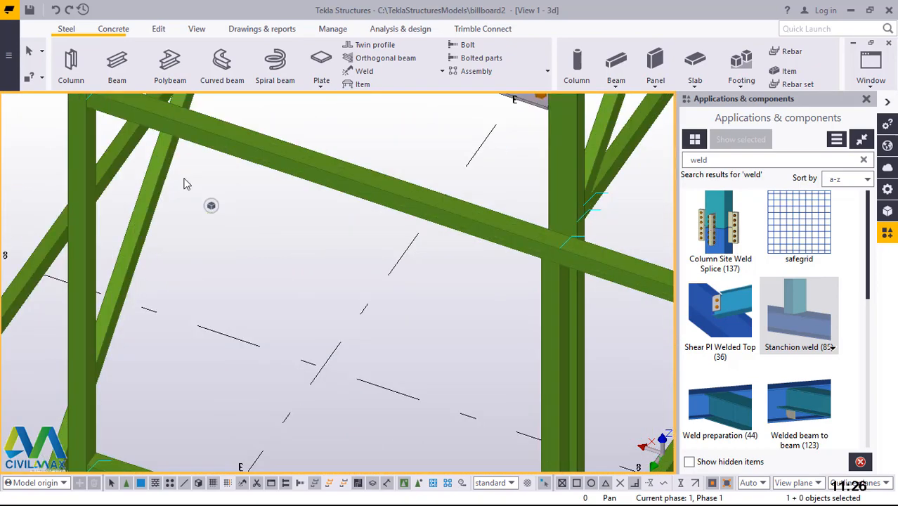
{"action": "scroll", "coordinate": [408, 309], "scroll_direction": "down", "scroll_amount": 4}
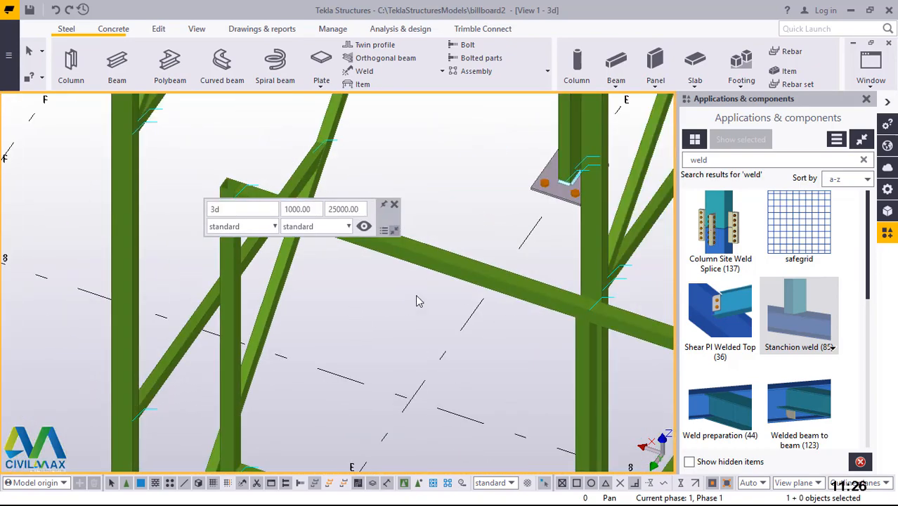
{"action": "left_click", "coordinate": [396, 206]}
{"action": "scroll", "coordinate": [235, 201], "scroll_direction": "up", "scroll_amount": 4}
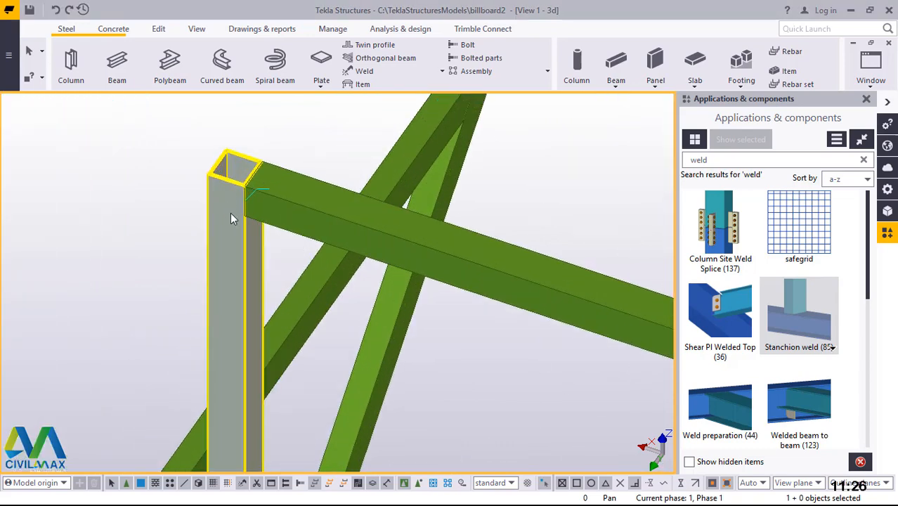
{"action": "middle_click_drag", "start_coordinate": [235, 220], "coordinate": [294, 242], "text": "ctrl"}
{"action": "scroll", "coordinate": [295, 246], "scroll_direction": "down", "scroll_amount": 10}
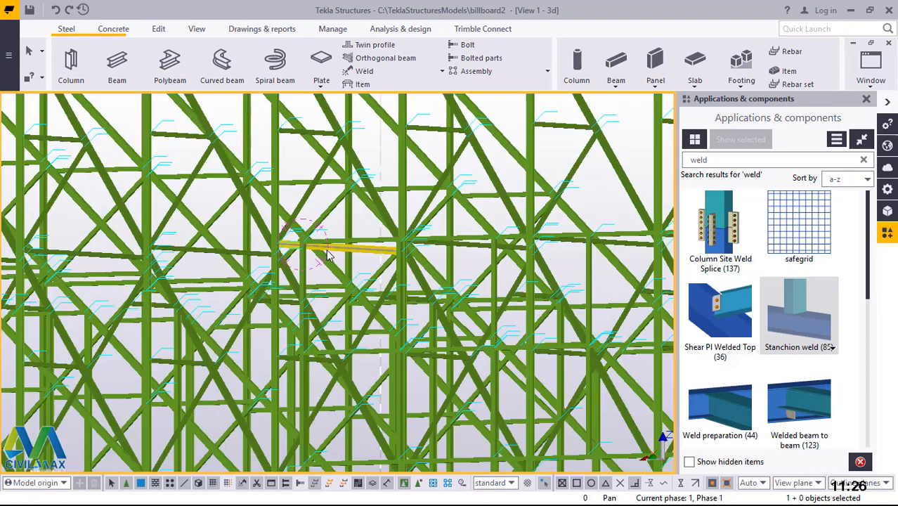
Model a diagonal beam from the middle member's joint with the end vertical near grid E to the top member's underside at the vertical near grid D.
{"action": "scroll", "coordinate": [330, 278], "scroll_direction": "up", "scroll_amount": 10}
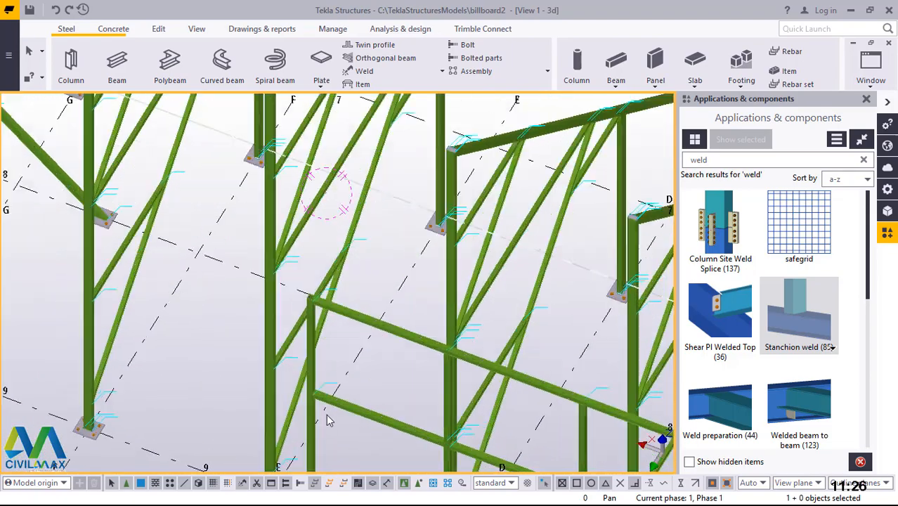
{"action": "scroll", "coordinate": [323, 387], "scroll_direction": "up", "scroll_amount": 10}
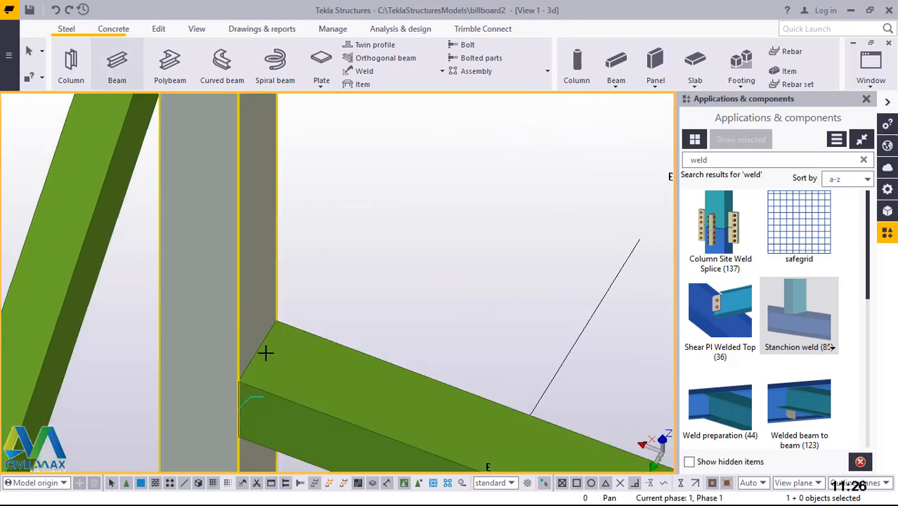
{"action": "scroll", "coordinate": [265, 351], "scroll_direction": "up", "scroll_amount": 5}
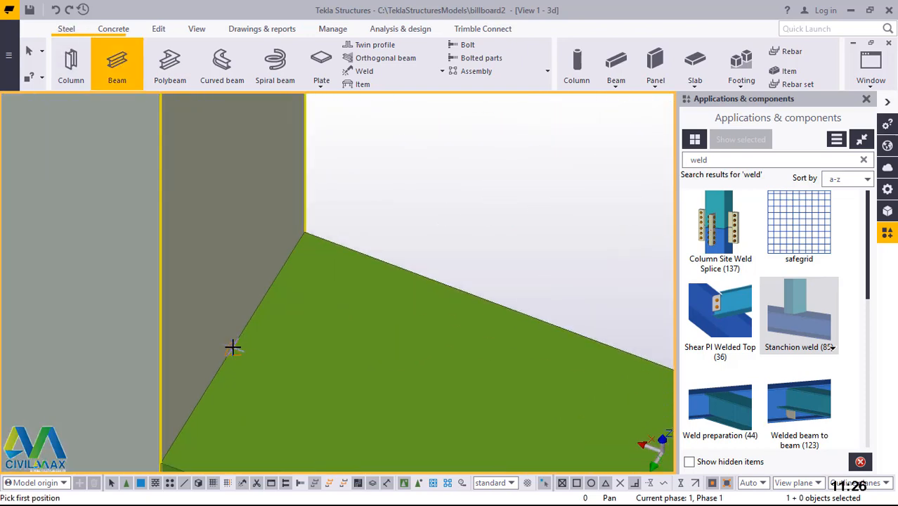
{"action": "scroll", "coordinate": [232, 347], "scroll_direction": "up", "scroll_amount": 4}
{"action": "left_click", "coordinate": [232, 344]}
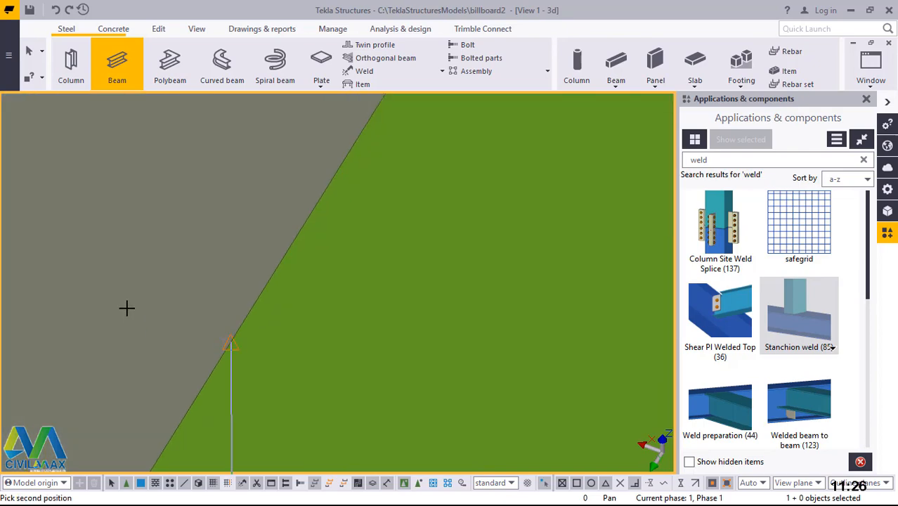
{"action": "scroll", "coordinate": [142, 307], "scroll_direction": "down", "scroll_amount": 5}
{"action": "scroll", "coordinate": [143, 307], "scroll_direction": "down", "scroll_amount": 8}
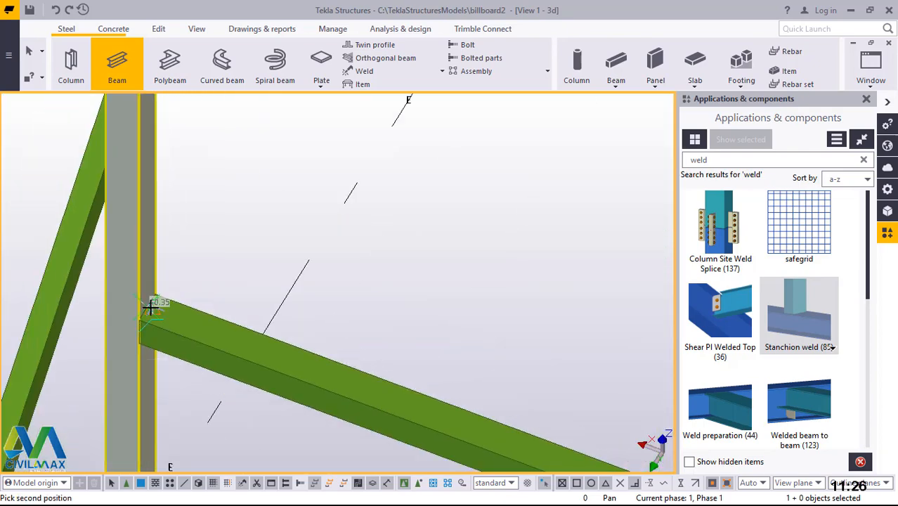
{"action": "scroll", "coordinate": [325, 288], "scroll_direction": "up", "scroll_amount": 6}
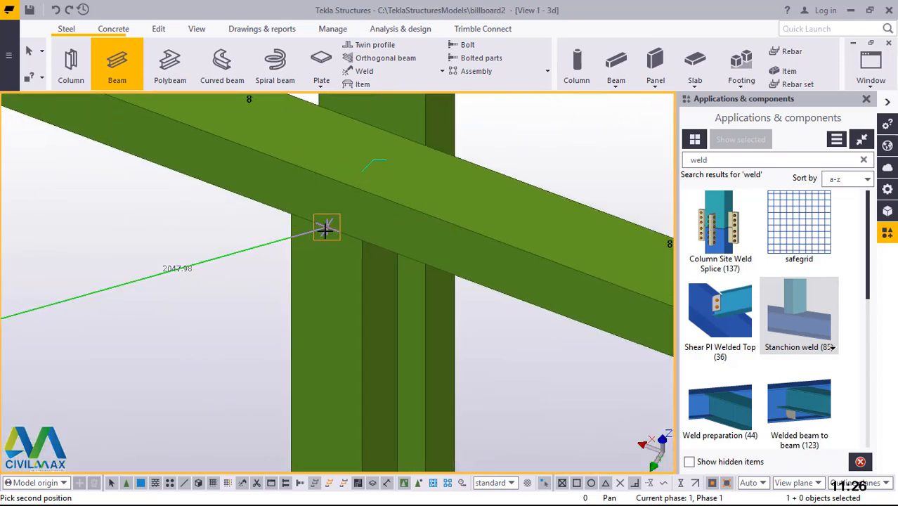
{"action": "scroll", "coordinate": [326, 229], "scroll_direction": "up", "scroll_amount": 3}
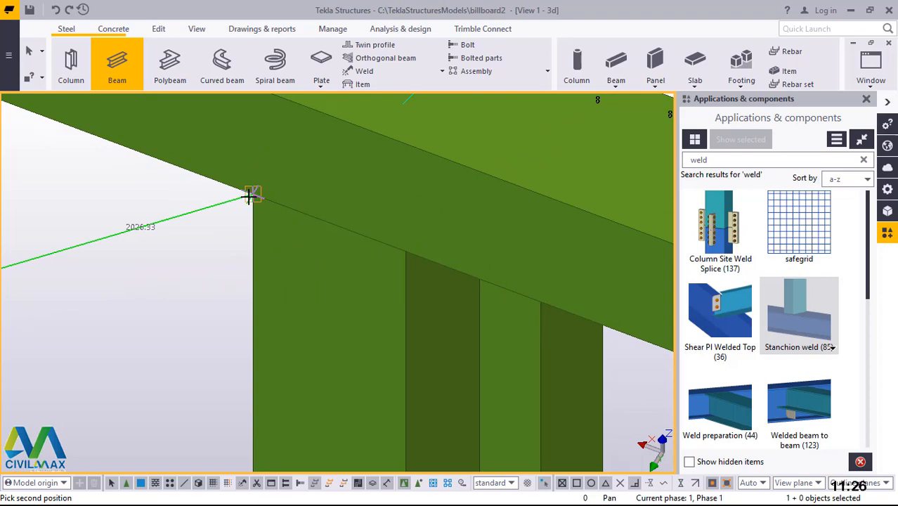
{"action": "middle_click_drag", "start_coordinate": [250, 197], "coordinate": [428, 33], "text": "ctrl"}
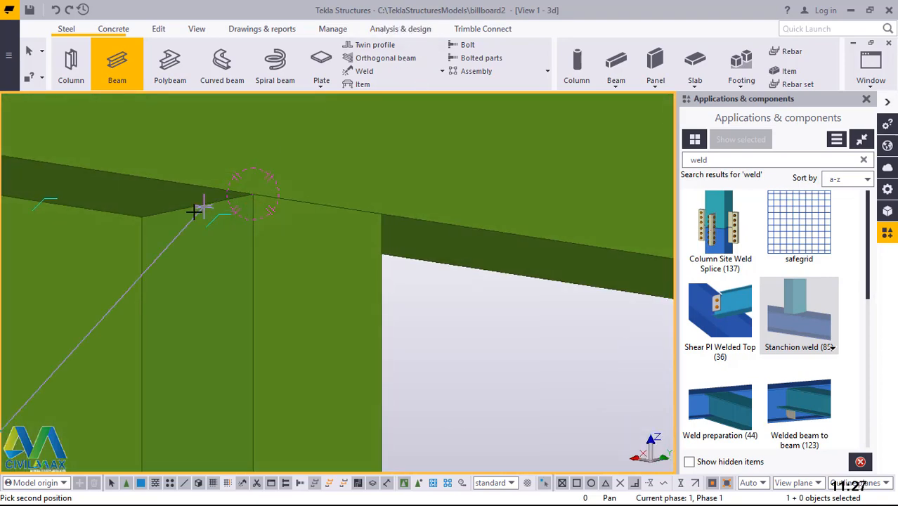
{"action": "scroll", "coordinate": [193, 211], "scroll_direction": "up", "scroll_amount": 2}
{"action": "scroll", "coordinate": [191, 211], "scroll_direction": "up", "scroll_amount": 3}
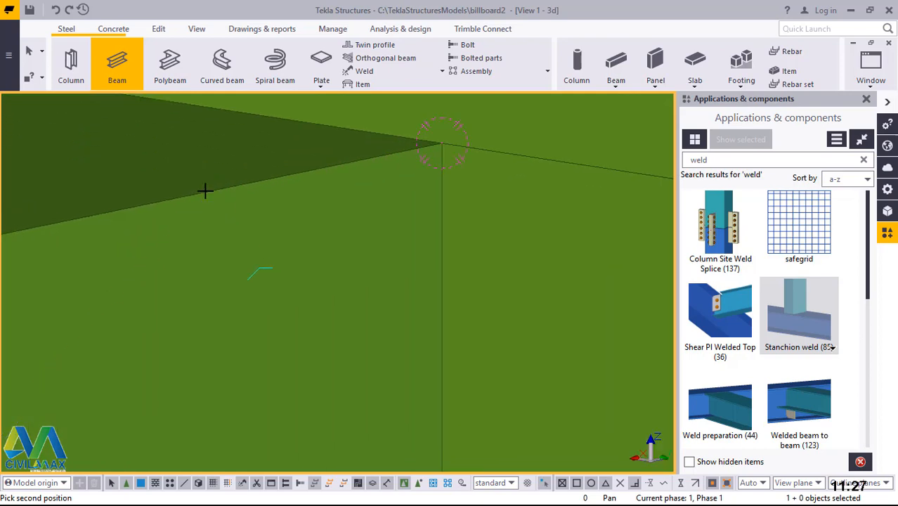
{"action": "left_click", "coordinate": [211, 191]}
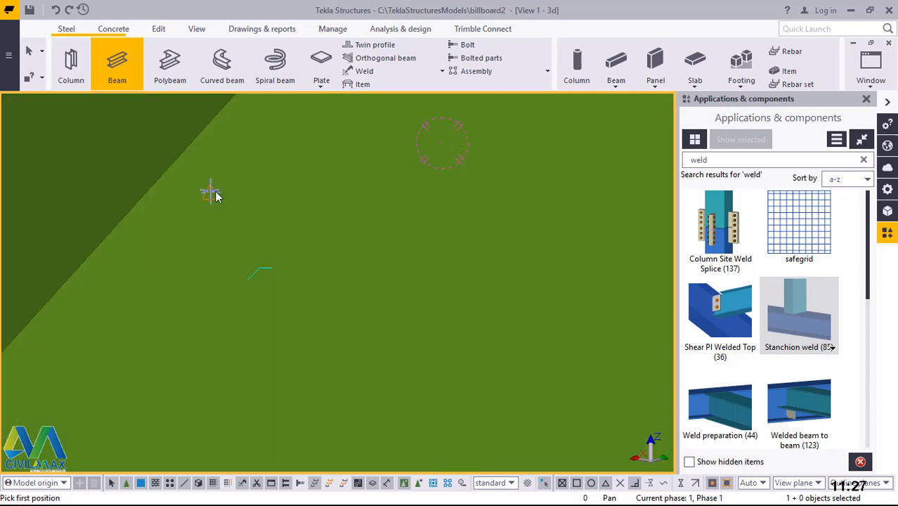
{"action": "right_click", "coordinate": [211, 190]}
{"action": "left_click", "coordinate": [243, 199]}
Set the new diagonal beam's position to Middle on plane and Behind at depth.
{"action": "scroll", "coordinate": [275, 243], "scroll_direction": "down", "scroll_amount": 5}
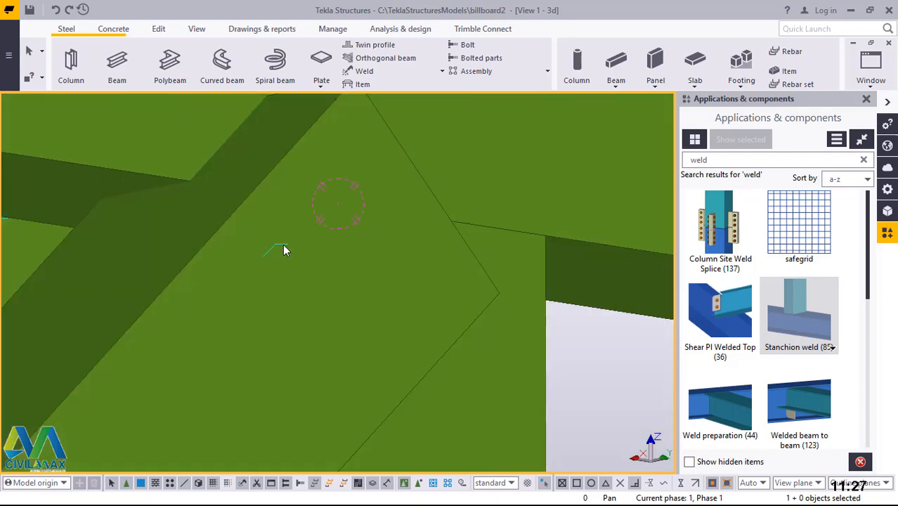
{"action": "scroll", "coordinate": [320, 246], "scroll_direction": "down", "scroll_amount": 4}
{"action": "scroll", "coordinate": [264, 236], "scroll_direction": "up", "scroll_amount": 5}
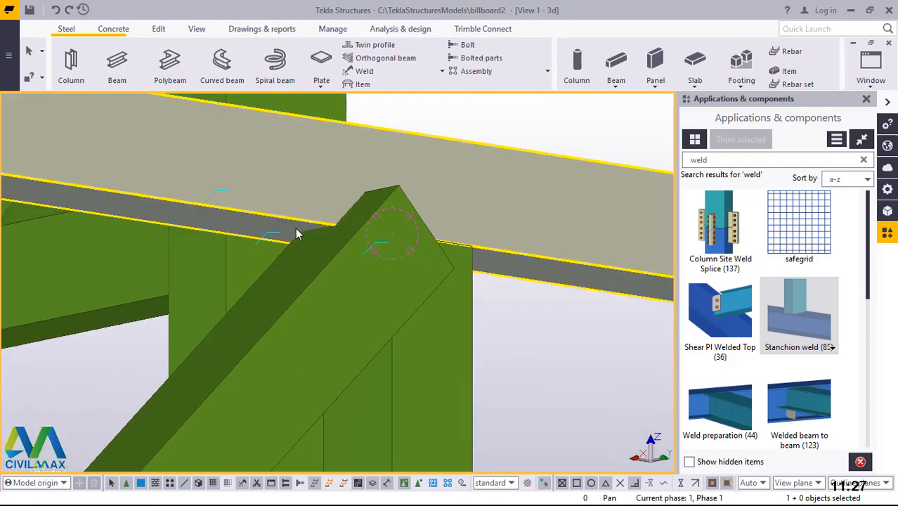
{"action": "scroll", "coordinate": [404, 291], "scroll_direction": "up", "scroll_amount": 1}
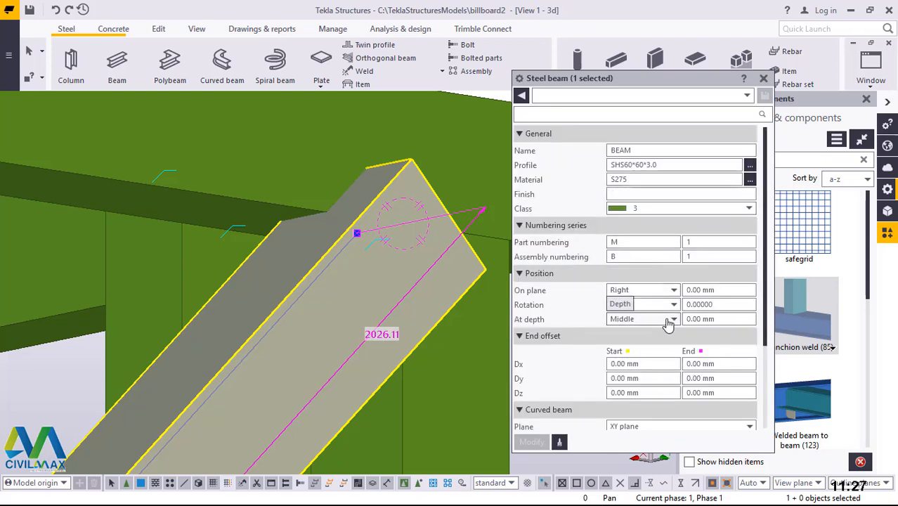
{"action": "left_click", "coordinate": [670, 322]}
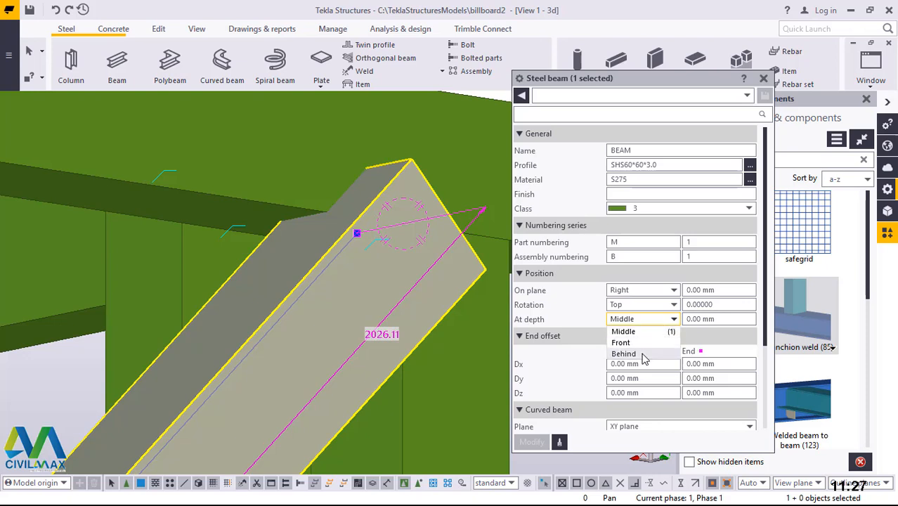
{"action": "left_click", "coordinate": [644, 356]}
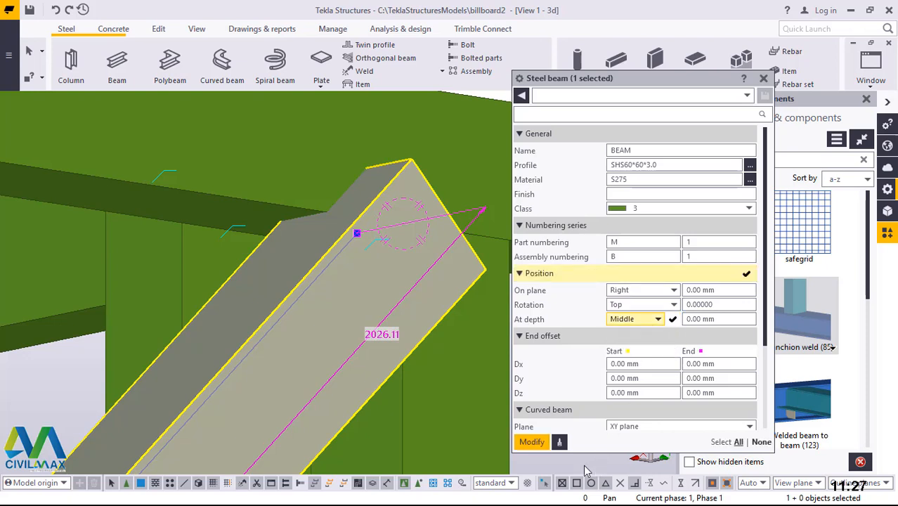
{"action": "left_click", "coordinate": [533, 443]}
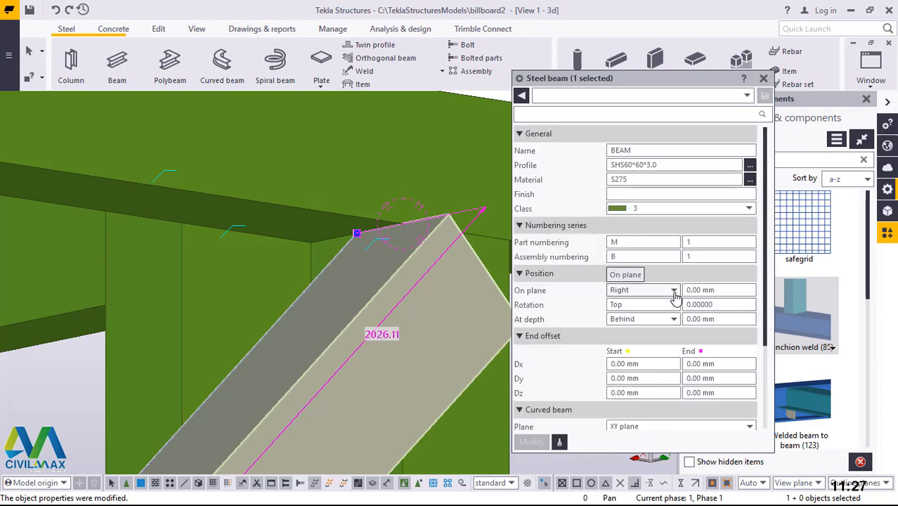
{"action": "left_click", "coordinate": [674, 294]}
{"action": "left_click", "coordinate": [622, 299]}
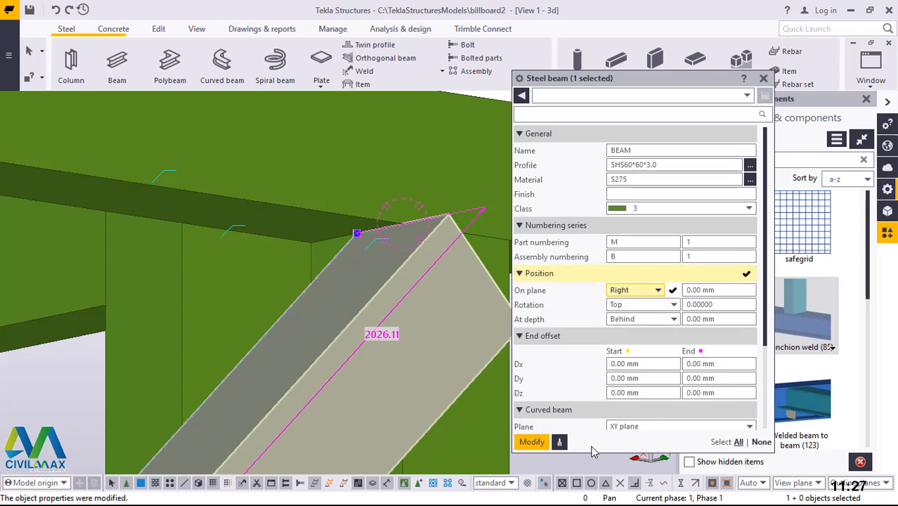
{"action": "left_click", "coordinate": [530, 441]}
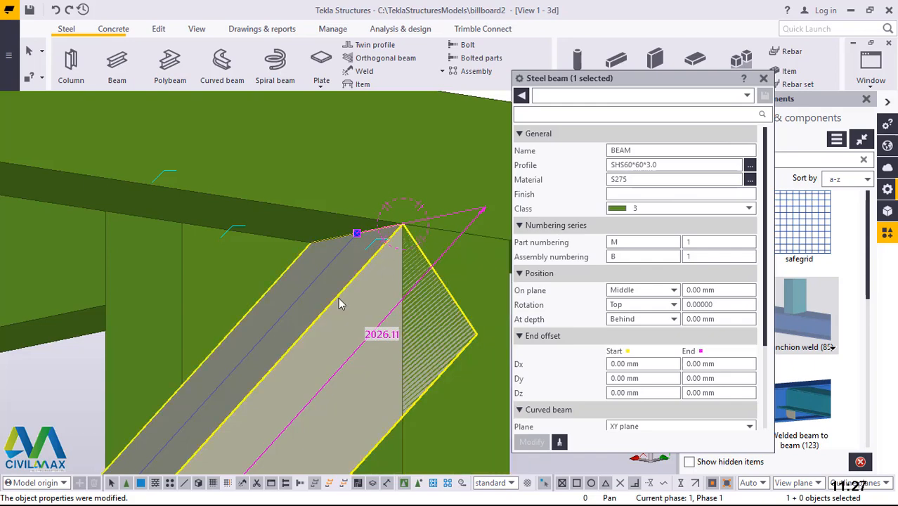
Change the diagonal beam's profile to SHS50*50*3.0 from the profile catalog and apply it to the beam.
{"action": "scroll", "coordinate": [246, 278], "scroll_direction": "down", "scroll_amount": 3}
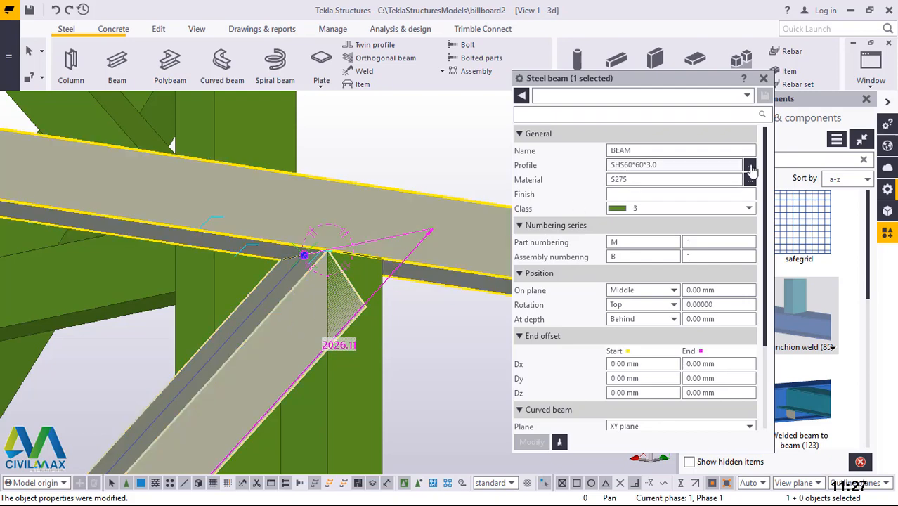
{"action": "left_click", "coordinate": [750, 167]}
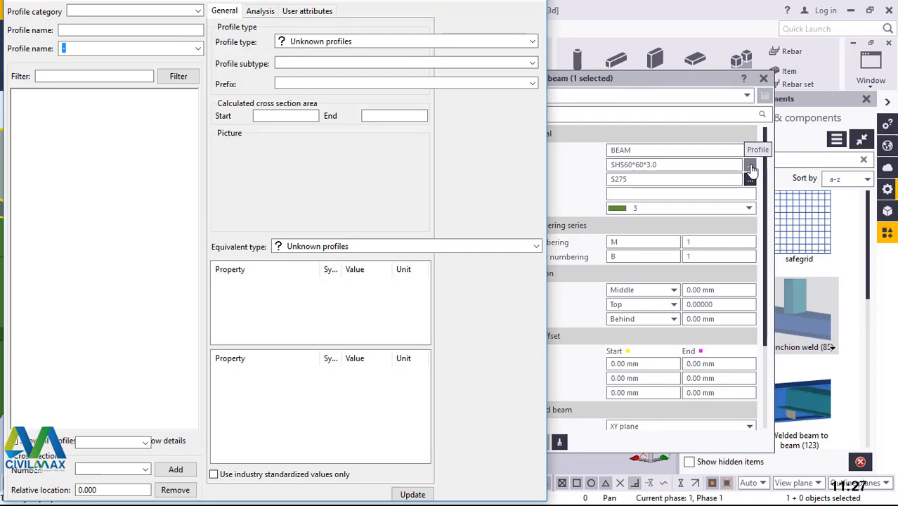
{"action": "scroll", "coordinate": [68, 289], "scroll_direction": "down", "scroll_amount": 5}
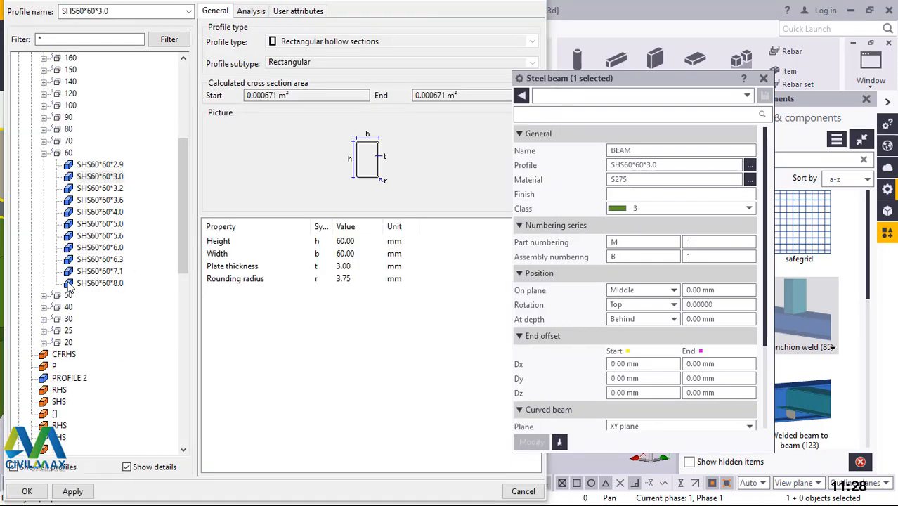
{"action": "scroll", "coordinate": [68, 288], "scroll_direction": "up", "scroll_amount": 3}
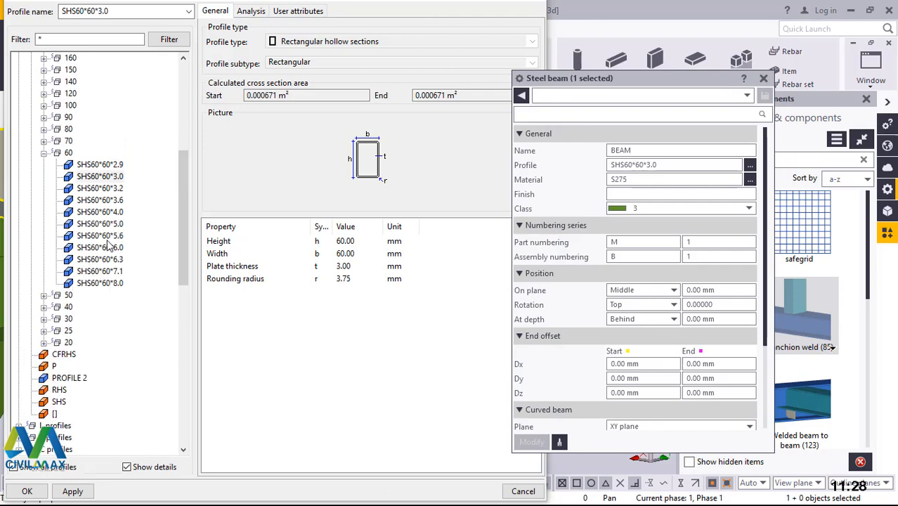
{"action": "left_click", "coordinate": [44, 295]}
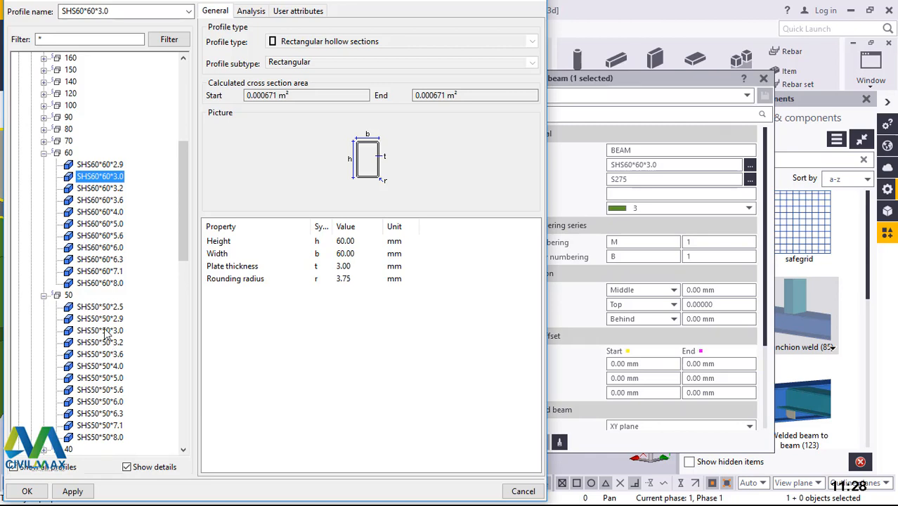
{"action": "left_click", "coordinate": [100, 331]}
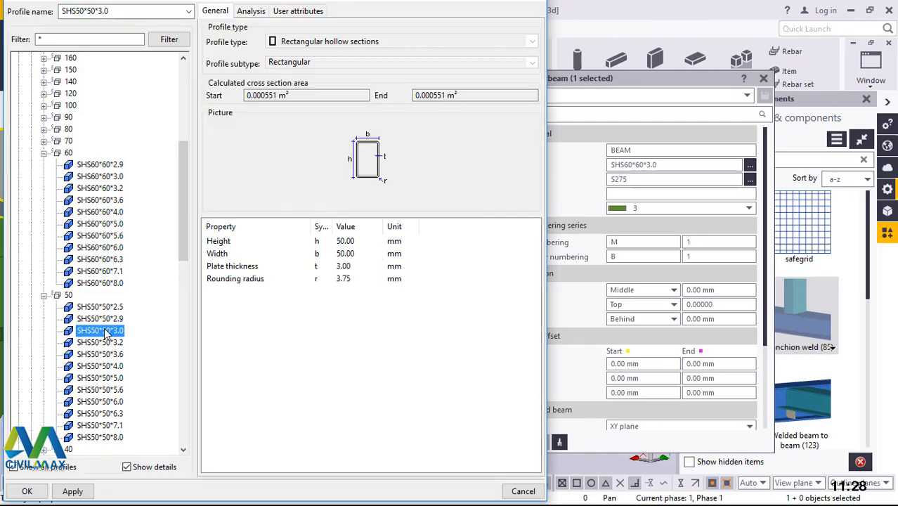
{"action": "left_click", "coordinate": [72, 491]}
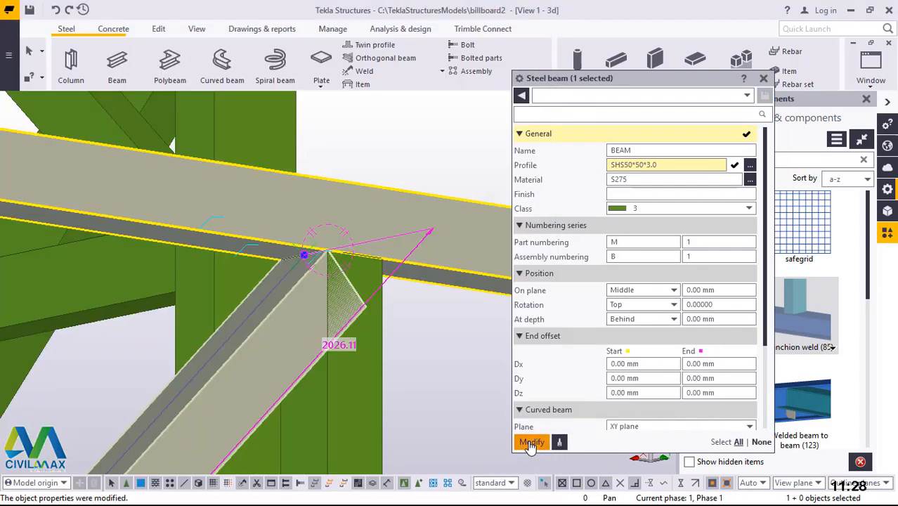
{"action": "left_click", "coordinate": [763, 78]}
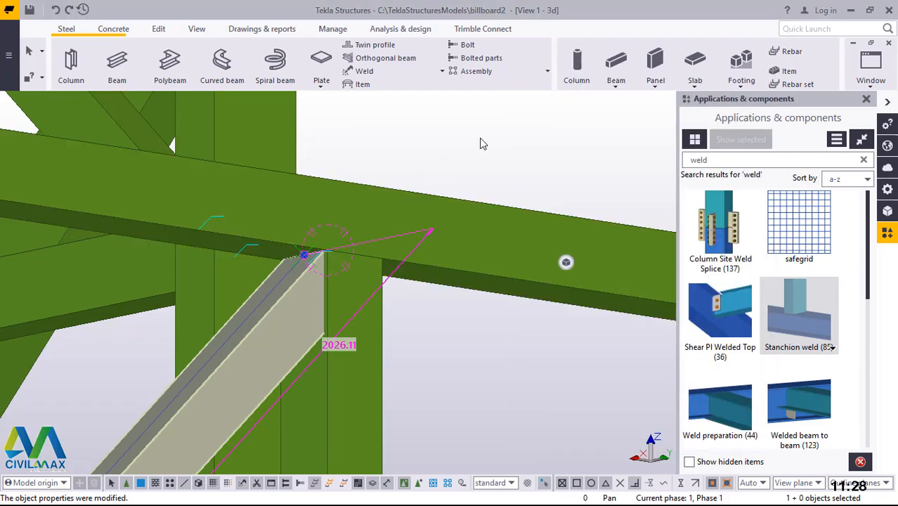
{"action": "left_click", "coordinate": [479, 138]}
Model a diagonal beam from the top member's underside at the vertical near grid D down to the middle member's joint with the next vertical.
{"action": "scroll", "coordinate": [424, 163], "scroll_direction": "down", "scroll_amount": 3}
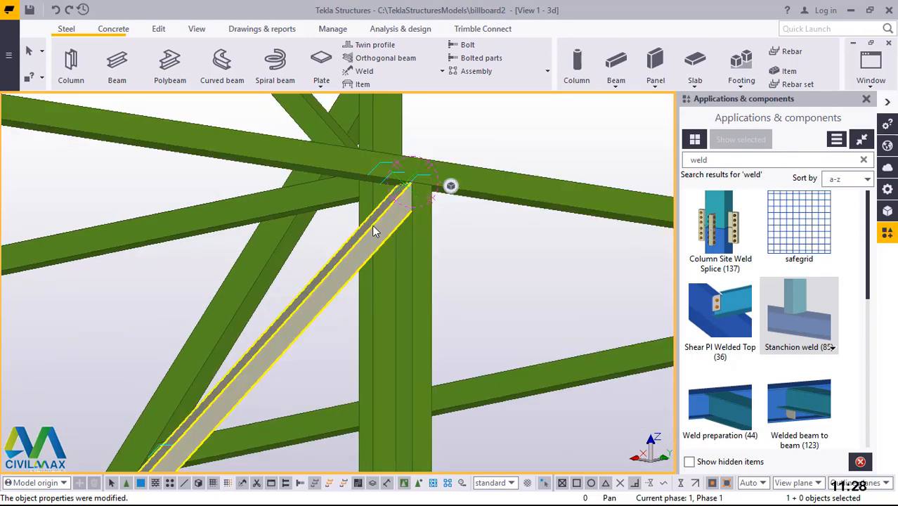
{"action": "middle_click_drag", "start_coordinate": [372, 226], "coordinate": [185, 296], "text": "ctrl"}
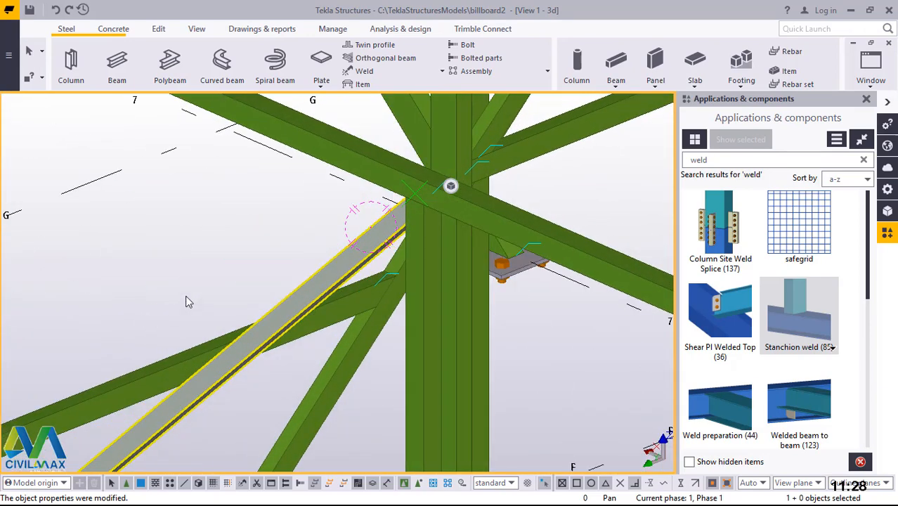
{"action": "scroll", "coordinate": [198, 248], "scroll_direction": "down", "scroll_amount": 3}
{"action": "middle_click_drag", "start_coordinate": [240, 265], "coordinate": [245, 196], "text": "ctrl"}
{"action": "scroll", "coordinate": [250, 204], "scroll_direction": "up", "scroll_amount": 10}
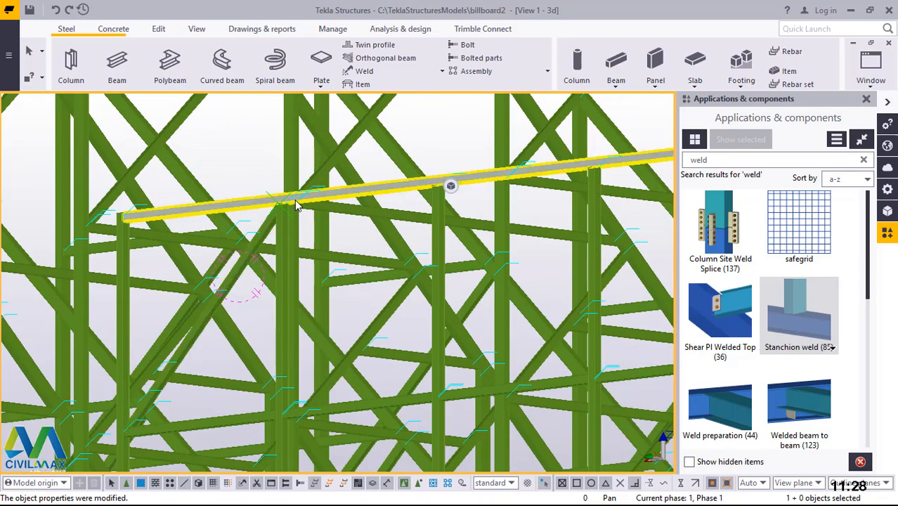
{"action": "scroll", "coordinate": [259, 220], "scroll_direction": "up", "scroll_amount": 5}
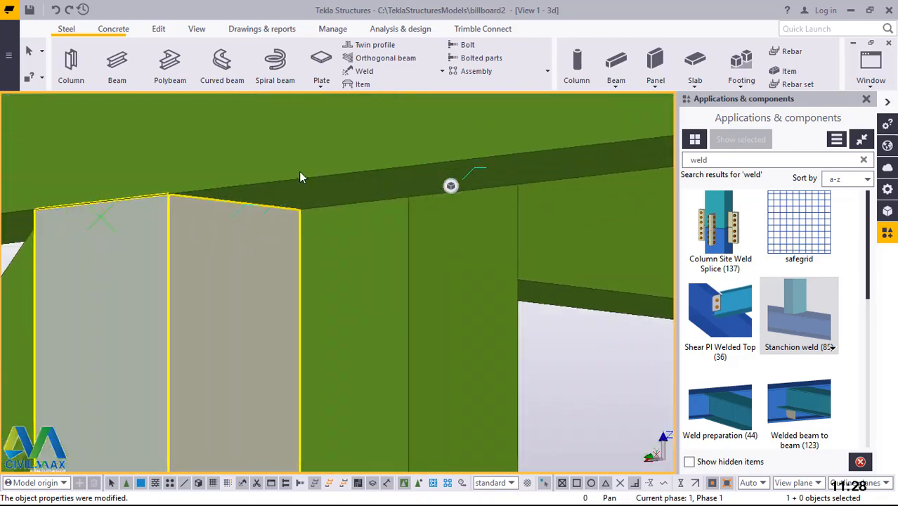
{"action": "left_click", "coordinate": [118, 62]}
{"action": "scroll", "coordinate": [361, 263], "scroll_direction": "up", "scroll_amount": 6}
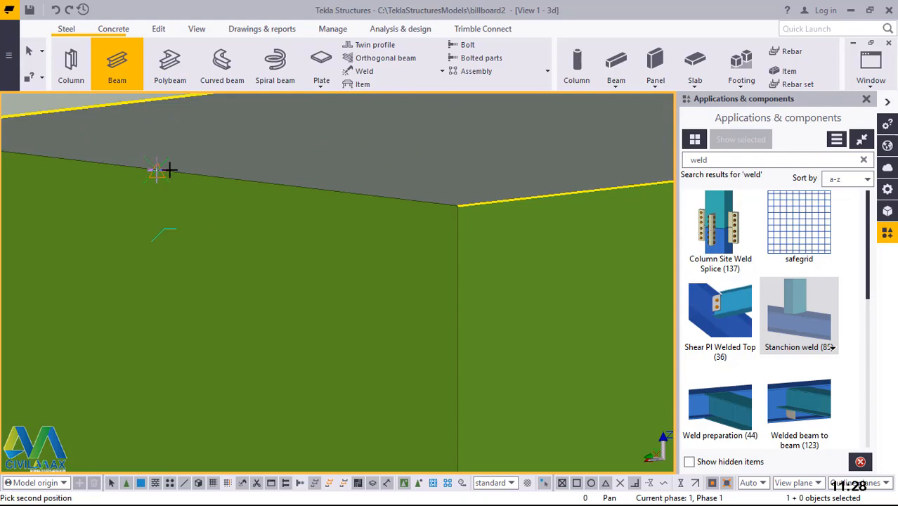
{"action": "scroll", "coordinate": [192, 196], "scroll_direction": "down", "scroll_amount": 10}
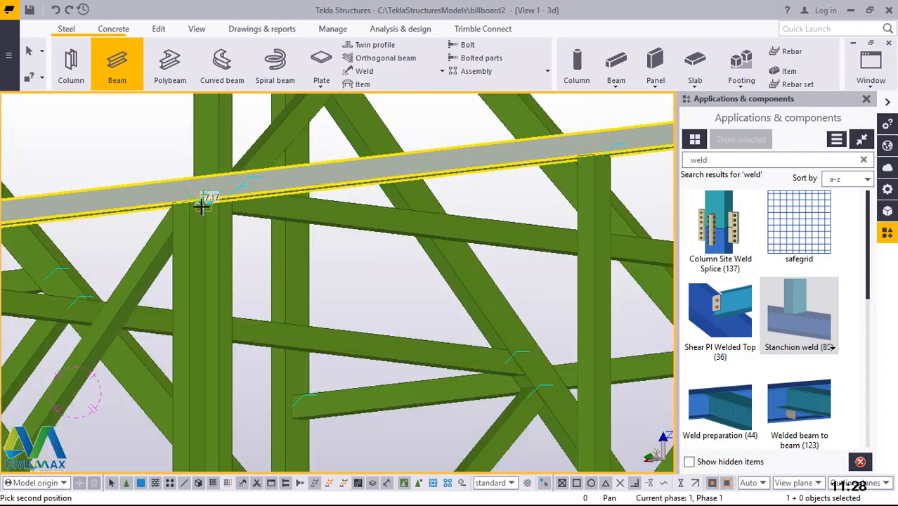
{"action": "middle_click_drag", "start_coordinate": [223, 270], "coordinate": [455, 376], "text": "ctrl"}
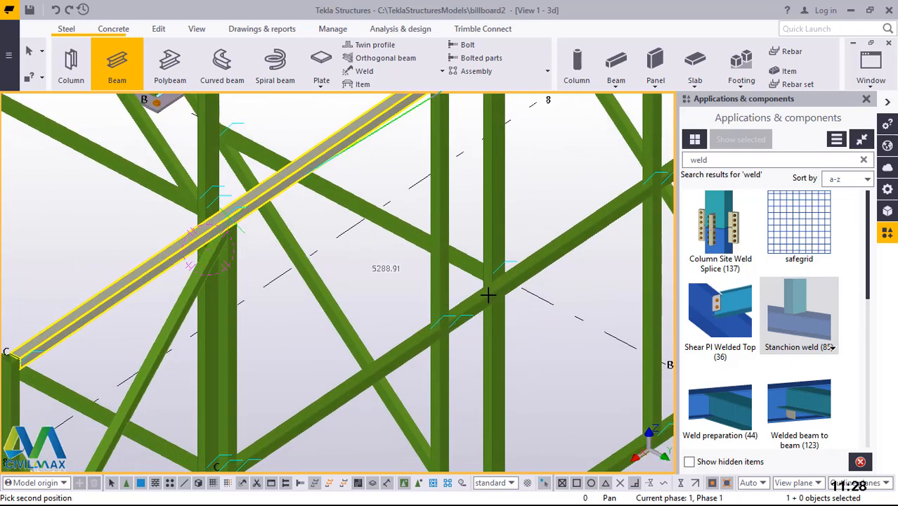
{"action": "scroll", "coordinate": [490, 294], "scroll_direction": "up", "scroll_amount": 1}
{"action": "scroll", "coordinate": [386, 329], "scroll_direction": "down", "scroll_amount": 3}
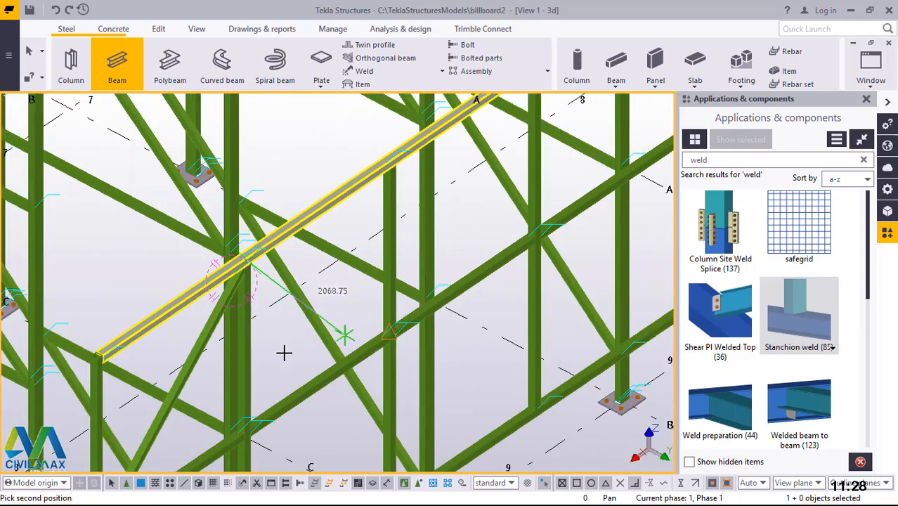
{"action": "scroll", "coordinate": [364, 357], "scroll_direction": "up", "scroll_amount": 5}
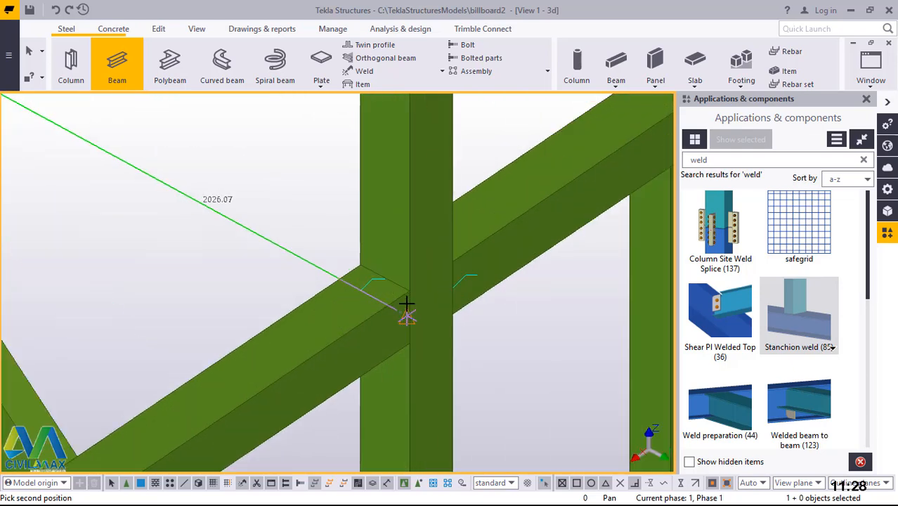
{"action": "scroll", "coordinate": [387, 280], "scroll_direction": "up", "scroll_amount": 4}
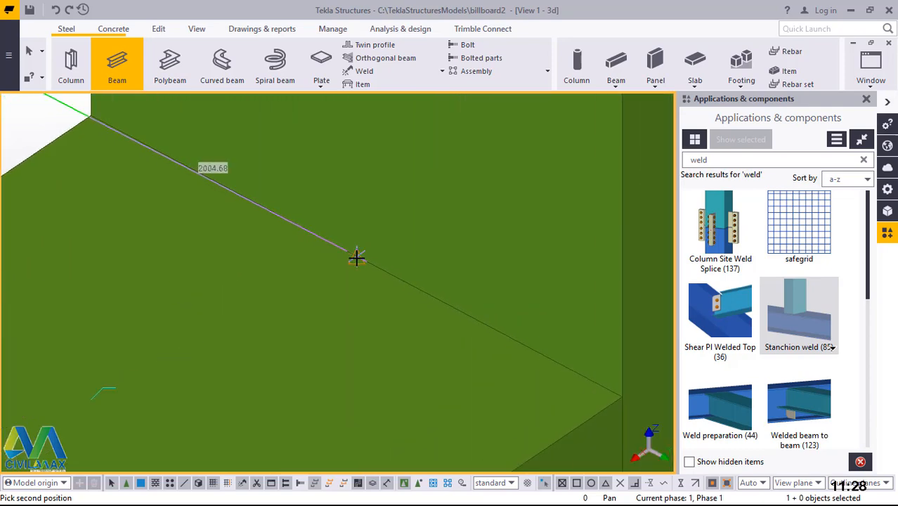
{"action": "left_click", "coordinate": [357, 258]}
Start the next diagonal beam at the same middle-member joint, on the side of the vertical opposite the previous diagonal.
{"action": "scroll", "coordinate": [360, 262], "scroll_direction": "down", "scroll_amount": 6}
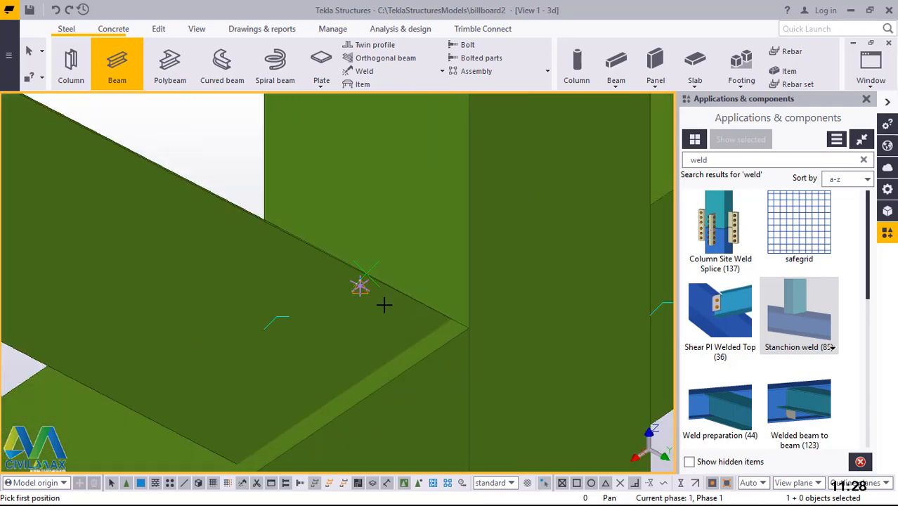
{"action": "scroll", "coordinate": [362, 341], "scroll_direction": "down", "scroll_amount": 6}
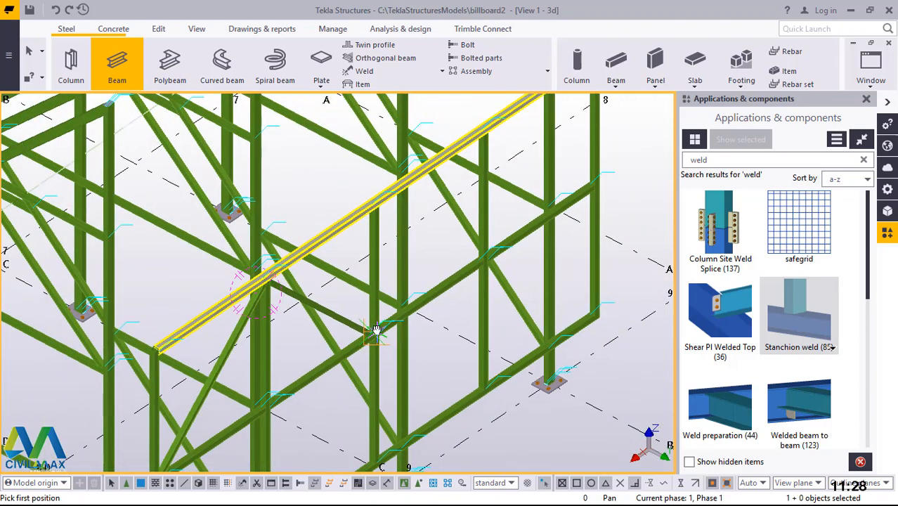
{"action": "middle_click_drag", "start_coordinate": [378, 330], "coordinate": [171, 333], "text": "ctrl"}
{"action": "scroll", "coordinate": [400, 355], "scroll_direction": "up", "scroll_amount": 10}
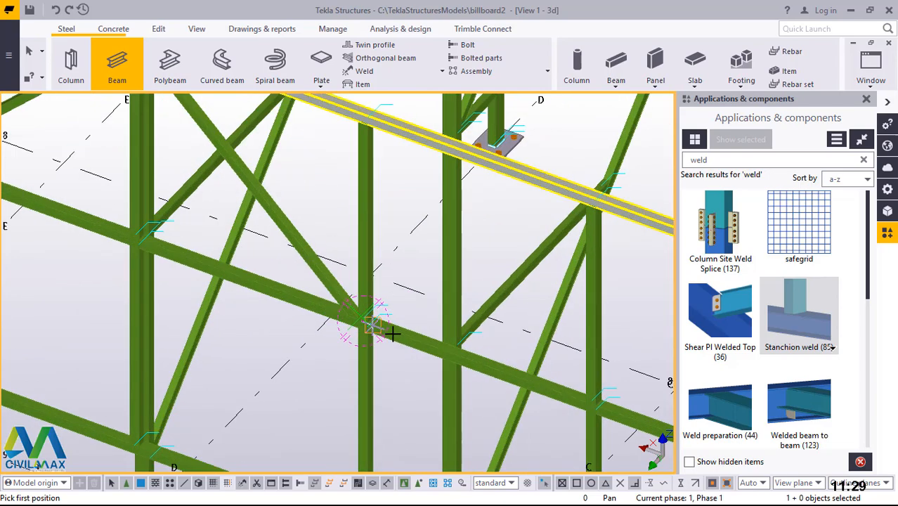
{"action": "scroll", "coordinate": [319, 314], "scroll_direction": "up", "scroll_amount": 3}
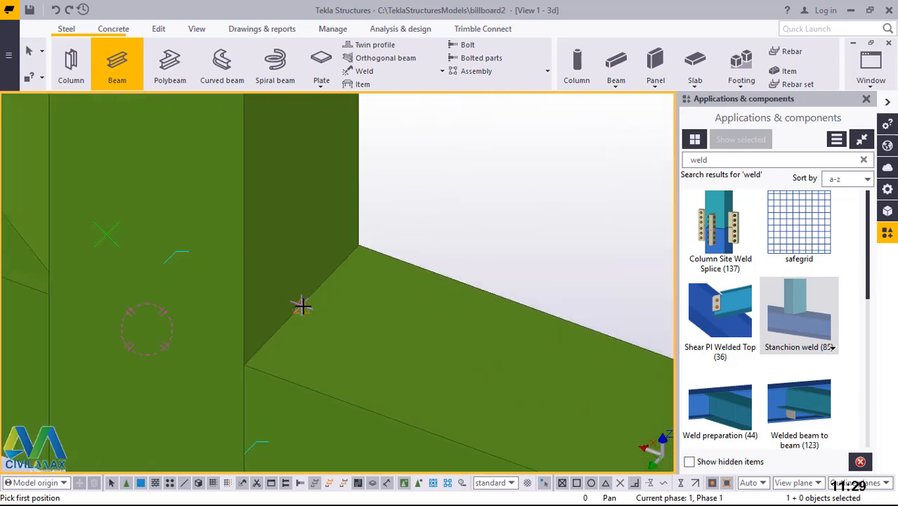
{"action": "scroll", "coordinate": [242, 345], "scroll_direction": "down", "scroll_amount": 10}
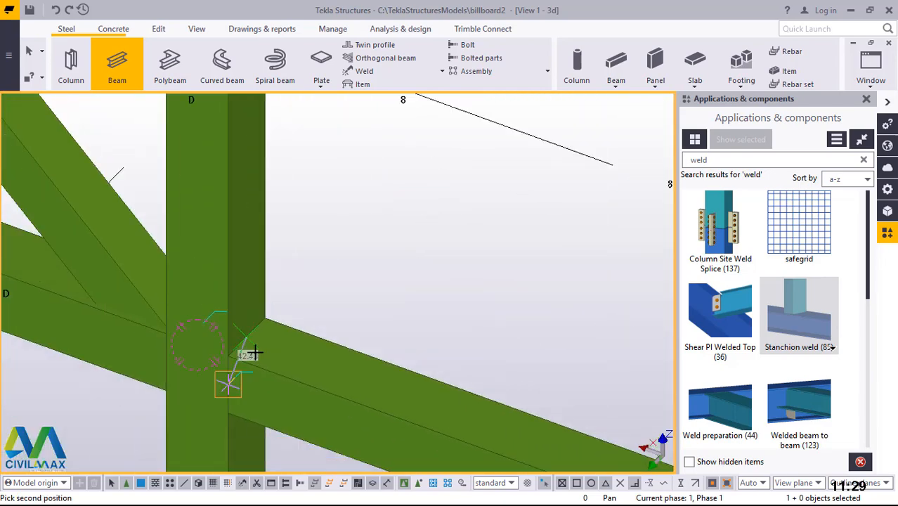
Finish the diagonal brace at the midpoint of the intermediate post's top edge beneath the highlighted beam, about 2005 mm long.
{"action": "scroll", "coordinate": [286, 358], "scroll_direction": "down", "scroll_amount": 3}
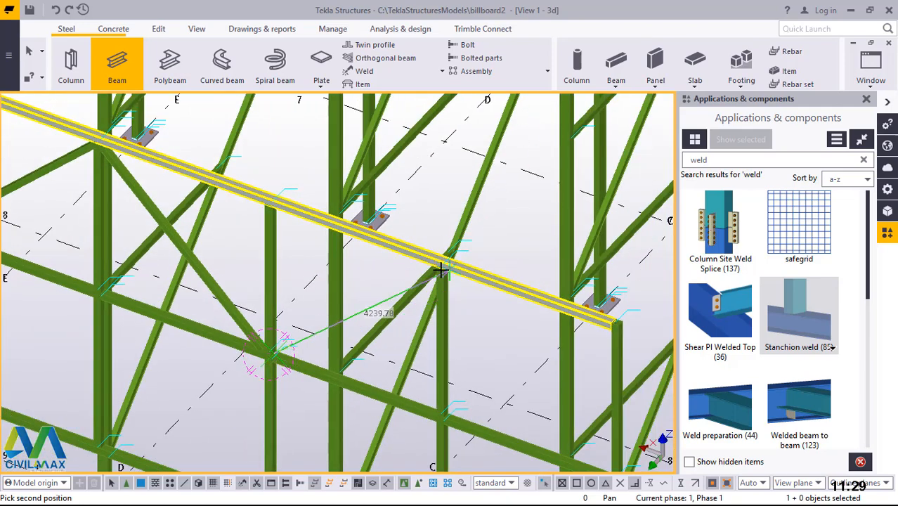
{"action": "scroll", "coordinate": [440, 269], "scroll_direction": "up", "scroll_amount": 8}
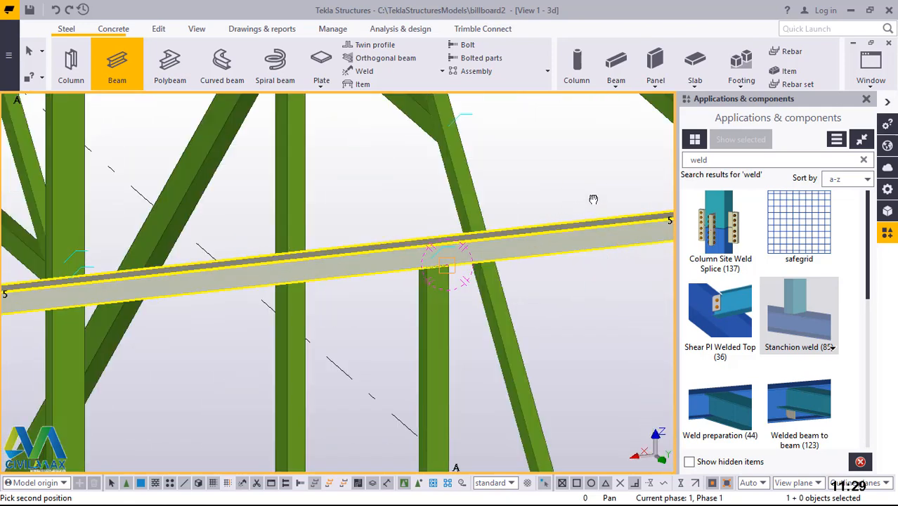
{"action": "middle_click_drag", "start_coordinate": [593, 198], "coordinate": [634, 133], "text": "ctrl"}
{"action": "scroll", "coordinate": [421, 263], "scroll_direction": "up", "scroll_amount": 8}
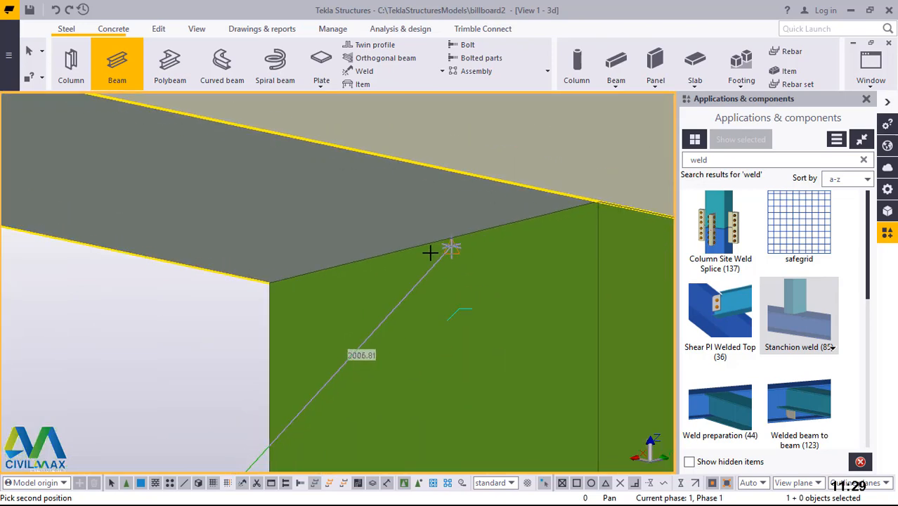
{"action": "scroll", "coordinate": [437, 242], "scroll_direction": "up", "scroll_amount": 2}
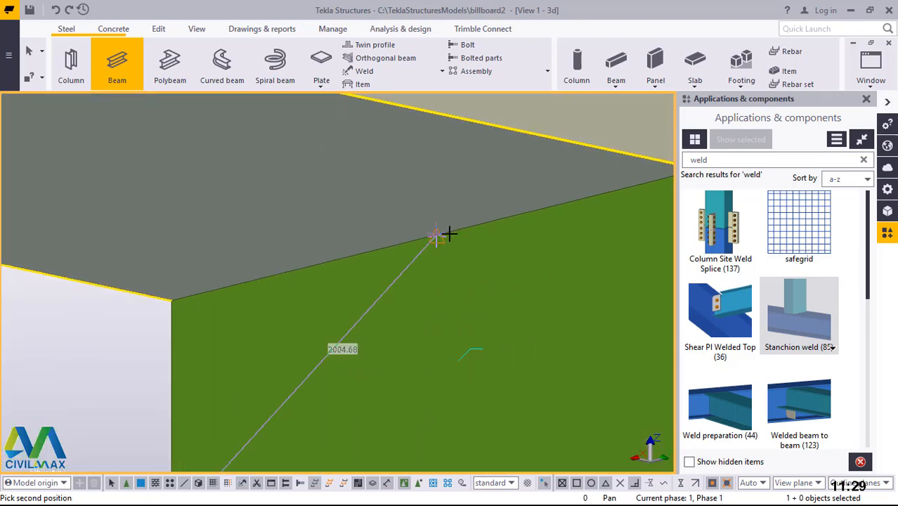
{"action": "left_click", "coordinate": [448, 234]}
{"action": "scroll", "coordinate": [450, 243], "scroll_direction": "down", "scroll_amount": 5}
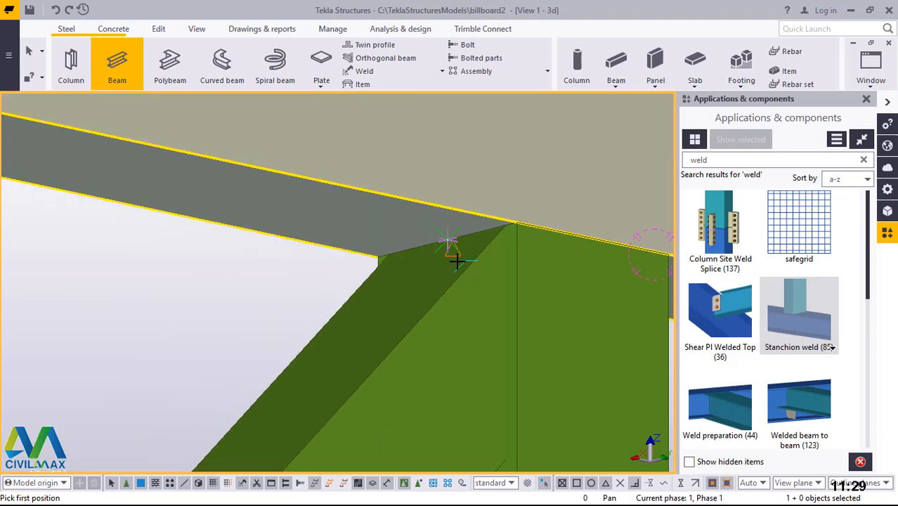
Start another diagonal brace at the midpoint of the opposite top edge of the same post, beneath the highlighted beam.
{"action": "scroll", "coordinate": [471, 302], "scroll_direction": "up", "scroll_amount": 2}
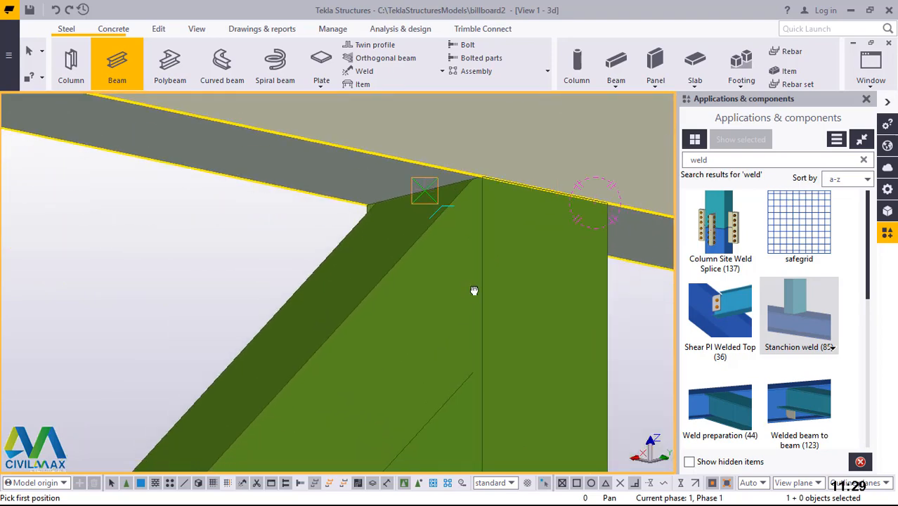
{"action": "middle_click_drag", "start_coordinate": [474, 290], "coordinate": [274, 330], "text": "ctrl"}
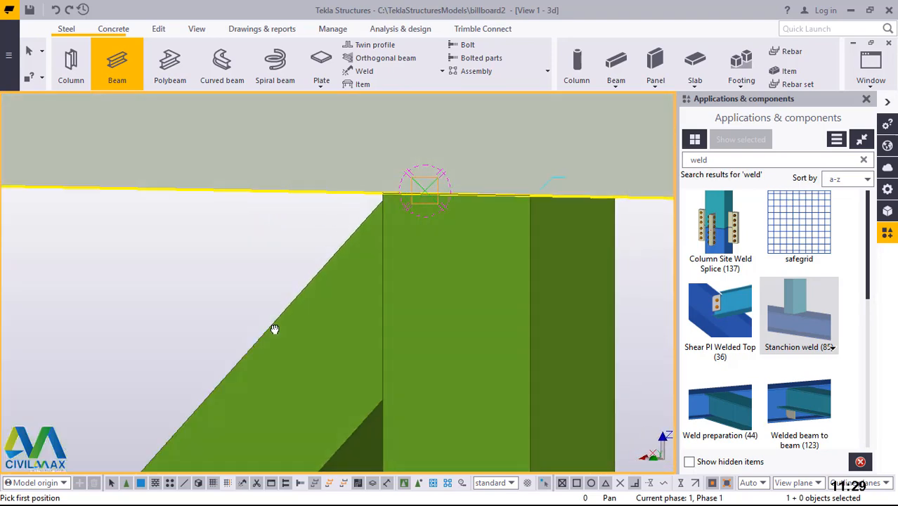
{"action": "scroll", "coordinate": [300, 291], "scroll_direction": "down", "scroll_amount": 8}
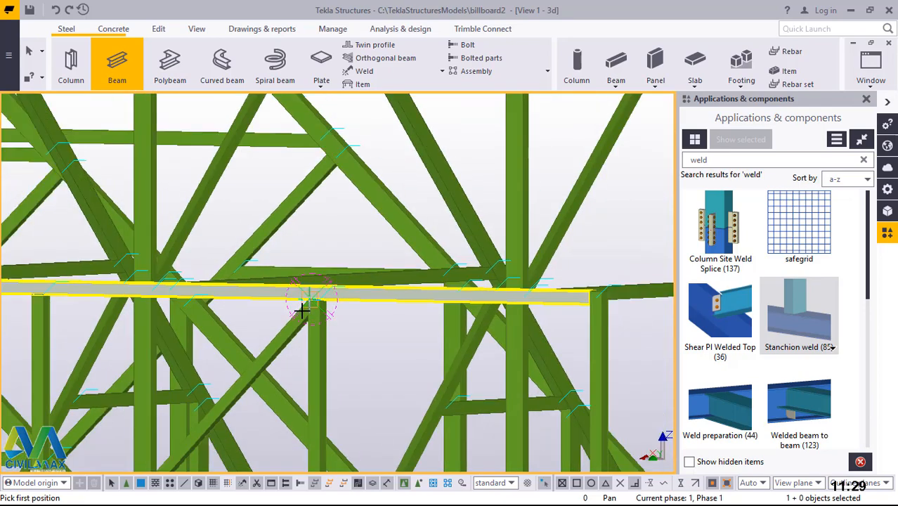
{"action": "scroll", "coordinate": [302, 310], "scroll_direction": "up", "scroll_amount": 4}
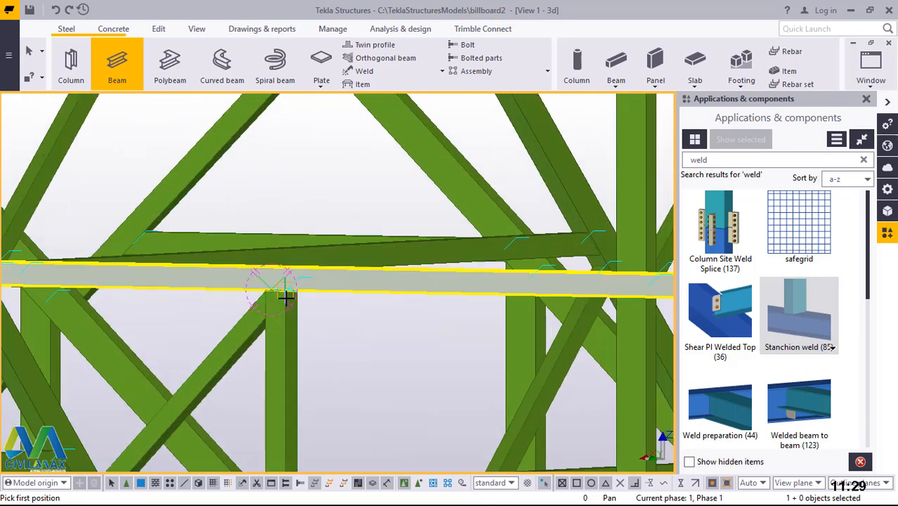
{"action": "scroll", "coordinate": [286, 295], "scroll_direction": "up", "scroll_amount": 4}
{"action": "middle_click_drag", "start_coordinate": [287, 287], "coordinate": [232, 239], "text": "ctrl"}
{"action": "scroll", "coordinate": [303, 281], "scroll_direction": "up", "scroll_amount": 6}
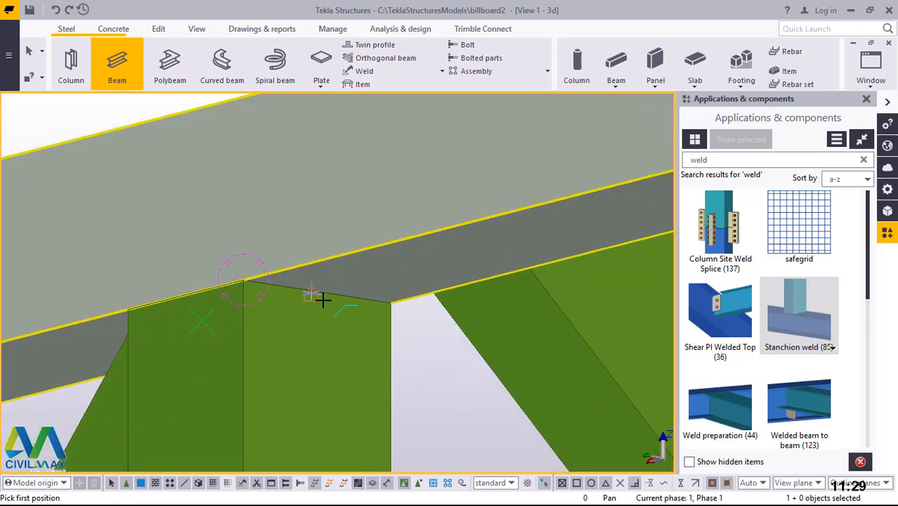
{"action": "scroll", "coordinate": [315, 286], "scroll_direction": "up", "scroll_amount": 3}
{"action": "left_click", "coordinate": [304, 275]}
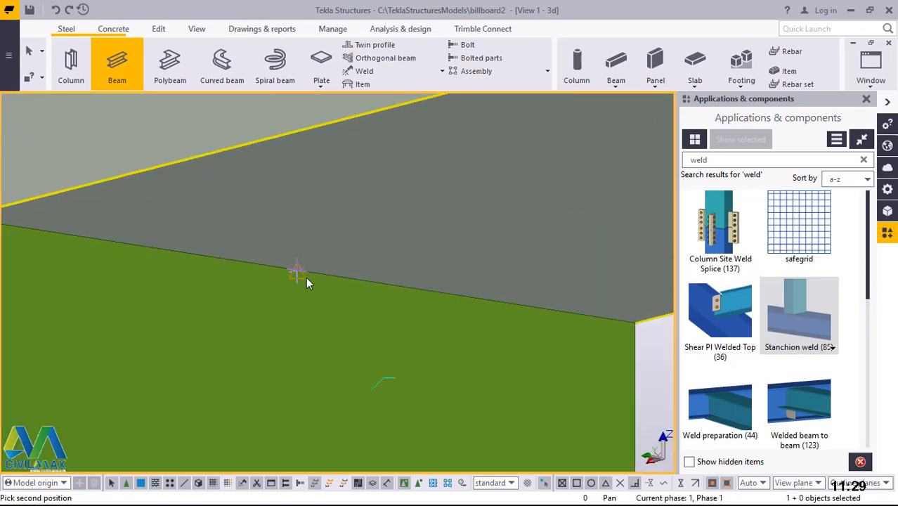
End the brace at the midpoint of the joint edge where the middle rail meets the end post, about 2026 mm long.
{"action": "scroll", "coordinate": [306, 277], "scroll_direction": "down", "scroll_amount": 8}
{"action": "scroll", "coordinate": [312, 332], "scroll_direction": "down", "scroll_amount": 6}
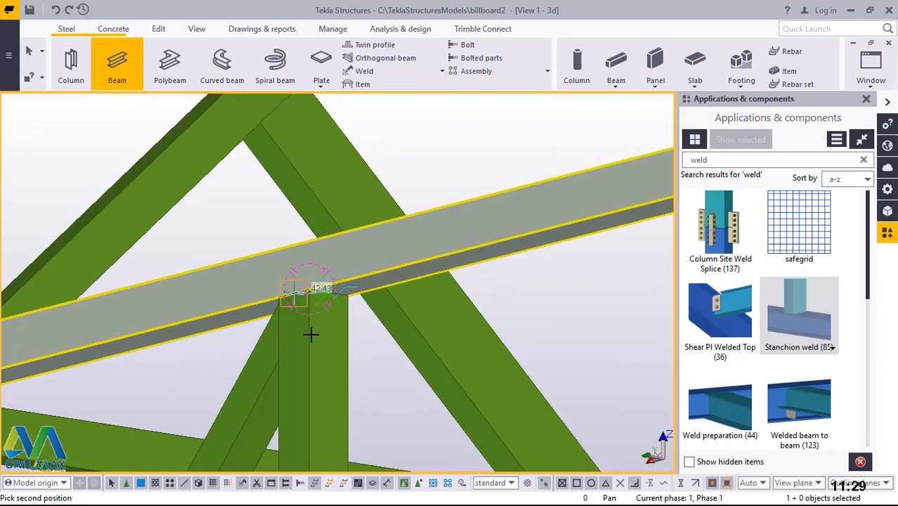
{"action": "middle_click_drag", "start_coordinate": [315, 337], "coordinate": [596, 478], "text": "ctrl"}
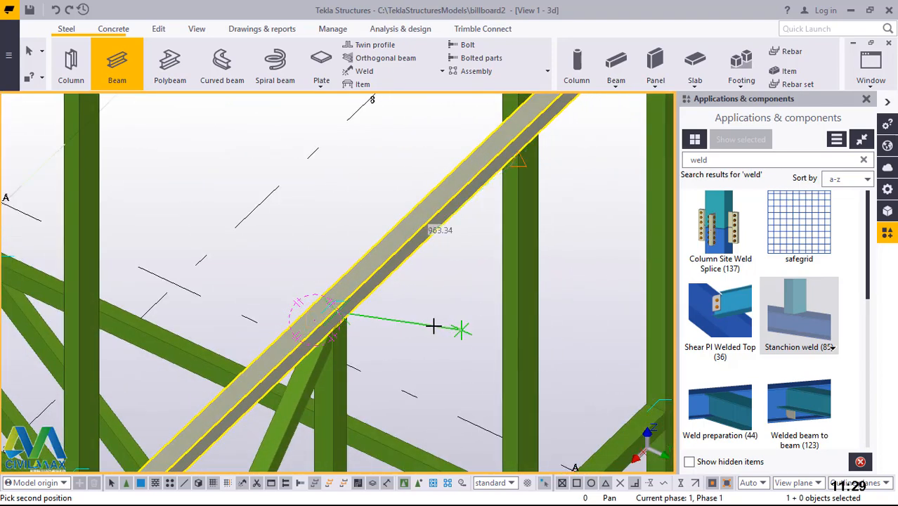
{"action": "scroll", "coordinate": [434, 326], "scroll_direction": "down", "scroll_amount": 3}
{"action": "scroll", "coordinate": [581, 372], "scroll_direction": "up", "scroll_amount": 9}
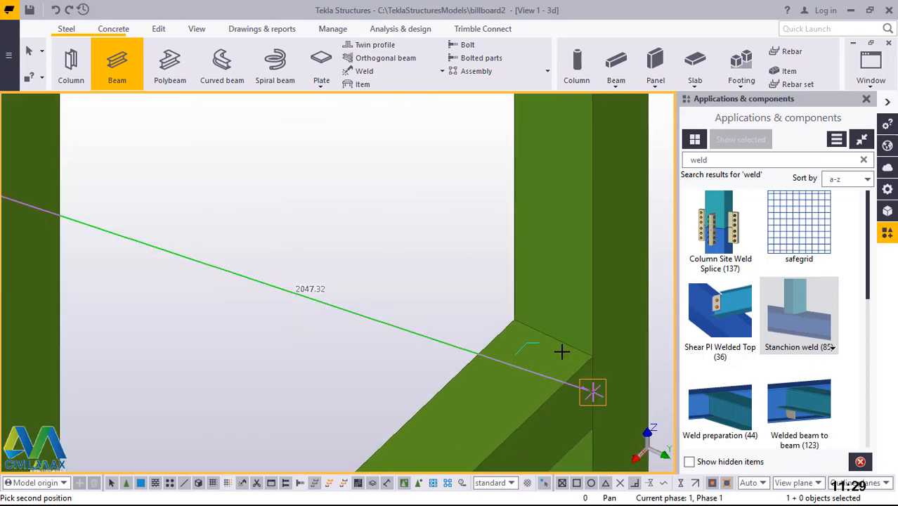
{"action": "scroll", "coordinate": [562, 352], "scroll_direction": "up", "scroll_amount": 8}
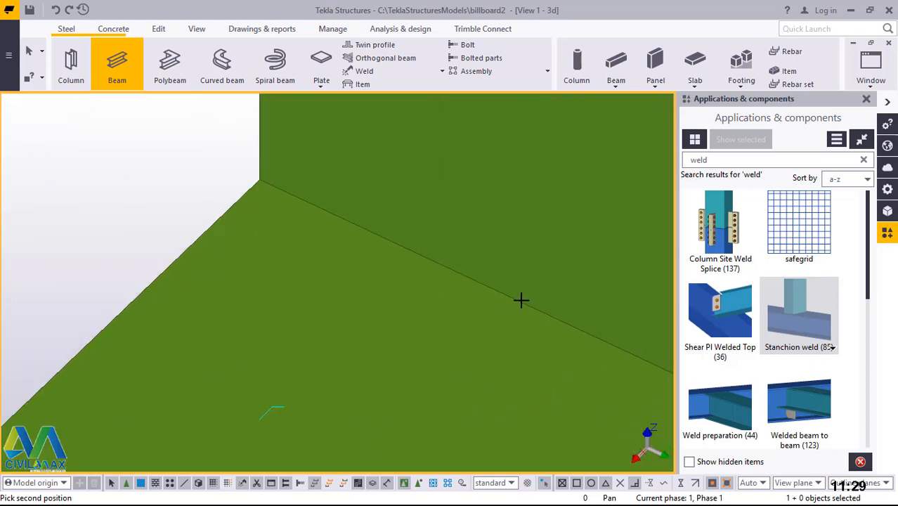
{"action": "scroll", "coordinate": [522, 303], "scroll_direction": "up", "scroll_amount": 2}
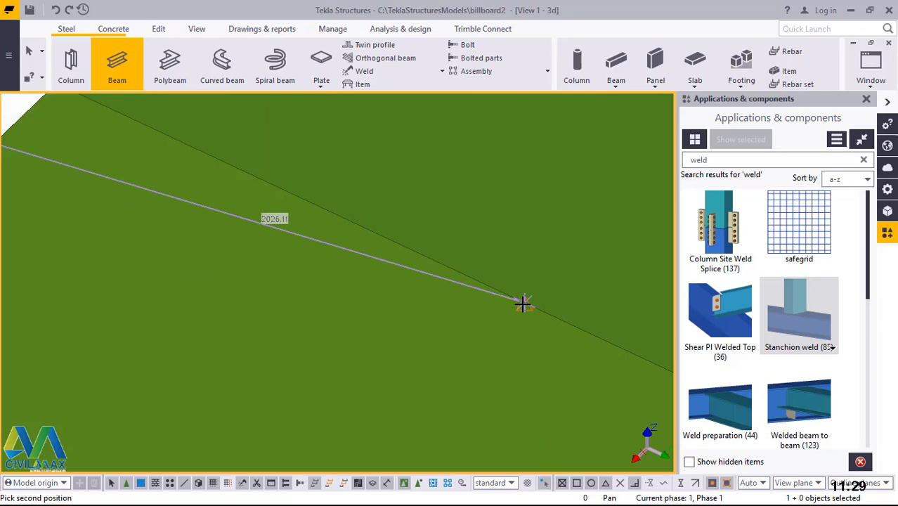
{"action": "left_click", "coordinate": [524, 307]}
{"action": "scroll", "coordinate": [468, 307], "scroll_direction": "down", "scroll_amount": 8}
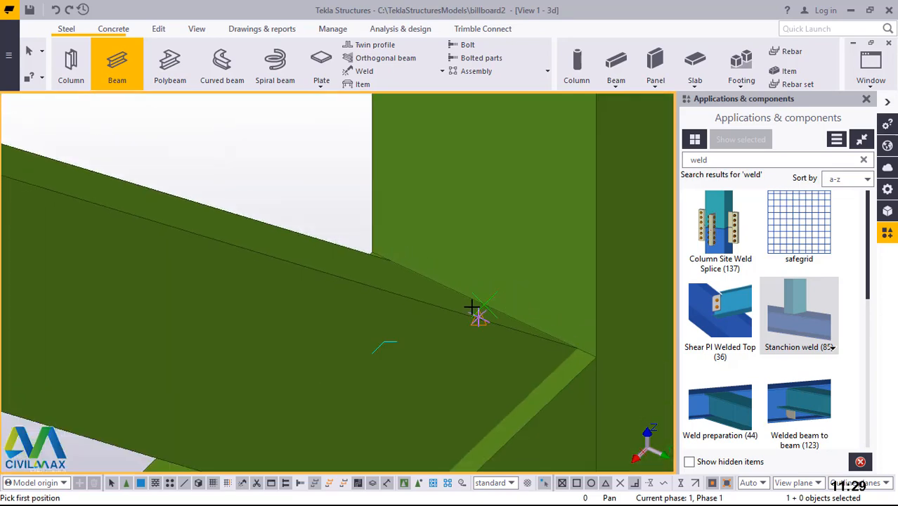
{"action": "scroll", "coordinate": [478, 304], "scroll_direction": "down", "scroll_amount": 2}
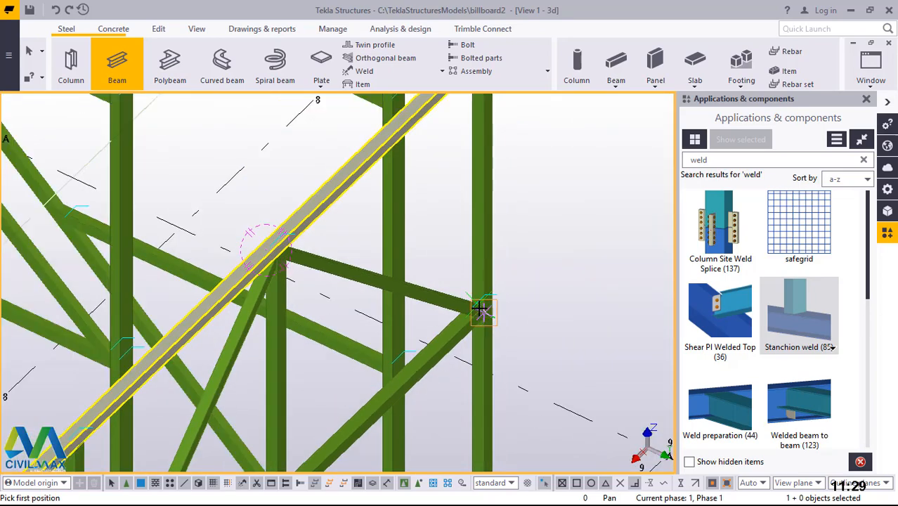
Start a diagonal brace at the far end post, at the midpoint of the edge beneath its joint with the middle rail.
{"action": "middle_click_drag", "start_coordinate": [467, 310], "coordinate": [241, 299], "text": "ctrl"}
{"action": "scroll", "coordinate": [480, 380], "scroll_direction": "down", "scroll_amount": 5}
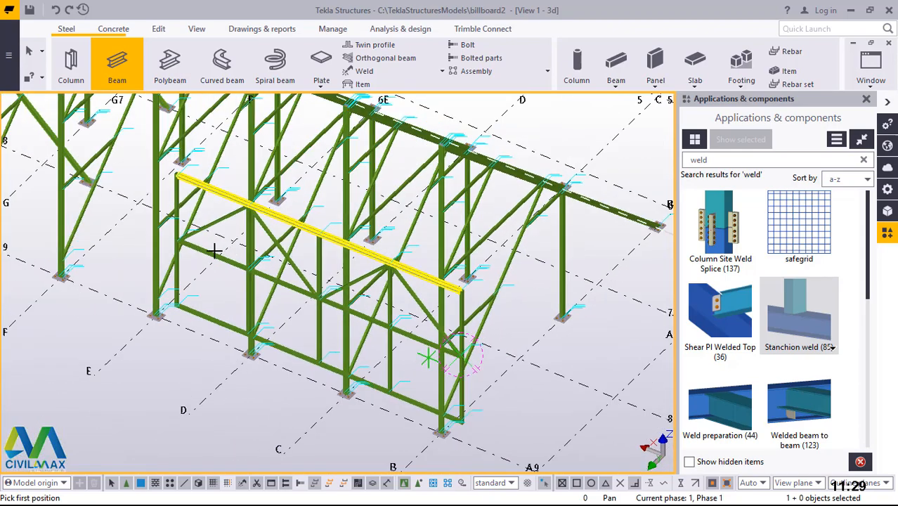
{"action": "scroll", "coordinate": [161, 237], "scroll_direction": "up", "scroll_amount": 6}
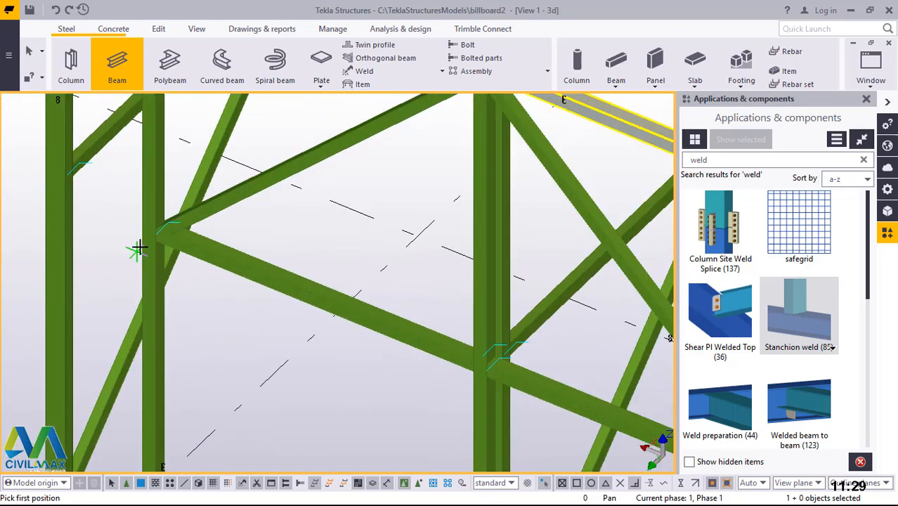
{"action": "scroll", "coordinate": [163, 236], "scroll_direction": "up", "scroll_amount": 2}
{"action": "middle_click_drag", "start_coordinate": [163, 235], "coordinate": [156, 63], "text": "ctrl"}
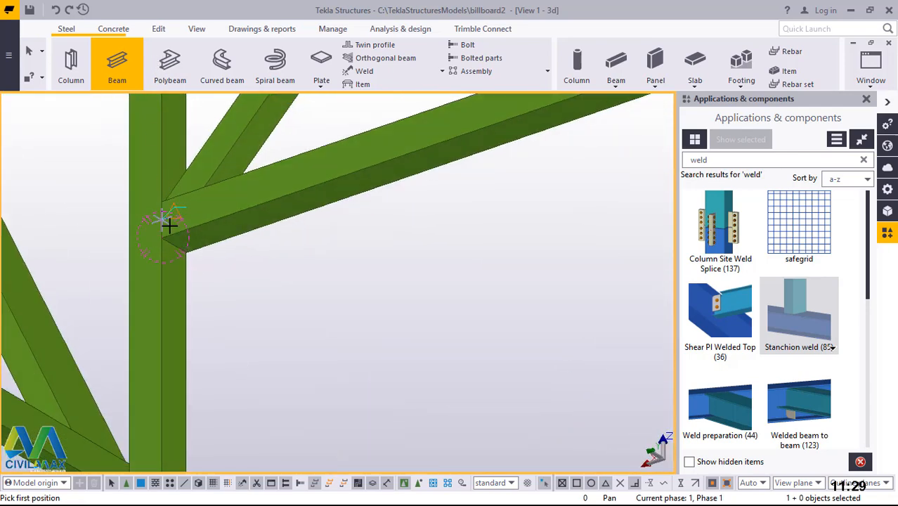
{"action": "scroll", "coordinate": [169, 224], "scroll_direction": "up", "scroll_amount": 6}
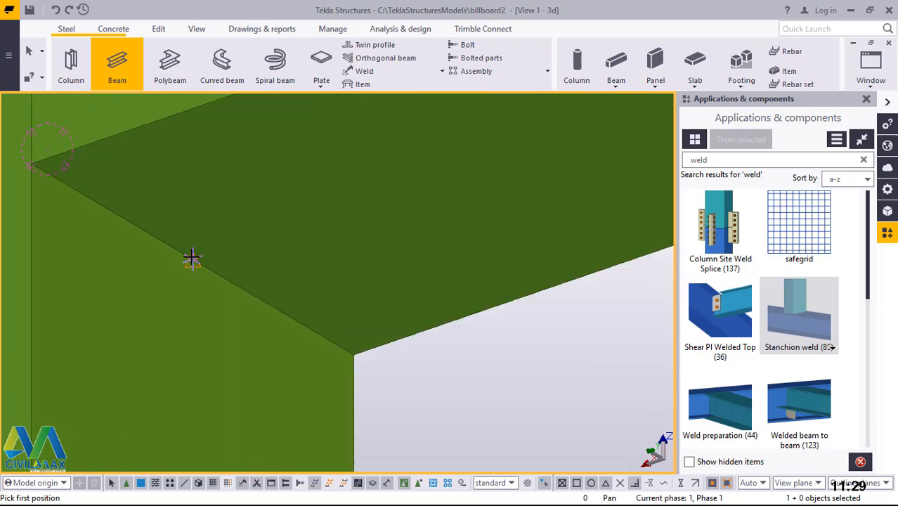
{"action": "scroll", "coordinate": [192, 260], "scroll_direction": "up", "scroll_amount": 2}
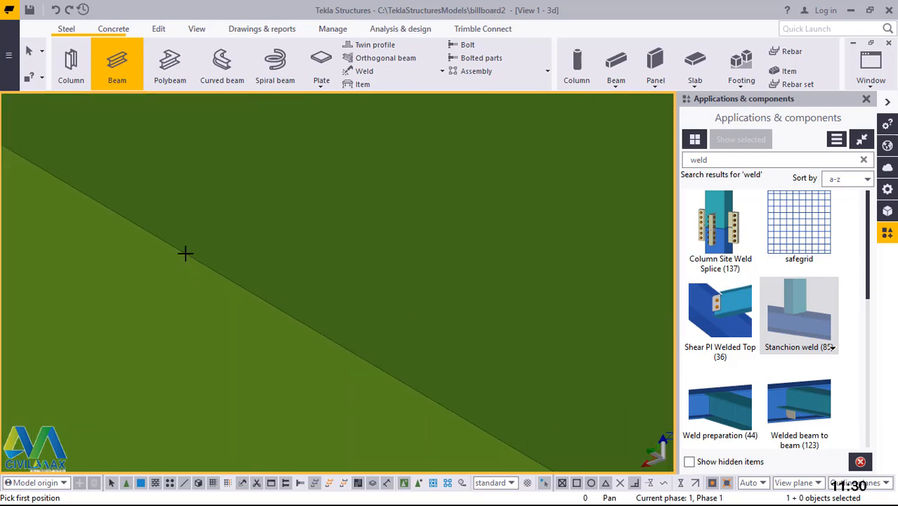
{"action": "scroll", "coordinate": [200, 247], "scroll_direction": "down", "scroll_amount": 8}
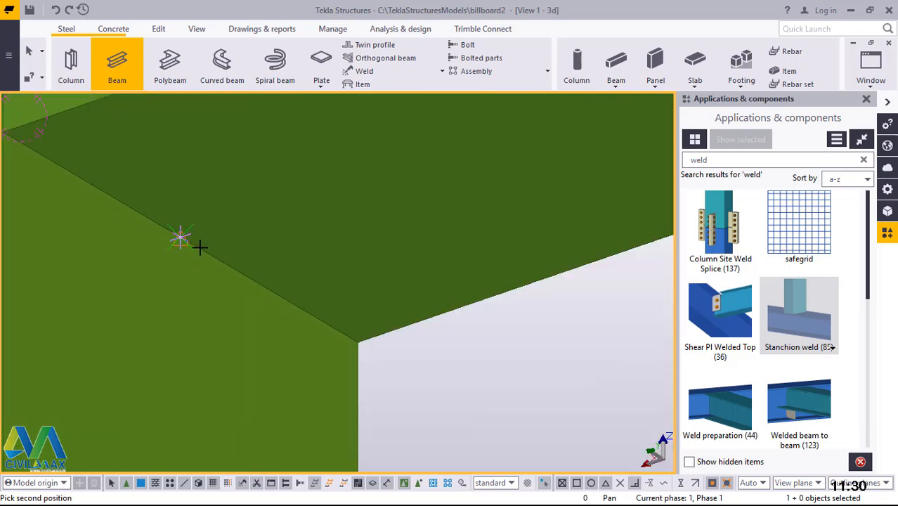
End the brace at the midpoint of the intermediate post's base edge on the bottom rail, about 3261 mm long.
{"action": "scroll", "coordinate": [204, 251], "scroll_direction": "down", "scroll_amount": 6}
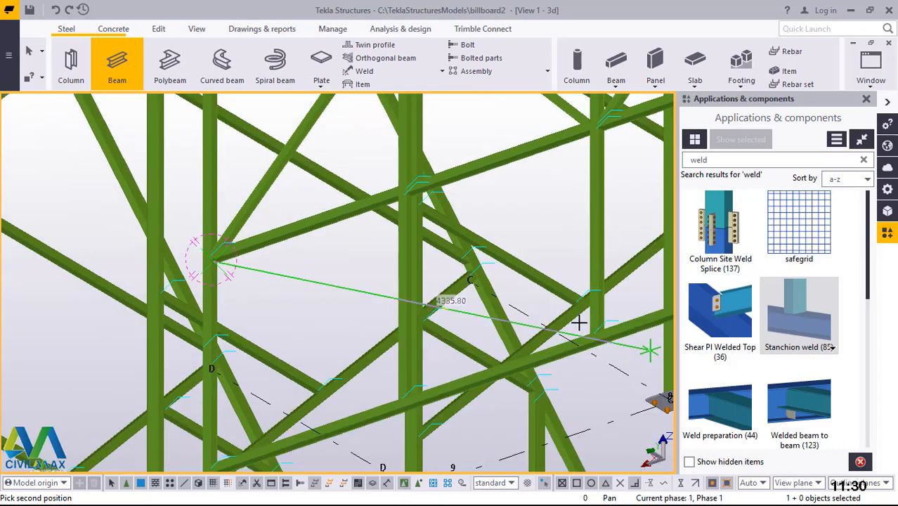
{"action": "scroll", "coordinate": [579, 323], "scroll_direction": "up", "scroll_amount": 3}
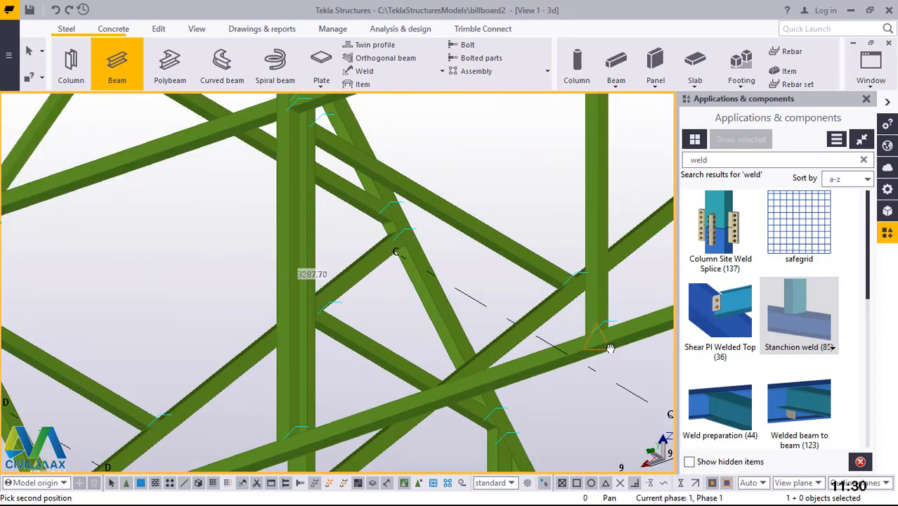
{"action": "middle_click_drag", "start_coordinate": [611, 348], "coordinate": [665, 355], "text": "ctrl"}
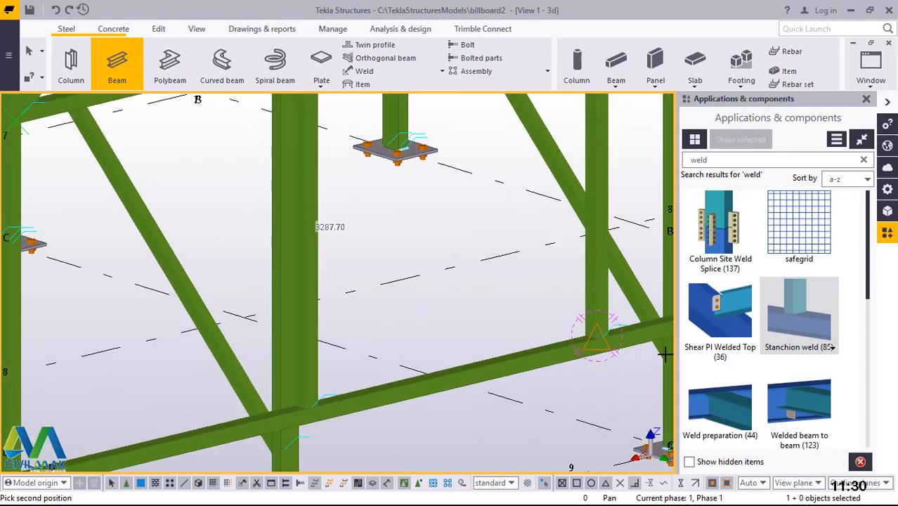
{"action": "scroll", "coordinate": [584, 333], "scroll_direction": "up", "scroll_amount": 6}
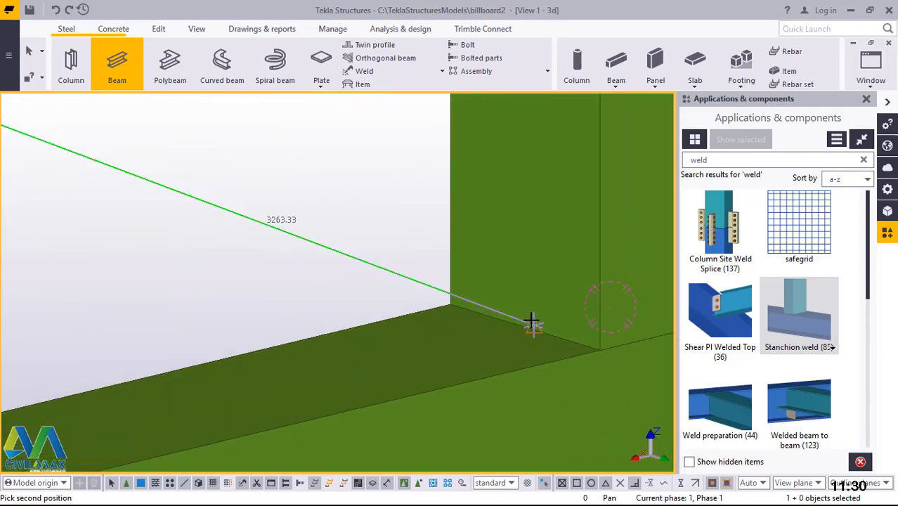
{"action": "scroll", "coordinate": [531, 324], "scroll_direction": "up", "scroll_amount": 3}
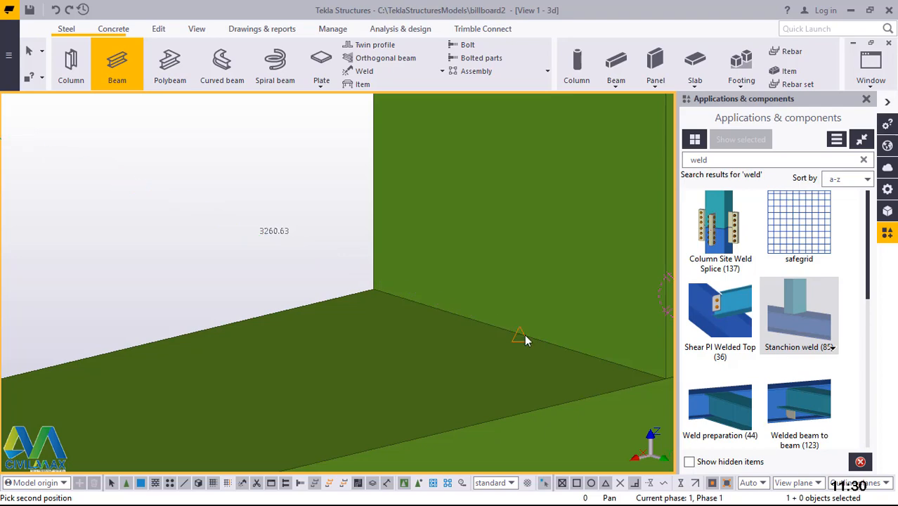
{"action": "left_click", "coordinate": [525, 334]}
{"action": "scroll", "coordinate": [524, 333], "scroll_direction": "down", "scroll_amount": 8}
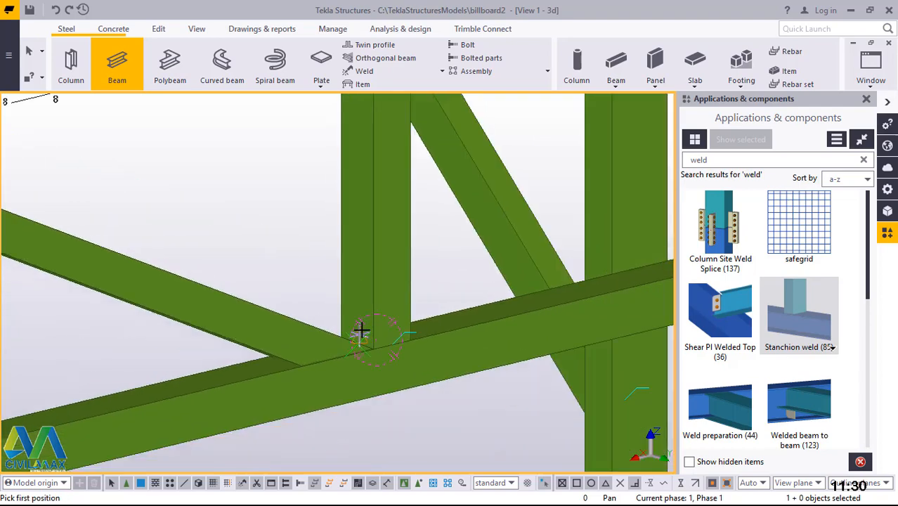
{"action": "scroll", "coordinate": [393, 328], "scroll_direction": "down", "scroll_amount": 2}
Start another diagonal brace at the midpoint of the opposite base edge of the same intermediate post, on the bottom rail.
{"action": "middle_click_drag", "start_coordinate": [386, 333], "coordinate": [141, 362], "text": "ctrl"}
{"action": "scroll", "coordinate": [405, 328], "scroll_direction": "up", "scroll_amount": 8}
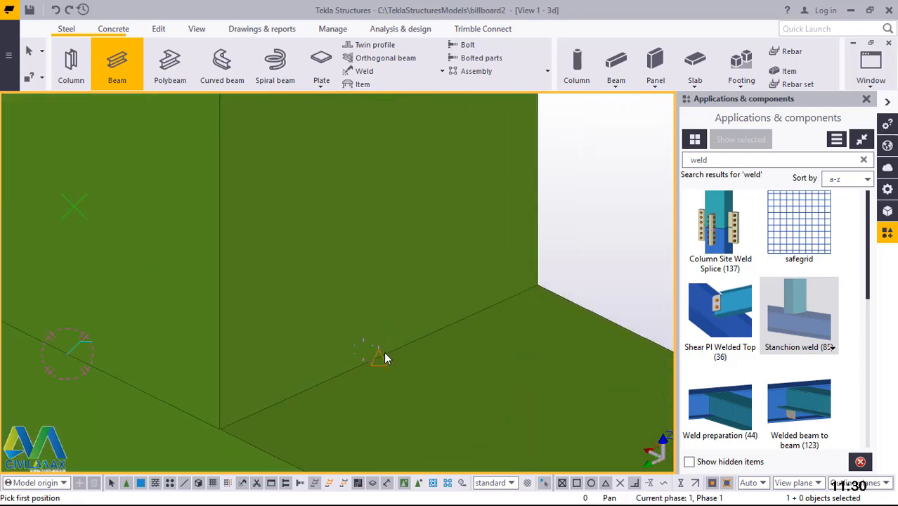
{"action": "left_click", "coordinate": [384, 358]}
End the brace at the midpoint of the next intermediate post's edge beneath its joint with the middle rail, about 2005 mm long.
{"action": "scroll", "coordinate": [186, 363], "scroll_direction": "down", "scroll_amount": 5}
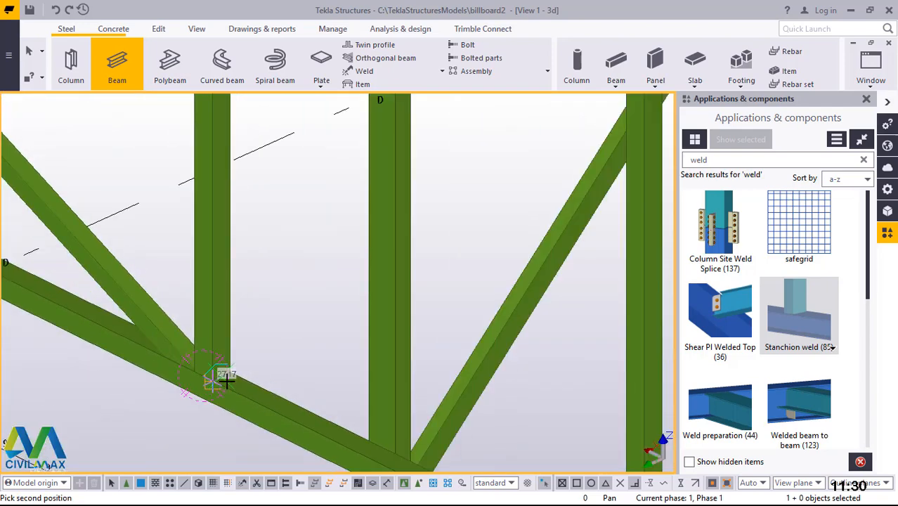
{"action": "scroll", "coordinate": [227, 380], "scroll_direction": "down", "scroll_amount": 5}
{"action": "scroll", "coordinate": [325, 304], "scroll_direction": "up", "scroll_amount": 6}
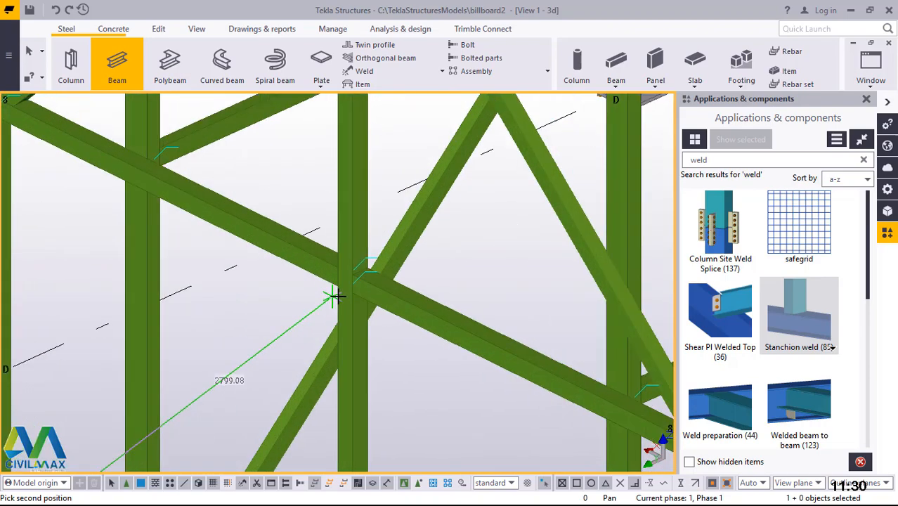
{"action": "middle_click_drag", "start_coordinate": [348, 304], "coordinate": [571, 206], "text": "ctrl"}
{"action": "scroll", "coordinate": [331, 288], "scroll_direction": "up", "scroll_amount": 5}
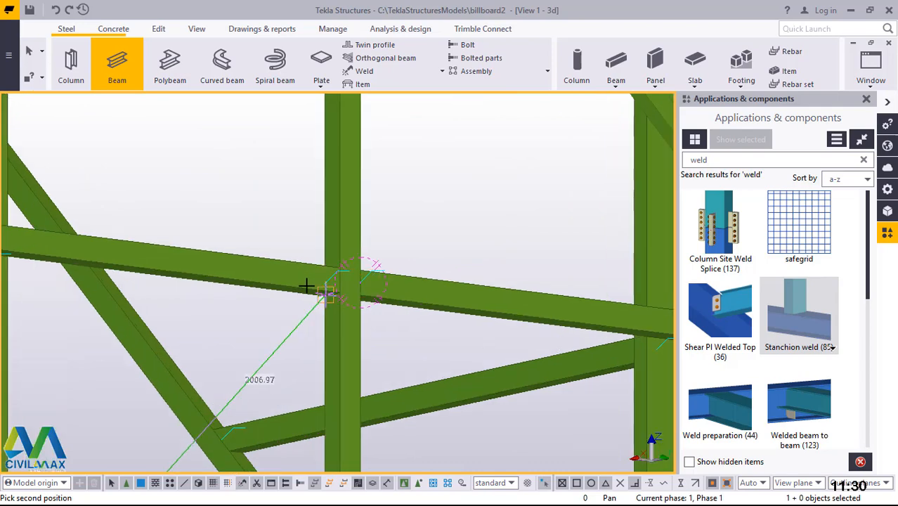
{"action": "scroll", "coordinate": [347, 310], "scroll_direction": "up", "scroll_amount": 8}
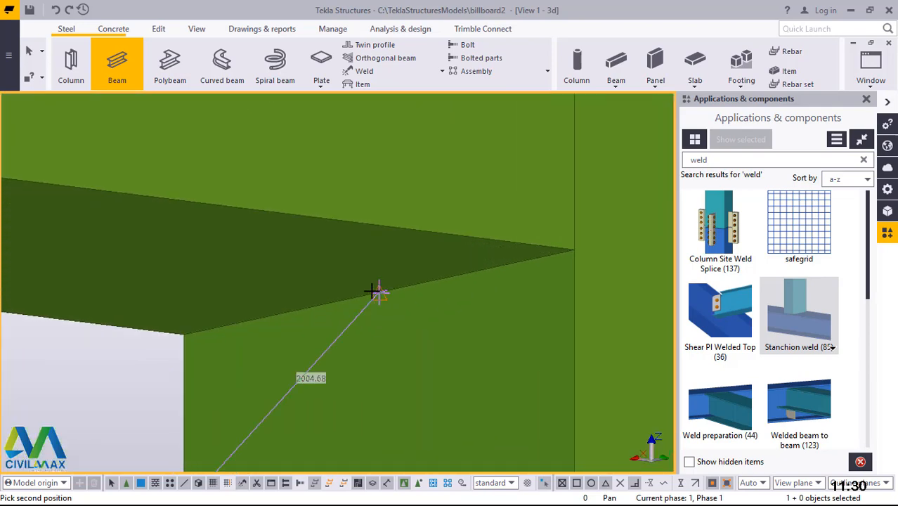
{"action": "left_click", "coordinate": [376, 291]}
Start another diagonal brace on the opposite side of that post, at the midpoint of the edge beneath the middle rail.
{"action": "scroll", "coordinate": [380, 295], "scroll_direction": "down", "scroll_amount": 6}
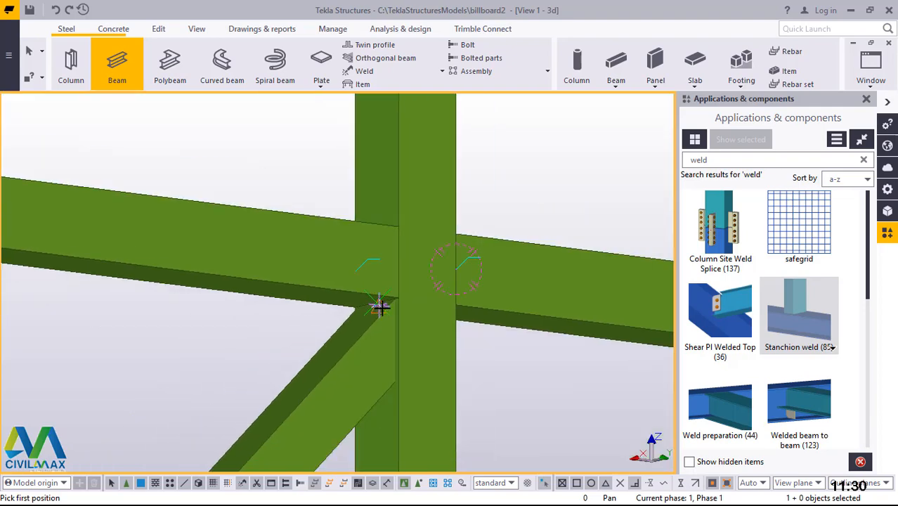
{"action": "middle_click_drag", "start_coordinate": [393, 317], "coordinate": [129, 319], "text": "ctrl"}
{"action": "scroll", "coordinate": [426, 309], "scroll_direction": "up", "scroll_amount": 8}
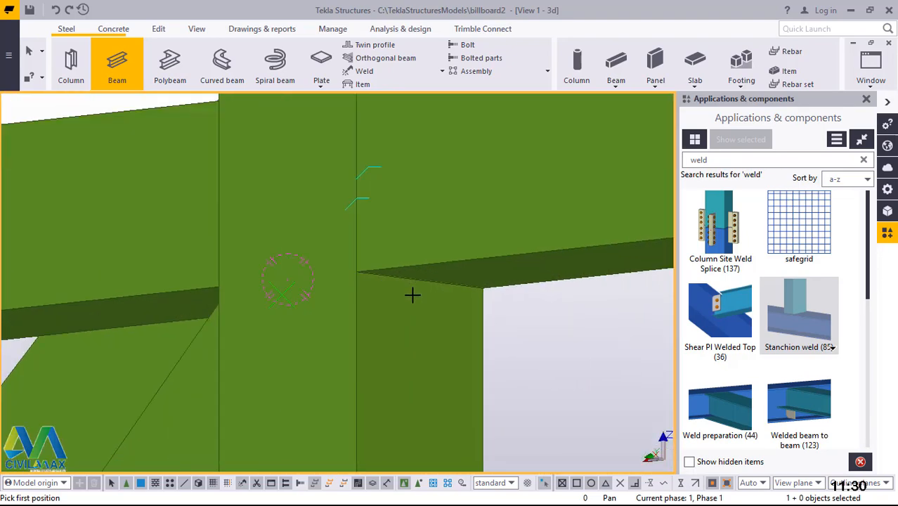
{"action": "scroll", "coordinate": [425, 264], "scroll_direction": "up", "scroll_amount": 5}
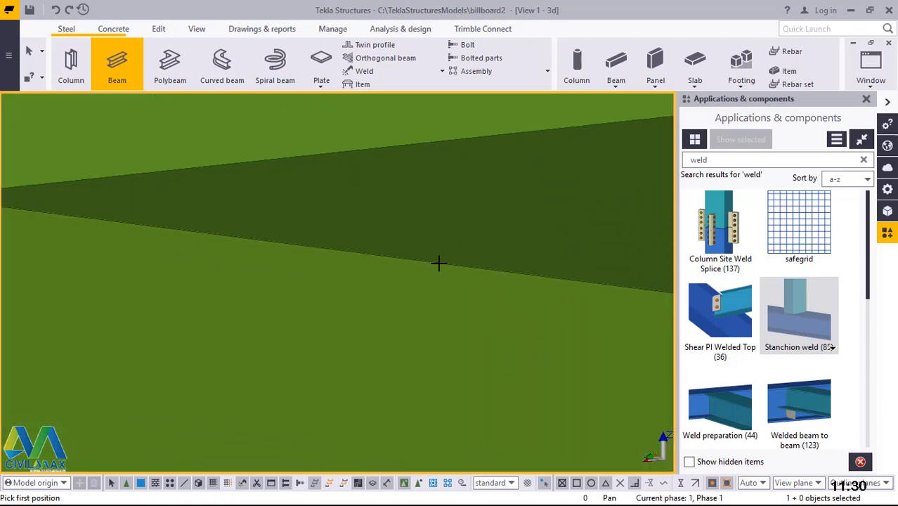
{"action": "scroll", "coordinate": [451, 264], "scroll_direction": "down", "scroll_amount": 4}
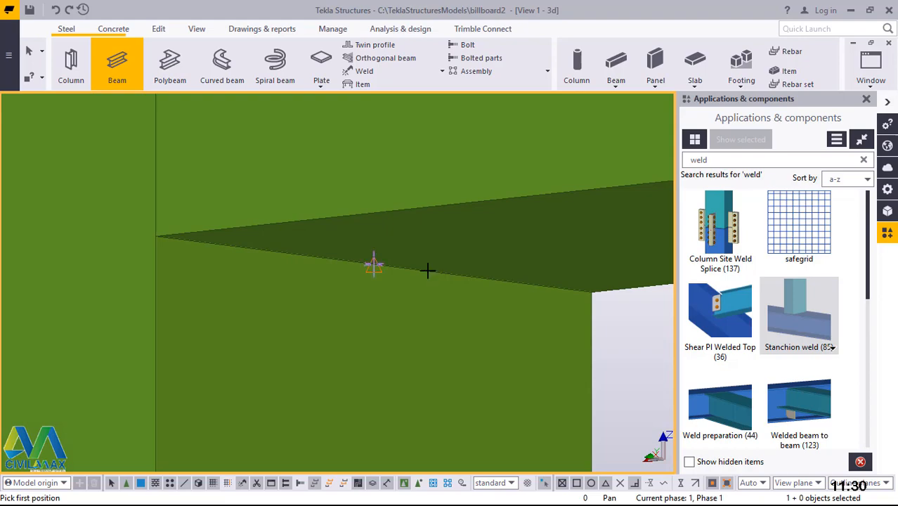
{"action": "left_click", "coordinate": [427, 269]}
End the brace at the midpoint of the joint edge where the bottom rail meets the end post, about 2026 mm long, and exit the Beam command.
{"action": "scroll", "coordinate": [339, 304], "scroll_direction": "down", "scroll_amount": 8}
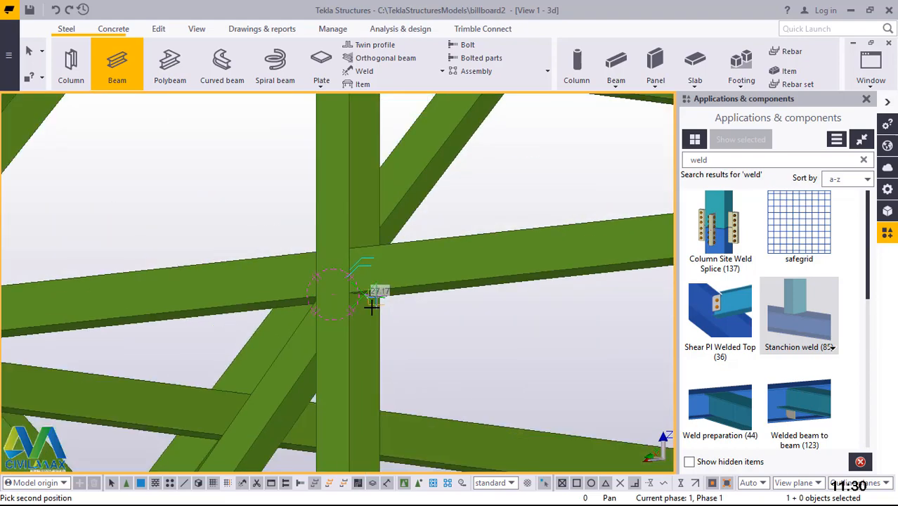
{"action": "scroll", "coordinate": [371, 307], "scroll_direction": "down", "scroll_amount": 10}
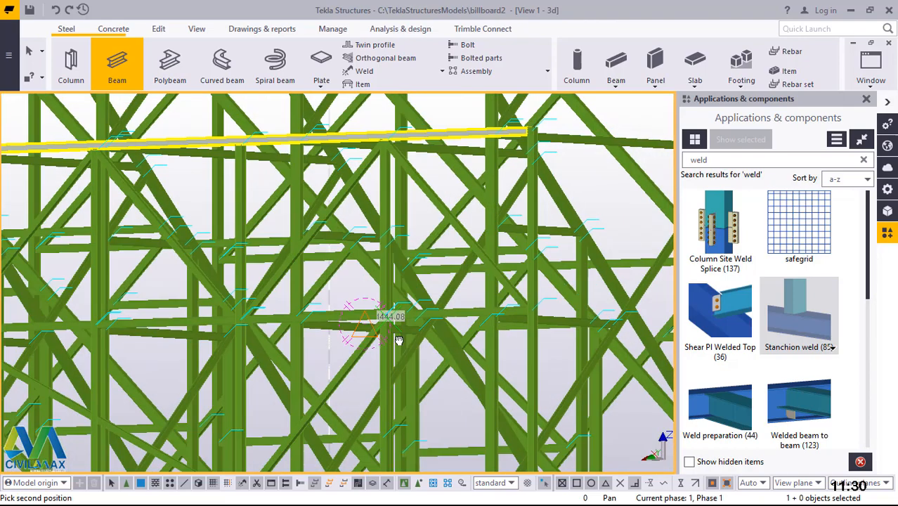
{"action": "middle_click_drag", "start_coordinate": [398, 340], "coordinate": [579, 408], "text": "ctrl"}
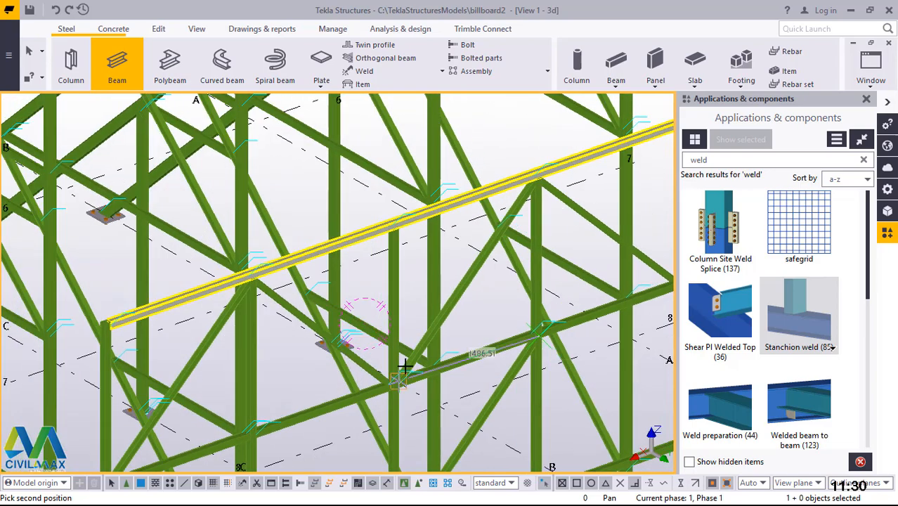
{"action": "scroll", "coordinate": [405, 366], "scroll_direction": "down", "scroll_amount": 2}
{"action": "scroll", "coordinate": [577, 401], "scroll_direction": "up", "scroll_amount": 7}
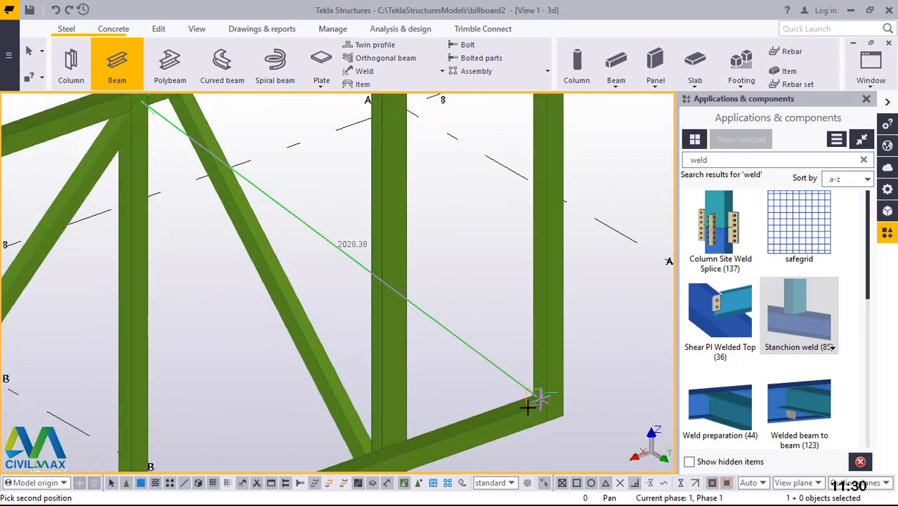
{"action": "scroll", "coordinate": [527, 408], "scroll_direction": "up", "scroll_amount": 6}
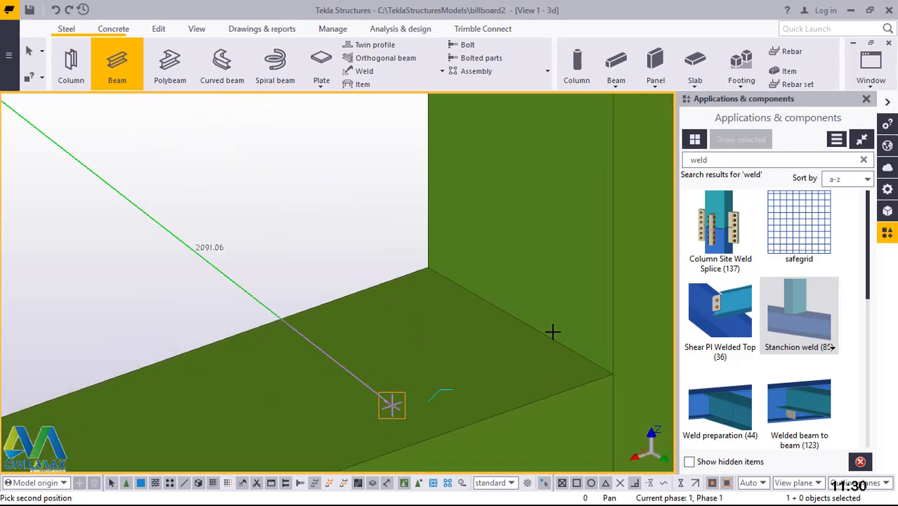
{"action": "scroll", "coordinate": [553, 331], "scroll_direction": "up", "scroll_amount": 3}
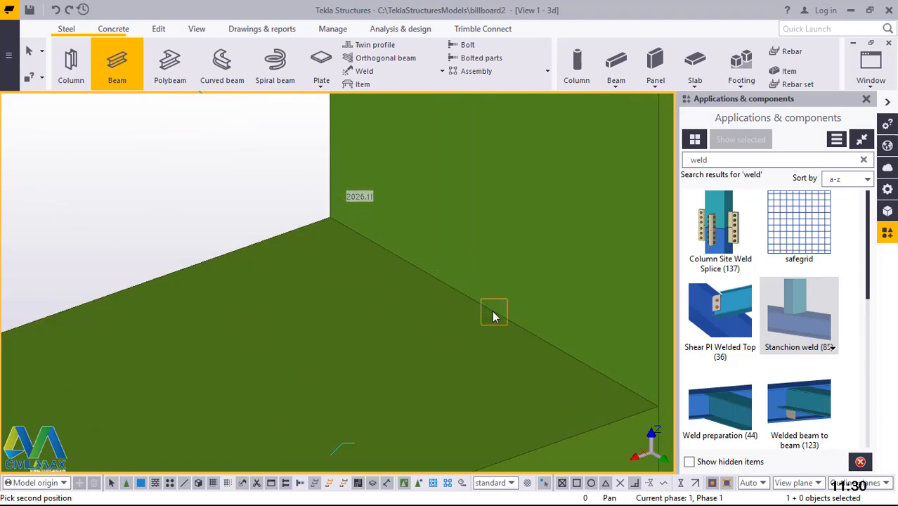
{"action": "left_click", "coordinate": [494, 313]}
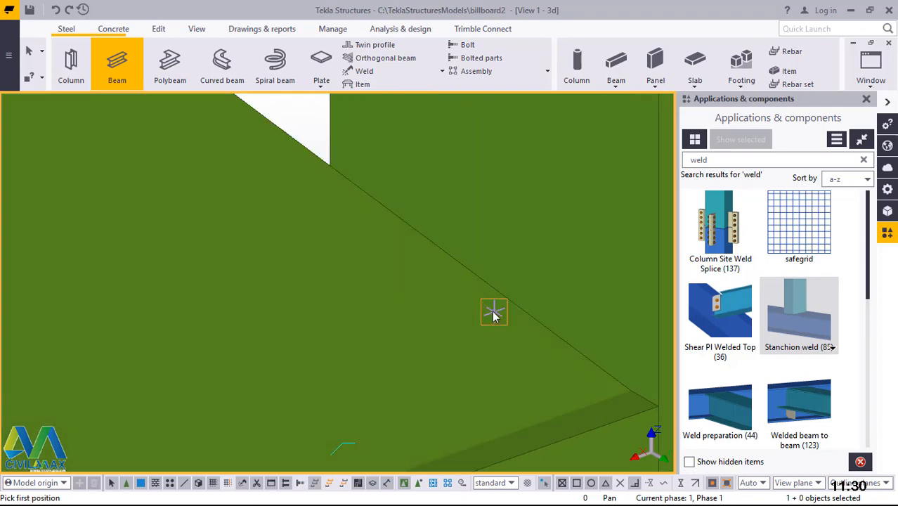
{"action": "right_click", "coordinate": [511, 269]}
{"action": "left_click", "coordinate": [525, 273]}
Delete the three new diagonal braces between the middle and bottom rails on the frame's front face.
{"action": "scroll", "coordinate": [520, 299], "scroll_direction": "down", "scroll_amount": 8}
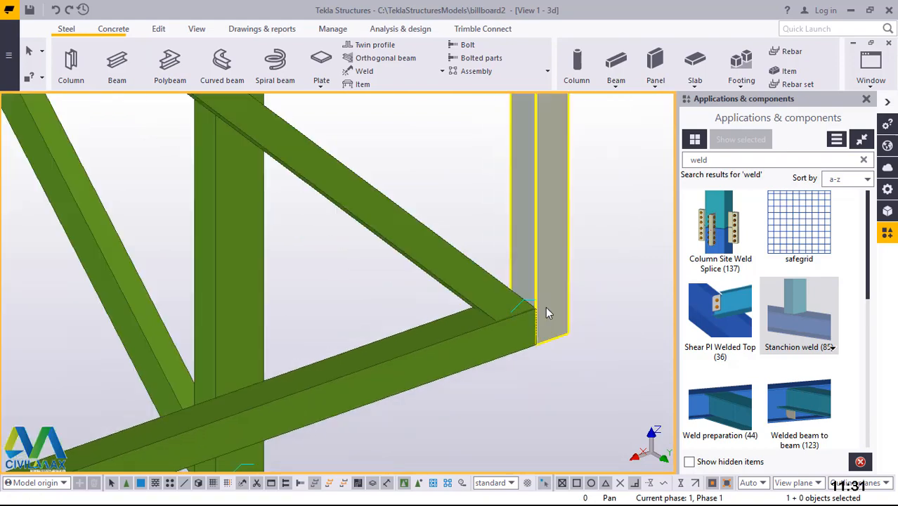
{"action": "scroll", "coordinate": [548, 316], "scroll_direction": "down", "scroll_amount": 5}
{"action": "middle_click_drag", "start_coordinate": [516, 329], "coordinate": [349, 331], "text": "ctrl"}
{"action": "scroll", "coordinate": [407, 393], "scroll_direction": "down", "scroll_amount": 4}
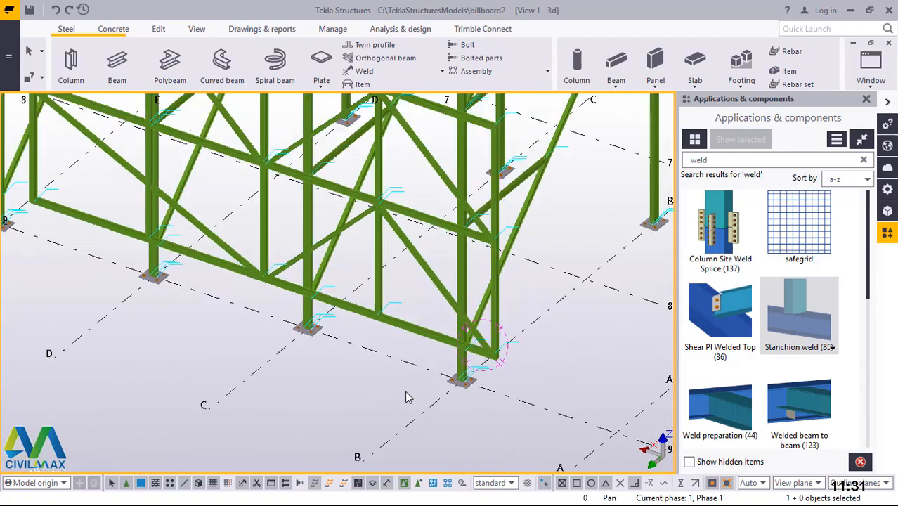
{"action": "middle_click_drag", "start_coordinate": [403, 336], "coordinate": [359, 348], "text": "ctrl"}
{"action": "scroll", "coordinate": [399, 359], "scroll_direction": "up", "scroll_amount": 5}
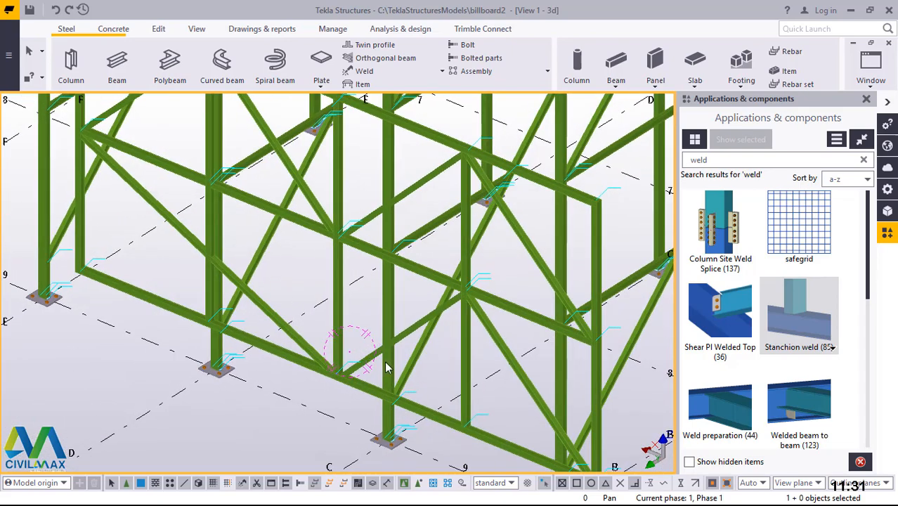
{"action": "left_click", "coordinate": [320, 364]}
{"action": "scroll", "coordinate": [319, 364], "scroll_direction": "up", "scroll_amount": 3}
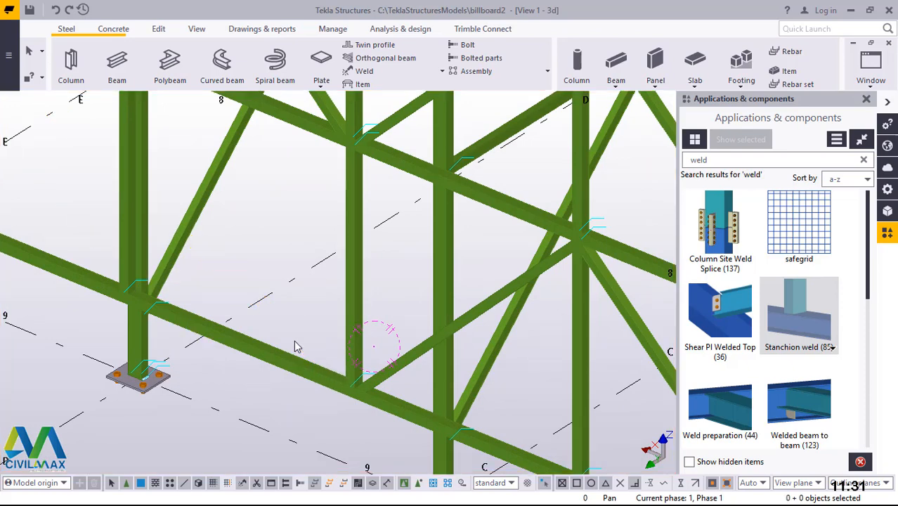
{"action": "scroll", "coordinate": [243, 338], "scroll_direction": "down", "scroll_amount": 3}
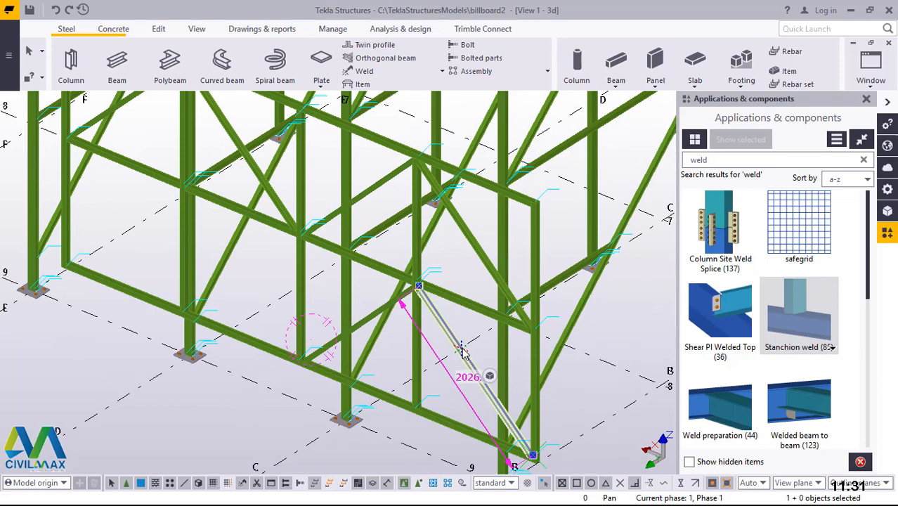
{"action": "scroll", "coordinate": [364, 346], "scroll_direction": "down", "scroll_amount": 2}
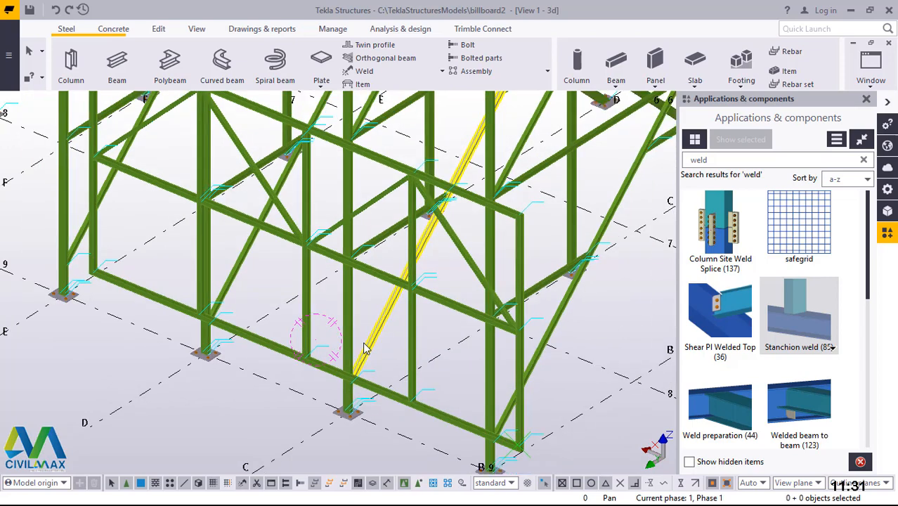
Select the four diagonal braces above the middle rail and set the work plane to the end post's front face with the Work plane tool.
{"action": "scroll", "coordinate": [232, 119], "scroll_direction": "up", "scroll_amount": 2}
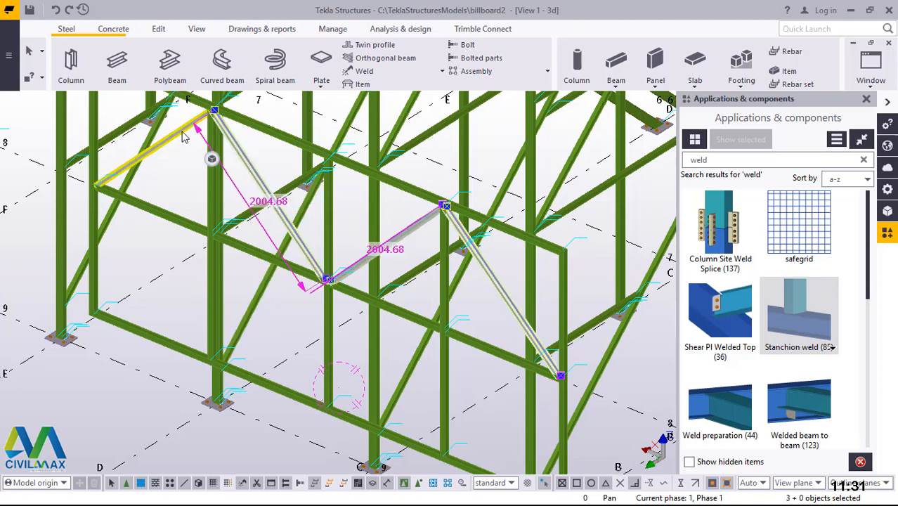
{"action": "left_click", "coordinate": [197, 30]}
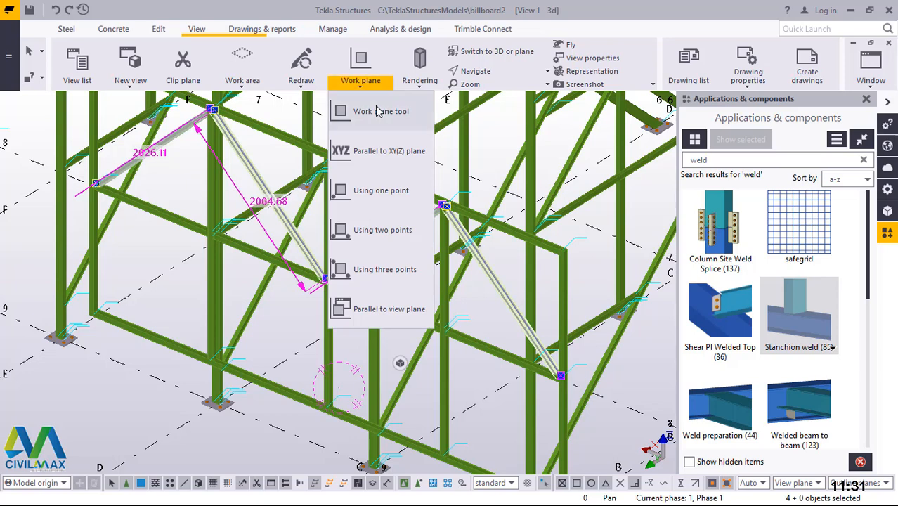
{"action": "left_click", "coordinate": [378, 112]}
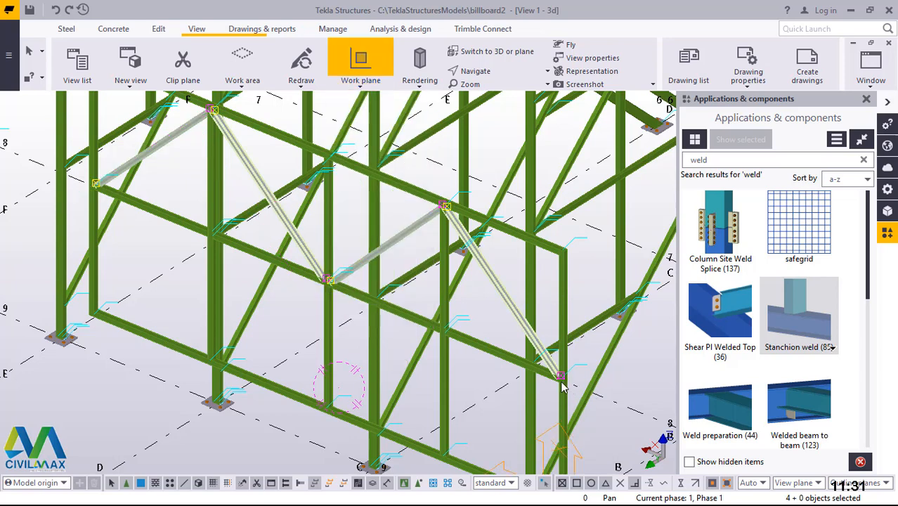
{"action": "left_click", "coordinate": [562, 385]}
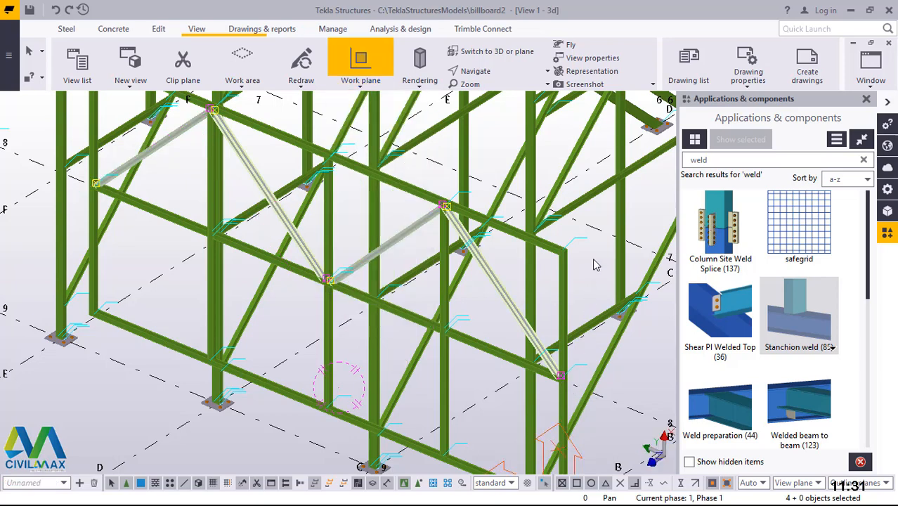
{"action": "right_click", "coordinate": [603, 267]}
{"action": "left_click", "coordinate": [619, 265]}
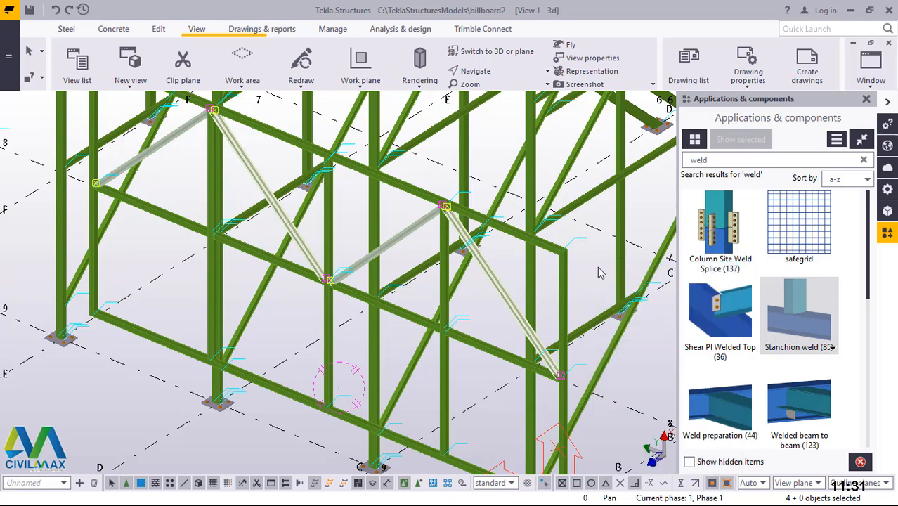
Set up a mirrored copy of the four braces, with the mirror line along the middle rail's mid-height: X0 1500, Y0 2940, angle -90.
{"action": "right_click", "coordinate": [595, 267]}
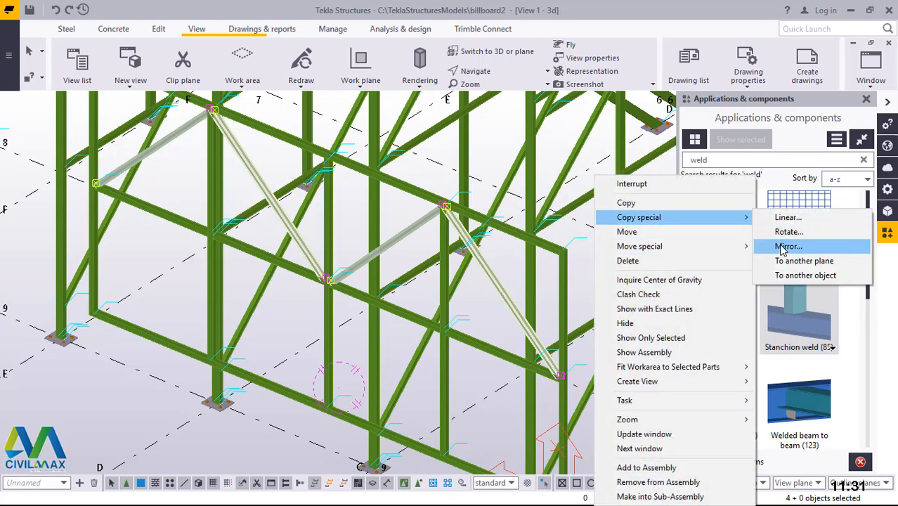
{"action": "left_click", "coordinate": [782, 245]}
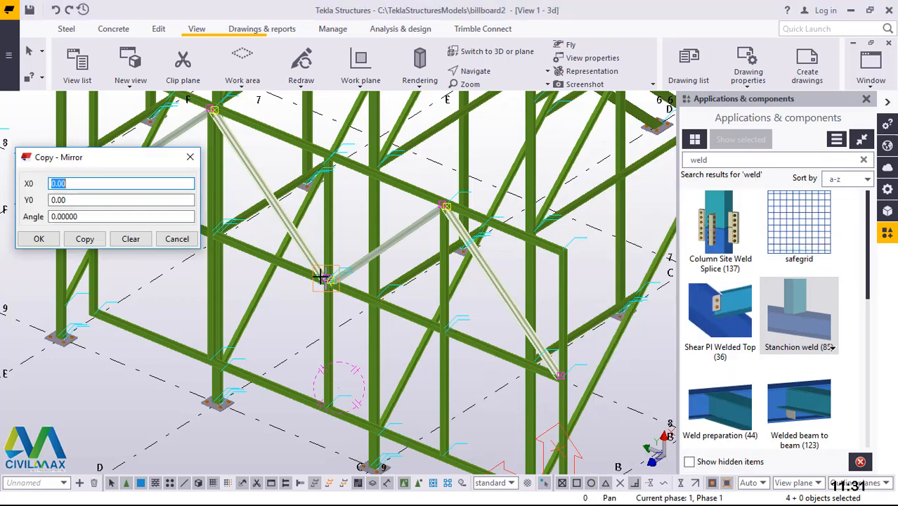
{"action": "scroll", "coordinate": [322, 277], "scroll_direction": "up", "scroll_amount": 6}
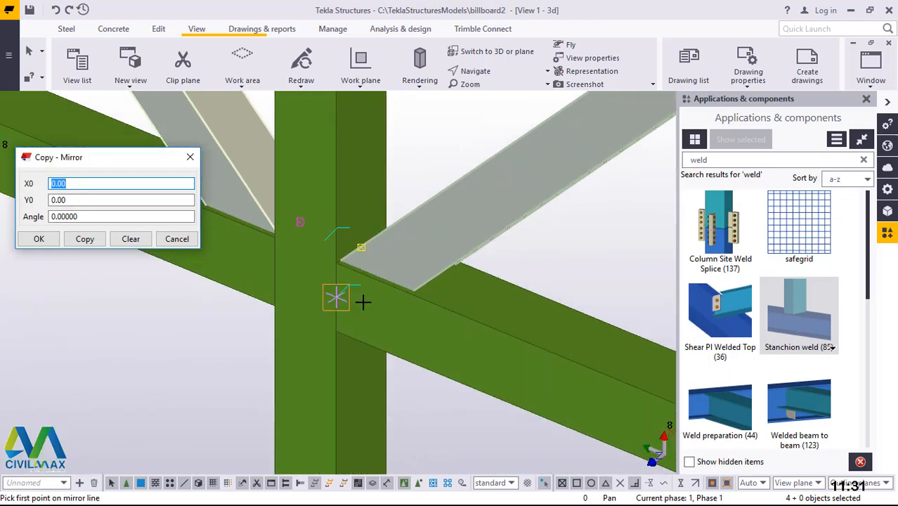
{"action": "scroll", "coordinate": [327, 287], "scroll_direction": "up", "scroll_amount": 5}
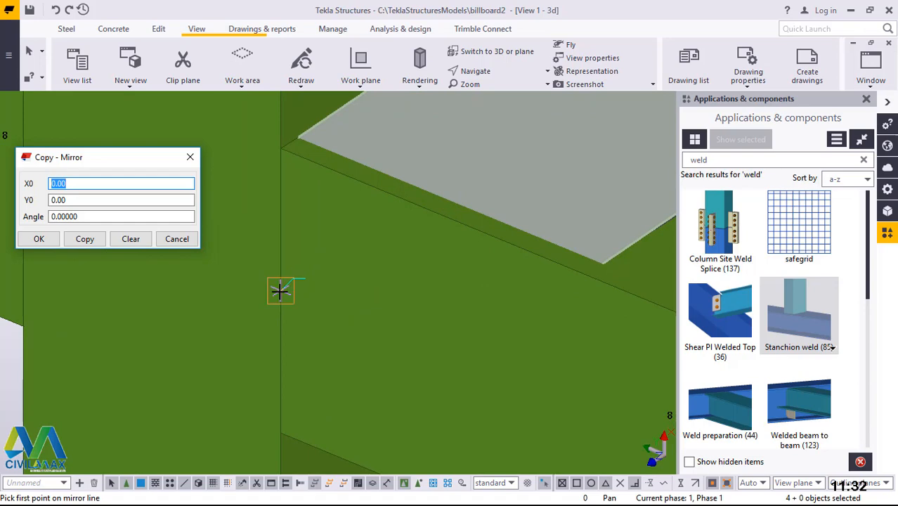
{"action": "left_click", "coordinate": [281, 290]}
{"action": "scroll", "coordinate": [278, 288], "scroll_direction": "down", "scroll_amount": 6}
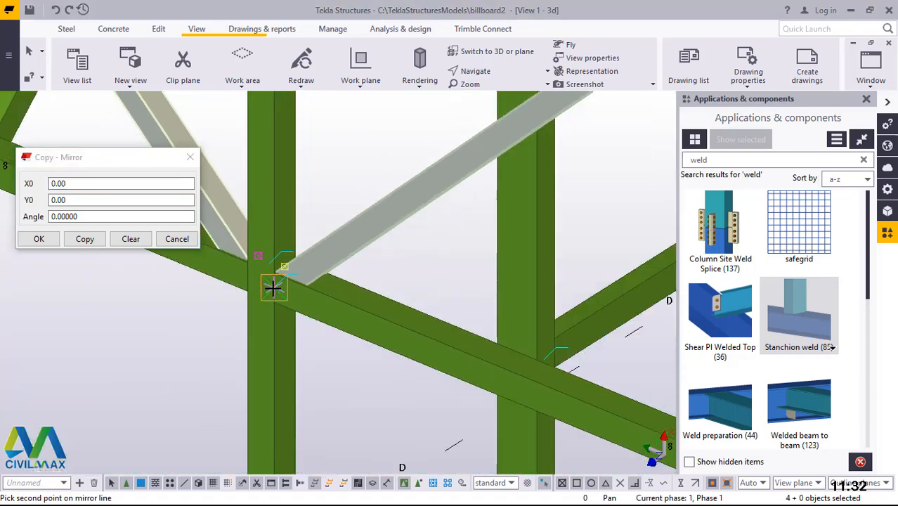
{"action": "scroll", "coordinate": [273, 287], "scroll_direction": "down", "scroll_amount": 2}
{"action": "scroll", "coordinate": [302, 302], "scroll_direction": "down", "scroll_amount": 2}
{"action": "scroll", "coordinate": [435, 341], "scroll_direction": "up", "scroll_amount": 6}
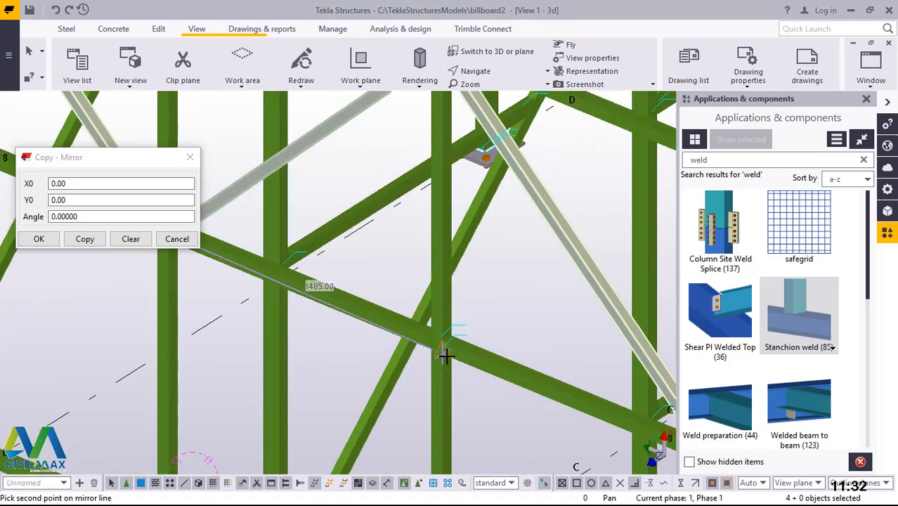
{"action": "scroll", "coordinate": [410, 325], "scroll_direction": "up", "scroll_amount": 4}
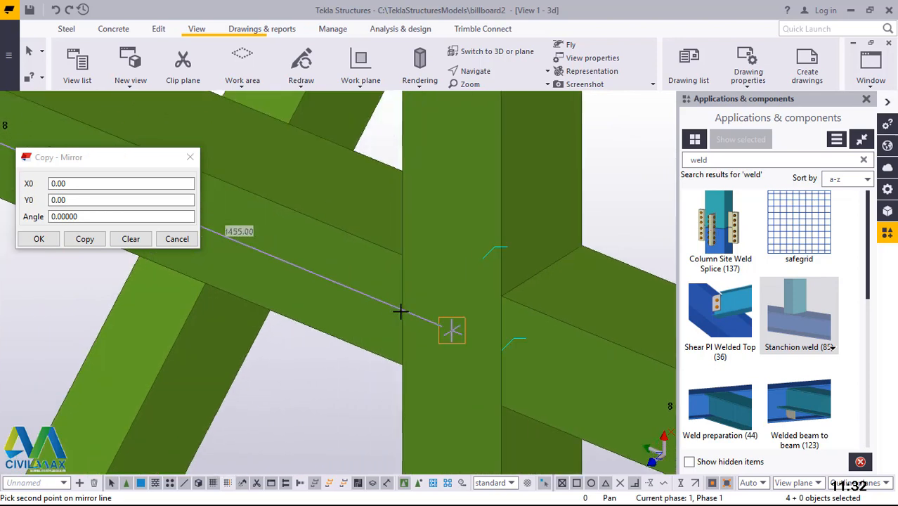
{"action": "left_click", "coordinate": [402, 314]}
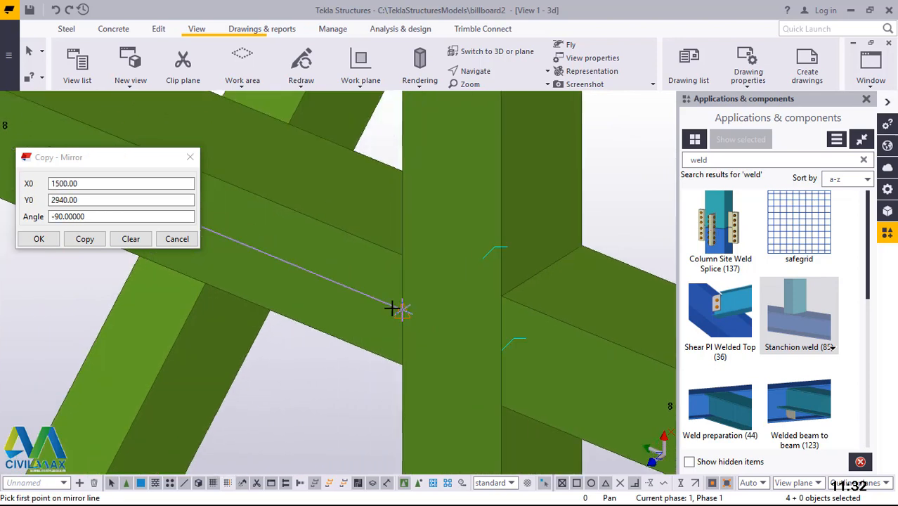
Create the mirrored copy of the four diagonal braces in the bays below the middle rail and end the mirror command.
{"action": "left_click", "coordinate": [85, 239]}
{"action": "left_click", "coordinate": [54, 241]}
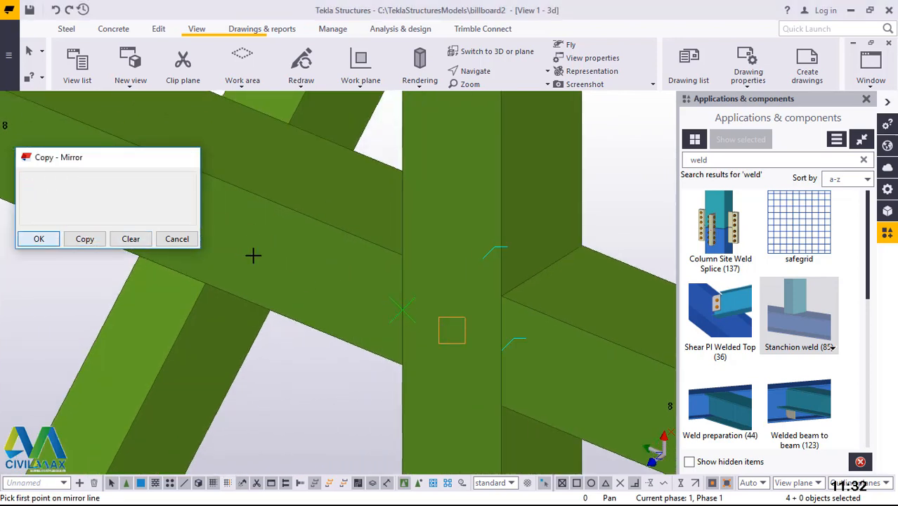
{"action": "scroll", "coordinate": [324, 293], "scroll_direction": "down", "scroll_amount": 3}
{"action": "scroll", "coordinate": [378, 306], "scroll_direction": "up", "scroll_amount": 2}
{"action": "scroll", "coordinate": [378, 306], "scroll_direction": "down", "scroll_amount": 2}
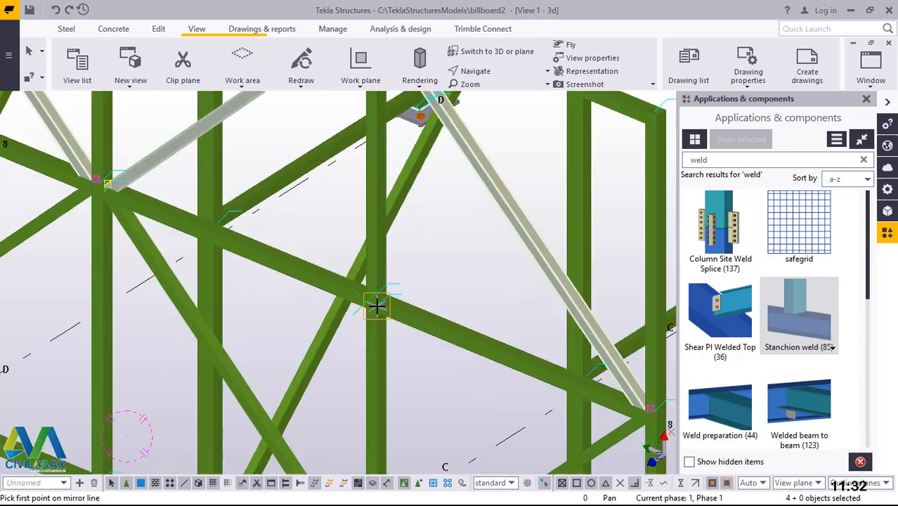
{"action": "scroll", "coordinate": [378, 305], "scroll_direction": "down", "scroll_amount": 3}
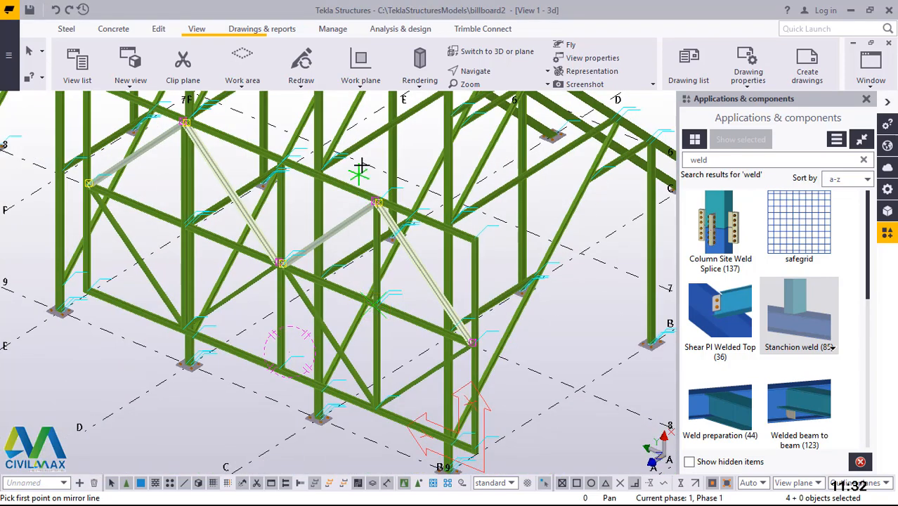
{"action": "right_click", "coordinate": [385, 169]}
{"action": "left_click", "coordinate": [391, 173]}
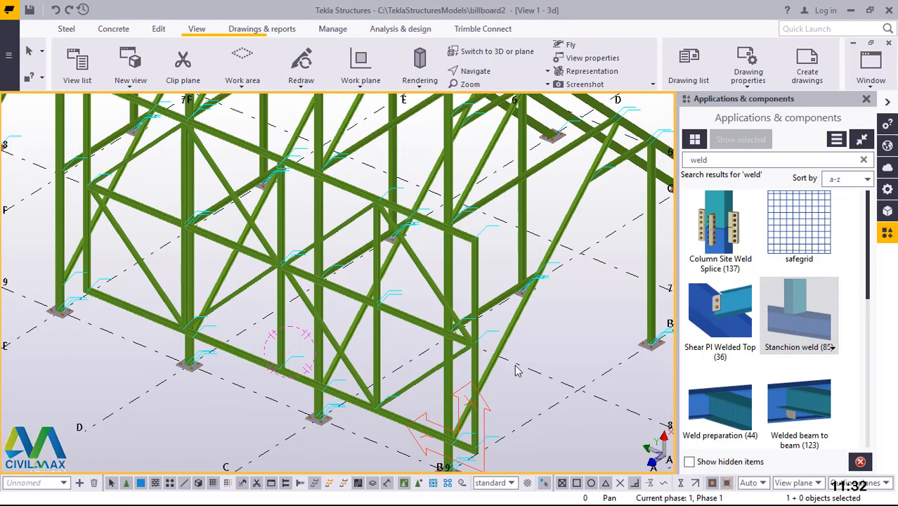
Use the Stanchion weld component to weld the middle rail to the upper and lower diagonal braces at the far end post.
{"action": "scroll", "coordinate": [457, 336], "scroll_direction": "up", "scroll_amount": 4}
{"action": "scroll", "coordinate": [458, 365], "scroll_direction": "down", "scroll_amount": 1}
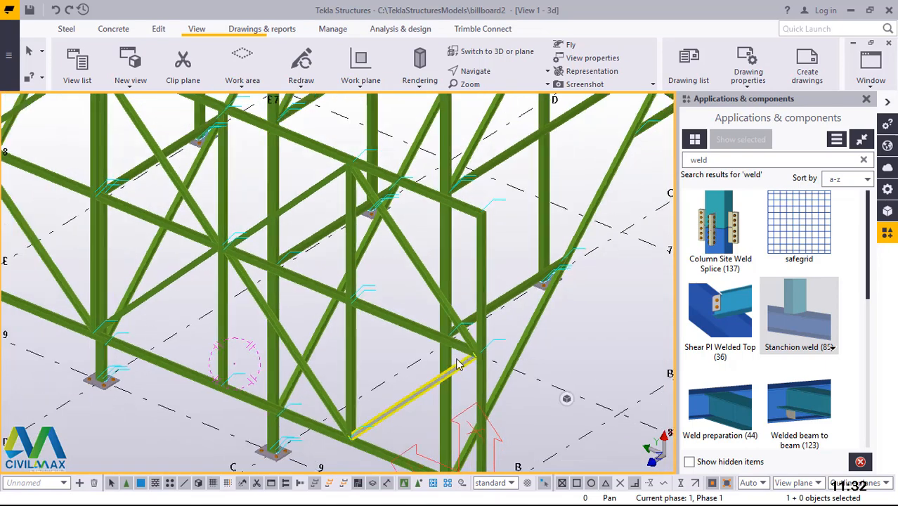
{"action": "scroll", "coordinate": [457, 364], "scroll_direction": "down", "scroll_amount": 2}
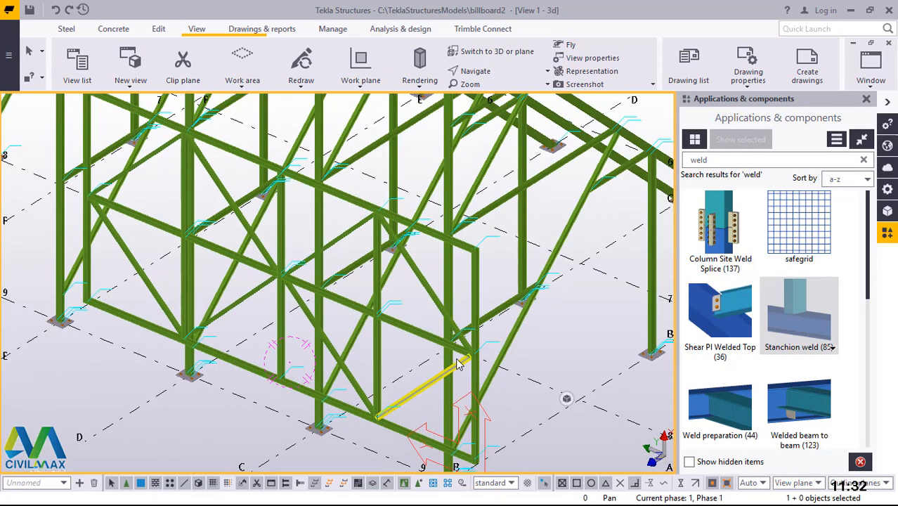
{"action": "scroll", "coordinate": [83, 195], "scroll_direction": "up", "scroll_amount": 6}
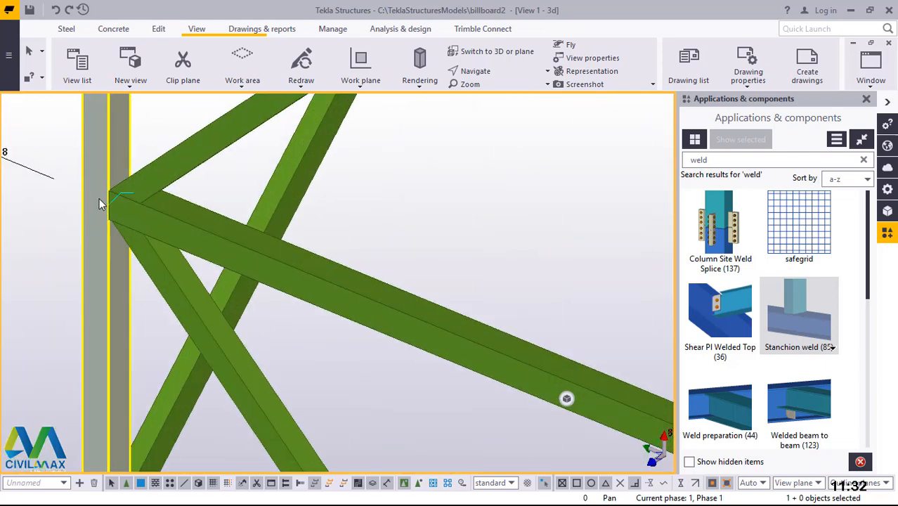
{"action": "scroll", "coordinate": [101, 243], "scroll_direction": "down", "scroll_amount": 1}
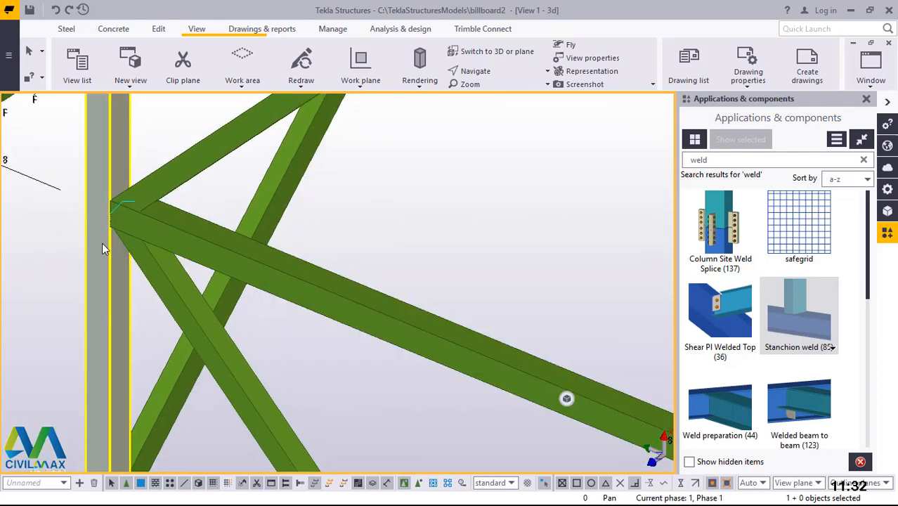
{"action": "scroll", "coordinate": [102, 243], "scroll_direction": "down", "scroll_amount": 3}
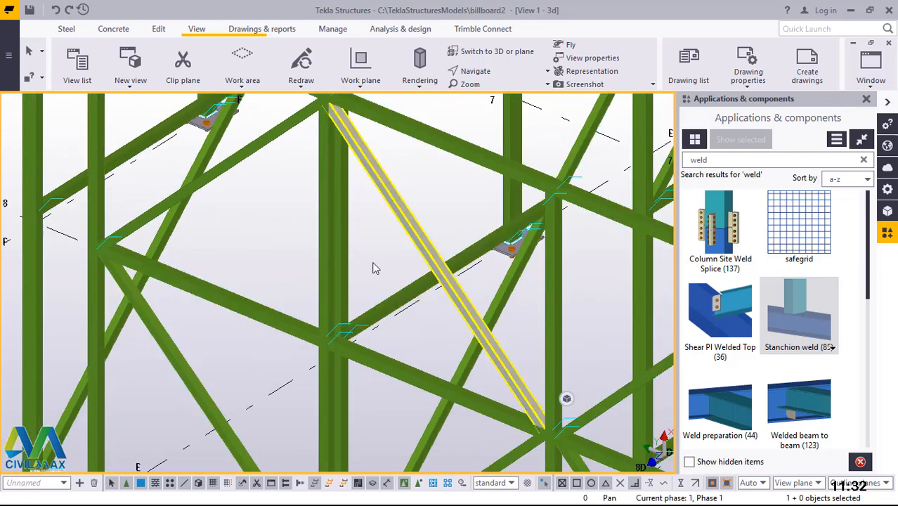
{"action": "left_click", "coordinate": [806, 304]}
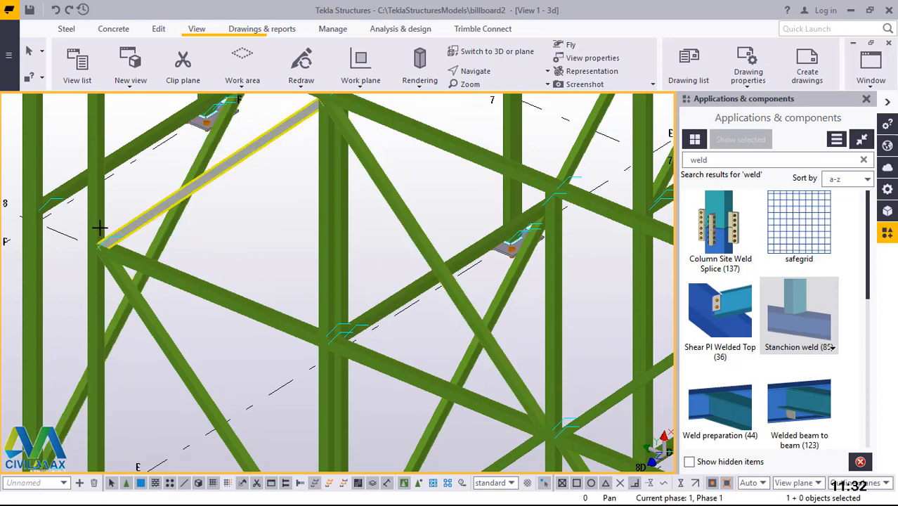
{"action": "scroll", "coordinate": [91, 230], "scroll_direction": "up", "scroll_amount": 3}
{"action": "scroll", "coordinate": [144, 300], "scroll_direction": "up", "scroll_amount": 2}
{"action": "left_click", "coordinate": [166, 246]}
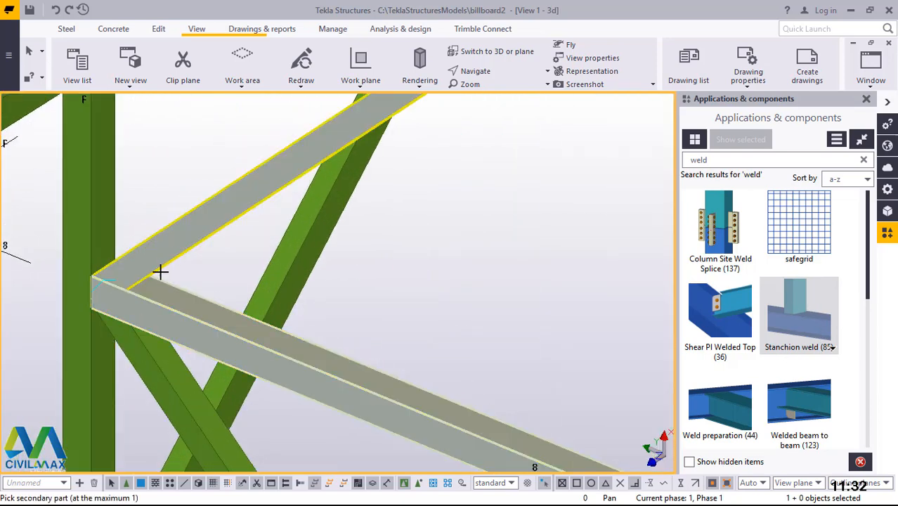
{"action": "left_click", "coordinate": [137, 357]}
{"action": "scroll", "coordinate": [92, 281], "scroll_direction": "down", "scroll_amount": 5}
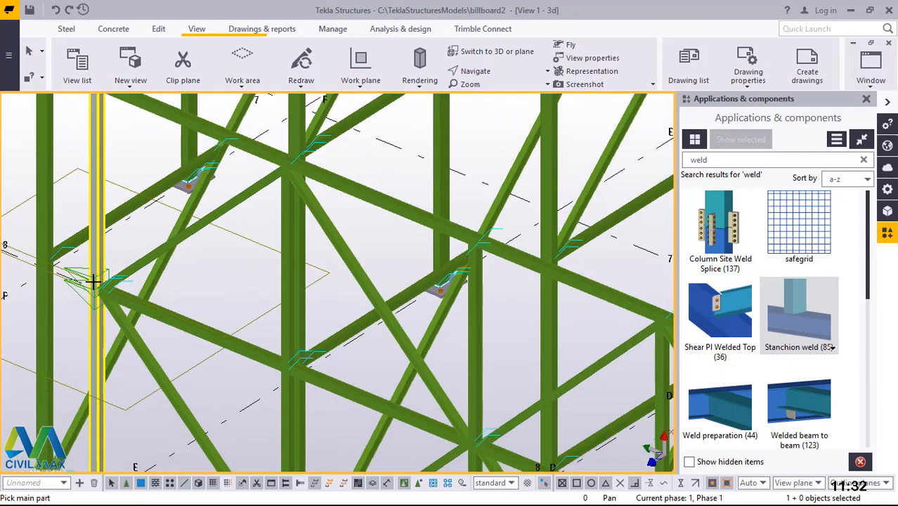
Weld the intermediate post to both diagonal braces meeting at its foot on the bottom rail, at the joint farther from the near end post.
{"action": "scroll", "coordinate": [96, 280], "scroll_direction": "up", "scroll_amount": 10}
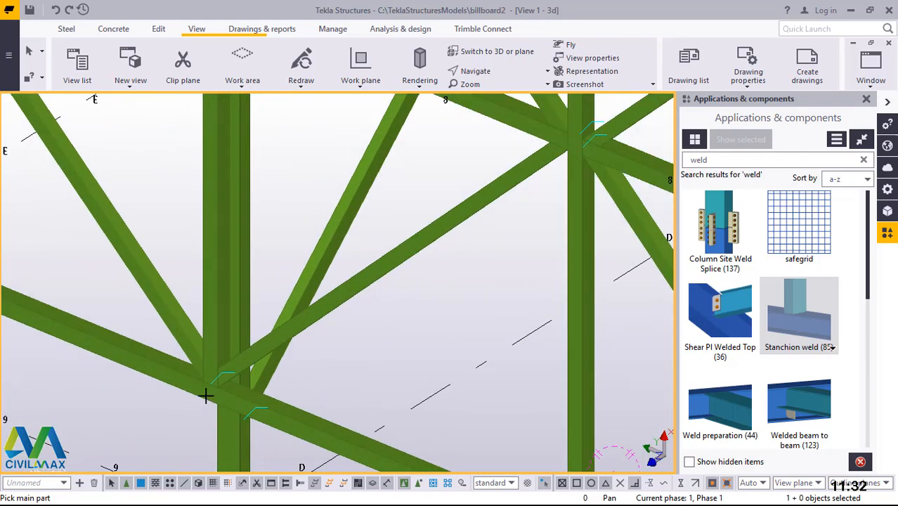
{"action": "scroll", "coordinate": [210, 316], "scroll_direction": "up", "scroll_amount": 1}
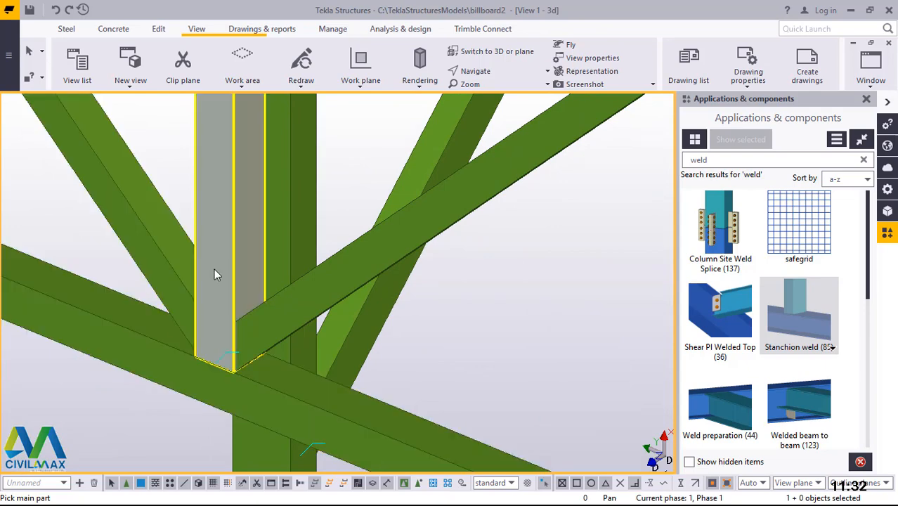
{"action": "left_click", "coordinate": [215, 271]}
{"action": "left_click", "coordinate": [152, 285]}
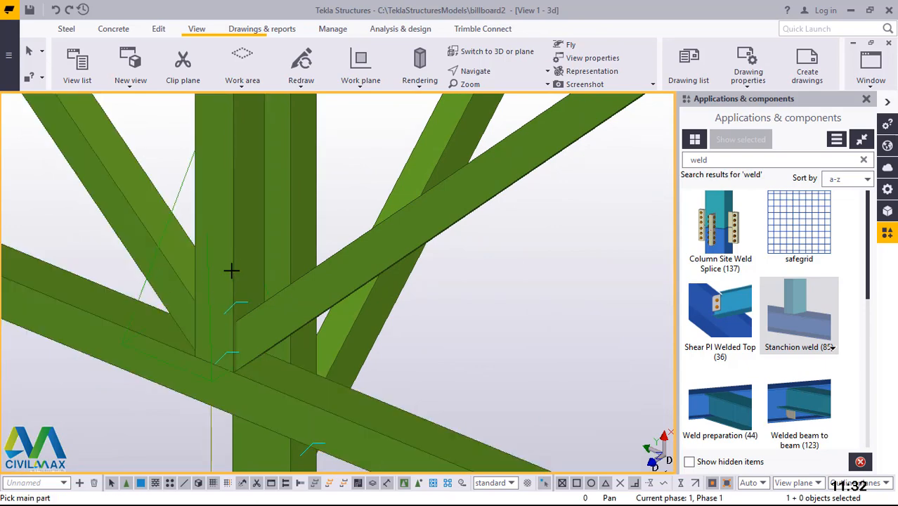
{"action": "left_click", "coordinate": [227, 238]}
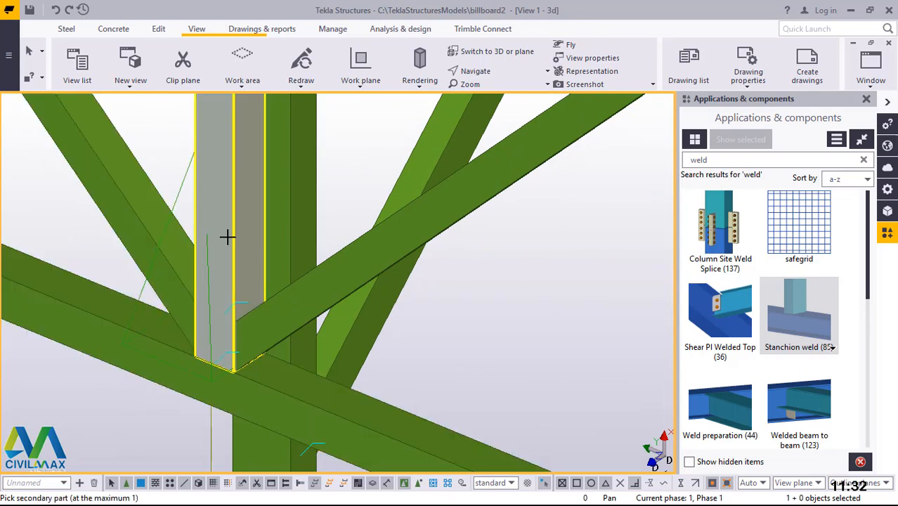
{"action": "left_click", "coordinate": [324, 301]}
{"action": "scroll", "coordinate": [214, 315], "scroll_direction": "down", "scroll_amount": 5}
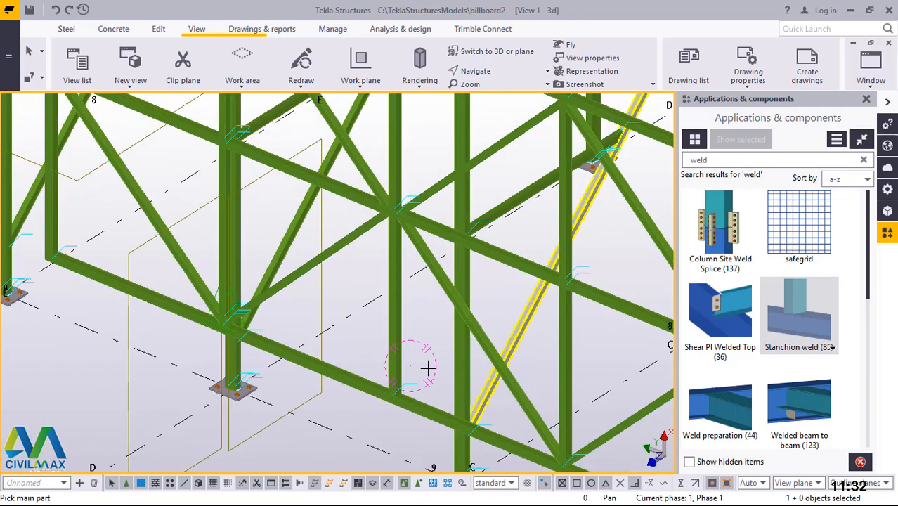
Weld the intermediate post nearest the near end post to the two diagonal braces meeting at its foot on the bottom rail.
{"action": "scroll", "coordinate": [429, 366], "scroll_direction": "up", "scroll_amount": 10}
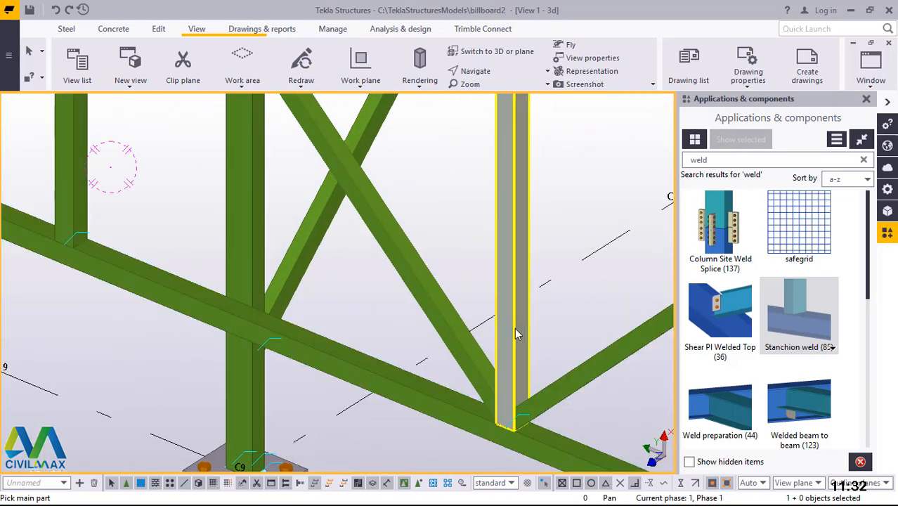
{"action": "left_click", "coordinate": [515, 334]}
{"action": "left_click", "coordinate": [460, 359]}
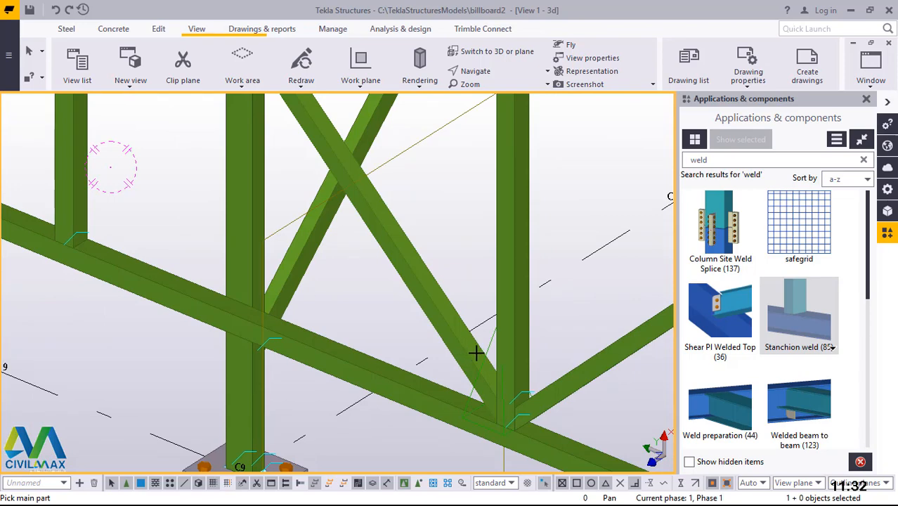
{"action": "left_click", "coordinate": [511, 336]}
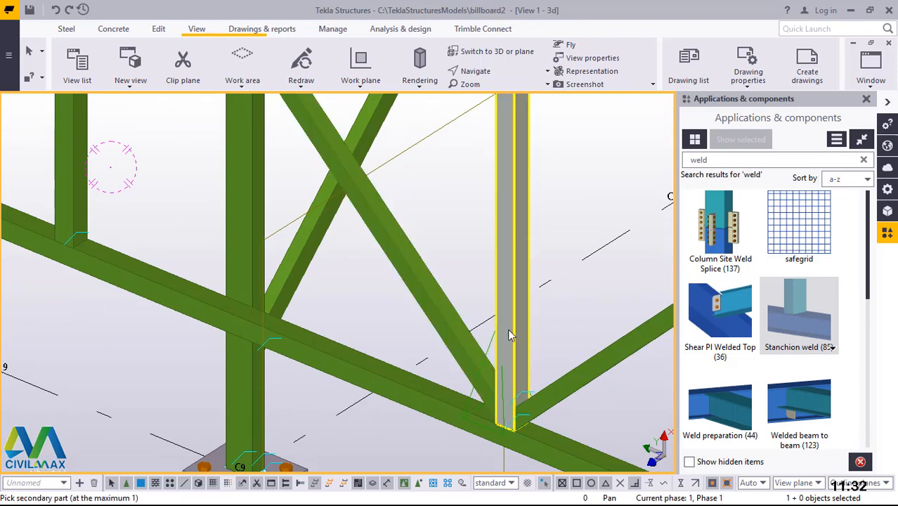
{"action": "left_click", "coordinate": [585, 367]}
{"action": "scroll", "coordinate": [321, 291], "scroll_direction": "down", "scroll_amount": 4}
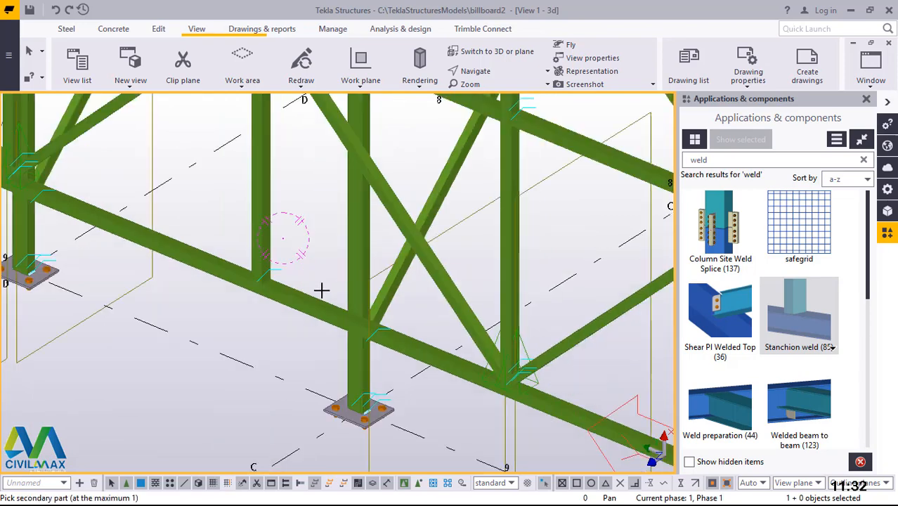
Weld the middle rail to the lower and upper diagonal braces at the near end post.
{"action": "scroll", "coordinate": [509, 237], "scroll_direction": "up", "scroll_amount": 5}
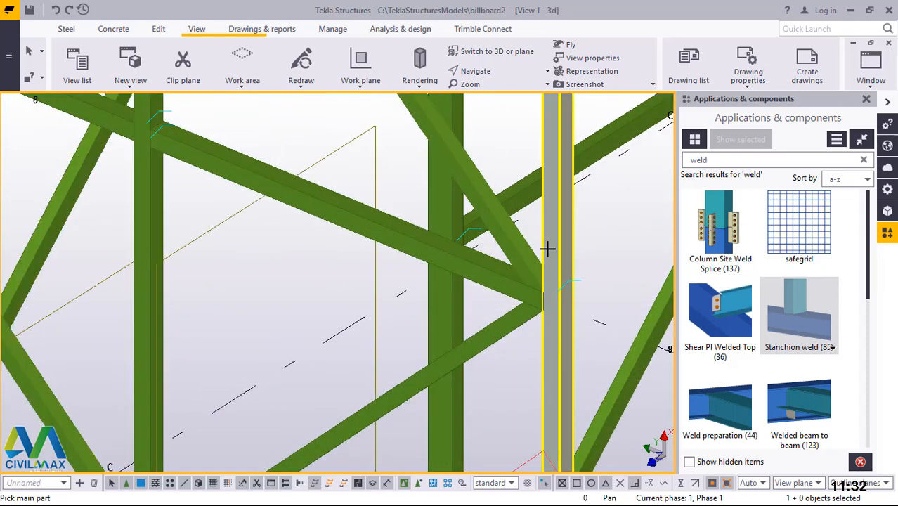
{"action": "scroll", "coordinate": [522, 293], "scroll_direction": "up", "scroll_amount": 4}
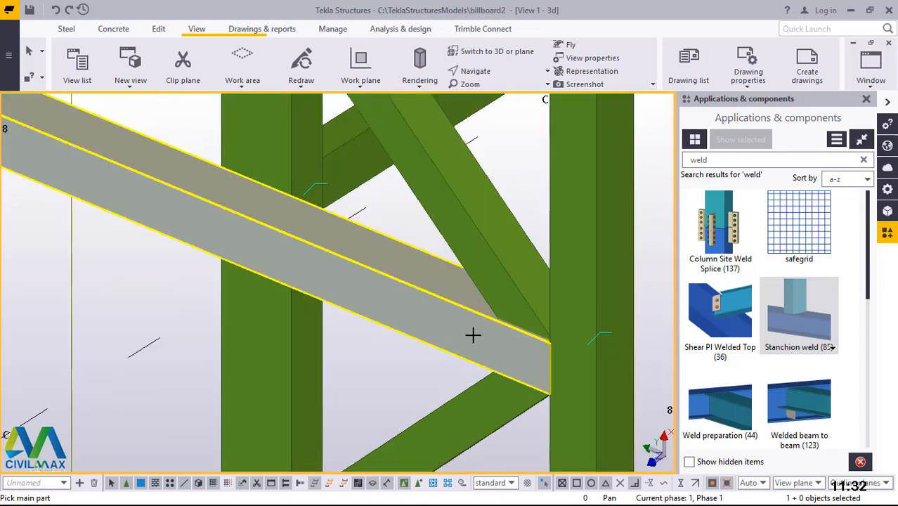
{"action": "left_click", "coordinate": [455, 326]}
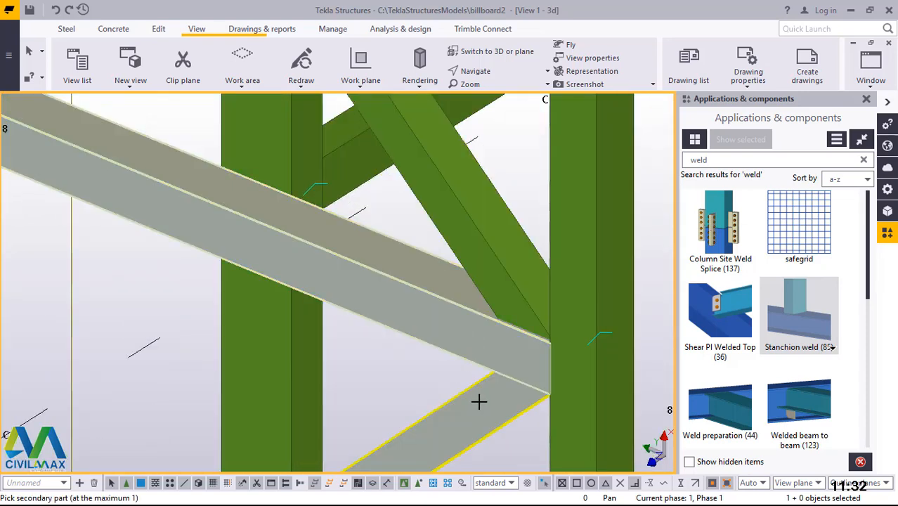
{"action": "left_click", "coordinate": [479, 401]}
{"action": "left_click", "coordinate": [463, 312]}
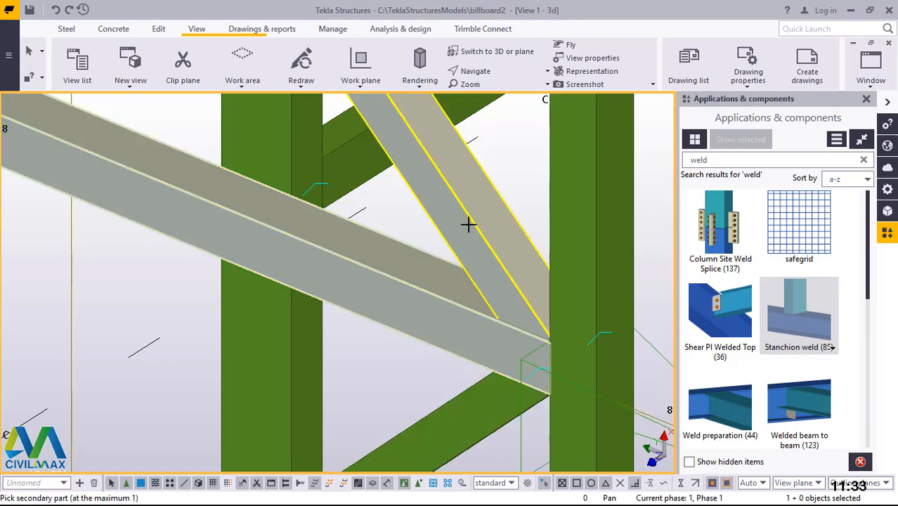
{"action": "left_click", "coordinate": [470, 225]}
{"action": "scroll", "coordinate": [536, 362], "scroll_direction": "down", "scroll_amount": 5}
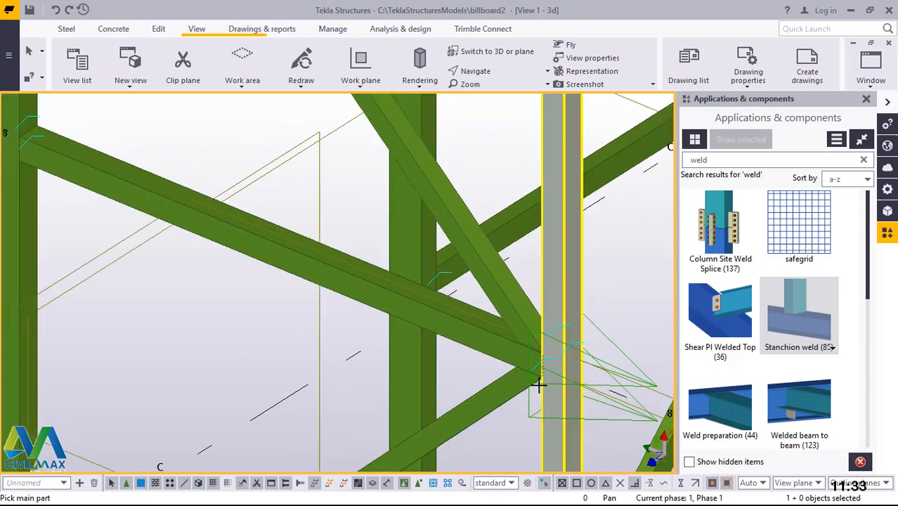
Weld the intermediate post nearest the near end post to the two diagonal braces meeting under the top rail.
{"action": "scroll", "coordinate": [537, 386], "scroll_direction": "down", "scroll_amount": 1}
{"action": "scroll", "coordinate": [352, 298], "scroll_direction": "up", "scroll_amount": 3}
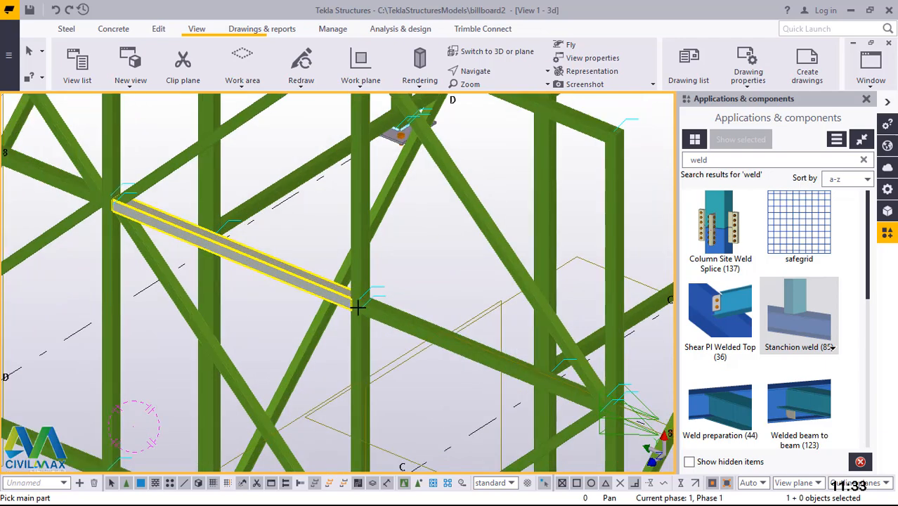
{"action": "scroll", "coordinate": [359, 330], "scroll_direction": "down", "scroll_amount": 5}
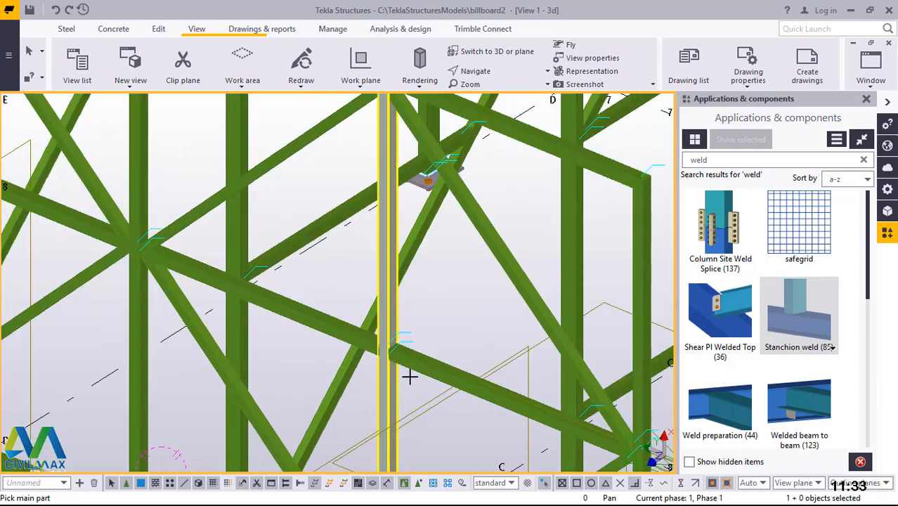
{"action": "scroll", "coordinate": [421, 265], "scroll_direction": "up", "scroll_amount": 6}
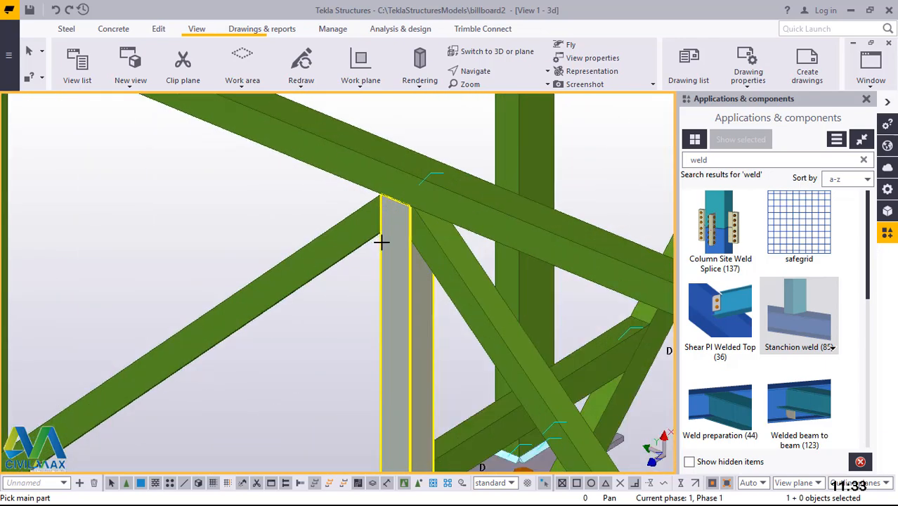
{"action": "left_click", "coordinate": [401, 245]}
{"action": "left_click", "coordinate": [442, 246]}
{"action": "left_click", "coordinate": [395, 251]}
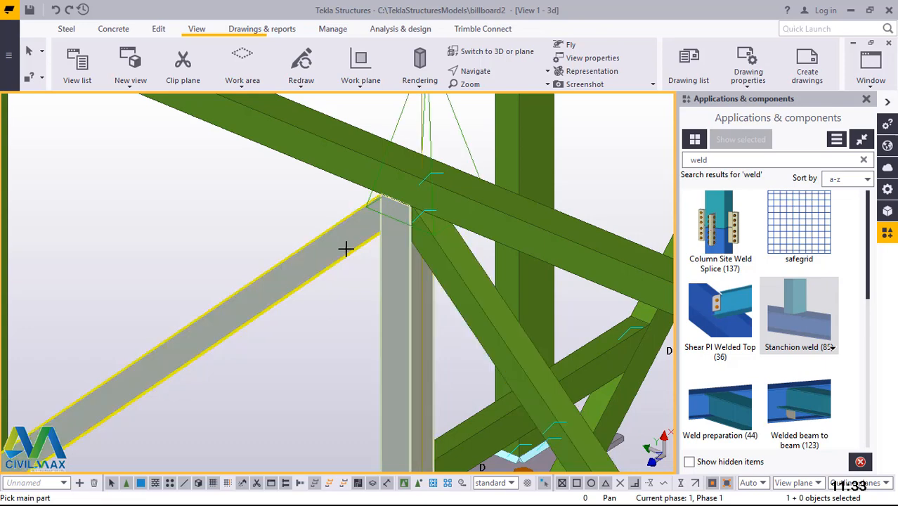
{"action": "left_click", "coordinate": [344, 245]}
{"action": "scroll", "coordinate": [463, 301], "scroll_direction": "down", "scroll_amount": 6}
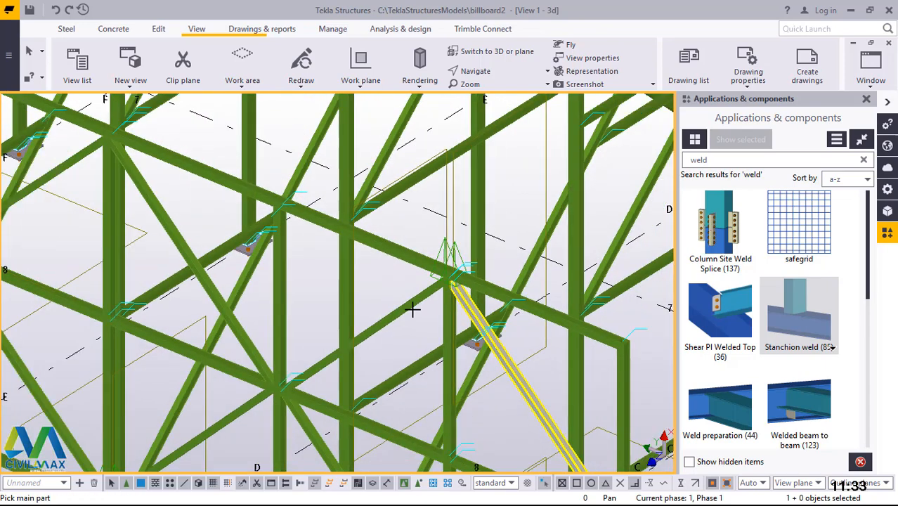
Weld the middle rail segments to the four diagonal braces meeting at the centre post with Stanchion weld.
{"action": "scroll", "coordinate": [307, 383], "scroll_direction": "up", "scroll_amount": 8}
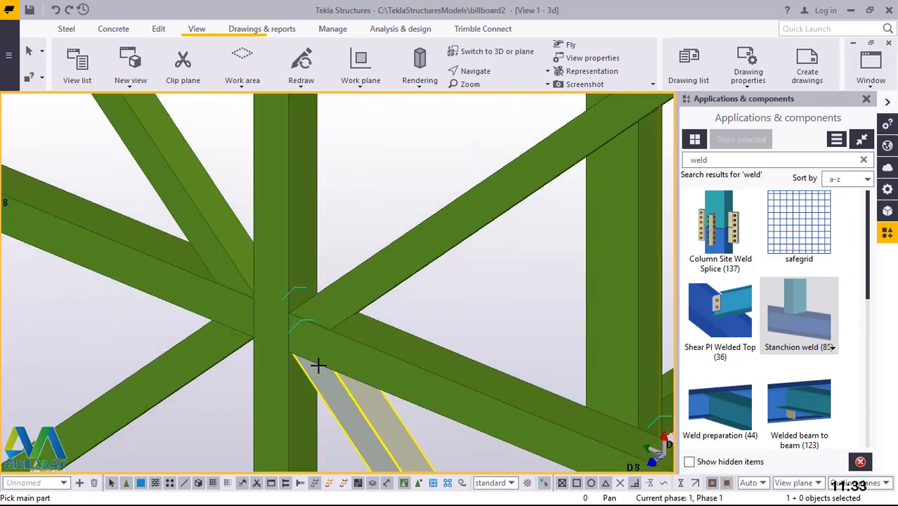
{"action": "left_click", "coordinate": [339, 336]}
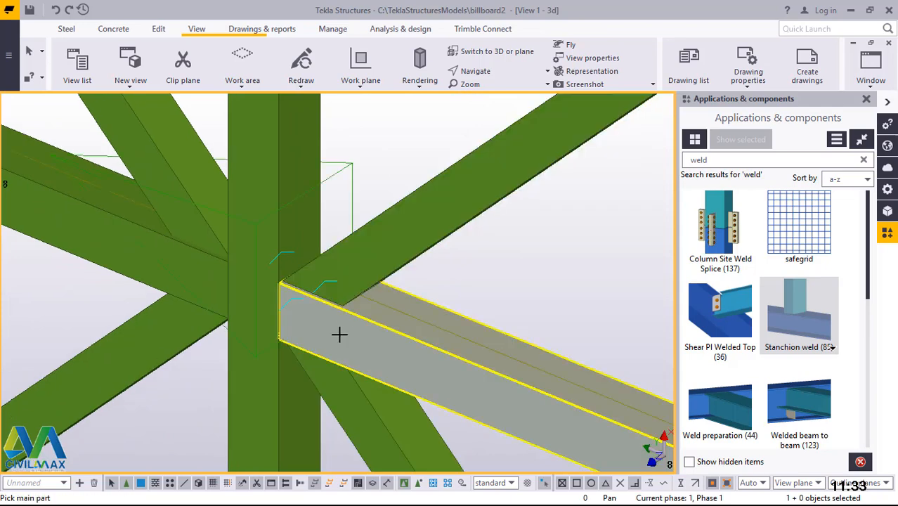
{"action": "left_click", "coordinate": [339, 386]}
{"action": "scroll", "coordinate": [336, 373], "scroll_direction": "down", "scroll_amount": 3}
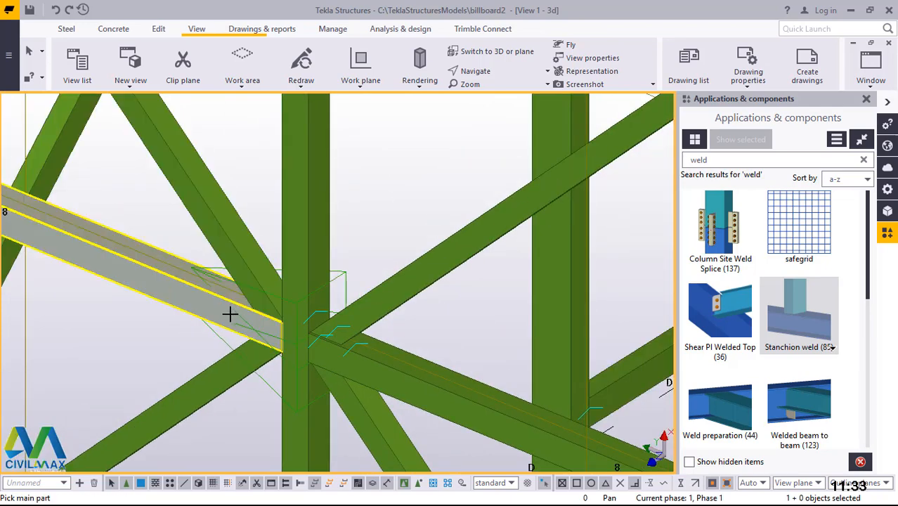
{"action": "left_click", "coordinate": [155, 288]}
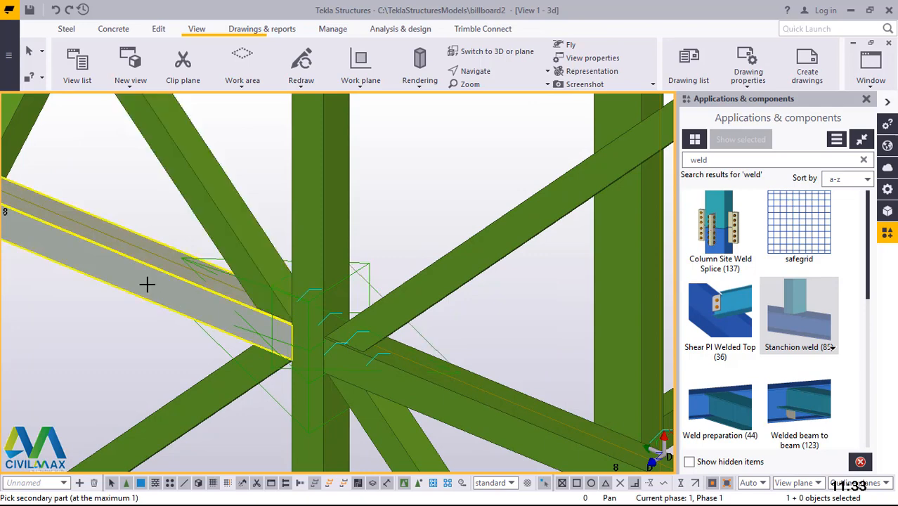
{"action": "scroll", "coordinate": [397, 387], "scroll_direction": "down", "scroll_amount": 3}
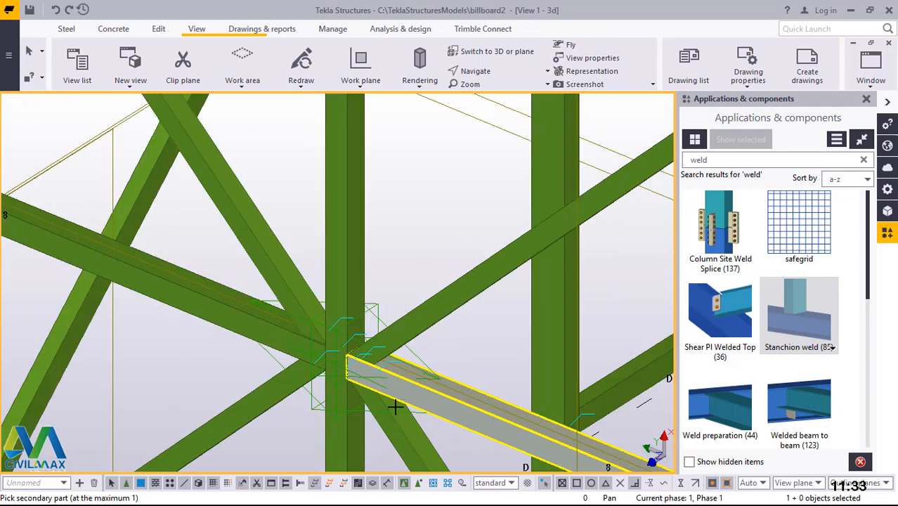
{"action": "left_click", "coordinate": [395, 405]}
{"action": "scroll", "coordinate": [395, 405], "scroll_direction": "down", "scroll_amount": 5}
Weld the intermediate post nearest the far end post to the two diagonal braces meeting under the top rail.
{"action": "scroll", "coordinate": [216, 158], "scroll_direction": "up", "scroll_amount": 10}
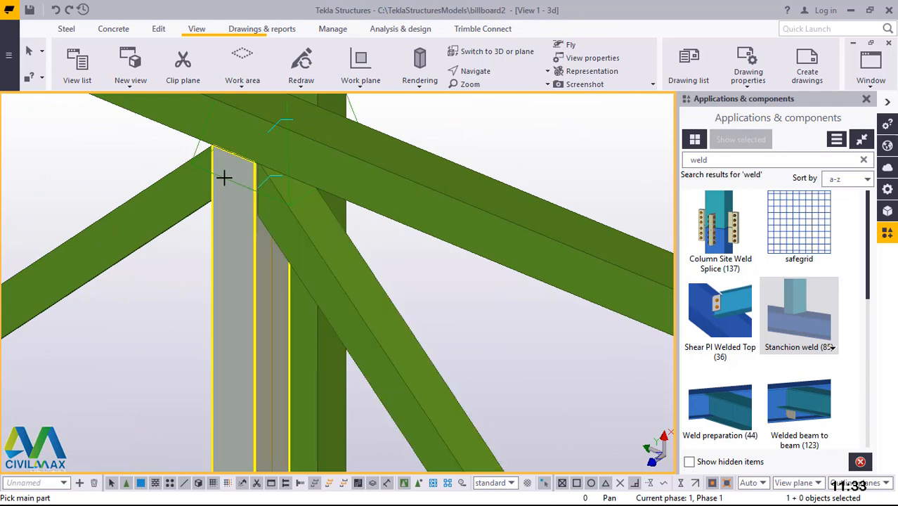
{"action": "left_click", "coordinate": [274, 195]}
{"action": "middle_click_drag", "start_coordinate": [275, 195], "coordinate": [306, 204]}
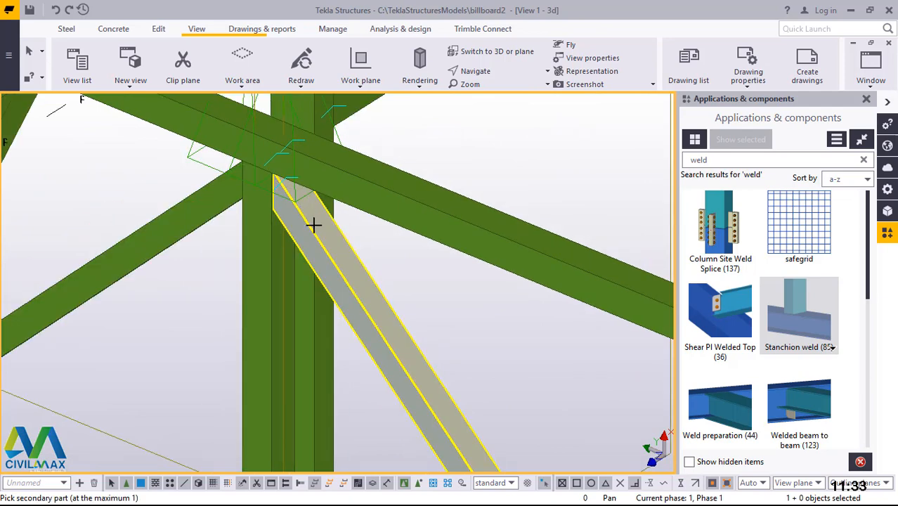
{"action": "left_click", "coordinate": [313, 224]}
Weld the middle rail to the lower and upper diagonal braces at the far end post.
{"action": "scroll", "coordinate": [313, 224], "scroll_direction": "down", "scroll_amount": 5}
{"action": "scroll", "coordinate": [191, 297], "scroll_direction": "up", "scroll_amount": 4}
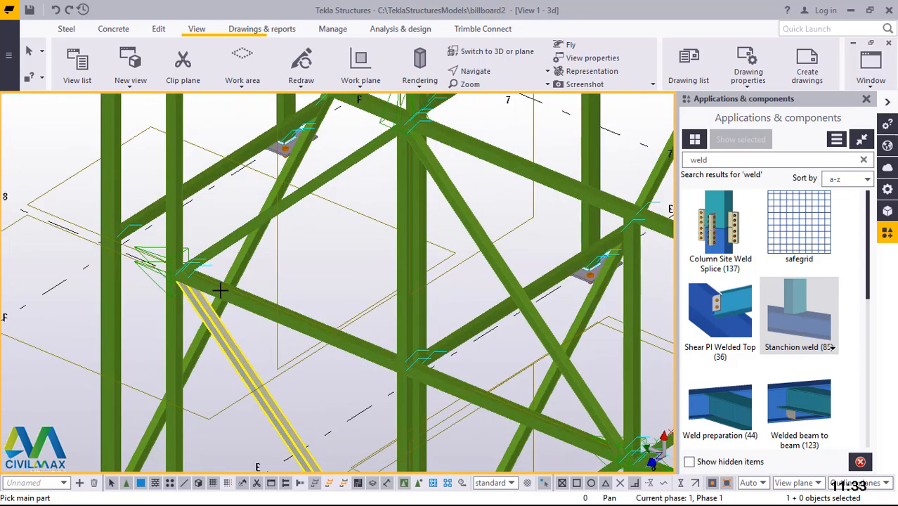
{"action": "scroll", "coordinate": [220, 290], "scroll_direction": "down", "scroll_amount": 2}
{"action": "scroll", "coordinate": [357, 367], "scroll_direction": "up", "scroll_amount": 4}
{"action": "scroll", "coordinate": [213, 219], "scroll_direction": "down", "scroll_amount": 4}
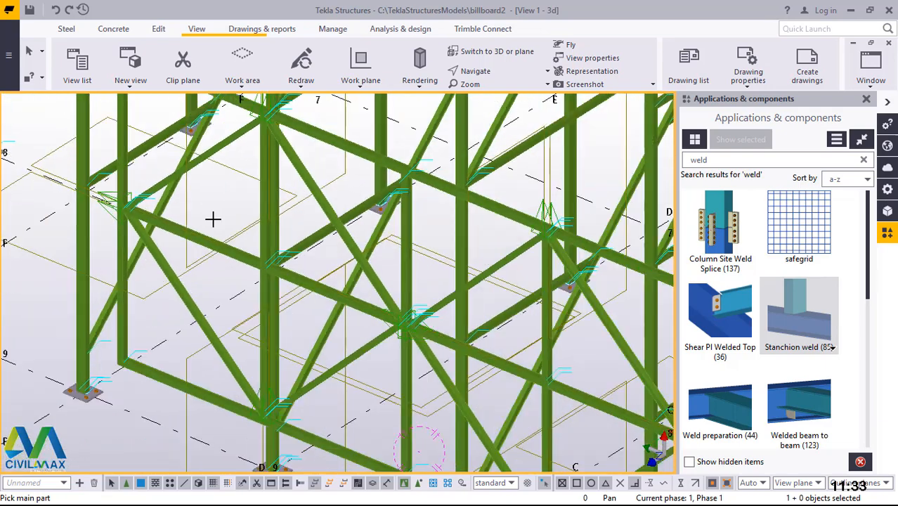
End the Stanchion weld command and fit the work area to the entire model.
{"action": "scroll", "coordinate": [236, 313], "scroll_direction": "down", "scroll_amount": 2}
{"action": "right_click", "coordinate": [133, 362]}
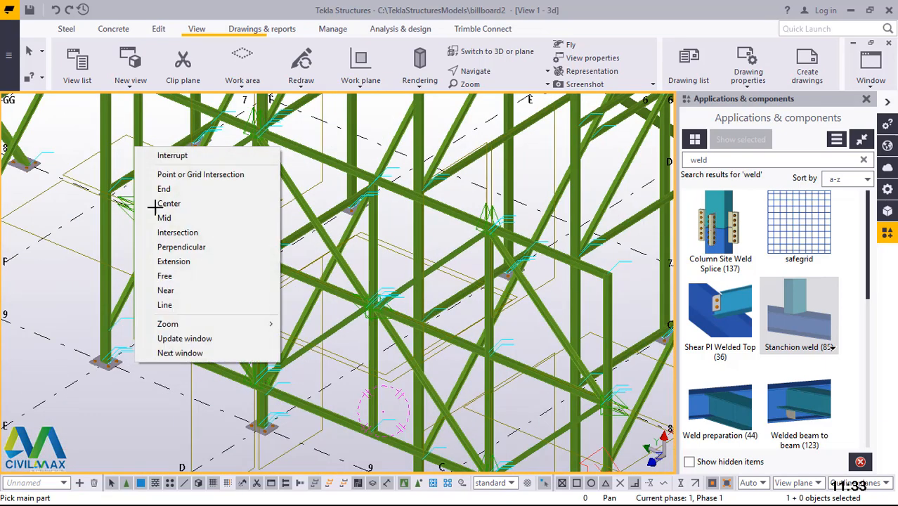
{"action": "left_click", "coordinate": [151, 156]}
{"action": "right_click", "coordinate": [78, 240]}
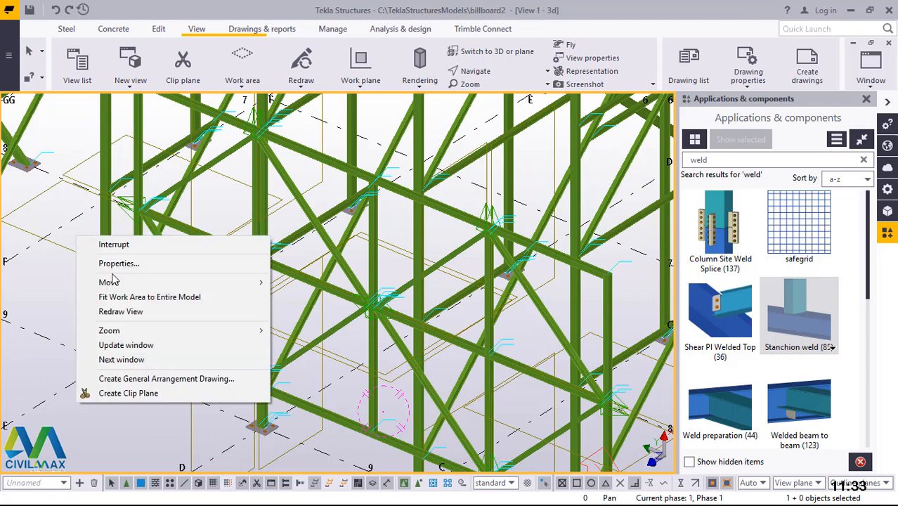
{"action": "left_click", "coordinate": [134, 297]}
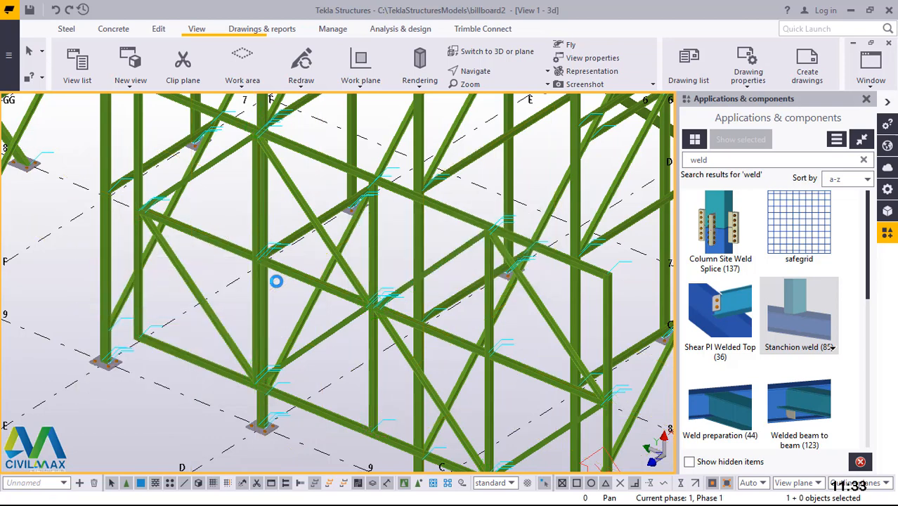
Select the complete welded billboard frame assembly and start a linear Copy special on it.
{"action": "left_click", "coordinate": [209, 377], "text": "alt"}
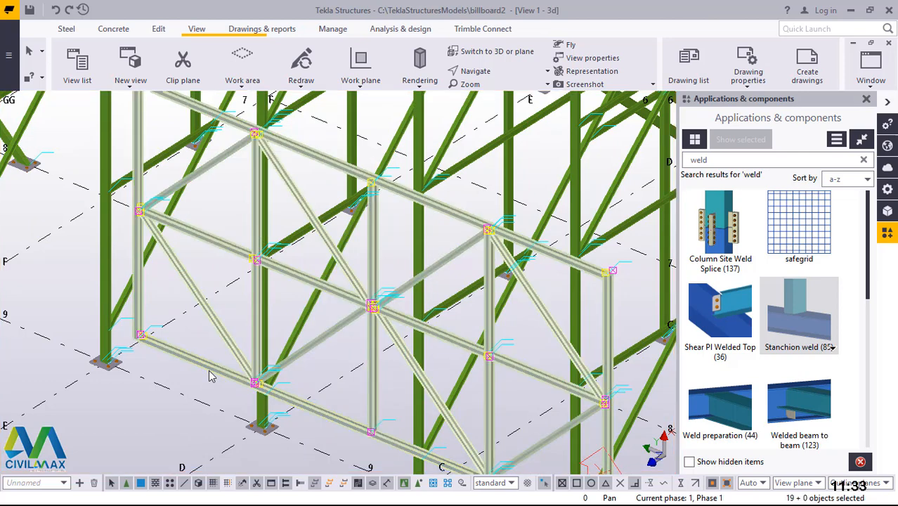
{"action": "scroll", "coordinate": [226, 327], "scroll_direction": "down", "scroll_amount": 1}
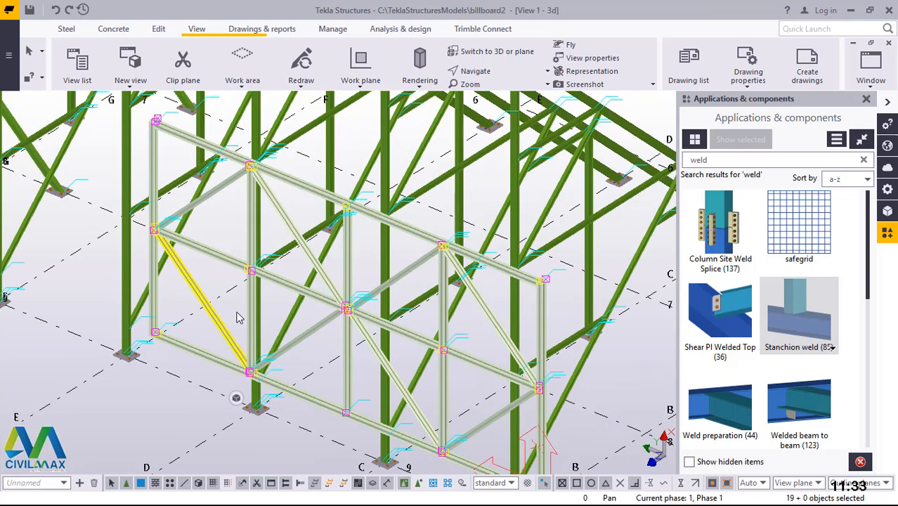
{"action": "scroll", "coordinate": [273, 288], "scroll_direction": "down", "scroll_amount": 4}
{"action": "scroll", "coordinate": [407, 386], "scroll_direction": "up", "scroll_amount": 1}
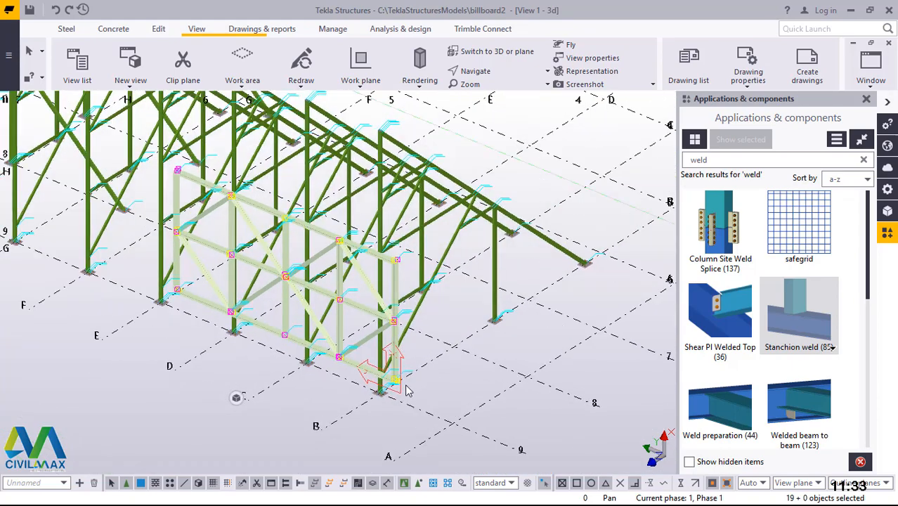
{"action": "scroll", "coordinate": [407, 390], "scroll_direction": "up", "scroll_amount": 3}
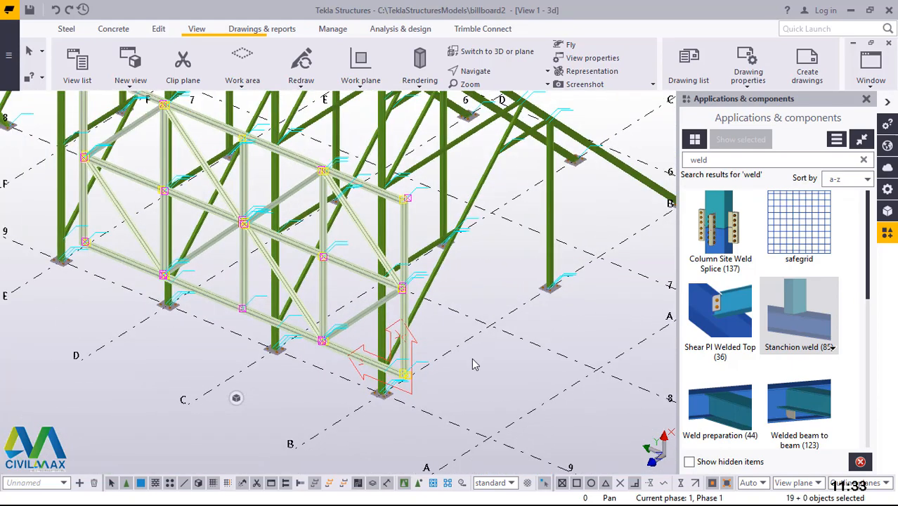
{"action": "right_click", "coordinate": [488, 378]}
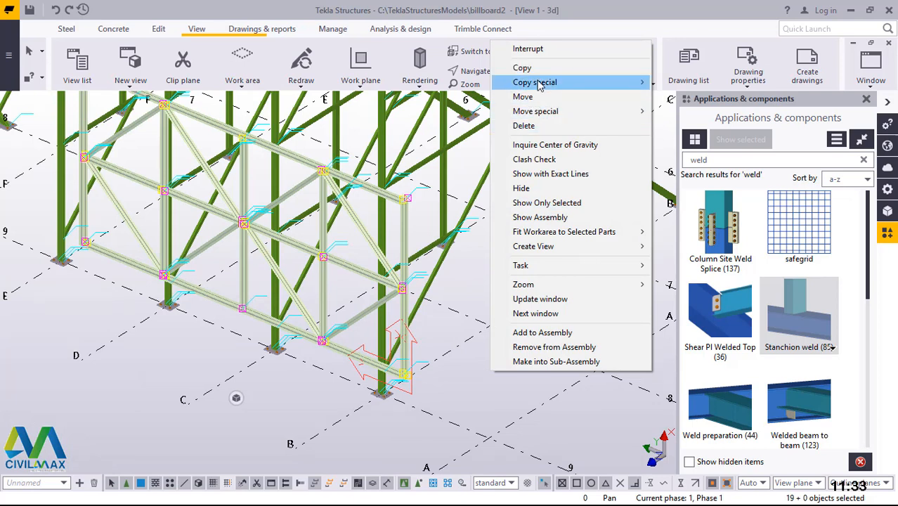
{"action": "mouse_move", "coordinate": [538, 83]}
{"action": "left_click", "coordinate": [685, 85]}
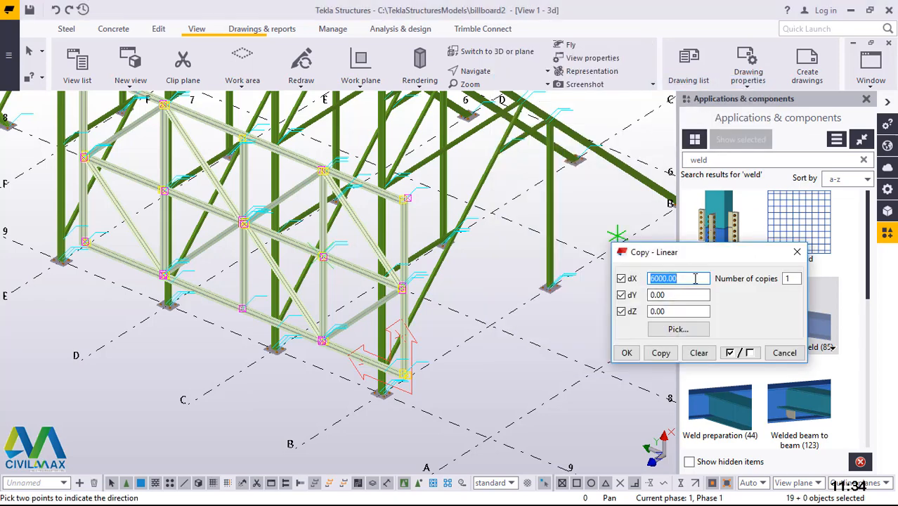
Try to copy the frame with dX 0 and dZ 3200 without expanding the work area, and undo the copy.
{"action": "type", "text": "0"}
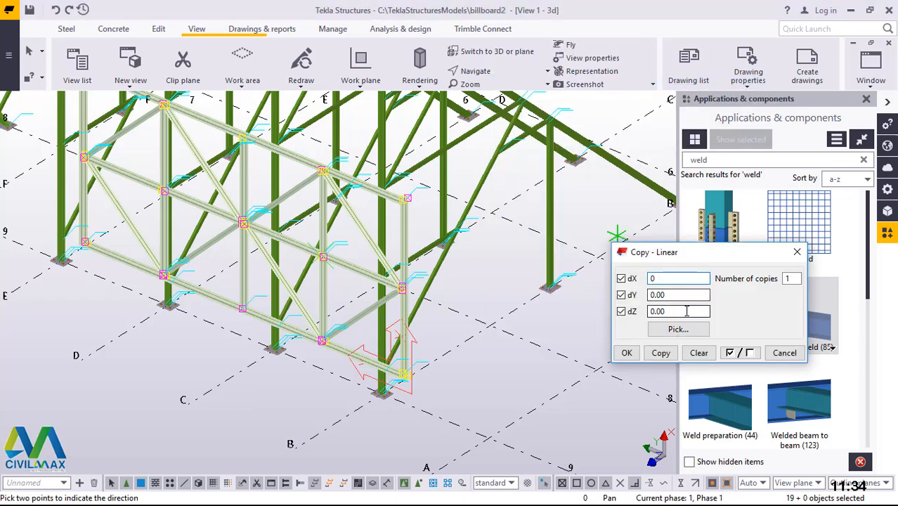
{"action": "left_click_drag", "start_coordinate": [684, 311], "coordinate": [648, 312]}
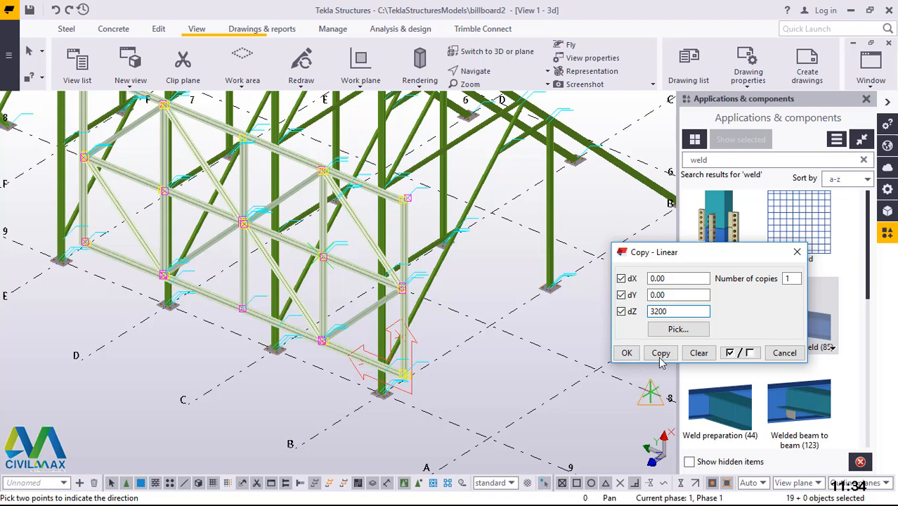
{"action": "left_click", "coordinate": [661, 353]}
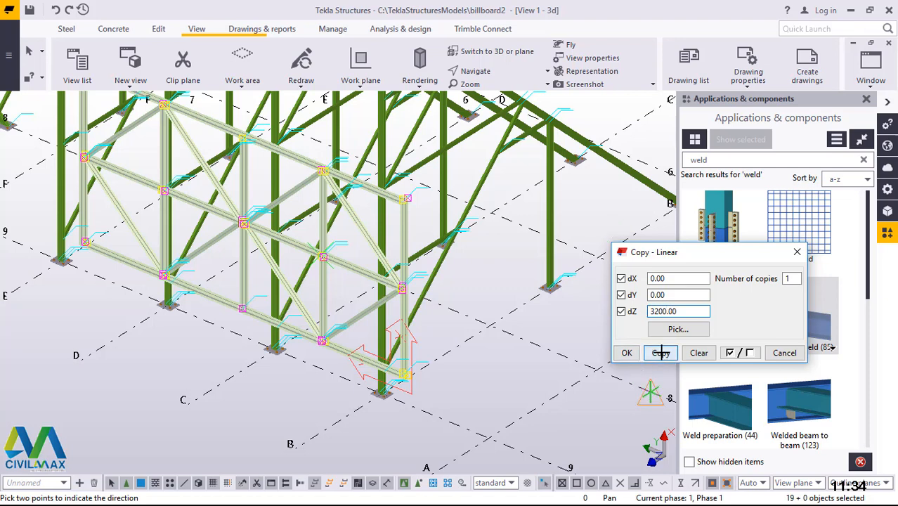
{"action": "left_click", "coordinate": [660, 353]}
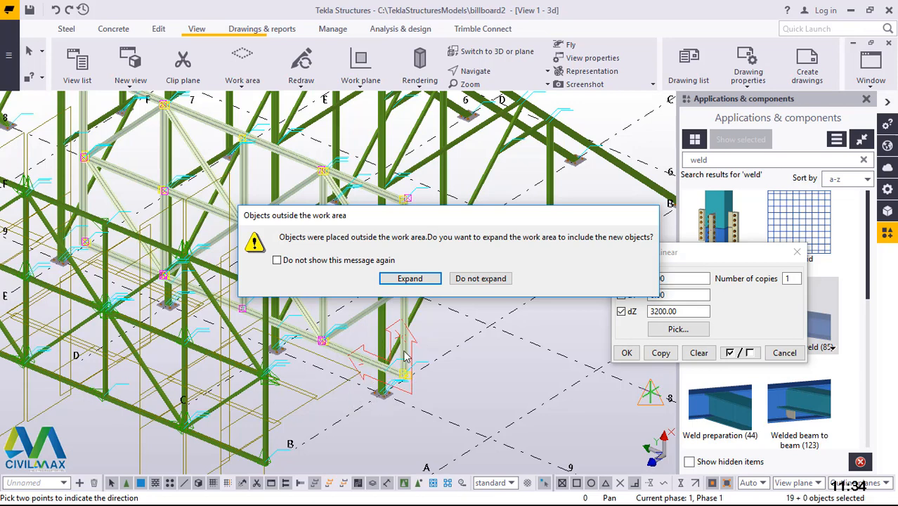
{"action": "left_click", "coordinate": [481, 279]}
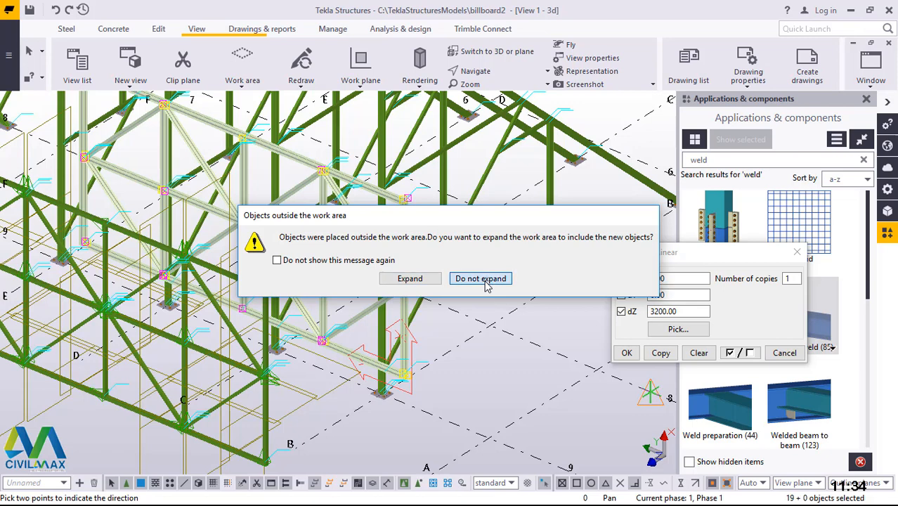
{"action": "left_click", "coordinate": [56, 11]}
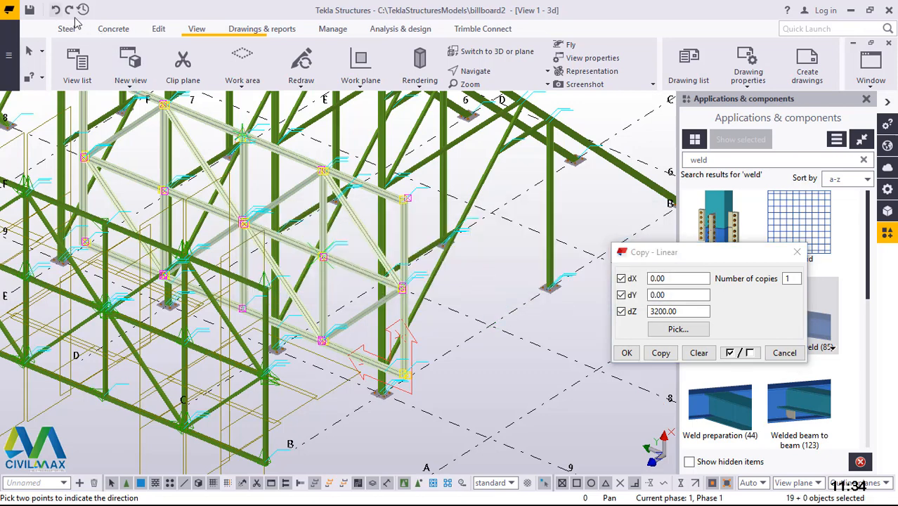
Copy the selected frame once with dX 3200, dY 0 and dZ 0, and end the linear copy.
{"action": "right_click", "coordinate": [496, 263]}
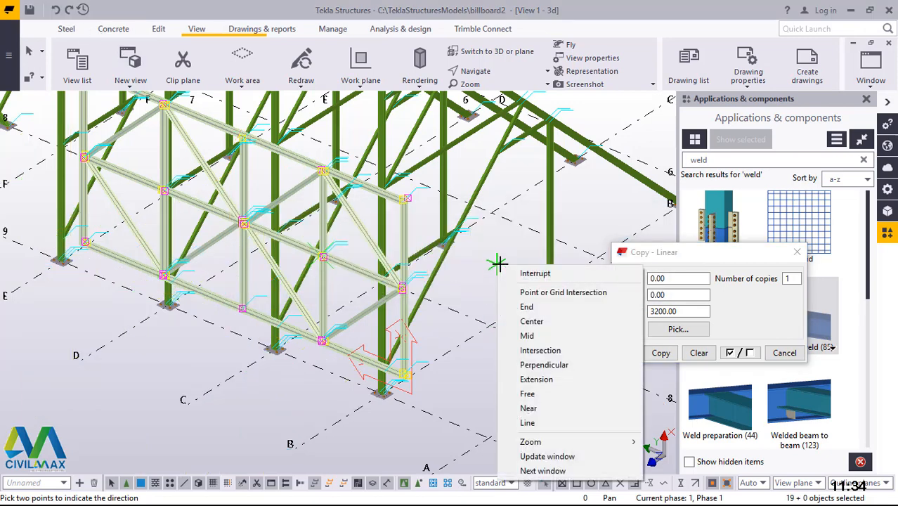
{"action": "left_click", "coordinate": [685, 310]}
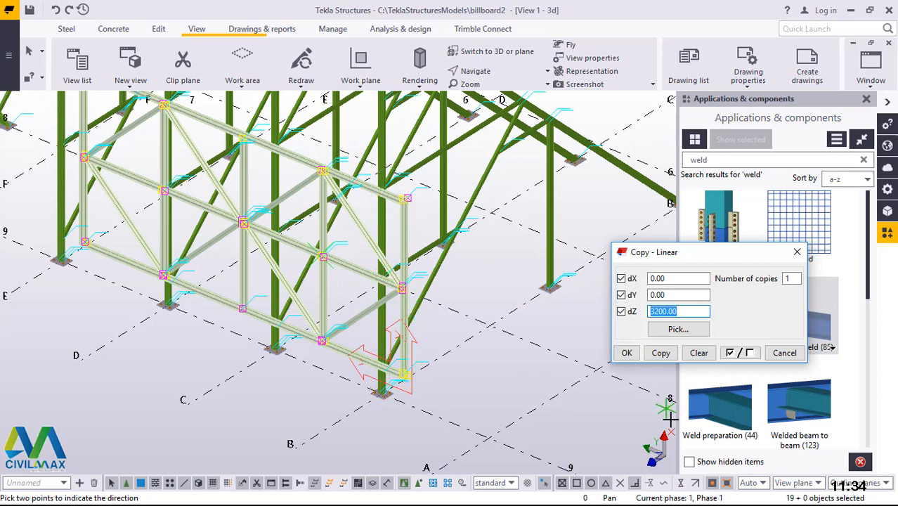
{"action": "type", "text": "0"}
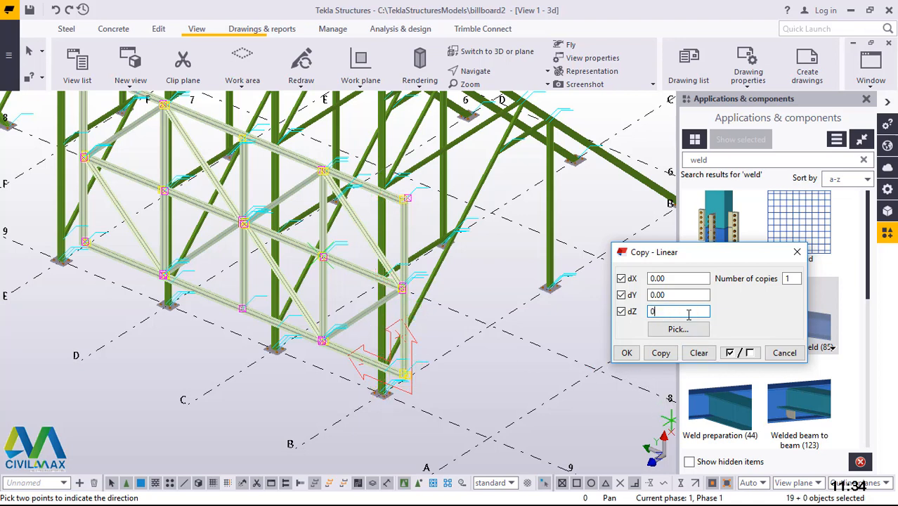
{"action": "left_click", "coordinate": [668, 278]}
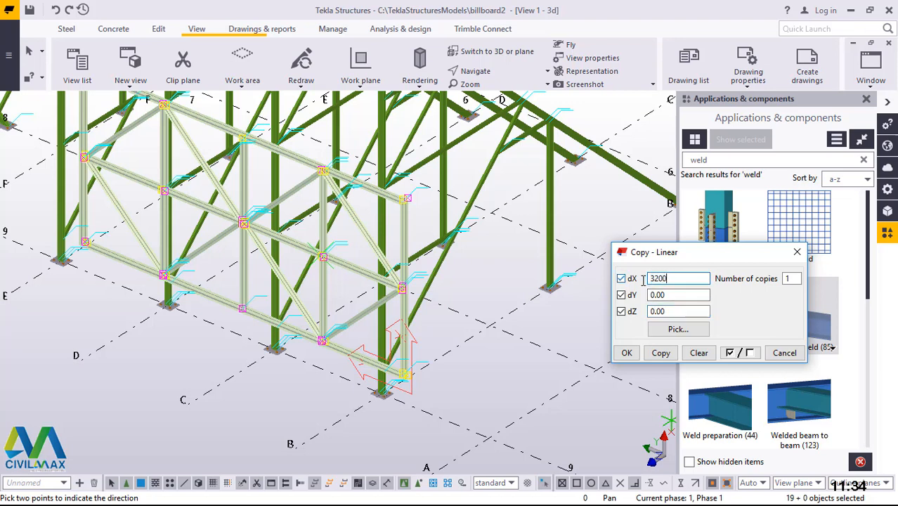
{"action": "left_click", "coordinate": [661, 354]}
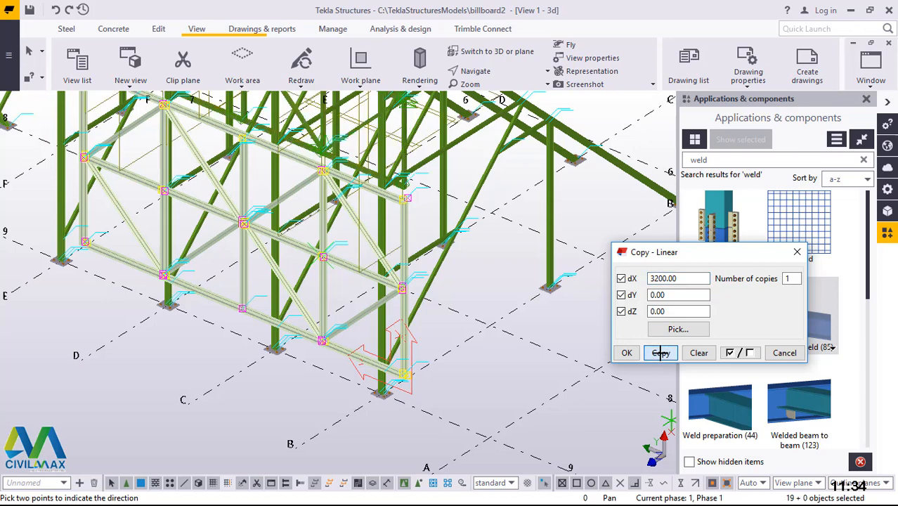
{"action": "left_click", "coordinate": [627, 353]}
{"action": "right_click", "coordinate": [507, 266]}
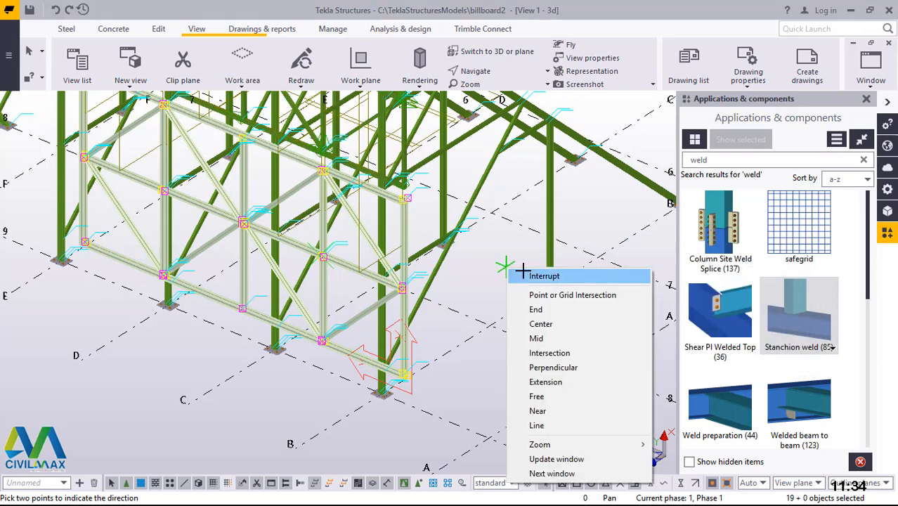
{"action": "left_click", "coordinate": [529, 275]}
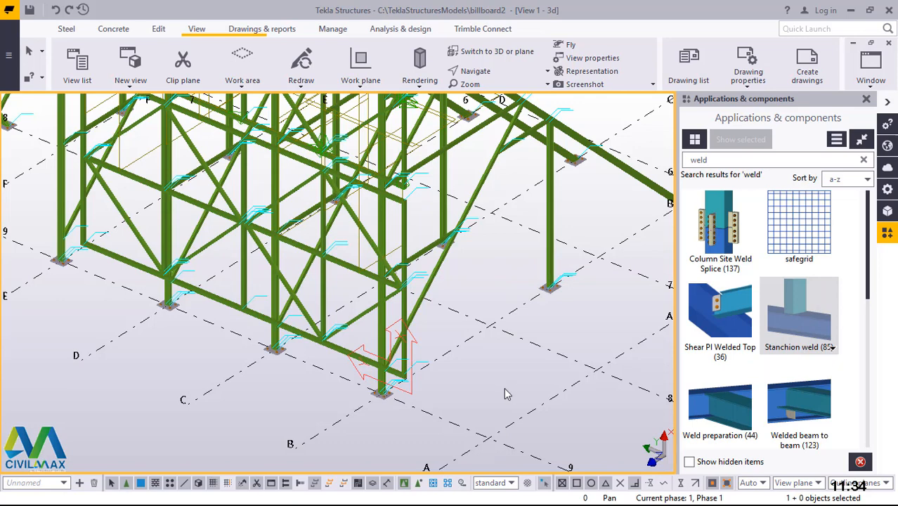
Redraw the view and examine how the copied frame sits relative to the original, from the front and at an angle.
{"action": "scroll", "coordinate": [504, 394], "scroll_direction": "down", "scroll_amount": 3}
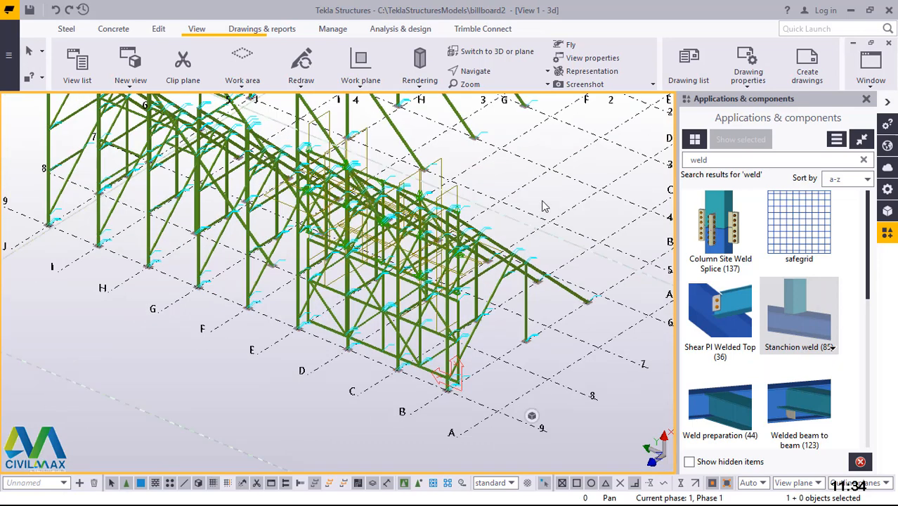
{"action": "right_click", "coordinate": [542, 206]}
{"action": "left_click", "coordinate": [599, 280]}
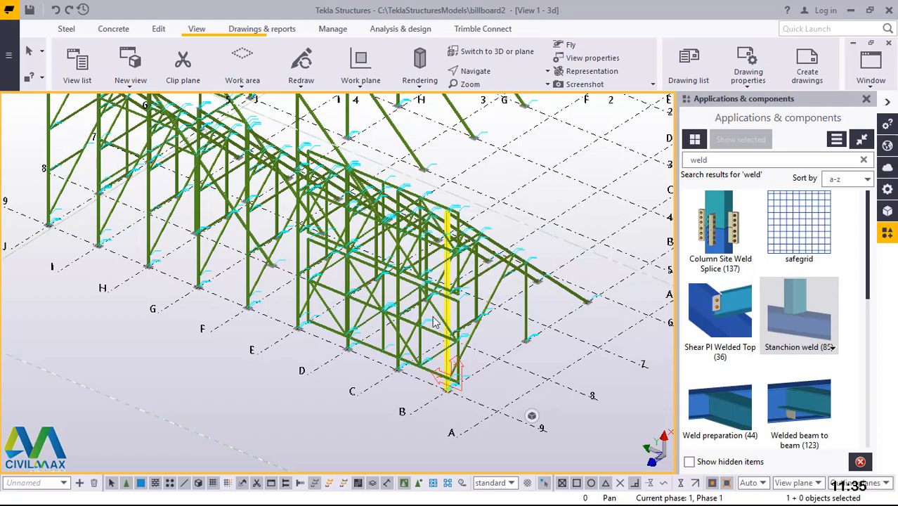
{"action": "middle_click_drag", "start_coordinate": [474, 300], "coordinate": [565, 234], "text": "ctrl"}
{"action": "scroll", "coordinate": [386, 275], "scroll_direction": "up", "scroll_amount": 2}
{"action": "scroll", "coordinate": [279, 303], "scroll_direction": "up", "scroll_amount": 2}
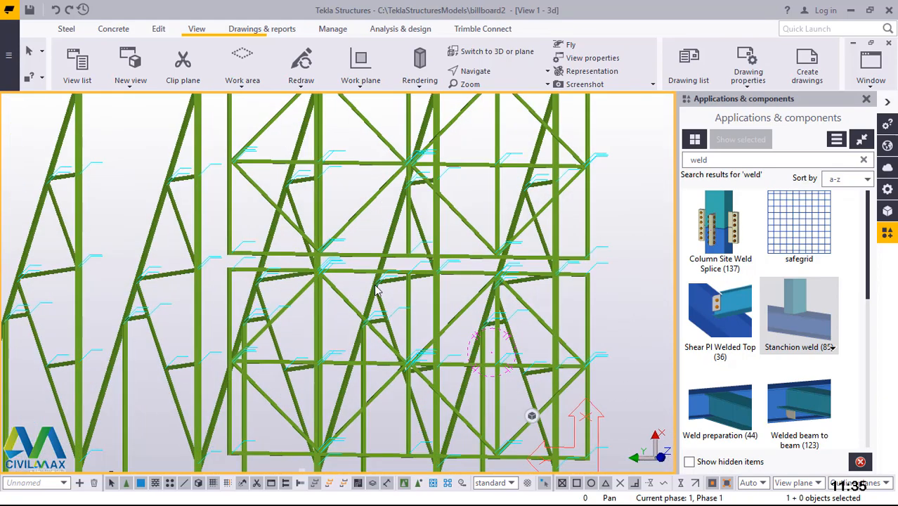
{"action": "middle_click_drag", "start_coordinate": [379, 295], "coordinate": [408, 335], "text": "ctrl"}
{"action": "scroll", "coordinate": [397, 264], "scroll_direction": "down", "scroll_amount": 4}
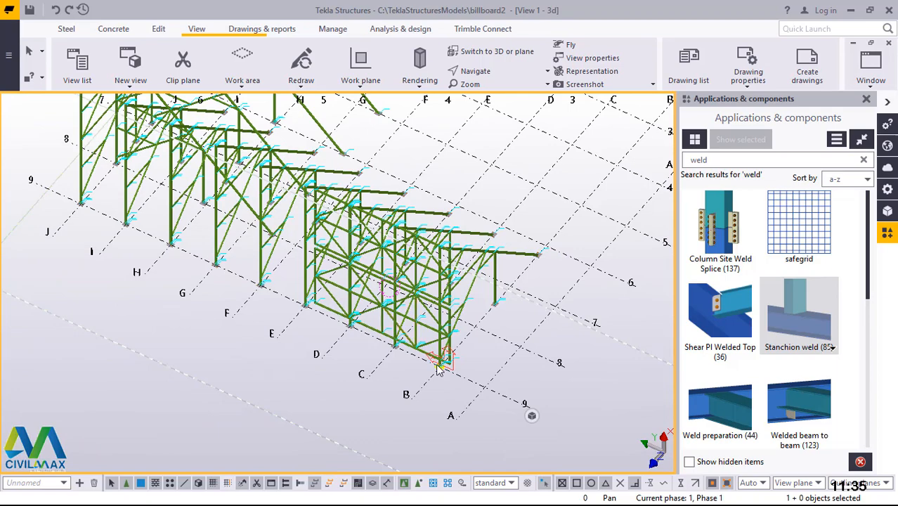
Select the complete lower braced frame assembly at the grid A end of the billboard as the copy source.
{"action": "scroll", "coordinate": [437, 370], "scroll_direction": "up", "scroll_amount": 2}
{"action": "scroll", "coordinate": [425, 383], "scroll_direction": "up", "scroll_amount": 2}
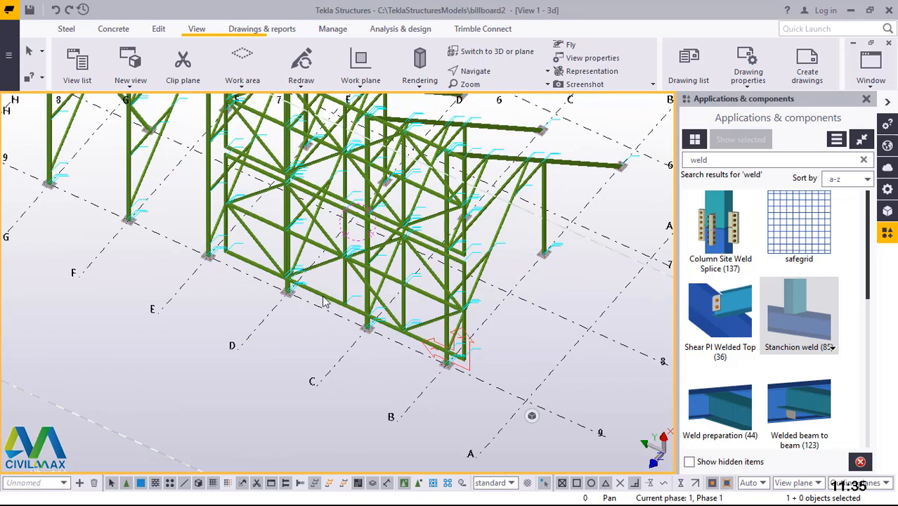
{"action": "left_click", "coordinate": [252, 267]}
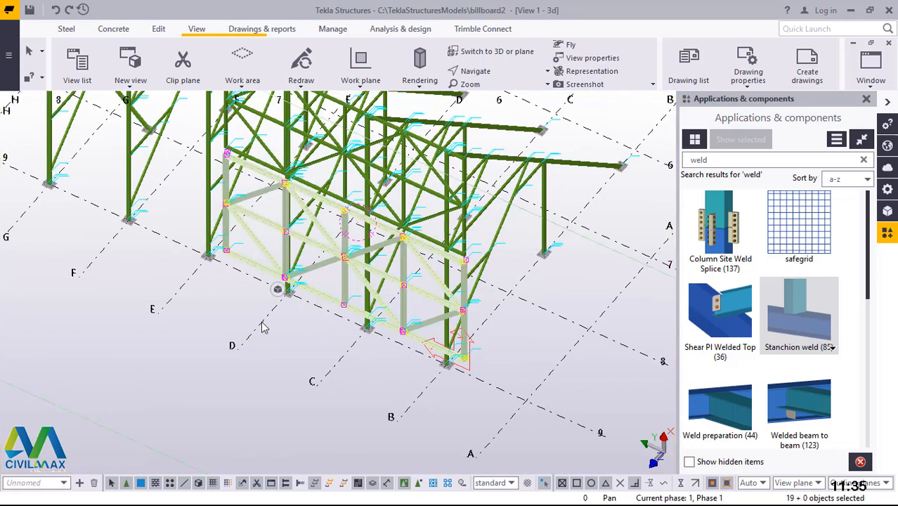
{"action": "scroll", "coordinate": [263, 327], "scroll_direction": "down", "scroll_amount": 4}
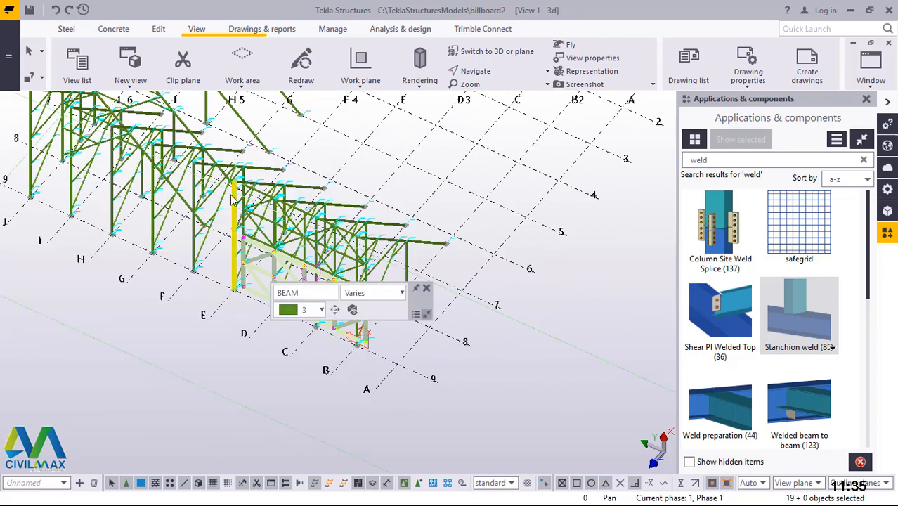
{"action": "scroll", "coordinate": [234, 200], "scroll_direction": "up", "scroll_amount": 5}
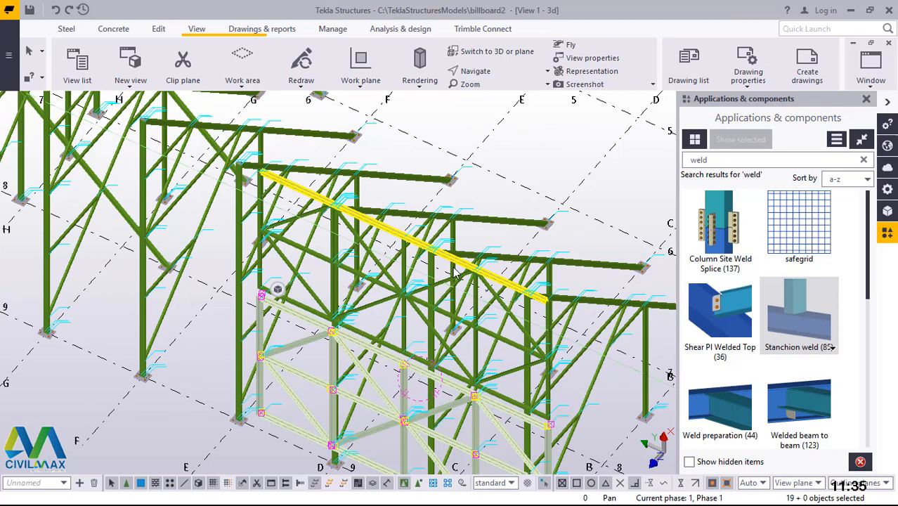
{"action": "left_click", "coordinate": [261, 209]}
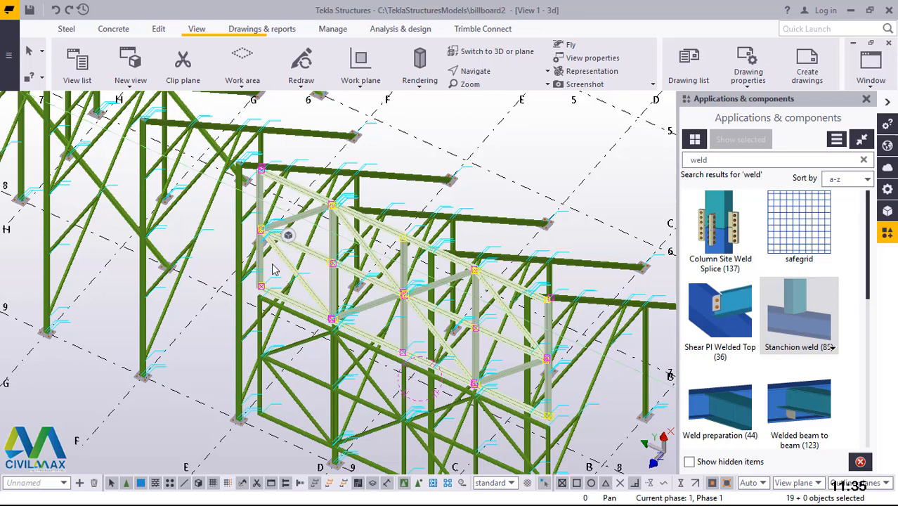
{"action": "scroll", "coordinate": [274, 269], "scroll_direction": "down", "scroll_amount": 4}
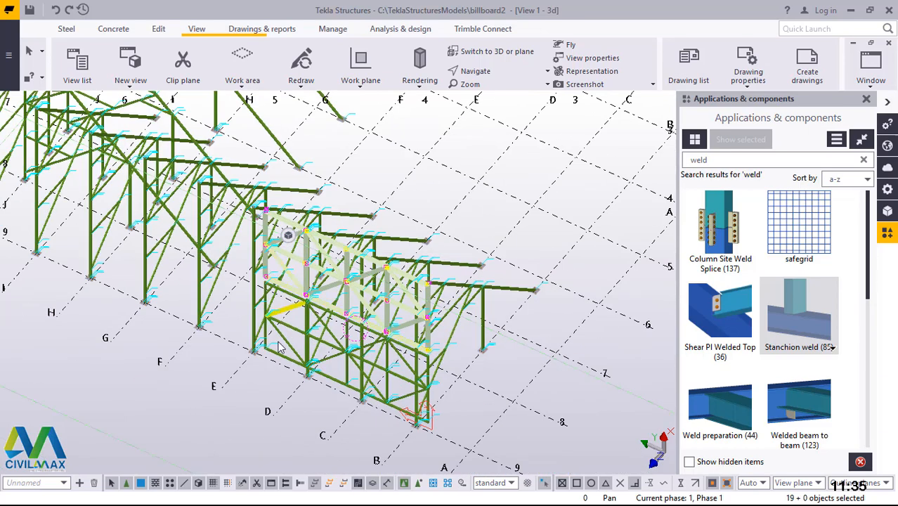
{"action": "scroll", "coordinate": [271, 363], "scroll_direction": "up", "scroll_amount": 2}
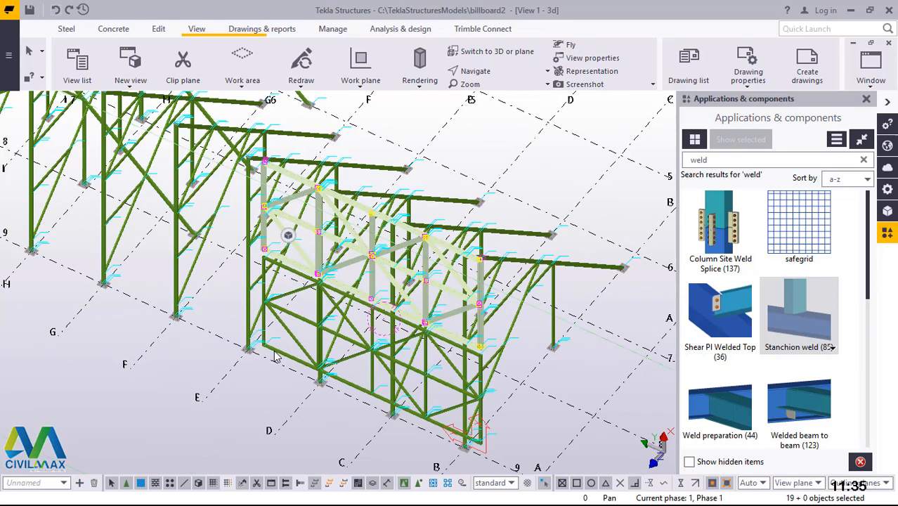
{"action": "left_click", "coordinate": [275, 351]}
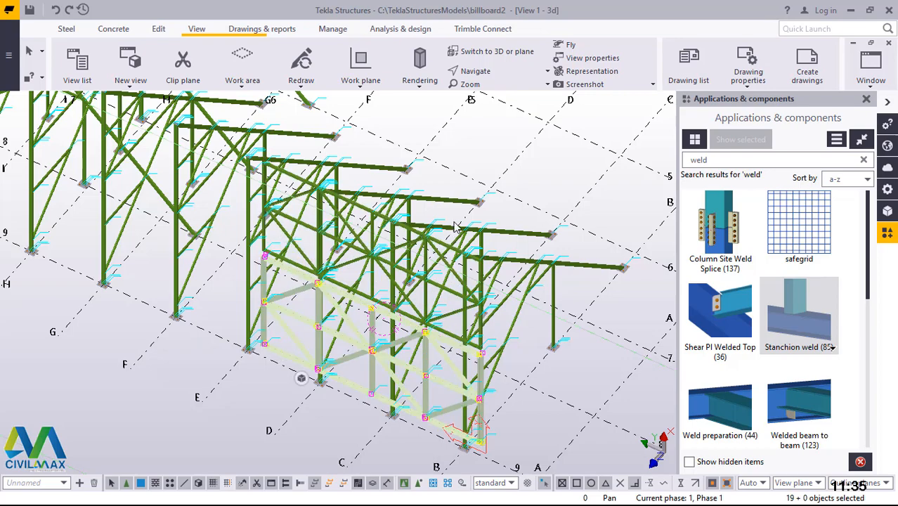
Start copying the lower frame and pick the midpoint of its grid A end post's outer top edge as the origin.
{"action": "right_click", "coordinate": [477, 132]}
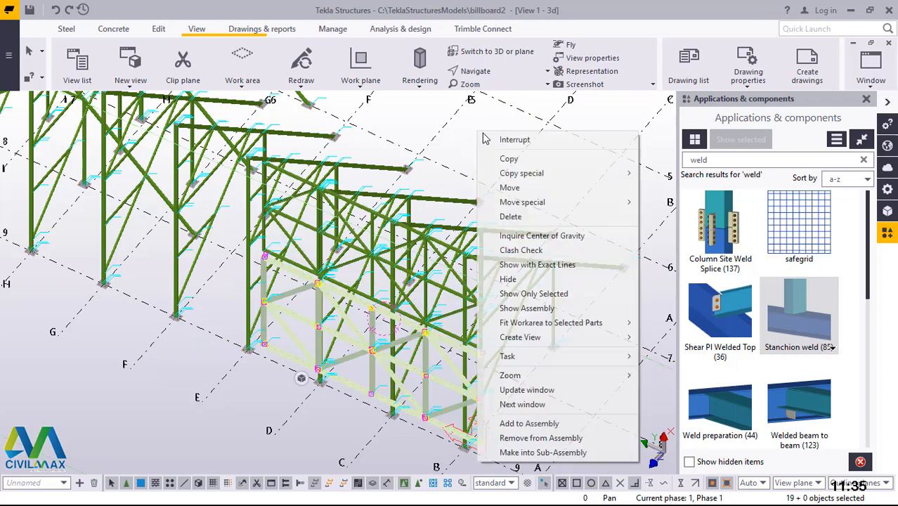
{"action": "left_click", "coordinate": [508, 158]}
{"action": "scroll", "coordinate": [266, 252], "scroll_direction": "up", "scroll_amount": 5}
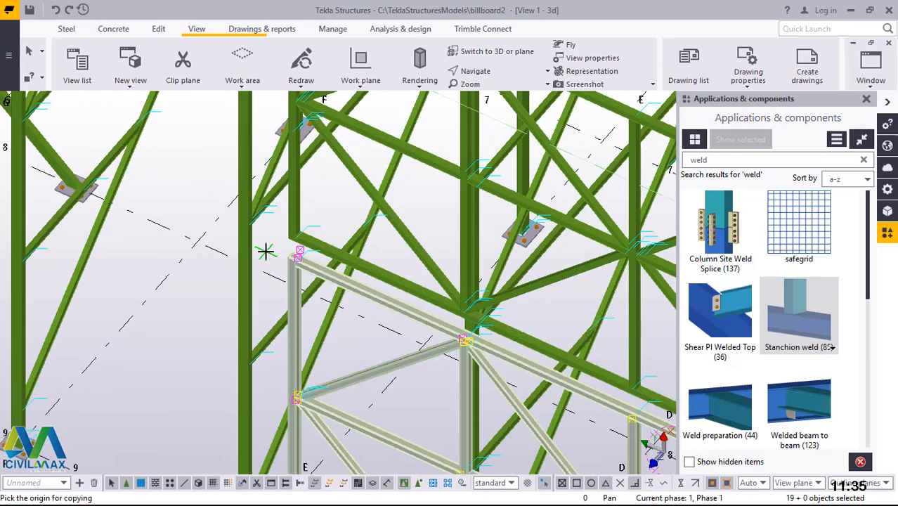
{"action": "scroll", "coordinate": [310, 256], "scroll_direction": "up", "scroll_amount": 10}
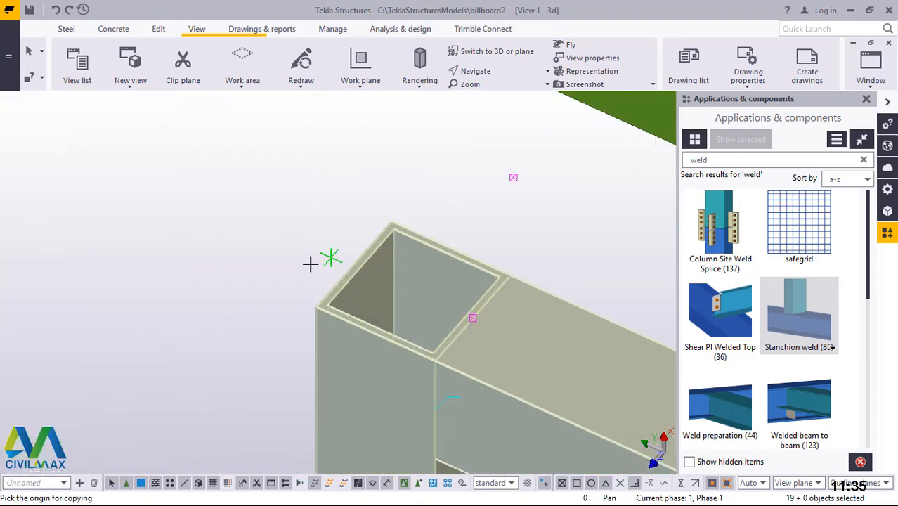
{"action": "scroll", "coordinate": [227, 269], "scroll_direction": "down", "scroll_amount": 10}
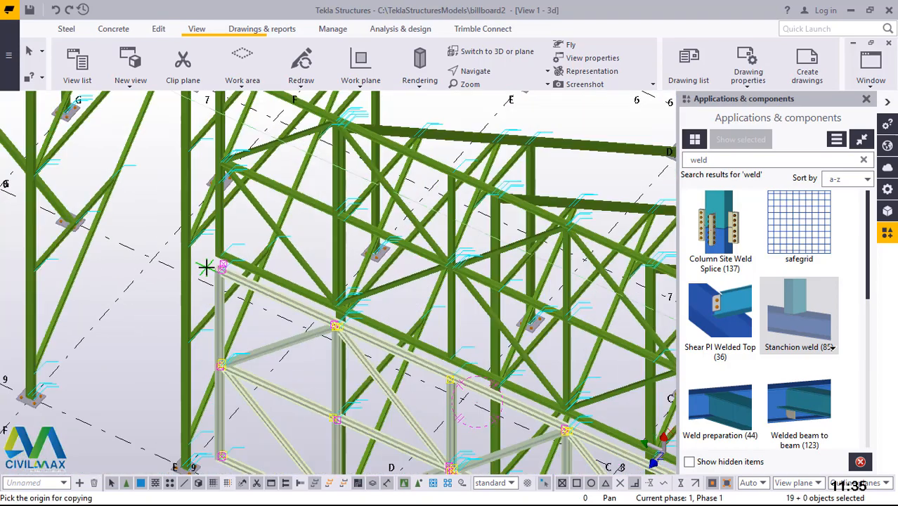
{"action": "scroll", "coordinate": [337, 316], "scroll_direction": "down", "scroll_amount": 5}
{"action": "scroll", "coordinate": [405, 364], "scroll_direction": "up", "scroll_amount": 6}
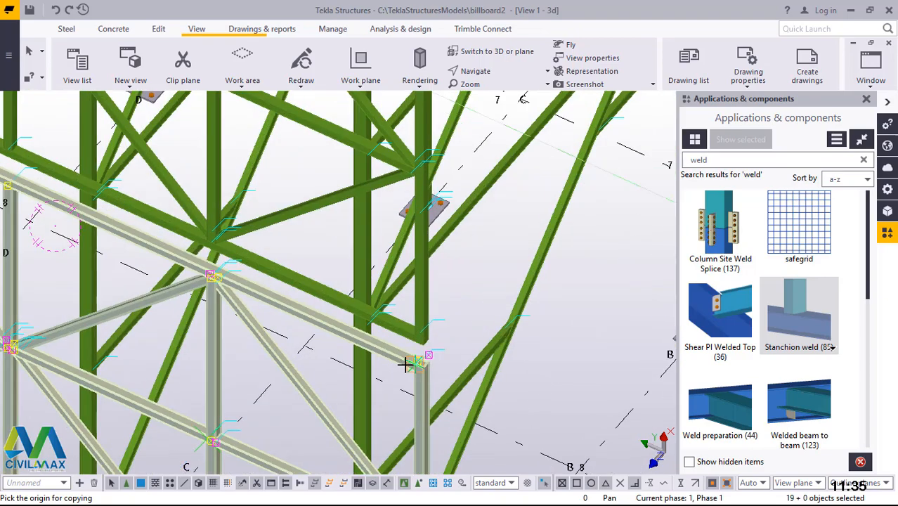
{"action": "scroll", "coordinate": [406, 363], "scroll_direction": "up", "scroll_amount": 10}
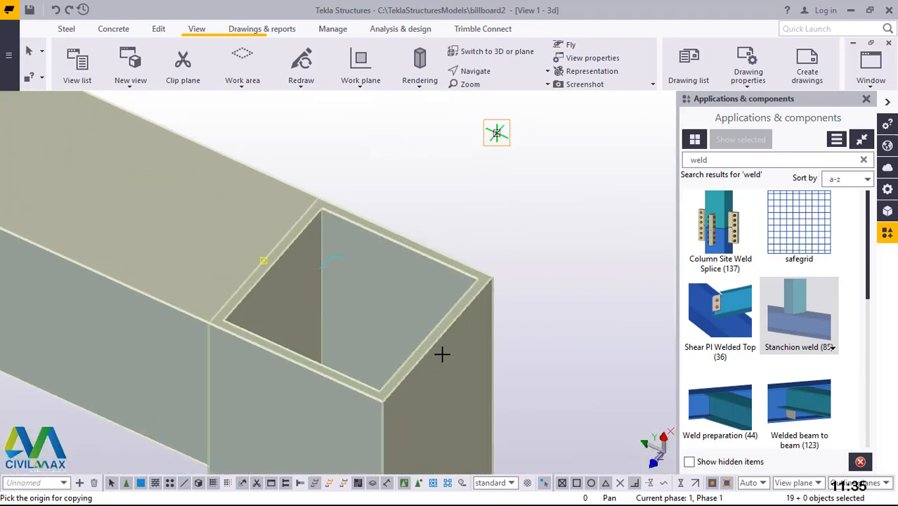
{"action": "scroll", "coordinate": [435, 348], "scroll_direction": "up", "scroll_amount": 3}
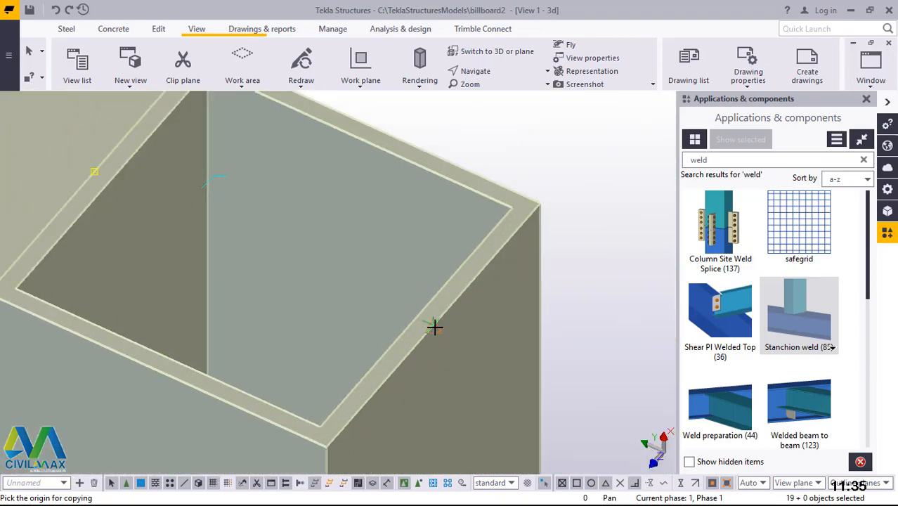
{"action": "left_click", "coordinate": [434, 327]}
Place the first copy by picking the outer top edge midpoint of the lower frame's opposite end post as destination.
{"action": "scroll", "coordinate": [494, 369], "scroll_direction": "down", "scroll_amount": 8}
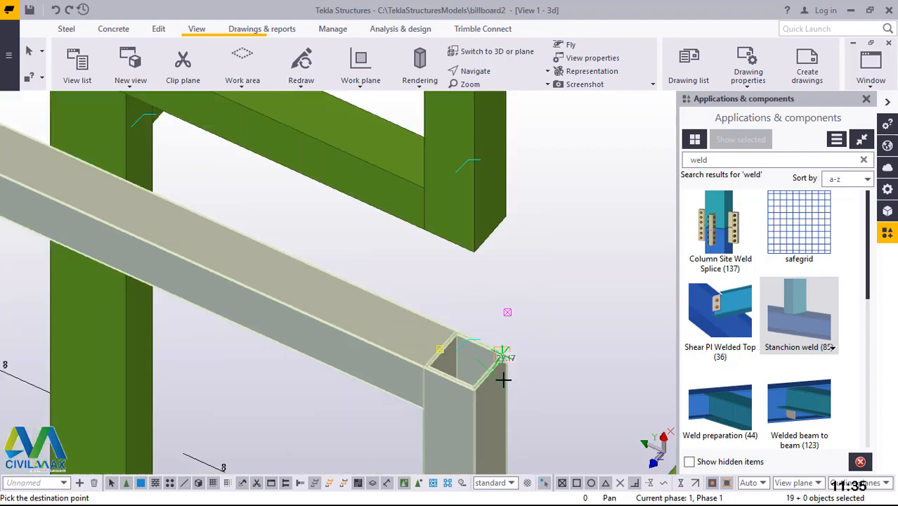
{"action": "scroll", "coordinate": [503, 379], "scroll_direction": "down", "scroll_amount": 10}
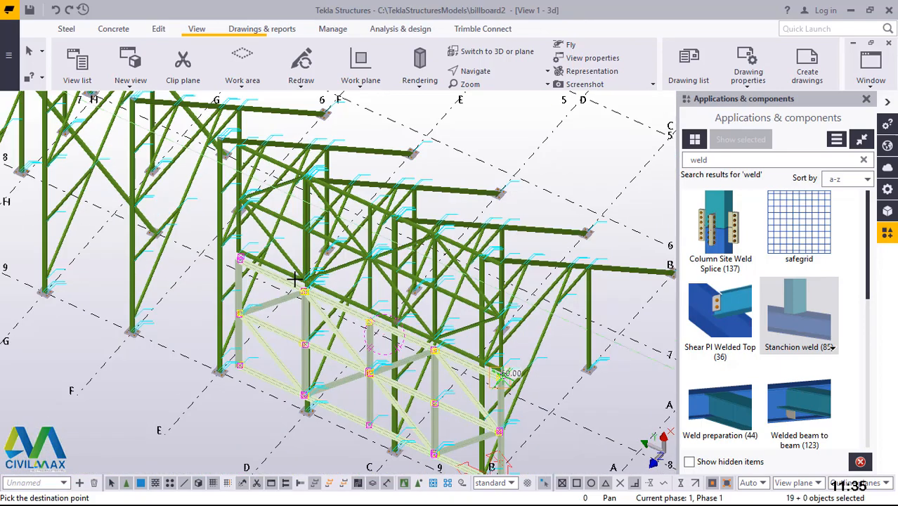
{"action": "scroll", "coordinate": [234, 270], "scroll_direction": "up", "scroll_amount": 3}
{"action": "scroll", "coordinate": [200, 246], "scroll_direction": "up", "scroll_amount": 8}
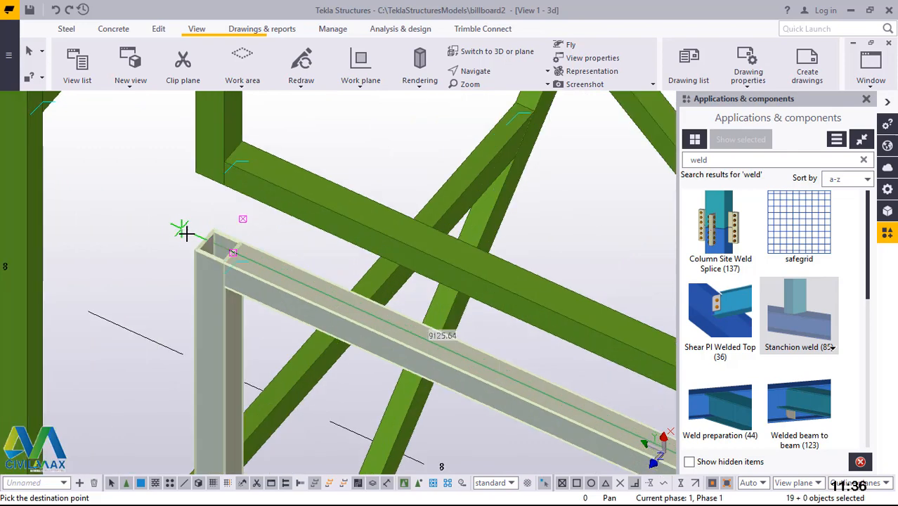
{"action": "scroll", "coordinate": [267, 254], "scroll_direction": "up", "scroll_amount": 6}
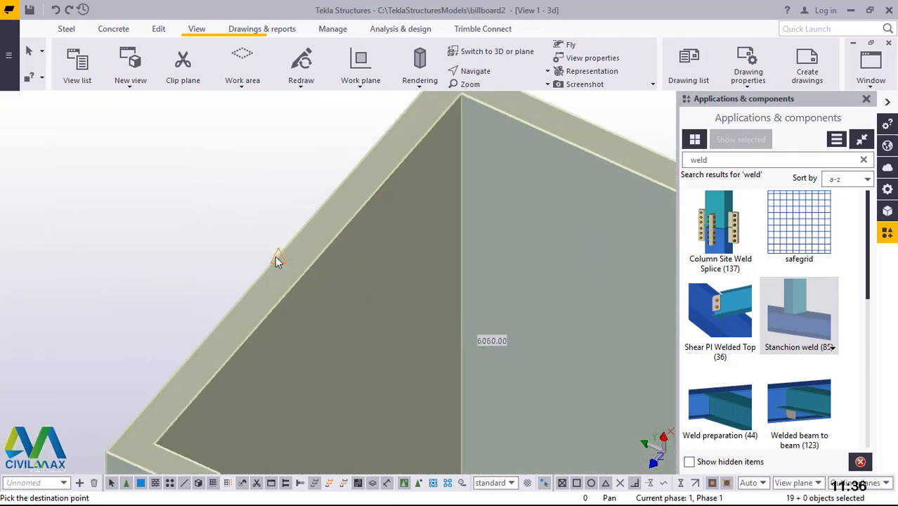
Place a second copy at the outer top edge midpoint of the first copy's far end post, and end the copying.
{"action": "scroll", "coordinate": [275, 256], "scroll_direction": "down", "scroll_amount": 5}
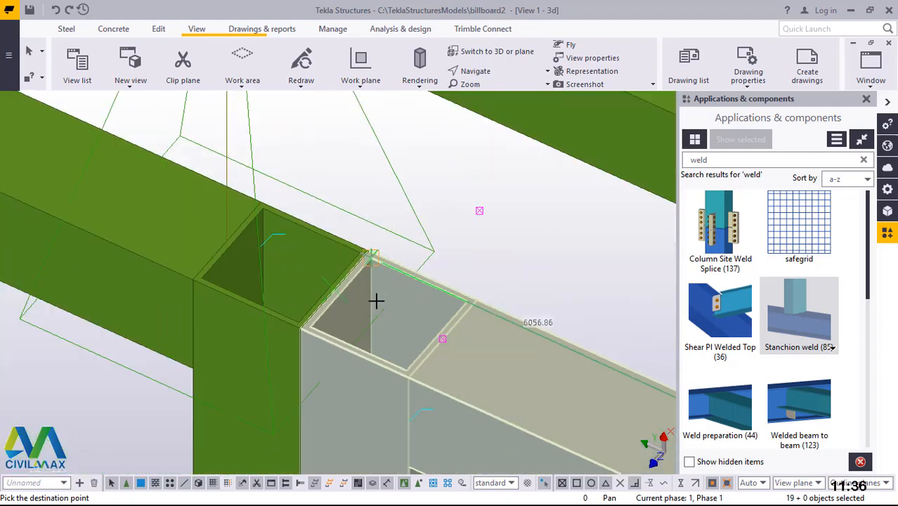
{"action": "scroll", "coordinate": [376, 301], "scroll_direction": "down", "scroll_amount": 8}
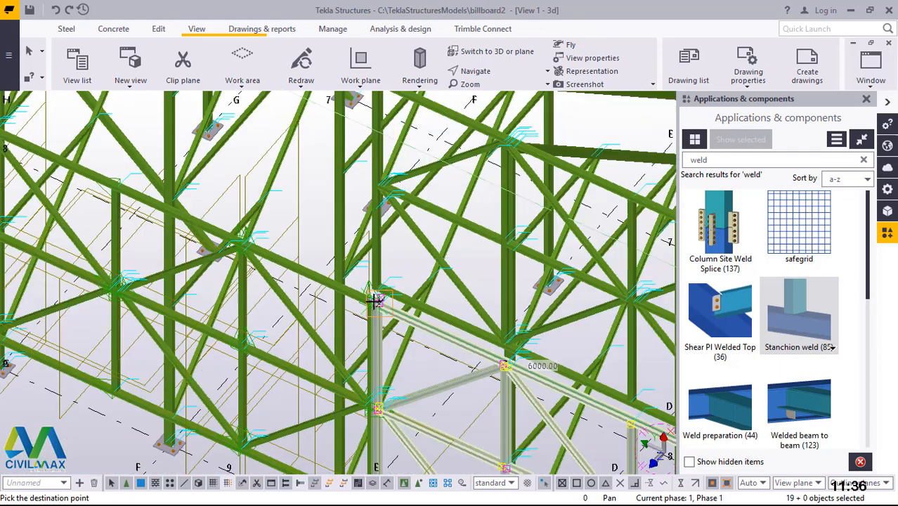
{"action": "scroll", "coordinate": [376, 301], "scroll_direction": "down", "scroll_amount": 3}
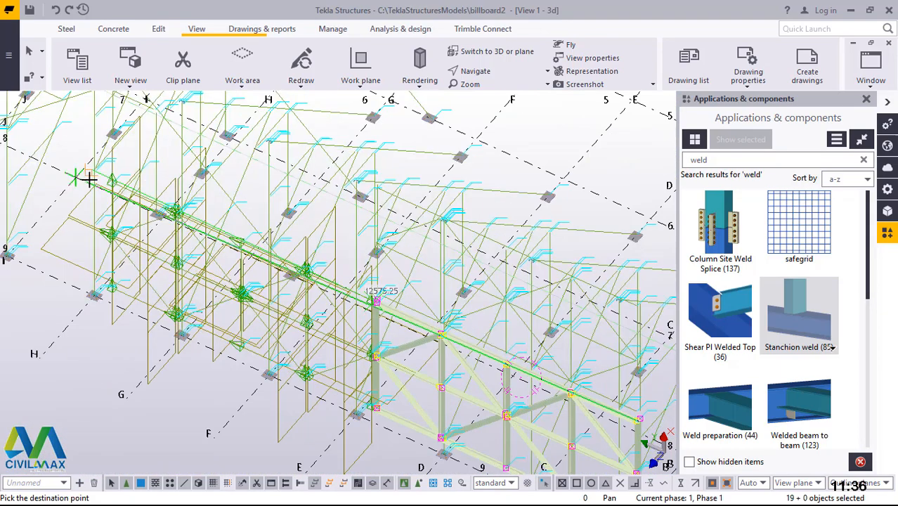
{"action": "scroll", "coordinate": [88, 179], "scroll_direction": "up", "scroll_amount": 10}
{"action": "scroll", "coordinate": [184, 174], "scroll_direction": "up", "scroll_amount": 8}
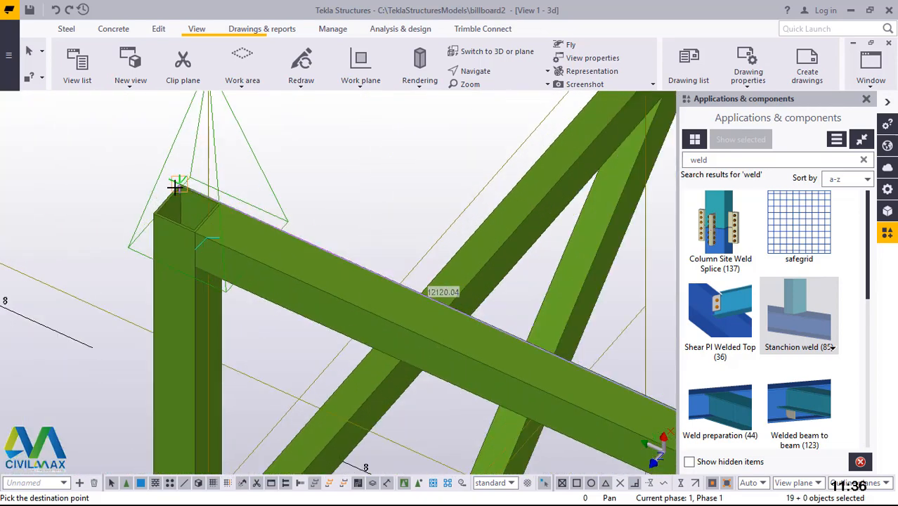
{"action": "scroll", "coordinate": [146, 222], "scroll_direction": "up", "scroll_amount": 3}
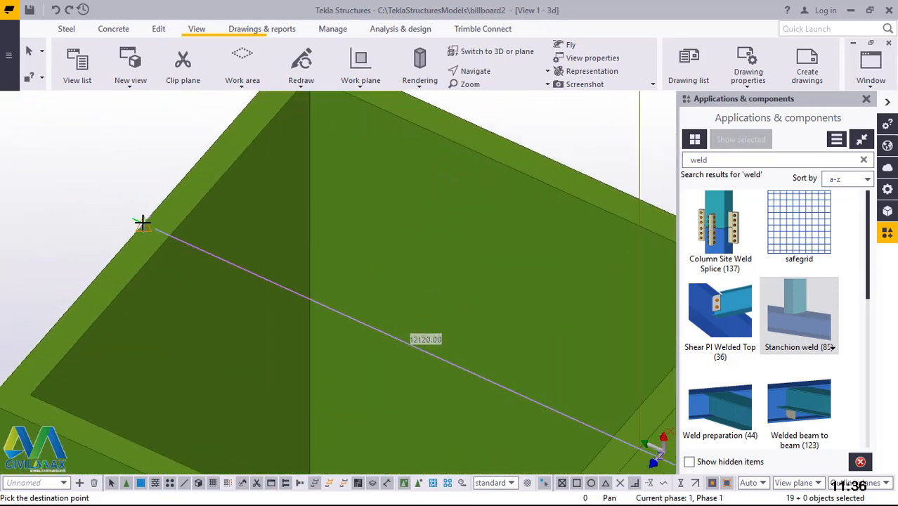
{"action": "left_click", "coordinate": [140, 222]}
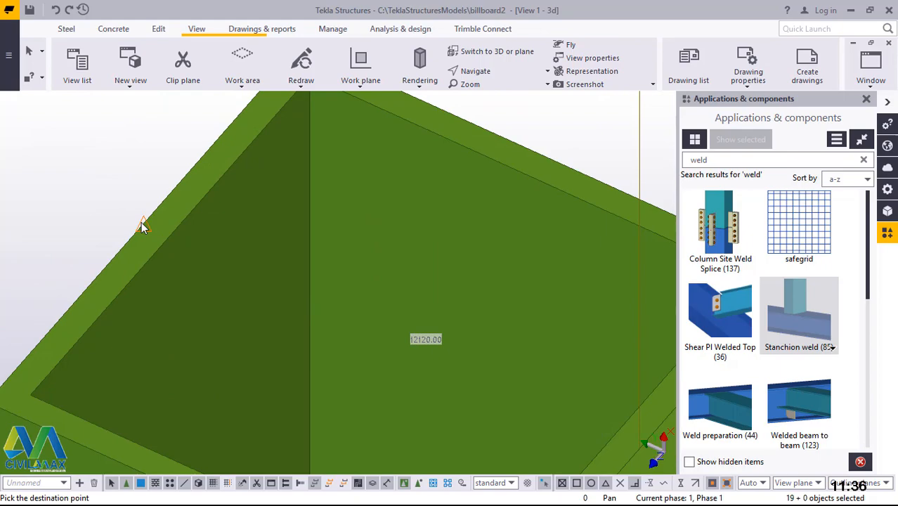
{"action": "scroll", "coordinate": [186, 232], "scroll_direction": "down", "scroll_amount": 6}
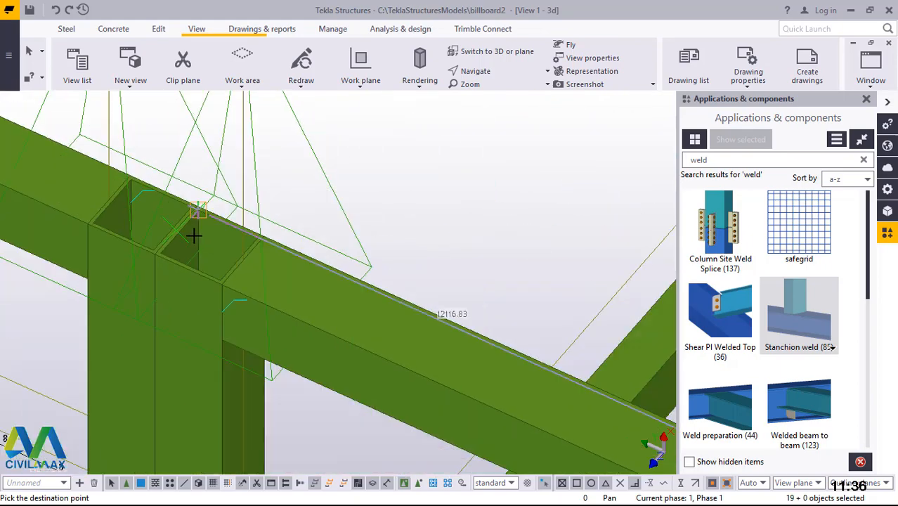
{"action": "scroll", "coordinate": [194, 239], "scroll_direction": "down", "scroll_amount": 6}
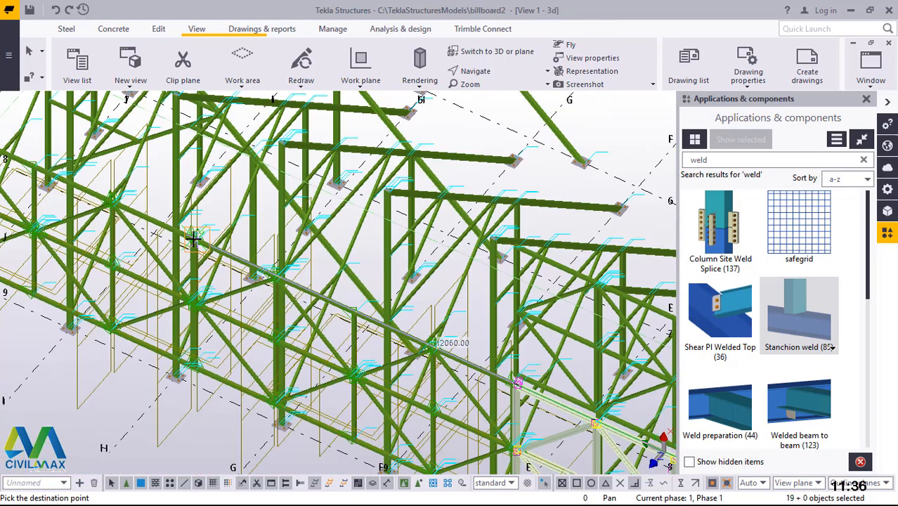
{"action": "scroll", "coordinate": [193, 239], "scroll_direction": "down", "scroll_amount": 2}
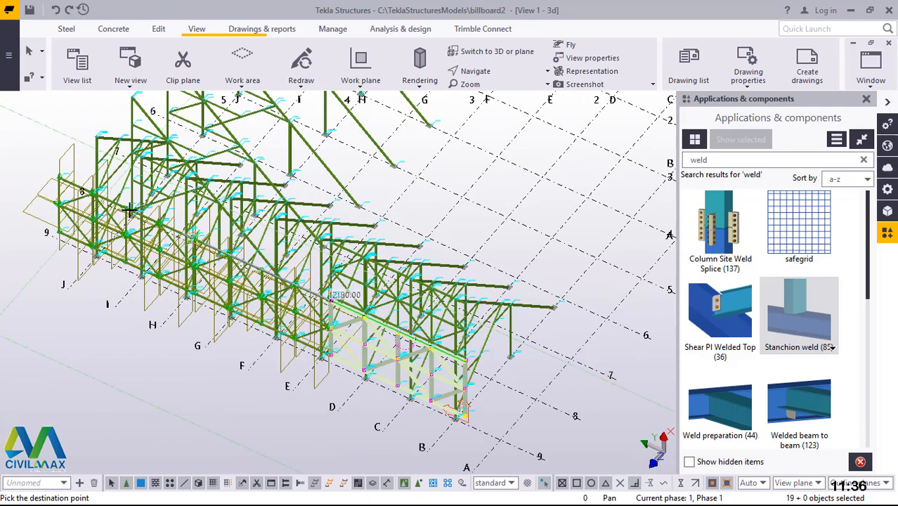
{"action": "scroll", "coordinate": [73, 155], "scroll_direction": "up", "scroll_amount": 1}
{"action": "right_click", "coordinate": [48, 114]}
{"action": "left_click", "coordinate": [79, 125]}
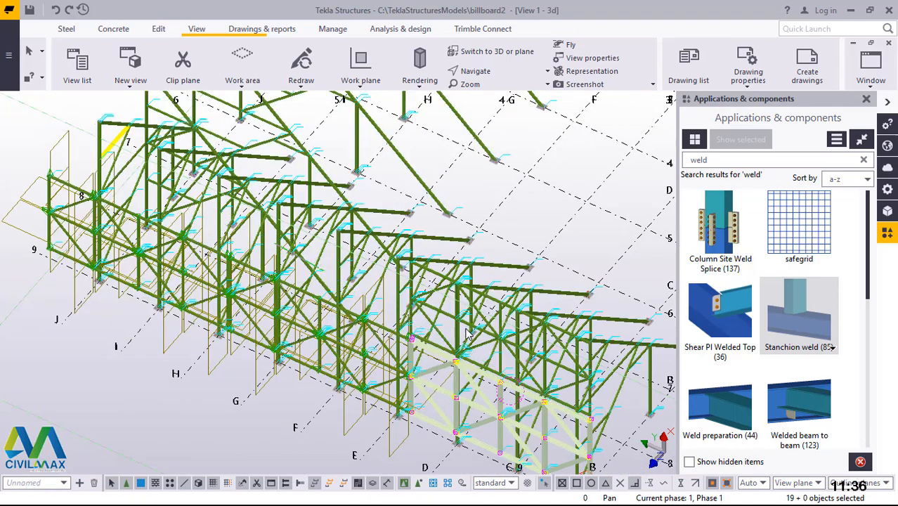
Clear the frame selection and redraw the view to remove the temporary outlines.
{"action": "scroll", "coordinate": [433, 273], "scroll_direction": "up", "scroll_amount": 3}
{"action": "scroll", "coordinate": [433, 270], "scroll_direction": "up", "scroll_amount": 3}
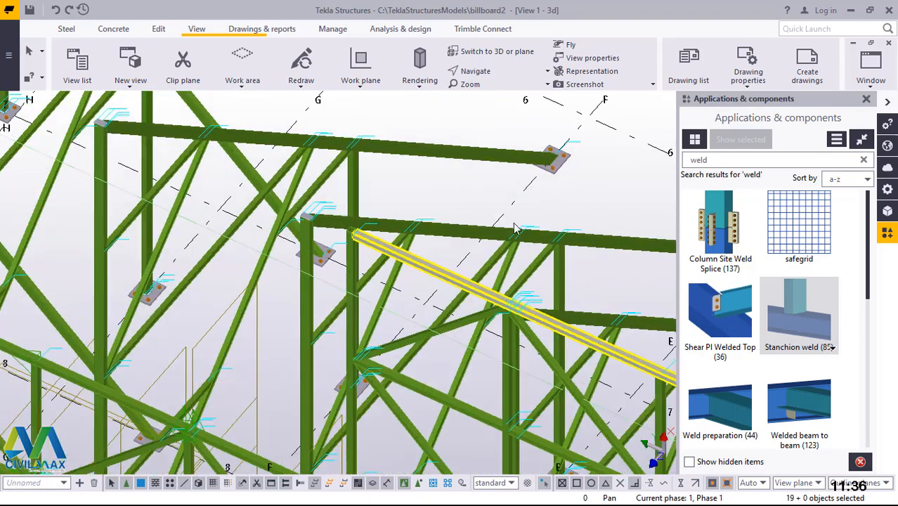
{"action": "right_click", "coordinate": [467, 119]}
{"action": "left_click", "coordinate": [415, 115]}
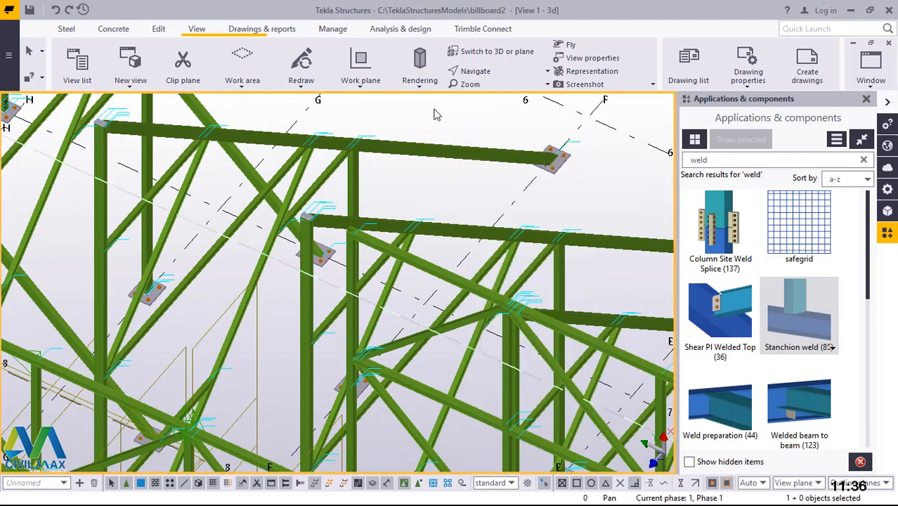
{"action": "right_click", "coordinate": [434, 115]}
{"action": "left_click", "coordinate": [475, 185]}
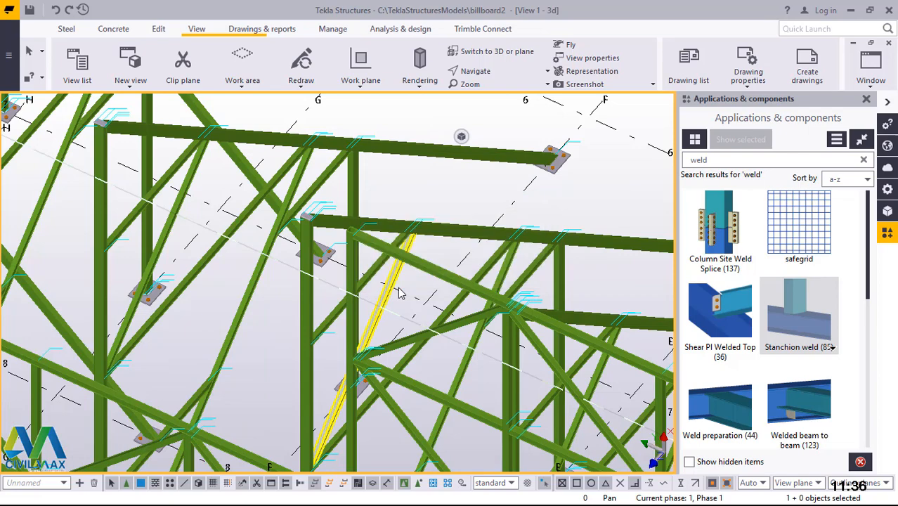
Start copying the upper frame assembly and pick the midpoint of its grid A end post's outer top edge as the origin.
{"action": "scroll", "coordinate": [464, 305], "scroll_direction": "down", "scroll_amount": 3}
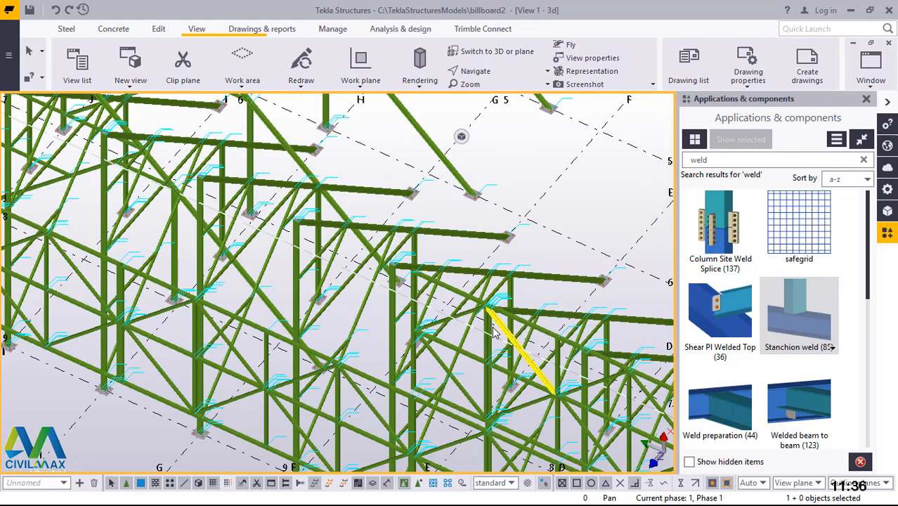
{"action": "left_click", "coordinate": [457, 299], "text": "alt"}
{"action": "right_click", "coordinate": [513, 155]}
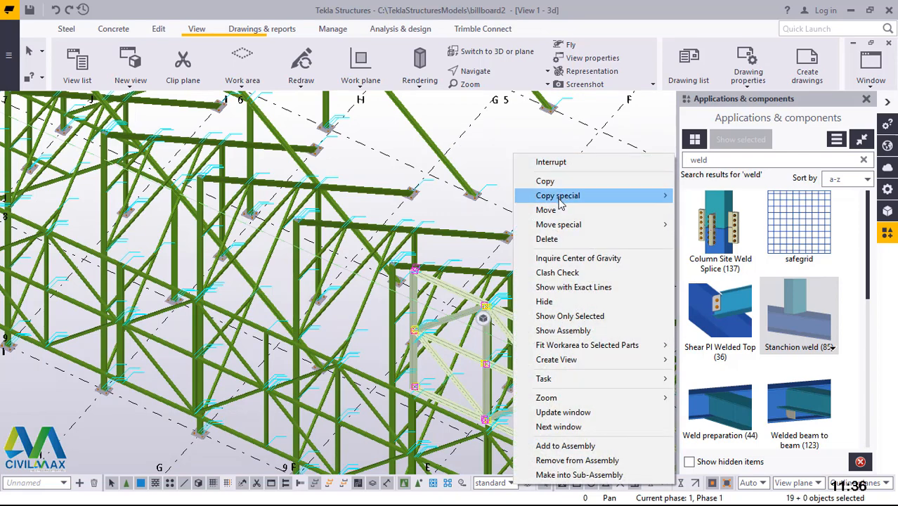
{"action": "left_click", "coordinate": [546, 182]}
{"action": "scroll", "coordinate": [508, 325], "scroll_direction": "down", "scroll_amount": 6}
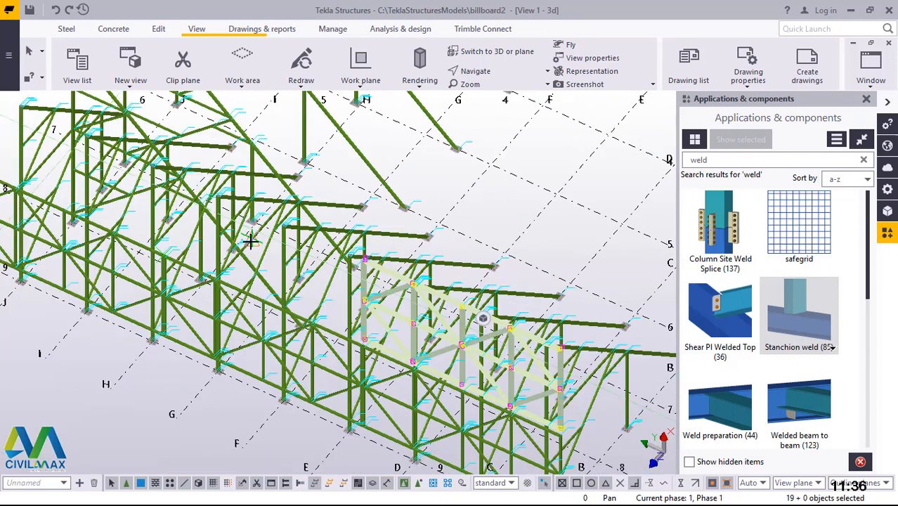
{"action": "scroll", "coordinate": [431, 310], "scroll_direction": "up", "scroll_amount": 10}
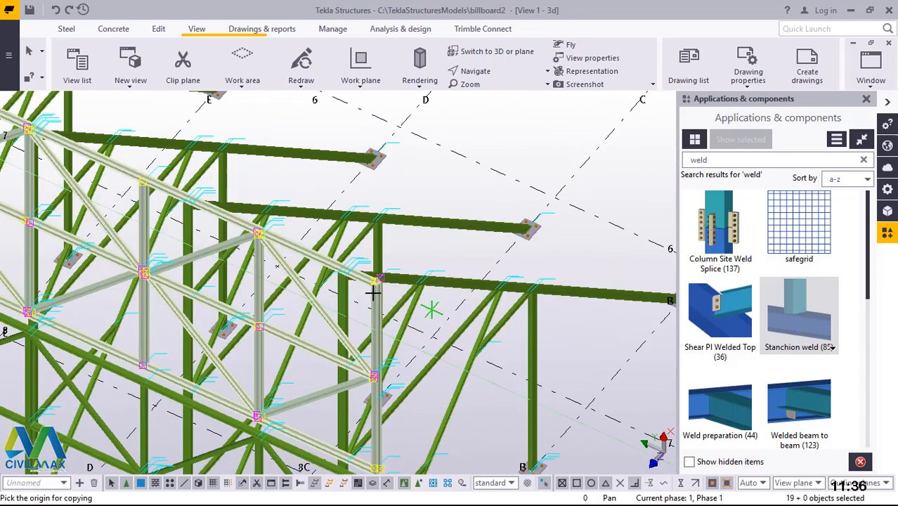
{"action": "scroll", "coordinate": [376, 278], "scroll_direction": "up", "scroll_amount": 8}
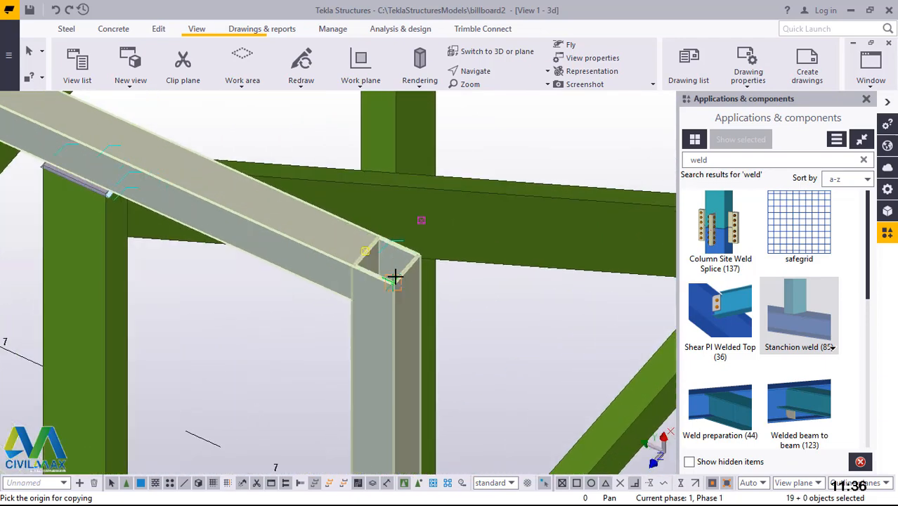
{"action": "scroll", "coordinate": [421, 254], "scroll_direction": "up", "scroll_amount": 2}
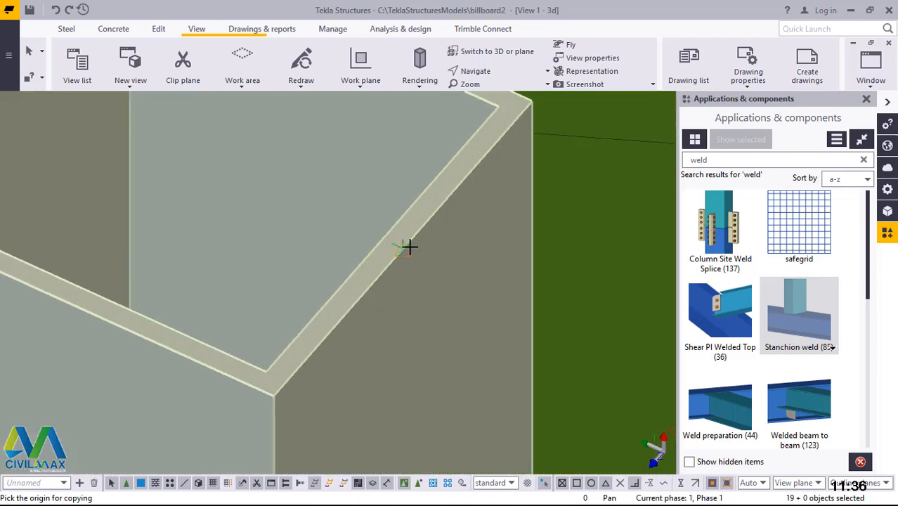
Place the first copy at the outer top edge midpoint of the upper frame's opposite end post.
{"action": "scroll", "coordinate": [571, 336], "scroll_direction": "down", "scroll_amount": 12}
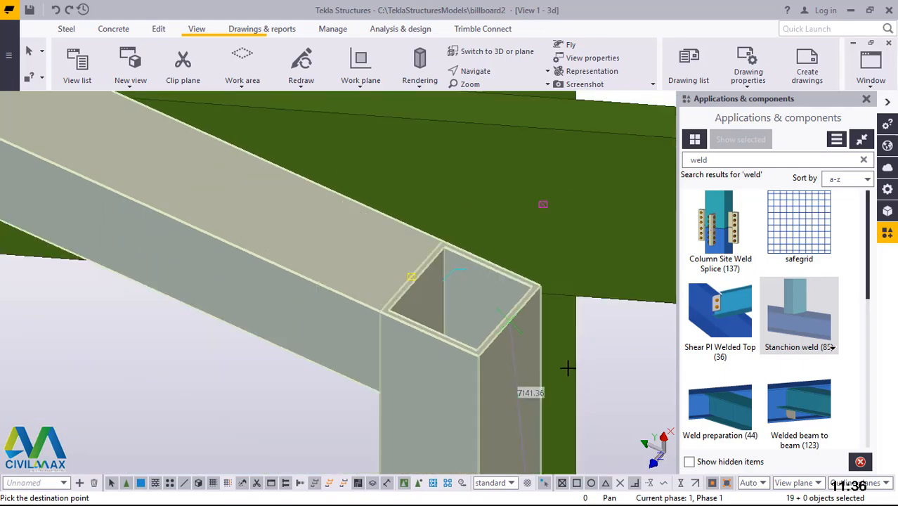
{"action": "scroll", "coordinate": [584, 376], "scroll_direction": "down", "scroll_amount": 8}
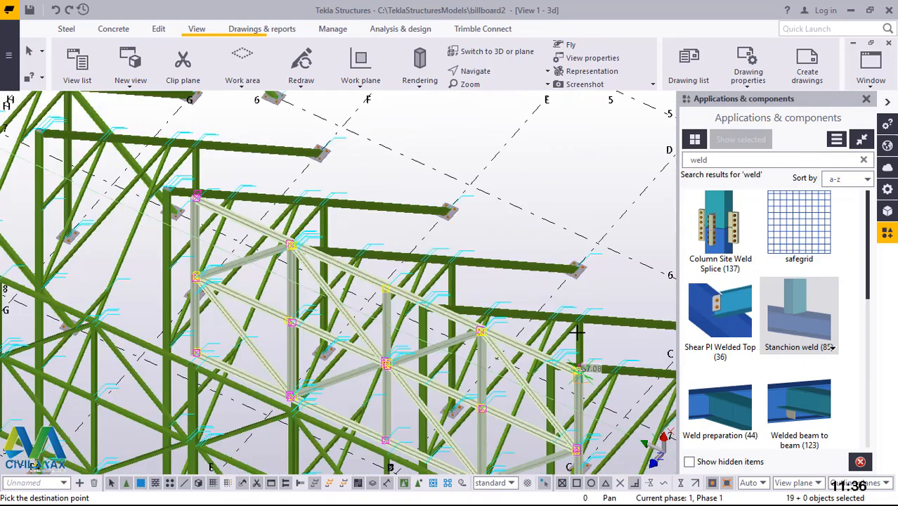
{"action": "scroll", "coordinate": [299, 244], "scroll_direction": "up", "scroll_amount": 3}
{"action": "scroll", "coordinate": [298, 244], "scroll_direction": "up", "scroll_amount": 6}
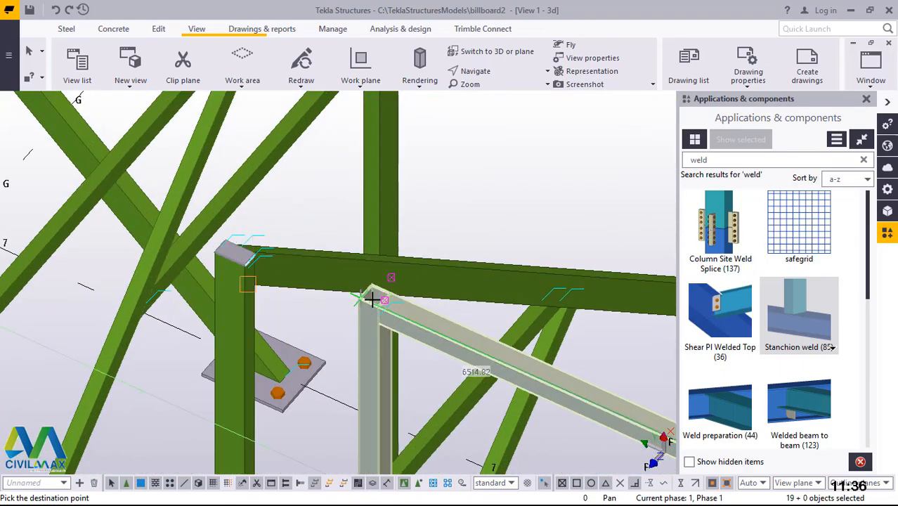
{"action": "scroll", "coordinate": [357, 282], "scroll_direction": "up", "scroll_amount": 4}
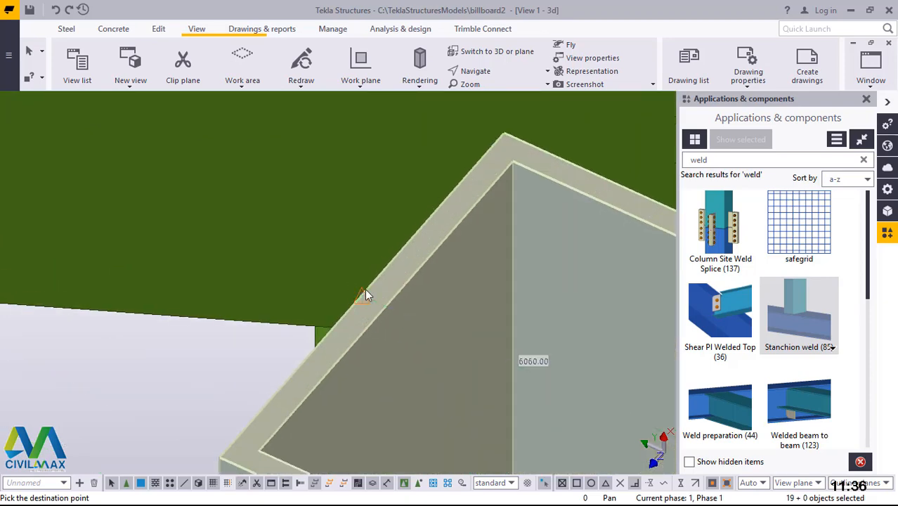
Place a second upper frame copy at the outer top edge midpoint of the first copy's far end post.
{"action": "scroll", "coordinate": [365, 289], "scroll_direction": "down", "scroll_amount": 5}
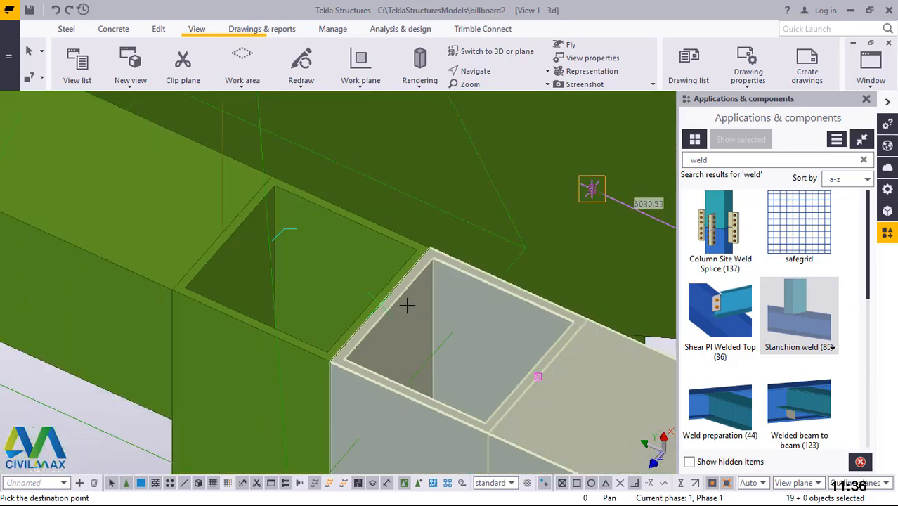
{"action": "scroll", "coordinate": [408, 305], "scroll_direction": "down", "scroll_amount": 8}
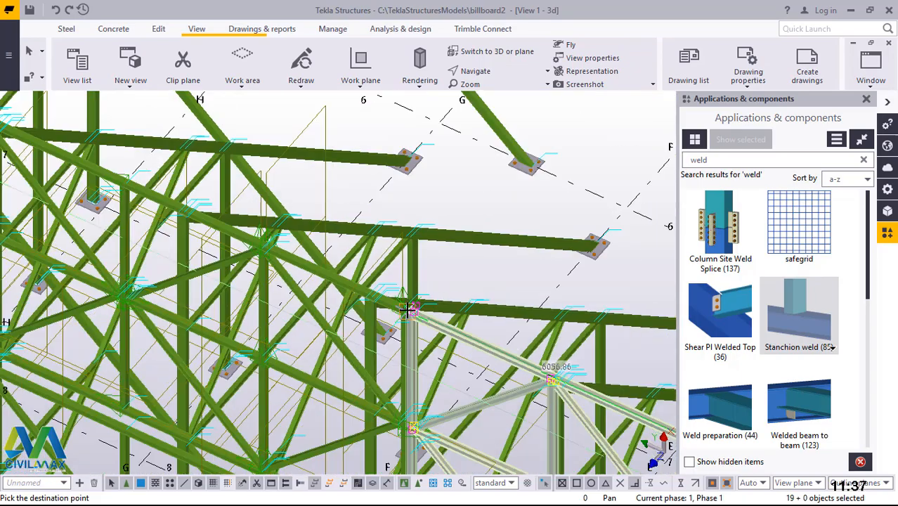
{"action": "scroll", "coordinate": [410, 309], "scroll_direction": "down", "scroll_amount": 3}
{"action": "scroll", "coordinate": [117, 177], "scroll_direction": "up", "scroll_amount": 3}
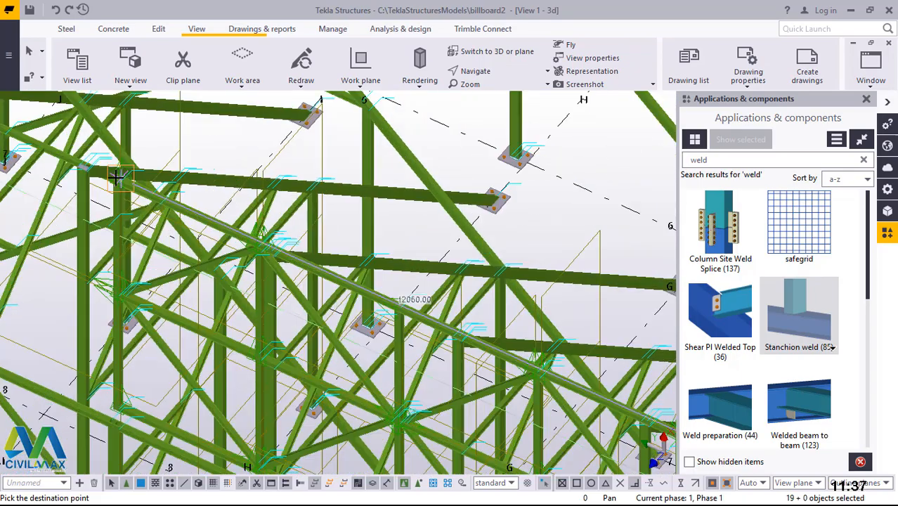
{"action": "scroll", "coordinate": [117, 177], "scroll_direction": "up", "scroll_amount": 10}
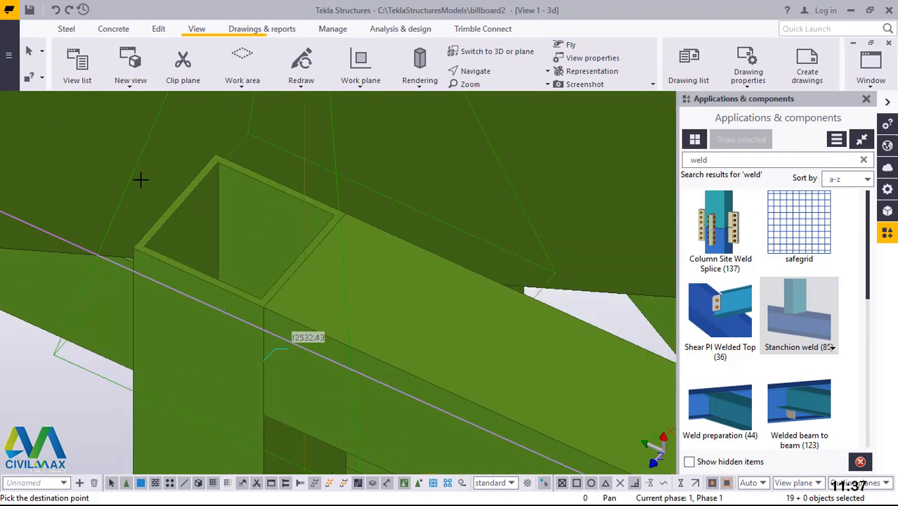
{"action": "scroll", "coordinate": [140, 180], "scroll_direction": "up", "scroll_amount": 6}
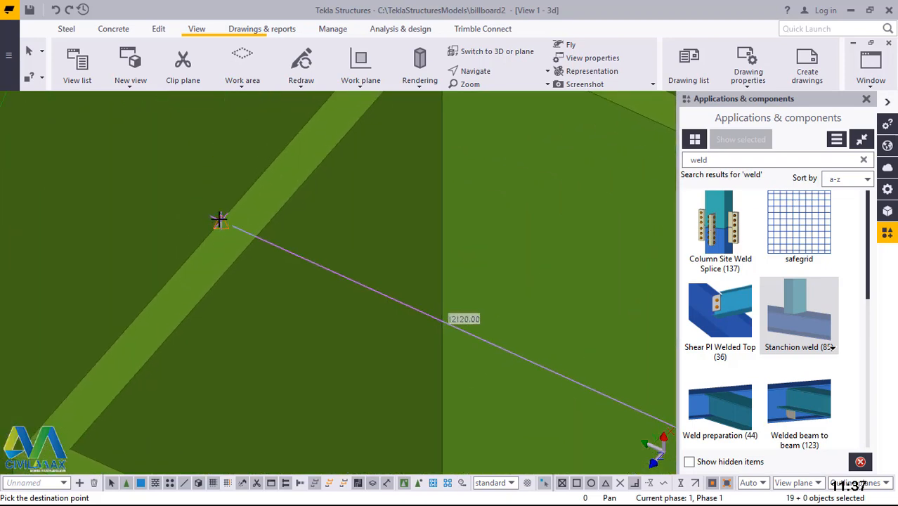
{"action": "left_click", "coordinate": [219, 220]}
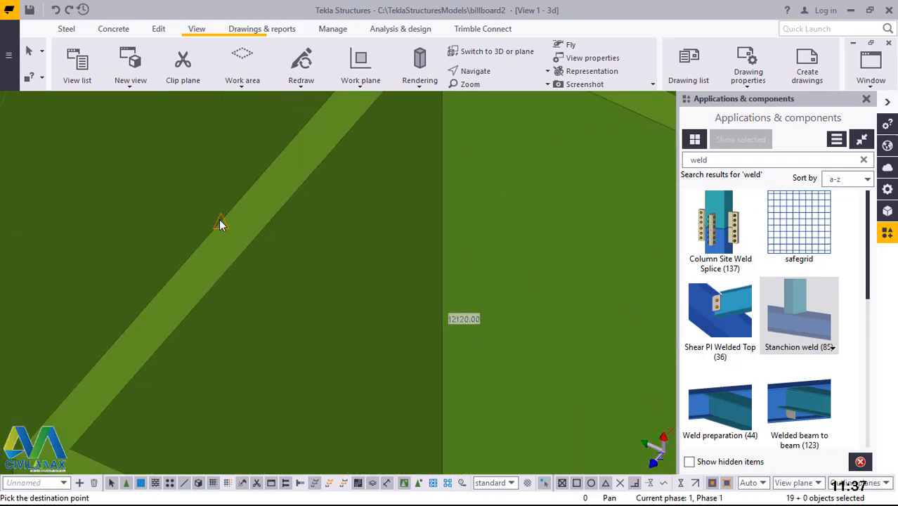
{"action": "scroll", "coordinate": [232, 239], "scroll_direction": "down", "scroll_amount": 10}
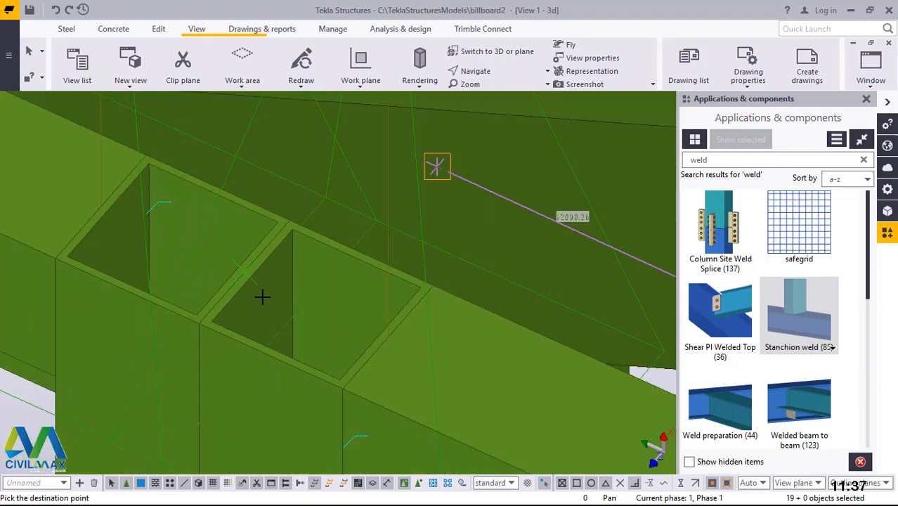
{"action": "scroll", "coordinate": [262, 297], "scroll_direction": "down", "scroll_amount": 10}
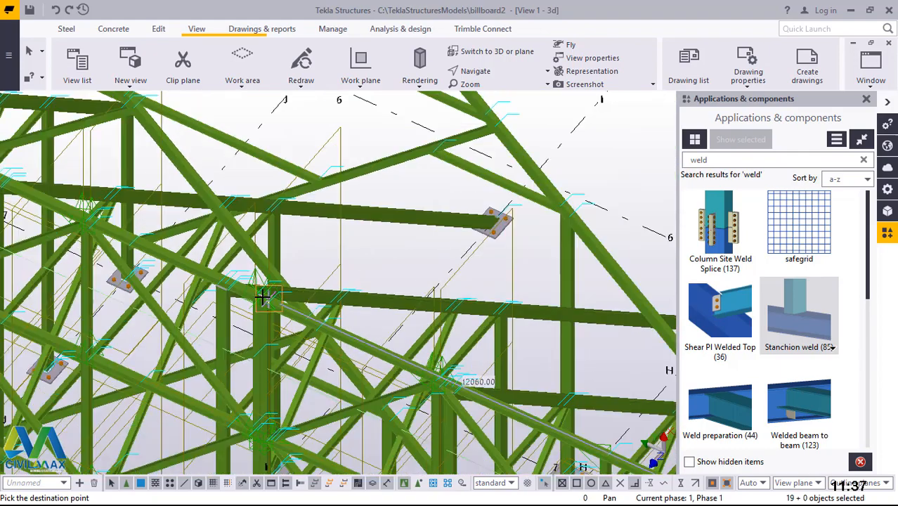
{"action": "scroll", "coordinate": [261, 296], "scroll_direction": "down", "scroll_amount": 3}
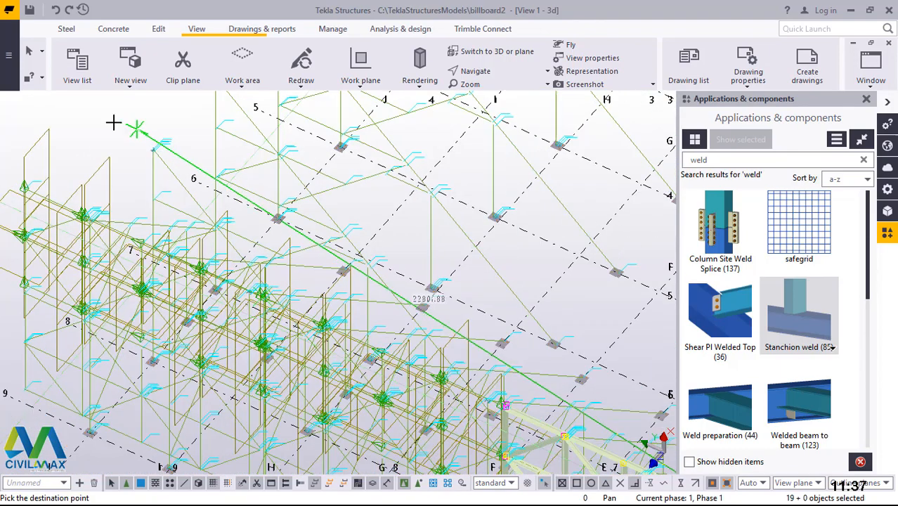
End the copying of the upper frame and redraw the view to remove the temporary outlines.
{"action": "right_click", "coordinate": [114, 124]}
{"action": "left_click", "coordinate": [102, 123]}
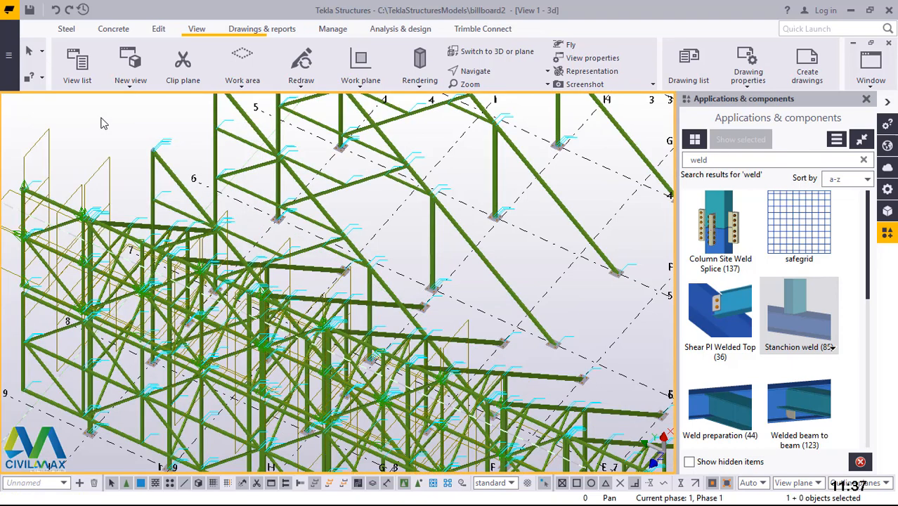
{"action": "right_click", "coordinate": [102, 123]}
{"action": "left_click", "coordinate": [140, 194]}
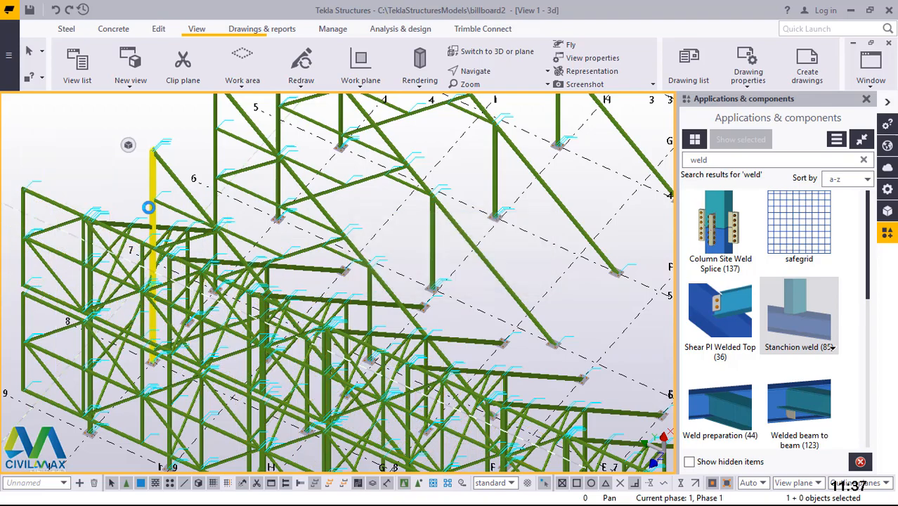
Select the lower frame assembly at the grid J end and open the Copy - Rotate settings for it, clear of the frame.
{"action": "scroll", "coordinate": [159, 214], "scroll_direction": "down", "scroll_amount": 4}
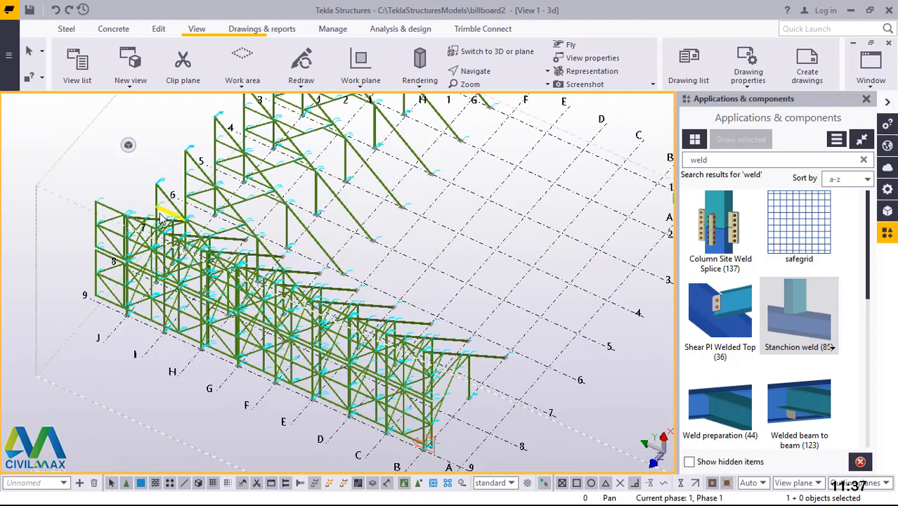
{"action": "middle_click_drag", "start_coordinate": [131, 239], "coordinate": [266, 288], "text": "ctrl"}
{"action": "scroll", "coordinate": [232, 323], "scroll_direction": "up", "scroll_amount": 5}
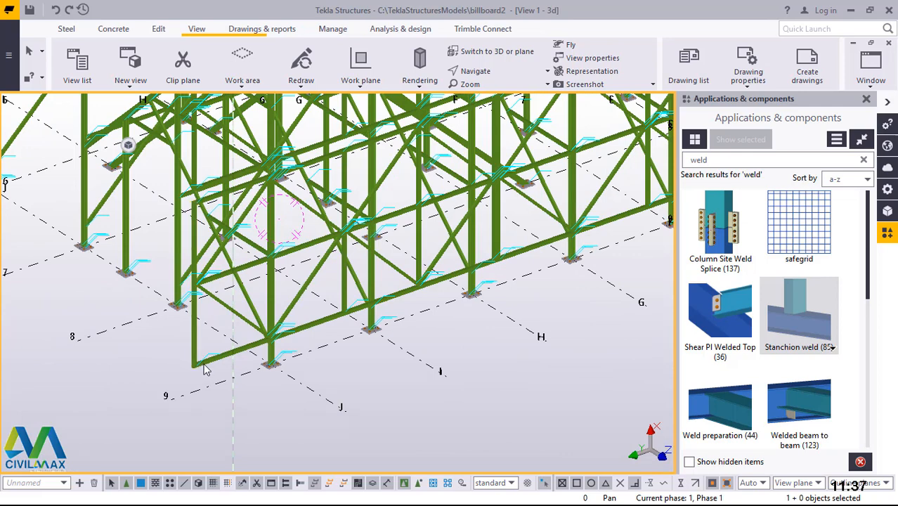
{"action": "left_click", "coordinate": [225, 360]}
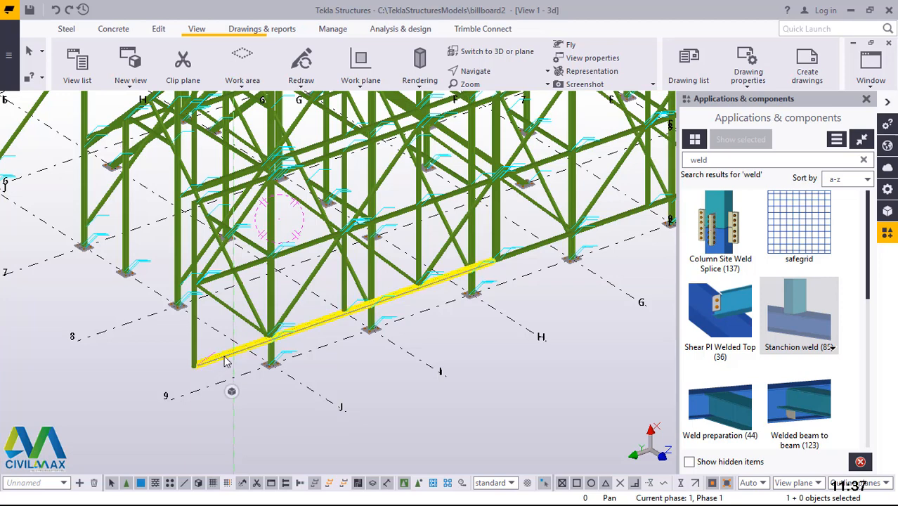
{"action": "left_click", "coordinate": [224, 357], "text": "alt"}
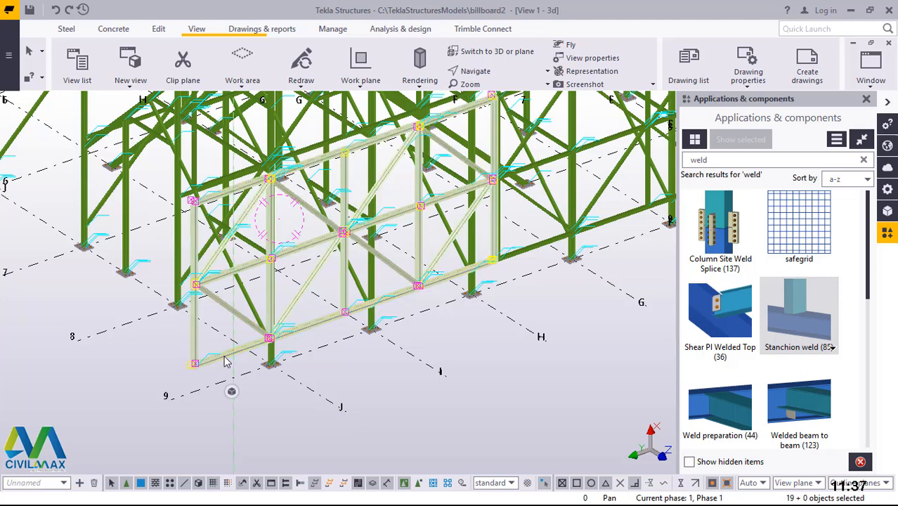
{"action": "right_click", "coordinate": [363, 382]}
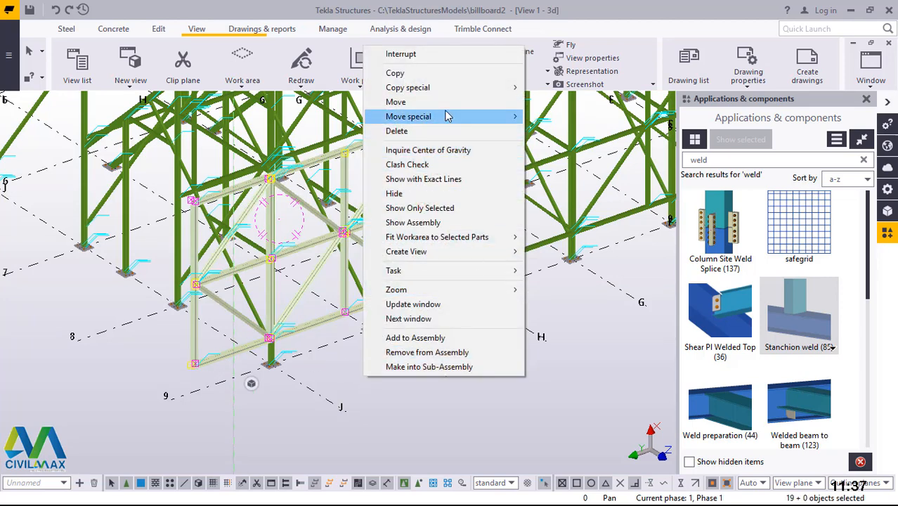
{"action": "mouse_move", "coordinate": [443, 88]}
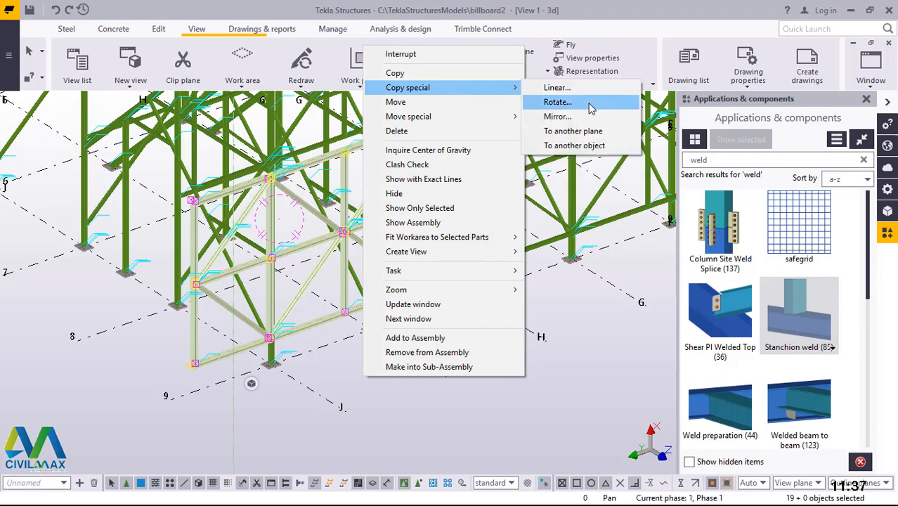
{"action": "left_click", "coordinate": [557, 102]}
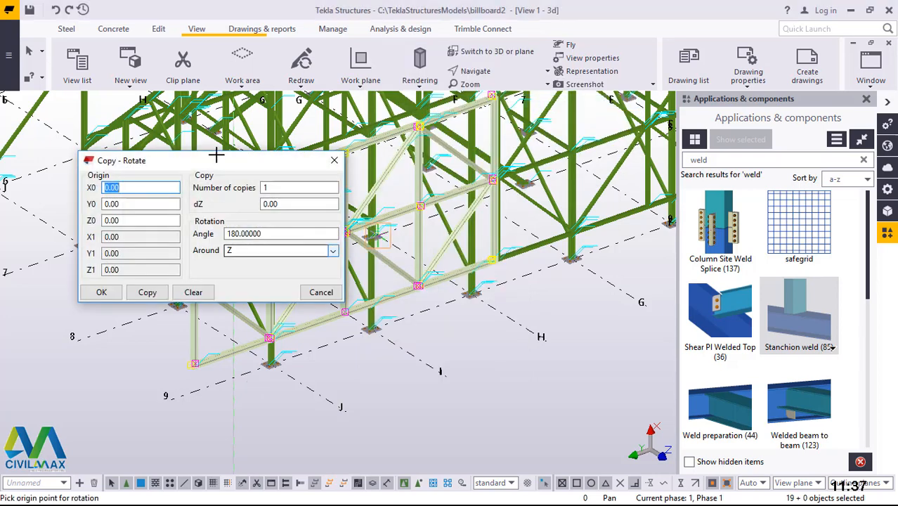
{"action": "left_click_drag", "start_coordinate": [208, 165], "coordinate": [507, 154]}
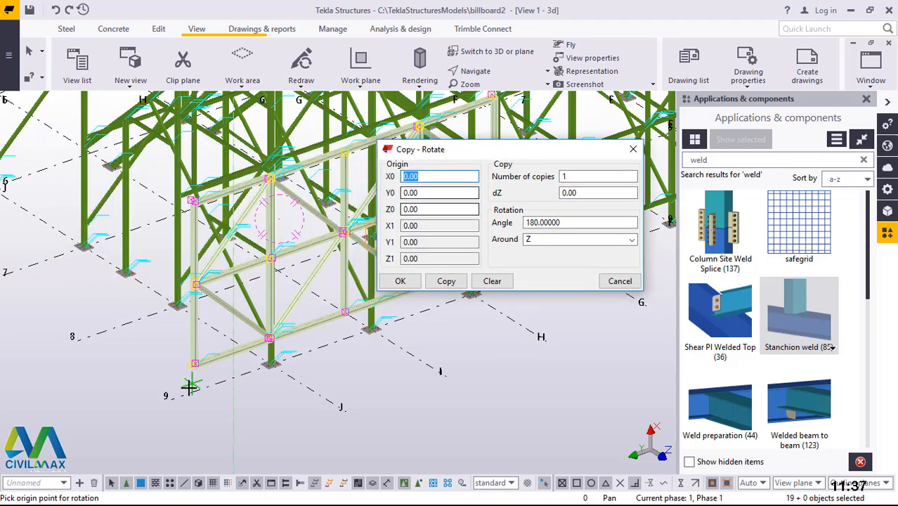
Interrupt the rotation origin pick and set a horizontal work plane with Z pointing up at ground level near grid line I.
{"action": "scroll", "coordinate": [184, 388], "scroll_direction": "down", "scroll_amount": 2}
{"action": "right_click", "coordinate": [109, 317]}
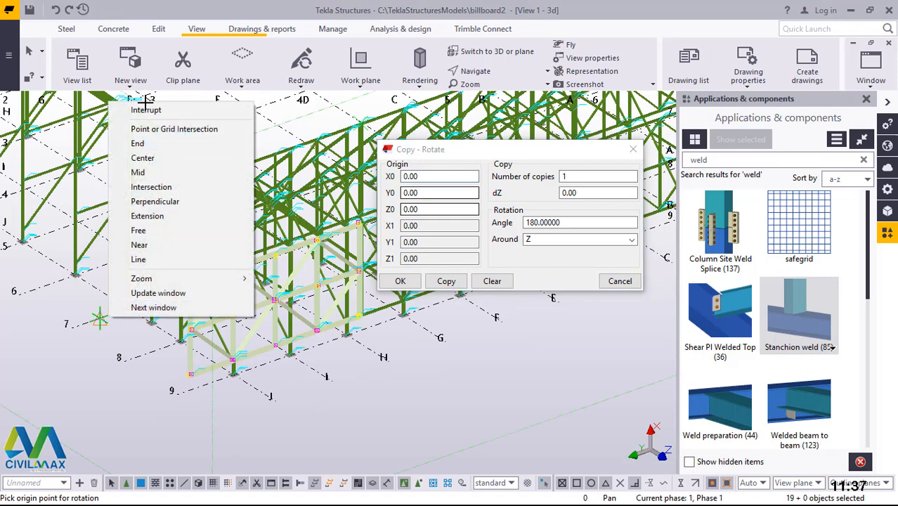
{"action": "left_click", "coordinate": [145, 108]}
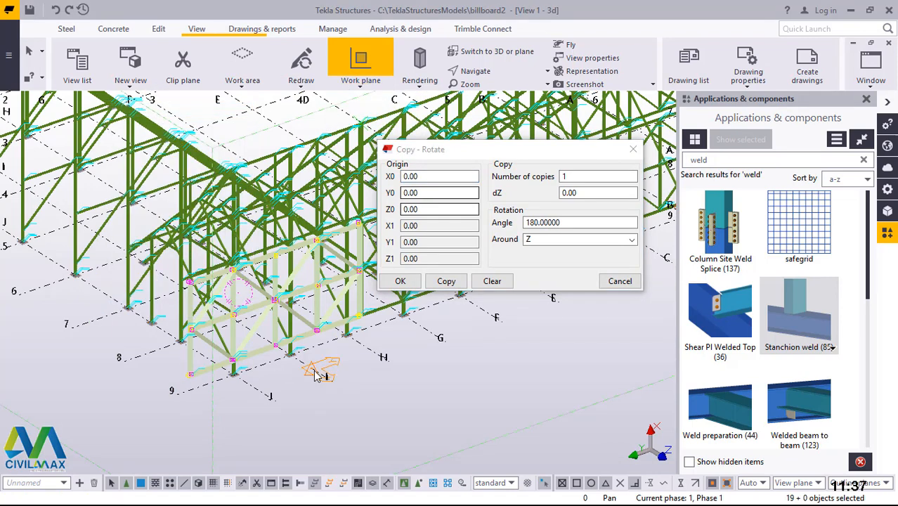
{"action": "right_click", "coordinate": [355, 367]}
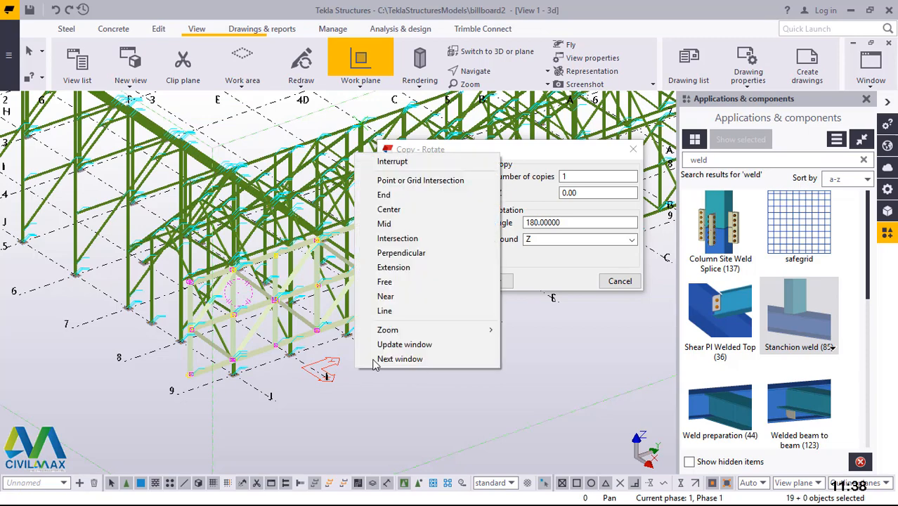
{"action": "left_click", "coordinate": [392, 162]}
Make one copy of the selected lower frame rotated 90 degrees around Z, and expand the work area to include the new objects.
{"action": "scroll", "coordinate": [276, 313], "scroll_direction": "up", "scroll_amount": 2}
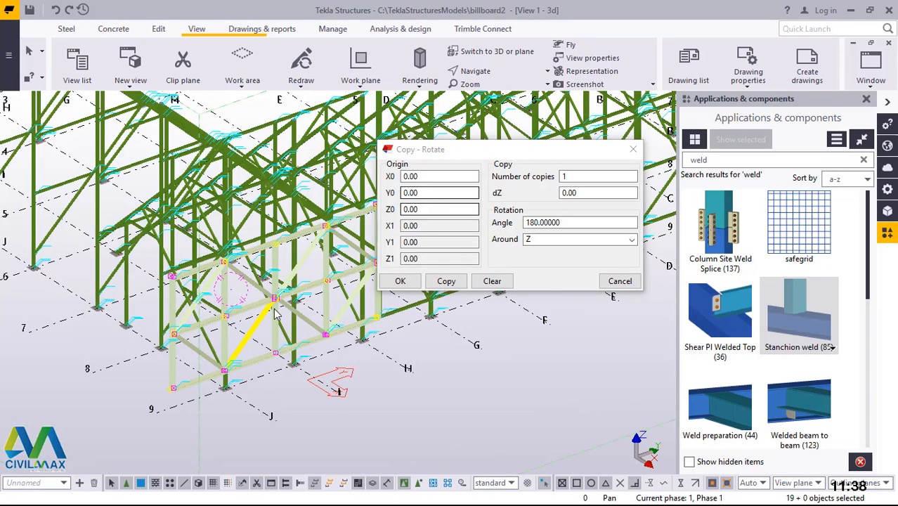
{"action": "scroll", "coordinate": [208, 370], "scroll_direction": "up", "scroll_amount": 2}
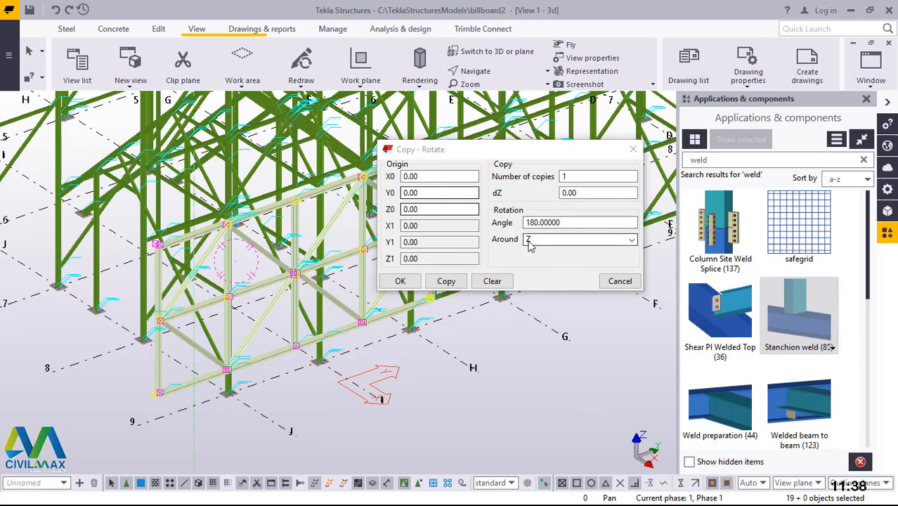
{"action": "left_click", "coordinate": [539, 222]}
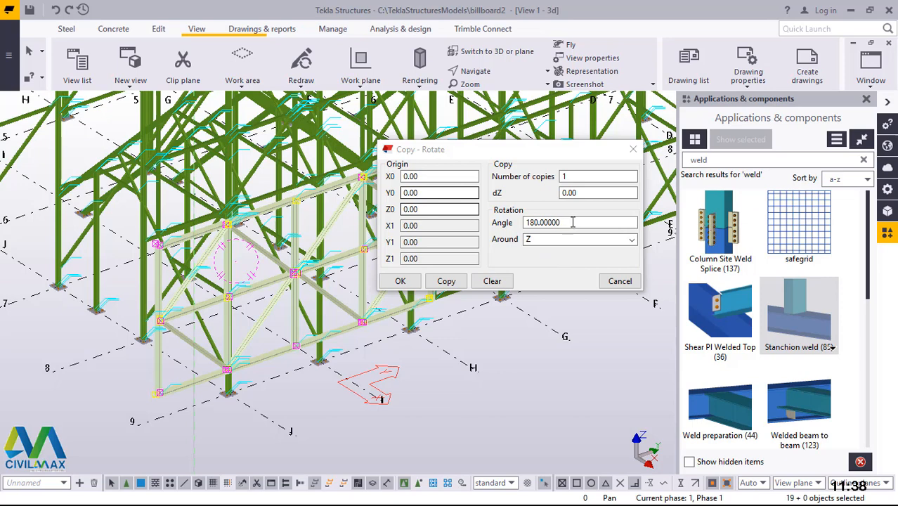
{"action": "left_click_drag", "start_coordinate": [564, 222], "coordinate": [510, 224]}
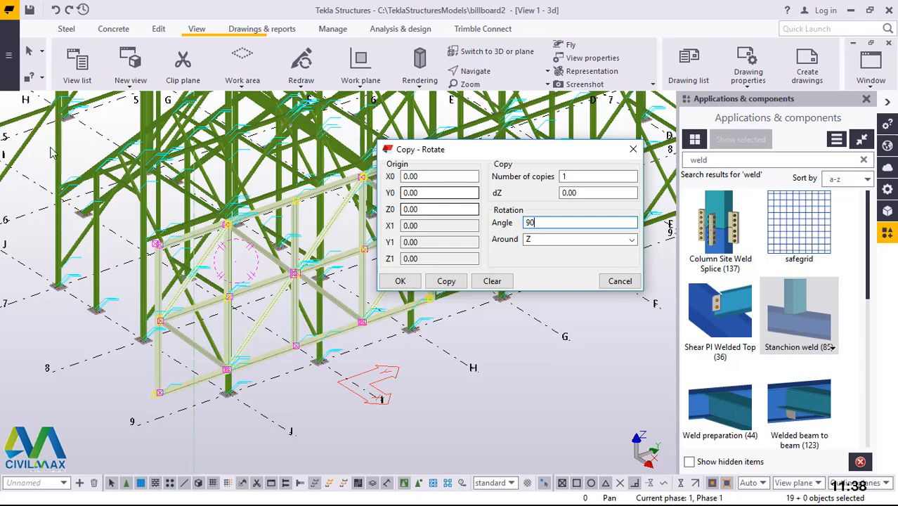
{"action": "scroll", "coordinate": [127, 246], "scroll_direction": "down", "scroll_amount": 5}
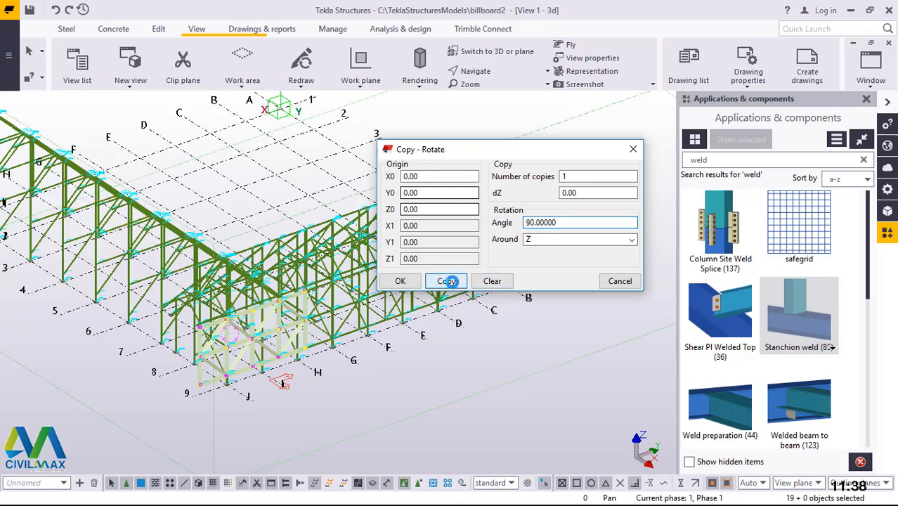
{"action": "left_click", "coordinate": [447, 281]}
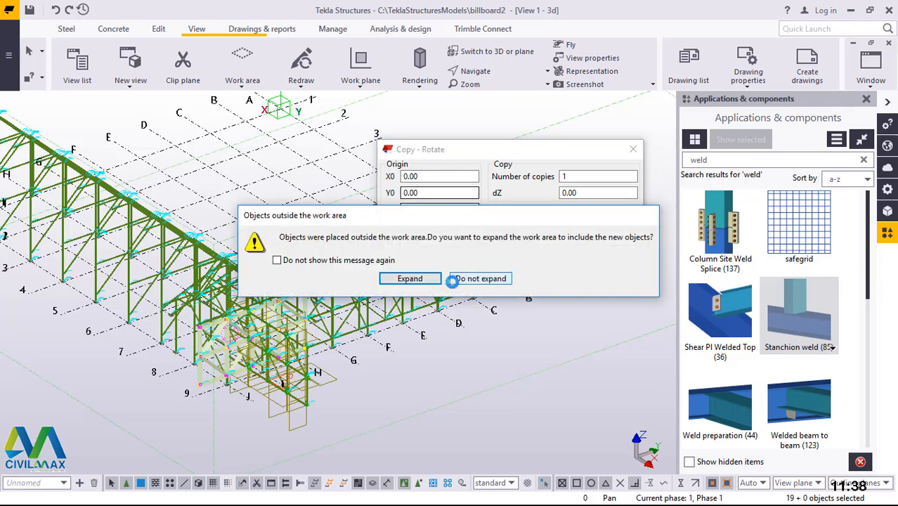
{"action": "left_click", "coordinate": [411, 279]}
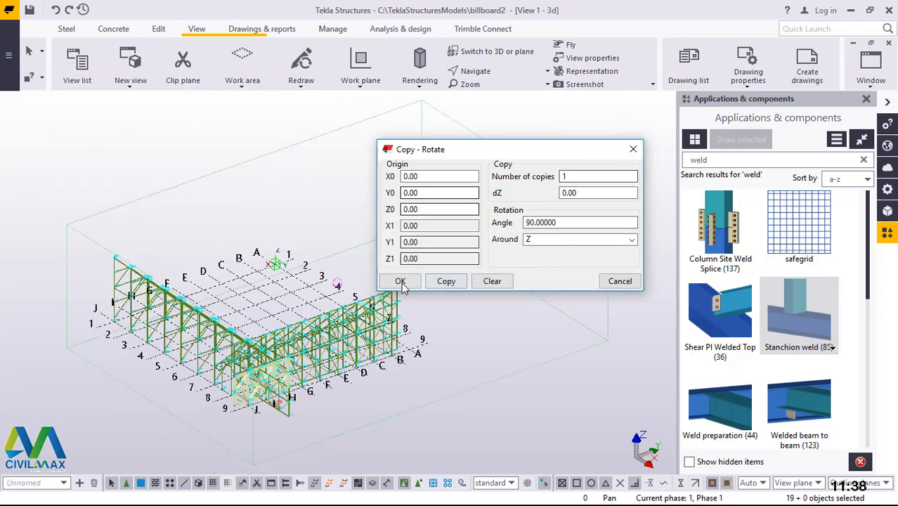
{"action": "left_click", "coordinate": [400, 282]}
{"action": "right_click", "coordinate": [463, 194]}
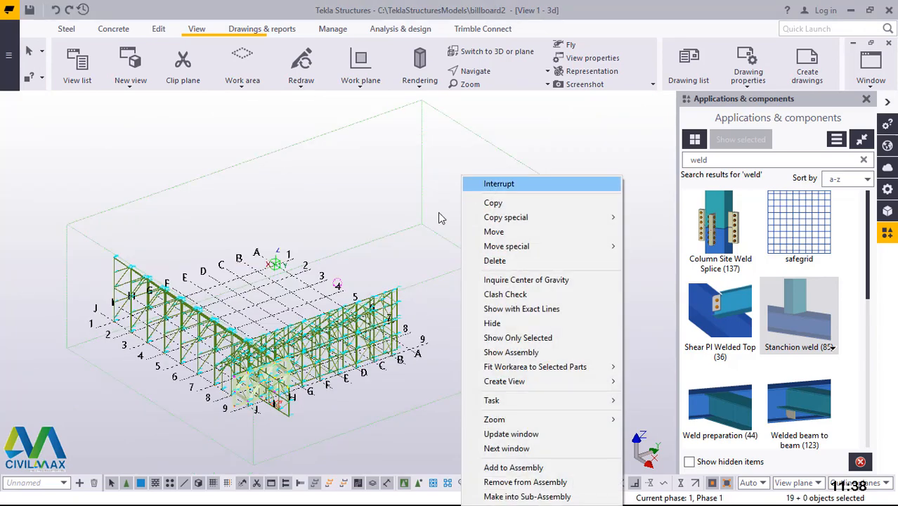
{"action": "key", "text": "Escape"}
Examine how the original and rotated frames meet the column and base plate at grid J-9, and deselect the frame.
{"action": "scroll", "coordinate": [302, 429], "scroll_direction": "up", "scroll_amount": 6}
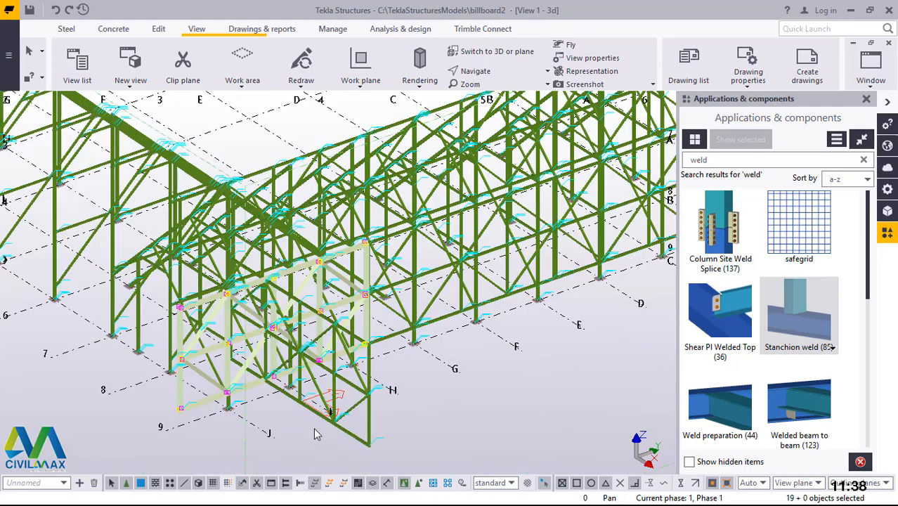
{"action": "scroll", "coordinate": [313, 433], "scroll_direction": "up", "scroll_amount": 3}
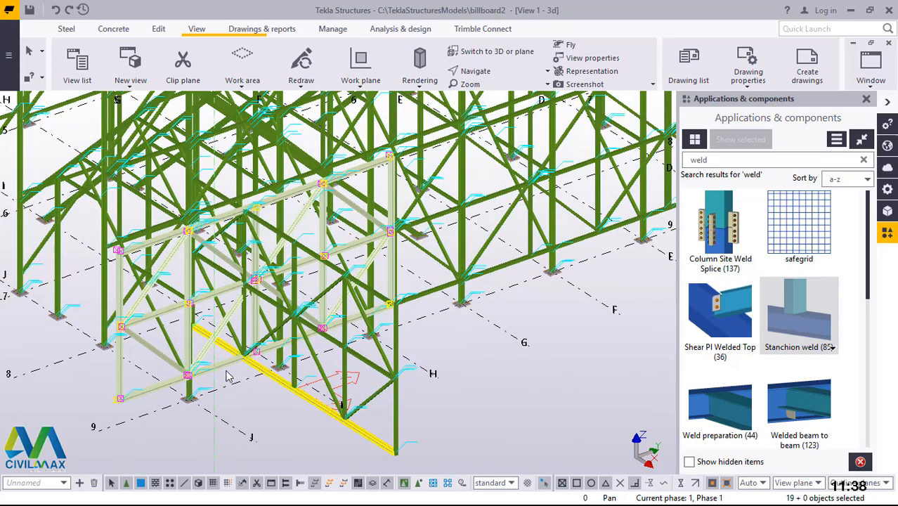
{"action": "scroll", "coordinate": [184, 383], "scroll_direction": "up", "scroll_amount": 5}
{"action": "scroll", "coordinate": [189, 372], "scroll_direction": "up", "scroll_amount": 4}
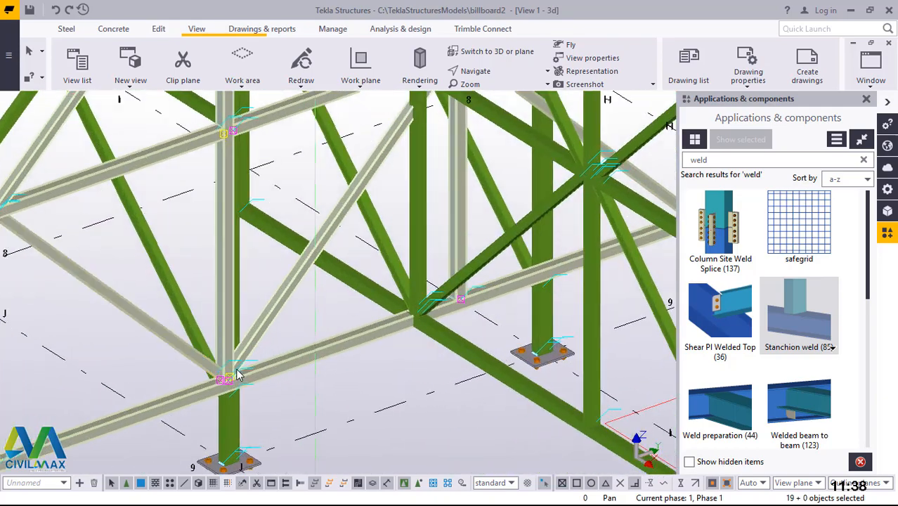
{"action": "scroll", "coordinate": [235, 322], "scroll_direction": "down", "scroll_amount": 5}
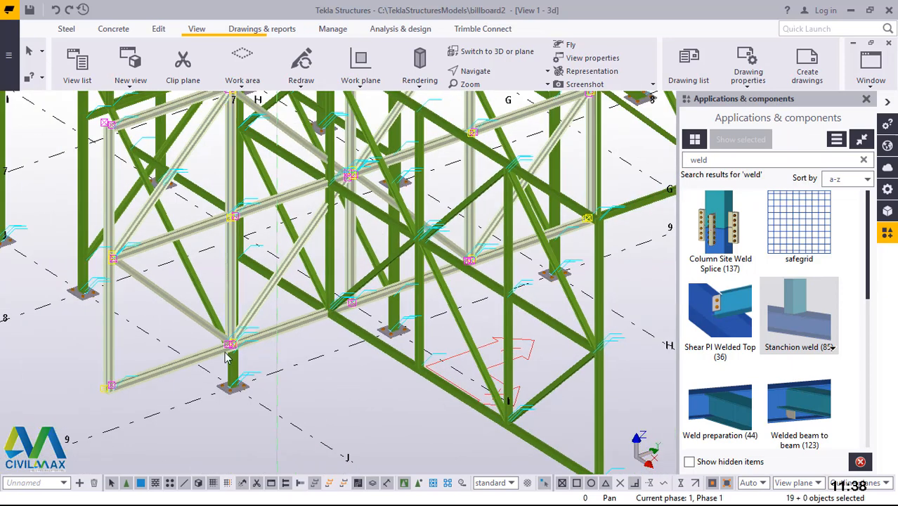
{"action": "scroll", "coordinate": [224, 353], "scroll_direction": "down", "scroll_amount": 1}
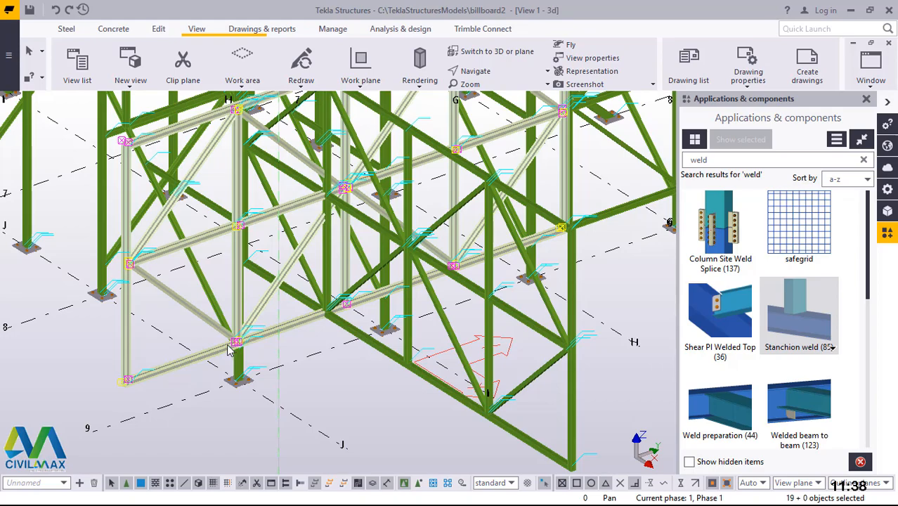
{"action": "middle_click_drag", "start_coordinate": [227, 350], "coordinate": [445, 342], "text": "ctrl"}
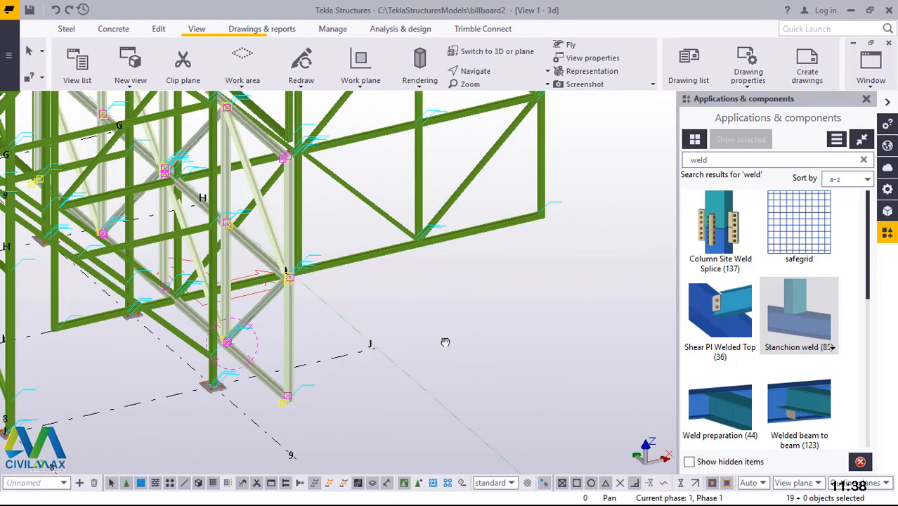
{"action": "scroll", "coordinate": [207, 373], "scroll_direction": "up", "scroll_amount": 5}
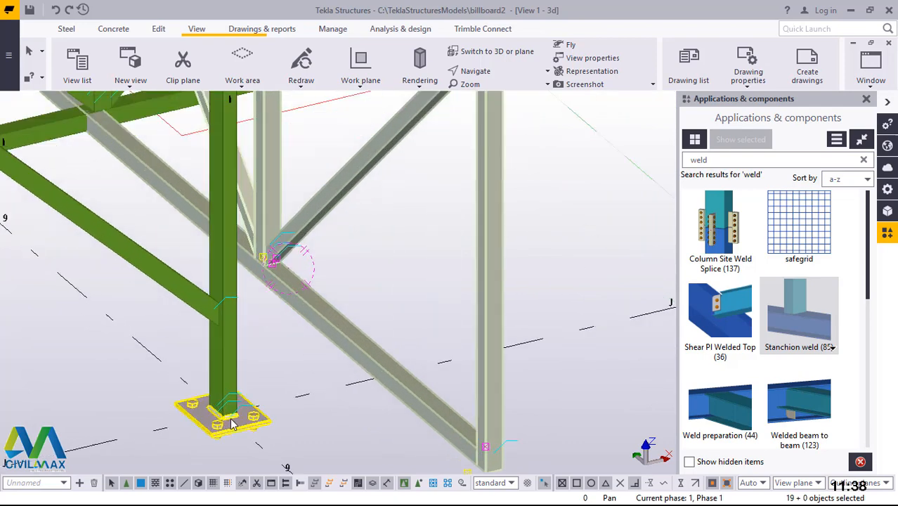
{"action": "scroll", "coordinate": [232, 421], "scroll_direction": "up", "scroll_amount": 4}
{"action": "right_click", "coordinate": [294, 270]}
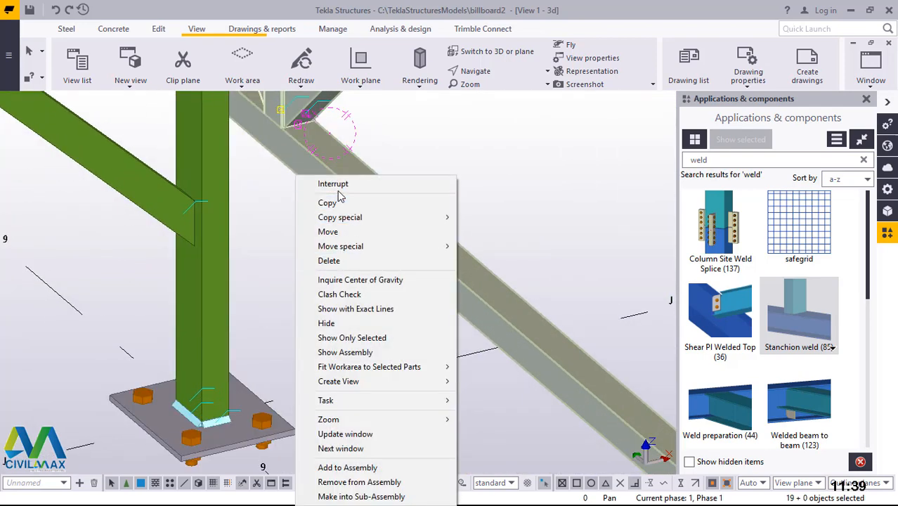
{"action": "left_click", "coordinate": [415, 184]}
{"action": "left_click", "coordinate": [541, 157]}
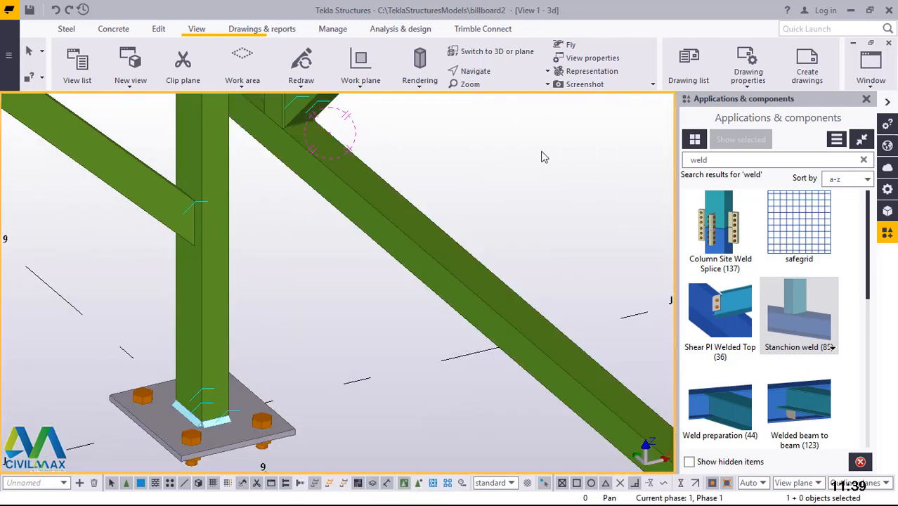
Place a construction point at the base of the corner column at grid J-9.
{"action": "left_click", "coordinate": [158, 30]}
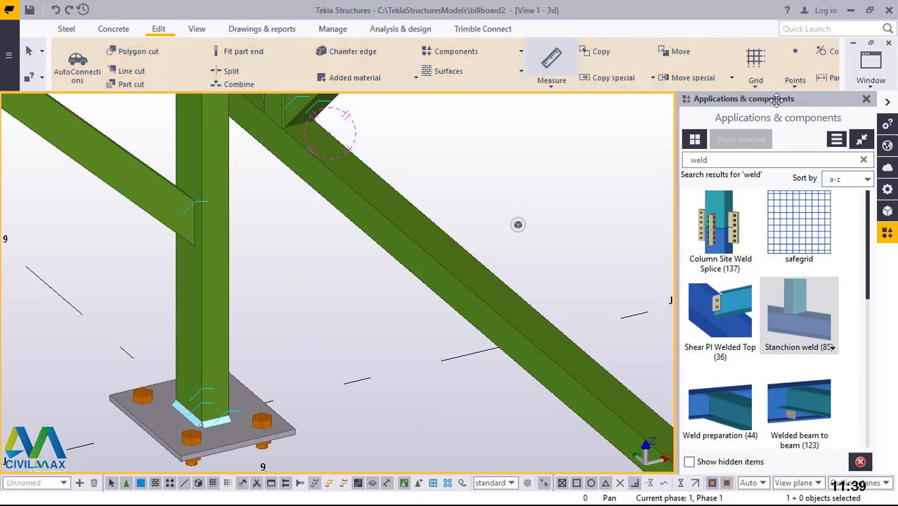
{"action": "left_click", "coordinate": [796, 80]}
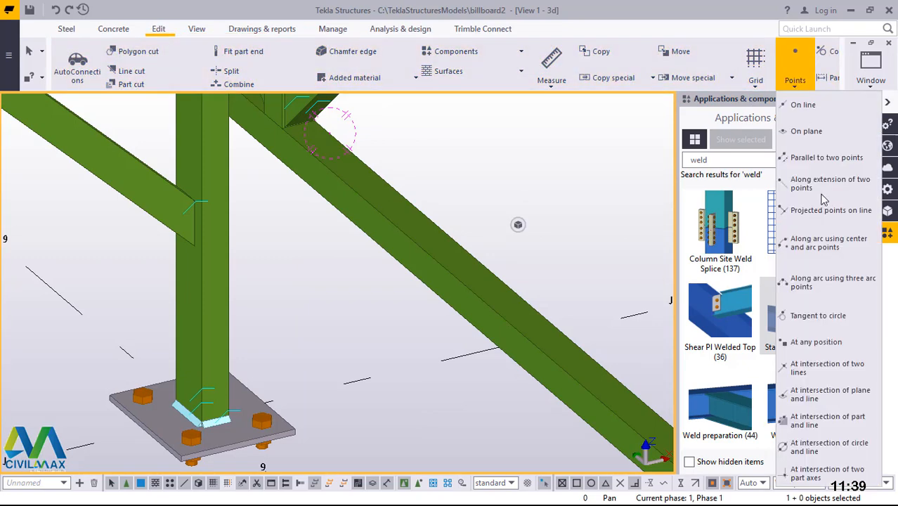
{"action": "left_click", "coordinate": [814, 342]}
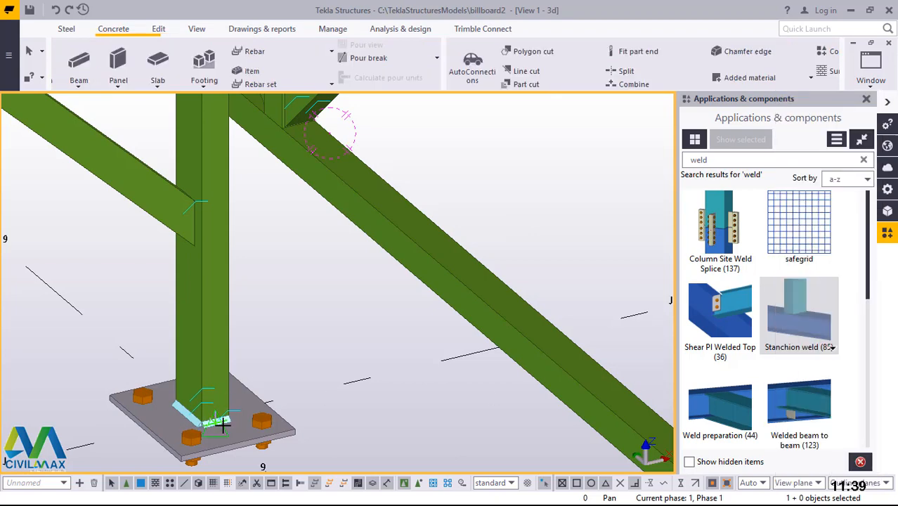
{"action": "scroll", "coordinate": [220, 429], "scroll_direction": "up", "scroll_amount": 5}
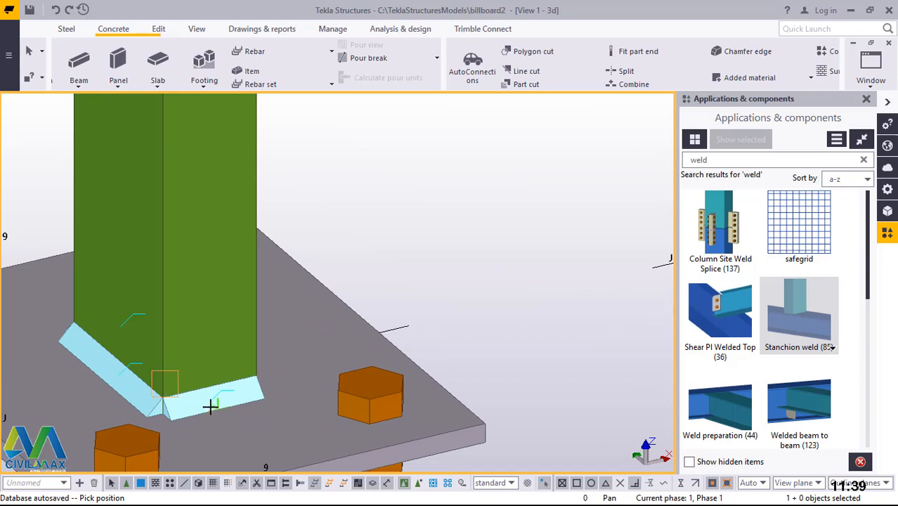
{"action": "right_click", "coordinate": [409, 201]}
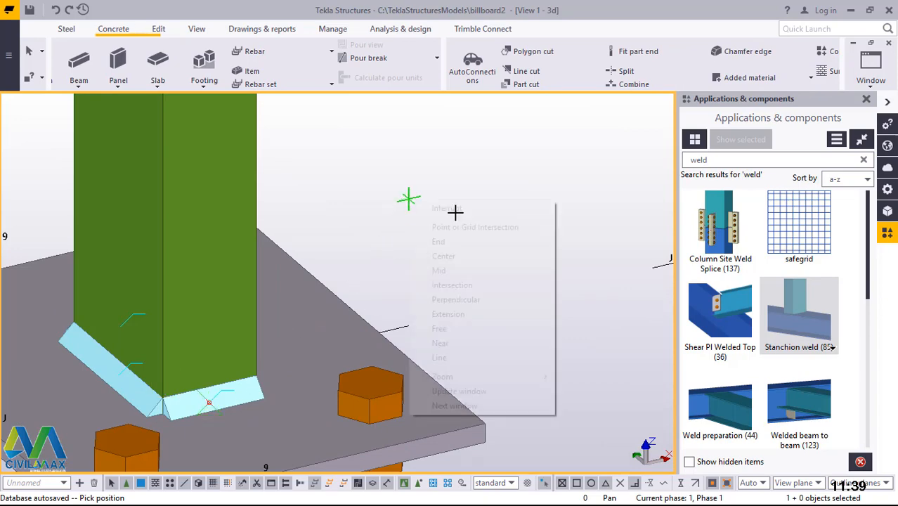
{"action": "left_click", "coordinate": [455, 212]}
Move the column base point linearly with dX 0, dY 0 and dZ 500.
{"action": "left_click", "coordinate": [211, 408]}
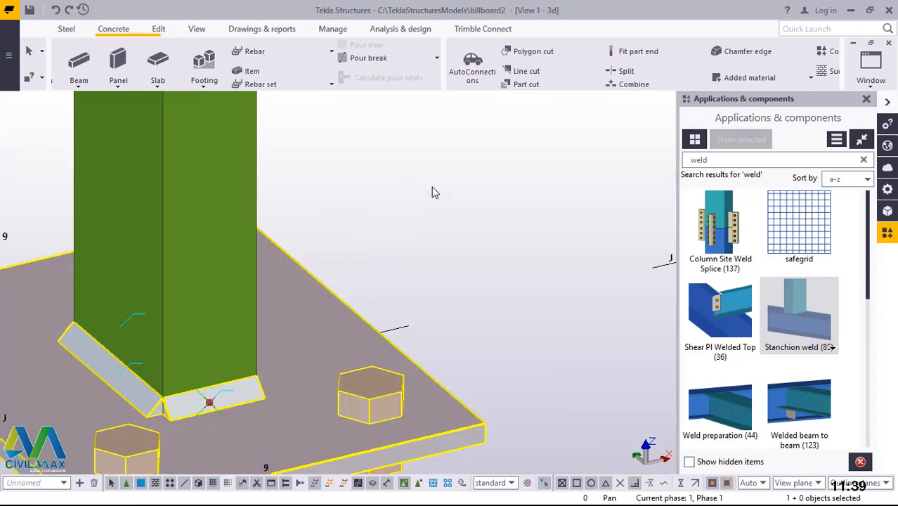
{"action": "right_click", "coordinate": [433, 190]}
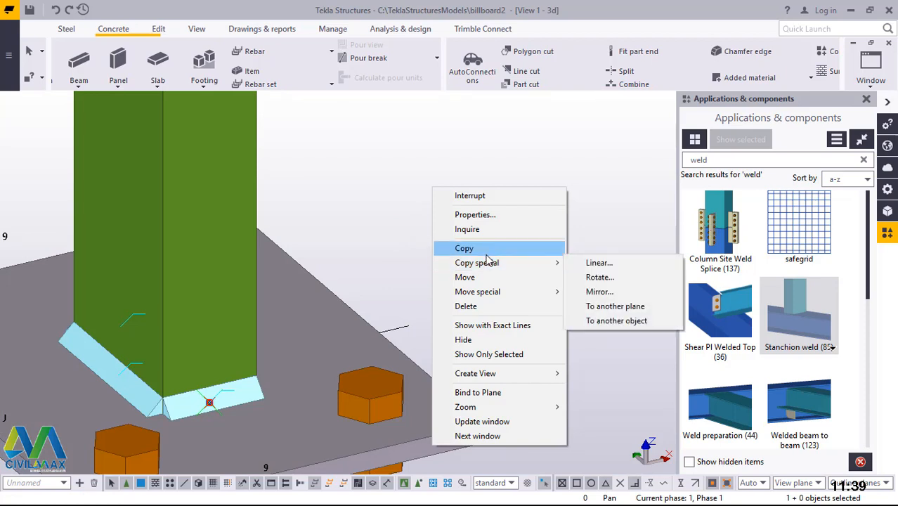
{"action": "mouse_move", "coordinate": [488, 295]}
{"action": "left_click", "coordinate": [596, 292]}
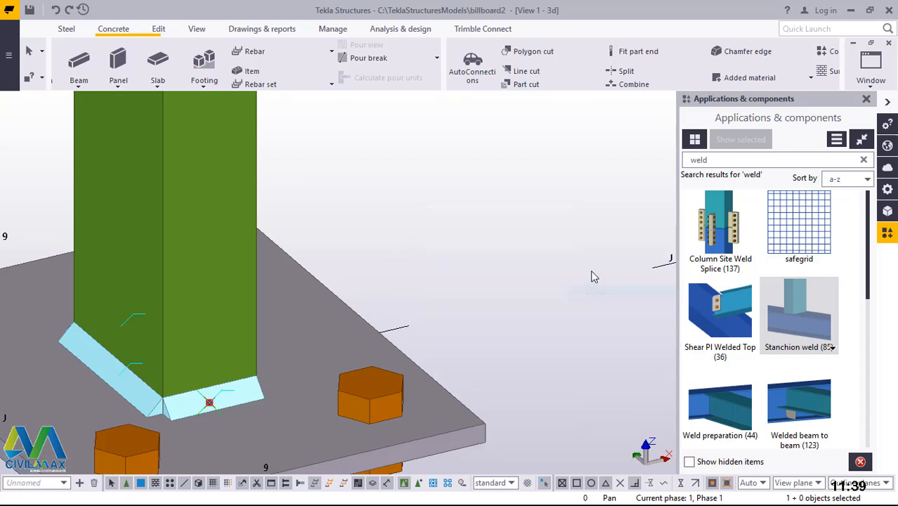
{"action": "scroll", "coordinate": [301, 365], "scroll_direction": "down", "scroll_amount": 6}
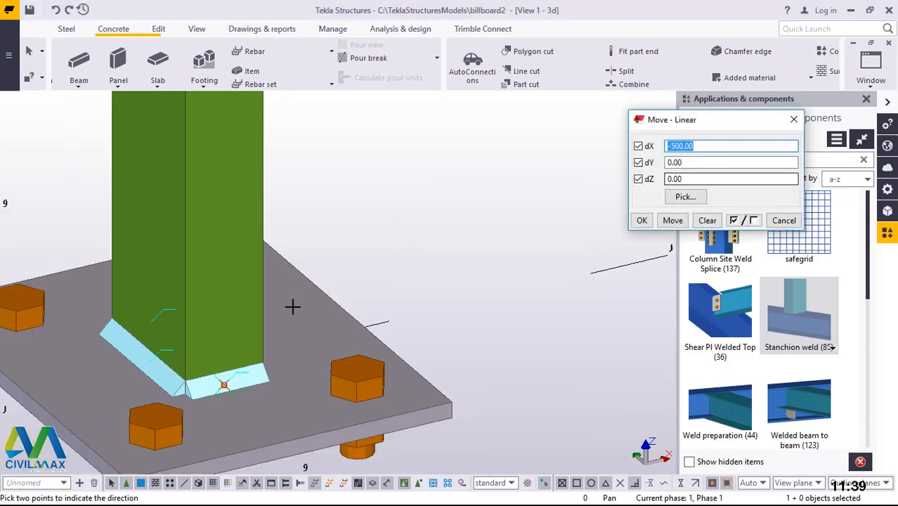
{"action": "scroll", "coordinate": [301, 369], "scroll_direction": "down", "scroll_amount": 3}
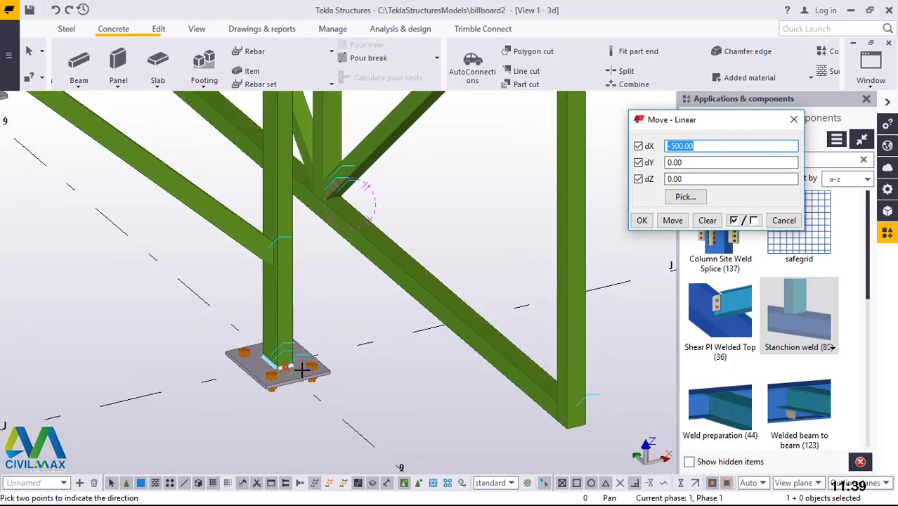
{"action": "scroll", "coordinate": [301, 370], "scroll_direction": "down", "scroll_amount": 2}
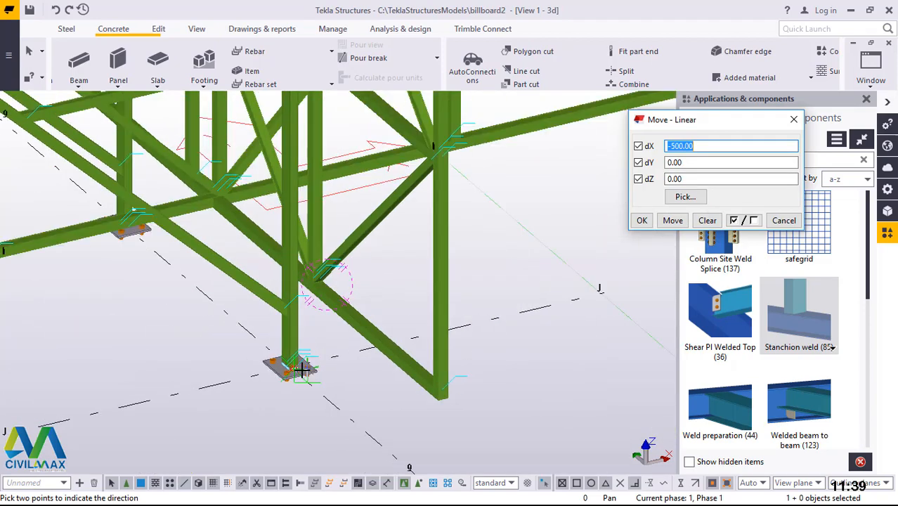
{"action": "scroll", "coordinate": [300, 369], "scroll_direction": "down", "scroll_amount": 2}
{"action": "scroll", "coordinate": [297, 371], "scroll_direction": "down", "scroll_amount": 2}
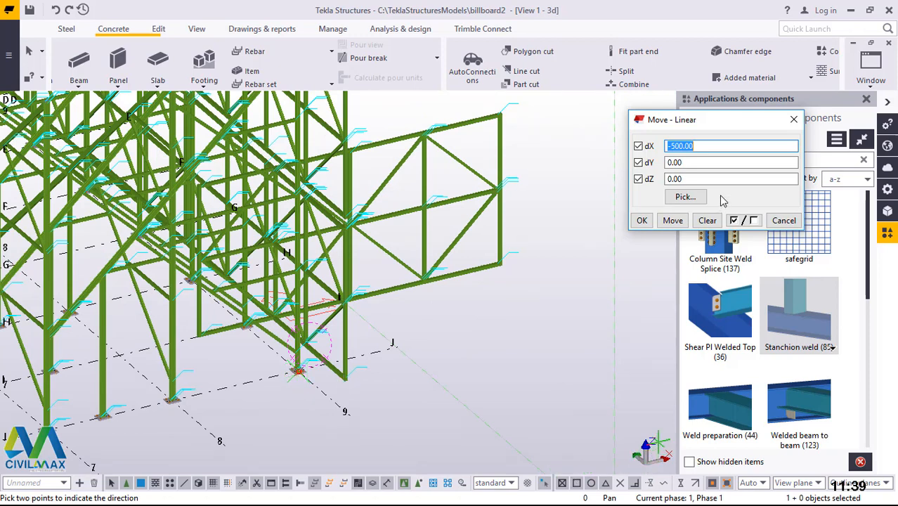
{"action": "type", "text": "0"}
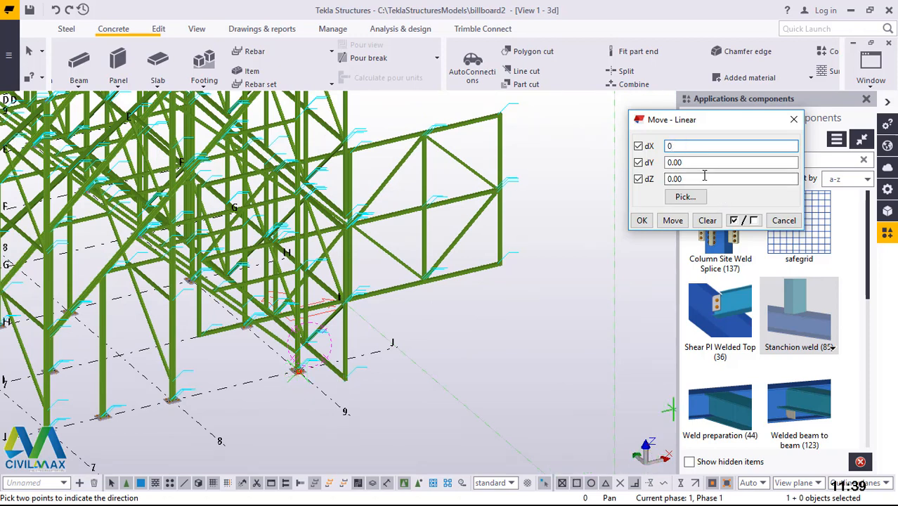
{"action": "left_click_drag", "start_coordinate": [697, 178], "coordinate": [650, 180]}
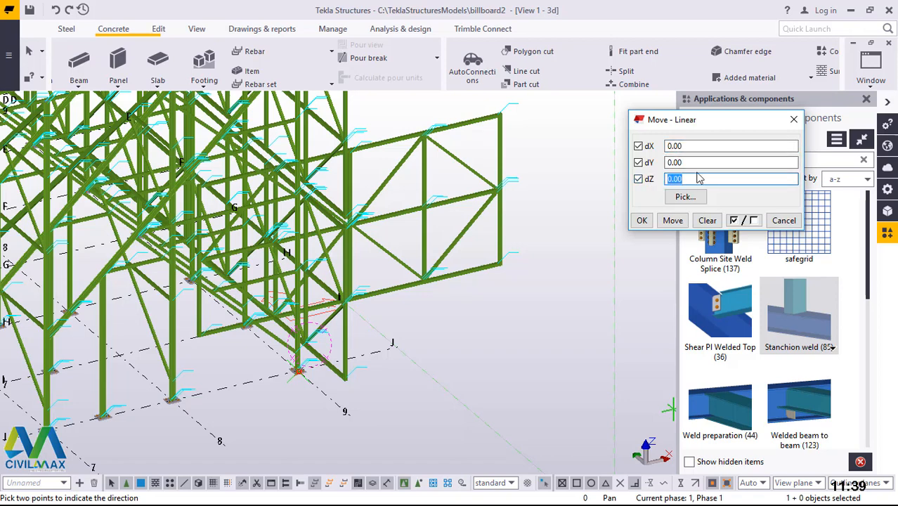
{"action": "left_click", "coordinate": [673, 222]}
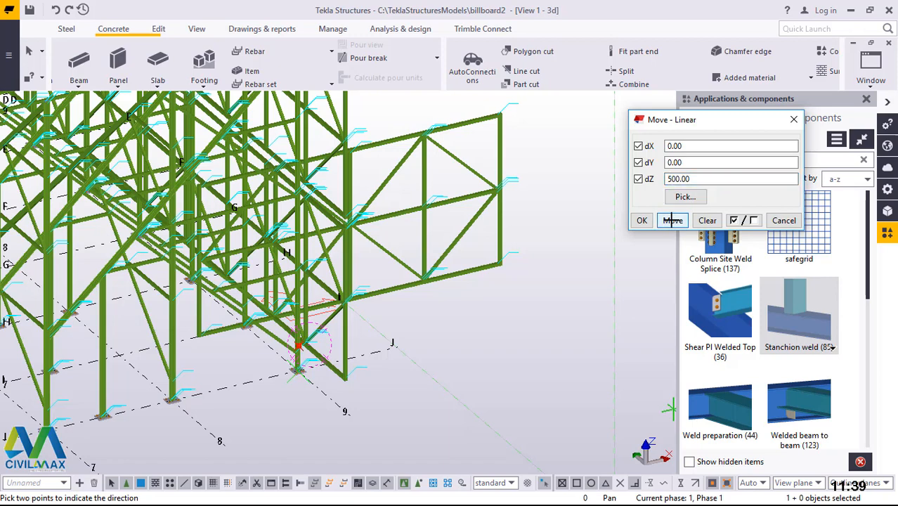
{"action": "left_click", "coordinate": [642, 221]}
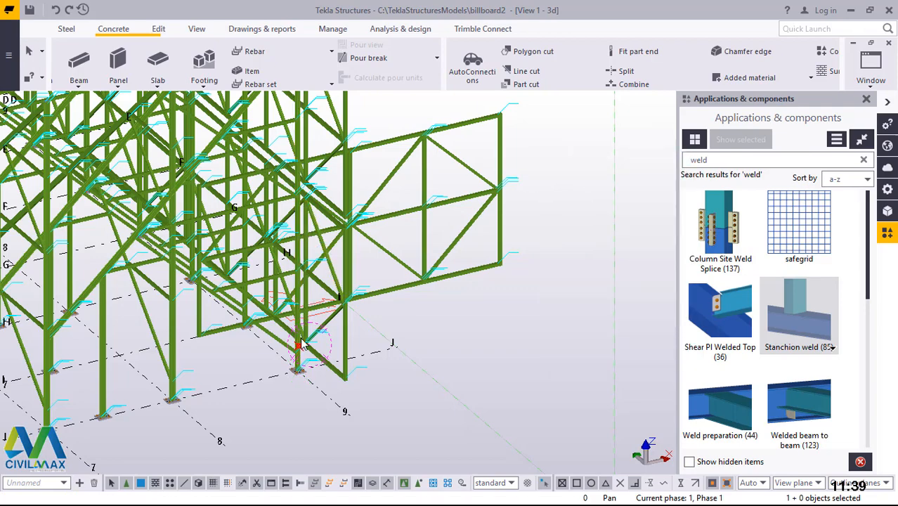
Move the whole rotated frame from the bottom edge midpoint of its outer end post to the raised construction point on the J-9 column.
{"action": "middle_click_drag", "start_coordinate": [300, 339], "coordinate": [112, 352], "text": "ctrl"}
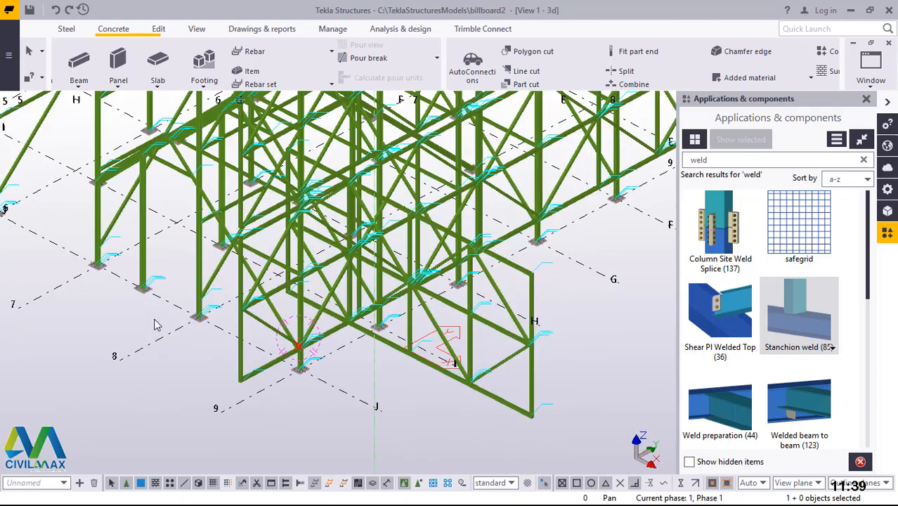
{"action": "scroll", "coordinate": [155, 320], "scroll_direction": "down", "scroll_amount": 1}
{"action": "middle_click_drag", "start_coordinate": [407, 370], "coordinate": [415, 417], "text": "ctrl"}
{"action": "scroll", "coordinate": [404, 401], "scroll_direction": "up", "scroll_amount": 5}
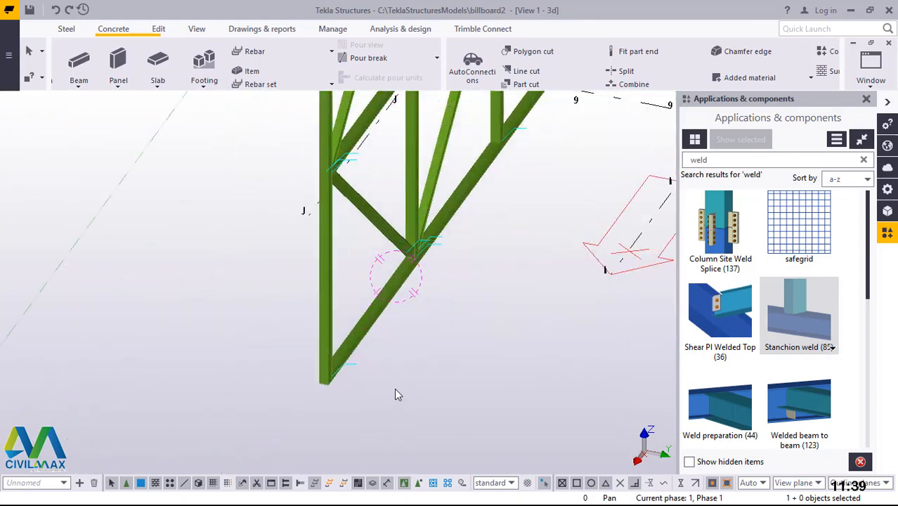
{"action": "key", "text": "ctrl+a"}
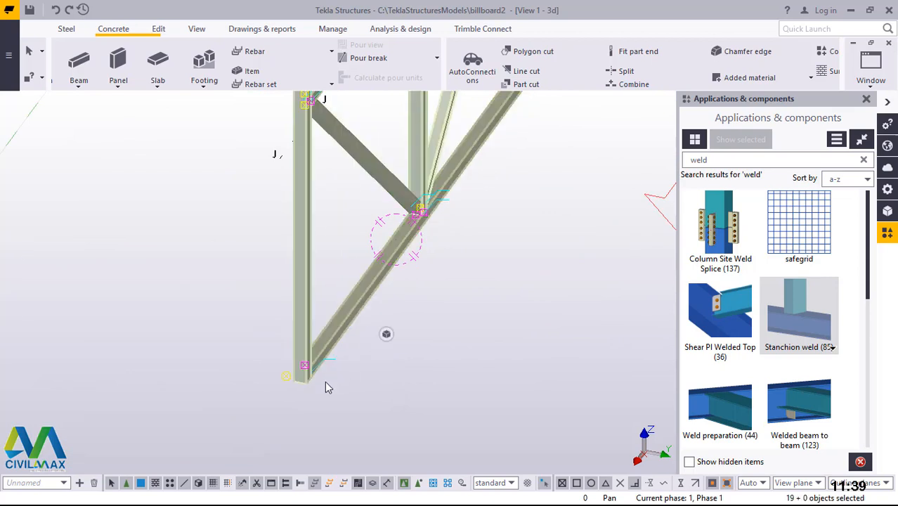
{"action": "scroll", "coordinate": [313, 387], "scroll_direction": "up", "scroll_amount": 3}
{"action": "right_click", "coordinate": [475, 252]}
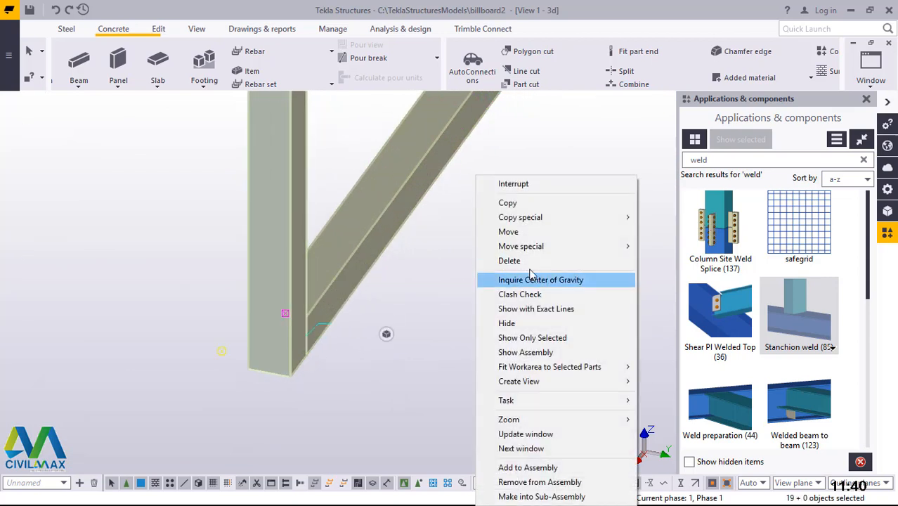
{"action": "left_click", "coordinate": [512, 232]}
{"action": "scroll", "coordinate": [301, 364], "scroll_direction": "up", "scroll_amount": 5}
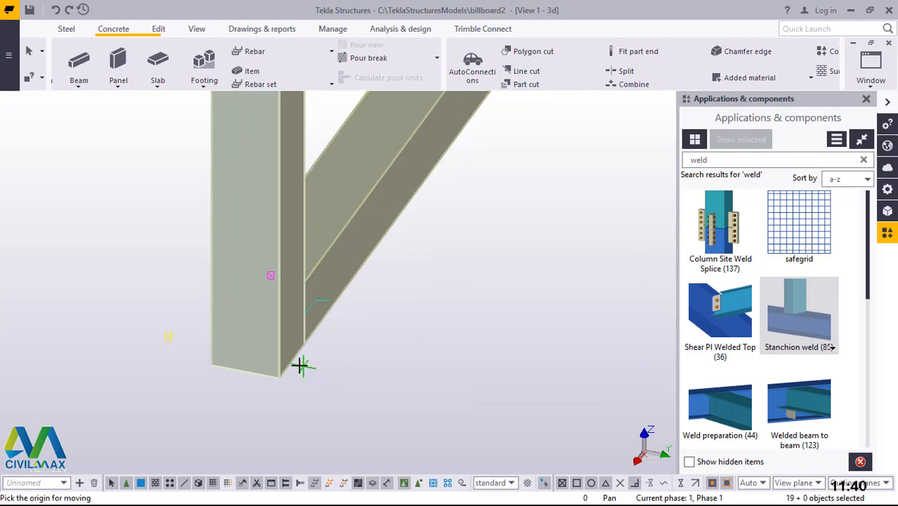
{"action": "scroll", "coordinate": [298, 365], "scroll_direction": "up", "scroll_amount": 3}
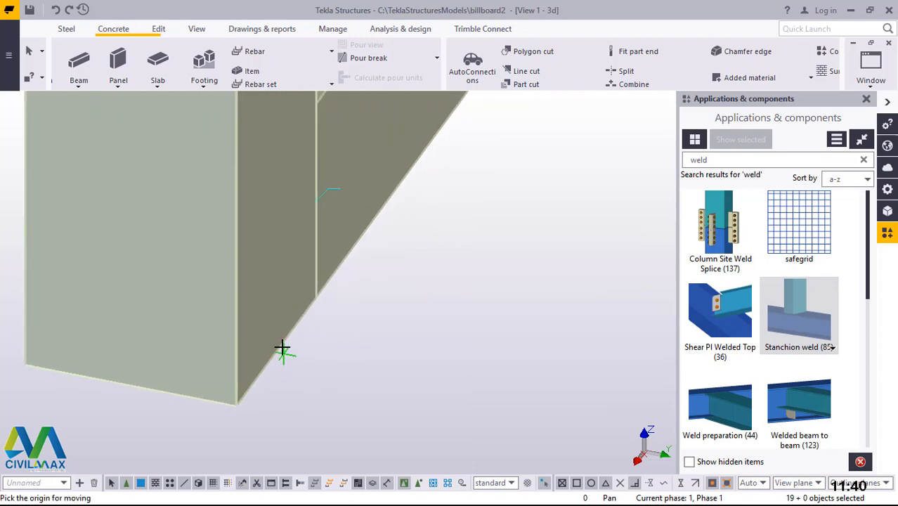
{"action": "left_click", "coordinate": [277, 352]}
{"action": "scroll", "coordinate": [301, 363], "scroll_direction": "down", "scroll_amount": 6}
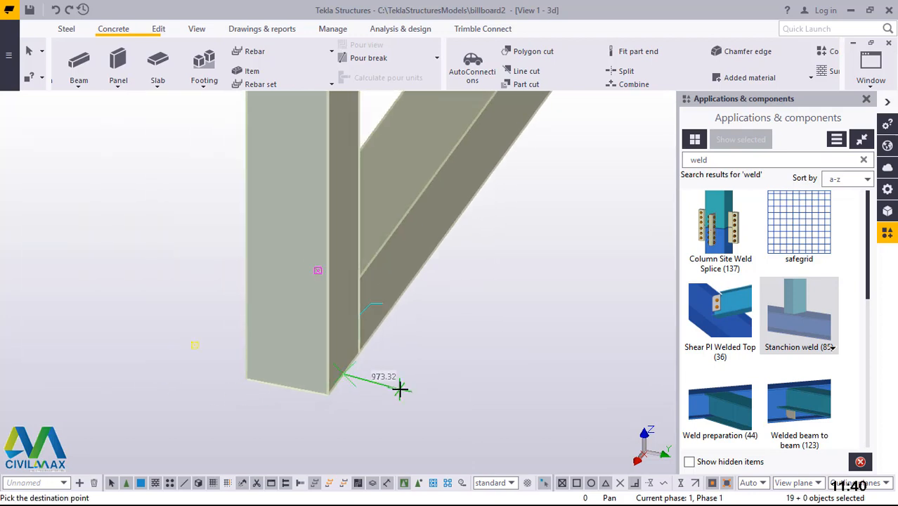
{"action": "scroll", "coordinate": [407, 395], "scroll_direction": "down", "scroll_amount": 8}
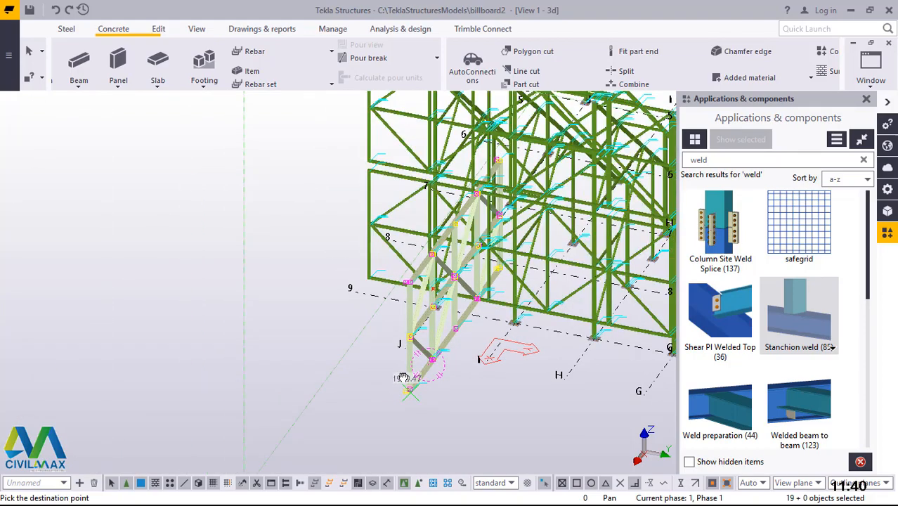
{"action": "middle_click_drag", "start_coordinate": [402, 374], "coordinate": [524, 371], "text": "ctrl"}
{"action": "scroll", "coordinate": [305, 297], "scroll_direction": "up", "scroll_amount": 6}
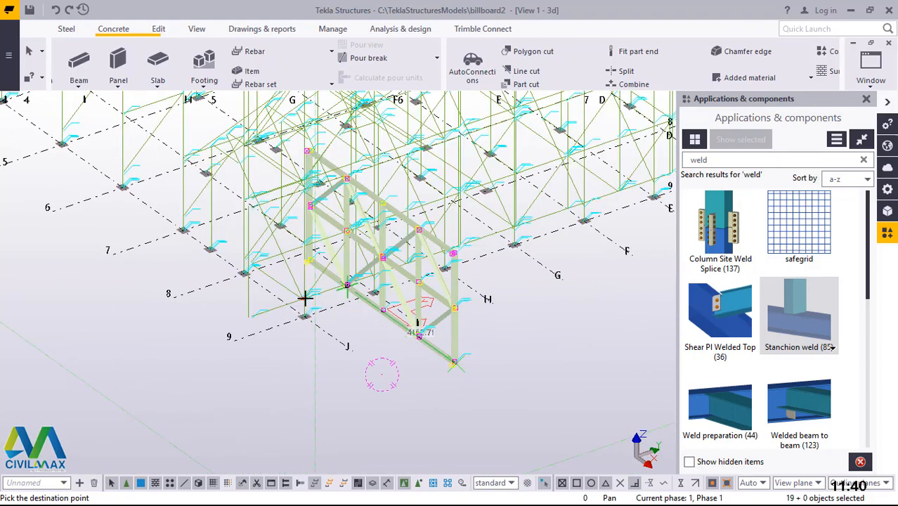
{"action": "scroll", "coordinate": [345, 301], "scroll_direction": "up", "scroll_amount": 8}
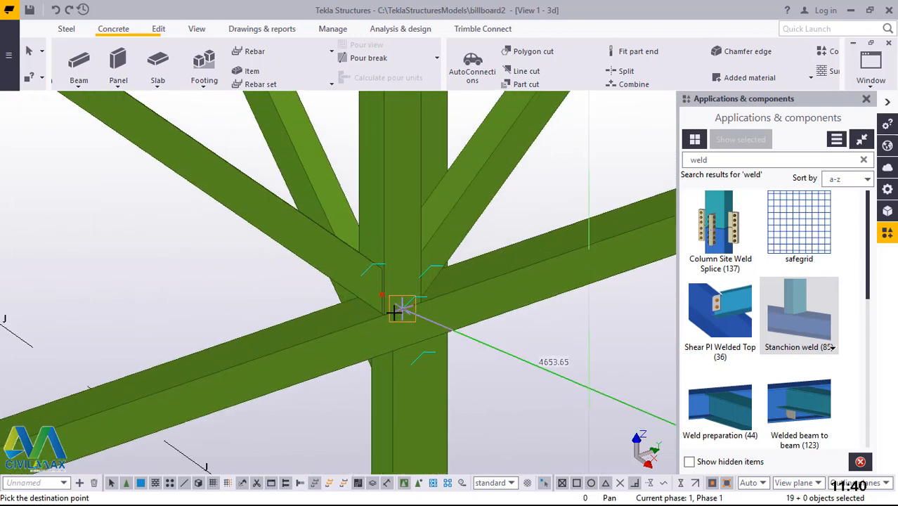
{"action": "scroll", "coordinate": [371, 277], "scroll_direction": "up", "scroll_amount": 8}
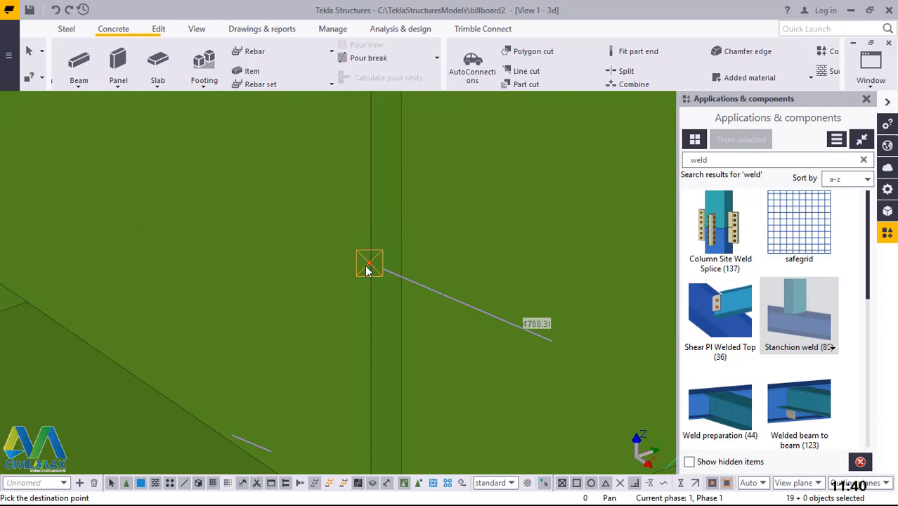
{"action": "left_click", "coordinate": [367, 270]}
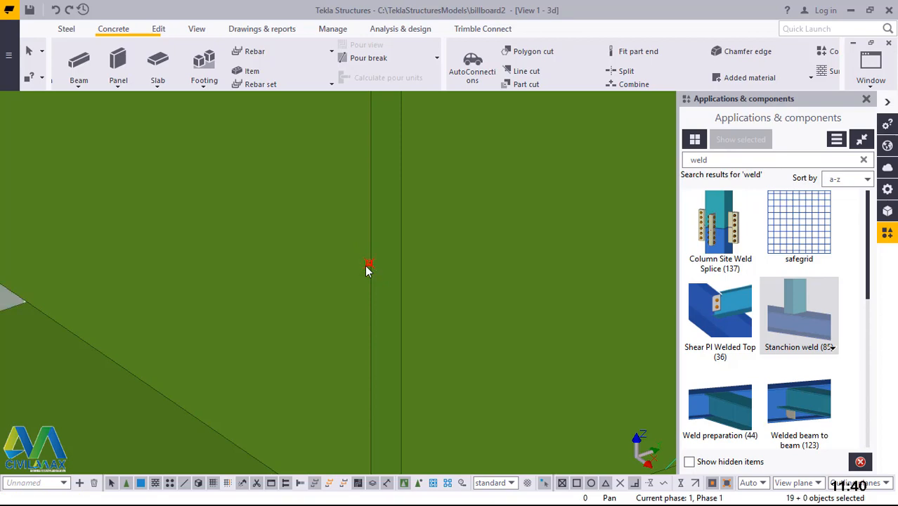
Move the rotated frame linearly with dX 0, dY -50 and dZ 0 at the J-9 corner column.
{"action": "scroll", "coordinate": [365, 265], "scroll_direction": "down", "scroll_amount": 10}
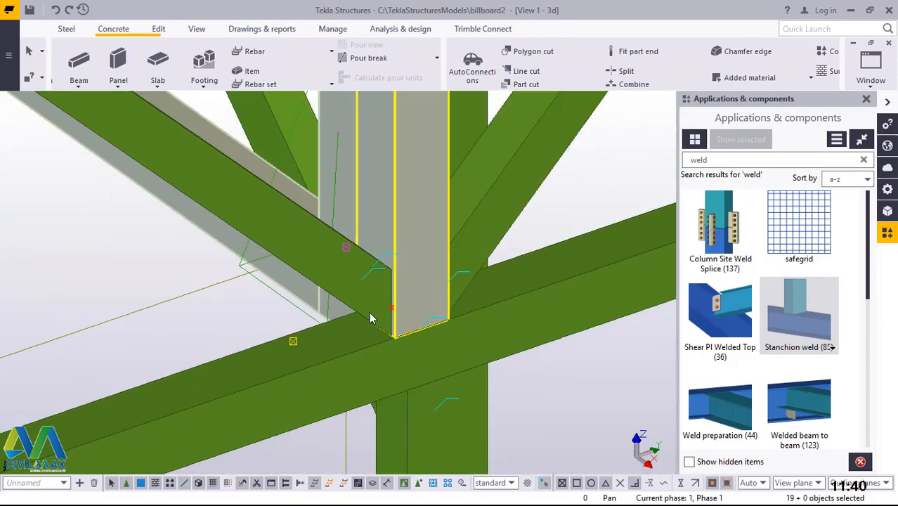
{"action": "middle_click_drag", "start_coordinate": [375, 308], "coordinate": [357, 370], "text": "ctrl"}
{"action": "scroll", "coordinate": [348, 359], "scroll_direction": "up", "scroll_amount": 2}
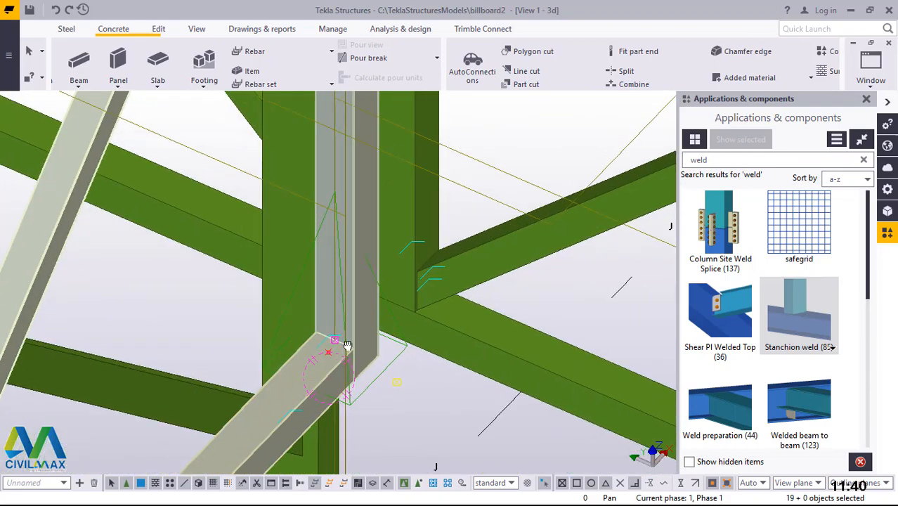
{"action": "middle_click_drag", "start_coordinate": [591, 338], "coordinate": [369, 346]}
{"action": "scroll", "coordinate": [383, 341], "scroll_direction": "down", "scroll_amount": 2}
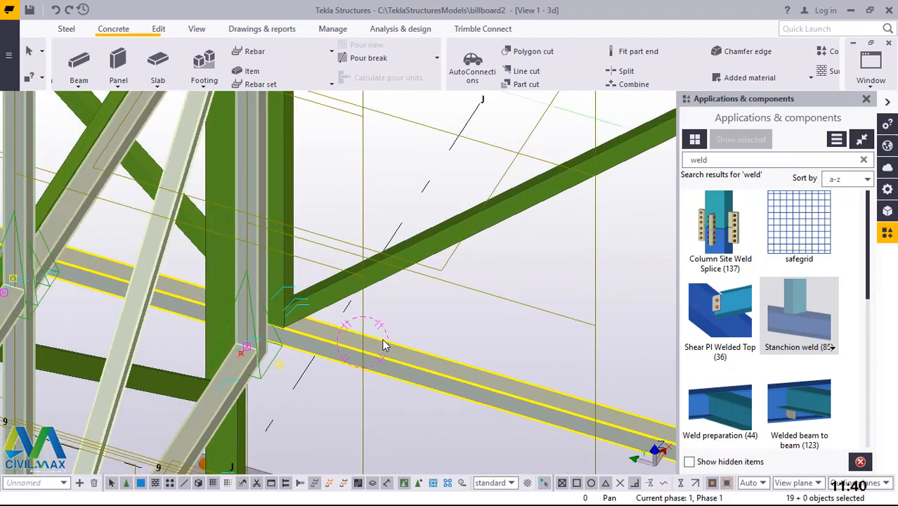
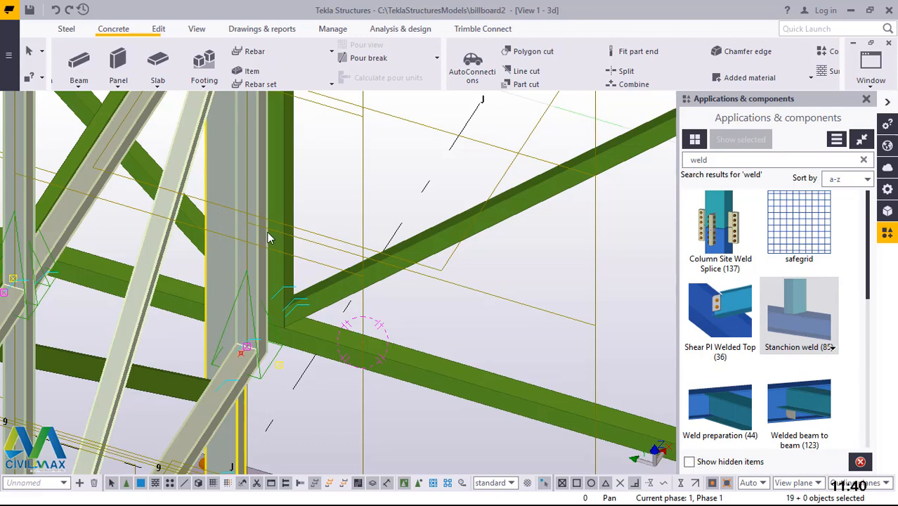
{"action": "right_click", "coordinate": [387, 153]}
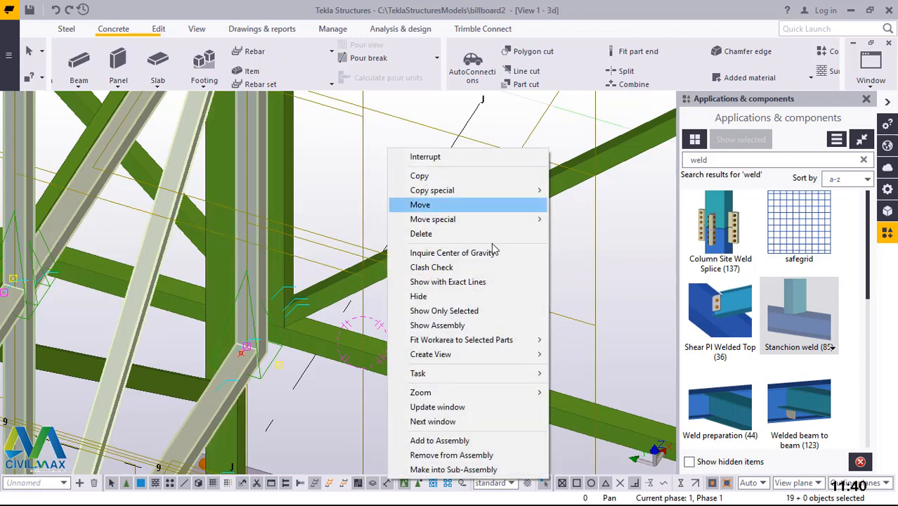
{"action": "mouse_move", "coordinate": [444, 224]}
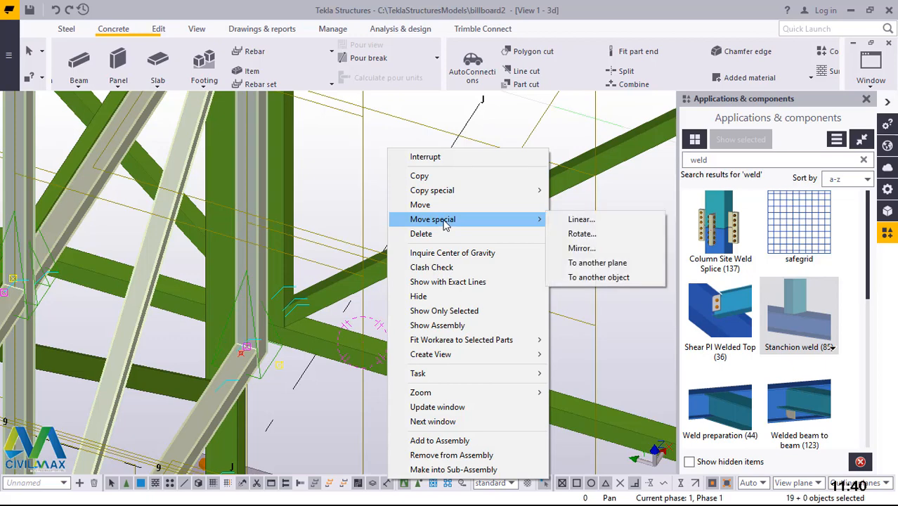
{"action": "left_click", "coordinate": [580, 220]}
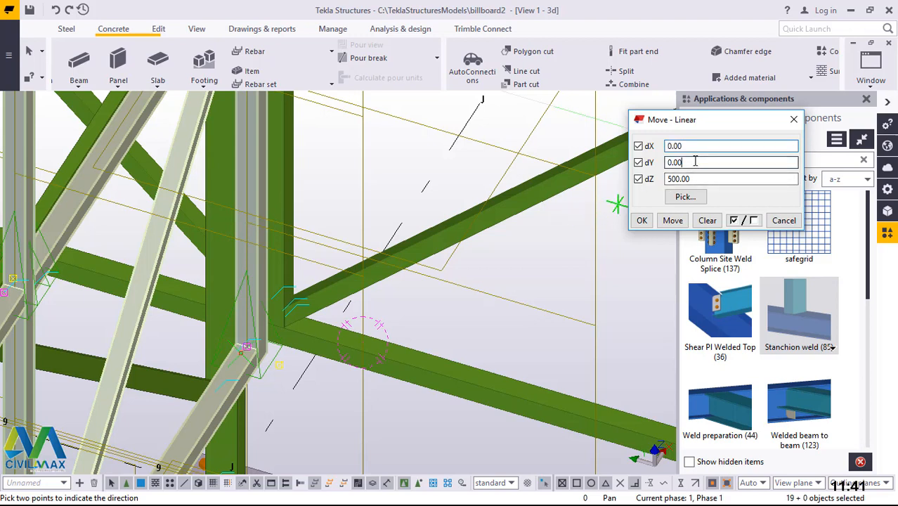
{"action": "left_click_drag", "start_coordinate": [695, 161], "coordinate": [635, 185]}
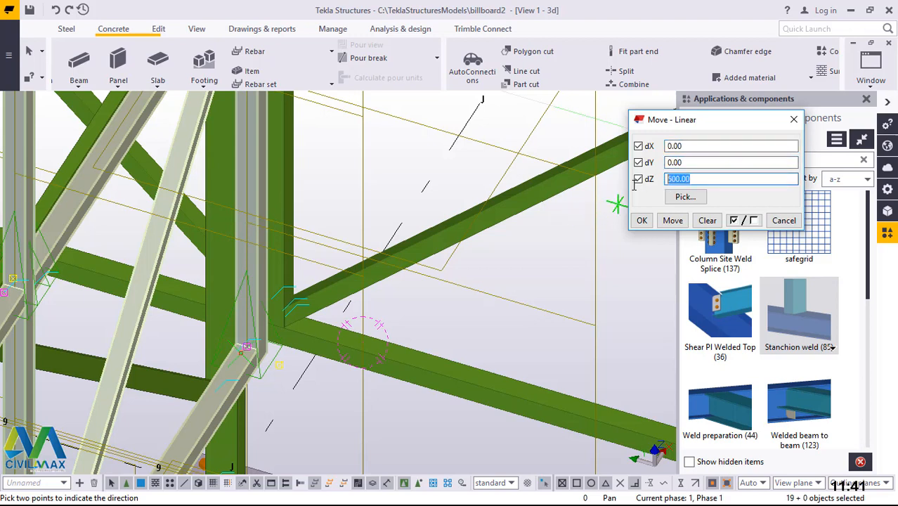
{"action": "left_click", "coordinate": [666, 163]}
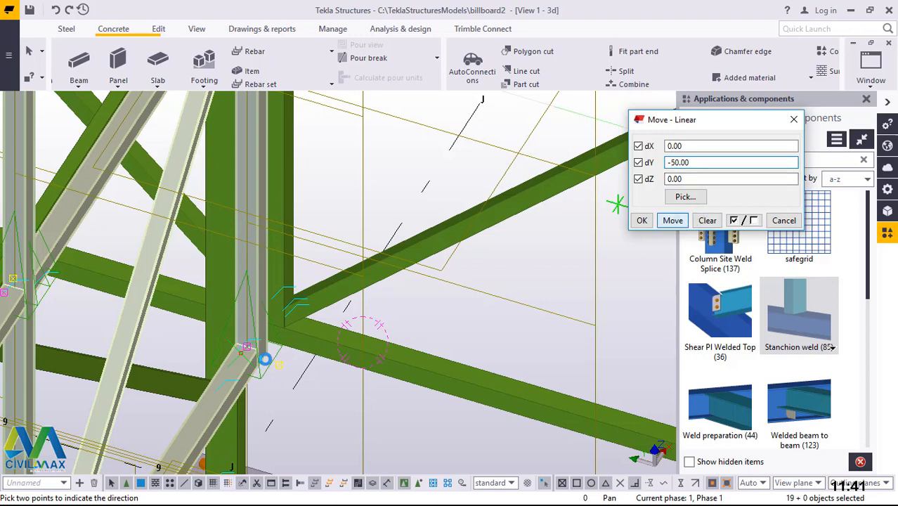
{"action": "key", "text": "Return"}
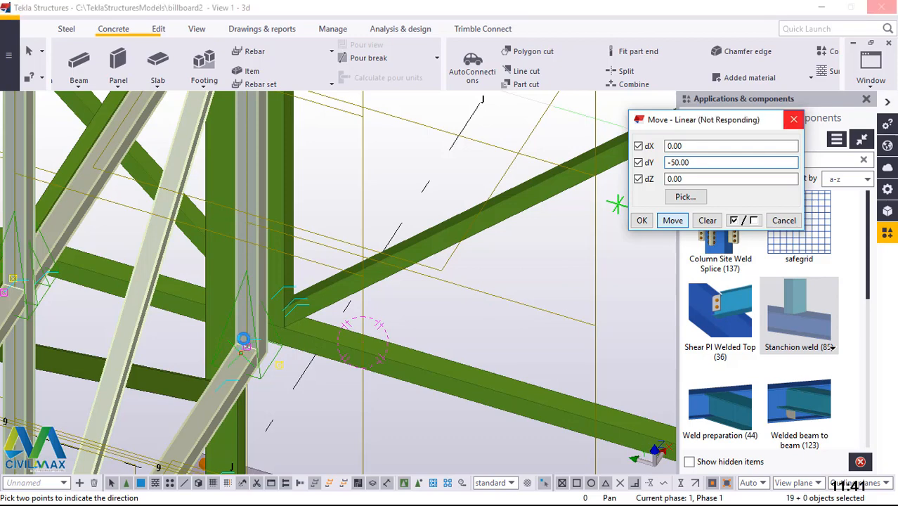
{"action": "right_click", "coordinate": [508, 303]}
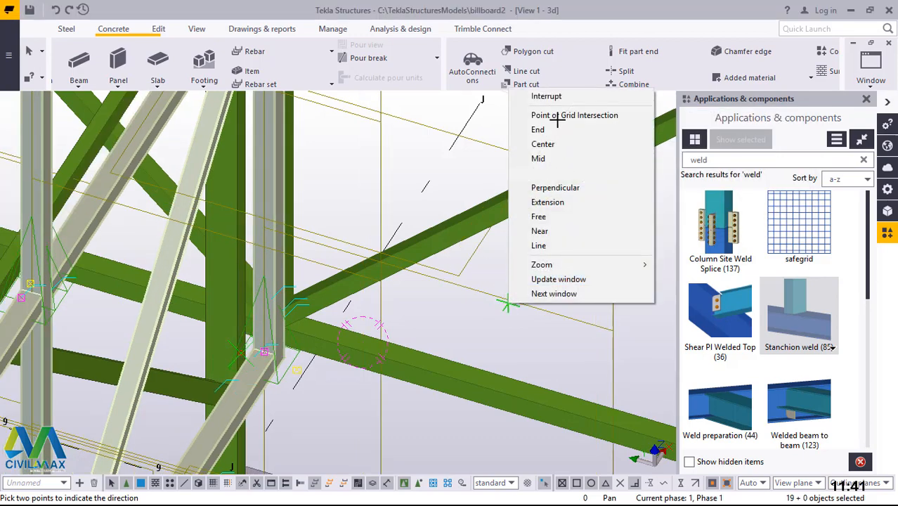
{"action": "left_click", "coordinate": [558, 94]}
Deselect the moved frame, redraw the view and close the linear move settings.
{"action": "scroll", "coordinate": [374, 350], "scroll_direction": "down", "scroll_amount": 5}
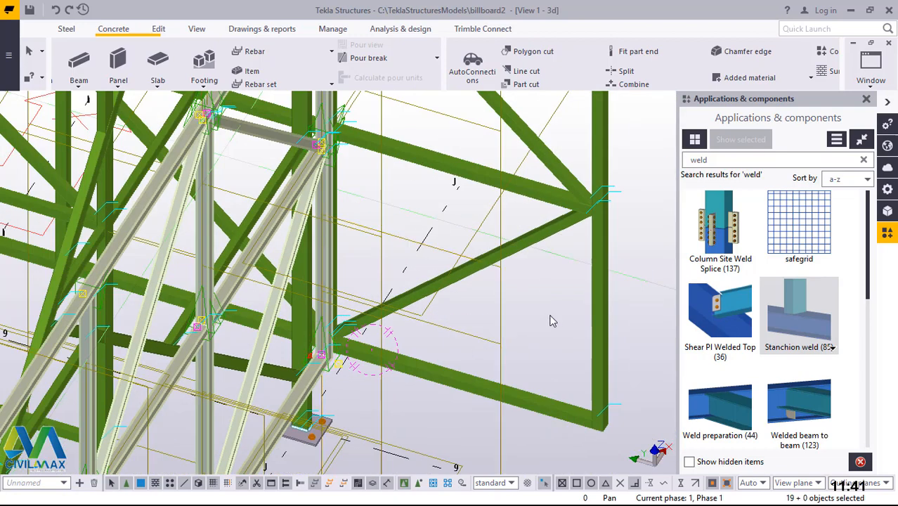
{"action": "left_click", "coordinate": [542, 311]}
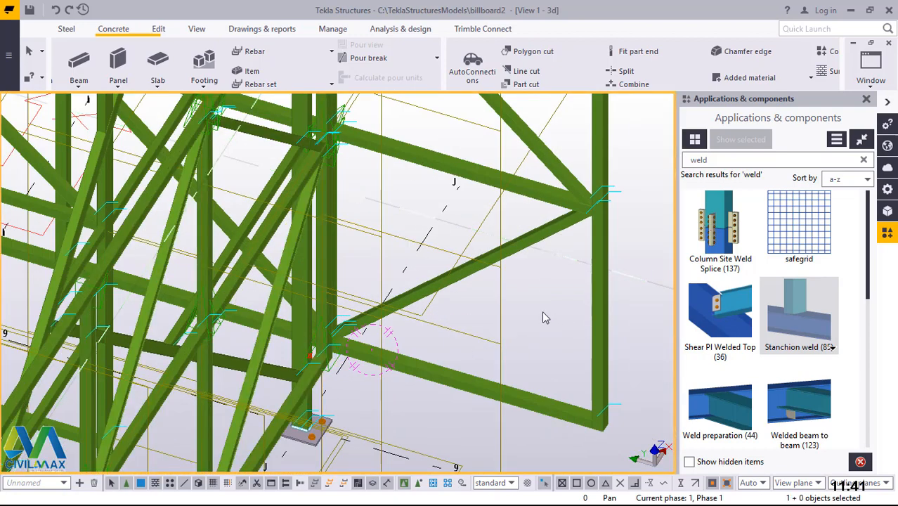
{"action": "right_click", "coordinate": [541, 310]}
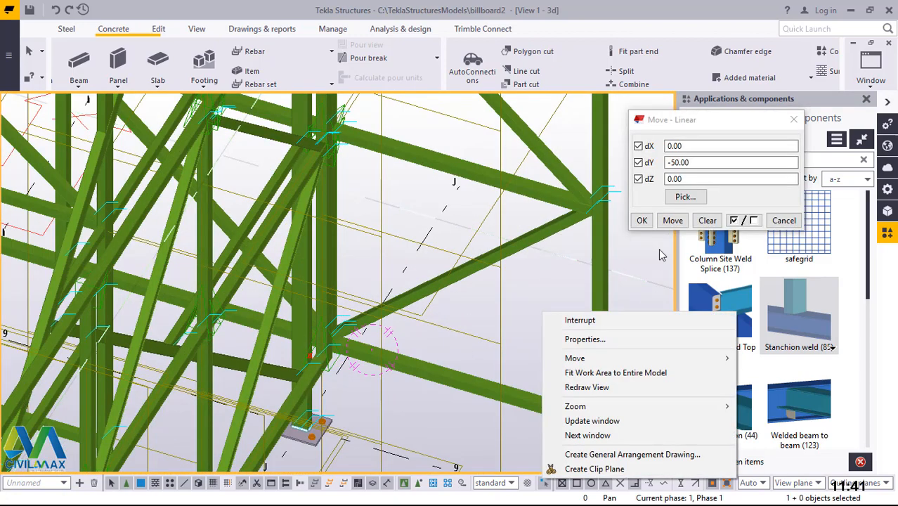
{"action": "left_click", "coordinate": [589, 387]}
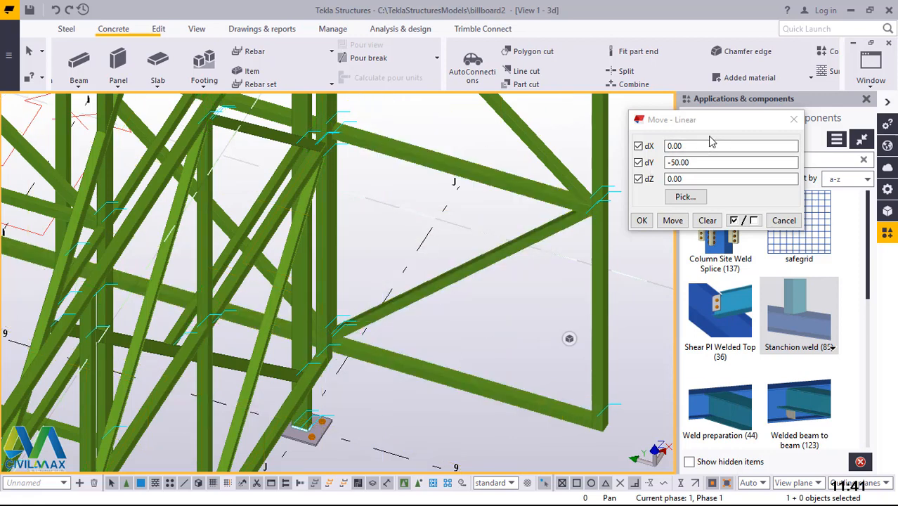
{"action": "left_click", "coordinate": [644, 222]}
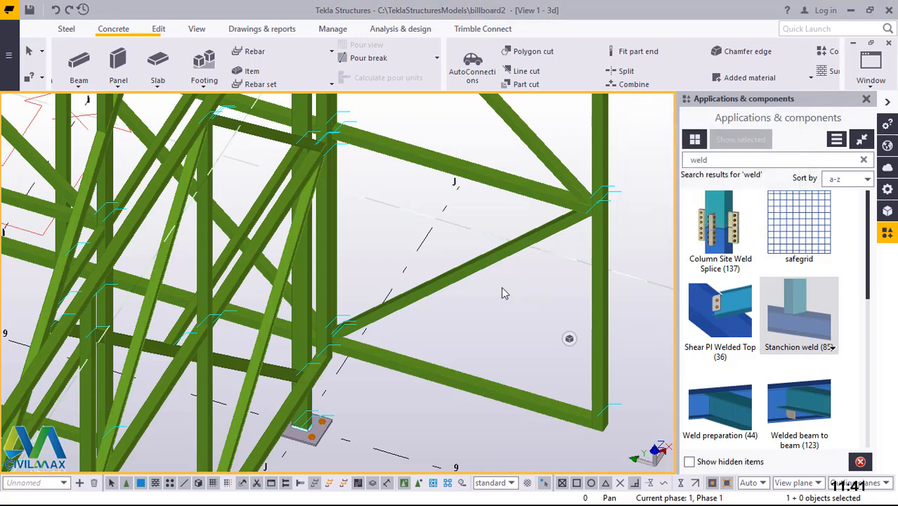
Examine the moved frame's fit at the J-9 column and the end frames overhanging beyond grid line J.
{"action": "middle_click_drag", "start_coordinate": [355, 327], "coordinate": [126, 326], "text": "ctrl"}
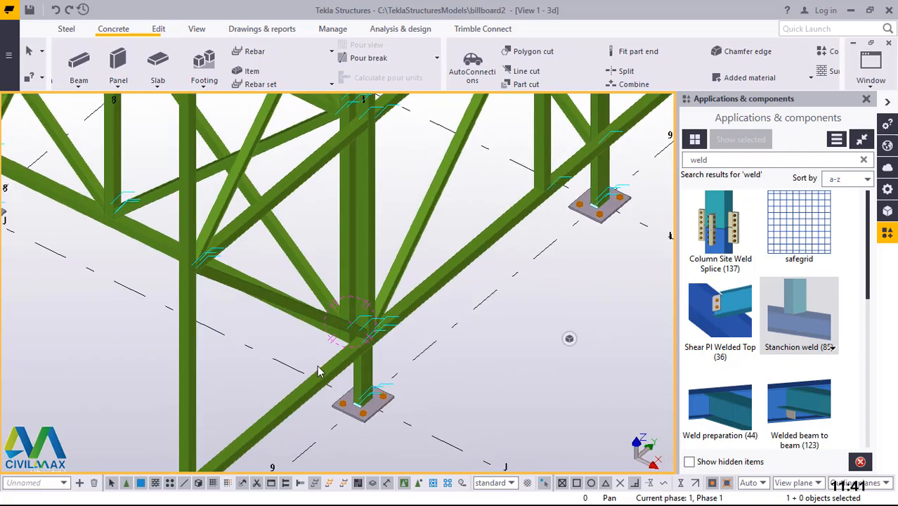
{"action": "scroll", "coordinate": [320, 369], "scroll_direction": "down", "scroll_amount": 3}
{"action": "scroll", "coordinate": [347, 264], "scroll_direction": "down", "scroll_amount": 1}
{"action": "middle_click_drag", "start_coordinate": [348, 278], "coordinate": [172, 280], "text": "ctrl"}
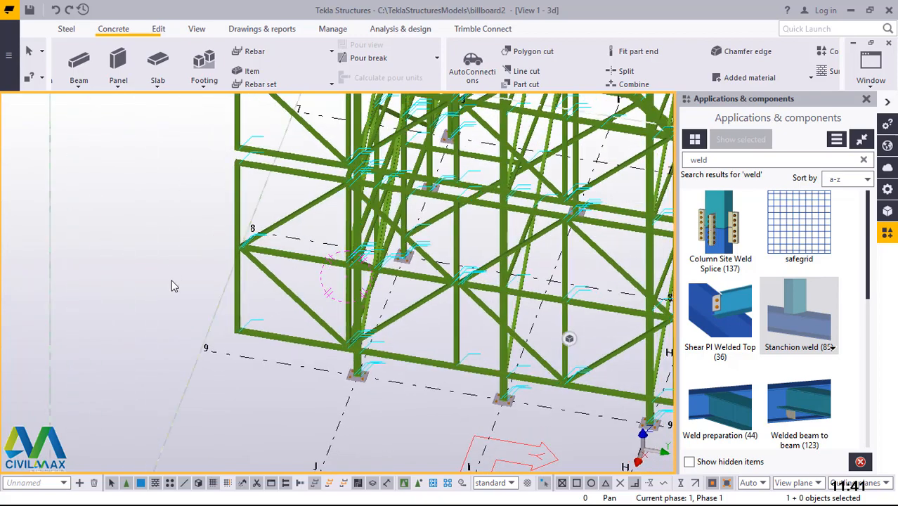
{"action": "scroll", "coordinate": [325, 277], "scroll_direction": "down", "scroll_amount": 2}
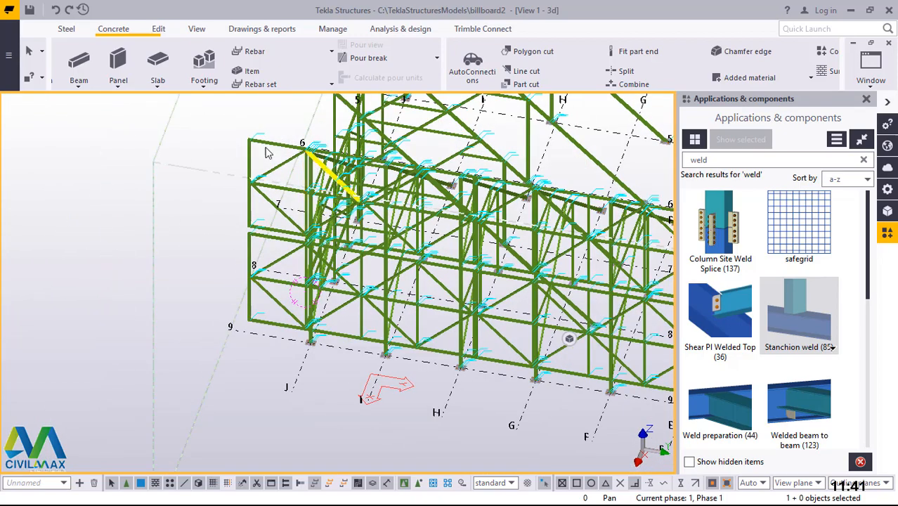
{"action": "scroll", "coordinate": [260, 147], "scroll_direction": "up", "scroll_amount": 2}
{"action": "scroll", "coordinate": [364, 339], "scroll_direction": "down", "scroll_amount": 2}
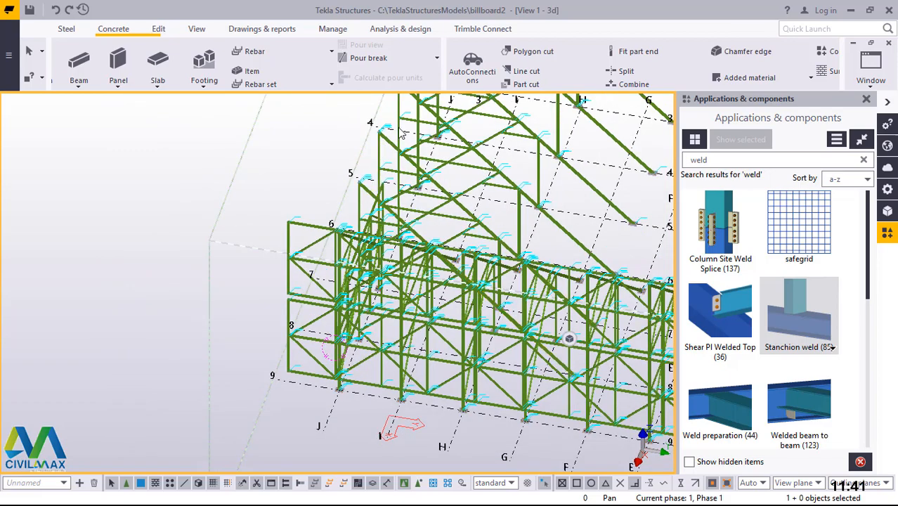
Delete the upper diagonal brace and the middle rail in the upper end frame's bay overhanging beyond grid line J.
{"action": "scroll", "coordinate": [305, 256], "scroll_direction": "up", "scroll_amount": 1}
{"action": "scroll", "coordinate": [305, 255], "scroll_direction": "up", "scroll_amount": 4}
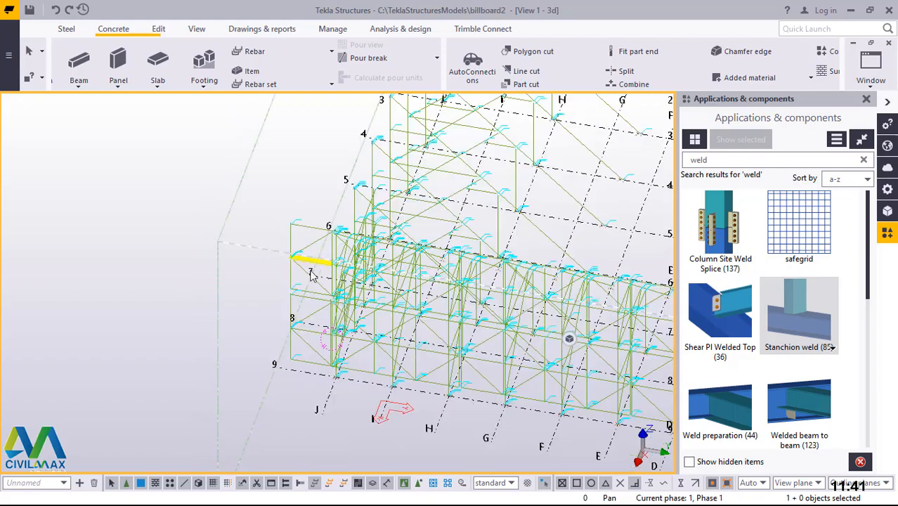
{"action": "scroll", "coordinate": [406, 209], "scroll_direction": "up", "scroll_amount": 2}
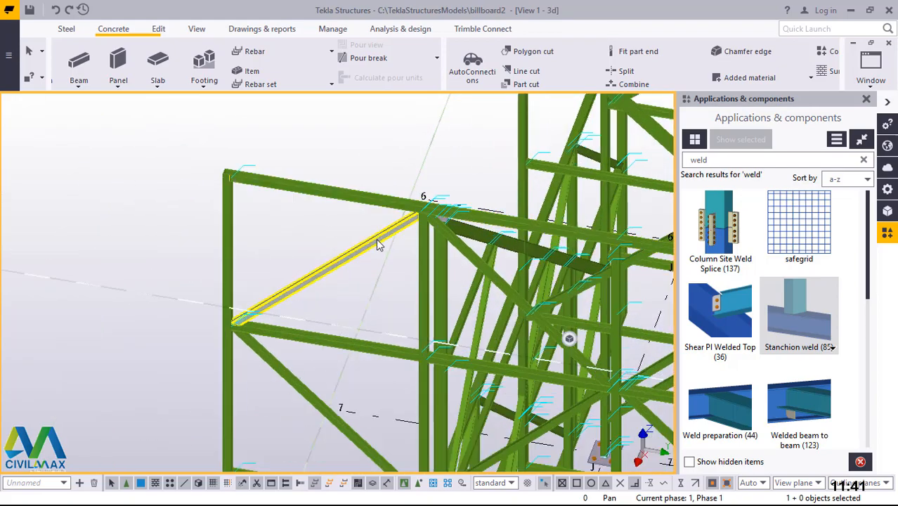
{"action": "left_click", "coordinate": [376, 239]}
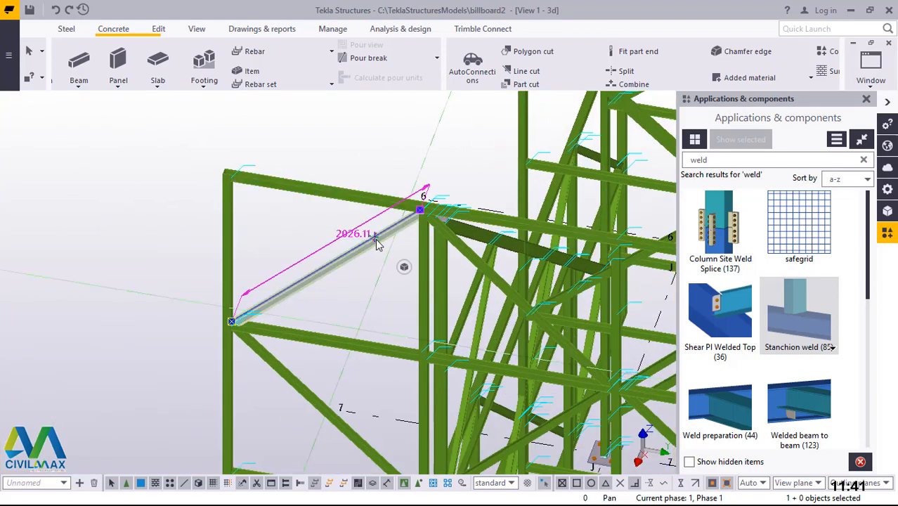
{"action": "key", "text": "Delete"}
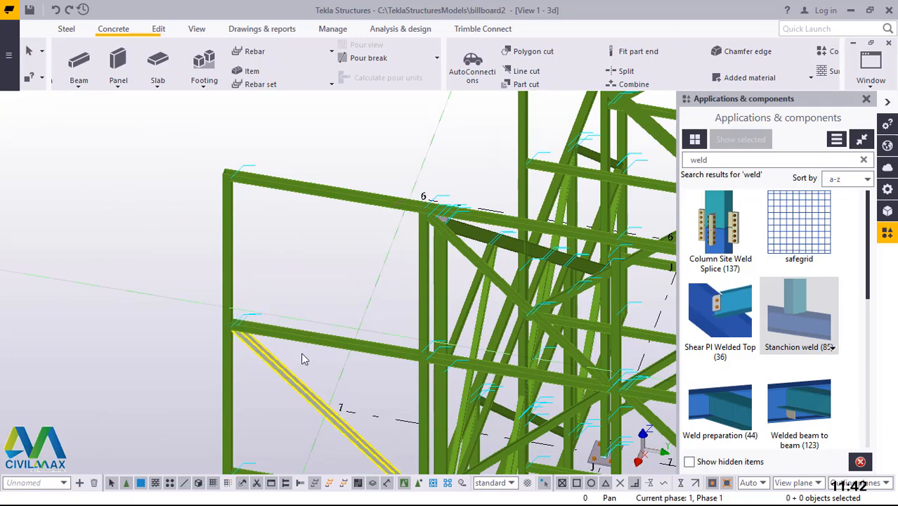
{"action": "left_click", "coordinate": [292, 381]}
{"action": "key", "text": "Delete"}
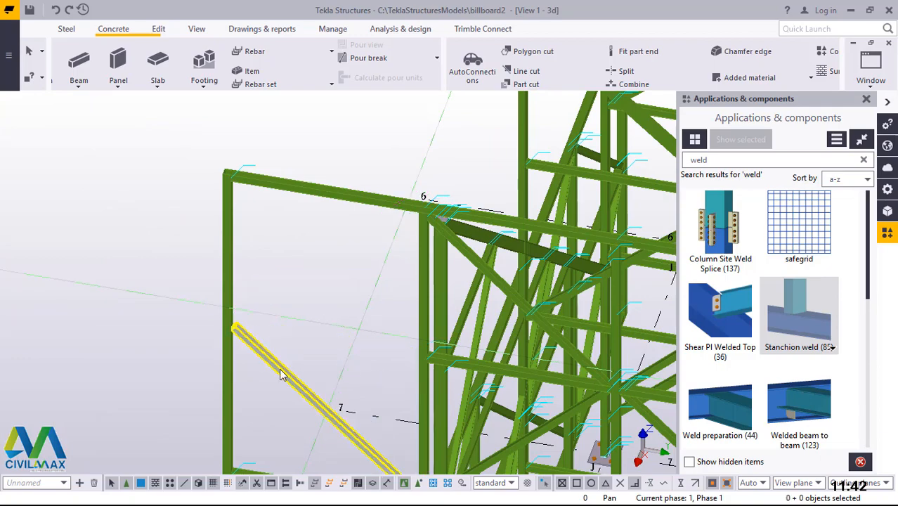
Delete the remaining lower diagonal brace and the outer end post of the upper end frame's overhanging bay.
{"action": "scroll", "coordinate": [330, 295], "scroll_direction": "down", "scroll_amount": 4}
{"action": "scroll", "coordinate": [318, 365], "scroll_direction": "up", "scroll_amount": 3}
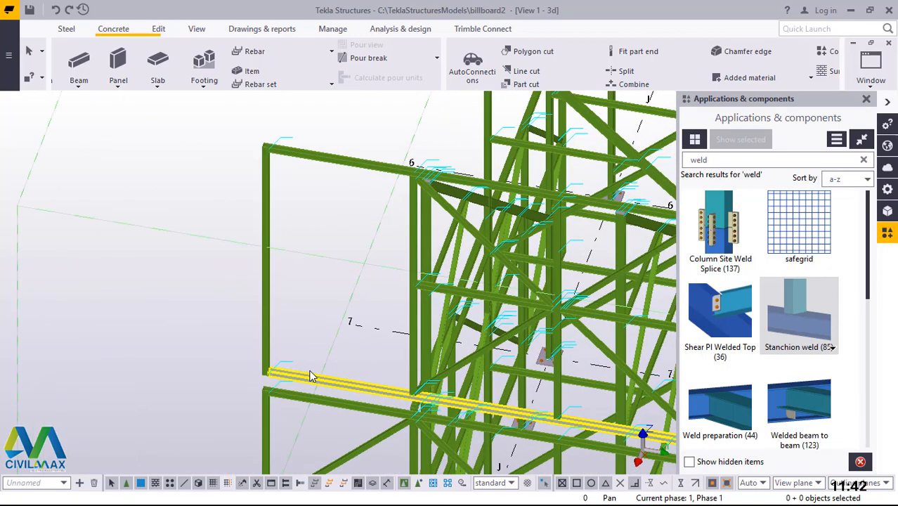
{"action": "left_click", "coordinate": [267, 260]}
{"action": "key", "text": "Delete"}
Select the upper end frame's overhanging top rail and open its steel beam properties.
{"action": "scroll", "coordinate": [334, 148], "scroll_direction": "up", "scroll_amount": 3}
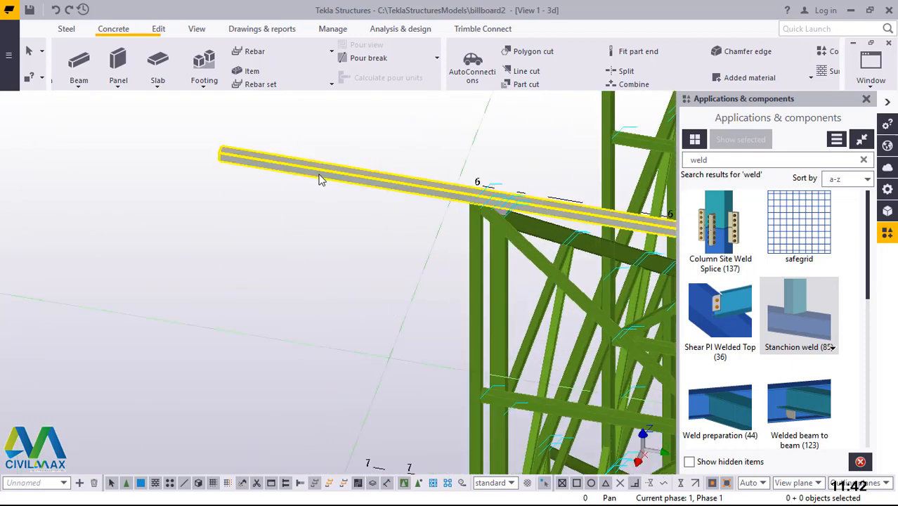
{"action": "left_click", "coordinate": [304, 175]}
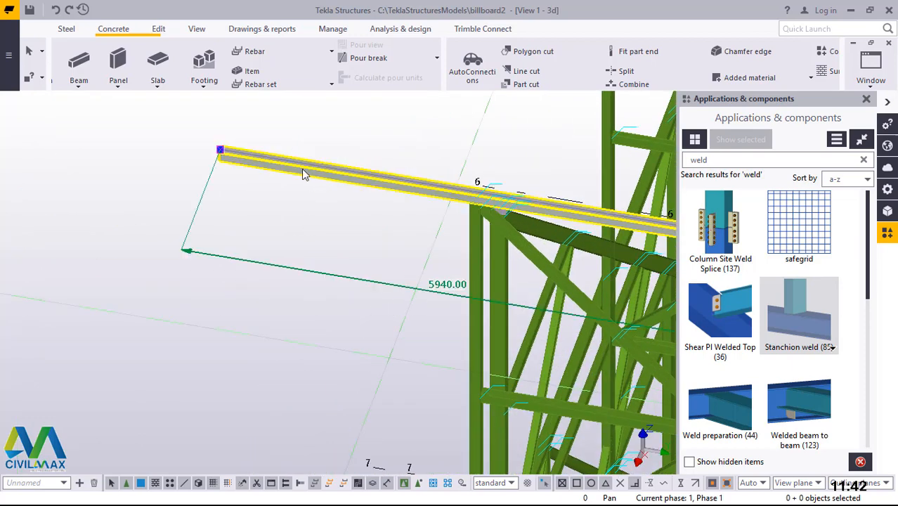
{"action": "double_click", "coordinate": [302, 171]}
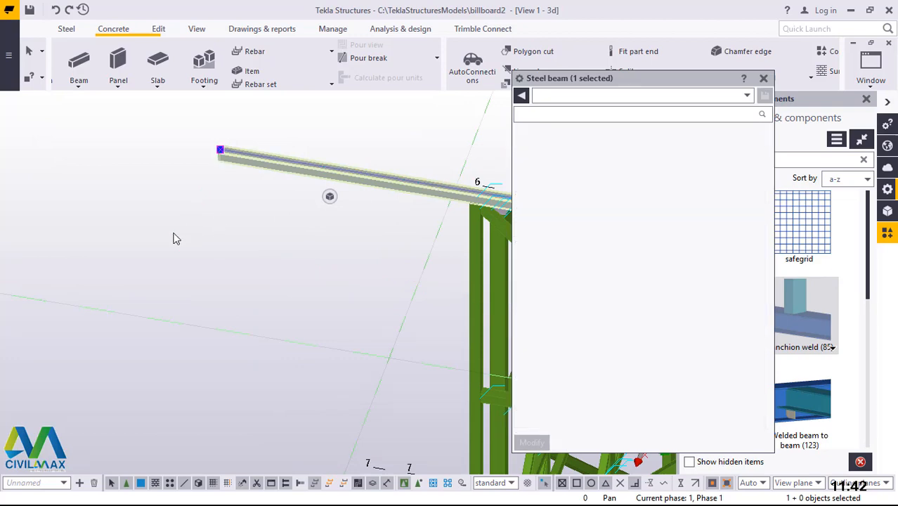
{"action": "scroll", "coordinate": [168, 241], "scroll_direction": "down", "scroll_amount": 3}
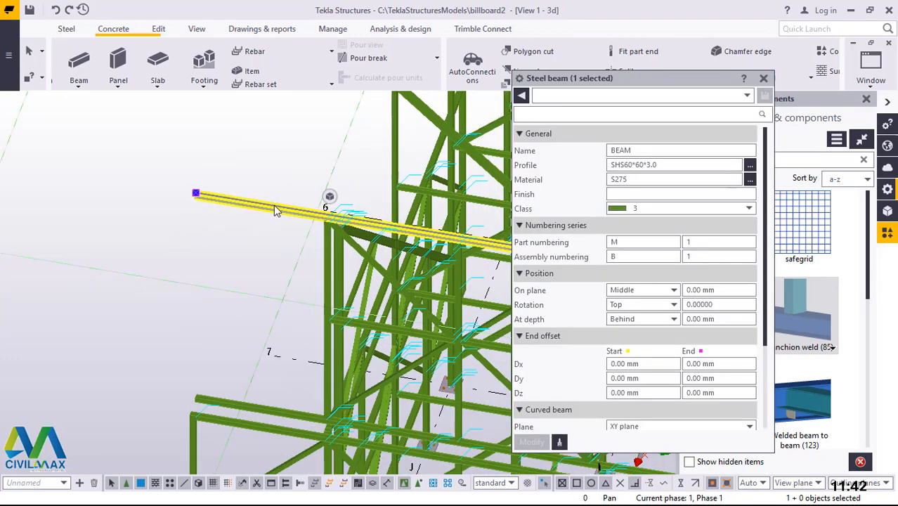
{"action": "left_click", "coordinate": [275, 208]}
{"action": "scroll", "coordinate": [275, 208], "scroll_direction": "up", "scroll_amount": 1}
{"action": "scroll", "coordinate": [298, 211], "scroll_direction": "up", "scroll_amount": 3}
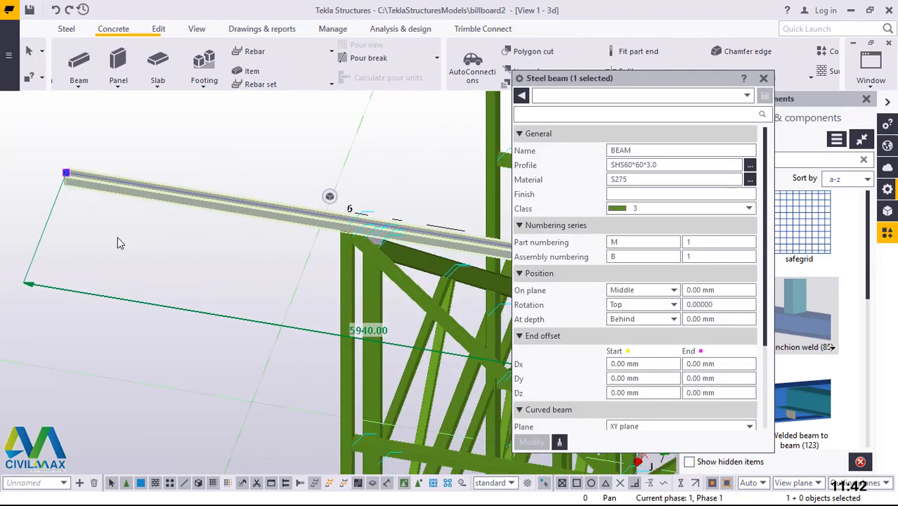
{"action": "scroll", "coordinate": [118, 243], "scroll_direction": "down", "scroll_amount": 1}
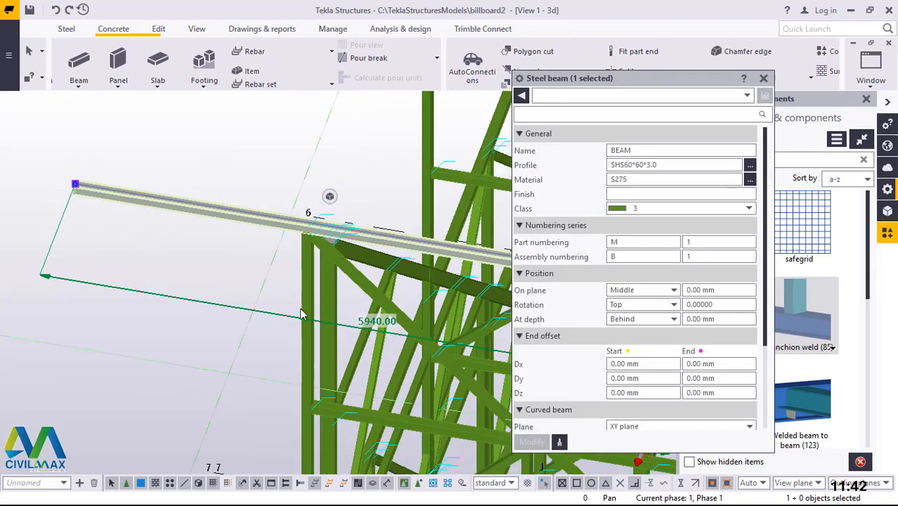
Set the upper end frame's top rail length to 4200 mm, moving only its overhanging end.
{"action": "left_click", "coordinate": [377, 322]}
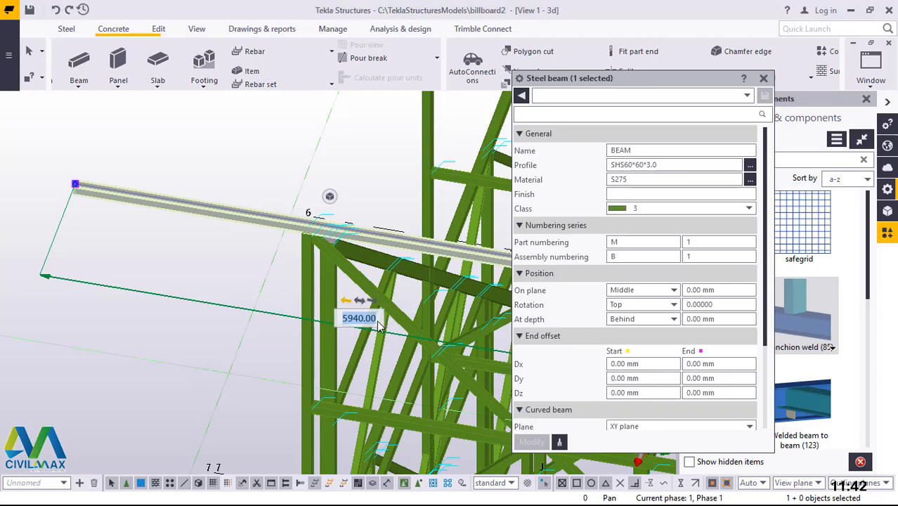
{"action": "left_click", "coordinate": [347, 303]}
{"action": "left_click", "coordinate": [376, 322]}
{"action": "left_click", "coordinate": [341, 323]}
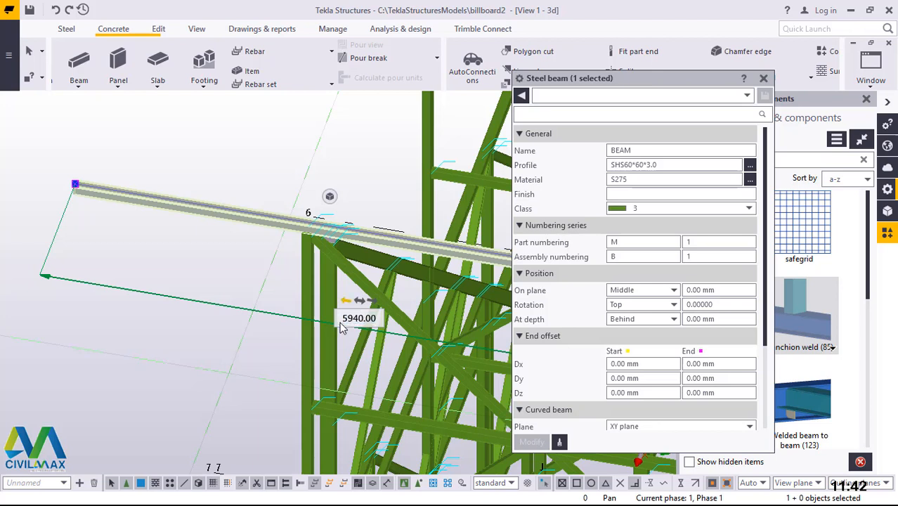
{"action": "double_click", "coordinate": [344, 323]}
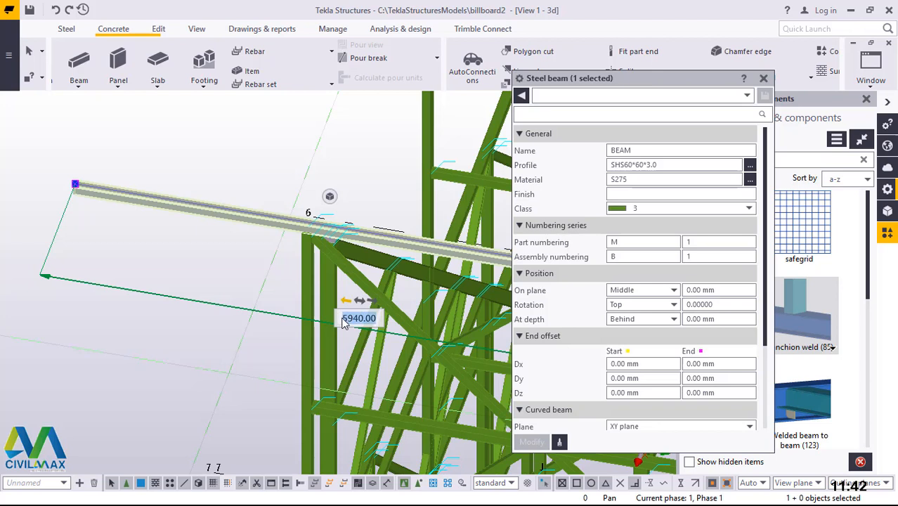
{"action": "key", "text": "BackSpace"}
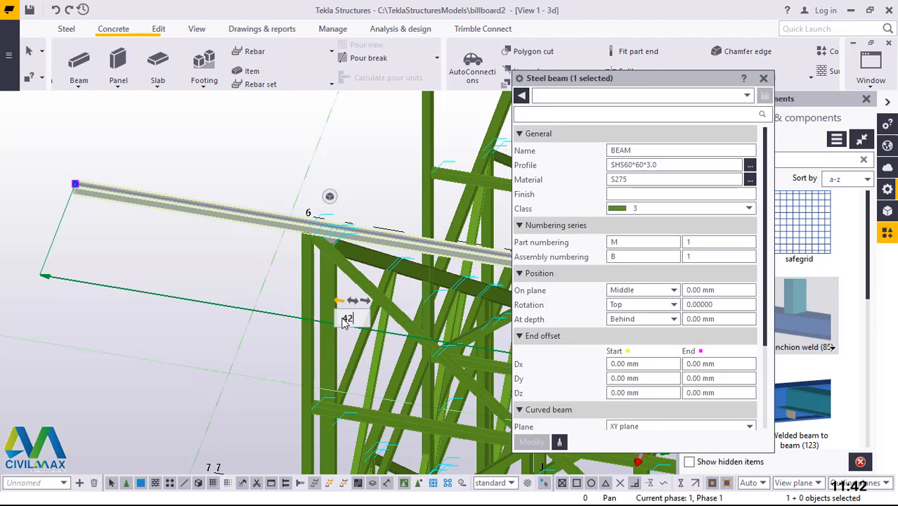
{"action": "type", "text": "4200"}
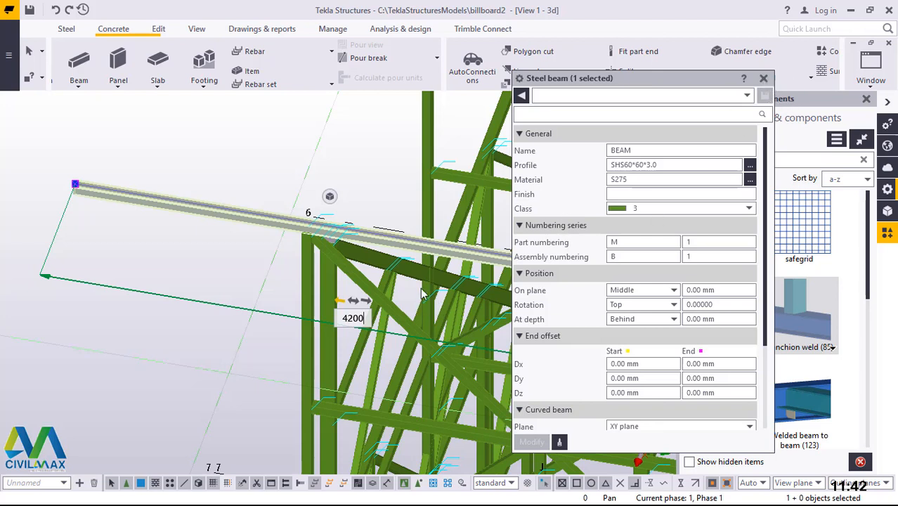
{"action": "key", "text": "Return"}
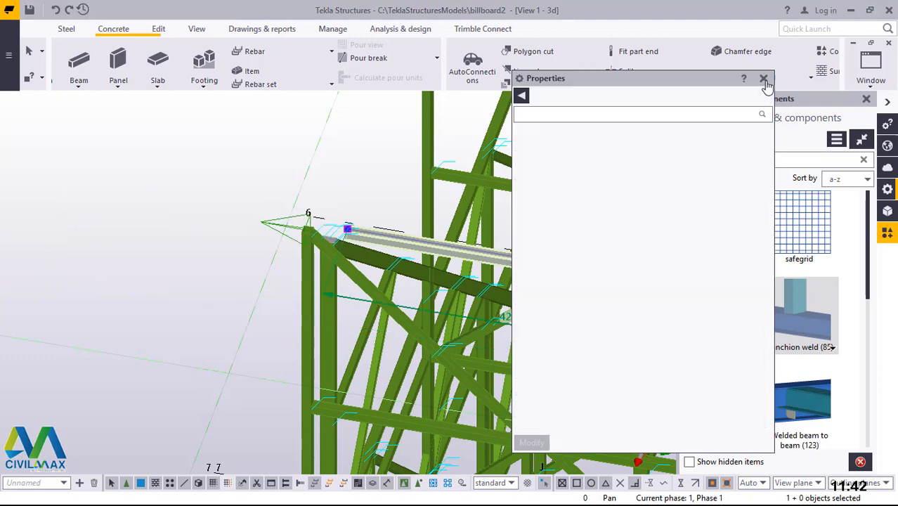
Set the top rail's length to 4500 mm from its outer end, close the beam properties and deselect the rail.
{"action": "scroll", "coordinate": [366, 225], "scroll_direction": "up", "scroll_amount": 5}
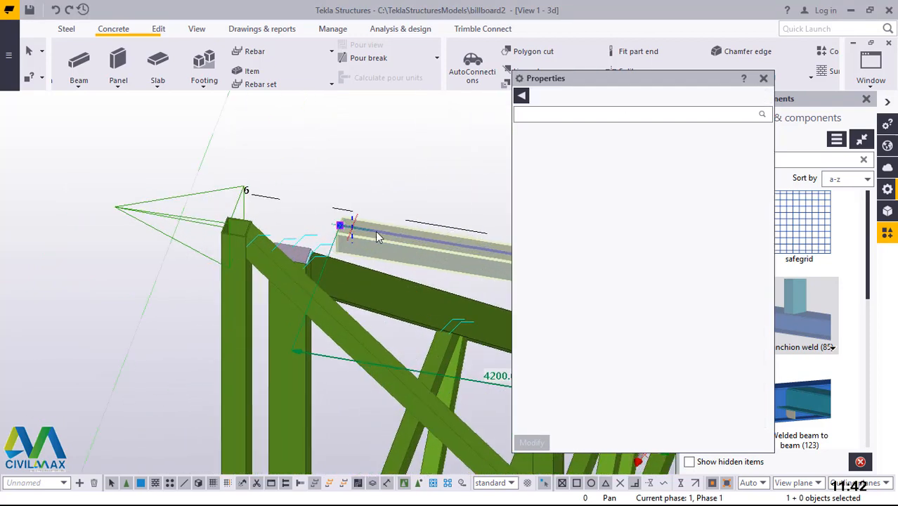
{"action": "scroll", "coordinate": [378, 239], "scroll_direction": "up", "scroll_amount": 1}
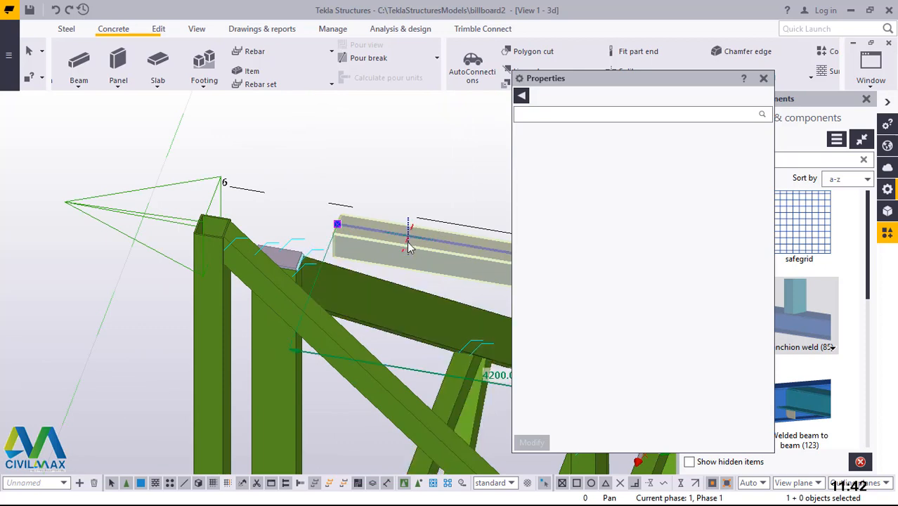
{"action": "left_click", "coordinate": [495, 375]}
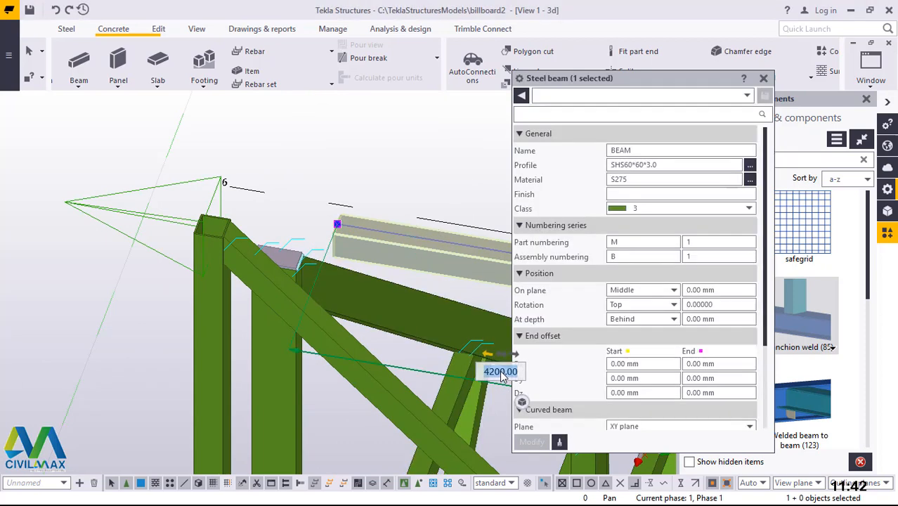
{"action": "key", "text": "BackSpace"}
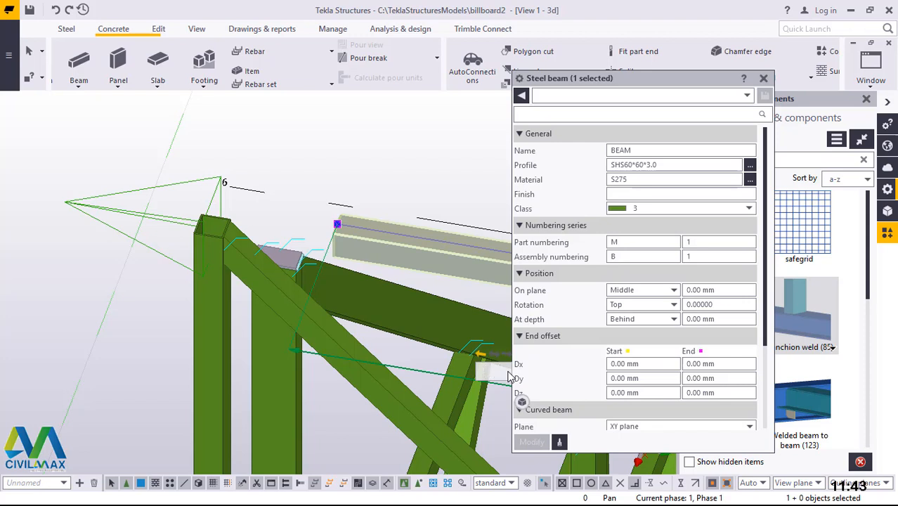
{"action": "type", "text": "00"}
{"action": "key", "text": "Return"}
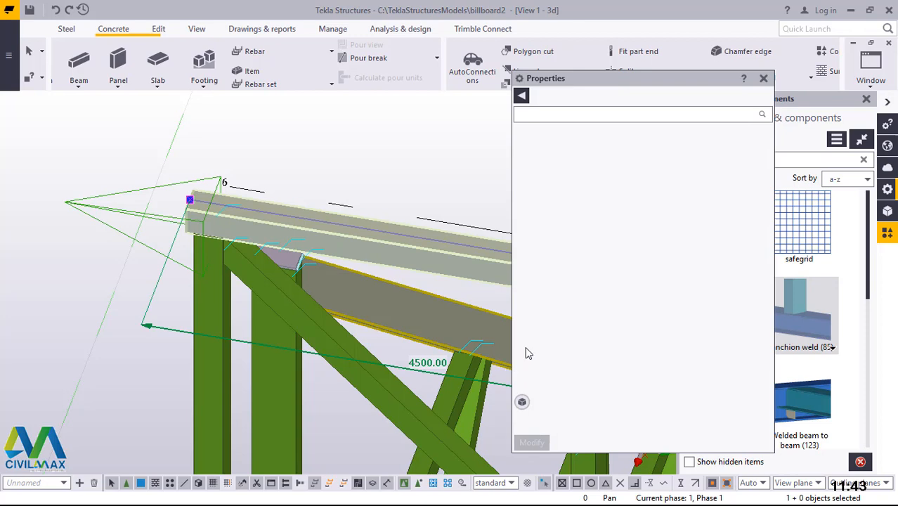
{"action": "left_click", "coordinate": [763, 79]}
{"action": "left_click", "coordinate": [432, 139]}
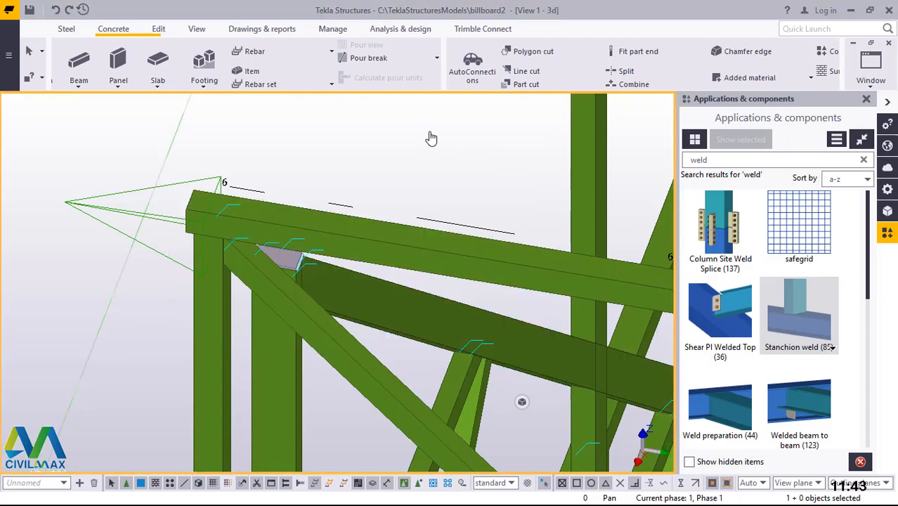
{"action": "scroll", "coordinate": [361, 148], "scroll_direction": "down", "scroll_amount": 2}
{"action": "left_click", "coordinate": [351, 171]}
Set the length of the upper end frame's bottom rail to 4500 mm, moving its overhanging outer end.
{"action": "scroll", "coordinate": [351, 171], "scroll_direction": "down", "scroll_amount": 2}
{"action": "scroll", "coordinate": [336, 270], "scroll_direction": "down", "scroll_amount": 2}
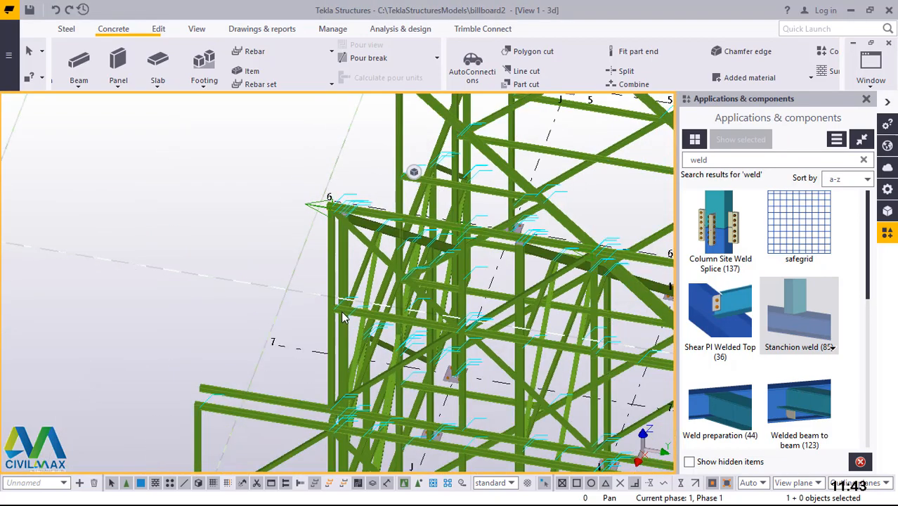
{"action": "scroll", "coordinate": [336, 295], "scroll_direction": "up", "scroll_amount": 3}
{"action": "scroll", "coordinate": [335, 302], "scroll_direction": "down", "scroll_amount": 3}
{"action": "scroll", "coordinate": [290, 387], "scroll_direction": "up", "scroll_amount": 4}
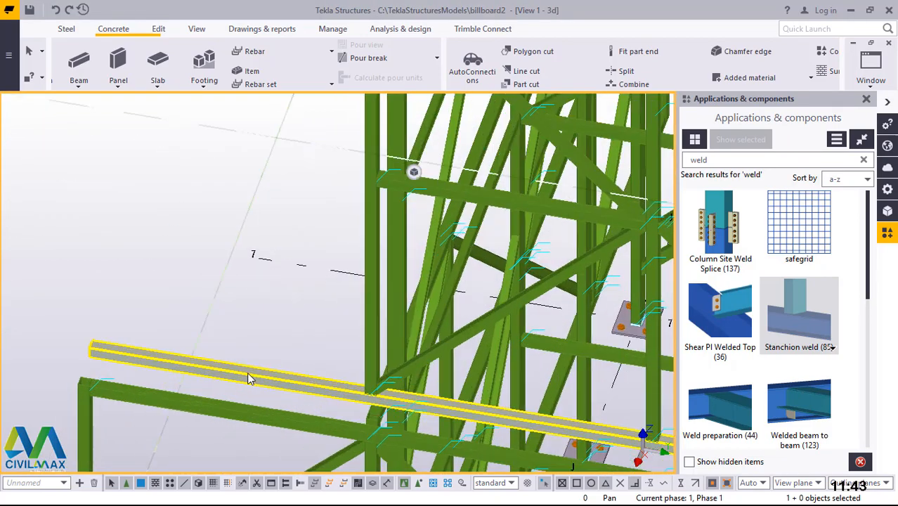
{"action": "left_click", "coordinate": [250, 377]}
{"action": "scroll", "coordinate": [160, 258], "scroll_direction": "down", "scroll_amount": 4}
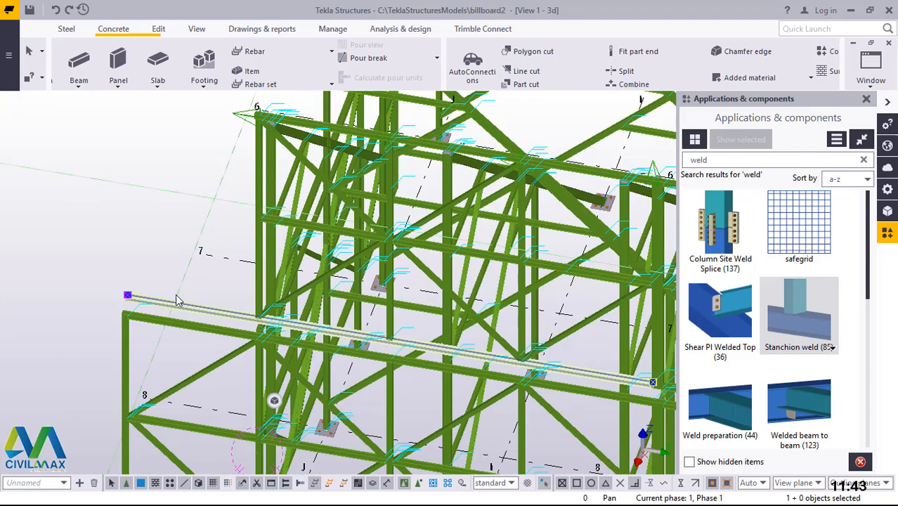
{"action": "left_click", "coordinate": [405, 386]}
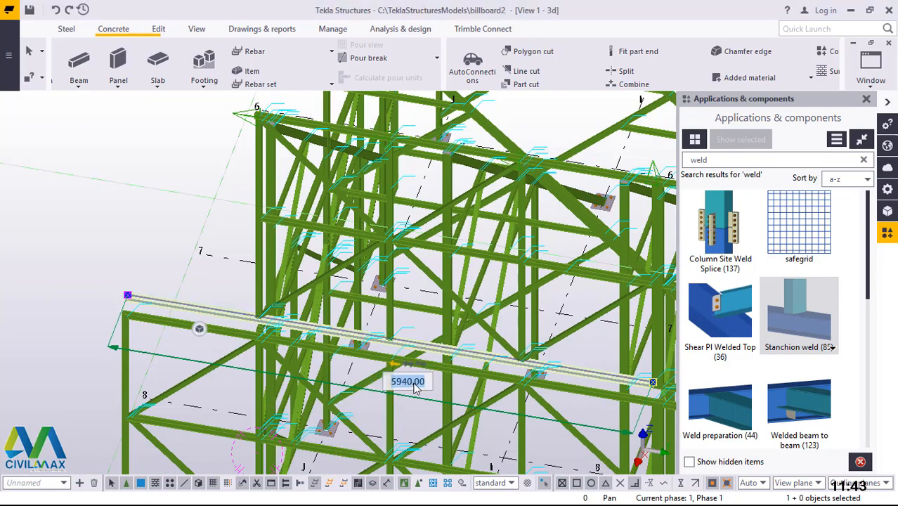
{"action": "key", "text": "BackSpace"}
{"action": "type", "text": "450"}
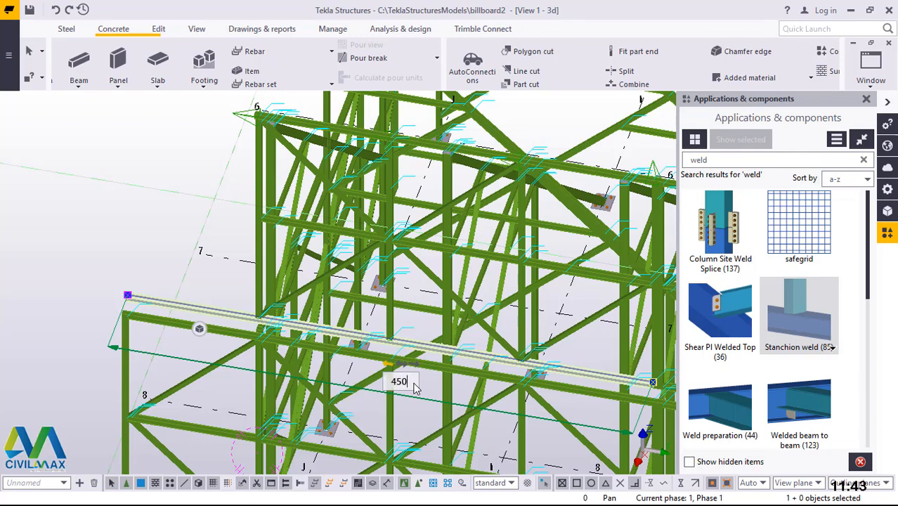
{"action": "type", "text": "0"}
{"action": "key", "text": "Return"}
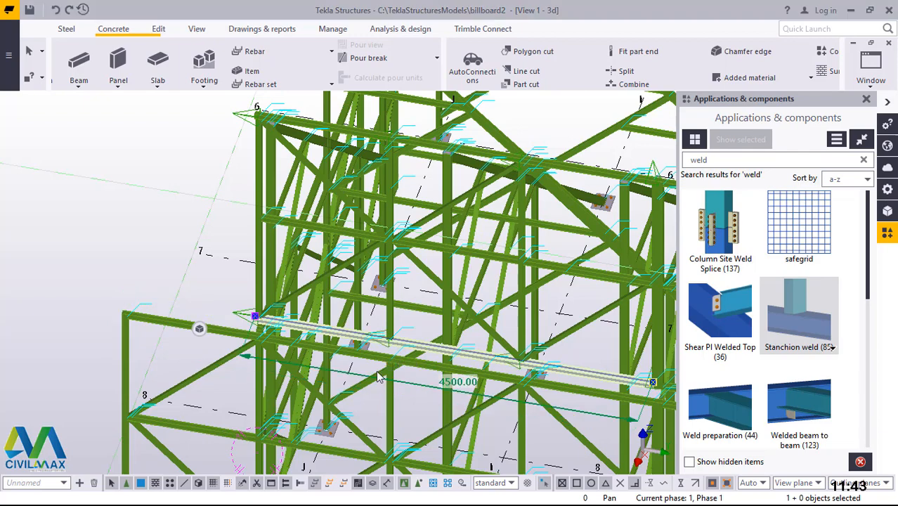
Delete the diagonal braces and the middle rail from the lower end frame's bay overhanging beyond grid line J.
{"action": "scroll", "coordinate": [115, 237], "scroll_direction": "down", "scroll_amount": 2}
{"action": "scroll", "coordinate": [158, 323], "scroll_direction": "up", "scroll_amount": 1}
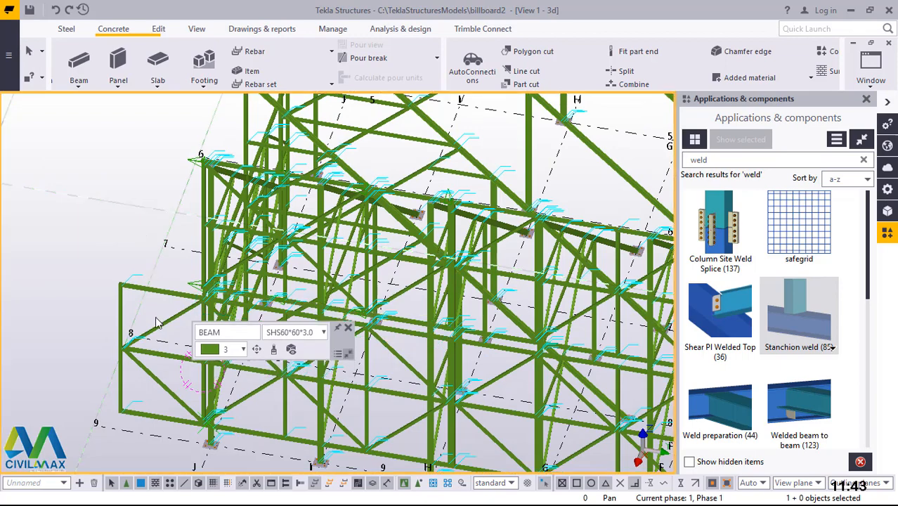
{"action": "scroll", "coordinate": [167, 338], "scroll_direction": "up", "scroll_amount": 1}
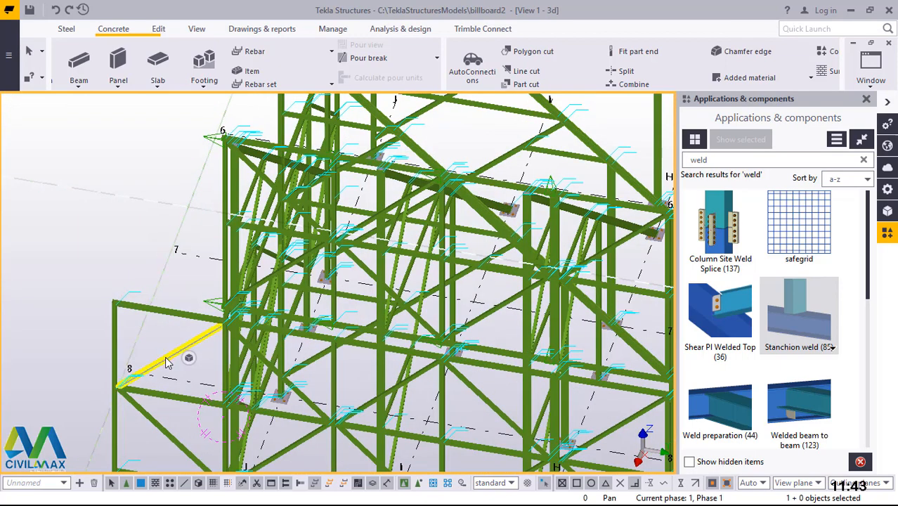
{"action": "left_click", "coordinate": [168, 358]}
{"action": "key", "text": "Delete"}
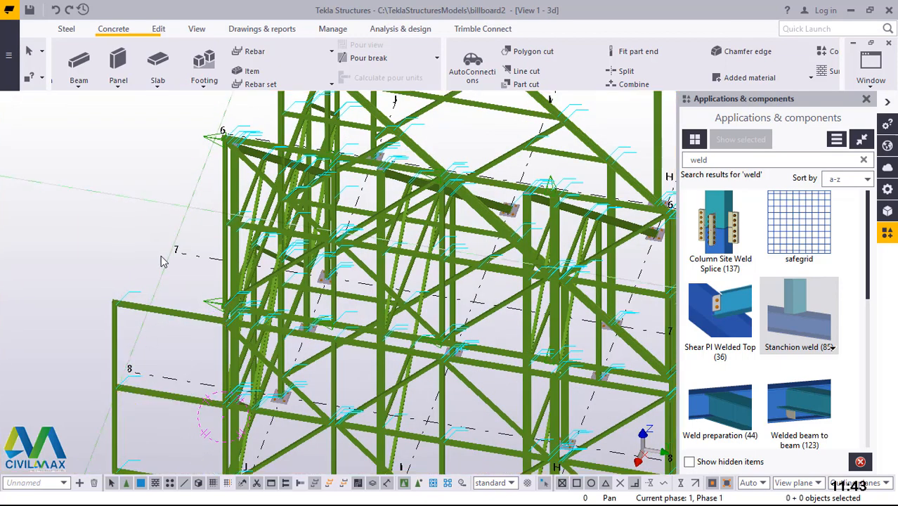
{"action": "scroll", "coordinate": [163, 348], "scroll_direction": "down", "scroll_amount": 1}
{"action": "left_click", "coordinate": [162, 358]}
{"action": "key", "text": "Delete"}
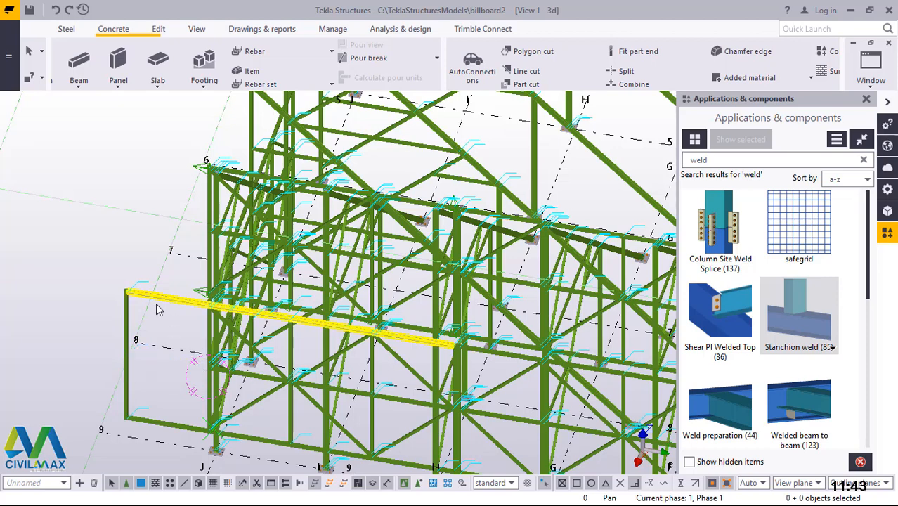
Delete the lower end frame's overhanging outer post and set its top rail's length to 4500 mm from the outer end.
{"action": "left_click", "coordinate": [131, 317]}
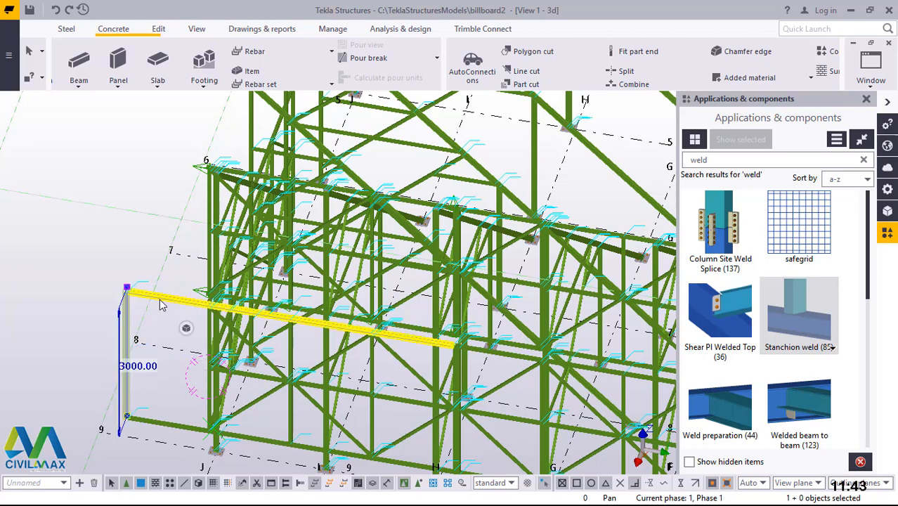
{"action": "left_click", "coordinate": [160, 298]}
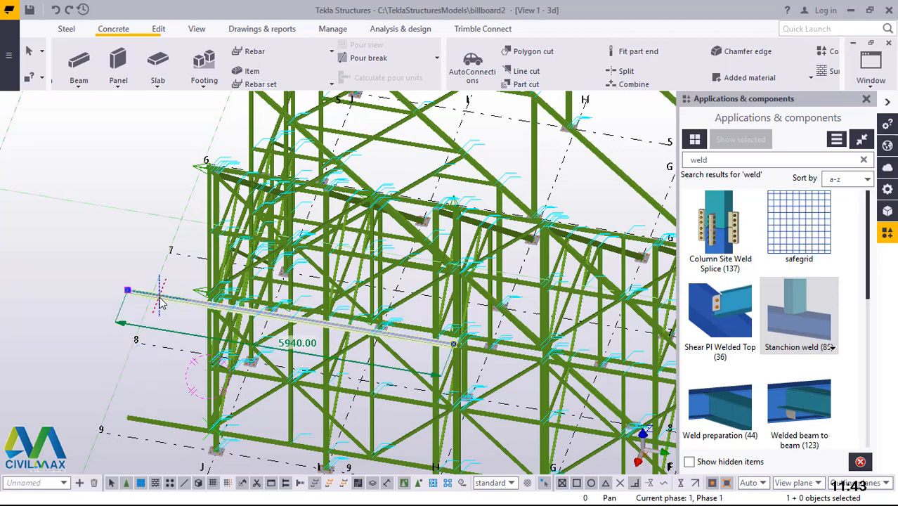
{"action": "left_click", "coordinate": [296, 346]}
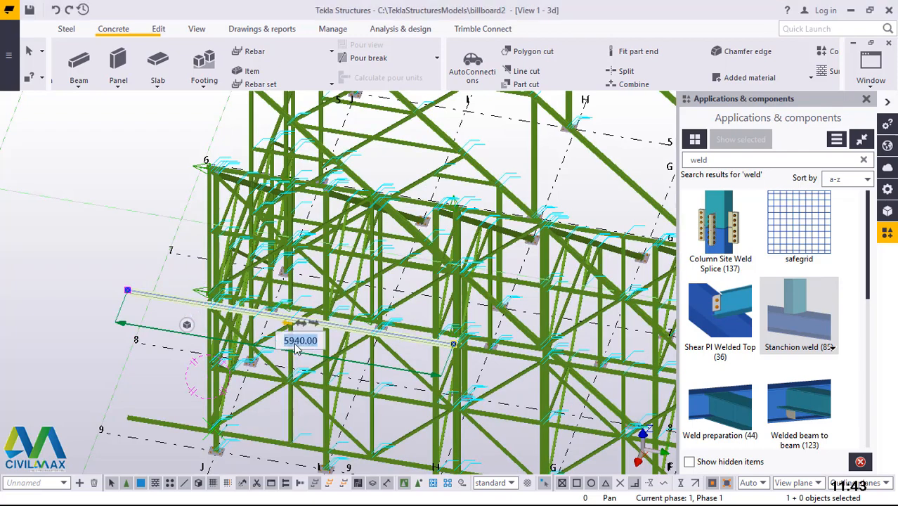
{"action": "key", "text": "BackSpace"}
{"action": "type", "text": "45"}
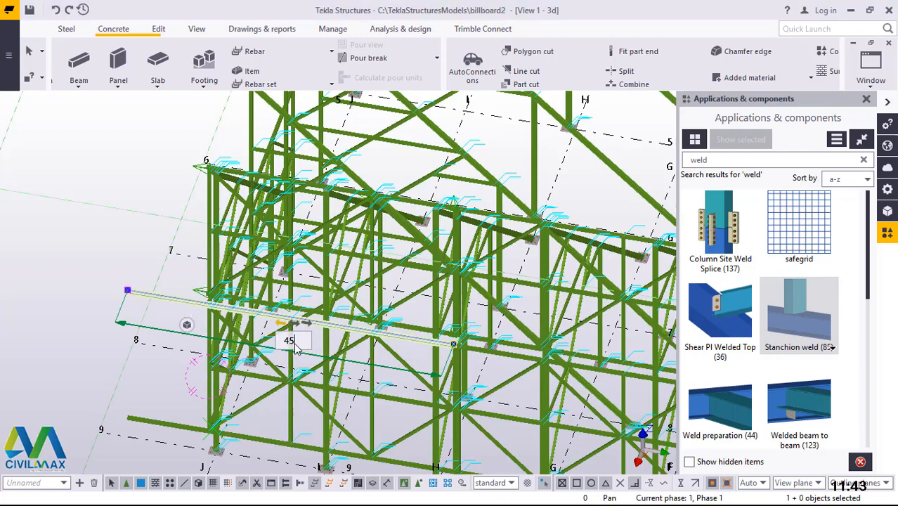
{"action": "type", "text": "00"}
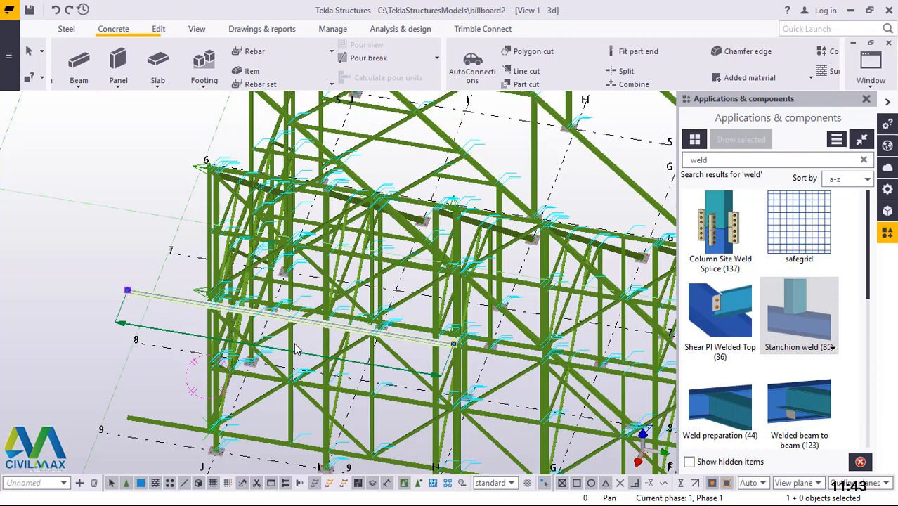
{"action": "key", "text": "Return"}
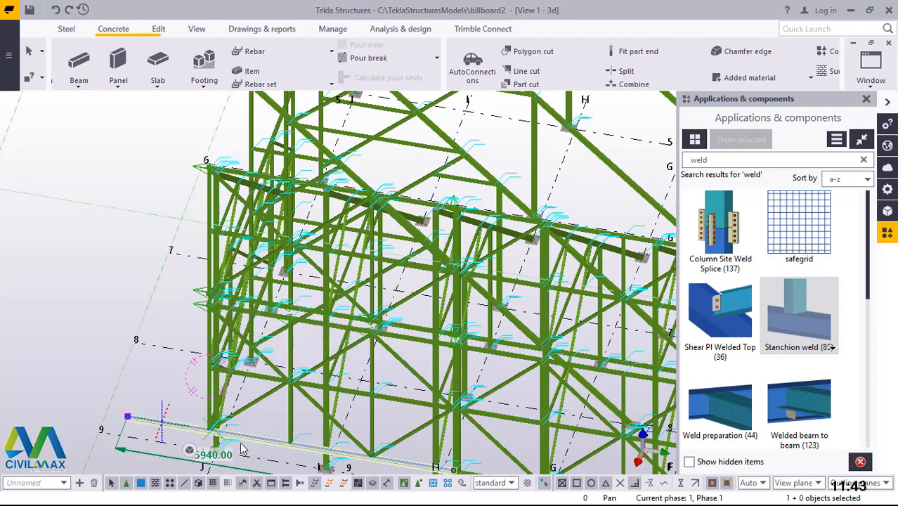
Set the length of the lower end frame's bottom rail to 4500 mm, moving its overhanging outer end.
{"action": "left_click", "coordinate": [156, 426]}
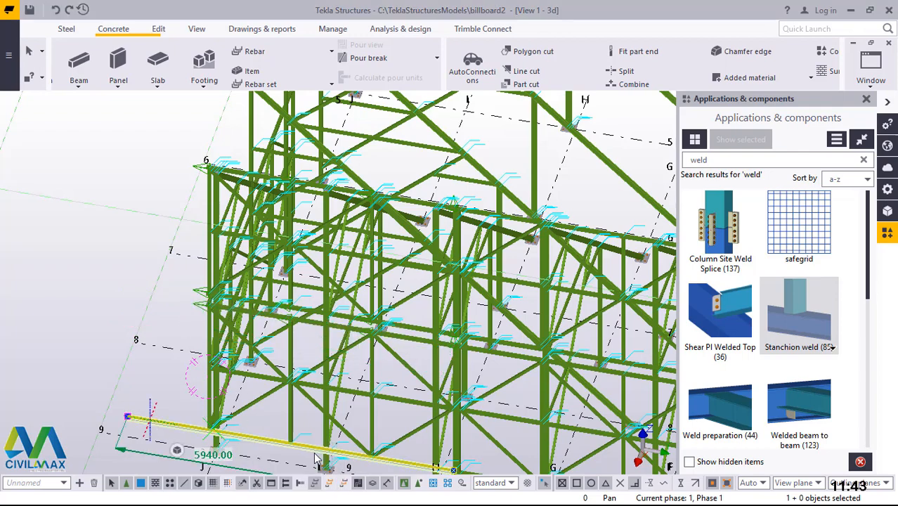
{"action": "left_click", "coordinate": [220, 455]}
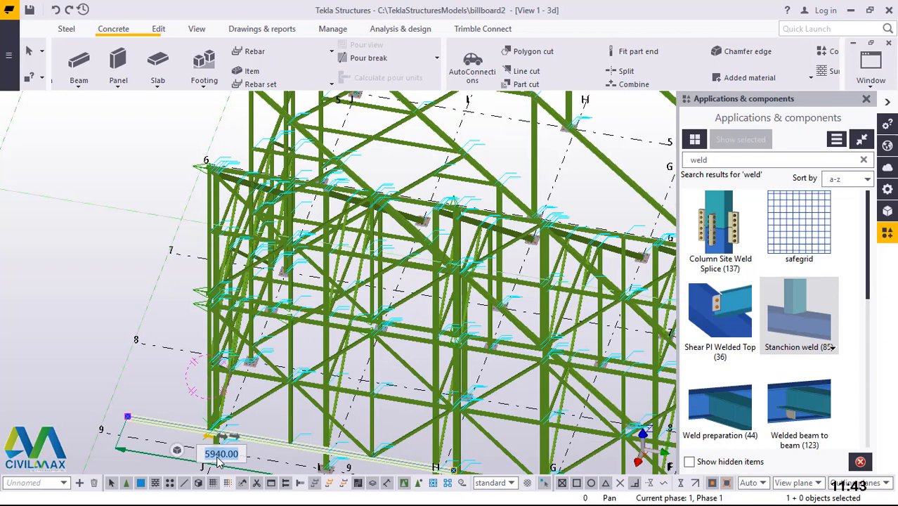
{"action": "type", "text": "4500"}
{"action": "key", "text": "Return"}
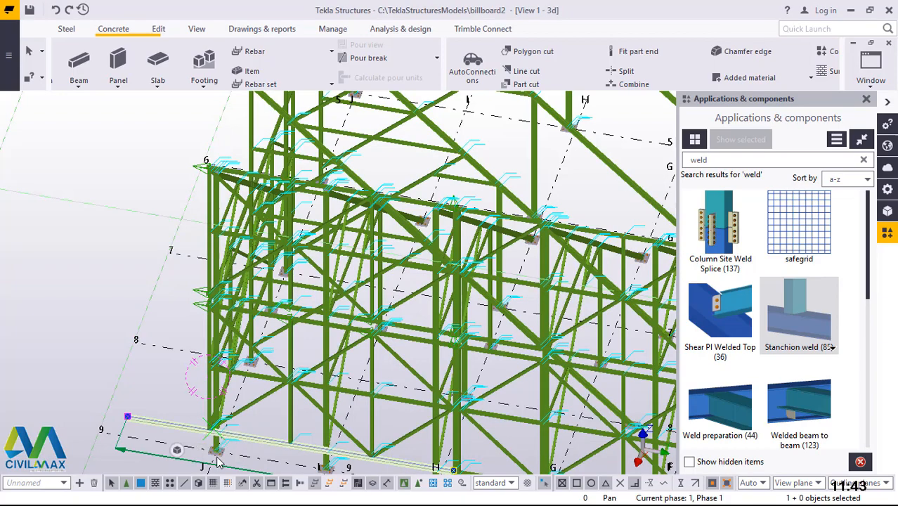
Delete the old connection component at the outer end of the lower frame's bottom rail near grid line J.
{"action": "scroll", "coordinate": [215, 450], "scroll_direction": "up", "scroll_amount": 8}
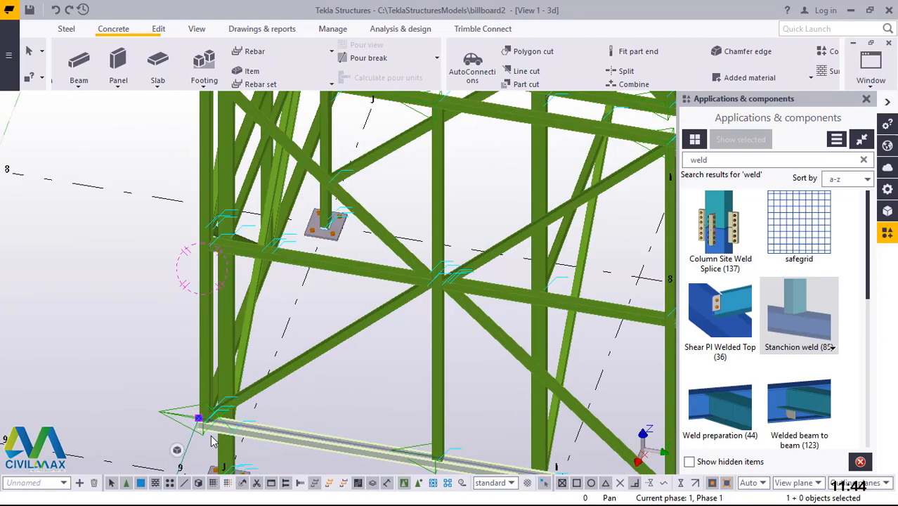
{"action": "scroll", "coordinate": [198, 401], "scroll_direction": "up", "scroll_amount": 8}
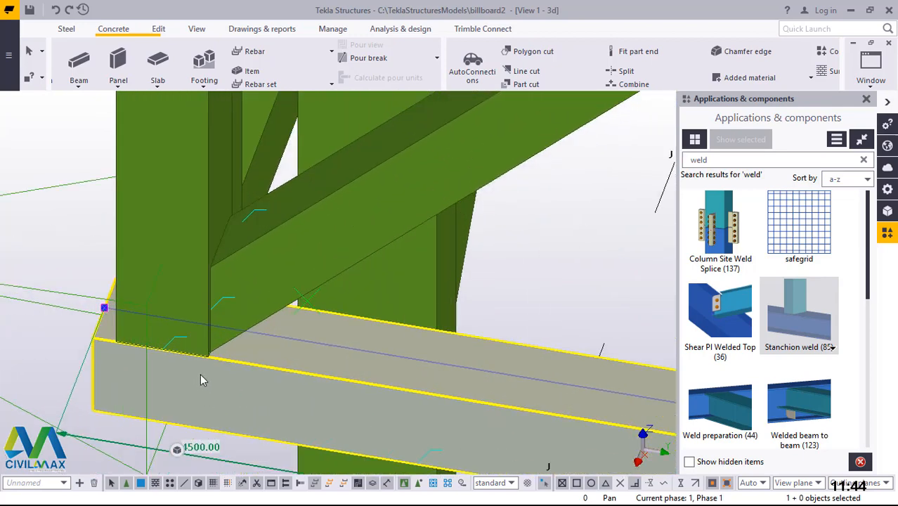
{"action": "scroll", "coordinate": [99, 367], "scroll_direction": "up", "scroll_amount": 6}
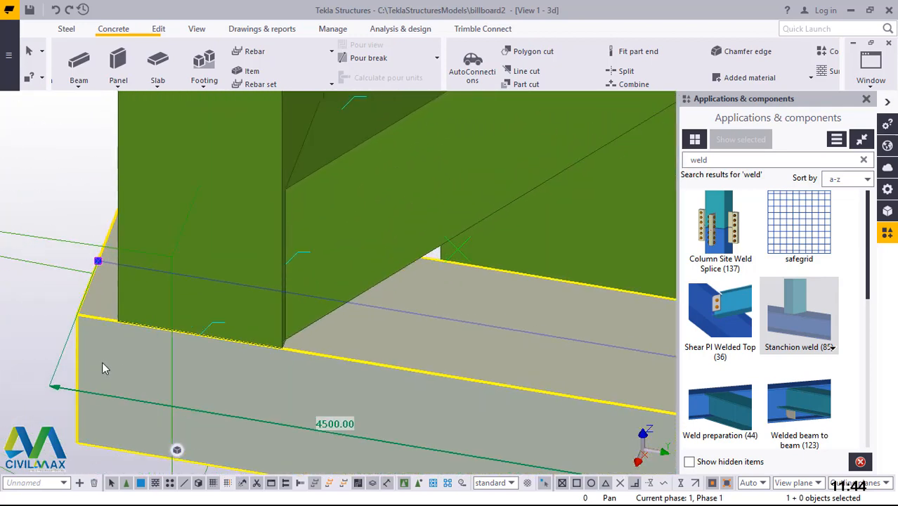
{"action": "scroll", "coordinate": [116, 342], "scroll_direction": "down", "scroll_amount": 8}
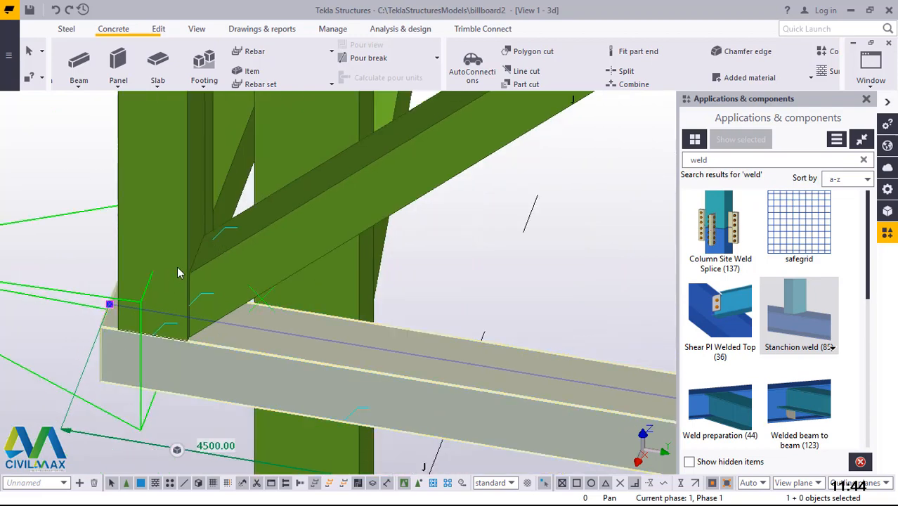
{"action": "scroll", "coordinate": [194, 293], "scroll_direction": "down", "scroll_amount": 2}
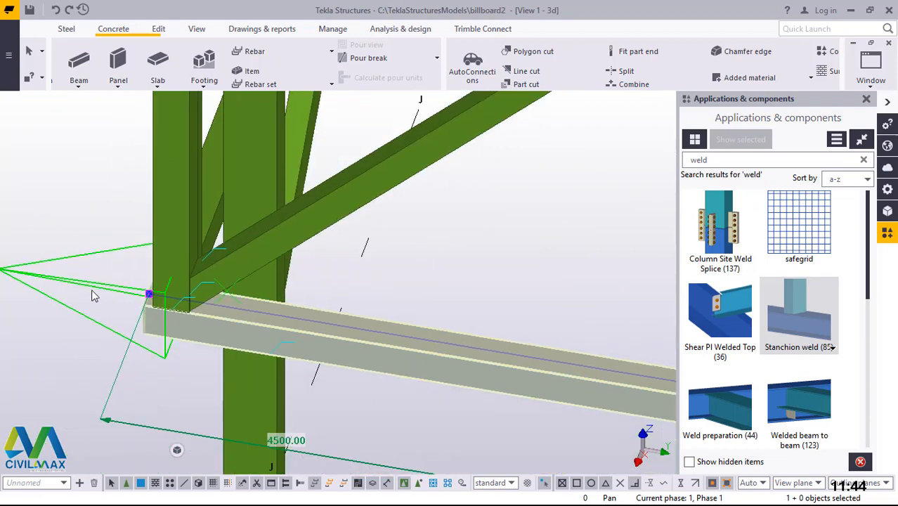
{"action": "left_click", "coordinate": [92, 295]}
{"action": "scroll", "coordinate": [195, 320], "scroll_direction": "up", "scroll_amount": 2}
Pull the bottom rail's outer end back to the end post's inner face, giving a length of 4425 mm.
{"action": "left_click", "coordinate": [195, 320]}
{"action": "scroll", "coordinate": [195, 320], "scroll_direction": "up", "scroll_amount": 3}
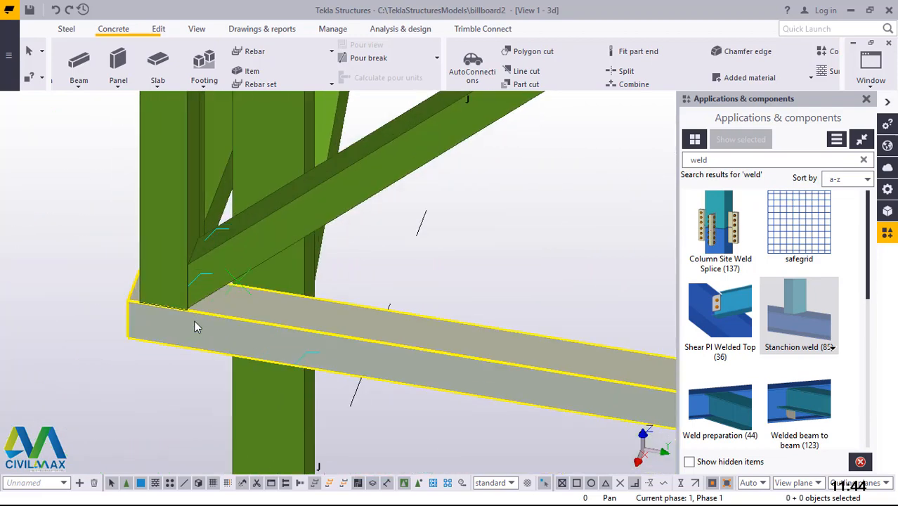
{"action": "left_click", "coordinate": [142, 324]}
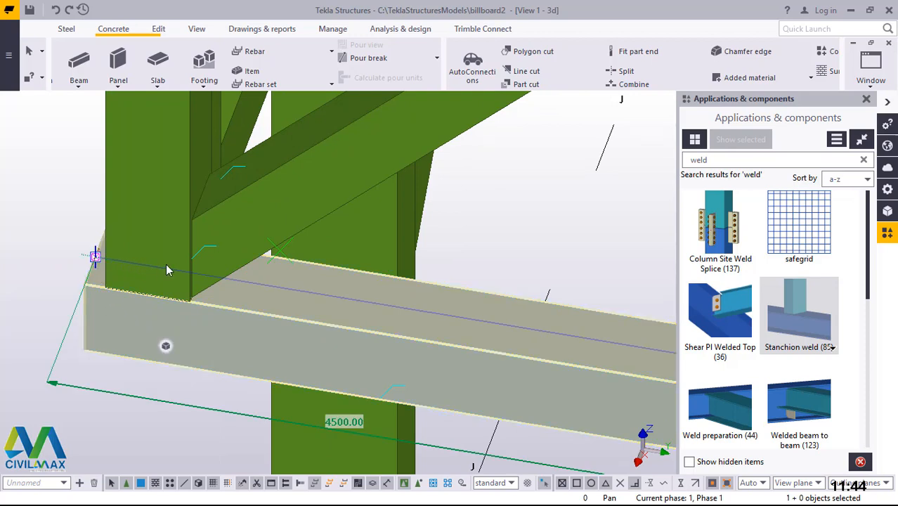
{"action": "left_click_drag", "start_coordinate": [167, 265], "coordinate": [200, 275]}
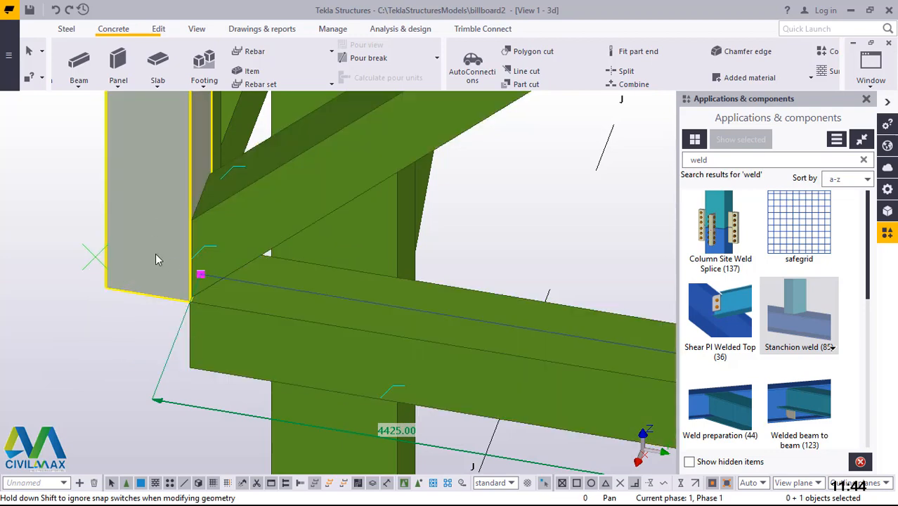
Extend the end post's lower end down to the bottom rail's underside, giving a length of 2940 mm, and deselect it.
{"action": "left_click", "coordinate": [158, 260]}
{"action": "left_click_drag", "start_coordinate": [147, 296], "coordinate": [149, 369]}
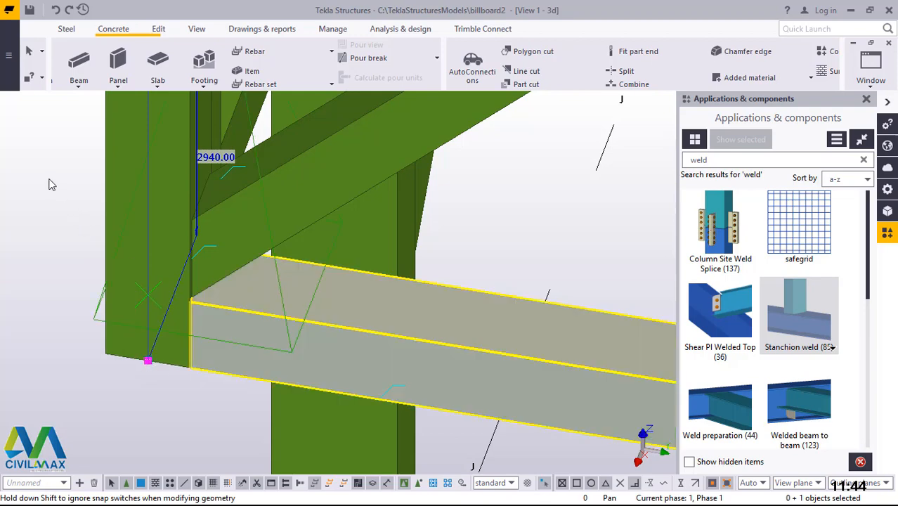
{"action": "left_click", "coordinate": [49, 180]}
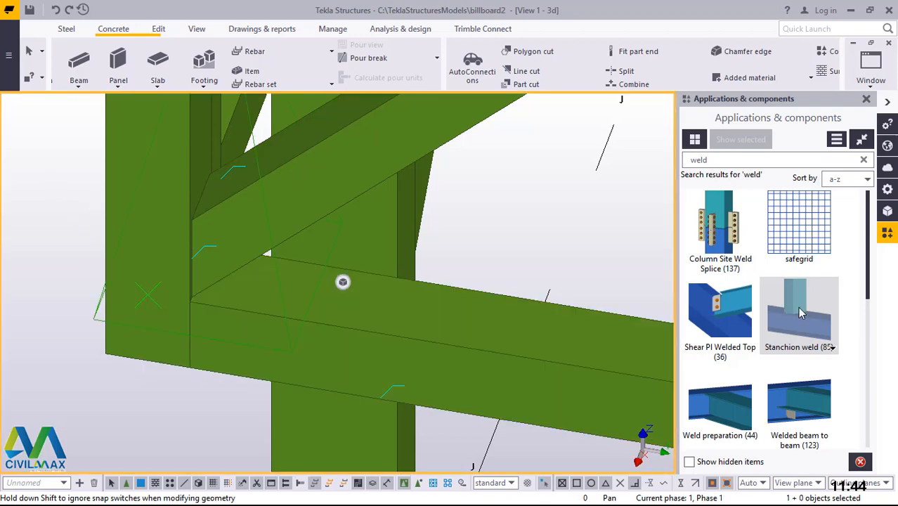
Apply a Stanchion weld with the end post as main part and the bottom rail as secondary part, and end the command.
{"action": "left_click", "coordinate": [164, 310]}
{"action": "left_click", "coordinate": [221, 321]}
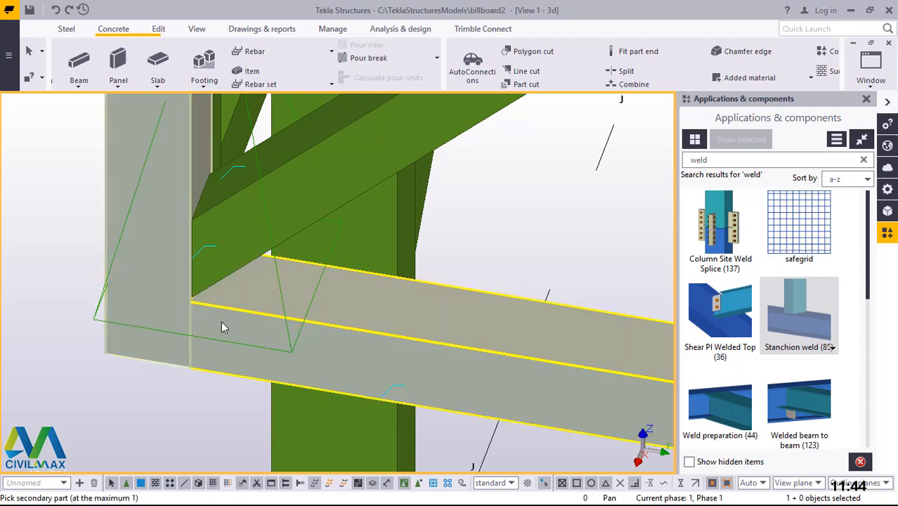
{"action": "right_click", "coordinate": [516, 219]}
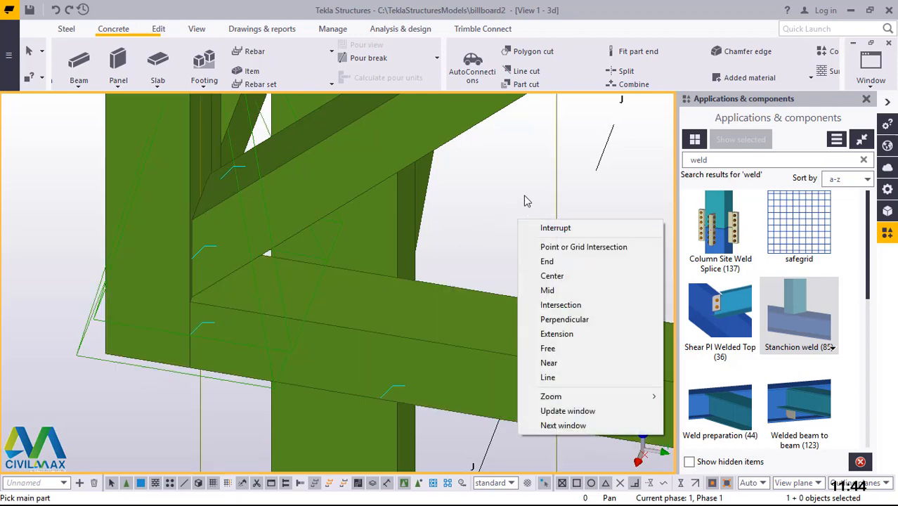
{"action": "key", "text": "Escape"}
Pull the outer end of the lower frame's top rail inward over the end post, to a length of 4470 mm.
{"action": "scroll", "coordinate": [307, 293], "scroll_direction": "down", "scroll_amount": 8}
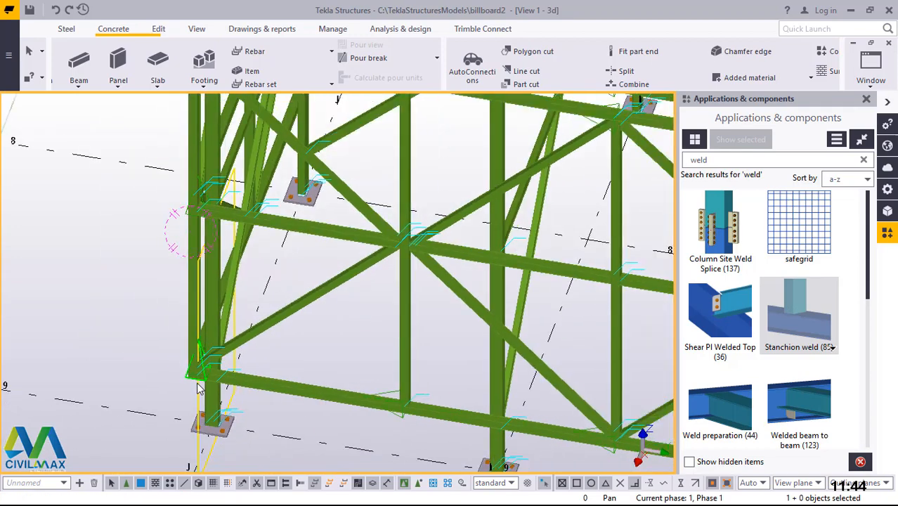
{"action": "scroll", "coordinate": [188, 304], "scroll_direction": "up", "scroll_amount": 6}
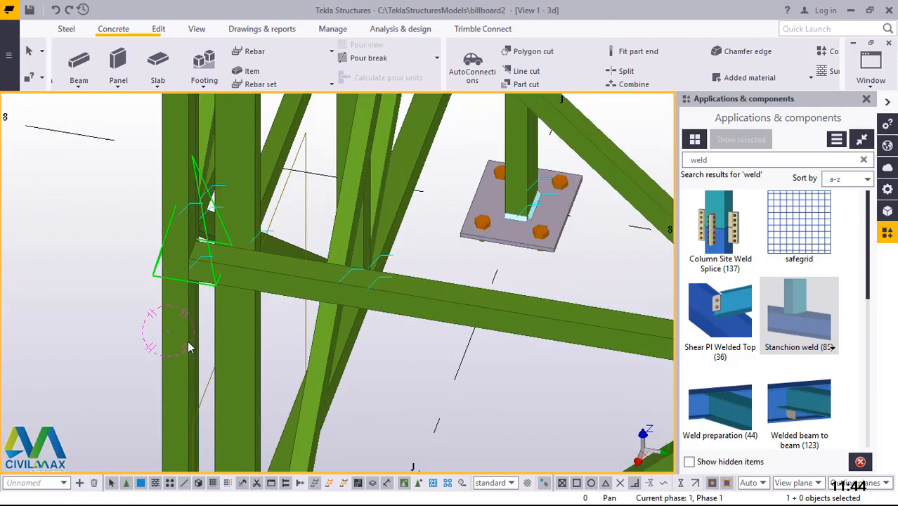
{"action": "scroll", "coordinate": [195, 349], "scroll_direction": "up", "scroll_amount": 8}
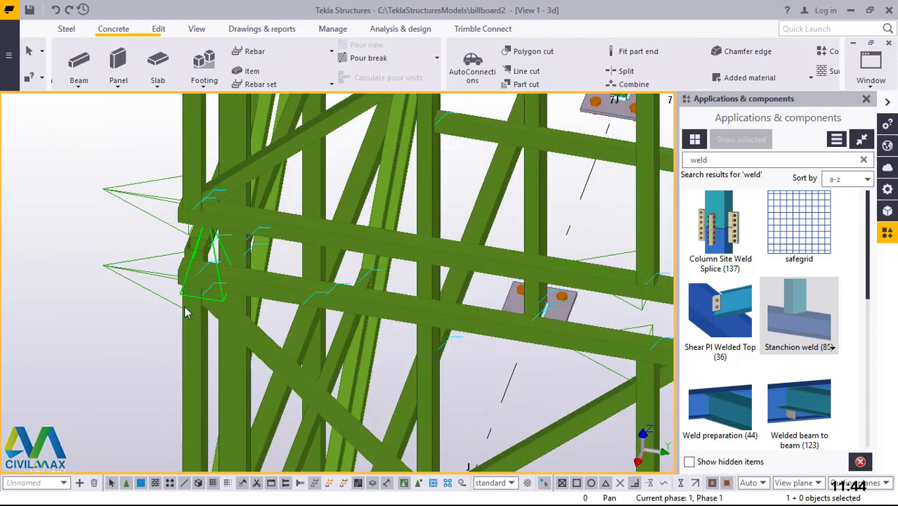
{"action": "scroll", "coordinate": [202, 290], "scroll_direction": "up", "scroll_amount": 8}
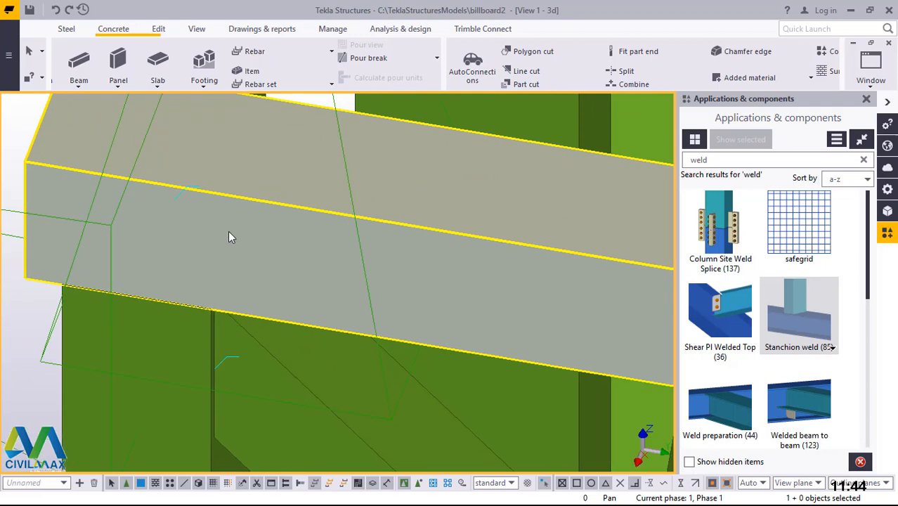
{"action": "left_click_drag", "start_coordinate": [44, 113], "coordinate": [118, 125]}
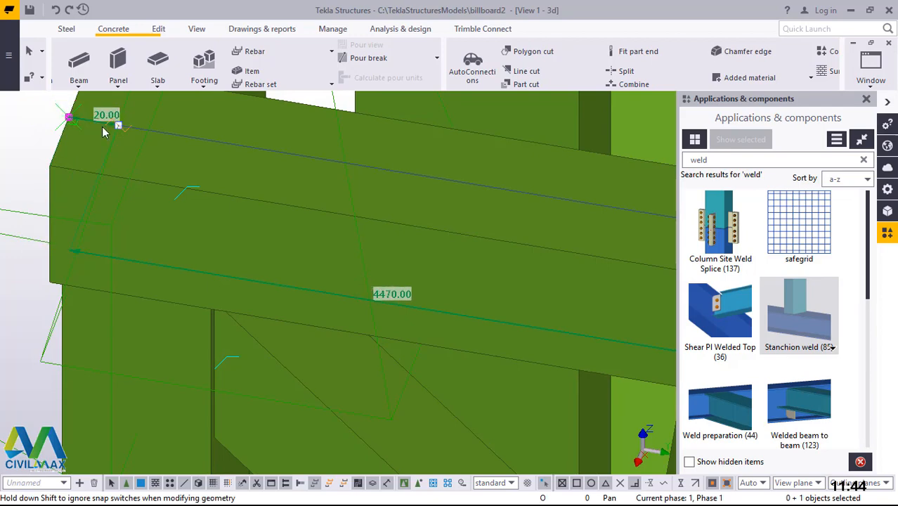
{"action": "left_click", "coordinate": [40, 130]}
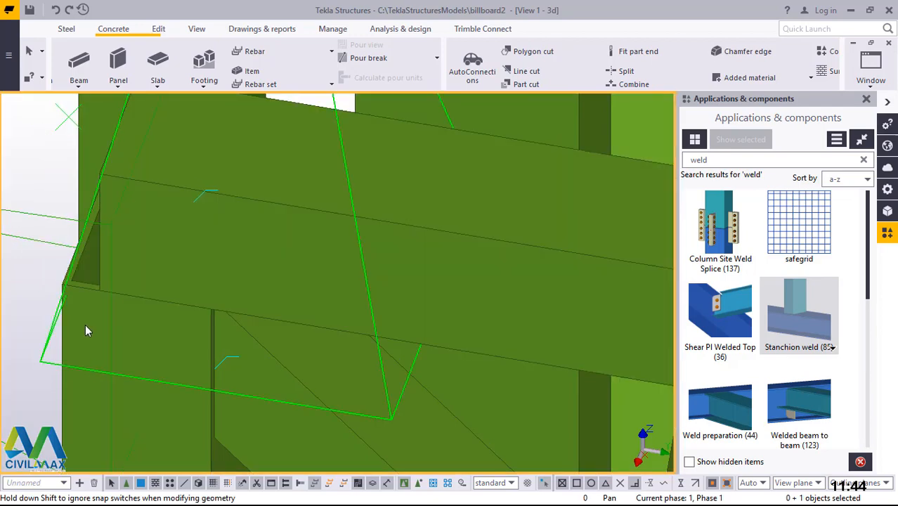
Extend the end post's upper end up to the top rail's upper edge, making the post about 3000 mm long.
{"action": "left_click", "coordinate": [112, 311]}
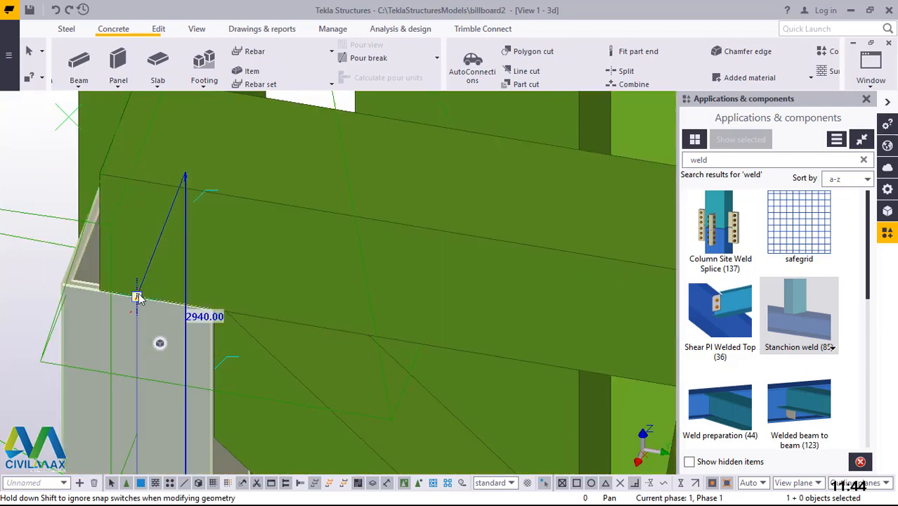
{"action": "left_click_drag", "start_coordinate": [138, 298], "coordinate": [141, 185]}
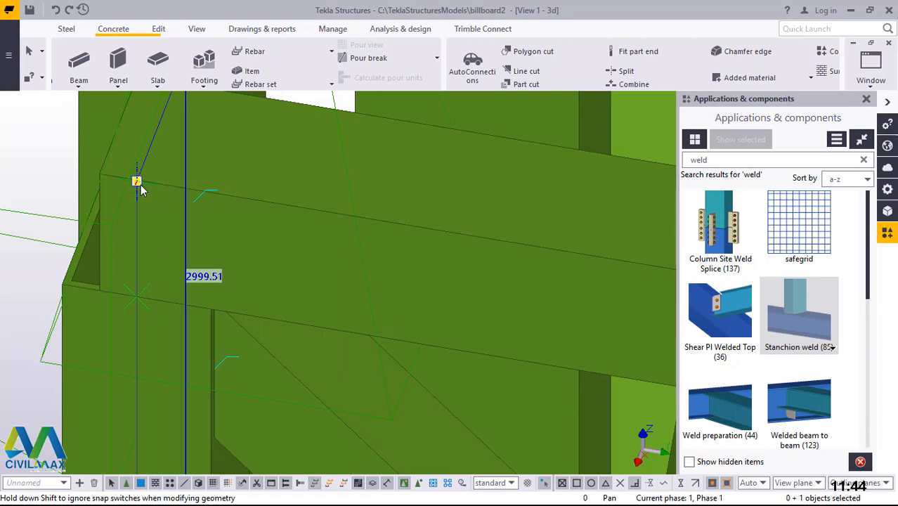
{"action": "left_click", "coordinate": [175, 227]}
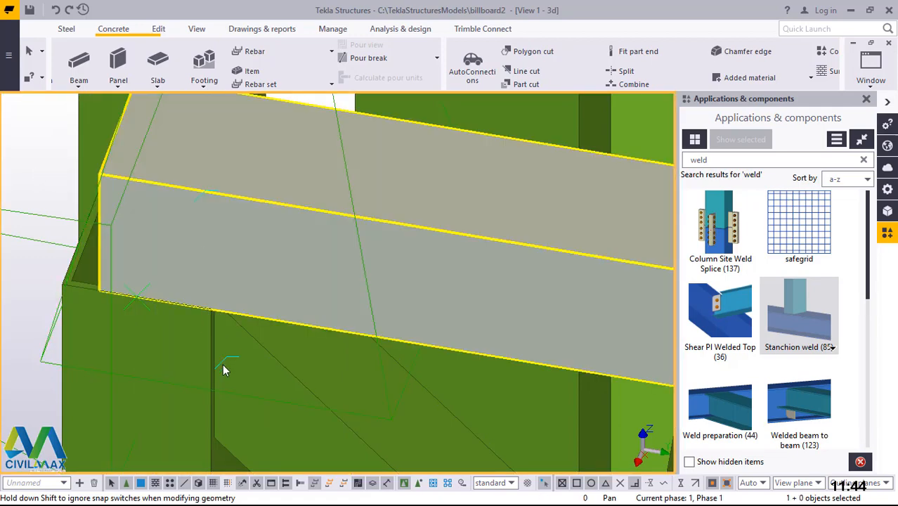
Delete the two old connection components where the top rail meets the end post.
{"action": "left_click", "coordinate": [49, 363]}
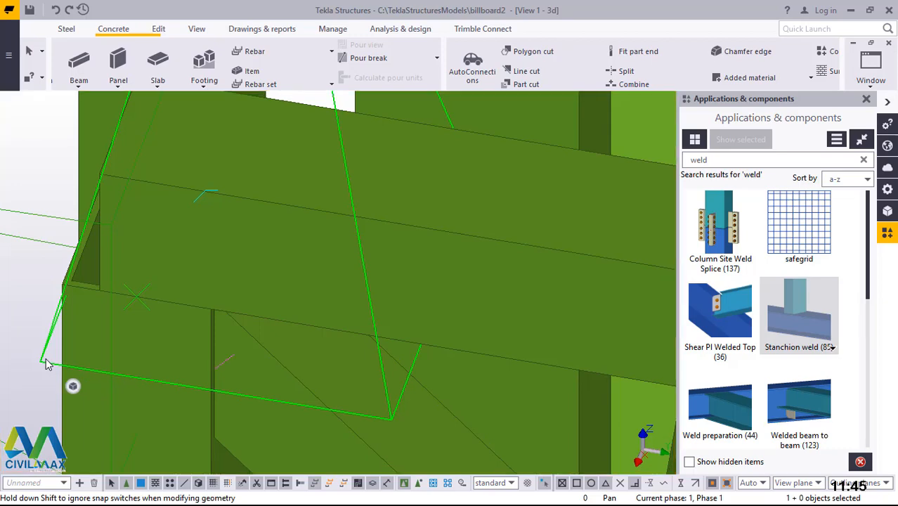
{"action": "key", "text": "Delete"}
{"action": "scroll", "coordinate": [208, 254], "scroll_direction": "down", "scroll_amount": 3}
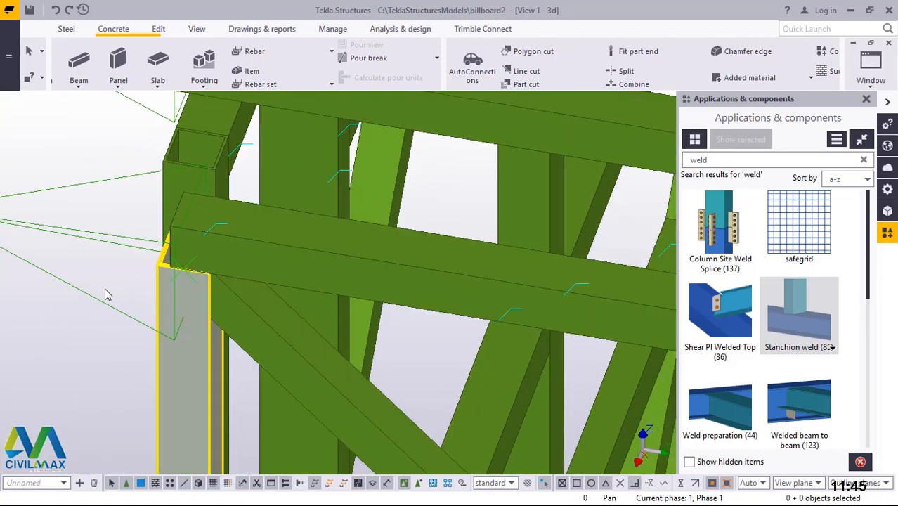
{"action": "left_click", "coordinate": [74, 293]}
{"action": "key", "text": "Delete"}
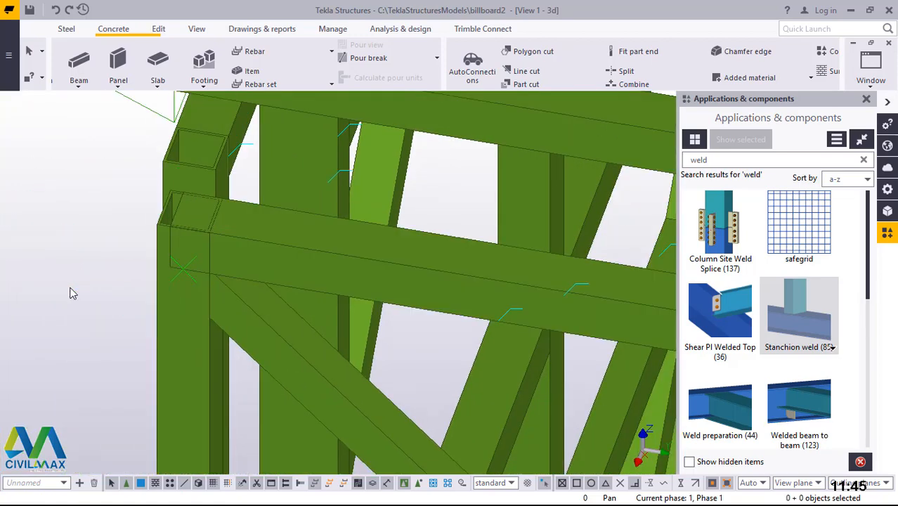
Apply Stanchion welds with the end post as main part to the lower frame's top rail and the adjoining diagonal, and end the command.
{"action": "scroll", "coordinate": [229, 216], "scroll_direction": "up", "scroll_amount": 3}
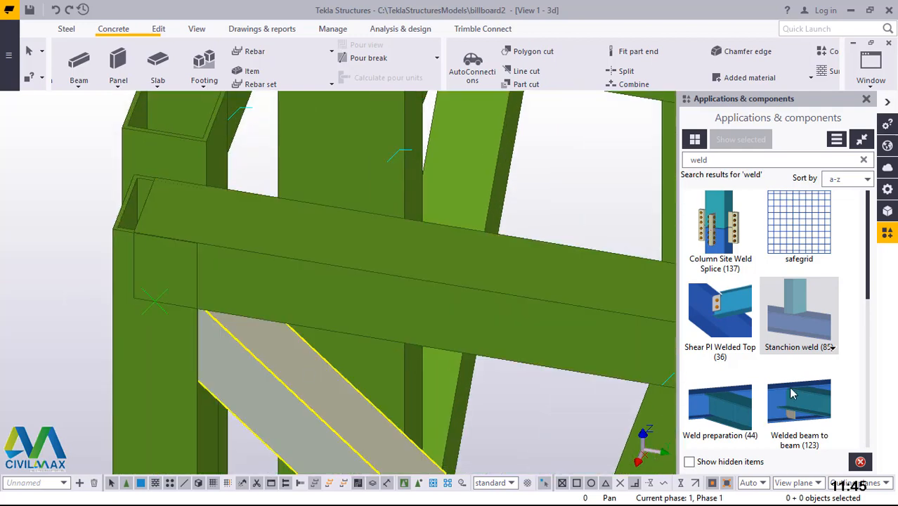
{"action": "double_click", "coordinate": [720, 309]}
{"action": "left_click", "coordinate": [161, 335]}
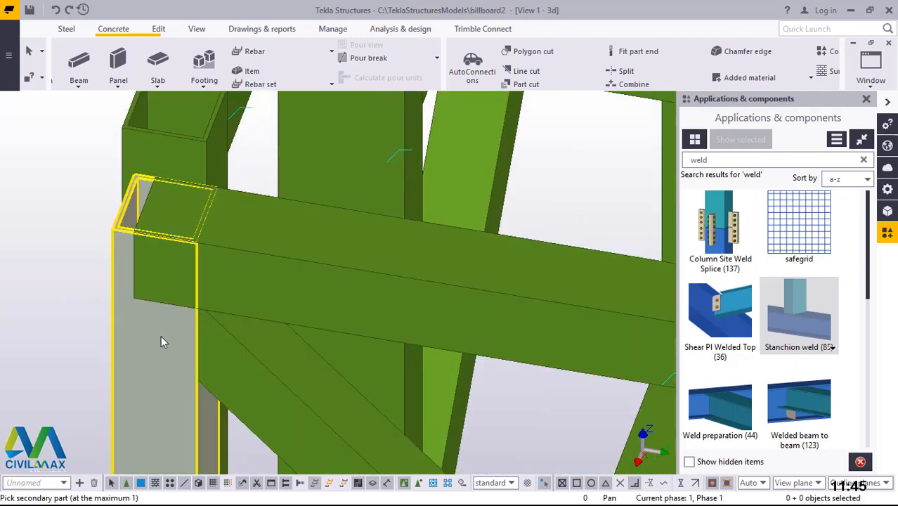
{"action": "left_click", "coordinate": [333, 253]}
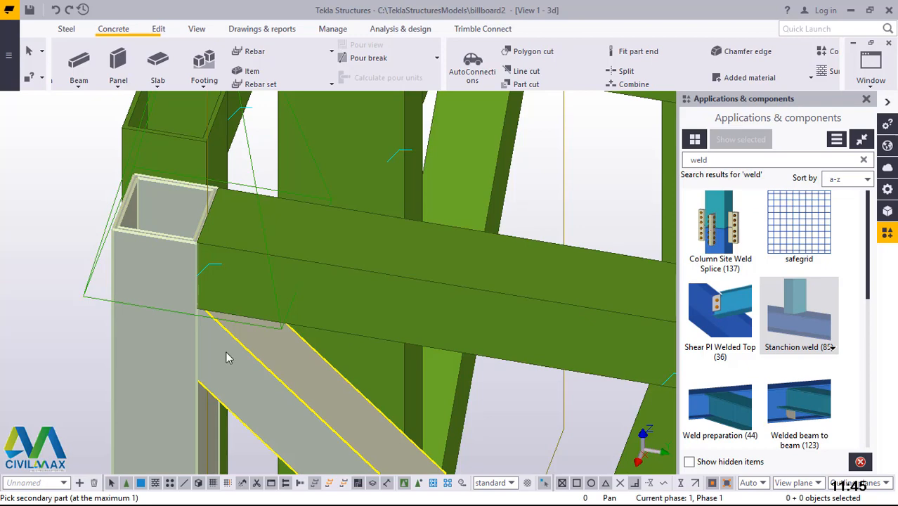
{"action": "left_click", "coordinate": [225, 357]}
{"action": "right_click", "coordinate": [56, 196]}
{"action": "left_click", "coordinate": [70, 204]}
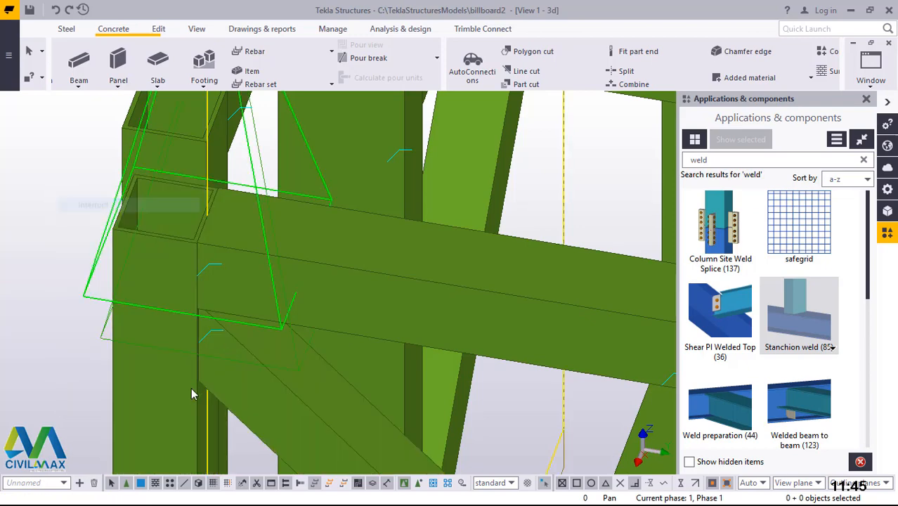
Pull the outer end of the upper frame's bottom rail inward beneath the end post, to a length of 4455 mm.
{"action": "scroll", "coordinate": [190, 395], "scroll_direction": "down", "scroll_amount": 3}
{"action": "scroll", "coordinate": [180, 204], "scroll_direction": "up", "scroll_amount": 3}
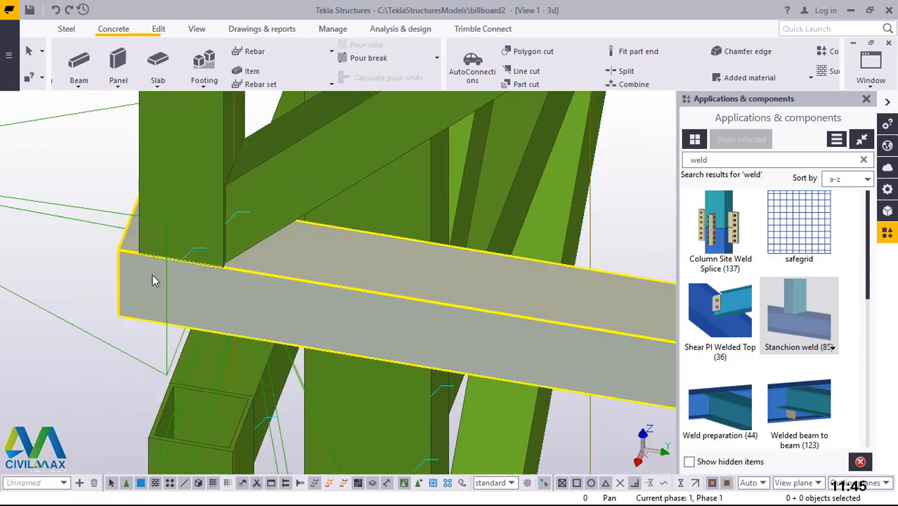
{"action": "scroll", "coordinate": [152, 280], "scroll_direction": "up", "scroll_amount": 1}
{"action": "left_click", "coordinate": [146, 281]}
{"action": "scroll", "coordinate": [146, 282], "scroll_direction": "up", "scroll_amount": 1}
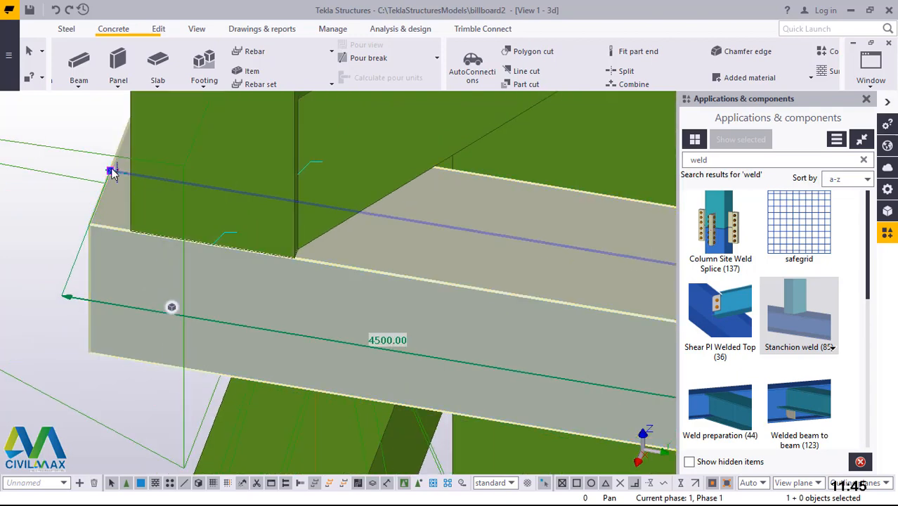
{"action": "left_click_drag", "start_coordinate": [113, 171], "coordinate": [234, 190]}
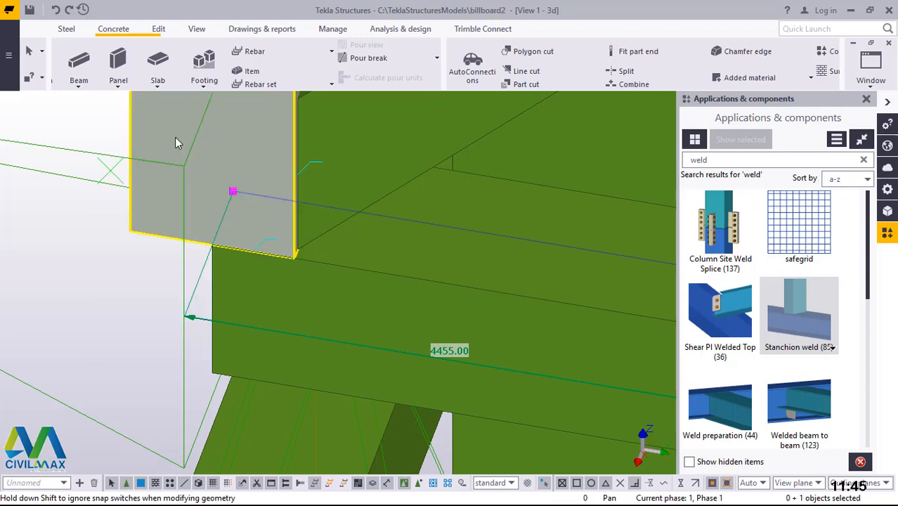
Delete the old connection component where the upper frame's bottom rail meets the end post.
{"action": "scroll", "coordinate": [235, 282], "scroll_direction": "down", "scroll_amount": 2}
{"action": "scroll", "coordinate": [237, 280], "scroll_direction": "down", "scroll_amount": 3}
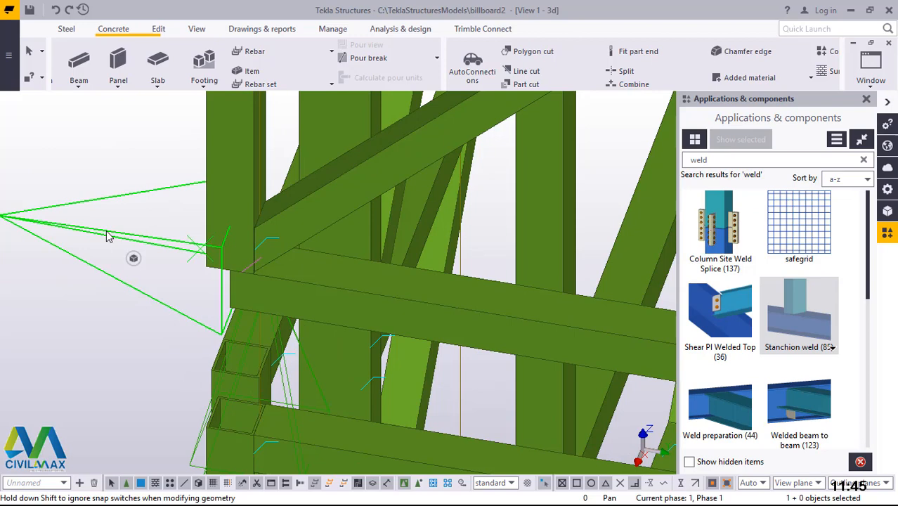
{"action": "key", "text": "Delete"}
Extend the upper end post's lower end down to the bottom rail's lower edge.
{"action": "scroll", "coordinate": [236, 279], "scroll_direction": "up", "scroll_amount": 3}
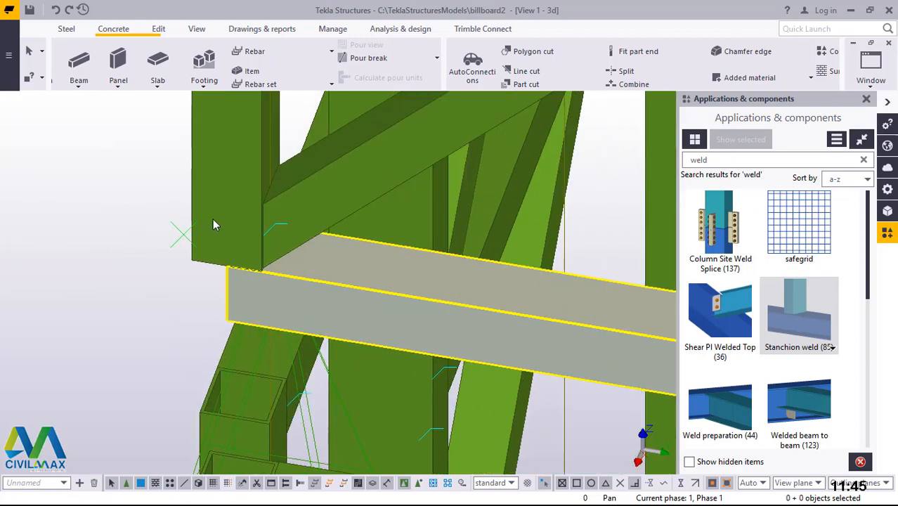
{"action": "left_click", "coordinate": [234, 276]}
{"action": "scroll", "coordinate": [234, 276], "scroll_direction": "up", "scroll_amount": 2}
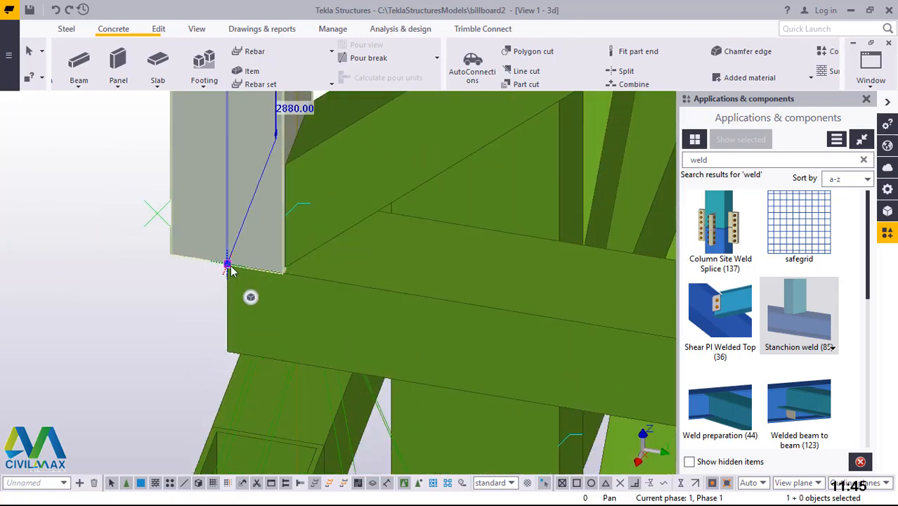
{"action": "left_click_drag", "start_coordinate": [227, 268], "coordinate": [227, 347]}
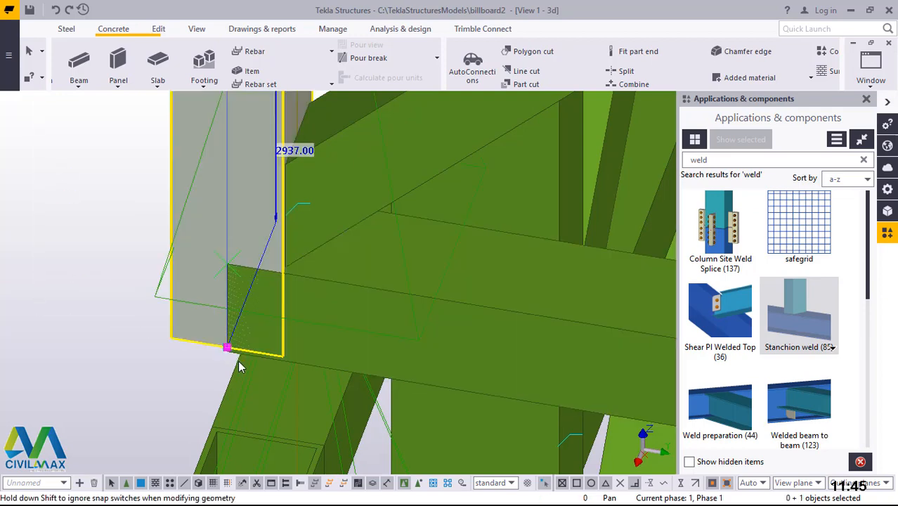
{"action": "scroll", "coordinate": [239, 365], "scroll_direction": "up", "scroll_amount": 4}
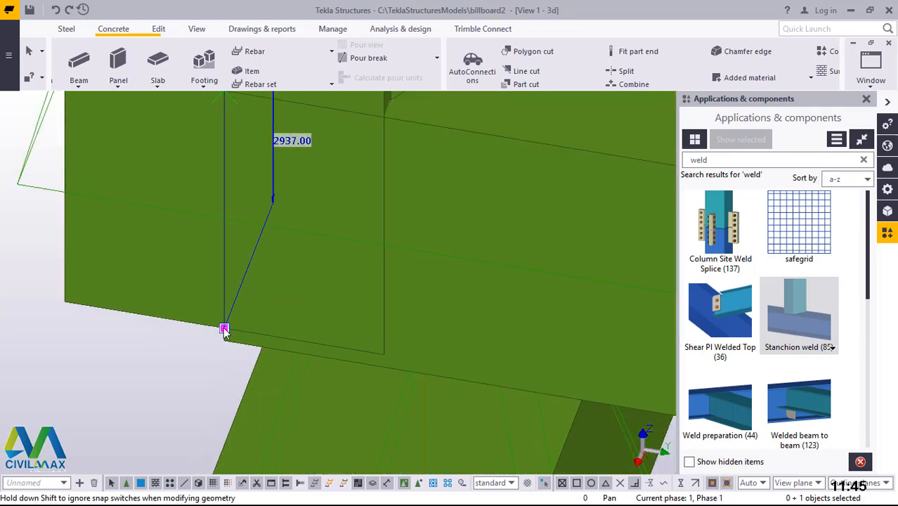
{"action": "left_click_drag", "start_coordinate": [225, 336], "coordinate": [225, 348]}
{"action": "left_click", "coordinate": [140, 362]}
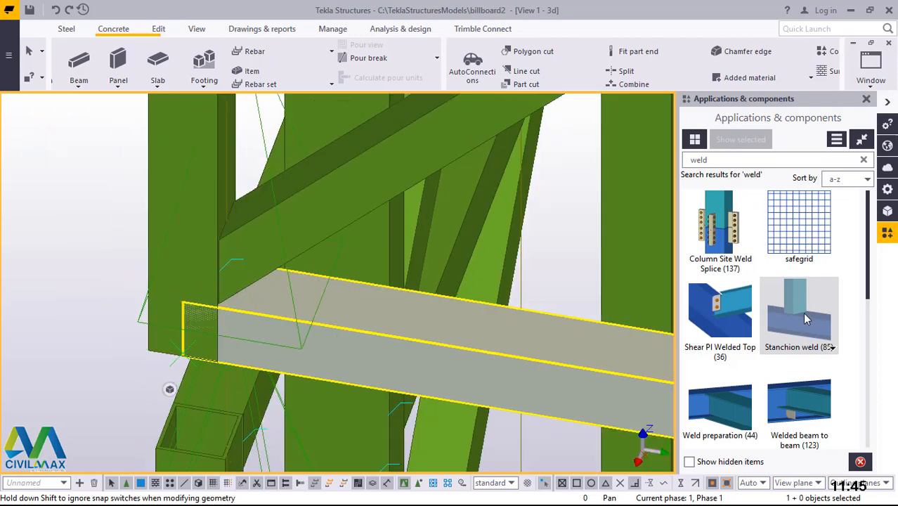
Apply a Stanchion weld from the upper end post to the bottom rail, try the diagonal as well, end the command and redraw the view.
{"action": "left_click", "coordinate": [806, 319]}
{"action": "scroll", "coordinate": [181, 333], "scroll_direction": "up", "scroll_amount": 2}
{"action": "left_click", "coordinate": [186, 249]}
{"action": "left_click", "coordinate": [283, 326]}
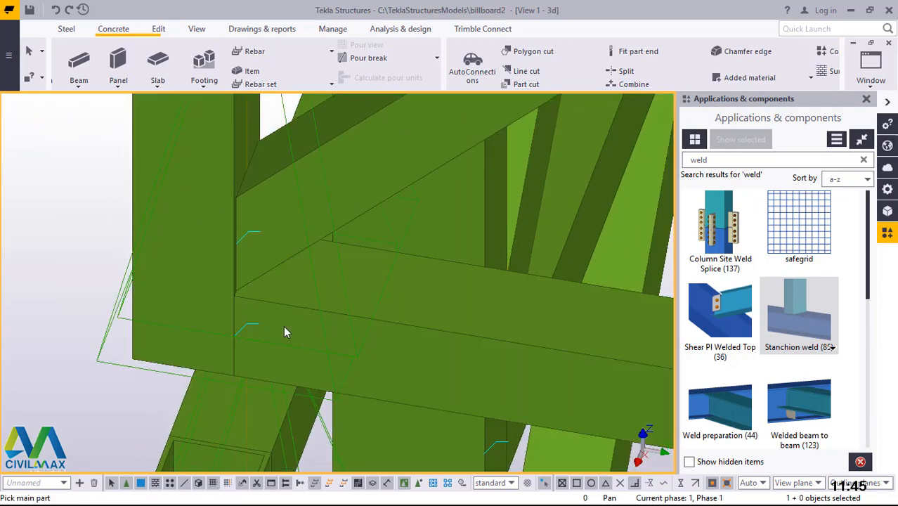
{"action": "left_click", "coordinate": [206, 201]}
{"action": "left_click", "coordinate": [280, 211]}
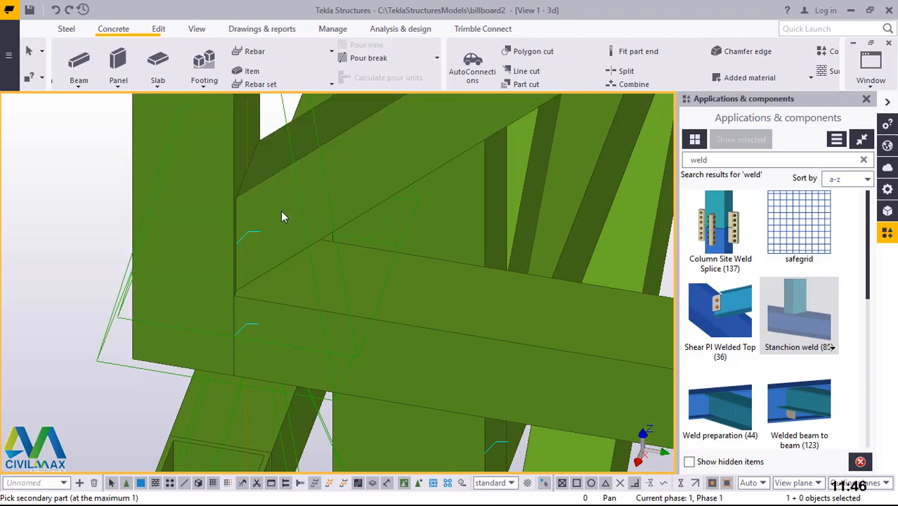
{"action": "right_click", "coordinate": [122, 169]}
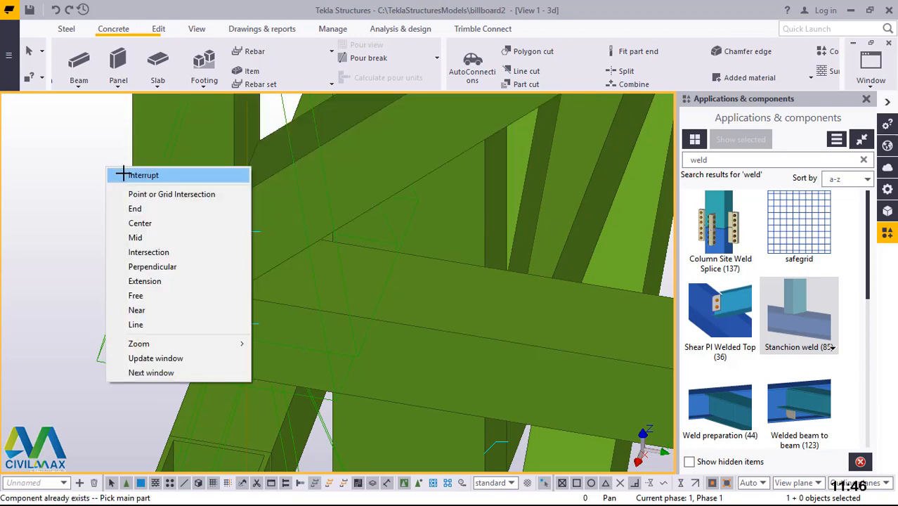
{"action": "left_click", "coordinate": [121, 173]}
{"action": "right_click", "coordinate": [80, 161]}
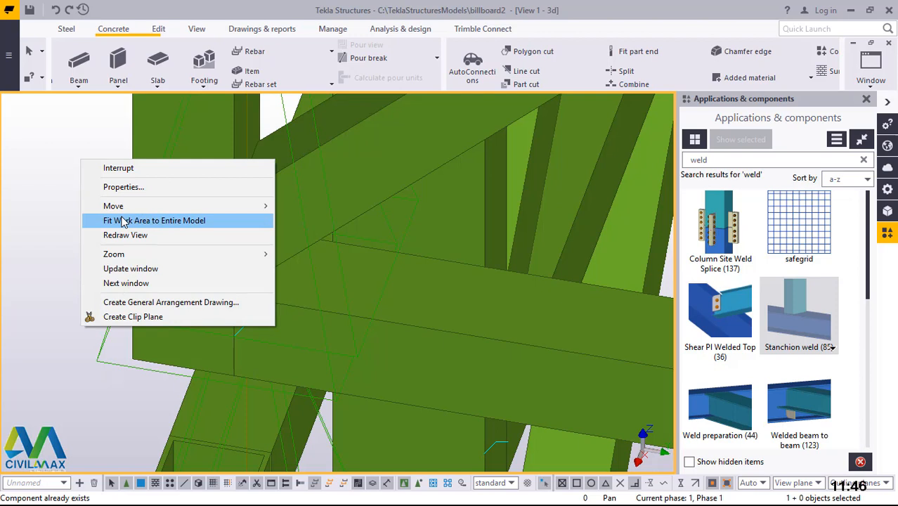
{"action": "left_click", "coordinate": [126, 234]}
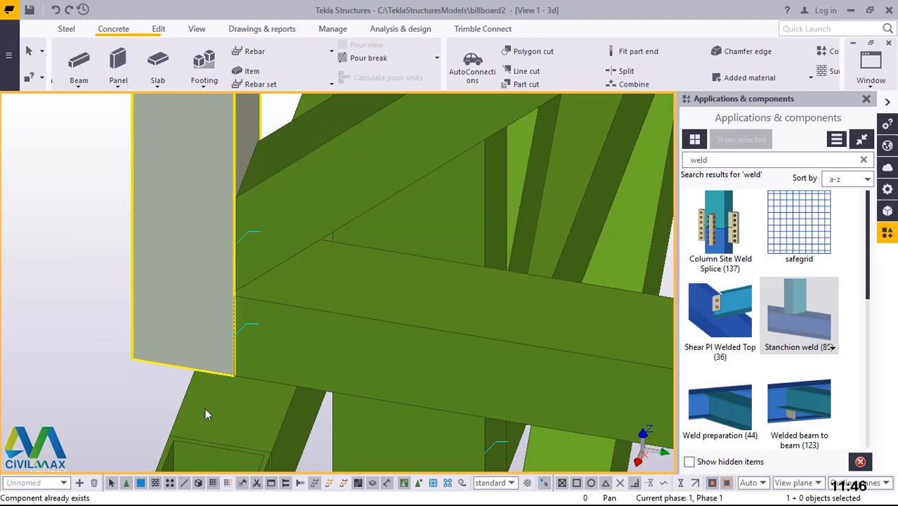
Select the upper frame's top rail at its outer end above the end post.
{"action": "scroll", "coordinate": [201, 411], "scroll_direction": "down", "scroll_amount": 5}
{"action": "scroll", "coordinate": [199, 424], "scroll_direction": "down", "scroll_amount": 6}
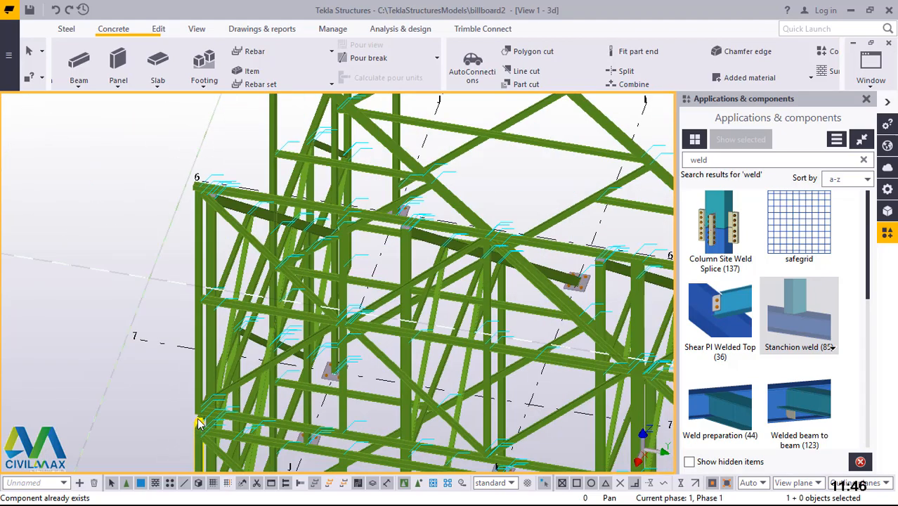
{"action": "scroll", "coordinate": [198, 239], "scroll_direction": "up", "scroll_amount": 1}
{"action": "scroll", "coordinate": [199, 238], "scroll_direction": "up", "scroll_amount": 6}
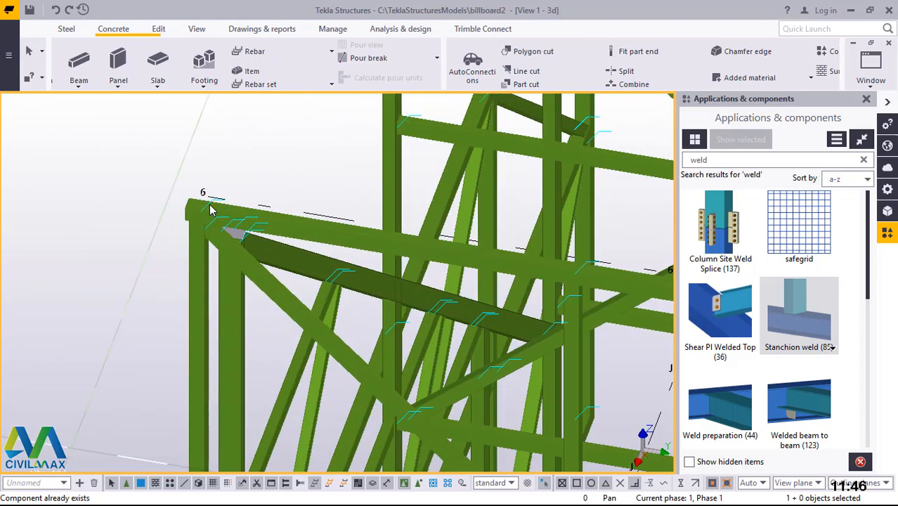
{"action": "left_click", "coordinate": [197, 221]}
{"action": "scroll", "coordinate": [140, 212], "scroll_direction": "up", "scroll_amount": 2}
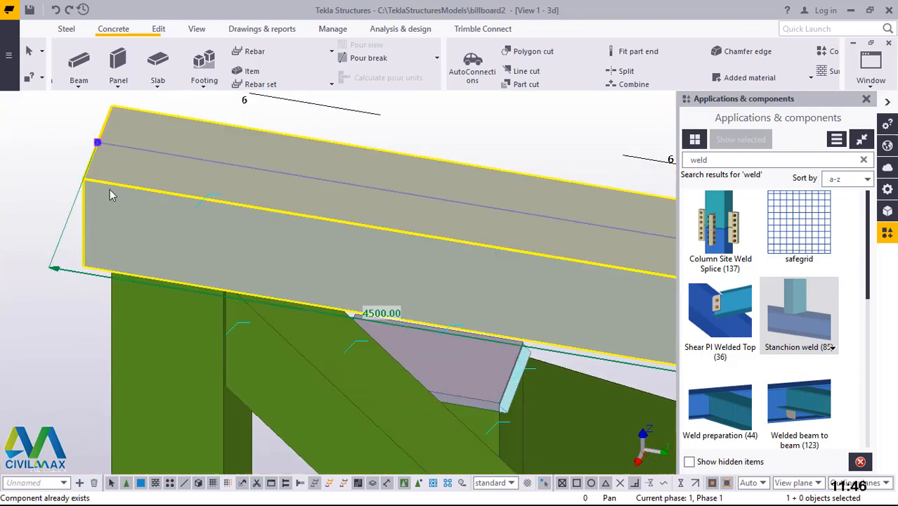
Pull the top beam's column-side end back to a length of 4430 mm and extend the corner column's top to 3000 mm.
{"action": "left_click_drag", "start_coordinate": [129, 145], "coordinate": [173, 225]}
{"action": "left_click_drag", "start_coordinate": [172, 332], "coordinate": [172, 331]}
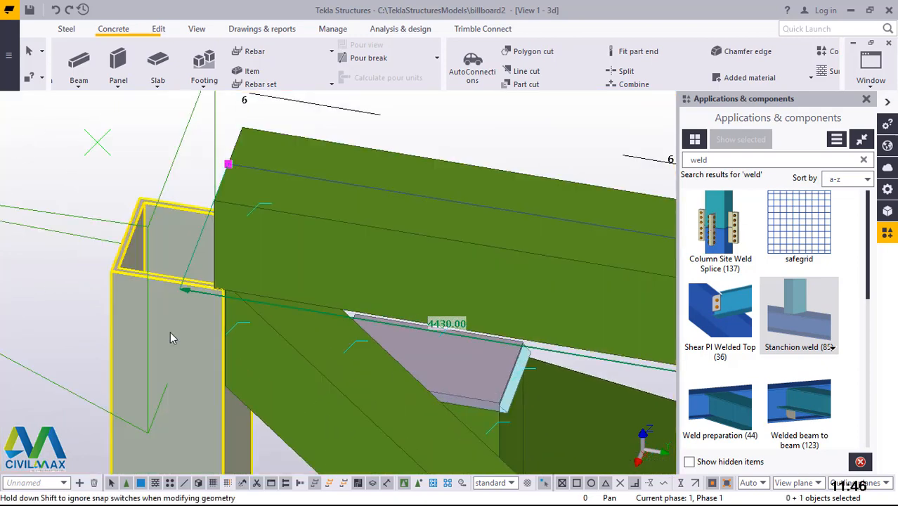
{"action": "left_click", "coordinate": [171, 332]}
{"action": "scroll", "coordinate": [202, 210], "scroll_direction": "down", "scroll_amount": 3}
{"action": "left_click", "coordinate": [74, 205]}
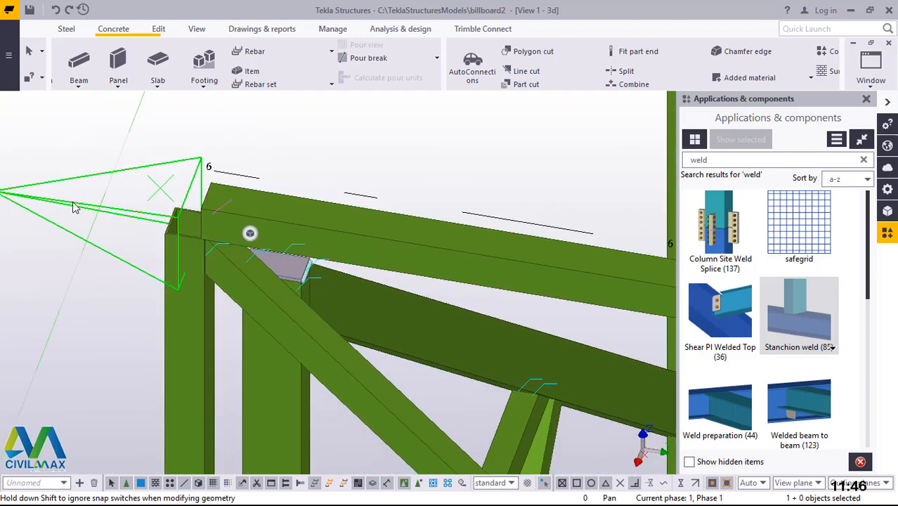
{"action": "left_click", "coordinate": [175, 259]}
{"action": "scroll", "coordinate": [176, 253], "scroll_direction": "up", "scroll_amount": 2}
{"action": "left_click", "coordinate": [185, 233]}
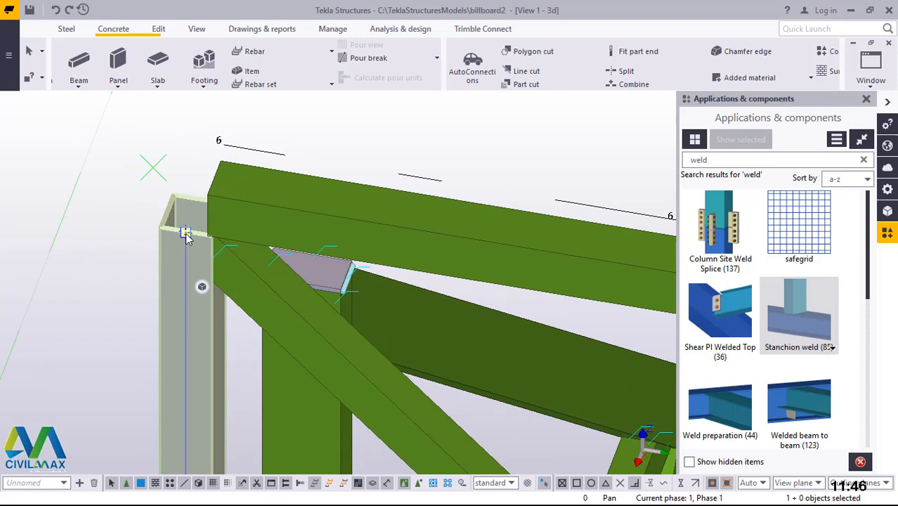
{"action": "left_click_drag", "start_coordinate": [184, 234], "coordinate": [186, 179]}
{"action": "scroll", "coordinate": [186, 179], "scroll_direction": "up", "scroll_amount": 3}
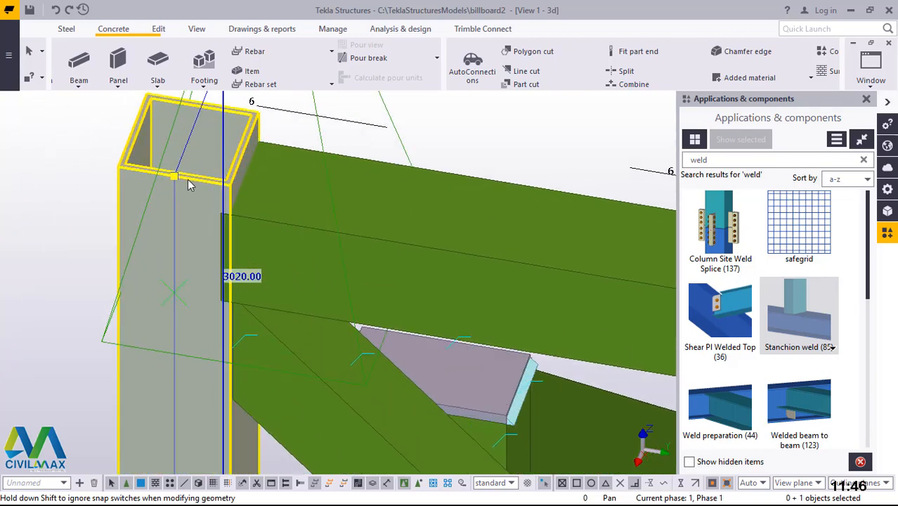
{"action": "left_click_drag", "start_coordinate": [172, 185], "coordinate": [174, 212]}
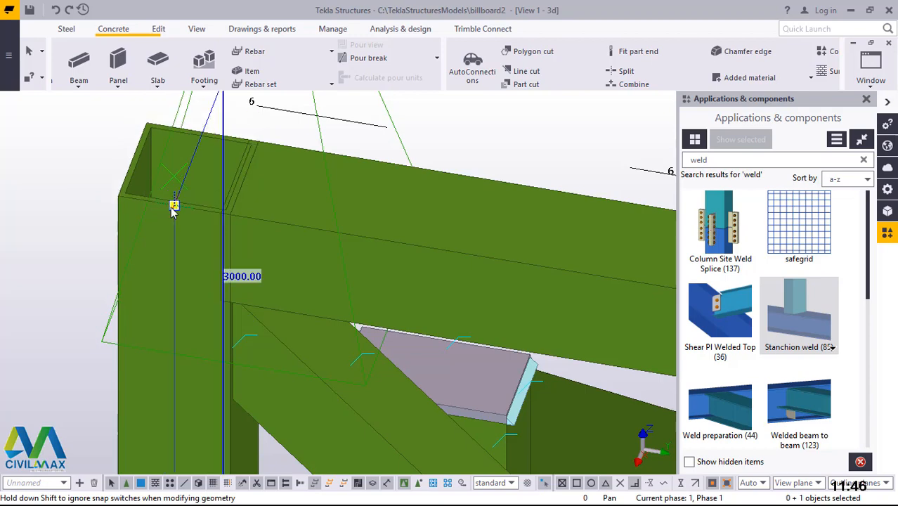
Apply the Stanchion weld (85) connection with the corner column as main part and the top beam as secondary part.
{"action": "left_click", "coordinate": [252, 215]}
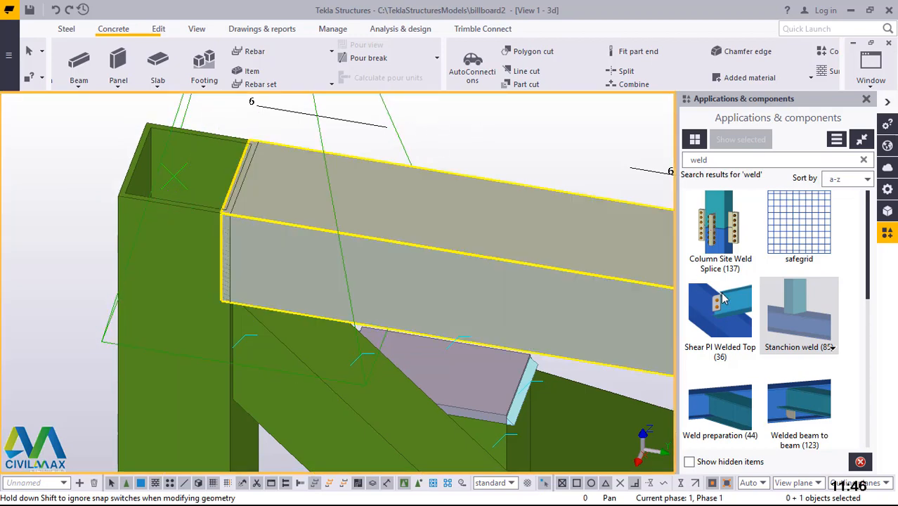
{"action": "left_click", "coordinate": [810, 315]}
{"action": "left_click", "coordinate": [222, 265]}
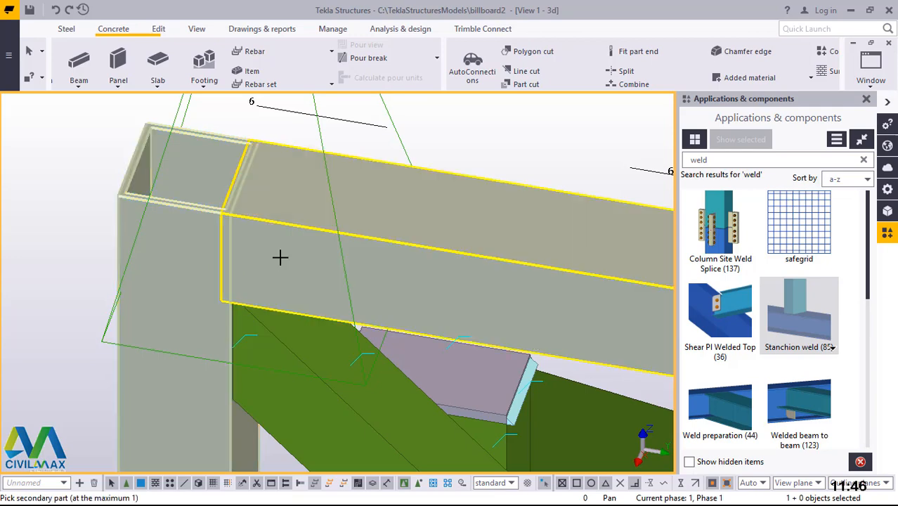
{"action": "left_click", "coordinate": [279, 257]}
Try to apply the same Stanchion weld between the corner column and the diagonal brace, and redraw the view.
{"action": "left_click", "coordinate": [261, 343]}
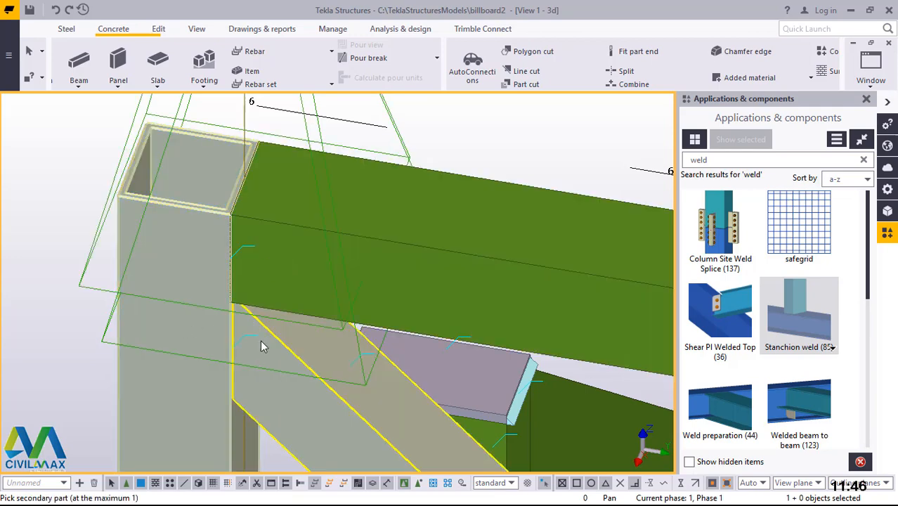
{"action": "left_click", "coordinate": [261, 343]}
{"action": "right_click", "coordinate": [45, 163]}
{"action": "left_click", "coordinate": [67, 172]}
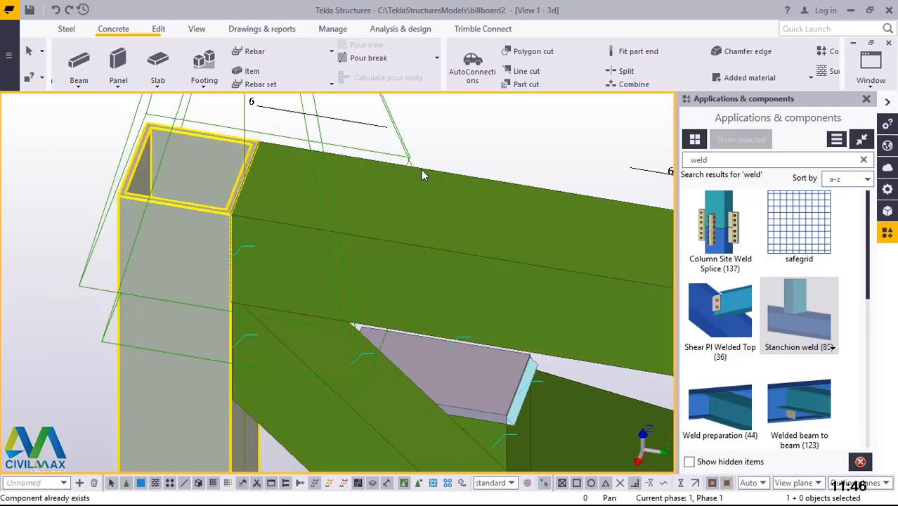
{"action": "scroll", "coordinate": [18, 236], "scroll_direction": "down", "scroll_amount": 3}
{"action": "right_click", "coordinate": [217, 138]}
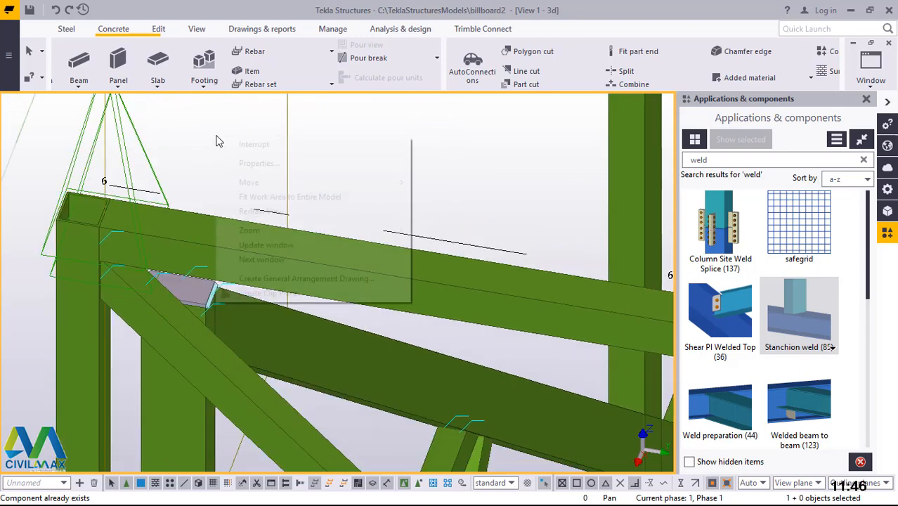
{"action": "left_click", "coordinate": [279, 212]}
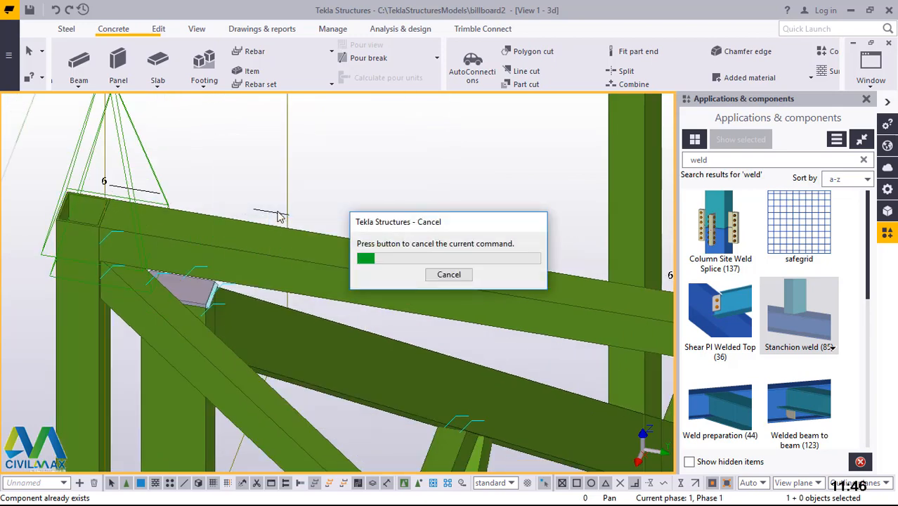
Examine the outer panel's welded assembly for included members, and look over the whole billboard frame from several angles.
{"action": "scroll", "coordinate": [227, 240], "scroll_direction": "down", "scroll_amount": 6}
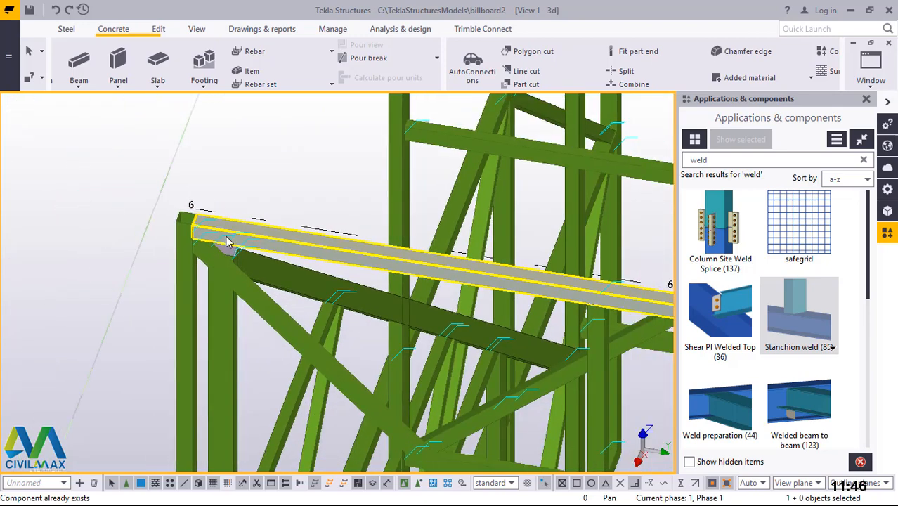
{"action": "middle_click_drag", "start_coordinate": [227, 293], "coordinate": [195, 310], "text": "ctrl"}
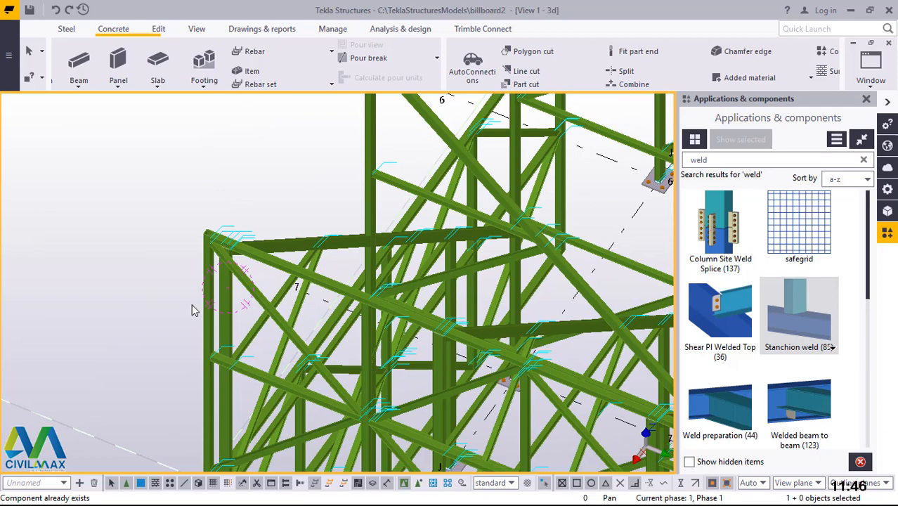
{"action": "left_click", "coordinate": [234, 268]}
{"action": "scroll", "coordinate": [239, 295], "scroll_direction": "up", "scroll_amount": 2}
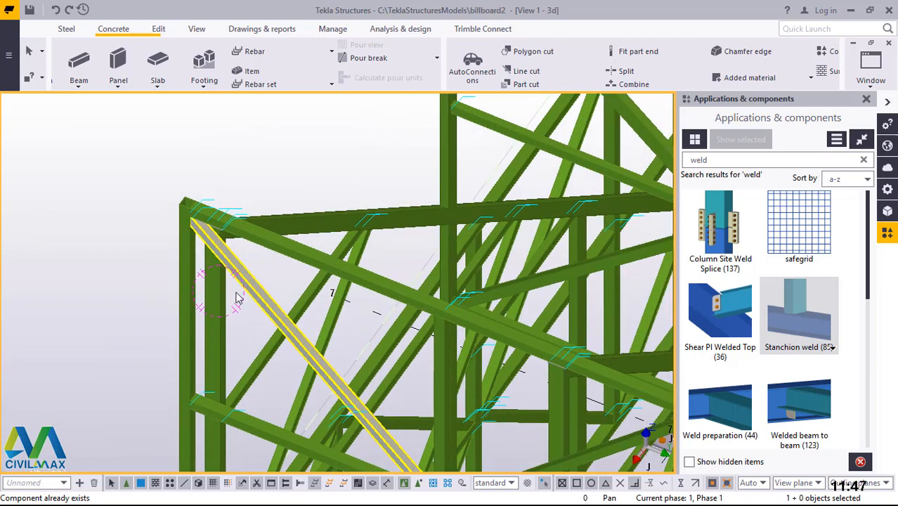
{"action": "left_click", "coordinate": [215, 303]}
{"action": "left_click", "coordinate": [187, 308], "text": "alt"}
{"action": "scroll", "coordinate": [198, 188], "scroll_direction": "down", "scroll_amount": 5}
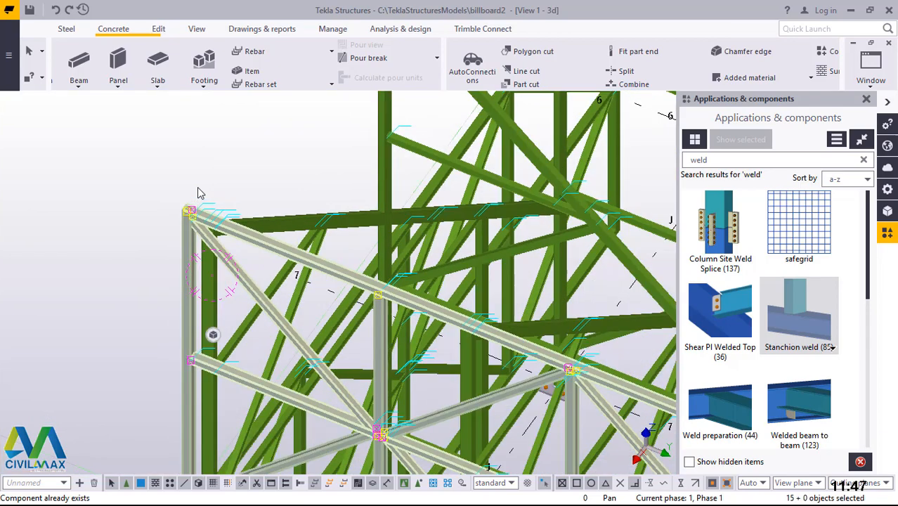
{"action": "scroll", "coordinate": [368, 366], "scroll_direction": "up", "scroll_amount": 5}
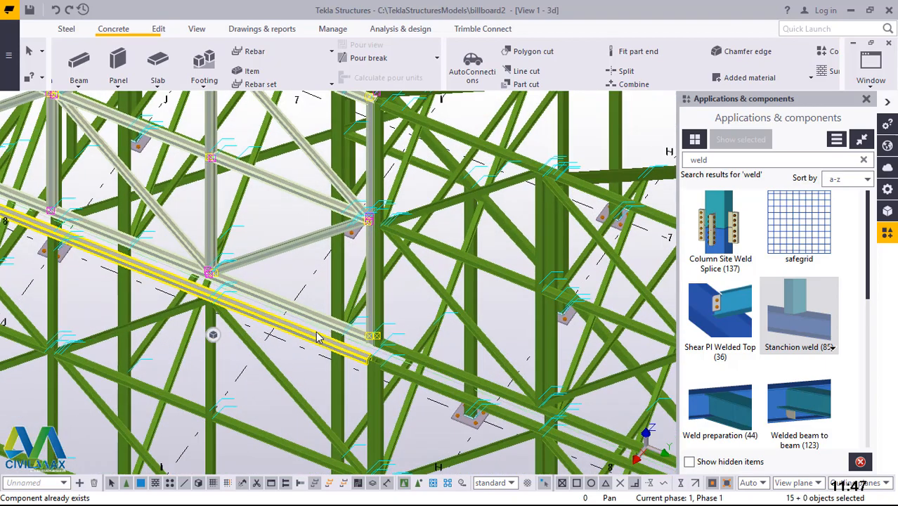
{"action": "scroll", "coordinate": [467, 354], "scroll_direction": "down", "scroll_amount": 3}
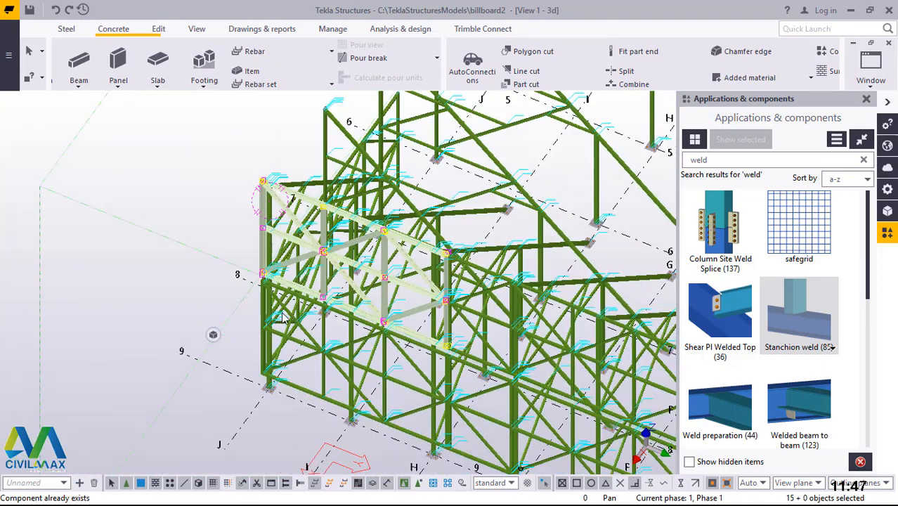
{"action": "middle_click_drag", "start_coordinate": [291, 316], "coordinate": [337, 317]}
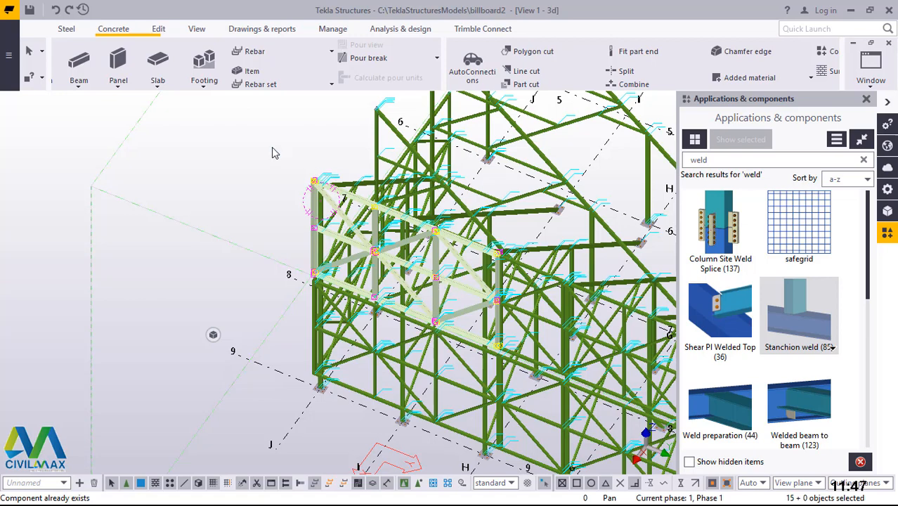
{"action": "scroll", "coordinate": [320, 203], "scroll_direction": "up", "scroll_amount": 3}
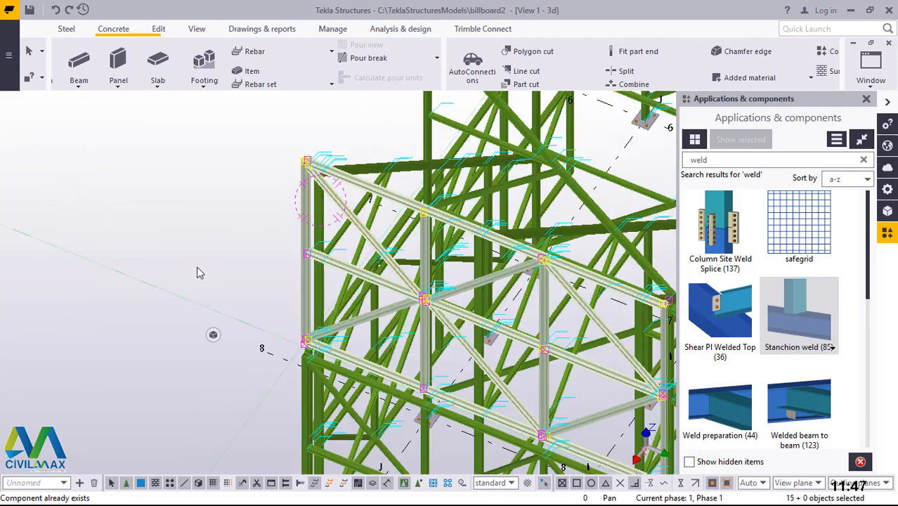
{"action": "scroll", "coordinate": [197, 270], "scroll_direction": "down", "scroll_amount": 3}
{"action": "left_click", "coordinate": [266, 295]}
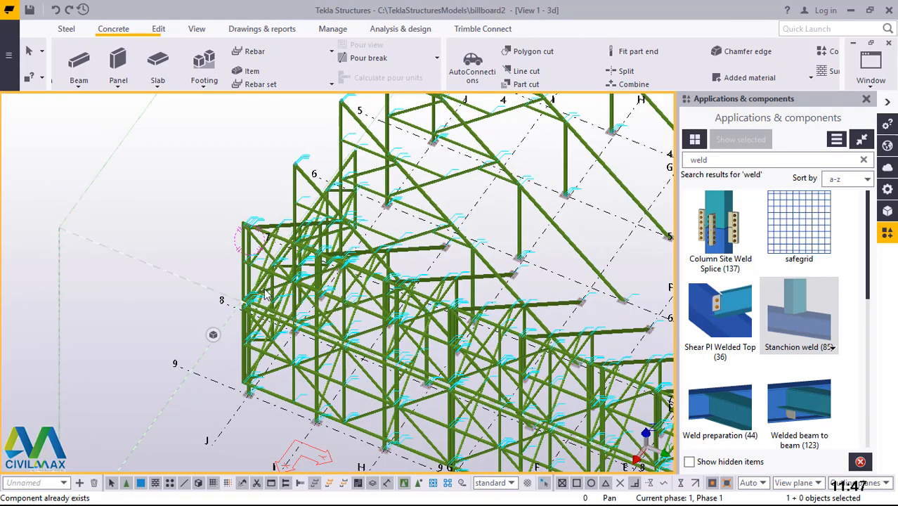
{"action": "scroll", "coordinate": [266, 296], "scroll_direction": "up", "scroll_amount": 1}
{"action": "scroll", "coordinate": [219, 280], "scroll_direction": "down", "scroll_amount": 4}
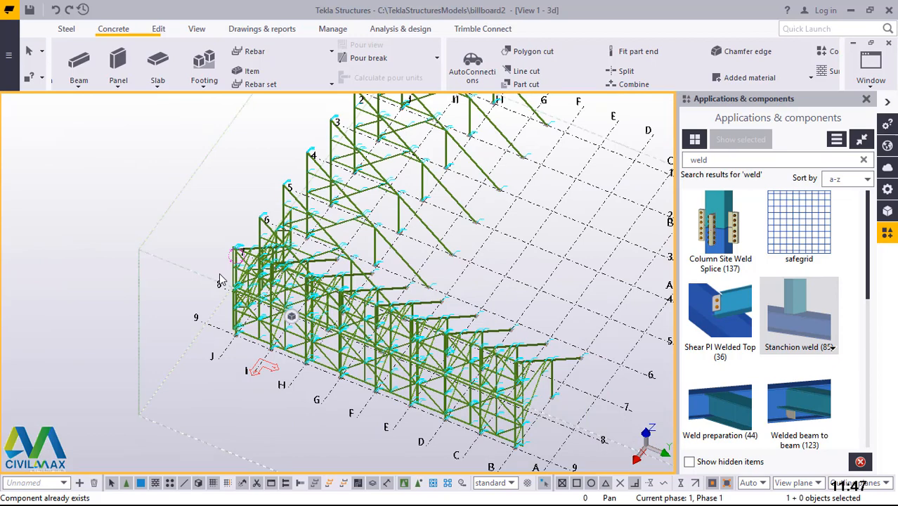
{"action": "scroll", "coordinate": [220, 280], "scroll_direction": "down", "scroll_amount": 2}
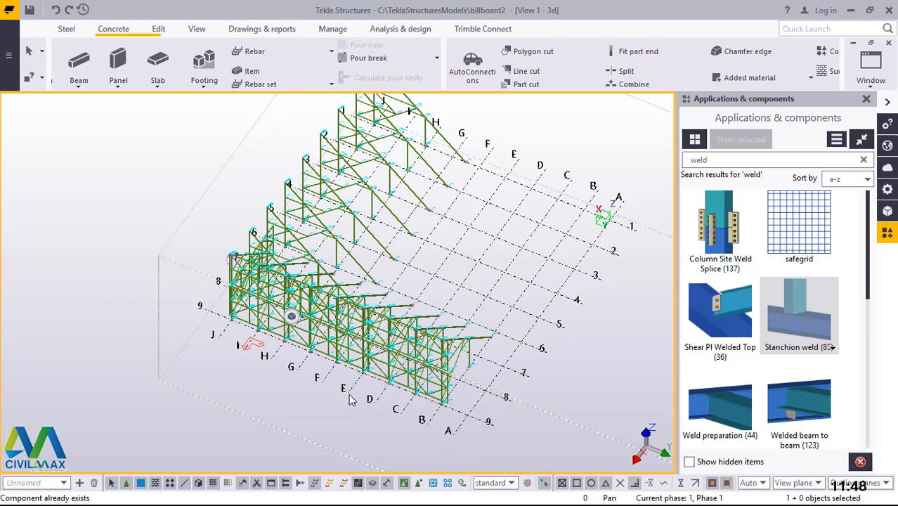
{"action": "key", "text": "ctrl+p"}
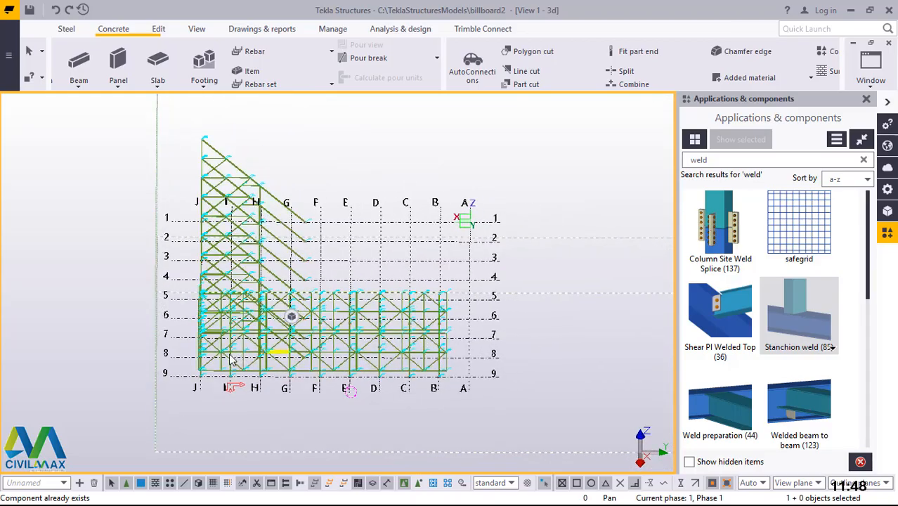
{"action": "scroll", "coordinate": [230, 360], "scroll_direction": "up", "scroll_amount": 2}
{"action": "middle_click_drag", "start_coordinate": [172, 345], "coordinate": [243, 343], "text": "ctrl"}
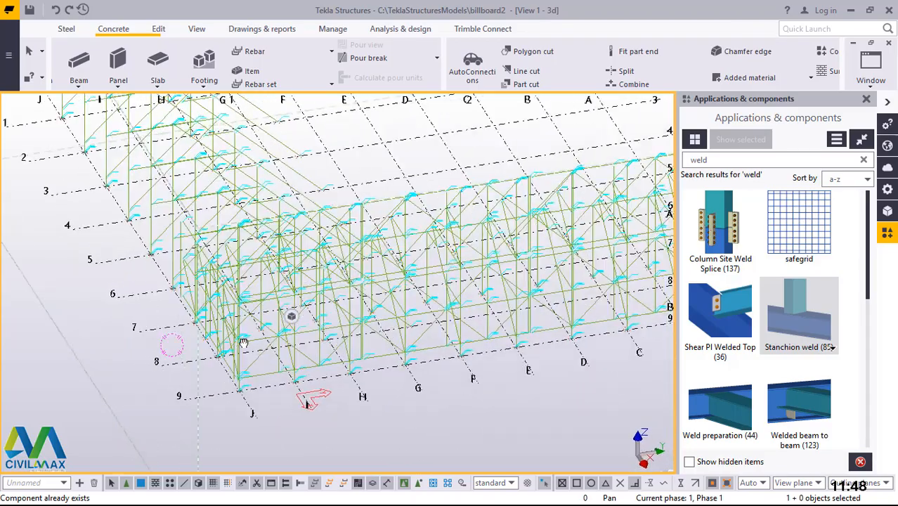
{"action": "scroll", "coordinate": [243, 342], "scroll_direction": "up", "scroll_amount": 5}
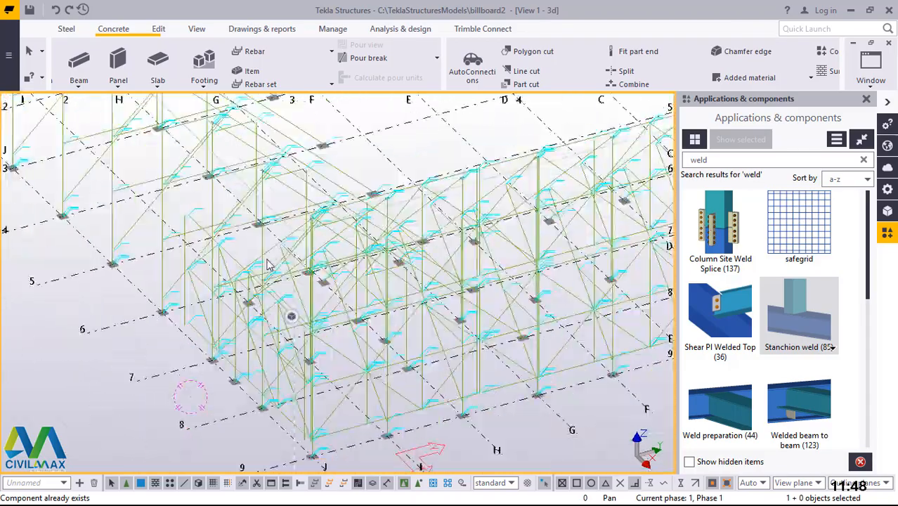
Copy the welded end panel assembly along grid line J linearly once, with dX 0, dY 0 and dZ 3200 mm.
{"action": "left_click", "coordinate": [191, 331]}
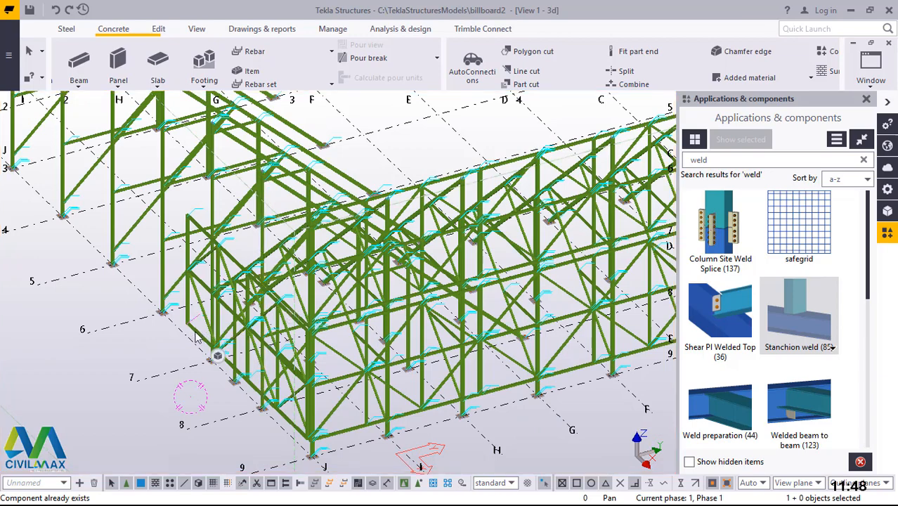
{"action": "left_click", "coordinate": [200, 340]}
{"action": "scroll", "coordinate": [433, 267], "scroll_direction": "down", "scroll_amount": 1}
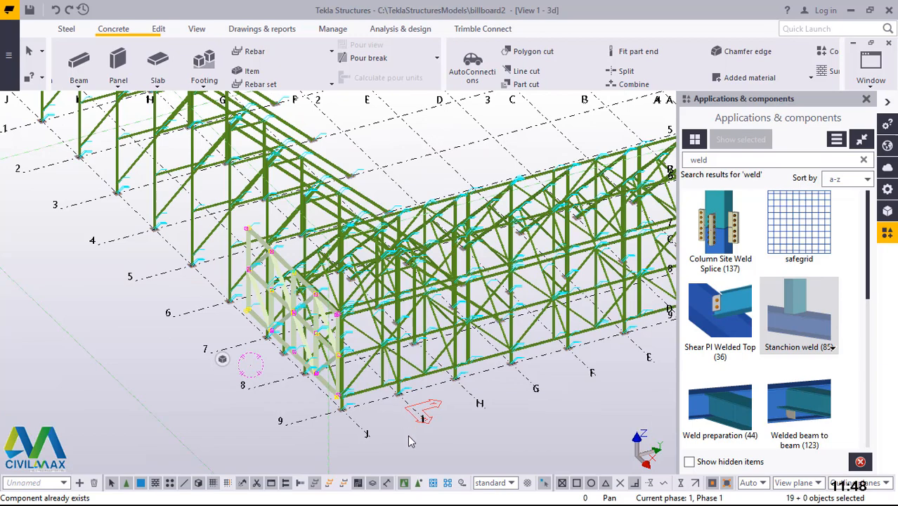
{"action": "scroll", "coordinate": [412, 441], "scroll_direction": "up", "scroll_amount": 1}
{"action": "scroll", "coordinate": [387, 430], "scroll_direction": "up", "scroll_amount": 1}
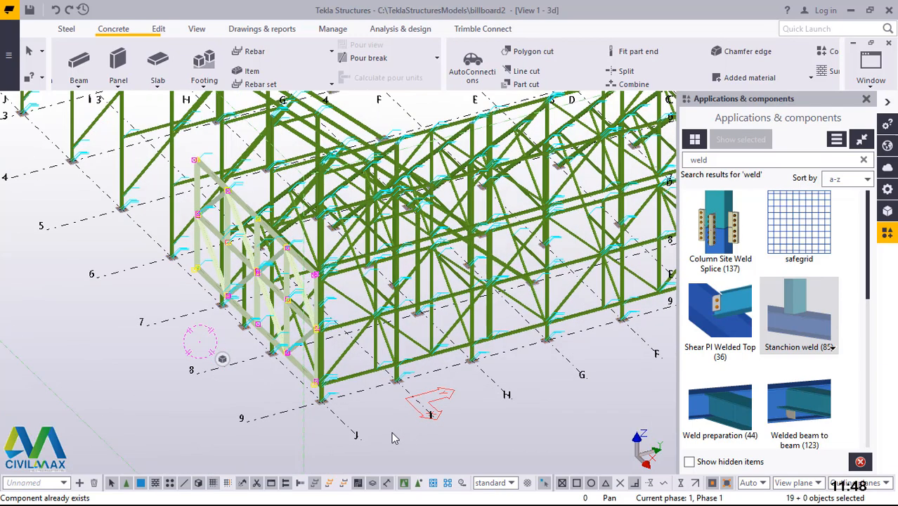
{"action": "right_click", "coordinate": [386, 429]}
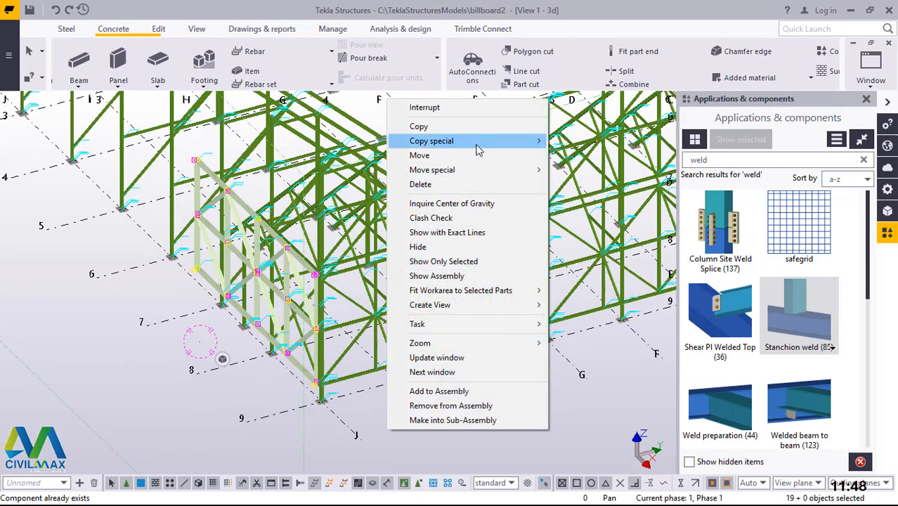
{"action": "mouse_move", "coordinate": [478, 146]}
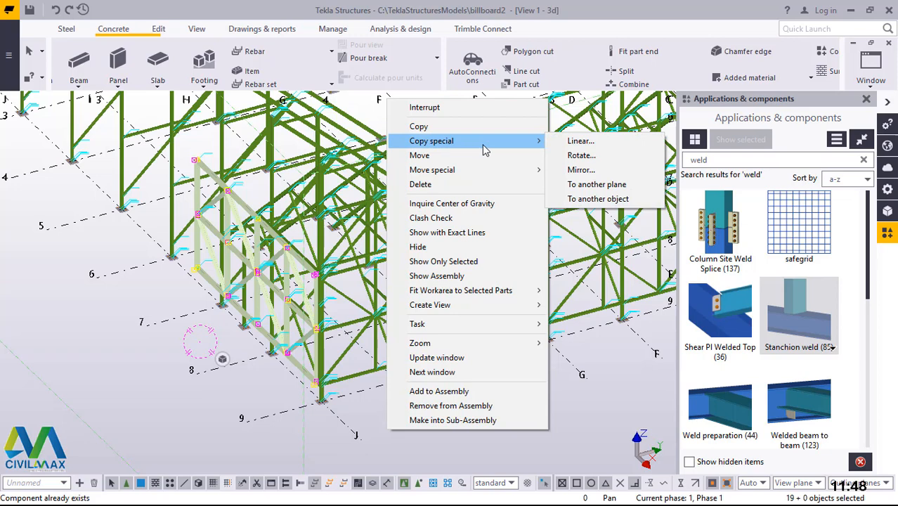
{"action": "left_click", "coordinate": [614, 144]}
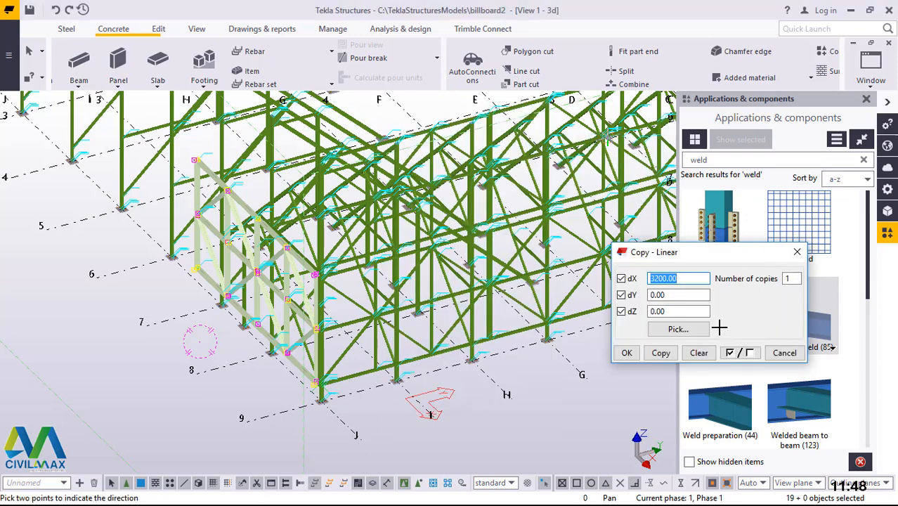
{"action": "type", "text": "0"}
{"action": "double_click", "coordinate": [673, 311]}
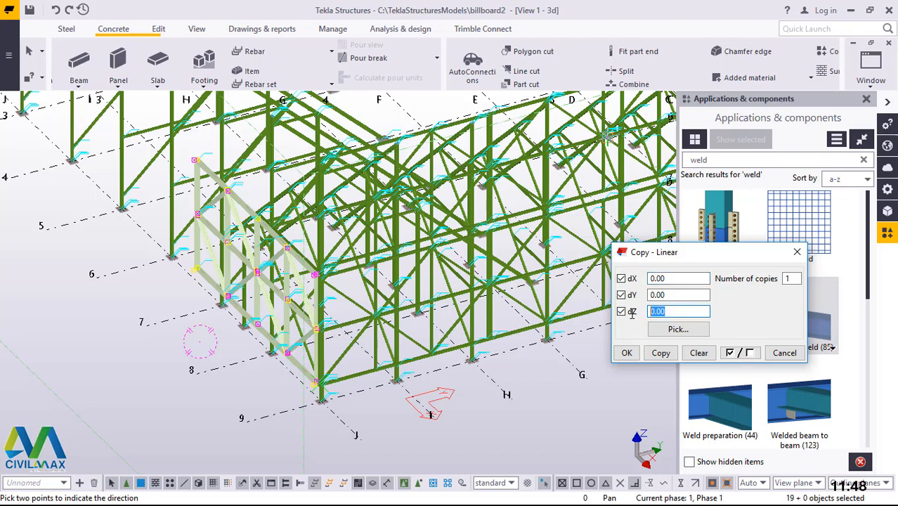
{"action": "type", "text": "32"}
{"action": "left_click", "coordinate": [660, 353]}
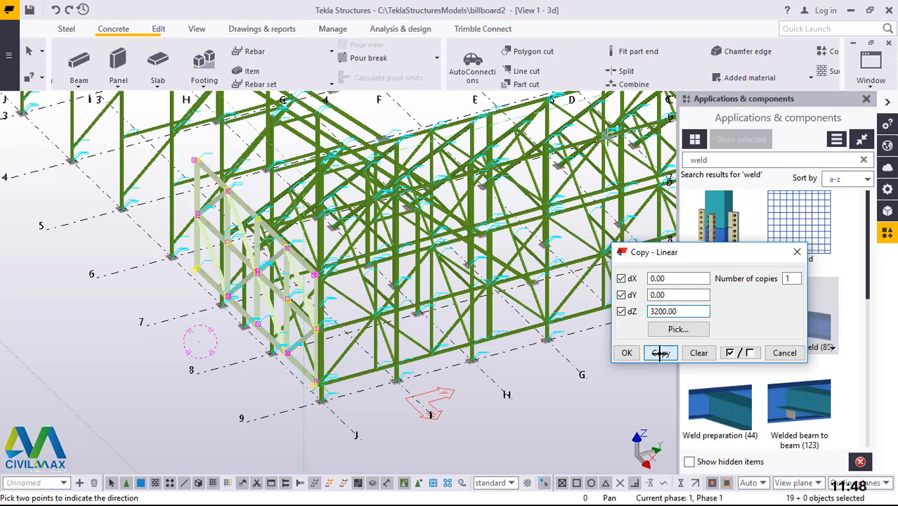
{"action": "left_click", "coordinate": [660, 353]}
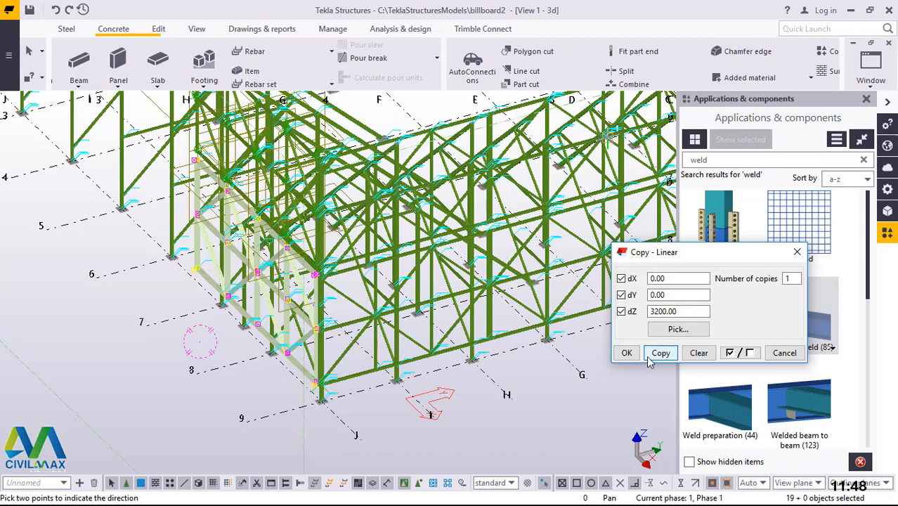
{"action": "left_click", "coordinate": [626, 353]}
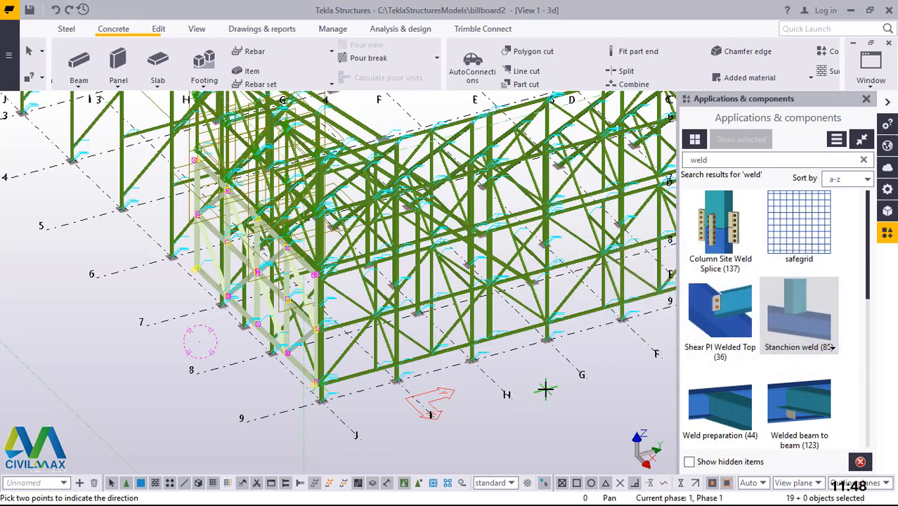
End the running linear copy command and redraw the 3D view.
{"action": "right_click", "coordinate": [544, 388]}
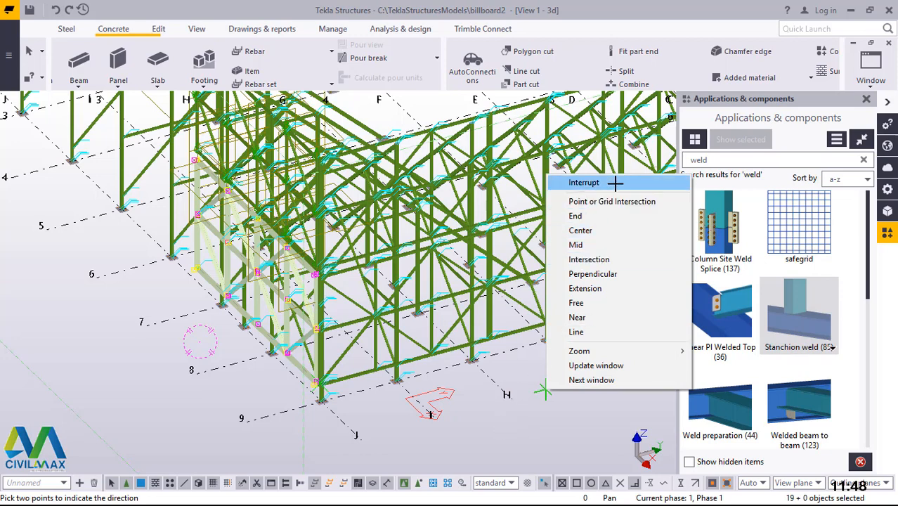
{"action": "left_click", "coordinate": [572, 182]}
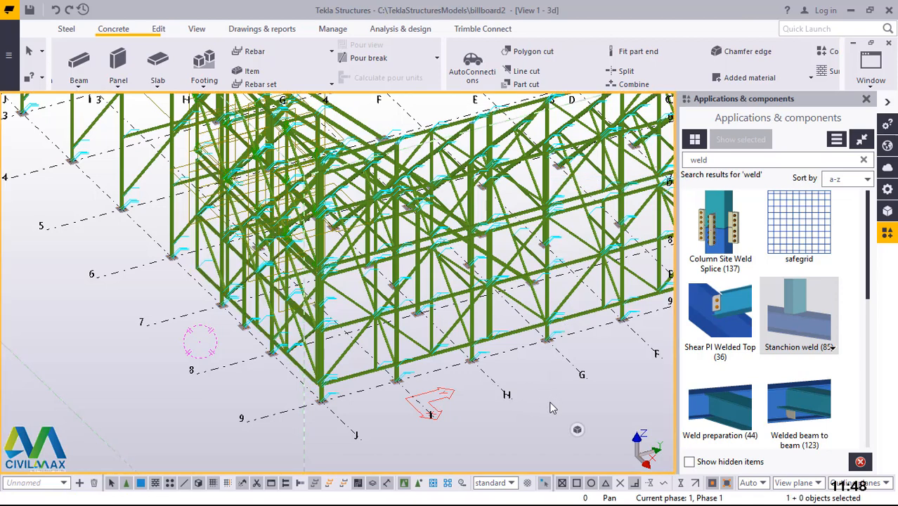
{"action": "right_click", "coordinate": [551, 407]}
{"action": "left_click", "coordinate": [605, 313]}
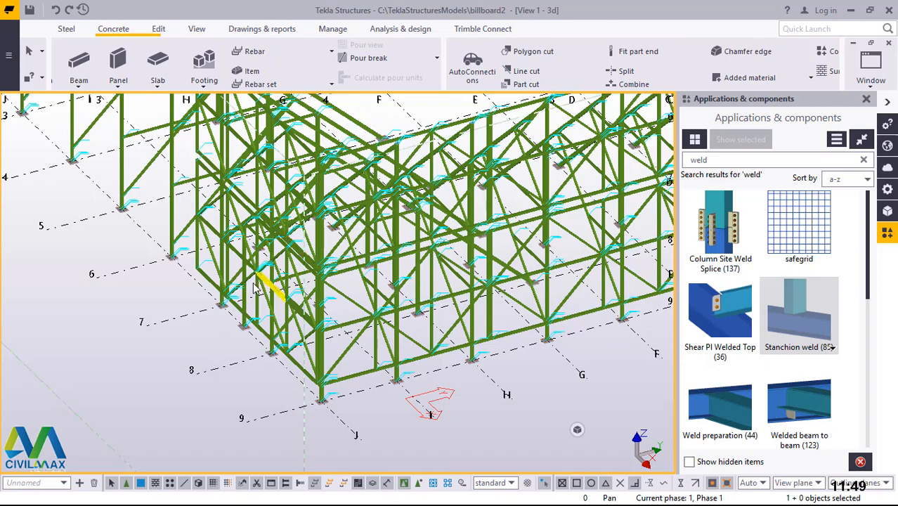
Start copying the welded end panel assembly along grid line J, with the copy origin on the top end of its corner column.
{"action": "scroll", "coordinate": [232, 303], "scroll_direction": "up", "scroll_amount": 3}
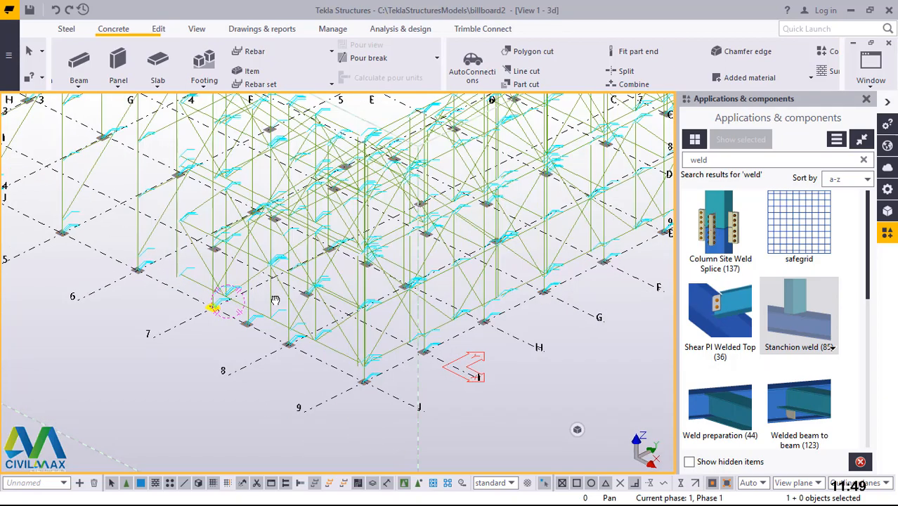
{"action": "scroll", "coordinate": [196, 299], "scroll_direction": "up", "scroll_amount": 2}
{"action": "scroll", "coordinate": [196, 298], "scroll_direction": "up", "scroll_amount": 1}
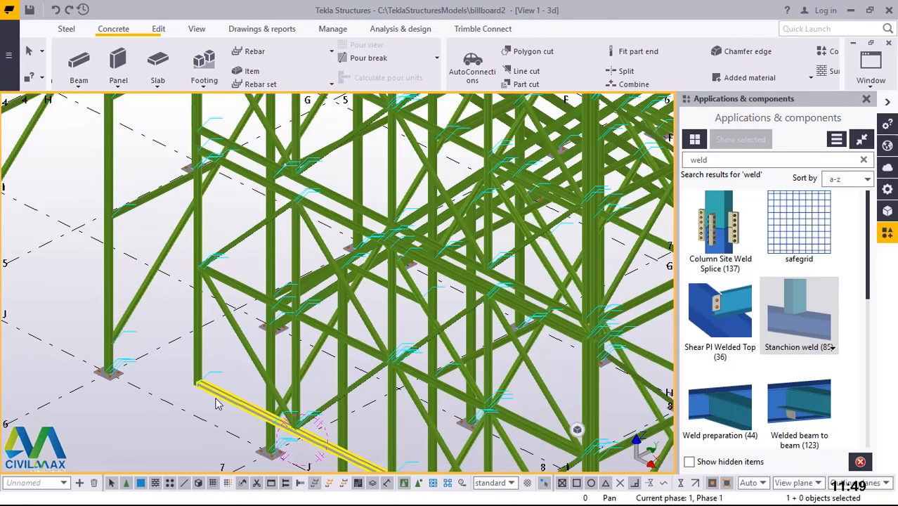
{"action": "left_click", "coordinate": [217, 396], "text": "alt"}
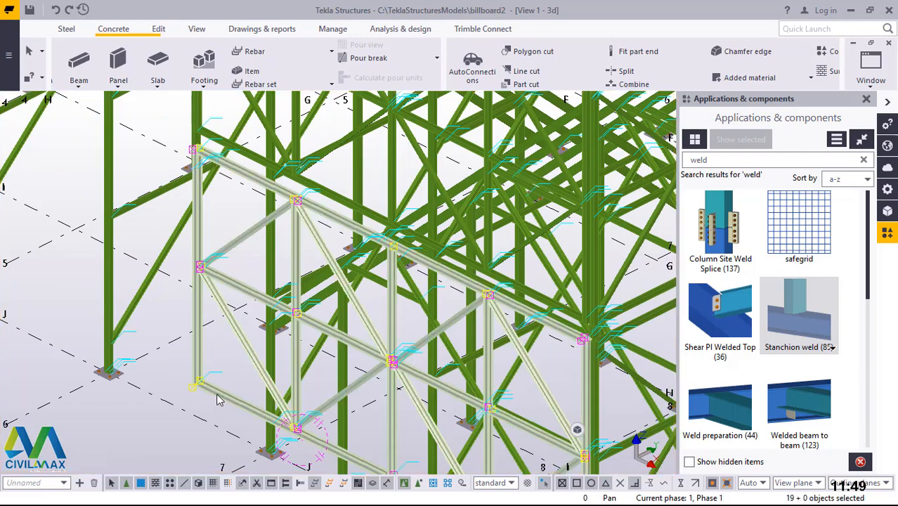
{"action": "scroll", "coordinate": [212, 373], "scroll_direction": "down", "scroll_amount": 1}
{"action": "right_click", "coordinate": [90, 312]}
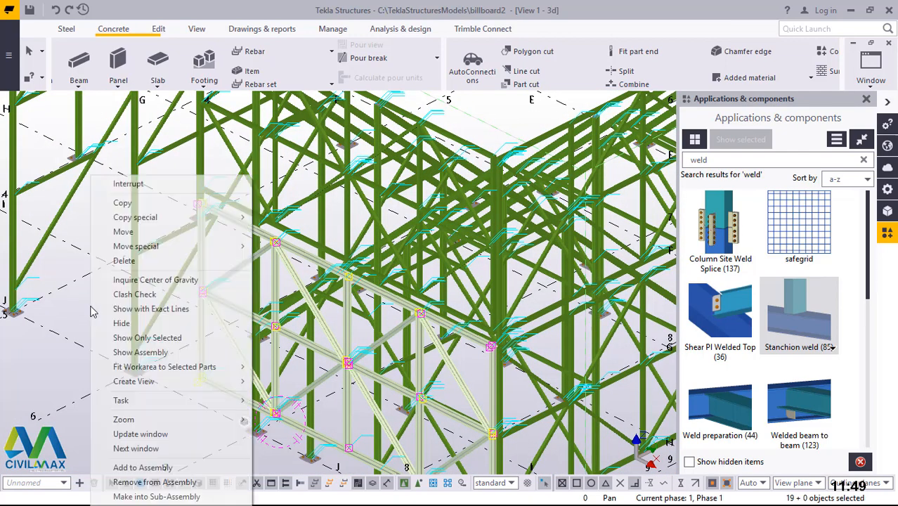
{"action": "left_click", "coordinate": [123, 204]}
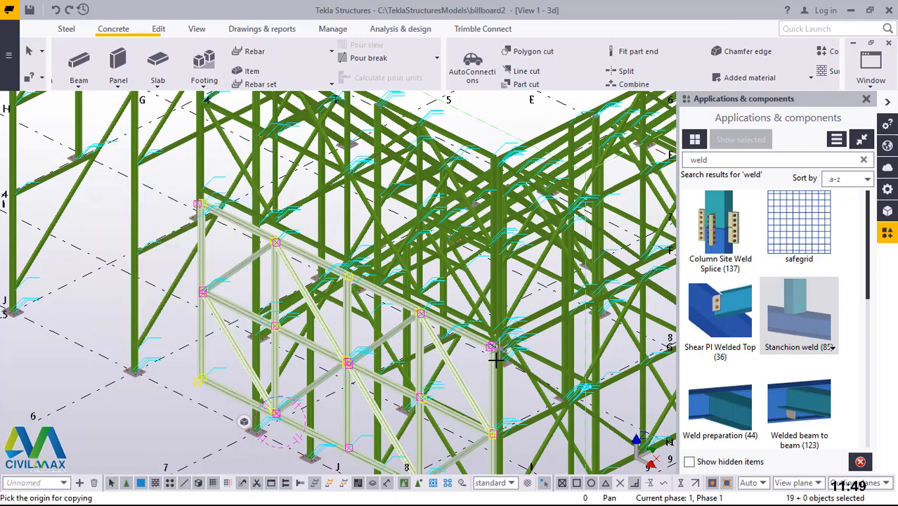
{"action": "scroll", "coordinate": [497, 351], "scroll_direction": "up", "scroll_amount": 6}
{"action": "scroll", "coordinate": [487, 314], "scroll_direction": "up", "scroll_amount": 8}
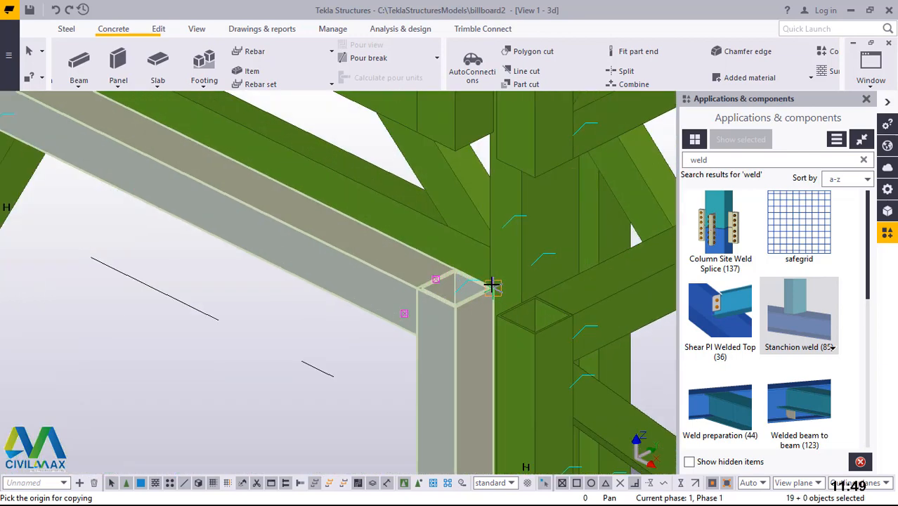
{"action": "scroll", "coordinate": [443, 316], "scroll_direction": "up", "scroll_amount": 6}
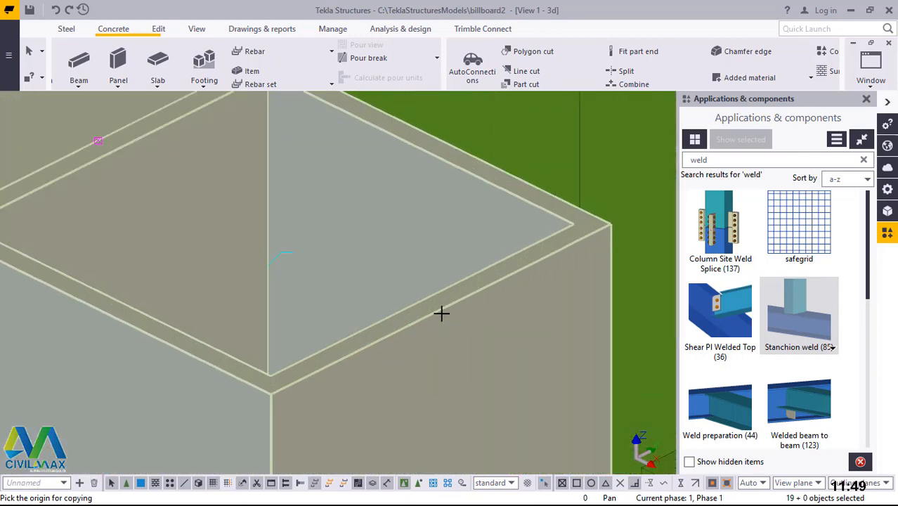
{"action": "left_click", "coordinate": [441, 314]}
Place the first copy of the panel assembly against the original's far column, 6060 mm from the origin along grid line J.
{"action": "scroll", "coordinate": [503, 362], "scroll_direction": "down", "scroll_amount": 12}
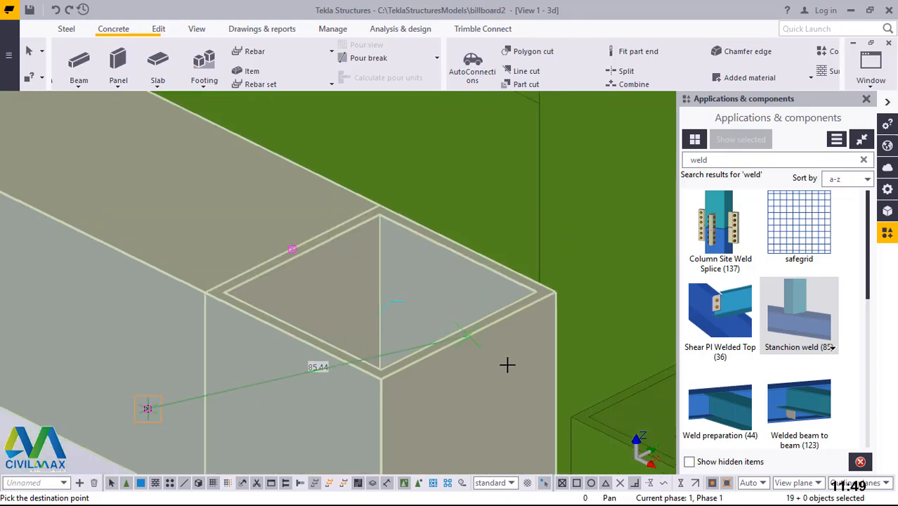
{"action": "scroll", "coordinate": [507, 366], "scroll_direction": "down", "scroll_amount": 5}
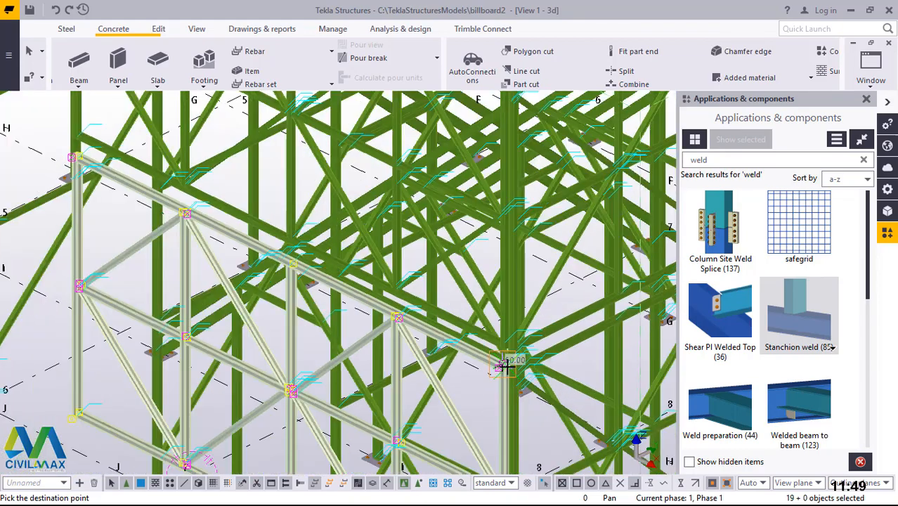
{"action": "scroll", "coordinate": [135, 190], "scroll_direction": "up", "scroll_amount": 5}
{"action": "scroll", "coordinate": [141, 190], "scroll_direction": "up", "scroll_amount": 10}
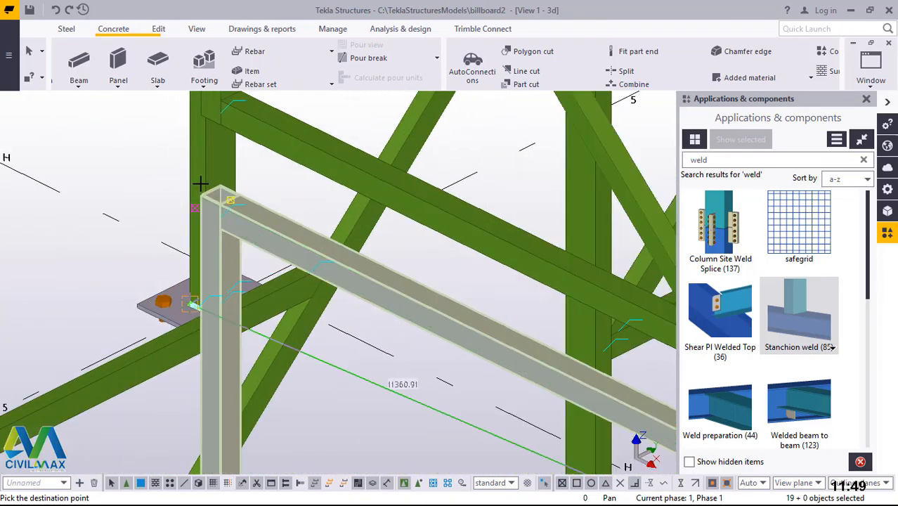
{"action": "scroll", "coordinate": [235, 212], "scroll_direction": "up", "scroll_amount": 8}
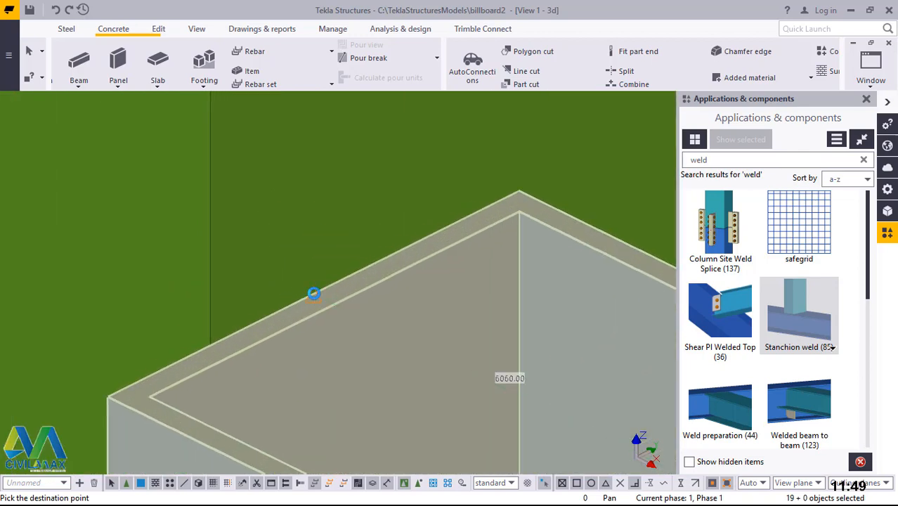
Place the second panel copy at the outer face of the first copy's end column, 12120 mm from the origin toward grid line 1.
{"action": "scroll", "coordinate": [375, 315], "scroll_direction": "down", "scroll_amount": 3}
{"action": "scroll", "coordinate": [398, 336], "scroll_direction": "down", "scroll_amount": 8}
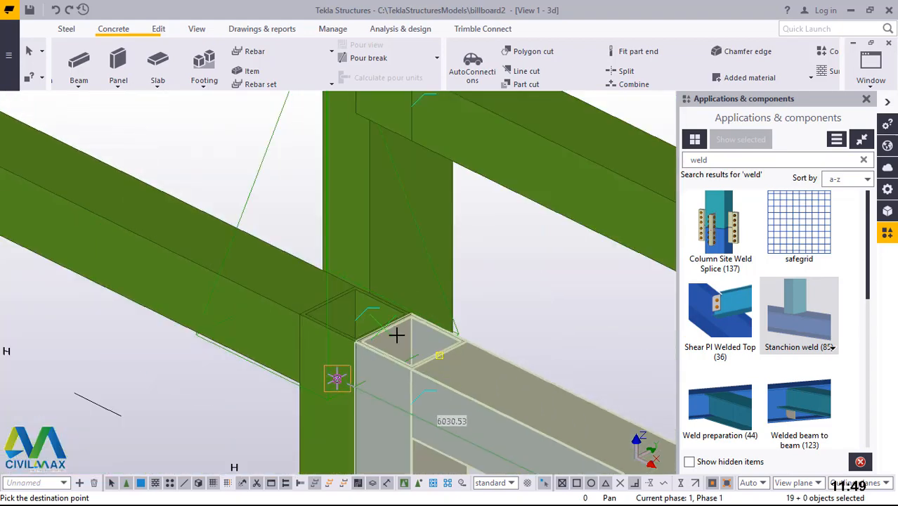
{"action": "scroll", "coordinate": [397, 336], "scroll_direction": "down", "scroll_amount": 8}
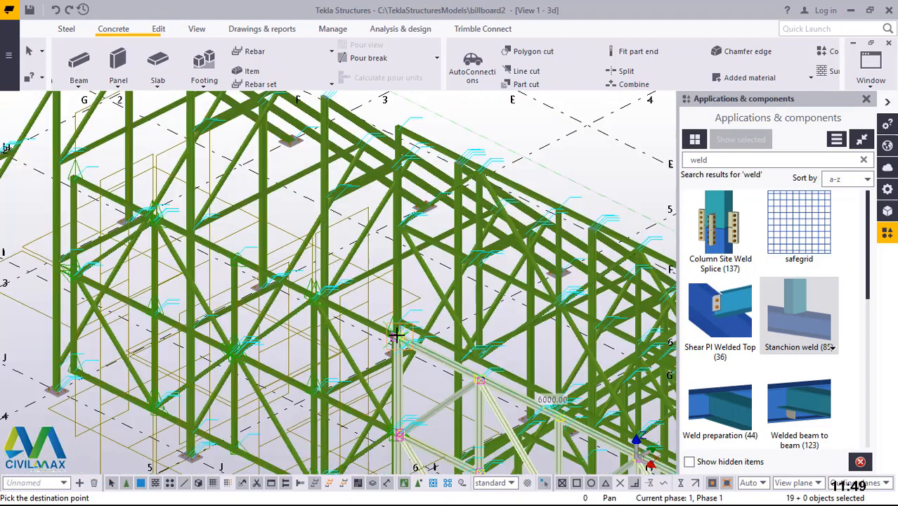
{"action": "scroll", "coordinate": [203, 227], "scroll_direction": "up", "scroll_amount": 8}
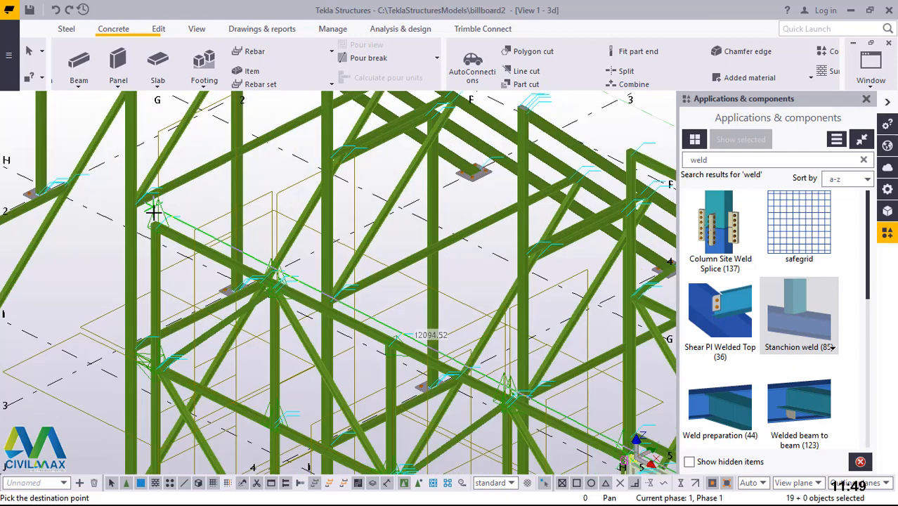
{"action": "scroll", "coordinate": [152, 212], "scroll_direction": "up", "scroll_amount": 6}
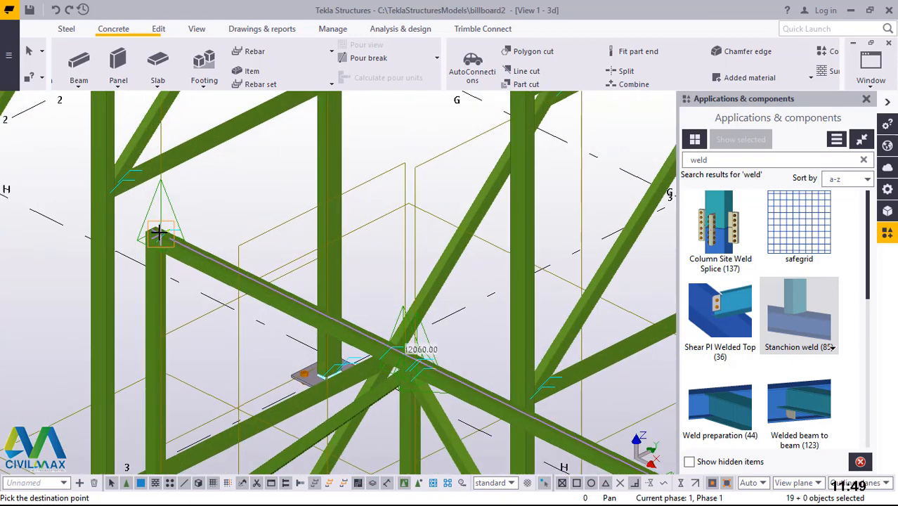
{"action": "scroll", "coordinate": [146, 213], "scroll_direction": "up", "scroll_amount": 8}
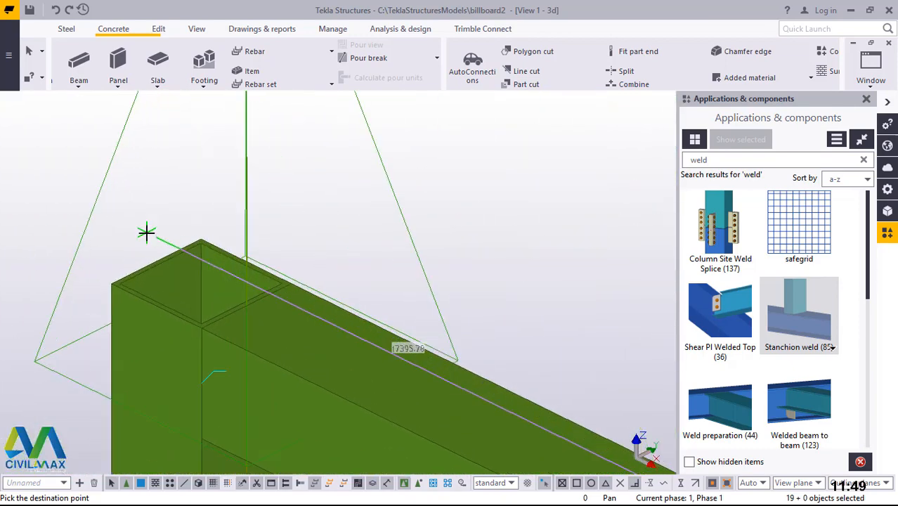
{"action": "scroll", "coordinate": [161, 262], "scroll_direction": "up", "scroll_amount": 5}
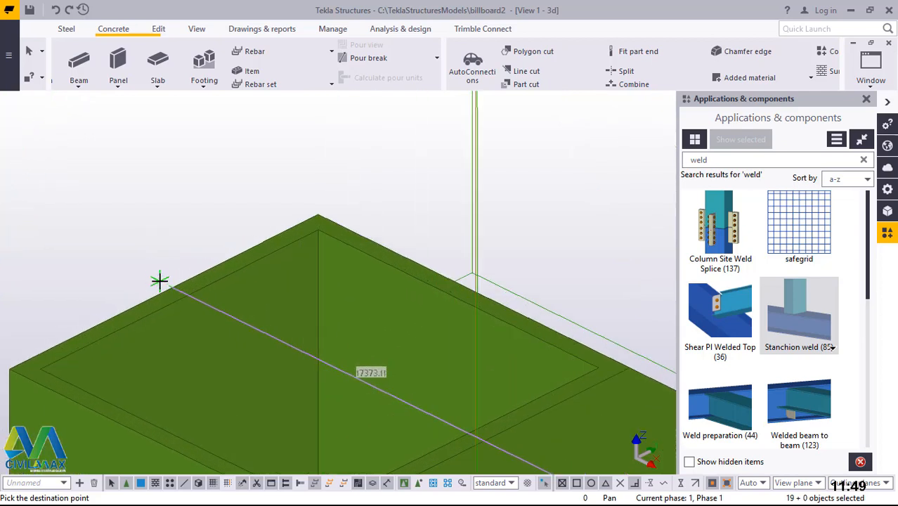
{"action": "scroll", "coordinate": [160, 283], "scroll_direction": "up", "scroll_amount": 5}
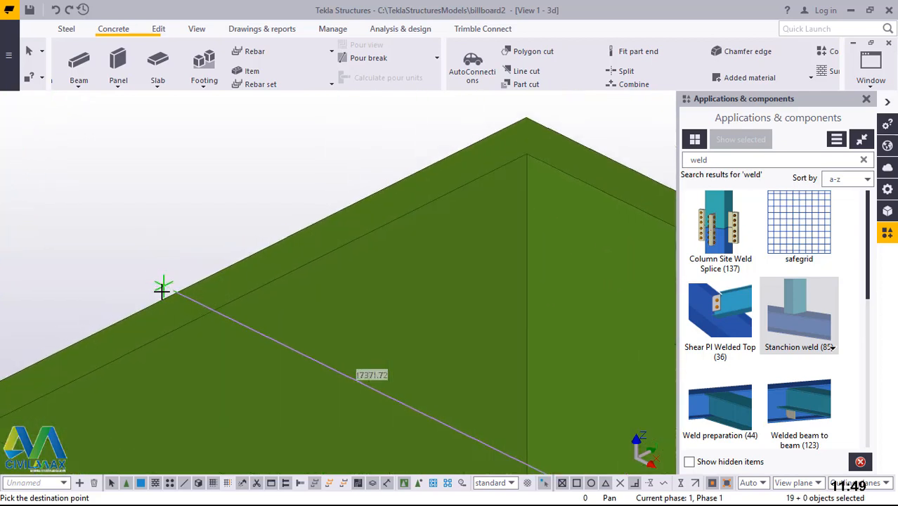
{"action": "left_click", "coordinate": [161, 299]}
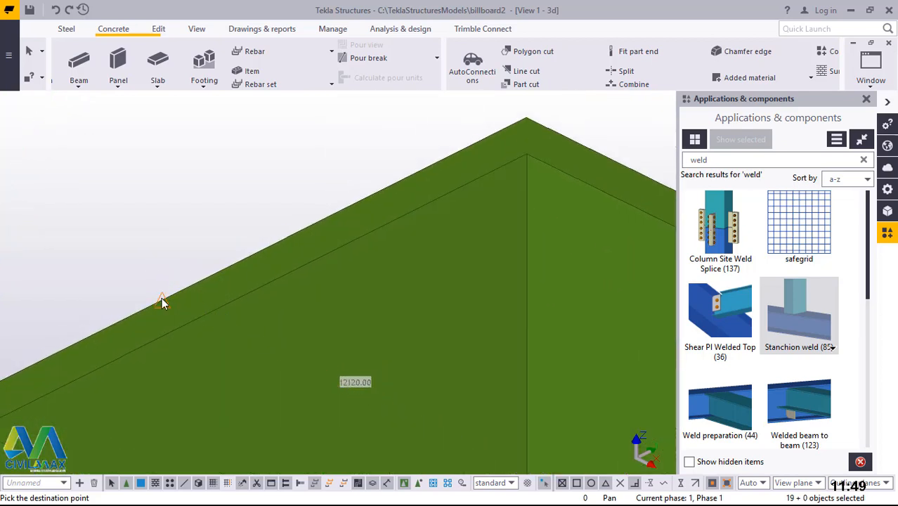
Place the third panel copy 18180 mm from the origin, expand the work area to include it, and end the copy command.
{"action": "scroll", "coordinate": [266, 274], "scroll_direction": "down", "scroll_amount": 4}
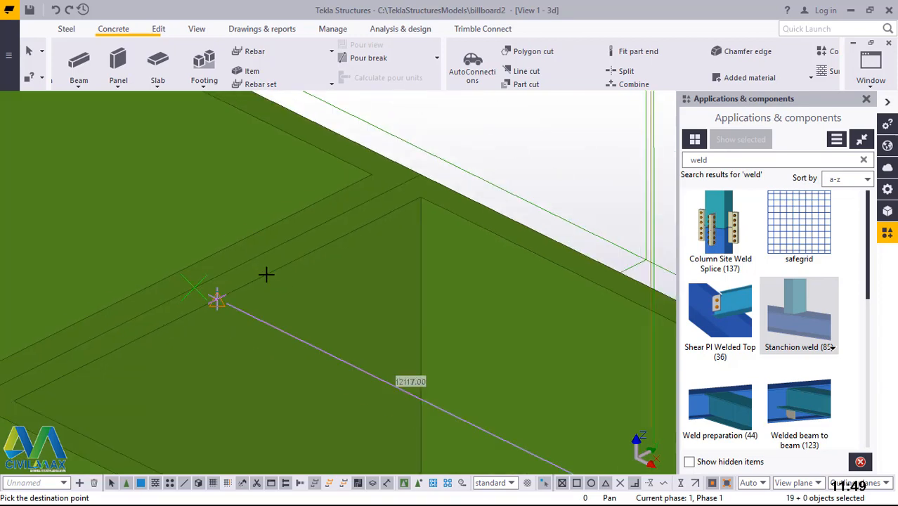
{"action": "scroll", "coordinate": [285, 282], "scroll_direction": "down", "scroll_amount": 6}
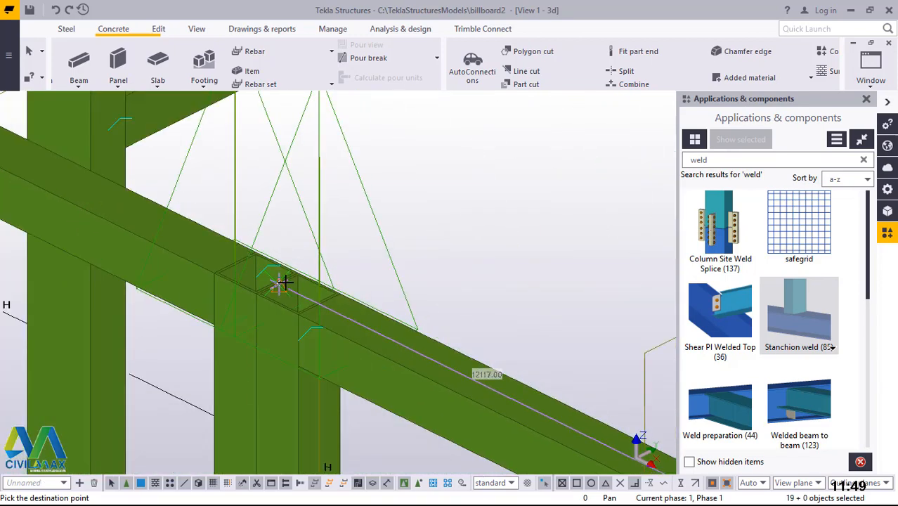
{"action": "scroll", "coordinate": [284, 282], "scroll_direction": "down", "scroll_amount": 8}
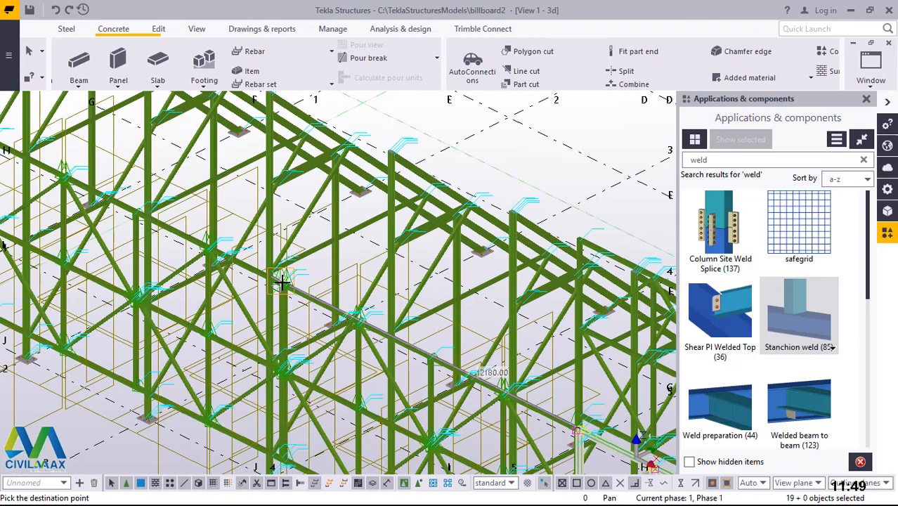
{"action": "scroll", "coordinate": [282, 281], "scroll_direction": "down", "scroll_amount": 1}
{"action": "scroll", "coordinate": [112, 200], "scroll_direction": "up", "scroll_amount": 6}
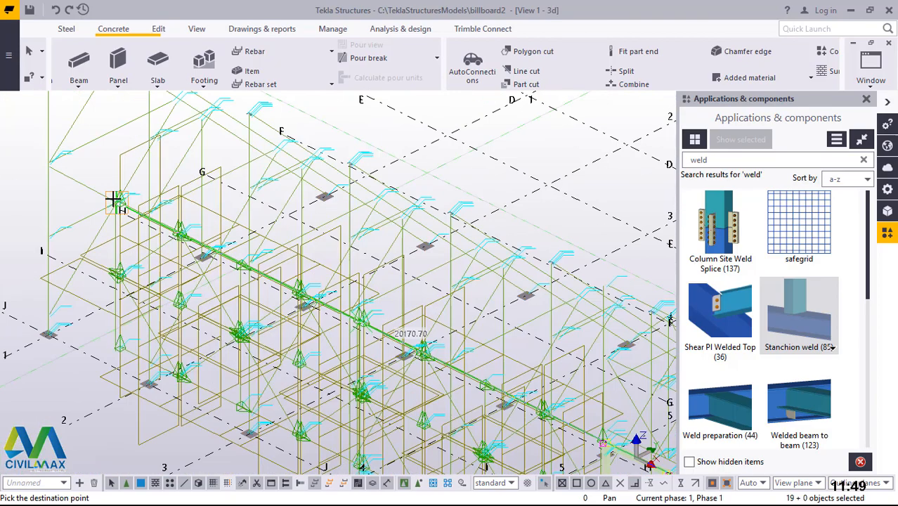
{"action": "scroll", "coordinate": [116, 204], "scroll_direction": "up", "scroll_amount": 8}
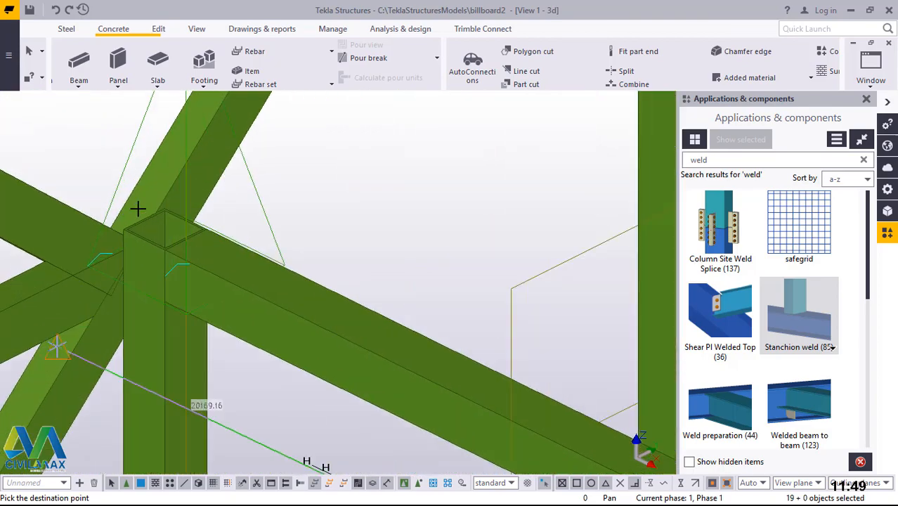
{"action": "scroll", "coordinate": [141, 216], "scroll_direction": "up", "scroll_amount": 8}
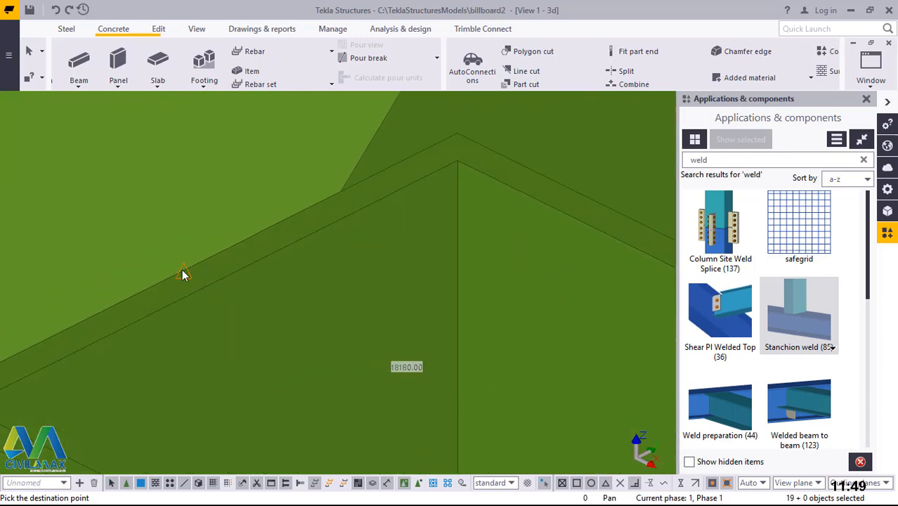
{"action": "left_click", "coordinate": [182, 270]}
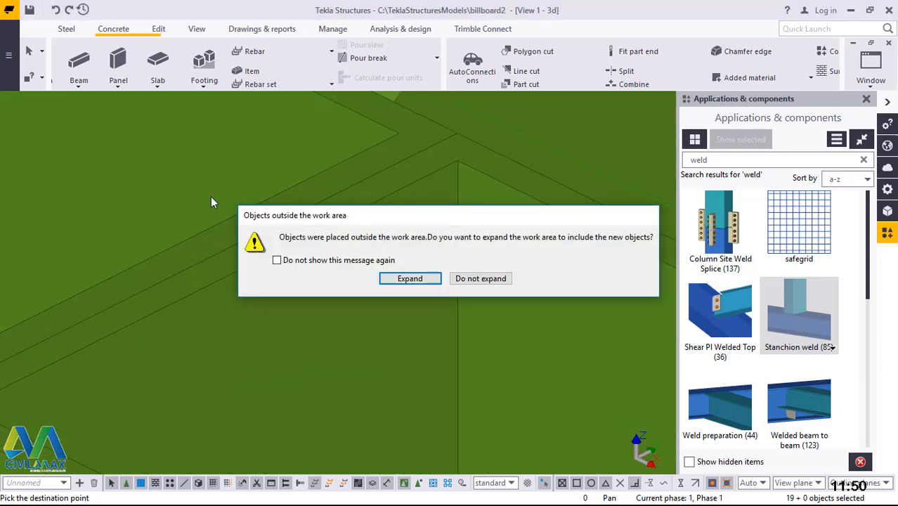
{"action": "left_click", "coordinate": [415, 278]}
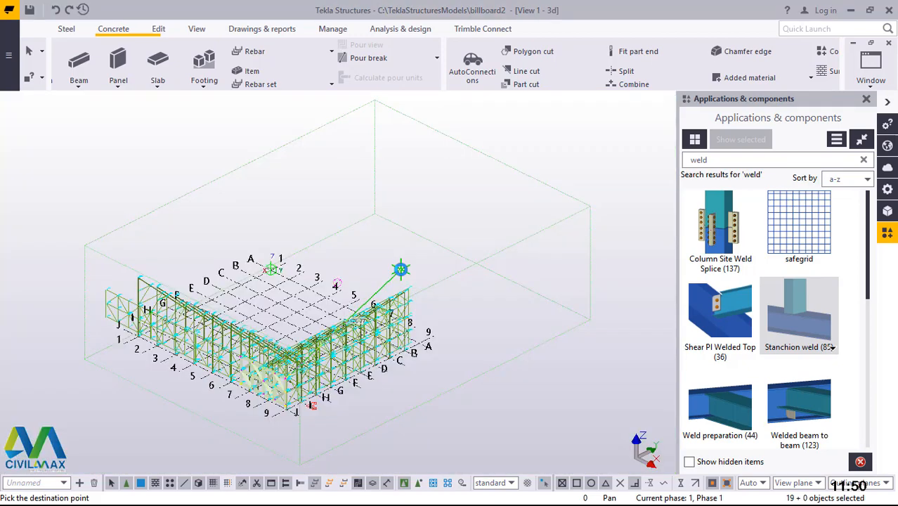
{"action": "scroll", "coordinate": [117, 306], "scroll_direction": "up", "scroll_amount": 5}
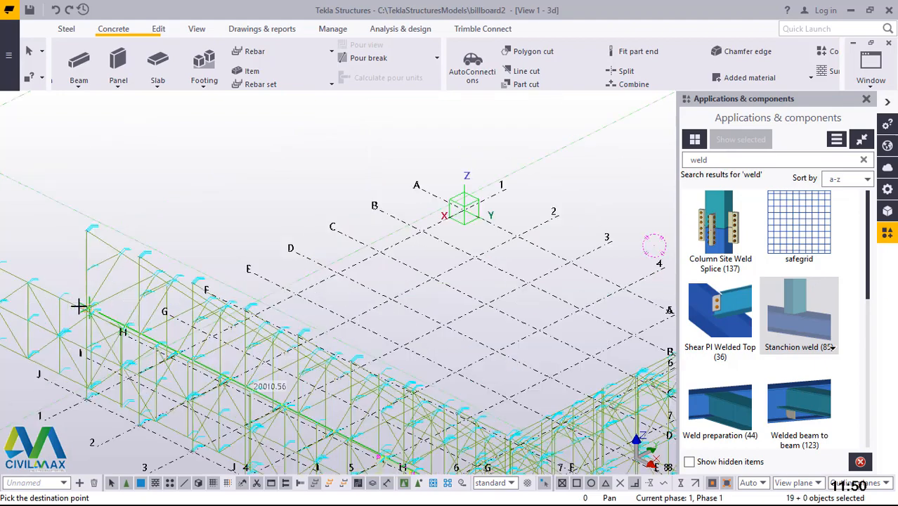
{"action": "right_click", "coordinate": [232, 133]}
{"action": "left_click", "coordinate": [279, 145]}
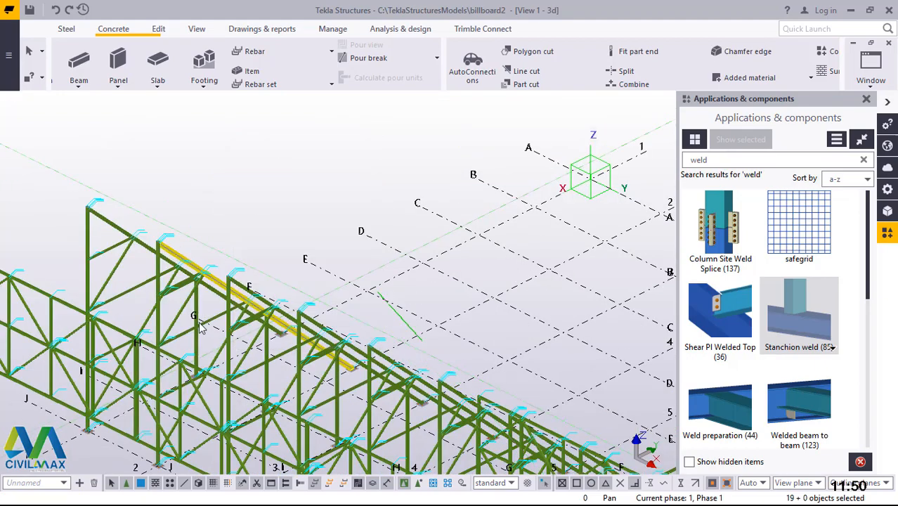
Delete the upper diagonal brace beside the second post of the panel copy overhanging beyond grid line 1.
{"action": "scroll", "coordinate": [163, 336], "scroll_direction": "down", "scroll_amount": 5}
{"action": "scroll", "coordinate": [163, 336], "scroll_direction": "down", "scroll_amount": 3}
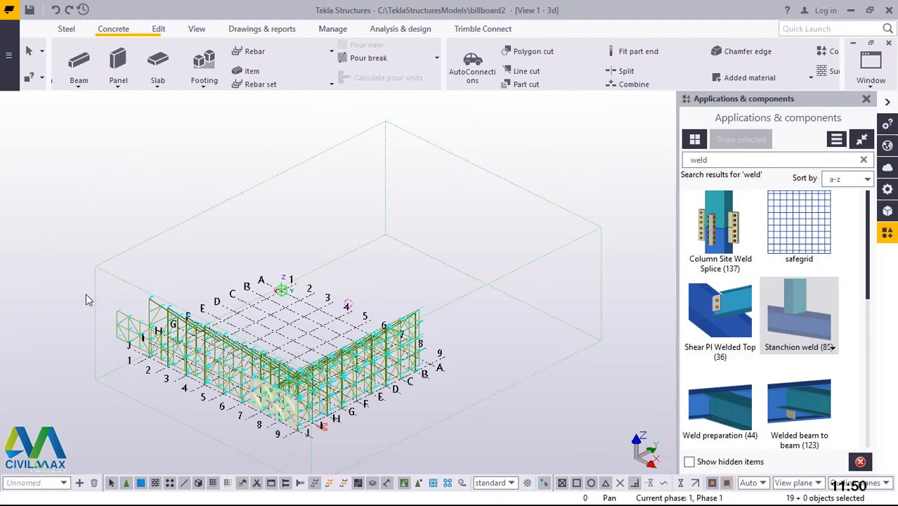
{"action": "scroll", "coordinate": [139, 340], "scroll_direction": "up", "scroll_amount": 6}
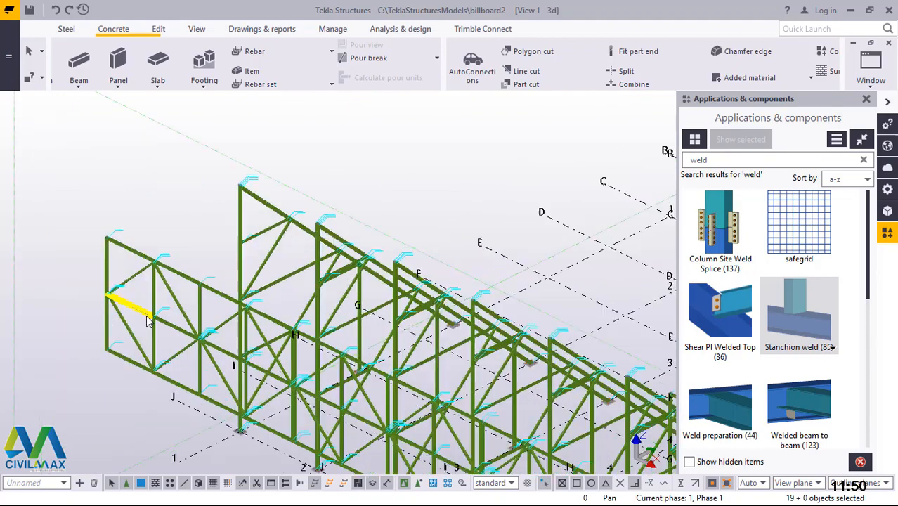
{"action": "scroll", "coordinate": [184, 303], "scroll_direction": "up", "scroll_amount": 2}
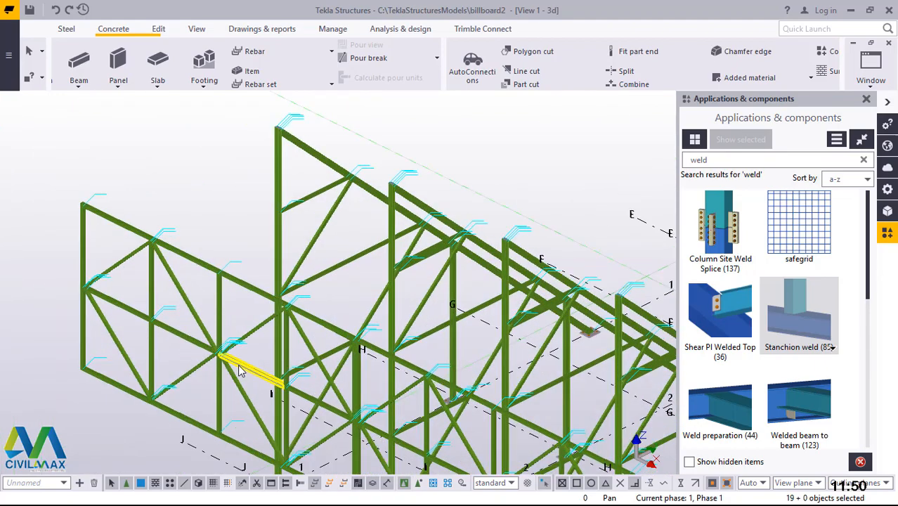
{"action": "scroll", "coordinate": [239, 371], "scroll_direction": "up", "scroll_amount": 2}
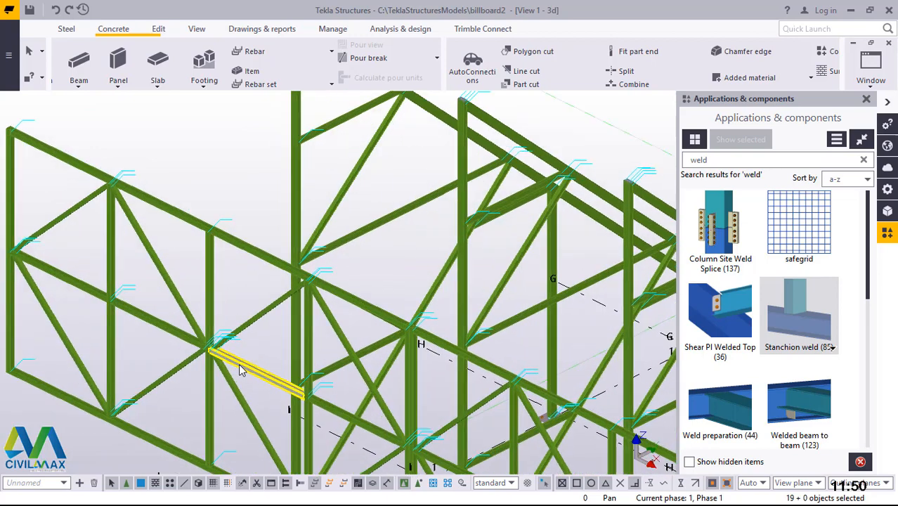
{"action": "left_click", "coordinate": [251, 373]}
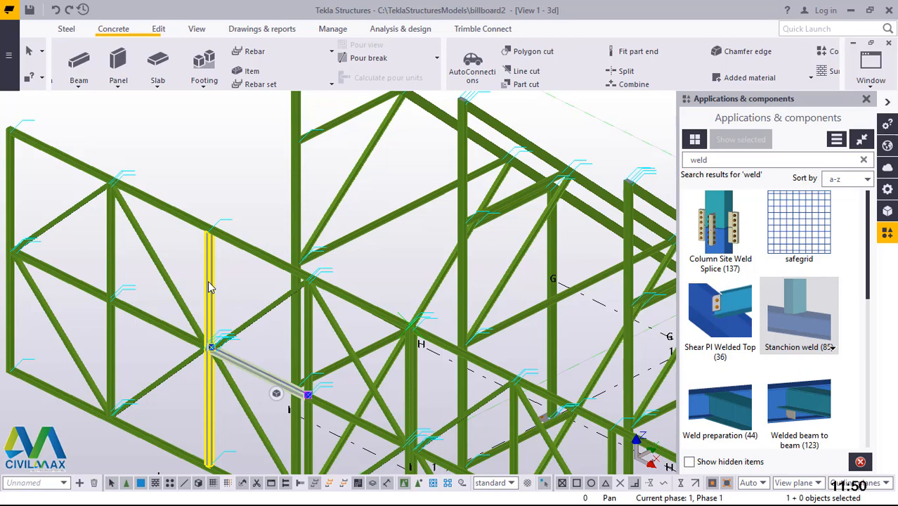
{"action": "left_click", "coordinate": [241, 290]}
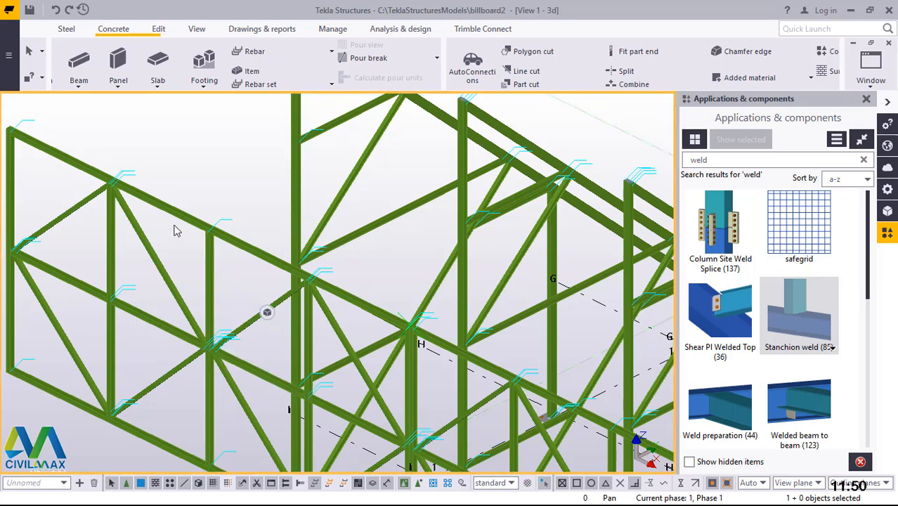
{"action": "left_click", "coordinate": [142, 237]}
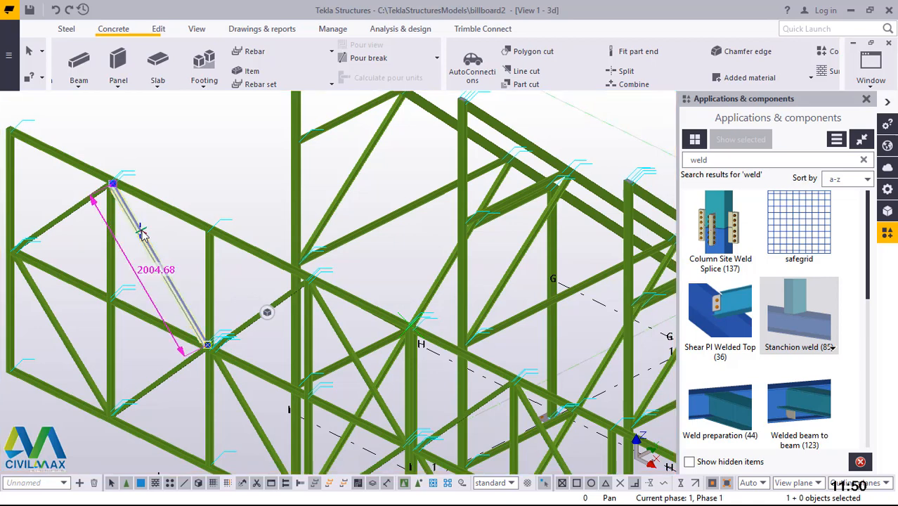
{"action": "key", "text": "Escape"}
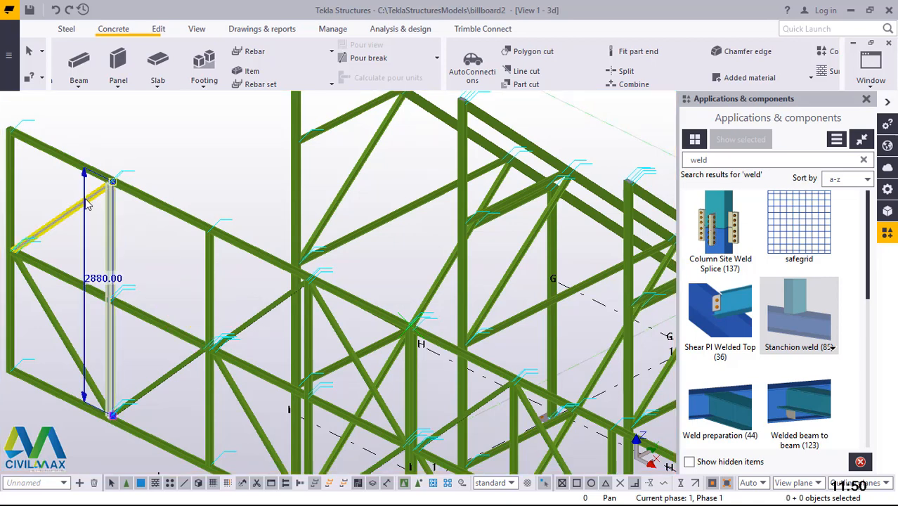
Delete the remaining intermediate post, middle rails and diagonal braces from the outer half of the overhanging panel.
{"action": "left_click", "coordinate": [60, 280]}
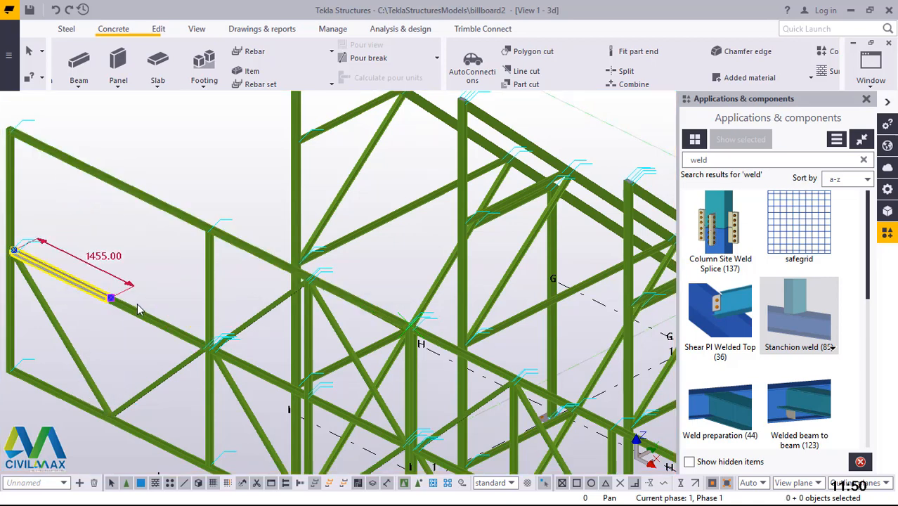
{"action": "key", "text": "Delete"}
{"action": "left_click_drag", "start_coordinate": [144, 291], "coordinate": [88, 373]}
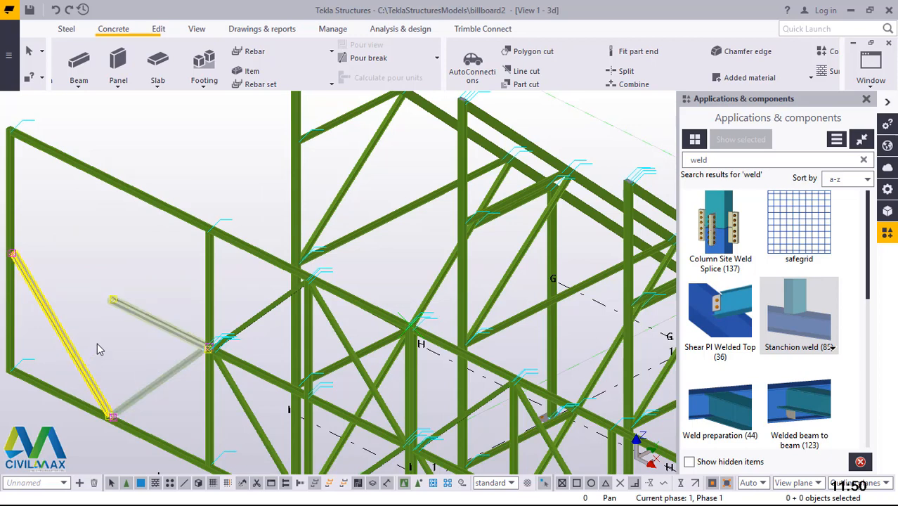
{"action": "key", "text": "Delete"}
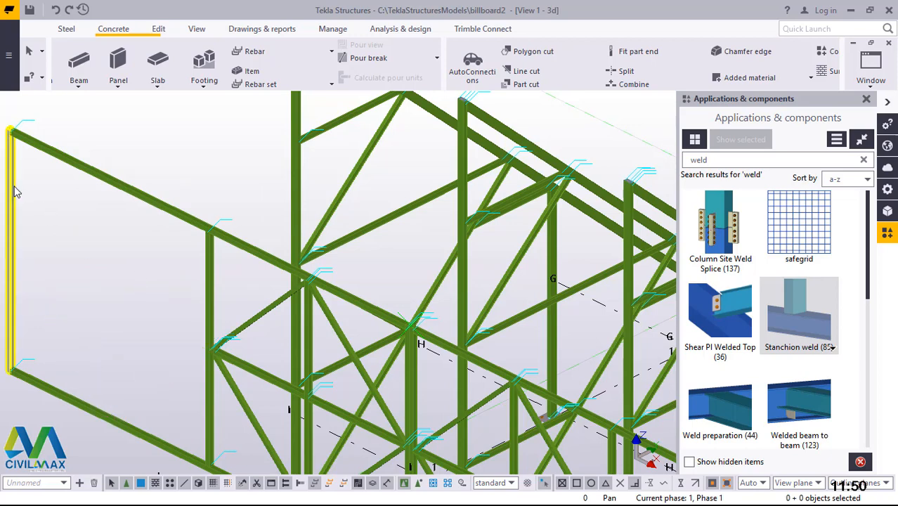
Delete the overhanging panel's outer end column and the remaining post outside the corner column.
{"action": "left_click", "coordinate": [16, 194]}
{"action": "key", "text": "Delete"}
{"action": "scroll", "coordinate": [169, 274], "scroll_direction": "down", "scroll_amount": 2}
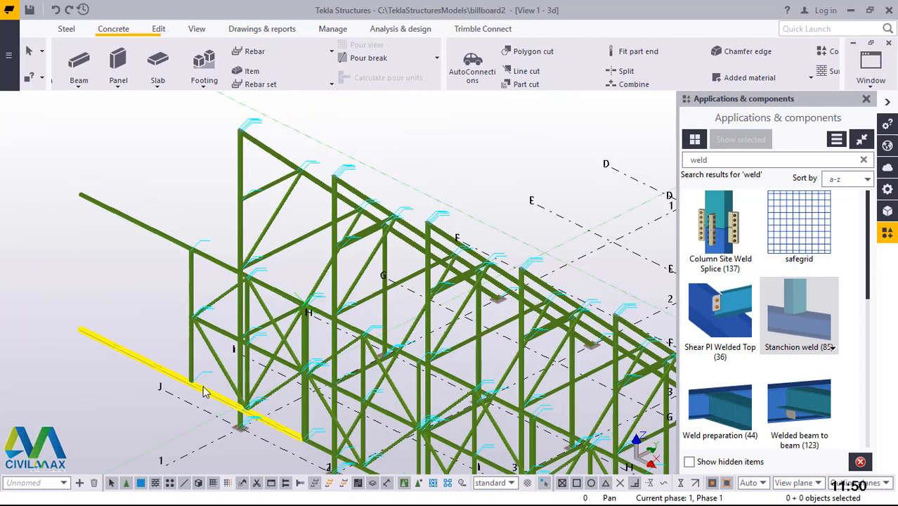
{"action": "scroll", "coordinate": [185, 344], "scroll_direction": "up", "scroll_amount": 2}
{"action": "left_click", "coordinate": [186, 350]}
{"action": "key", "text": "Delete"}
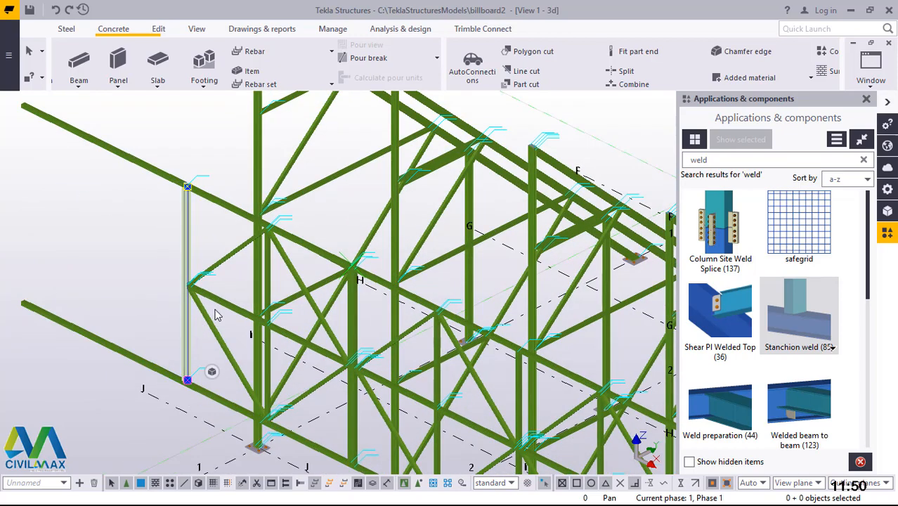
Delete the middle rail and both diagonal braces in the overhanging bay next to the corner column.
{"action": "scroll", "coordinate": [219, 307], "scroll_direction": "up", "scroll_amount": 2}
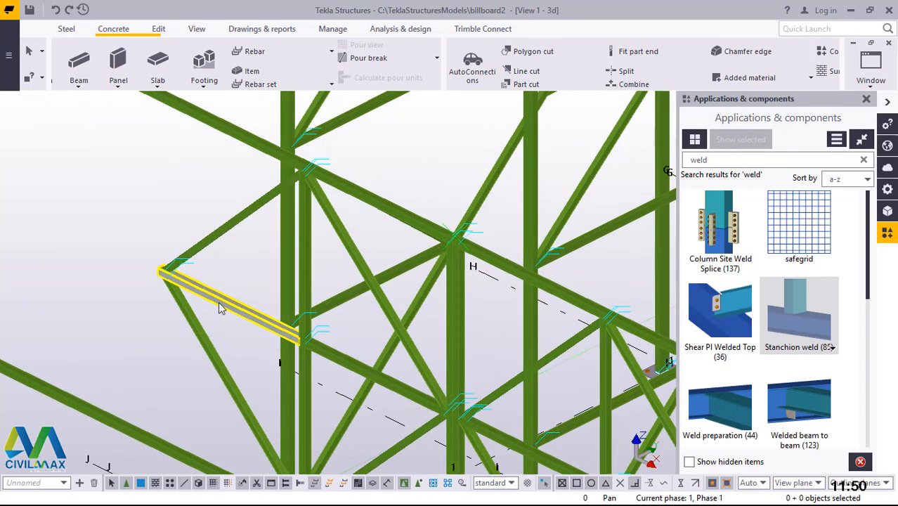
{"action": "left_click", "coordinate": [219, 307]}
{"action": "key", "text": "Delete"}
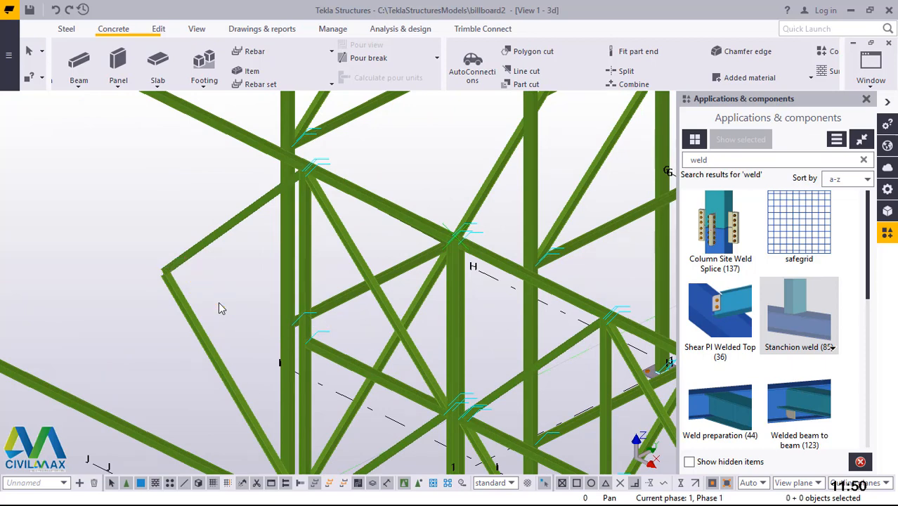
{"action": "scroll", "coordinate": [219, 307], "scroll_direction": "down", "scroll_amount": 2}
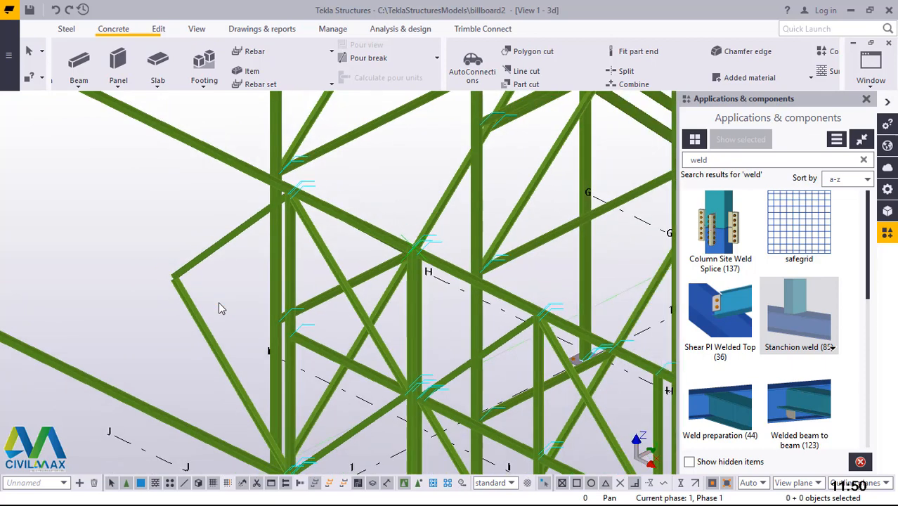
{"action": "left_click", "coordinate": [212, 256]}
{"action": "key", "text": "Delete"}
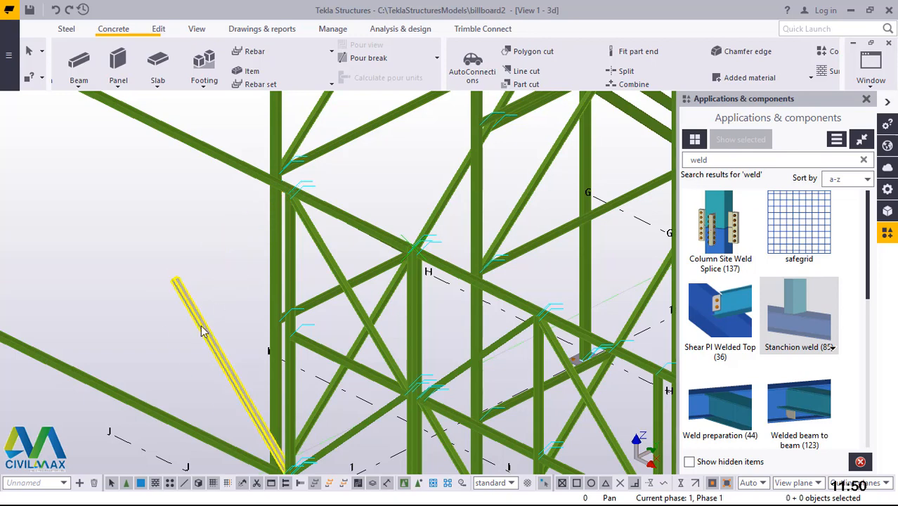
{"action": "left_click", "coordinate": [201, 331]}
{"action": "key", "text": "Delete"}
Try to shorten the overhanging top chord to 1000 mm by moving its outer end.
{"action": "scroll", "coordinate": [224, 317], "scroll_direction": "down", "scroll_amount": 3}
{"action": "scroll", "coordinate": [207, 224], "scroll_direction": "up", "scroll_amount": 1}
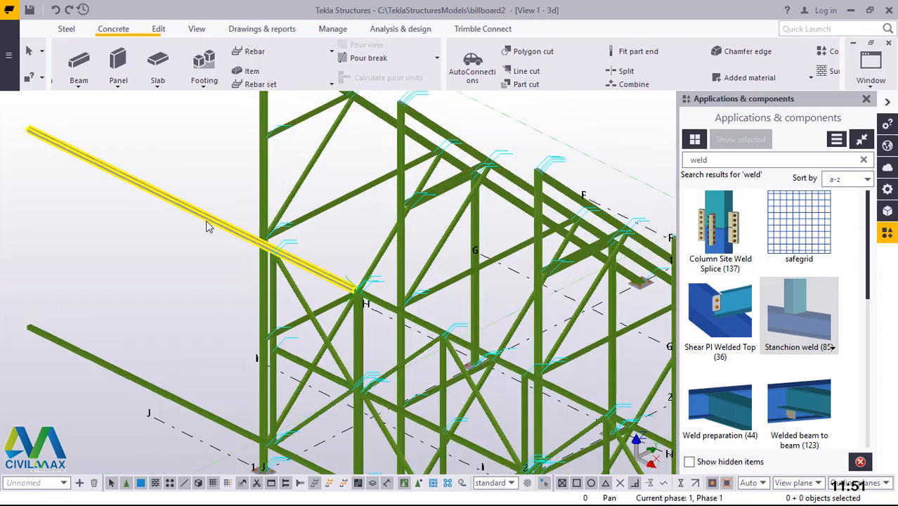
{"action": "scroll", "coordinate": [208, 222], "scroll_direction": "up", "scroll_amount": 1}
{"action": "left_click", "coordinate": [207, 220]}
{"action": "scroll", "coordinate": [217, 262], "scroll_direction": "down", "scroll_amount": 1}
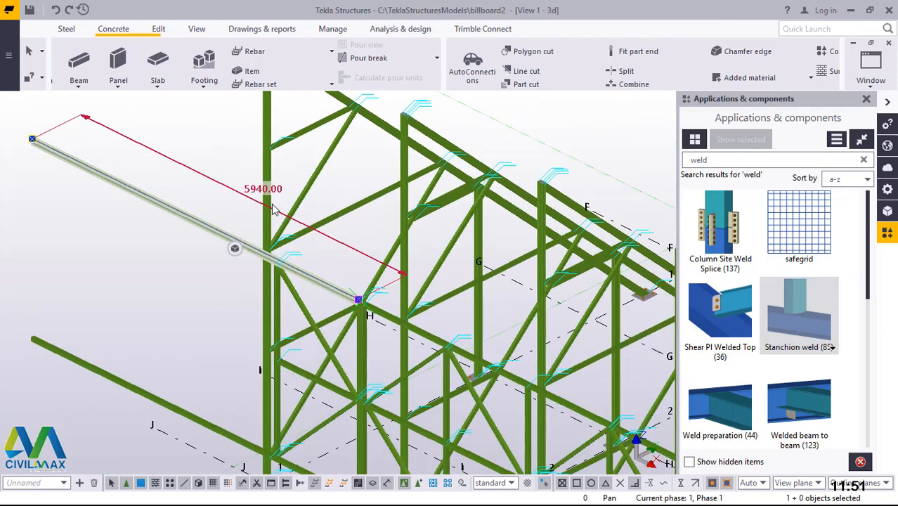
{"action": "left_click", "coordinate": [273, 181]}
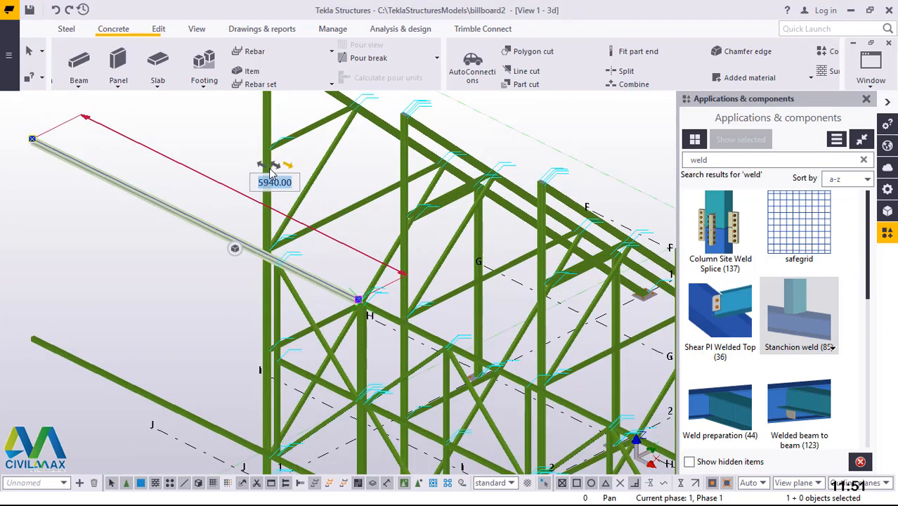
{"action": "left_click", "coordinate": [261, 164]}
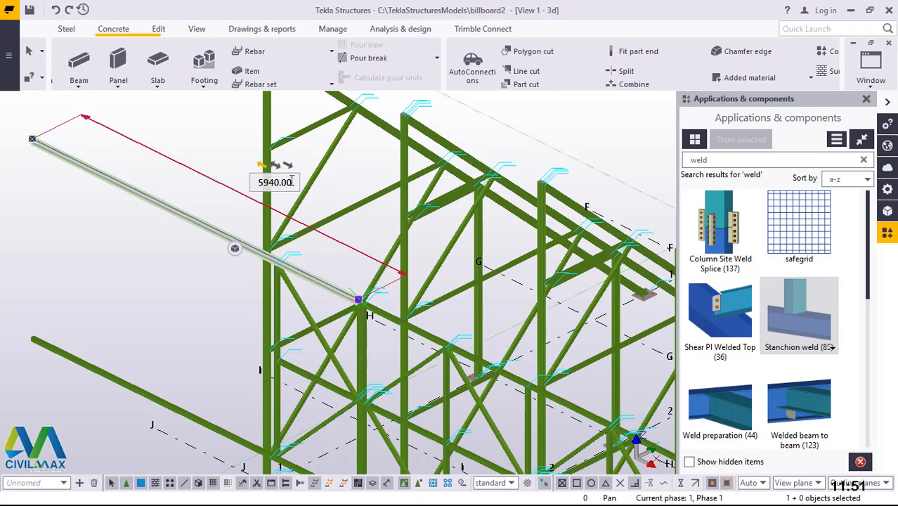
{"action": "left_click", "coordinate": [254, 182]}
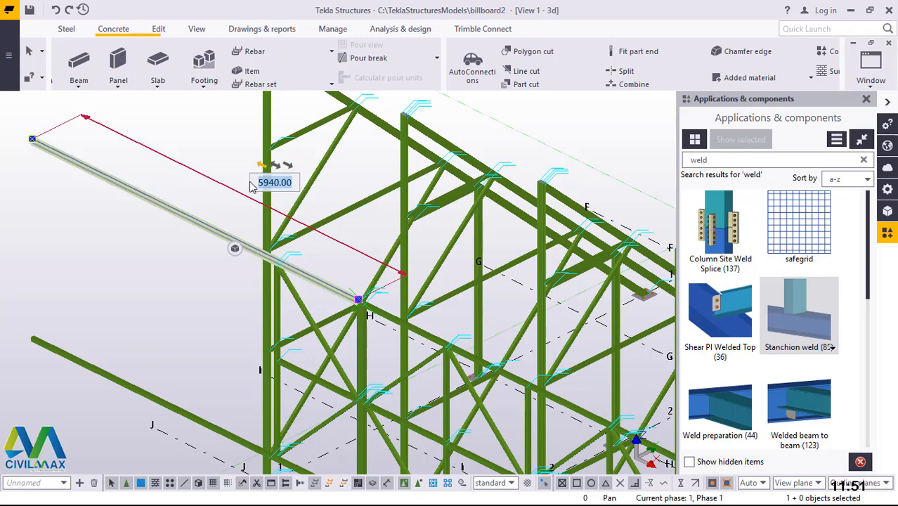
{"action": "key", "text": "BackSpace"}
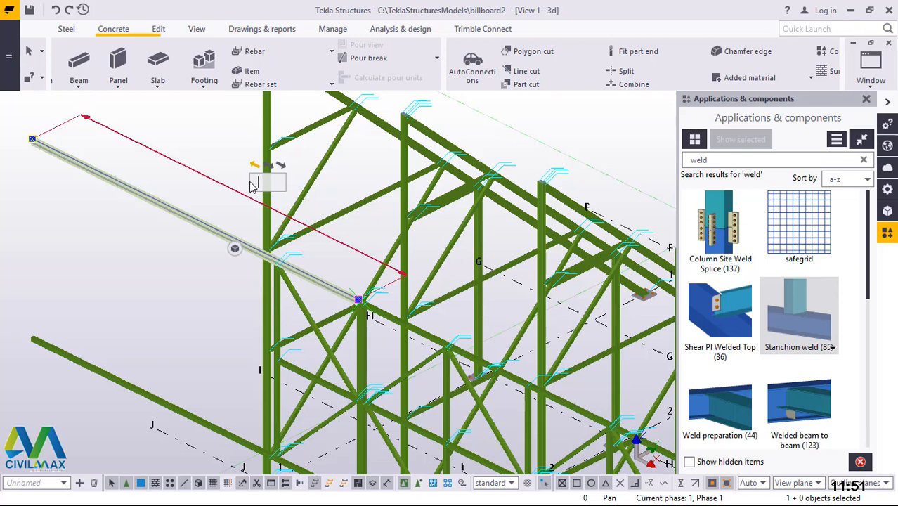
{"action": "key", "text": "Return"}
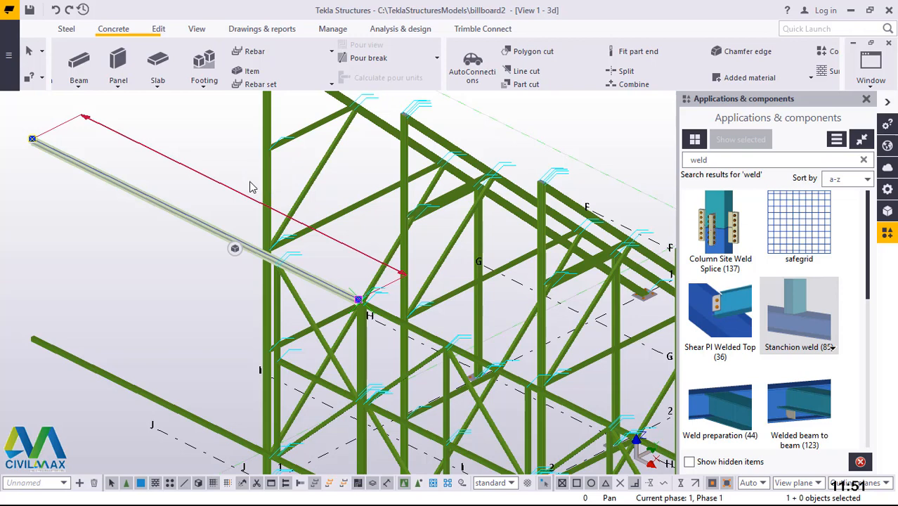
{"action": "scroll", "coordinate": [258, 222], "scroll_direction": "up", "scroll_amount": 5}
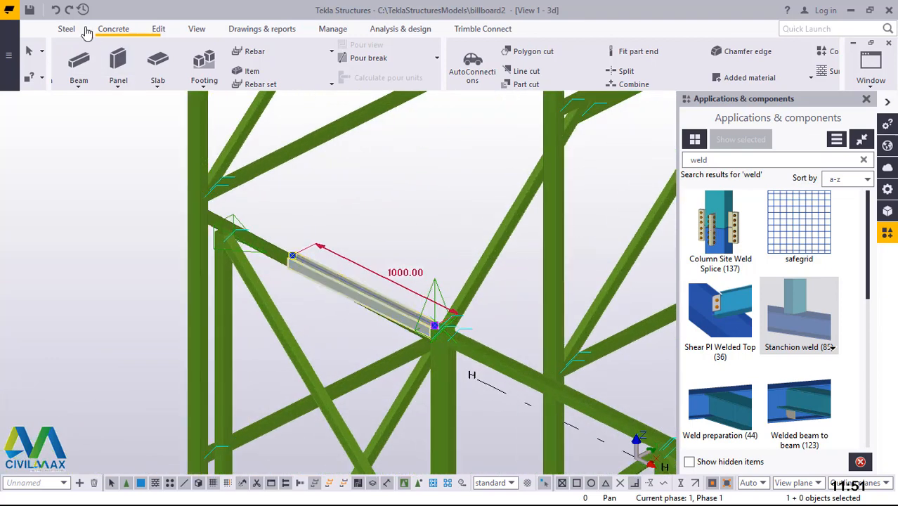
{"action": "left_click", "coordinate": [55, 9]}
Try to set the overhanging top chord's length to 1500 mm by moving its inner end.
{"action": "scroll", "coordinate": [377, 310], "scroll_direction": "down", "scroll_amount": 5}
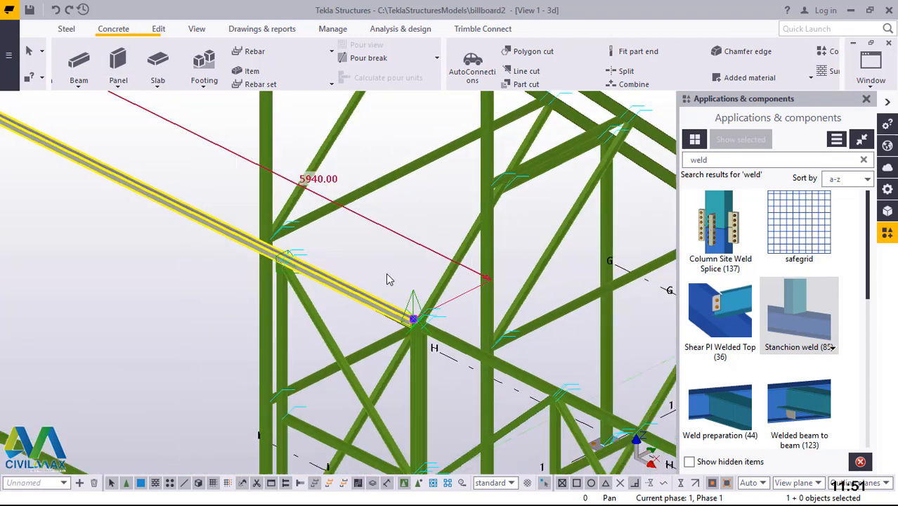
{"action": "left_click", "coordinate": [295, 184]}
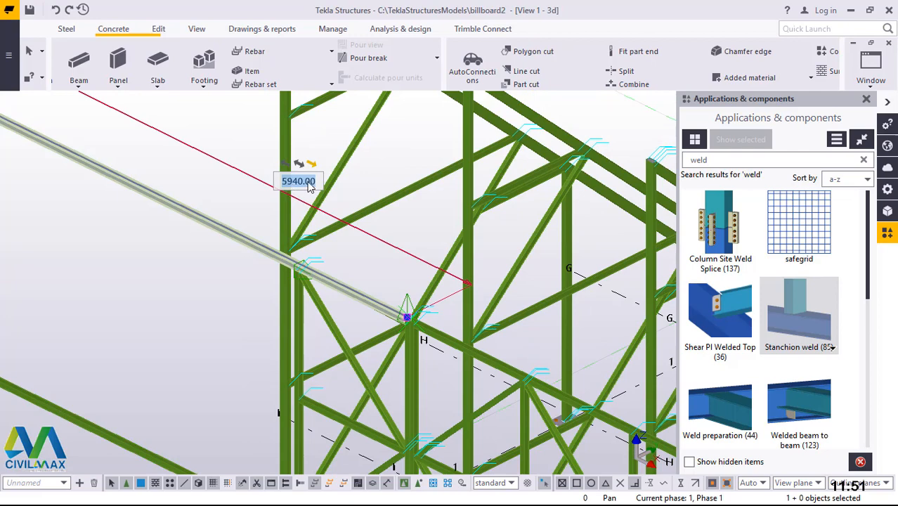
{"action": "key", "text": "BackSpace"}
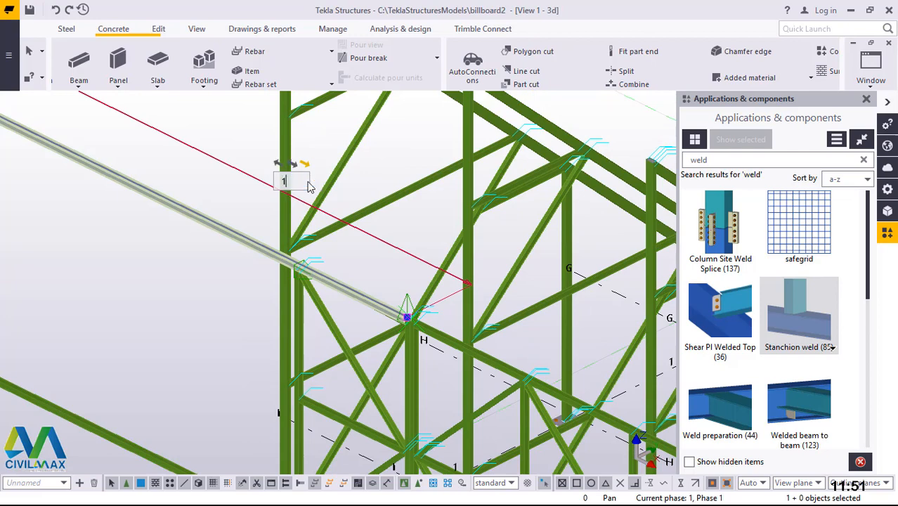
{"action": "key", "text": "Return"}
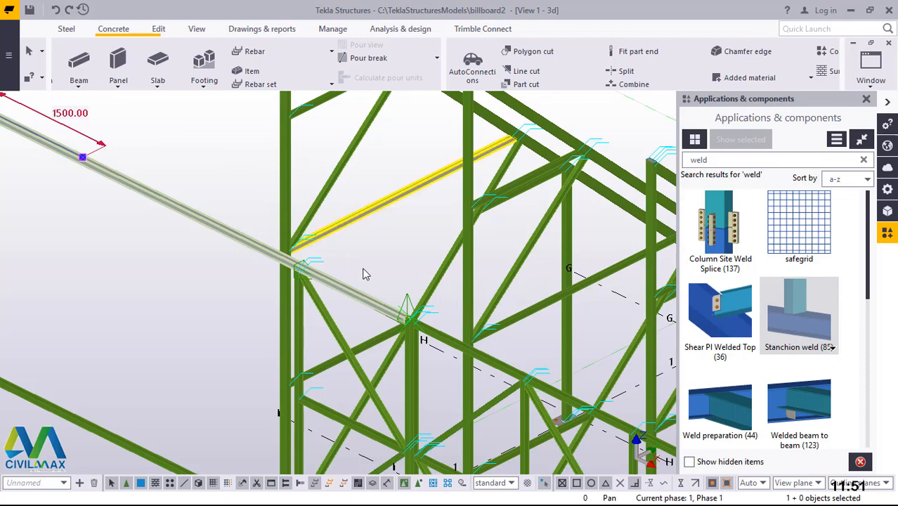
{"action": "scroll", "coordinate": [383, 302], "scroll_direction": "down", "scroll_amount": 2}
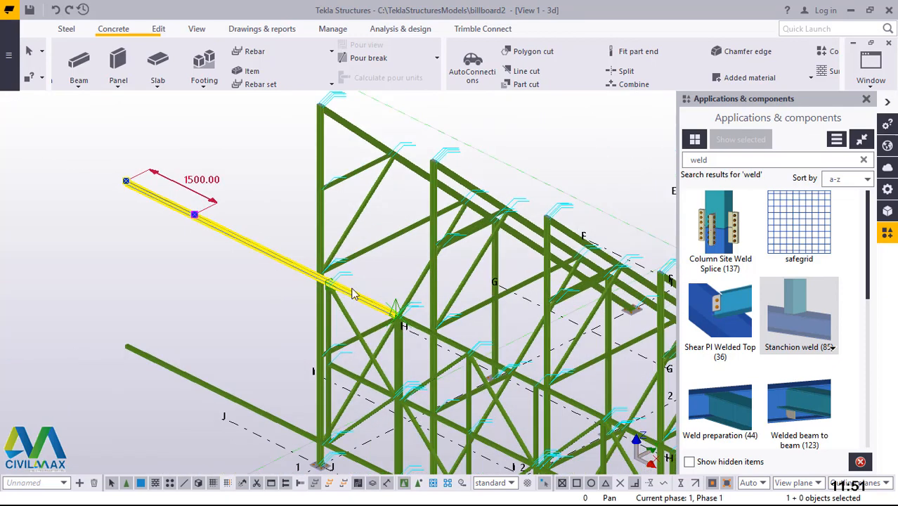
{"action": "left_click", "coordinate": [56, 10]}
Set the overhanging top chord's length to 1500 mm by moving its outer end.
{"action": "scroll", "coordinate": [355, 301], "scroll_direction": "up", "scroll_amount": 4}
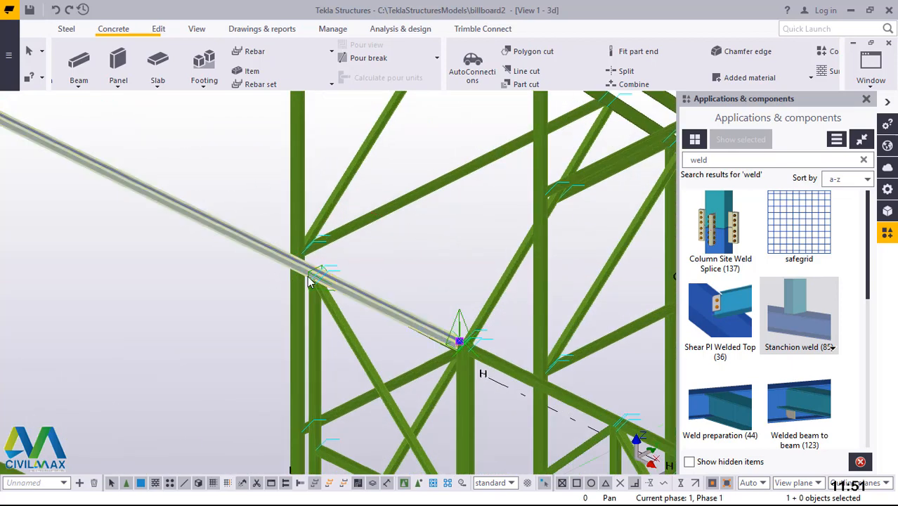
{"action": "scroll", "coordinate": [309, 274], "scroll_direction": "up", "scroll_amount": 3}
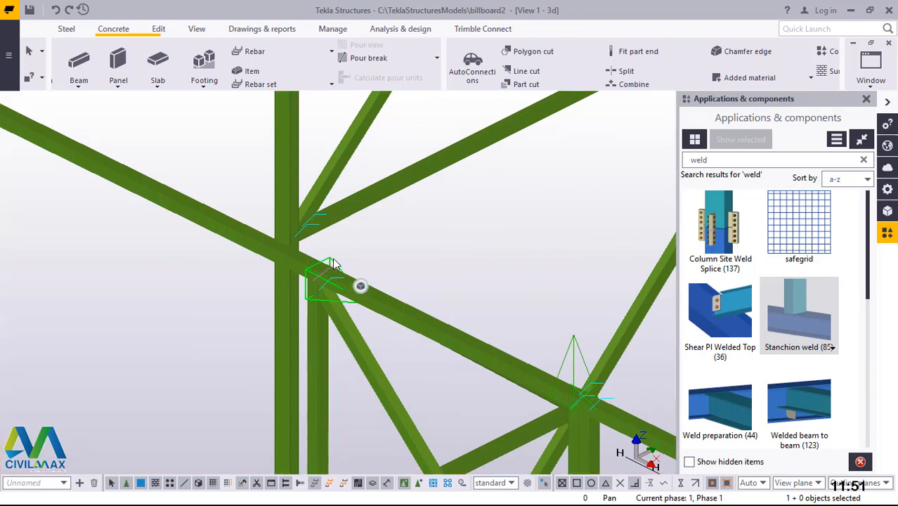
{"action": "scroll", "coordinate": [334, 264], "scroll_direction": "down", "scroll_amount": 5}
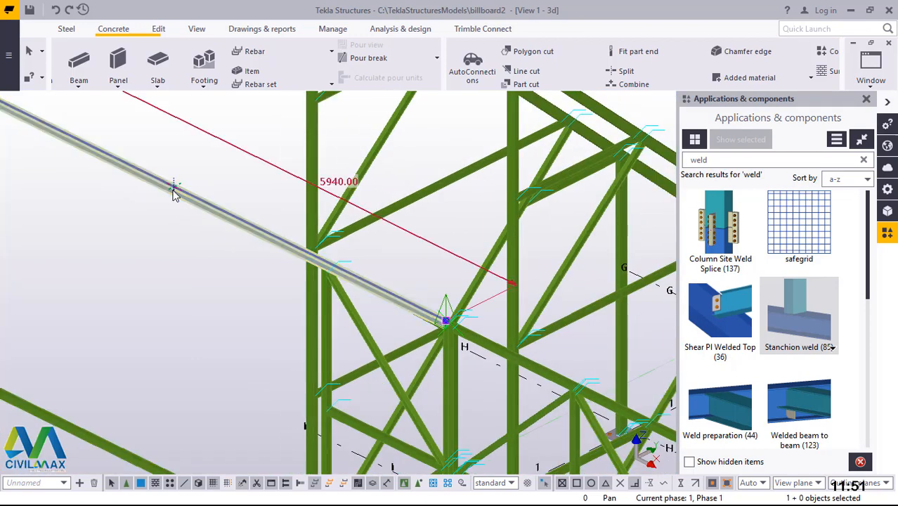
{"action": "left_click", "coordinate": [340, 184]}
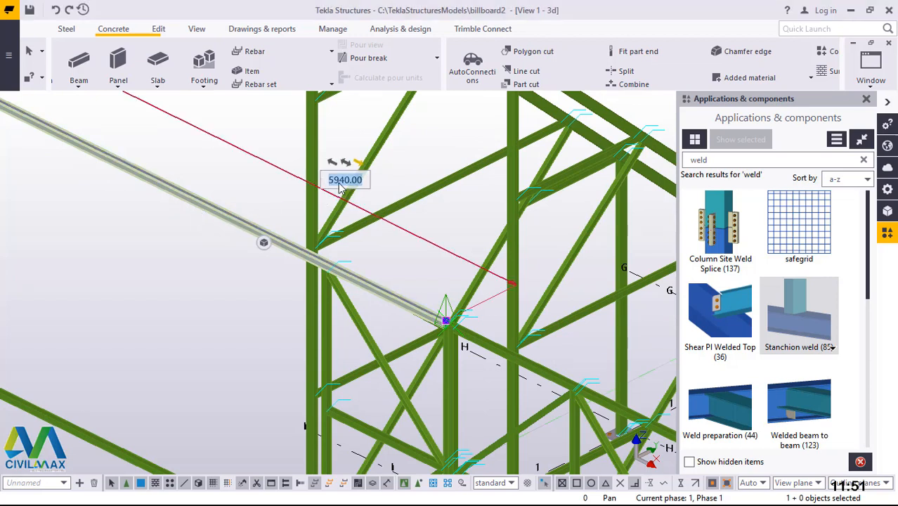
{"action": "key", "text": "BackSpace"}
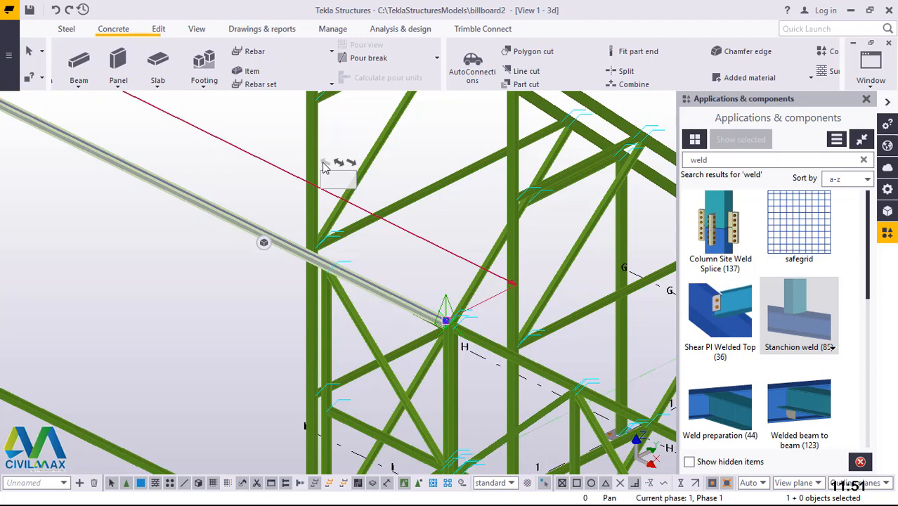
{"action": "left_click", "coordinate": [325, 164]}
{"action": "key", "text": "Return"}
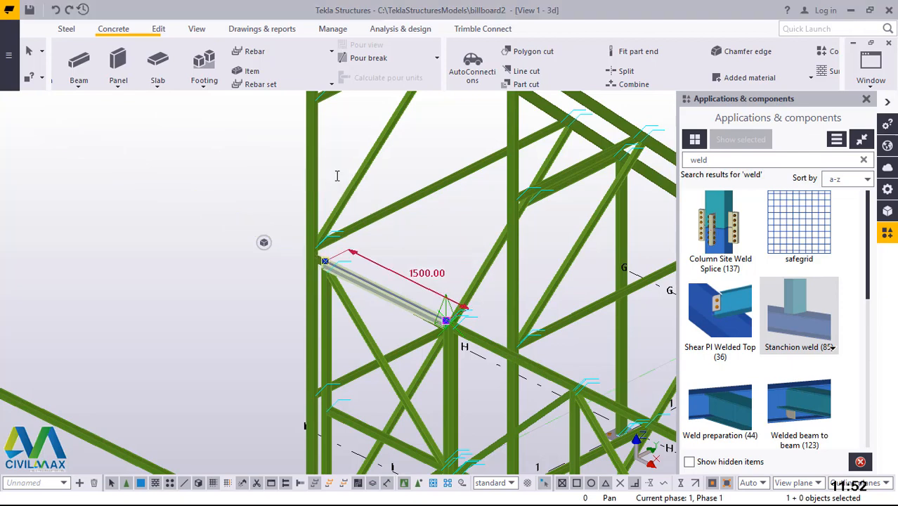
Try to stretch the top chord's outer end past the corner column to about 1850 mm, and undo the change.
{"action": "scroll", "coordinate": [317, 257], "scroll_direction": "up", "scroll_amount": 4}
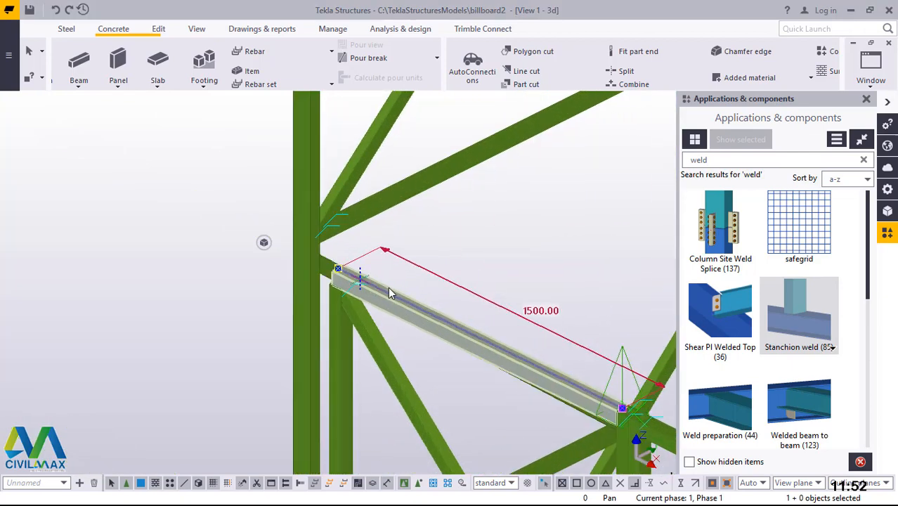
{"action": "scroll", "coordinate": [345, 290], "scroll_direction": "up", "scroll_amount": 1}
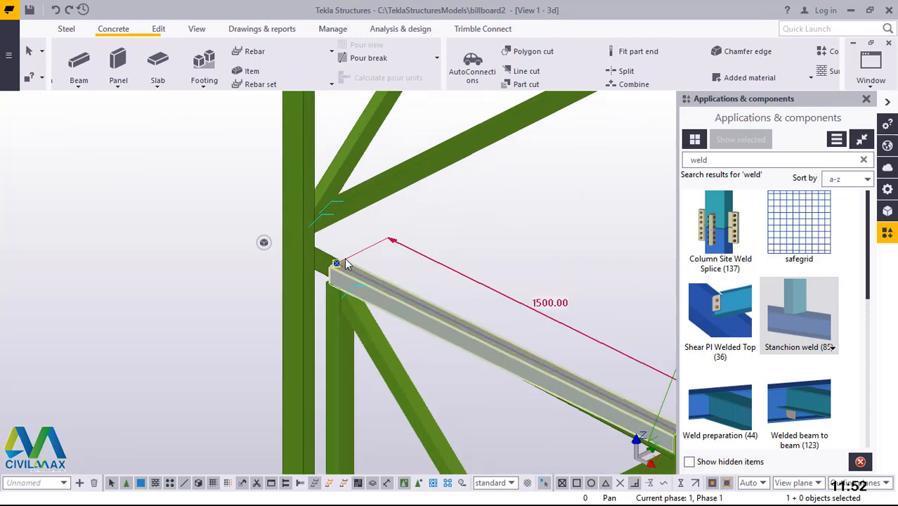
{"action": "left_click_drag", "start_coordinate": [325, 260], "coordinate": [273, 224]}
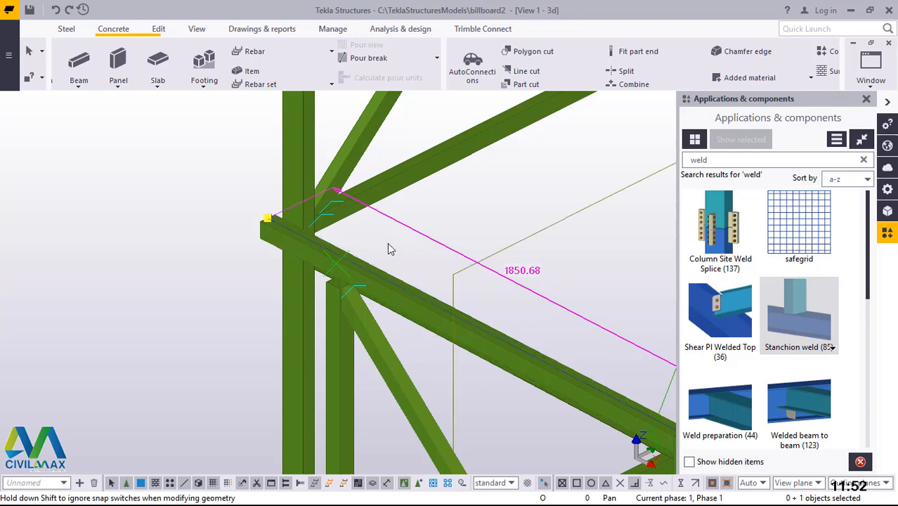
{"action": "scroll", "coordinate": [337, 272], "scroll_direction": "up", "scroll_amount": 1}
{"action": "left_click", "coordinate": [55, 9]}
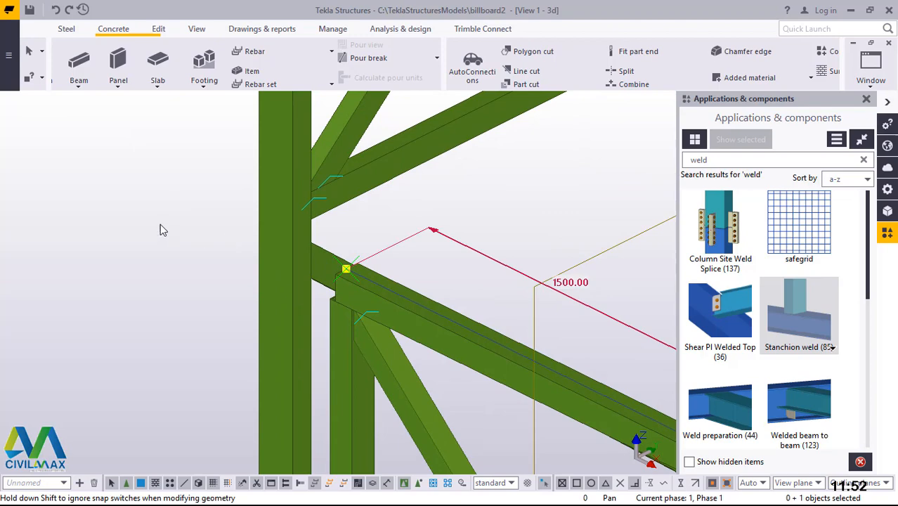
Set the top chord's length to 1800 mm by extending its outer end past the corner column.
{"action": "scroll", "coordinate": [160, 226], "scroll_direction": "down", "scroll_amount": 3}
{"action": "left_click", "coordinate": [324, 293]}
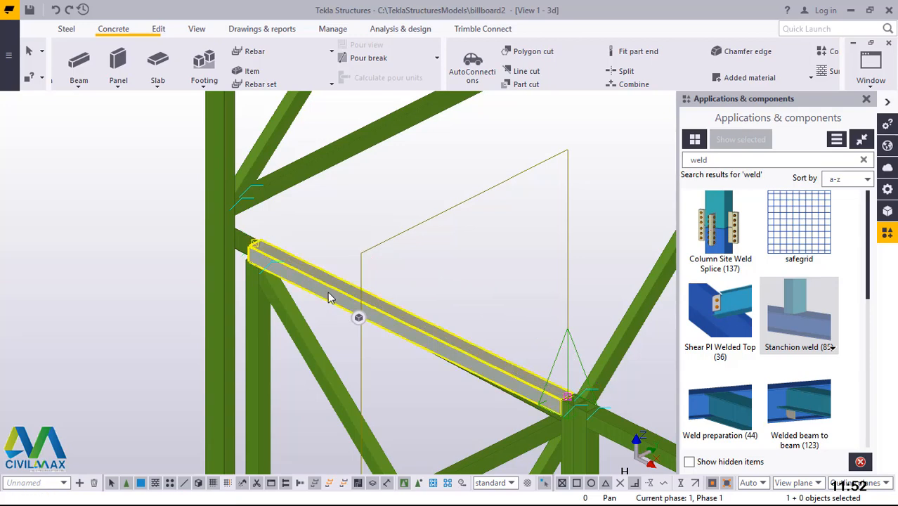
{"action": "scroll", "coordinate": [421, 283], "scroll_direction": "down", "scroll_amount": 3}
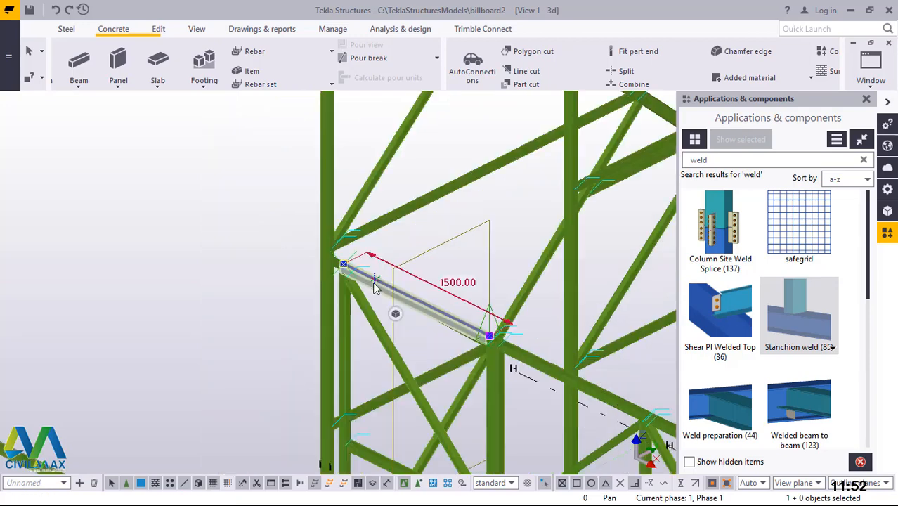
{"action": "mouse_move", "coordinate": [401, 296]}
{"action": "left_click", "coordinate": [448, 281]}
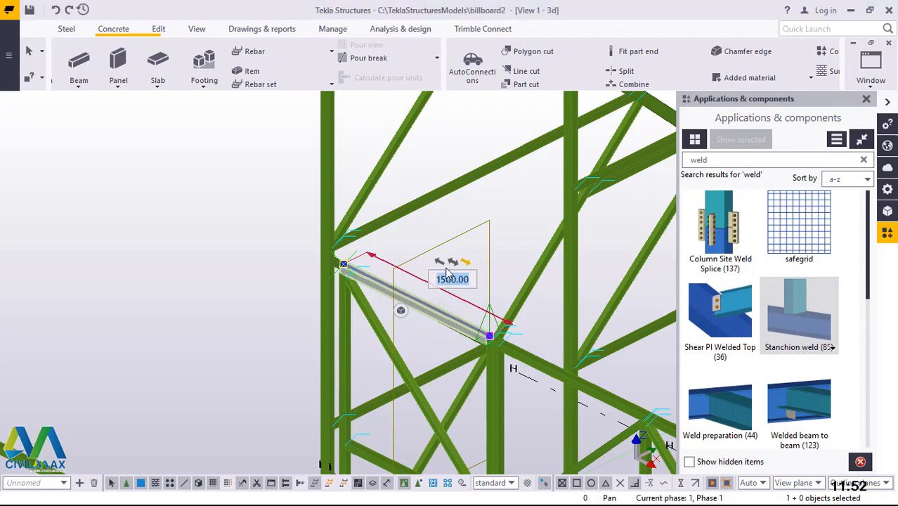
{"action": "left_click", "coordinate": [441, 263]}
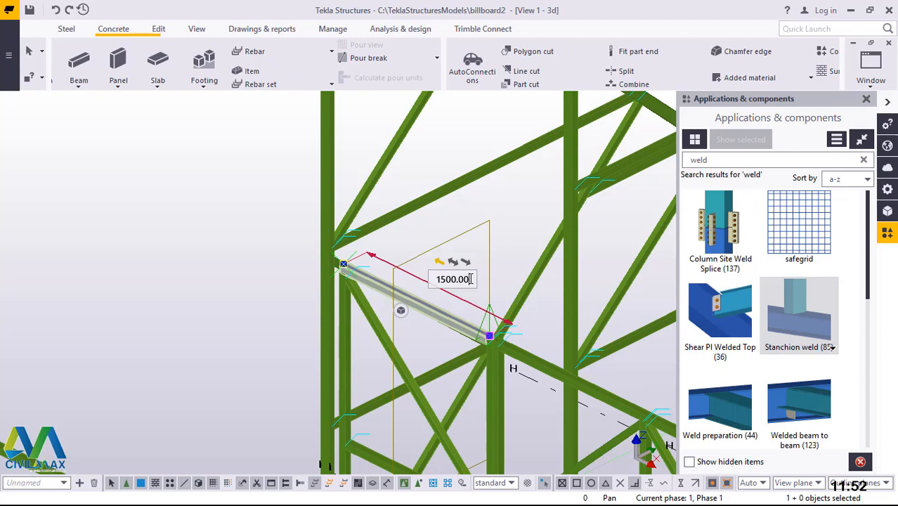
{"action": "key", "text": "BackSpace"}
{"action": "key", "text": "BackSpace"}
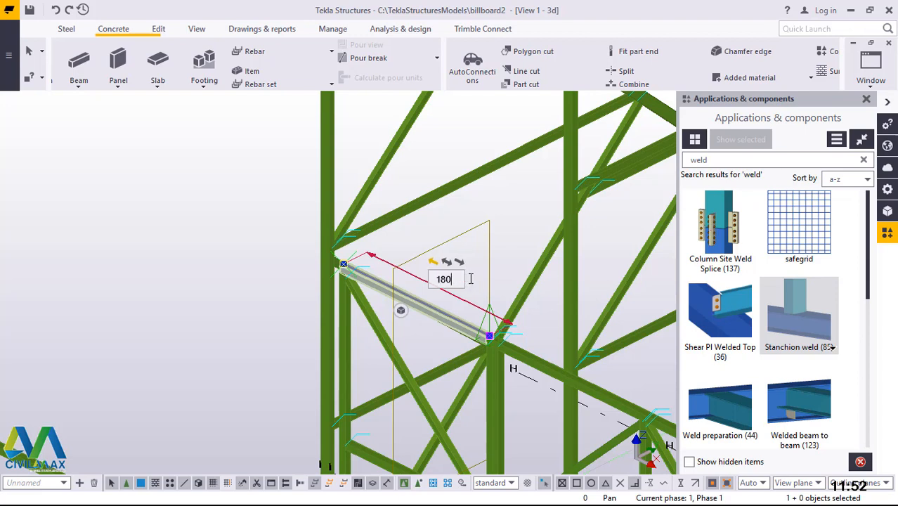
{"action": "key", "text": "Return"}
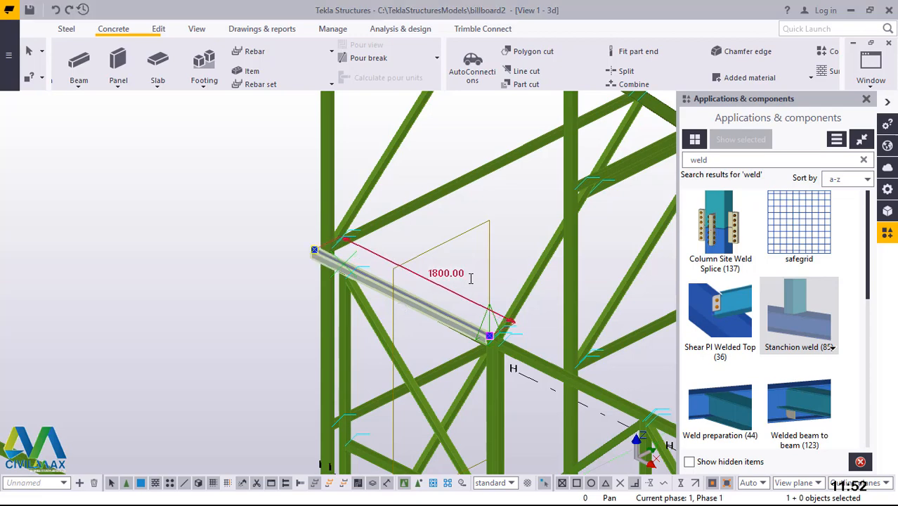
Set the length of the middle rail below the top chord in the corner bay to 1800 mm, moving its inner end.
{"action": "scroll", "coordinate": [338, 250], "scroll_direction": "down", "scroll_amount": 4}
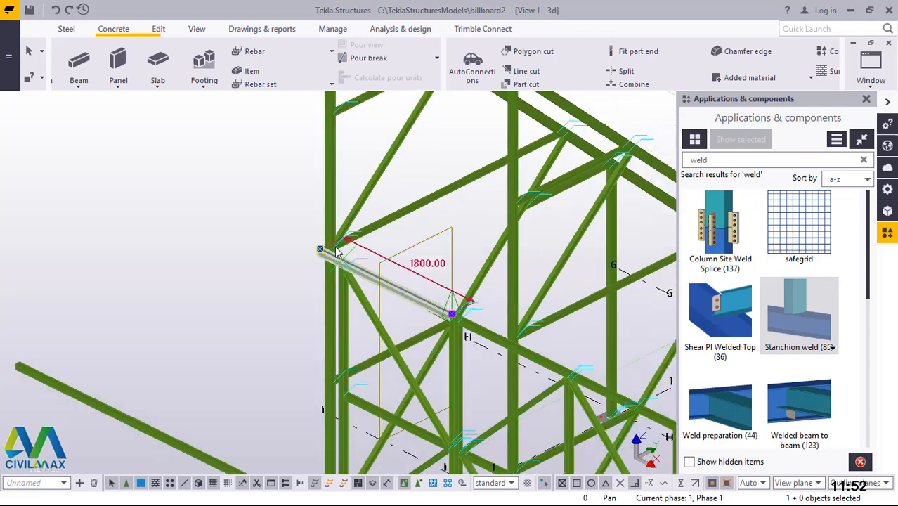
{"action": "scroll", "coordinate": [358, 383], "scroll_direction": "up", "scroll_amount": 4}
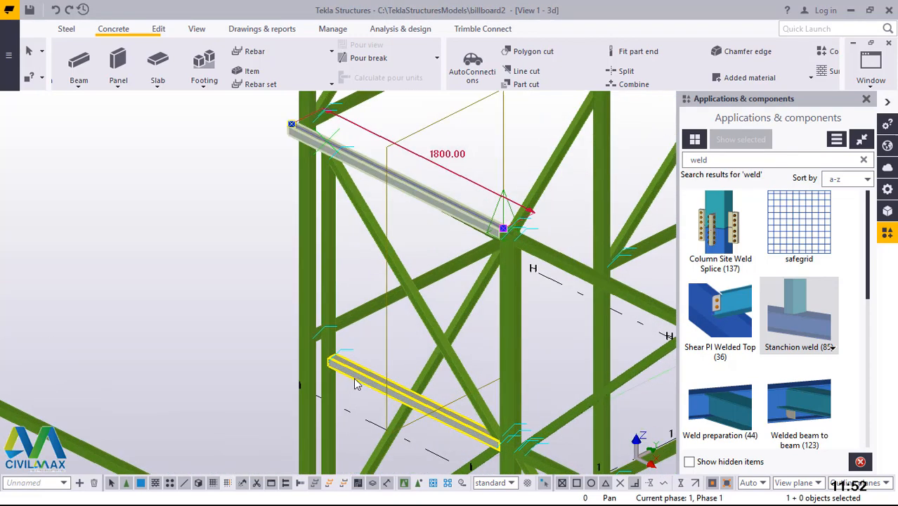
{"action": "left_click", "coordinate": [355, 383]}
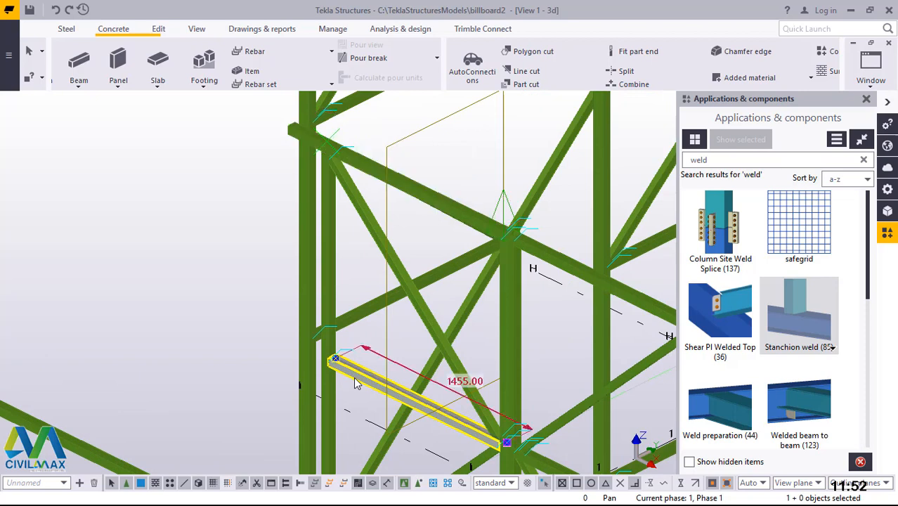
{"action": "left_click", "coordinate": [463, 382]}
{"action": "key", "text": "BackSpace"}
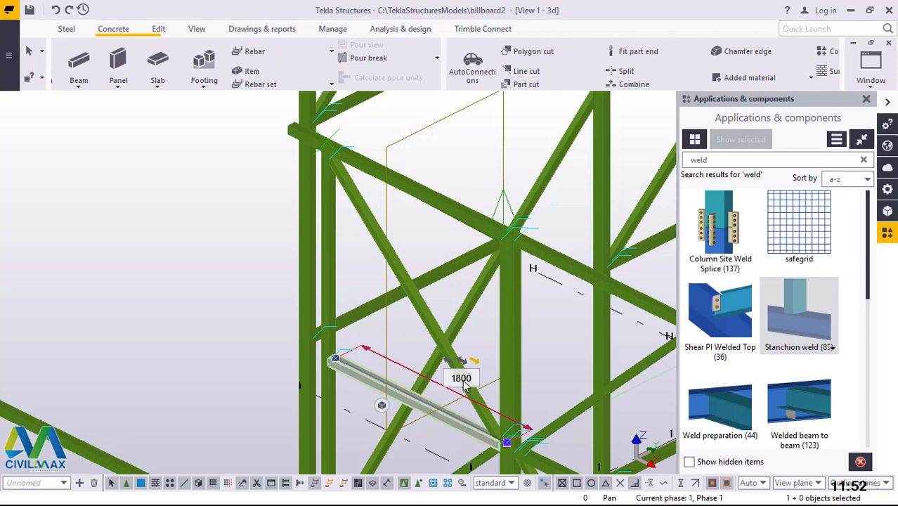
{"action": "type", "text": "1800"}
{"action": "key", "text": "Return"}
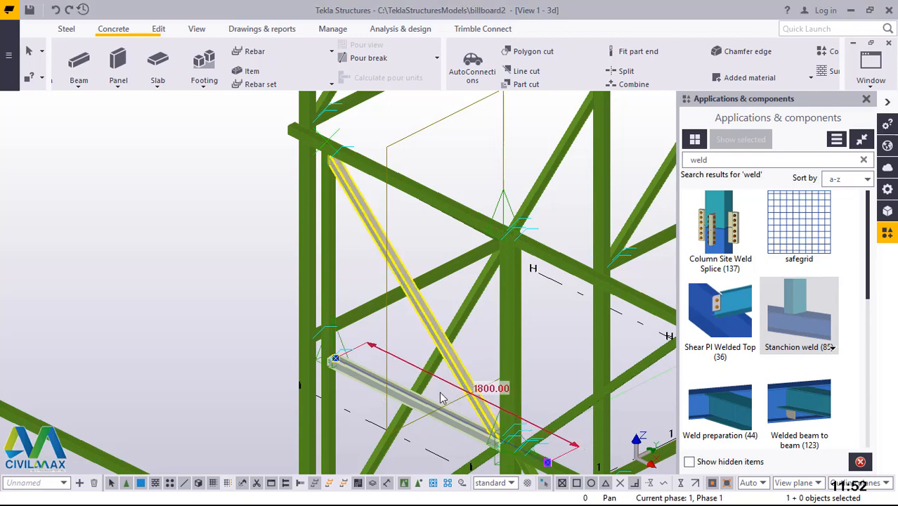
Try to remove the end connection where the middle rail meets the outer post, and undo the removal.
{"action": "scroll", "coordinate": [336, 337], "scroll_direction": "up", "scroll_amount": 3}
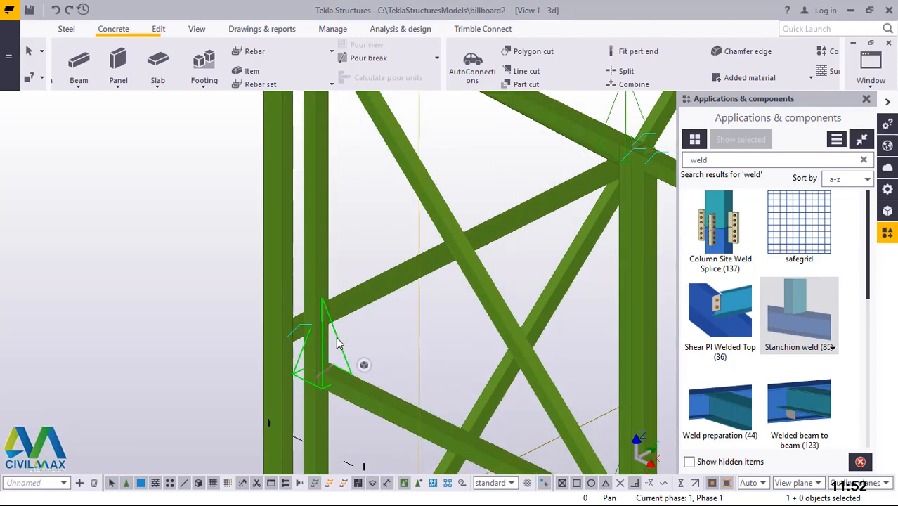
{"action": "left_click", "coordinate": [336, 337]}
{"action": "scroll", "coordinate": [298, 354], "scroll_direction": "down", "scroll_amount": 2}
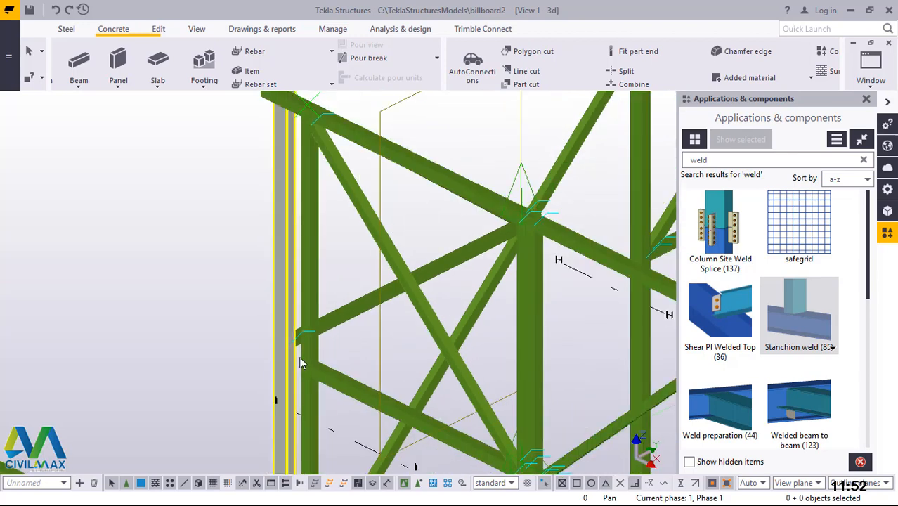
{"action": "scroll", "coordinate": [492, 469], "scroll_direction": "up", "scroll_amount": 5}
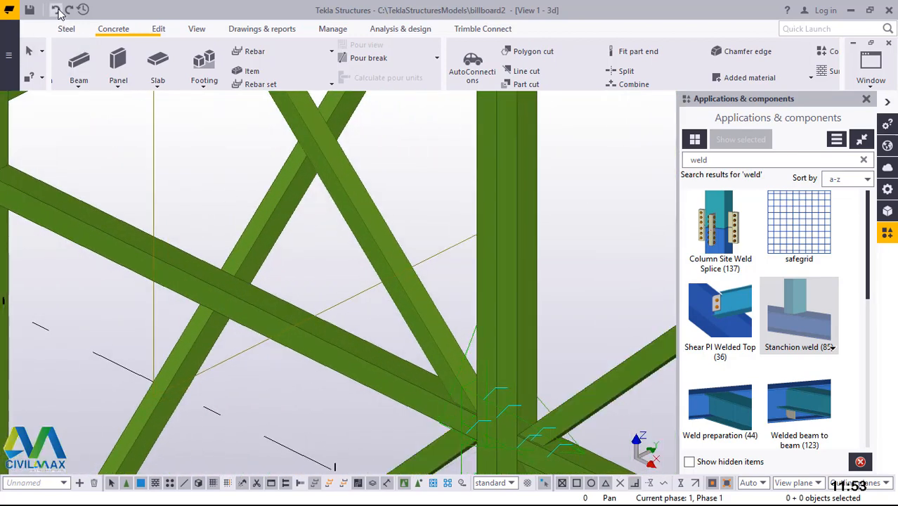
{"action": "scroll", "coordinate": [239, 288], "scroll_direction": "down", "scroll_amount": 2}
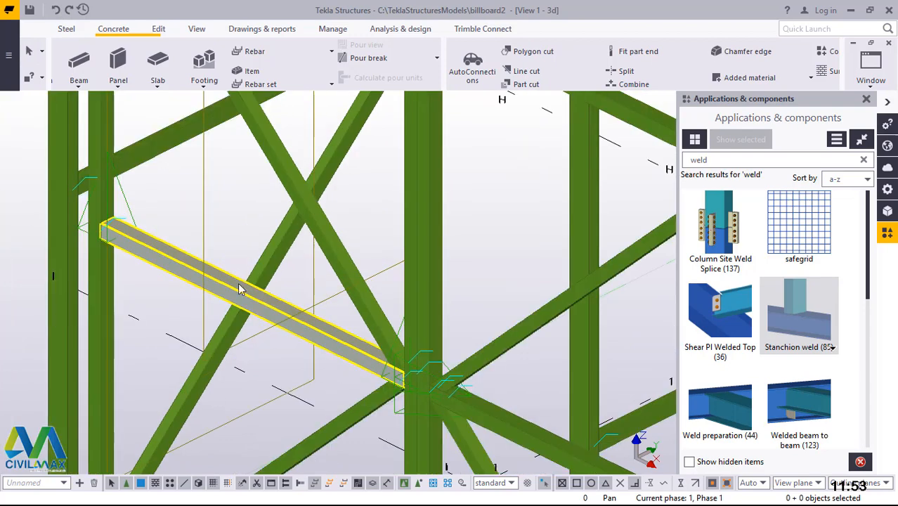
{"action": "left_click", "coordinate": [166, 261]}
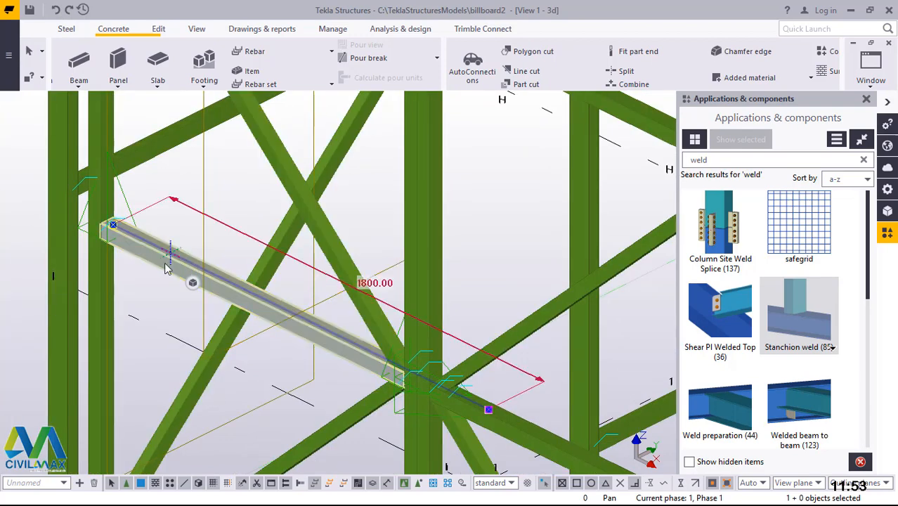
{"action": "left_click", "coordinate": [372, 284]}
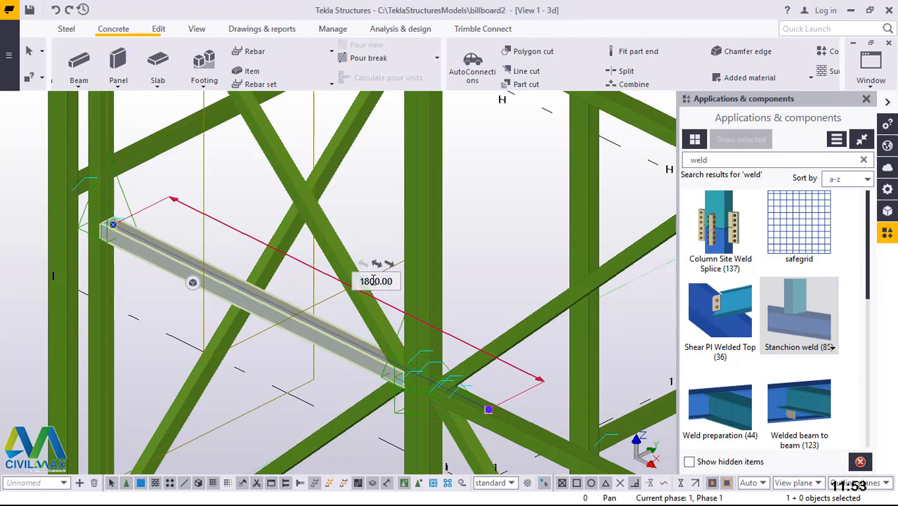
{"action": "key", "text": "Escape"}
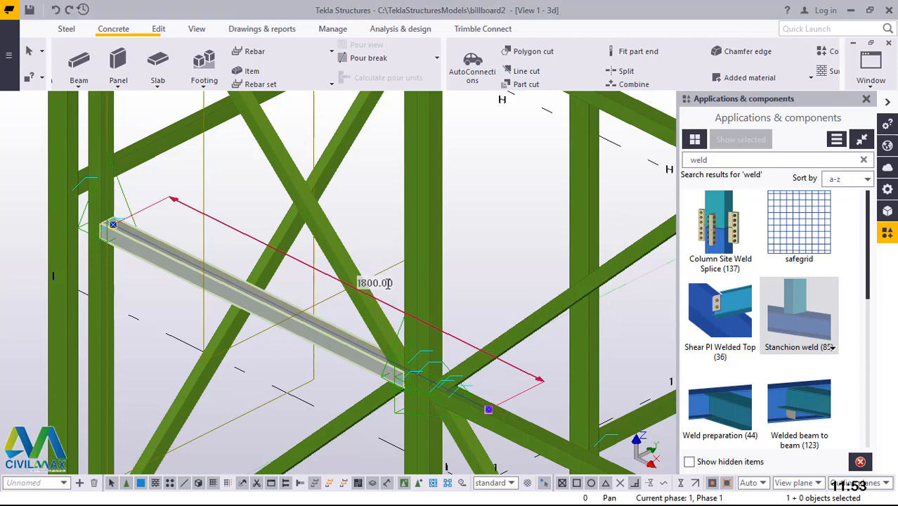
{"action": "key", "text": "ctrl+c"}
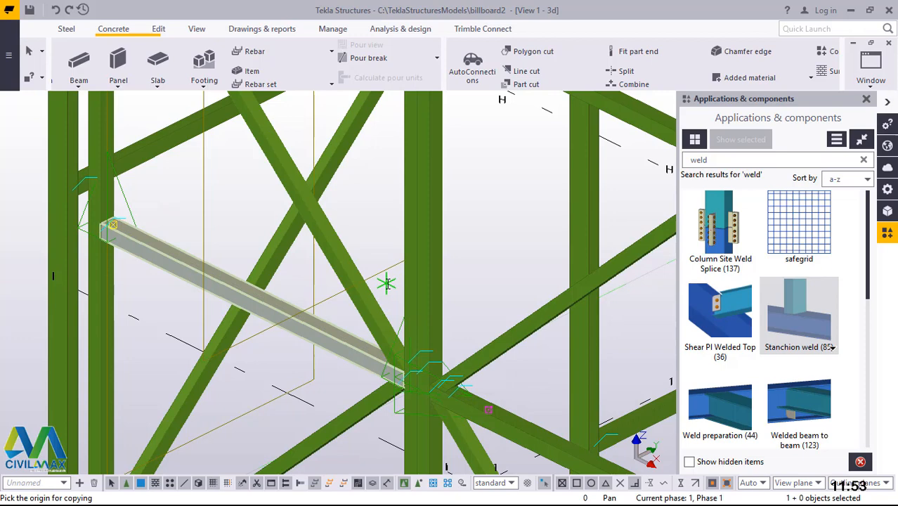
{"action": "right_click", "coordinate": [209, 201]}
{"action": "left_click", "coordinate": [233, 197]}
{"action": "right_click", "coordinate": [235, 195]}
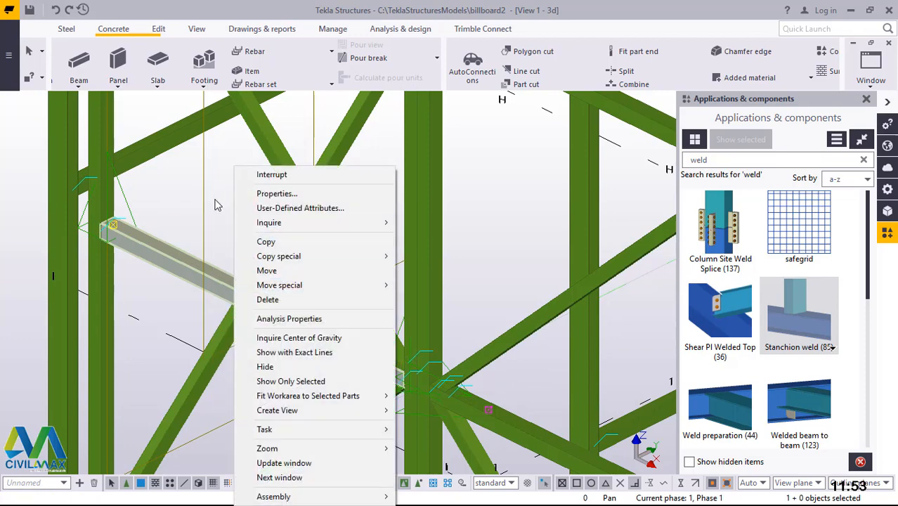
{"action": "left_click", "coordinate": [173, 183]}
Redraw the view and delete the last panel's bottom chord that overhangs beyond the corner column.
{"action": "right_click", "coordinate": [173, 182]}
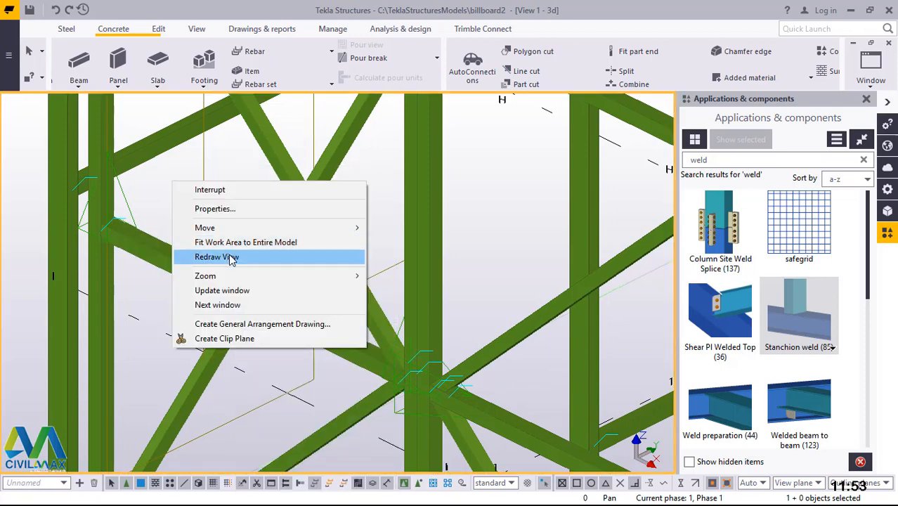
{"action": "left_click", "coordinate": [232, 258]}
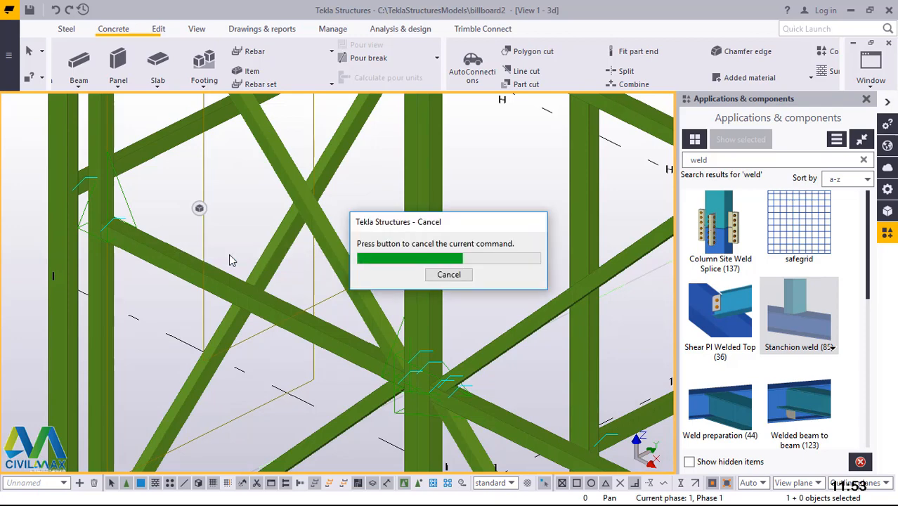
{"action": "scroll", "coordinate": [232, 260], "scroll_direction": "down", "scroll_amount": 5}
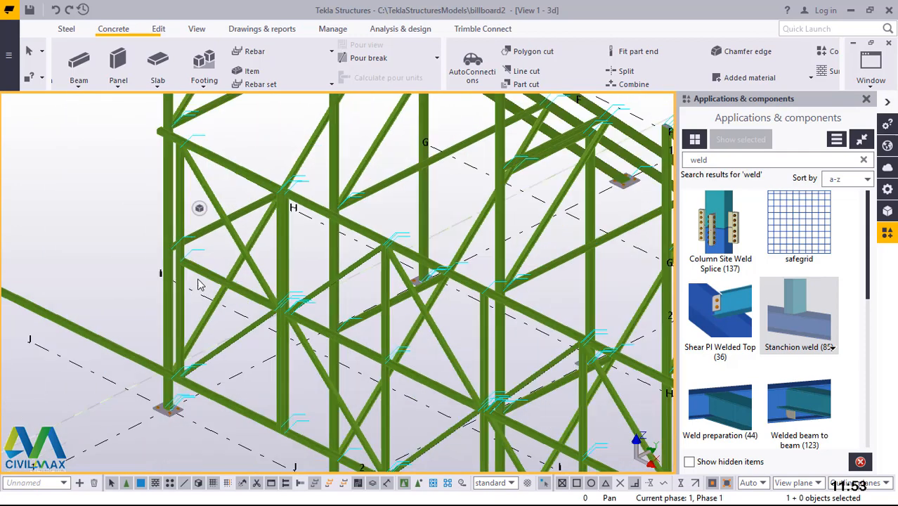
{"action": "scroll", "coordinate": [200, 284], "scroll_direction": "up", "scroll_amount": 5}
{"action": "scroll", "coordinate": [179, 273], "scroll_direction": "down", "scroll_amount": 2}
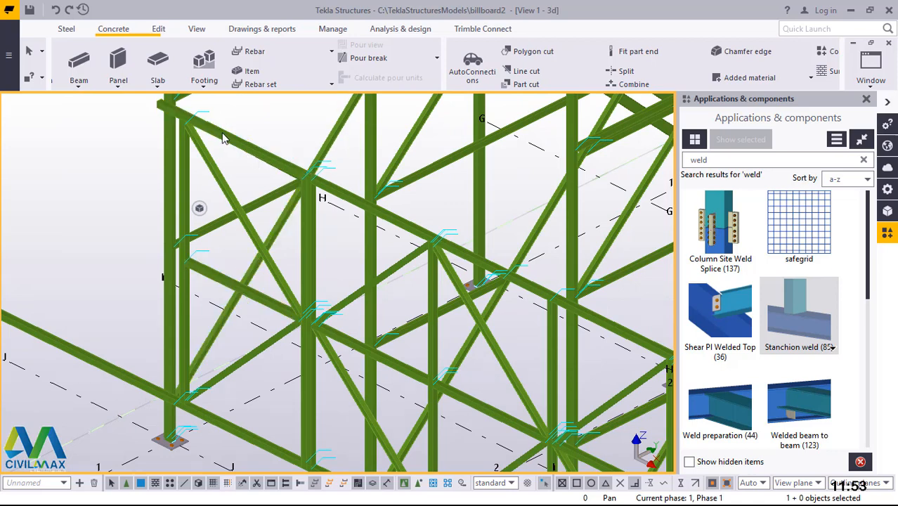
{"action": "left_click", "coordinate": [120, 380]}
{"action": "key", "text": "Delete"}
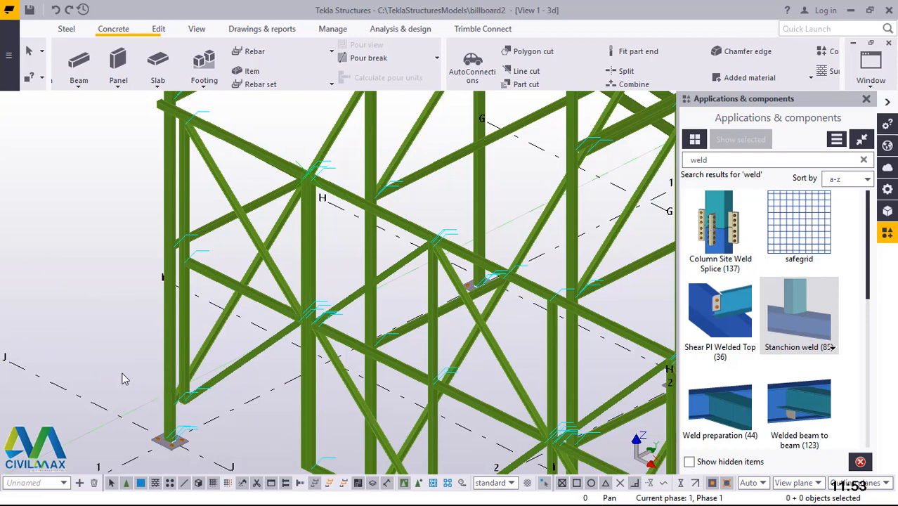
Copy the corner bay's top chord 1470 mm straight down to the middle rail's joint on the inner column.
{"action": "scroll", "coordinate": [249, 145], "scroll_direction": "up", "scroll_amount": 3}
{"action": "scroll", "coordinate": [255, 246], "scroll_direction": "down", "scroll_amount": 2}
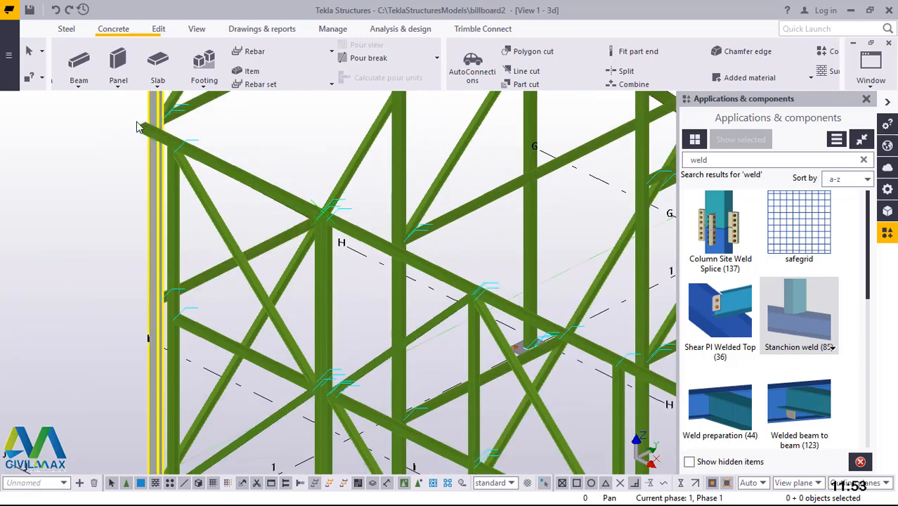
{"action": "scroll", "coordinate": [351, 237], "scroll_direction": "up", "scroll_amount": 3}
{"action": "left_click", "coordinate": [347, 237]}
{"action": "right_click", "coordinate": [447, 221]}
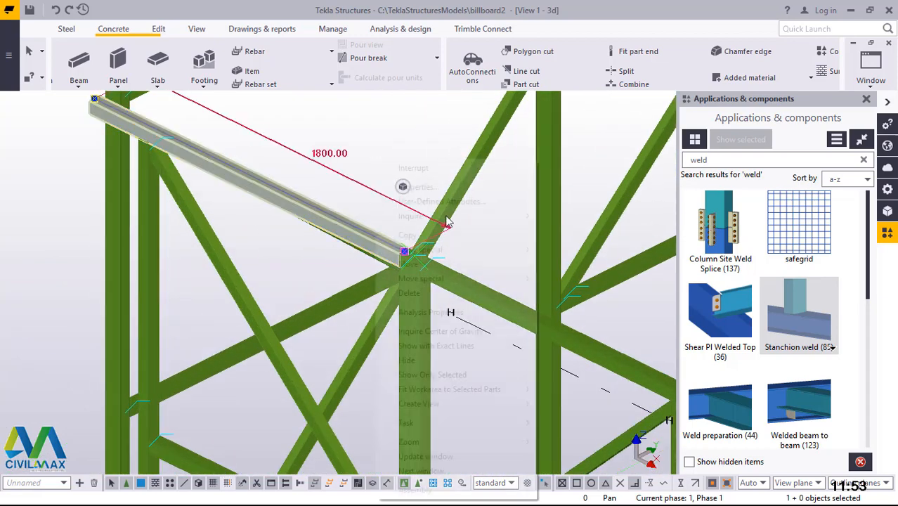
{"action": "left_click", "coordinate": [407, 235]}
{"action": "scroll", "coordinate": [400, 278], "scroll_direction": "up", "scroll_amount": 3}
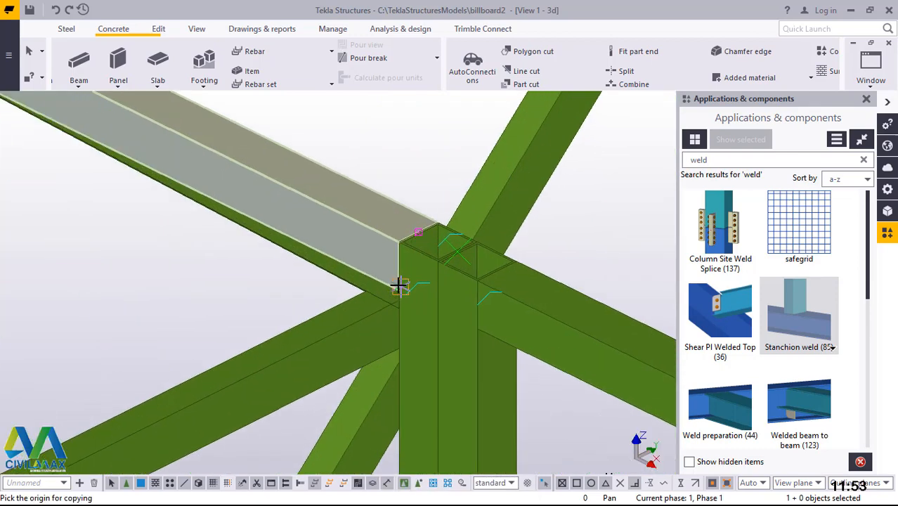
{"action": "scroll", "coordinate": [399, 253], "scroll_direction": "up", "scroll_amount": 5}
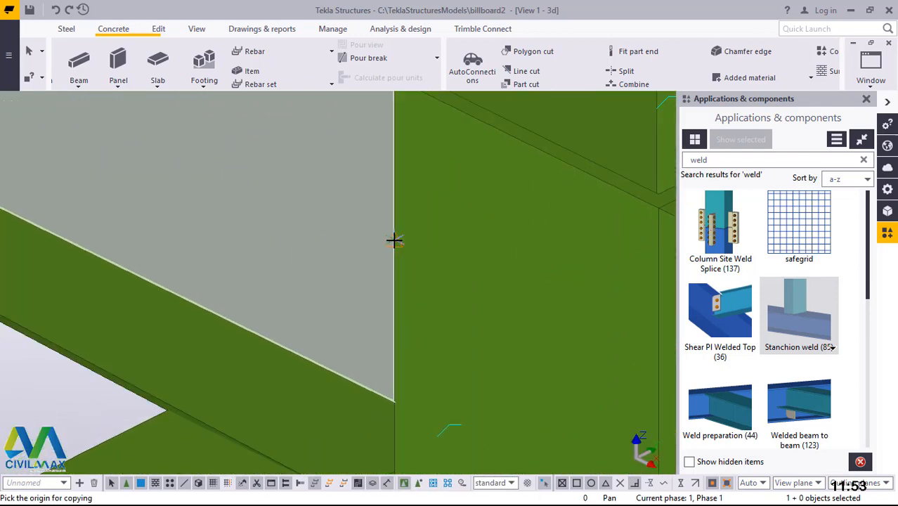
{"action": "left_click", "coordinate": [395, 240]}
{"action": "scroll", "coordinate": [364, 181], "scroll_direction": "down", "scroll_amount": 6}
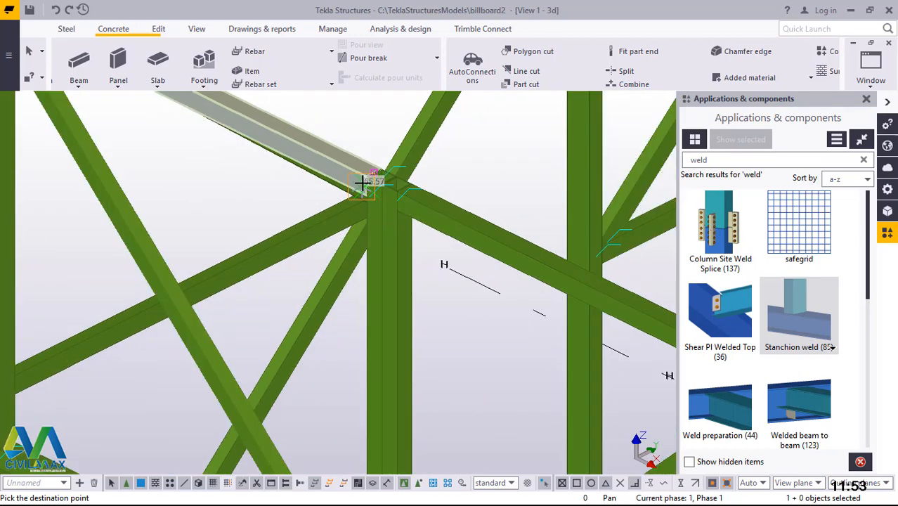
{"action": "scroll", "coordinate": [367, 182], "scroll_direction": "down", "scroll_amount": 3}
{"action": "scroll", "coordinate": [359, 344], "scroll_direction": "up", "scroll_amount": 5}
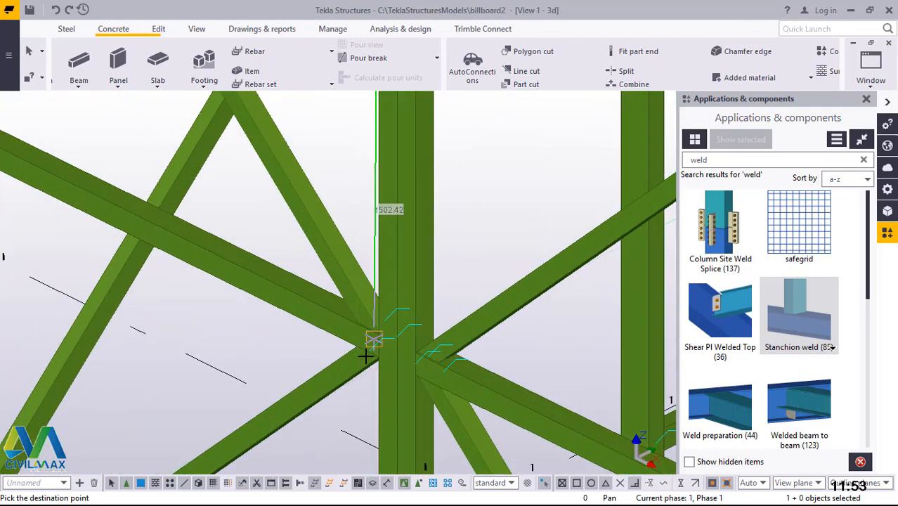
{"action": "scroll", "coordinate": [380, 348], "scroll_direction": "up", "scroll_amount": 5}
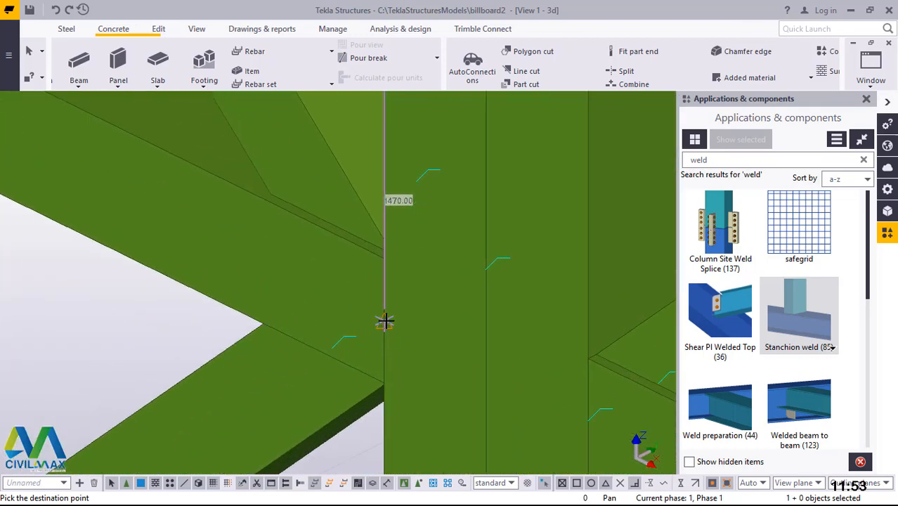
{"action": "right_click", "coordinate": [419, 238]}
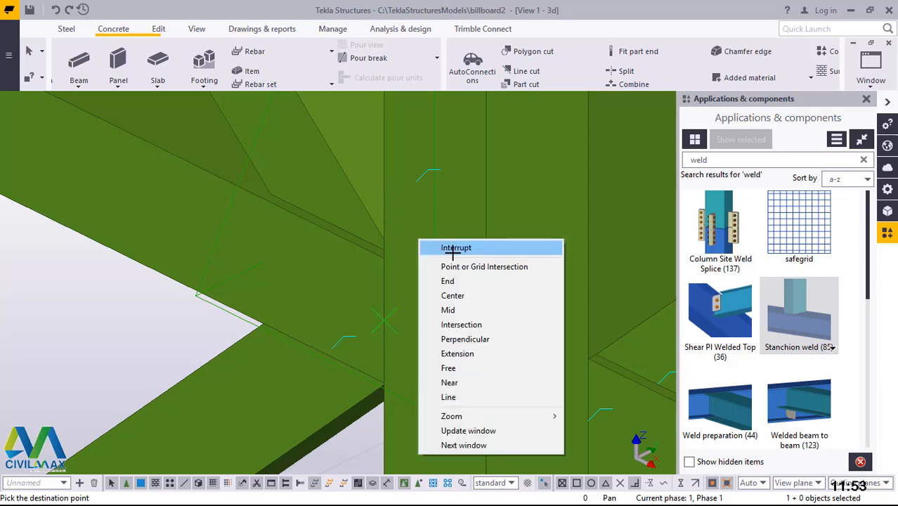
{"action": "left_click", "coordinate": [452, 249]}
Delete the original middle rail that overlaps the copied chord in the corner bay.
{"action": "scroll", "coordinate": [415, 347], "scroll_direction": "down", "scroll_amount": 4}
{"action": "scroll", "coordinate": [351, 295], "scroll_direction": "down", "scroll_amount": 4}
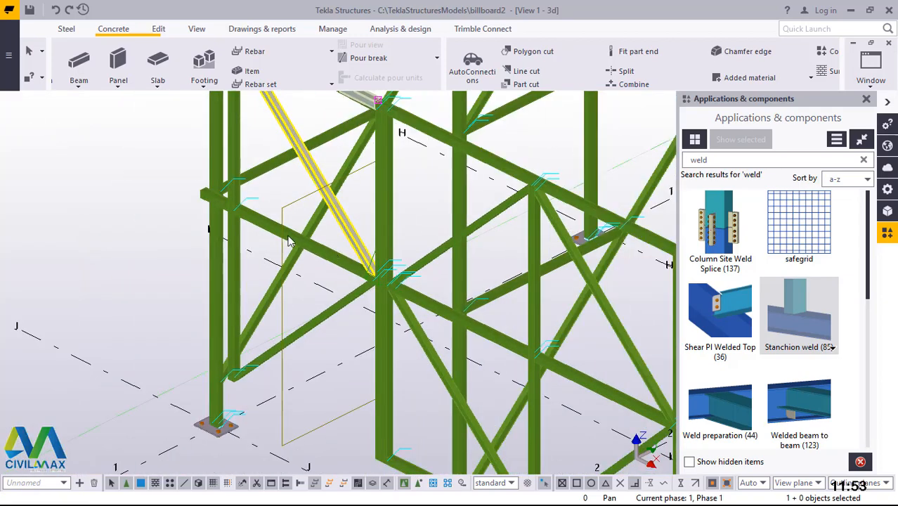
{"action": "scroll", "coordinate": [232, 211], "scroll_direction": "up", "scroll_amount": 4}
{"action": "scroll", "coordinate": [259, 224], "scroll_direction": "up", "scroll_amount": 1}
{"action": "left_click", "coordinate": [266, 227]}
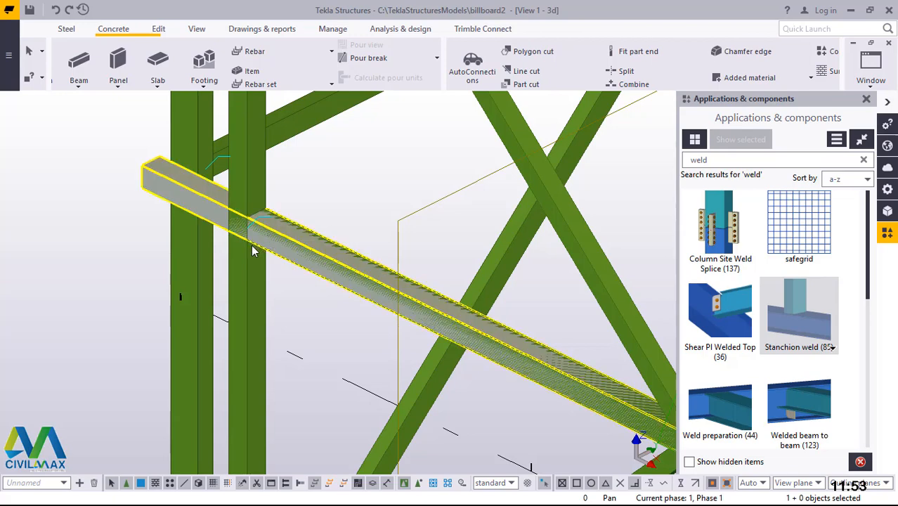
{"action": "scroll", "coordinate": [251, 223], "scroll_direction": "up", "scroll_amount": 2}
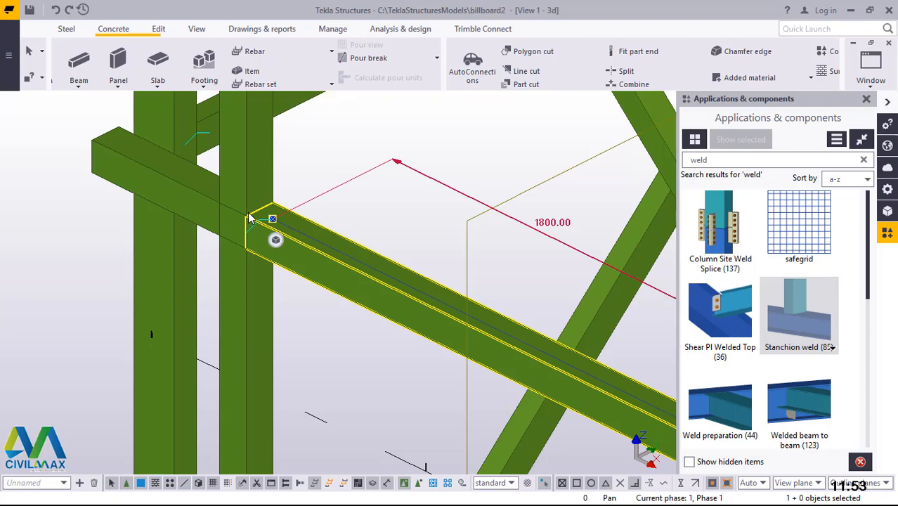
{"action": "key", "text": "Escape"}
Copy the corner bay's new middle rail straight down to the lower end of the inner column as its bottom chord.
{"action": "scroll", "coordinate": [88, 167], "scroll_direction": "down", "scroll_amount": 5}
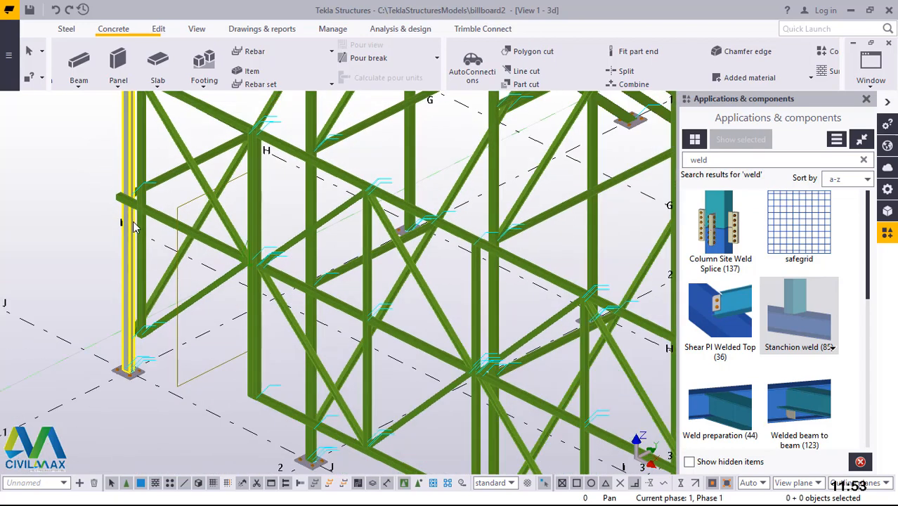
{"action": "scroll", "coordinate": [273, 298], "scroll_direction": "up", "scroll_amount": 2}
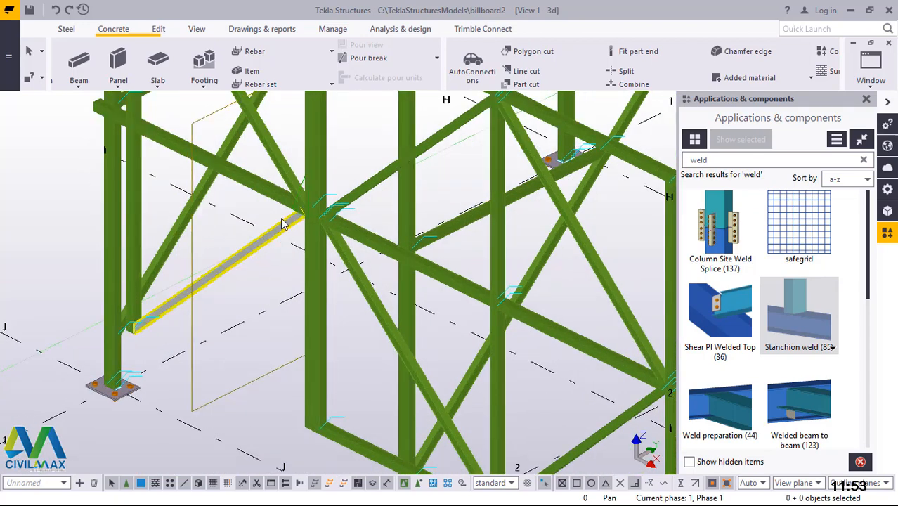
{"action": "scroll", "coordinate": [282, 224], "scroll_direction": "up", "scroll_amount": 3}
{"action": "left_click", "coordinate": [270, 184]}
{"action": "right_click", "coordinate": [271, 183]}
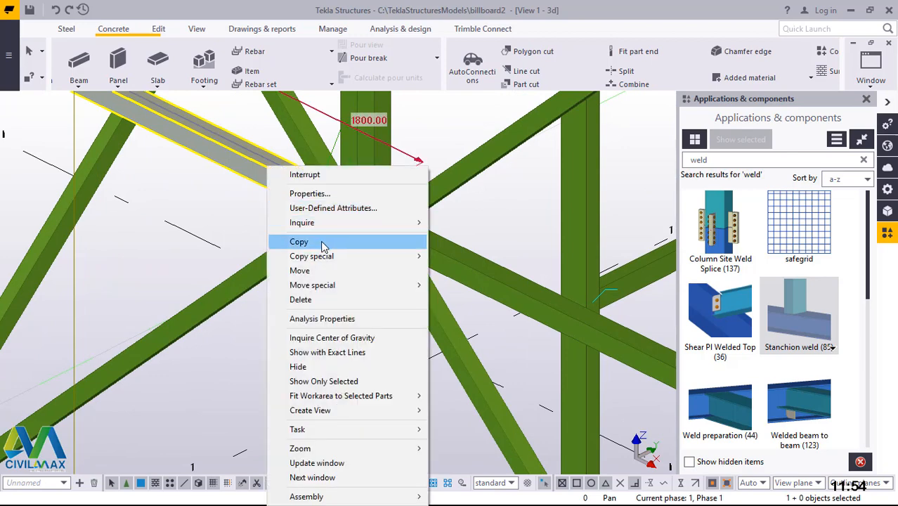
{"action": "left_click", "coordinate": [309, 241]}
{"action": "scroll", "coordinate": [337, 211], "scroll_direction": "up", "scroll_amount": 4}
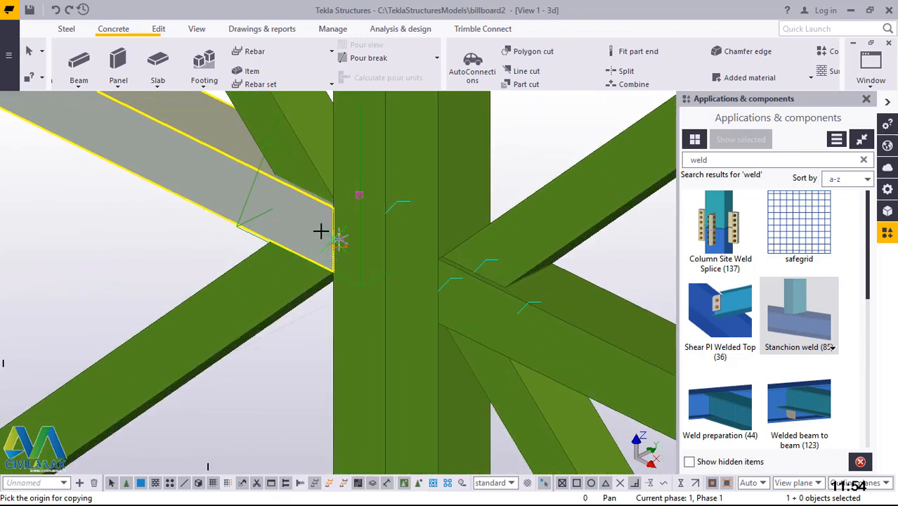
{"action": "scroll", "coordinate": [321, 231], "scroll_direction": "up", "scroll_amount": 5}
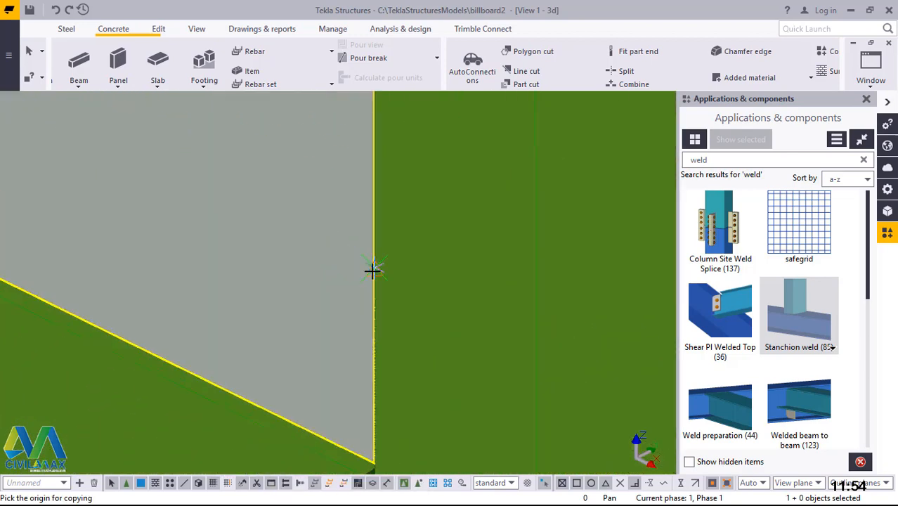
{"action": "left_click", "coordinate": [372, 271]}
{"action": "scroll", "coordinate": [334, 176], "scroll_direction": "down", "scroll_amount": 5}
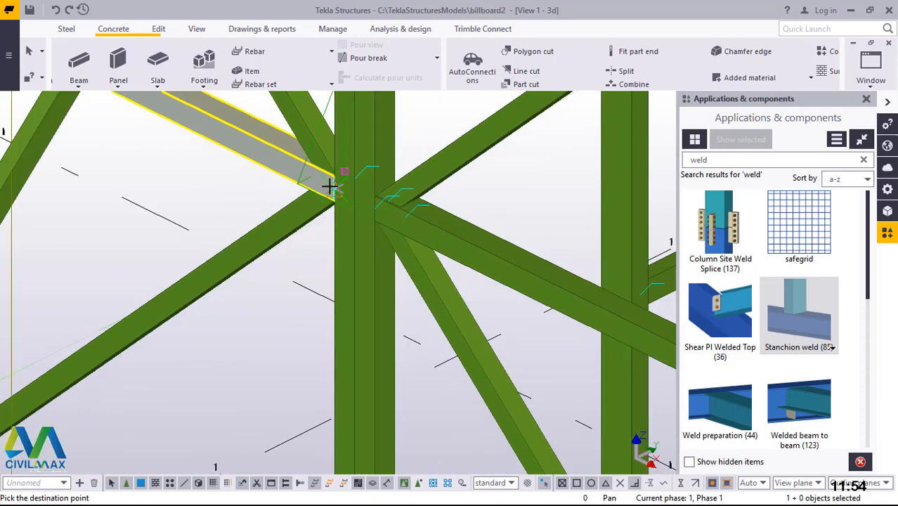
{"action": "scroll", "coordinate": [329, 186], "scroll_direction": "down", "scroll_amount": 4}
{"action": "scroll", "coordinate": [316, 326], "scroll_direction": "up", "scroll_amount": 5}
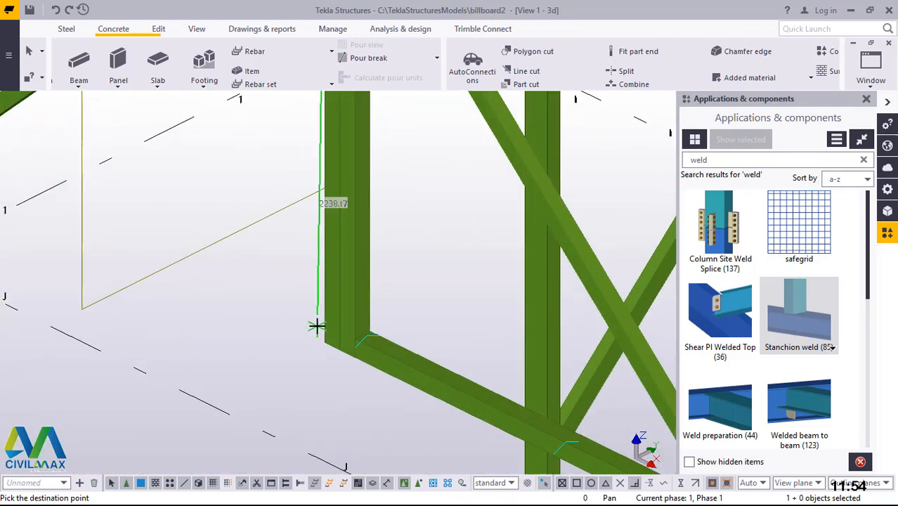
{"action": "scroll", "coordinate": [316, 326], "scroll_direction": "up", "scroll_amount": 5}
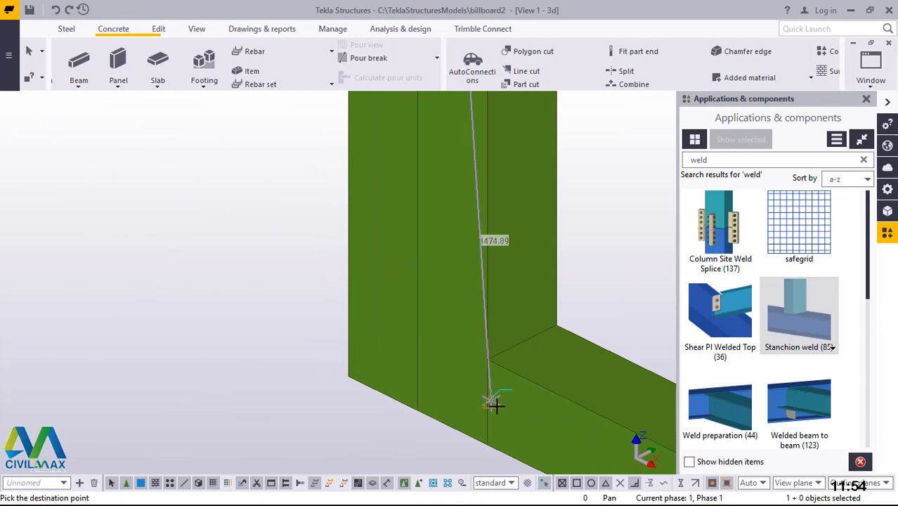
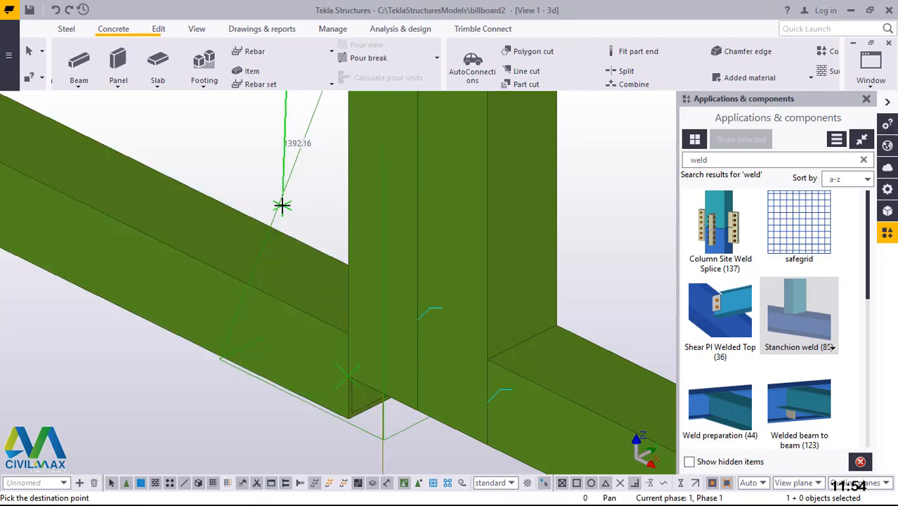
{"action": "right_click", "coordinate": [281, 205]}
{"action": "left_click", "coordinate": [314, 215]}
Move the copied bottom chord up 30 mm so its underside meets the lower end of the inner column.
{"action": "right_click", "coordinate": [148, 248]}
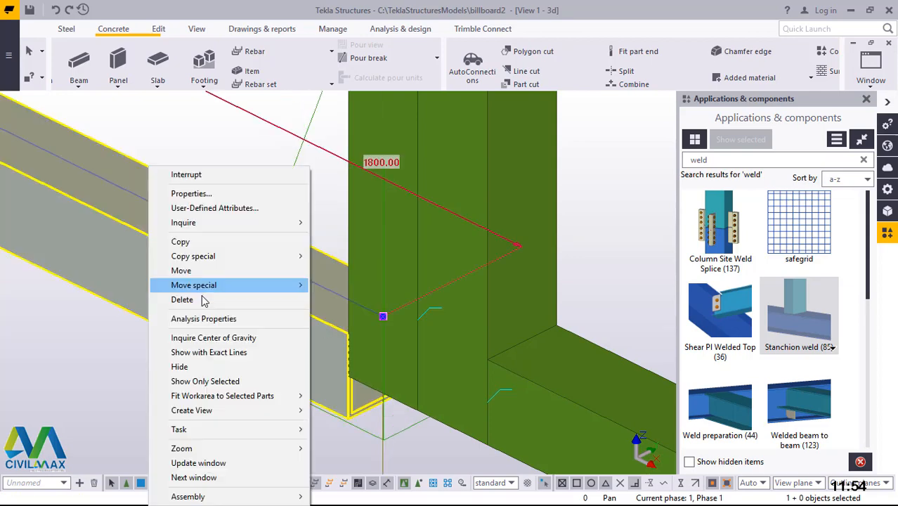
{"action": "left_click", "coordinate": [181, 271]}
{"action": "scroll", "coordinate": [351, 418], "scroll_direction": "up", "scroll_amount": 4}
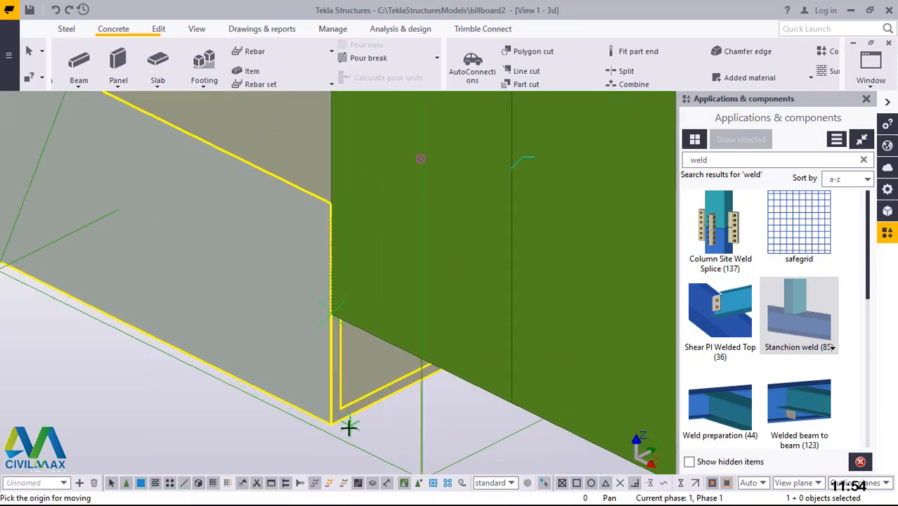
{"action": "left_click", "coordinate": [329, 422]}
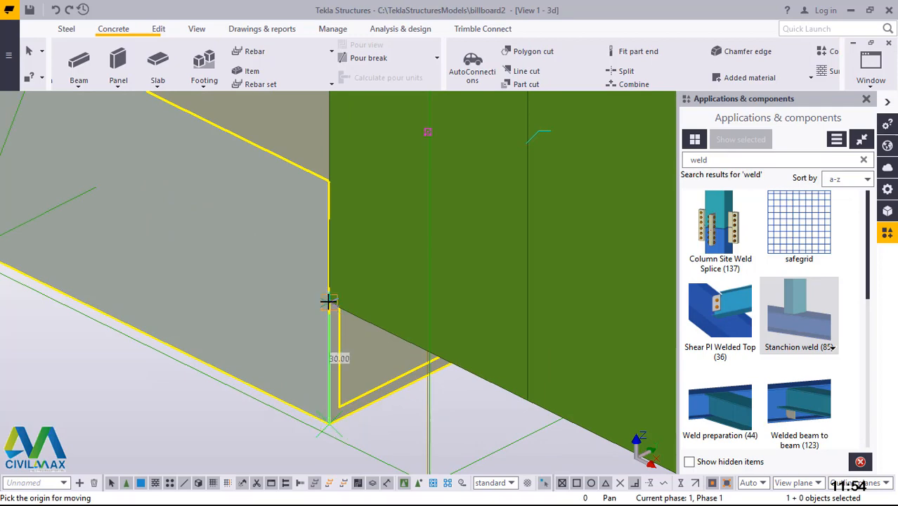
{"action": "left_click", "coordinate": [329, 303]}
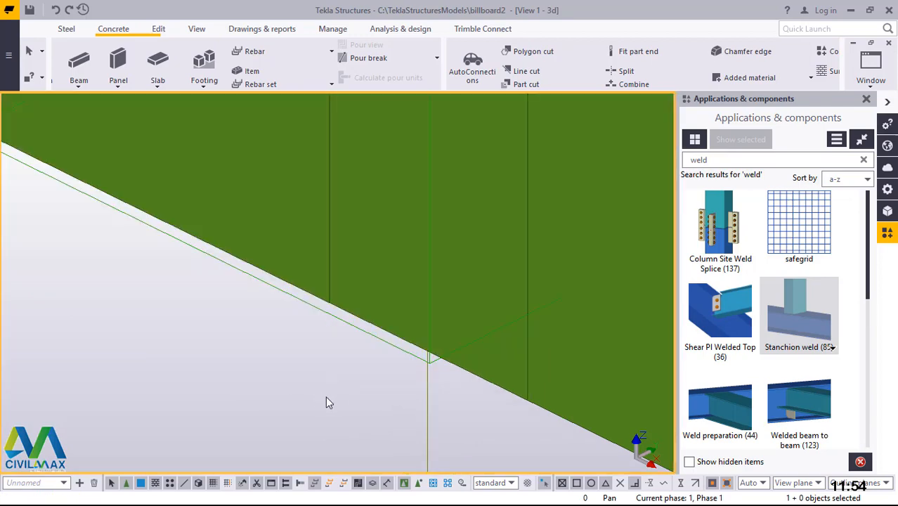
Move the corner bay's outer vertical post along the bottom chord to the chord's outer end corner.
{"action": "scroll", "coordinate": [338, 402], "scroll_direction": "down", "scroll_amount": 6}
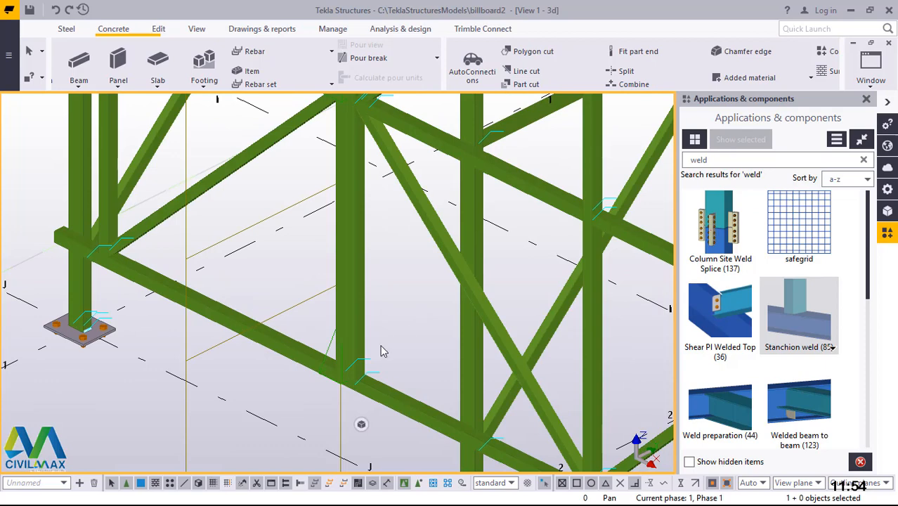
{"action": "scroll", "coordinate": [350, 369], "scroll_direction": "down", "scroll_amount": 2}
{"action": "scroll", "coordinate": [132, 245], "scroll_direction": "up", "scroll_amount": 8}
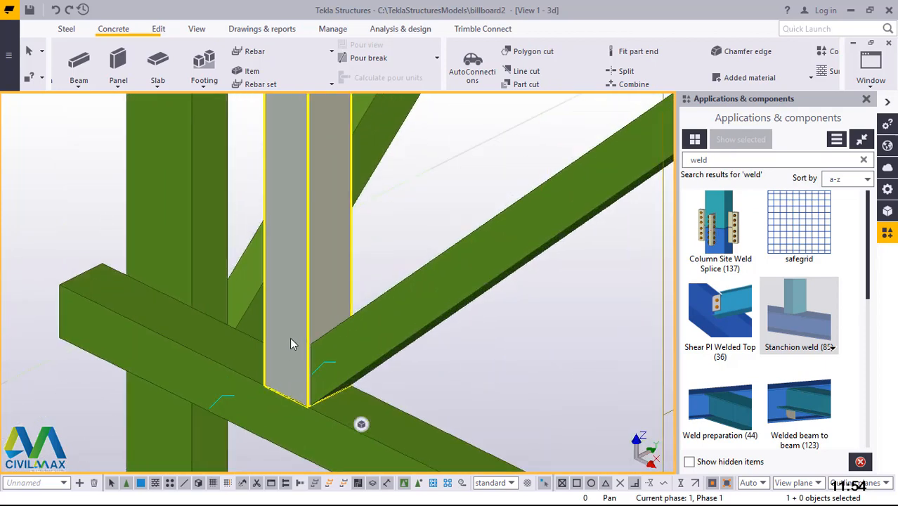
{"action": "scroll", "coordinate": [298, 323], "scroll_direction": "up", "scroll_amount": 1}
{"action": "right_click", "coordinate": [297, 309]}
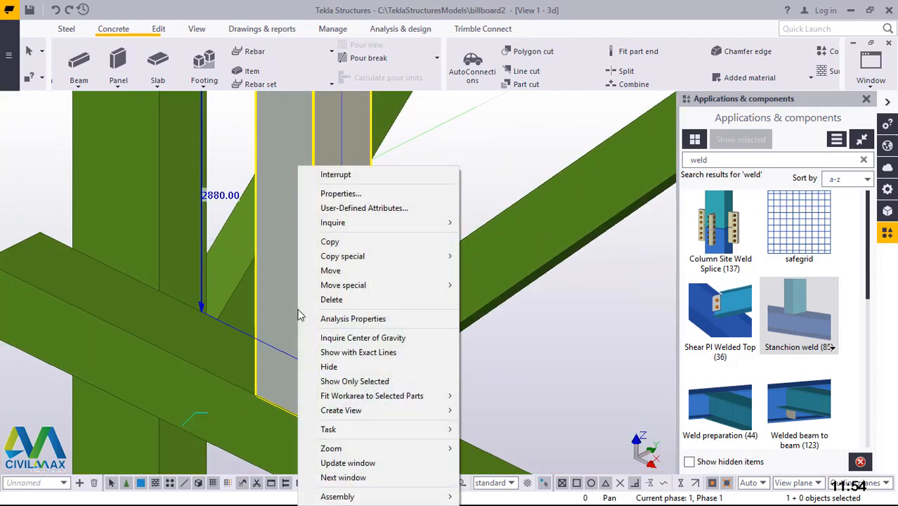
{"action": "left_click", "coordinate": [329, 272]}
{"action": "scroll", "coordinate": [253, 391], "scroll_direction": "down", "scroll_amount": 2}
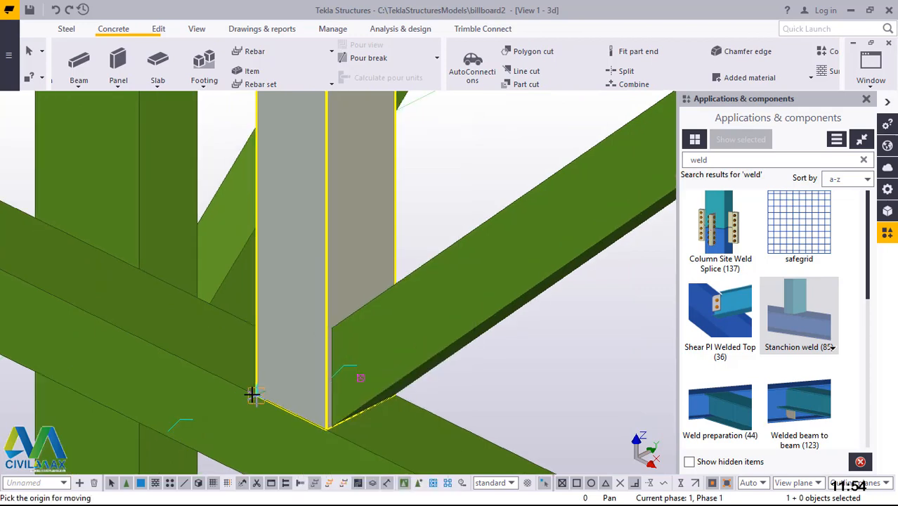
{"action": "left_click", "coordinate": [143, 302]}
{"action": "scroll", "coordinate": [232, 313], "scroll_direction": "up", "scroll_amount": 5}
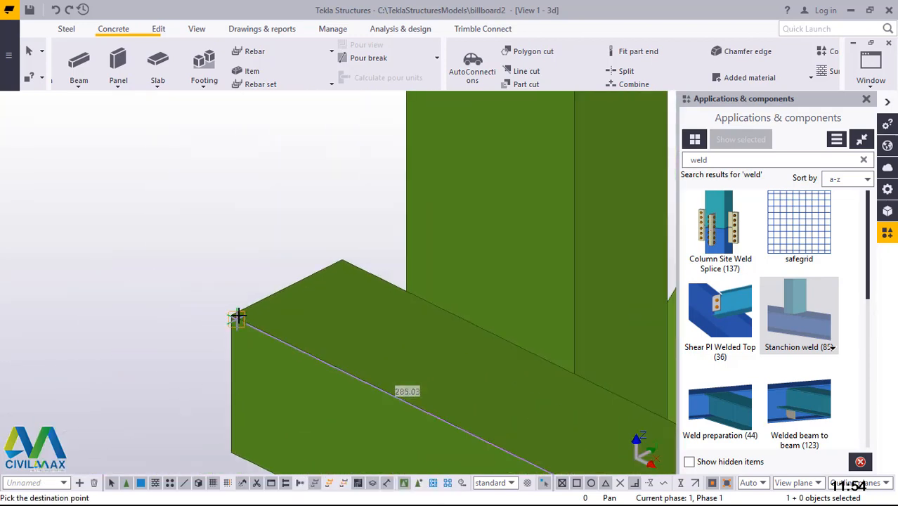
{"action": "left_click", "coordinate": [231, 308]}
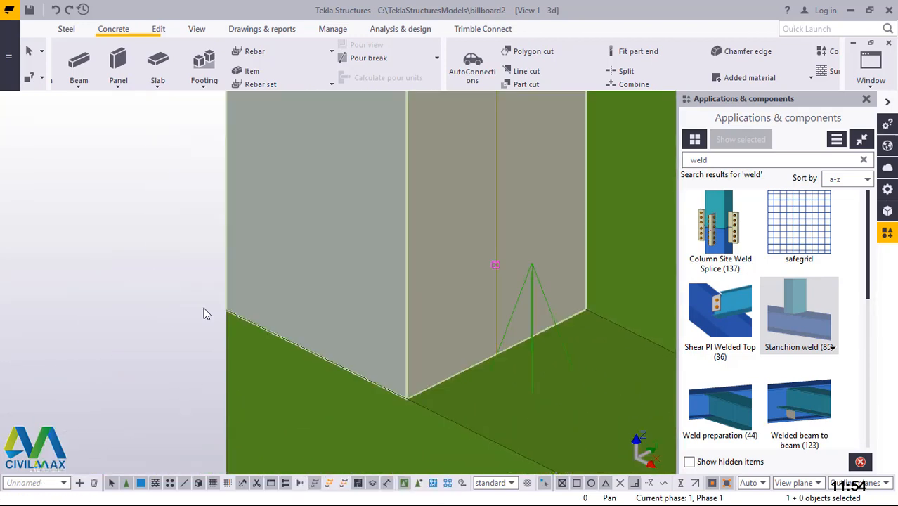
Delete the lower brace running from the inner column's middle joint down to the outer post's former foot position.
{"action": "scroll", "coordinate": [202, 350], "scroll_direction": "down", "scroll_amount": 3}
{"action": "scroll", "coordinate": [220, 397], "scroll_direction": "down", "scroll_amount": 5}
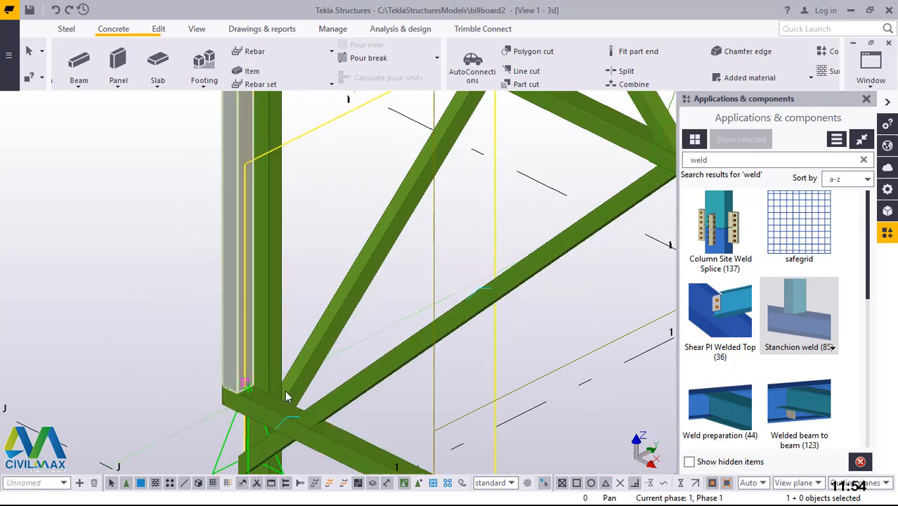
{"action": "key", "text": "Delete"}
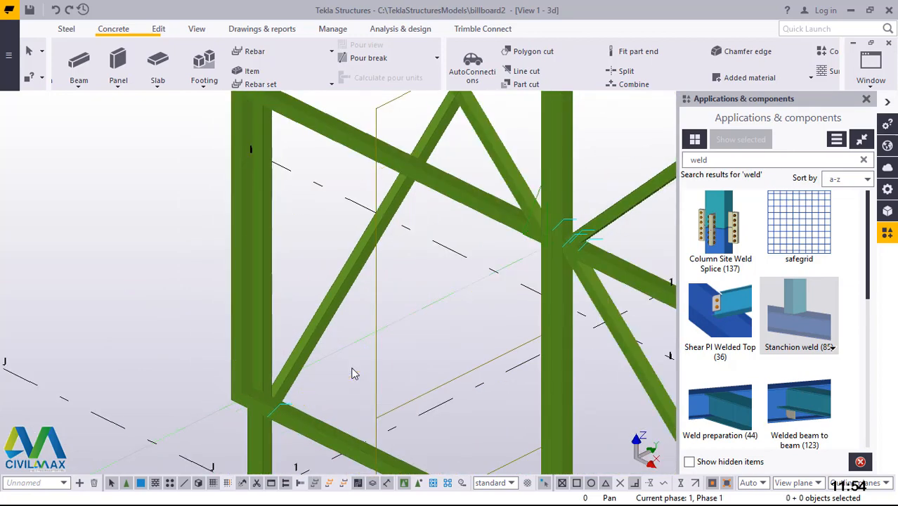
Examine the corner bay's chord, rail, brace and outer post joints around the inner column from top to bottom.
{"action": "scroll", "coordinate": [323, 330], "scroll_direction": "down", "scroll_amount": 5}
{"action": "scroll", "coordinate": [254, 313], "scroll_direction": "up", "scroll_amount": 6}
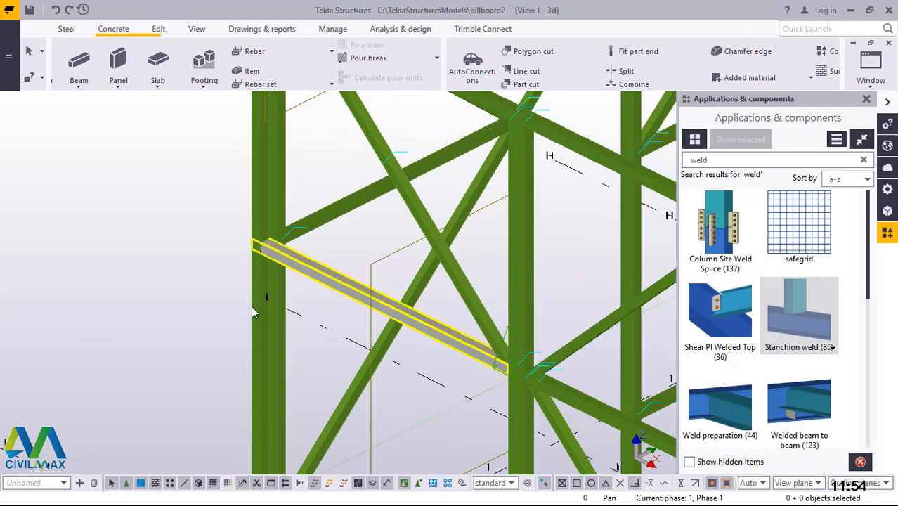
{"action": "scroll", "coordinate": [286, 278], "scroll_direction": "down", "scroll_amount": 4}
{"action": "scroll", "coordinate": [296, 337], "scroll_direction": "up", "scroll_amount": 6}
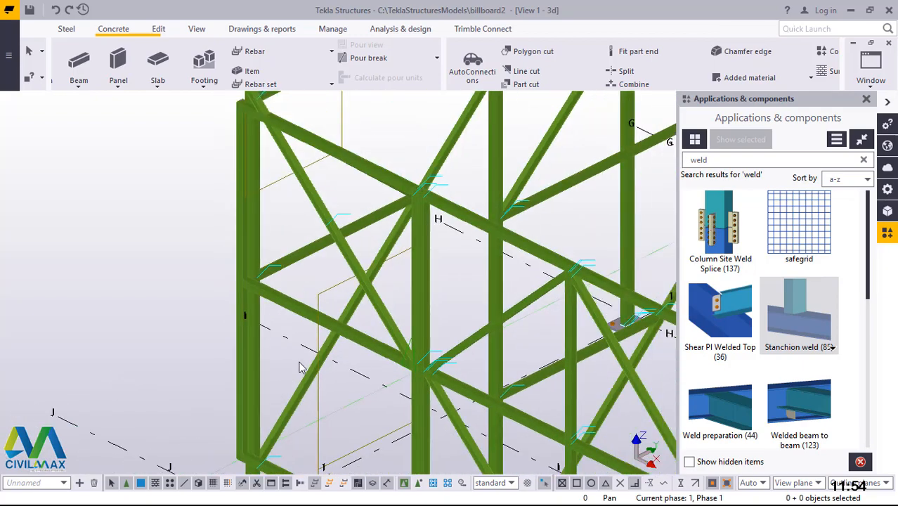
{"action": "scroll", "coordinate": [299, 367], "scroll_direction": "down", "scroll_amount": 3}
{"action": "scroll", "coordinate": [259, 177], "scroll_direction": "up", "scroll_amount": 6}
{"action": "left_click", "coordinate": [286, 211]}
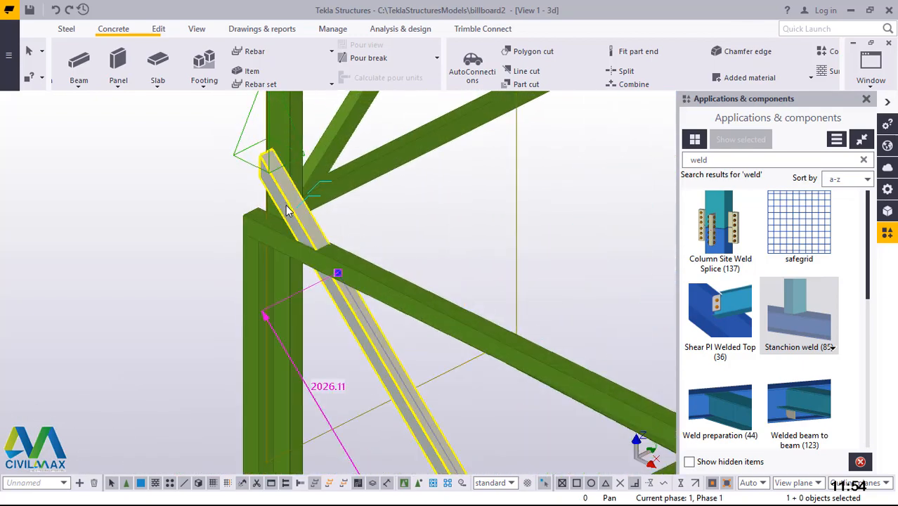
{"action": "key", "text": "Escape"}
{"action": "scroll", "coordinate": [293, 369], "scroll_direction": "down", "scroll_amount": 4}
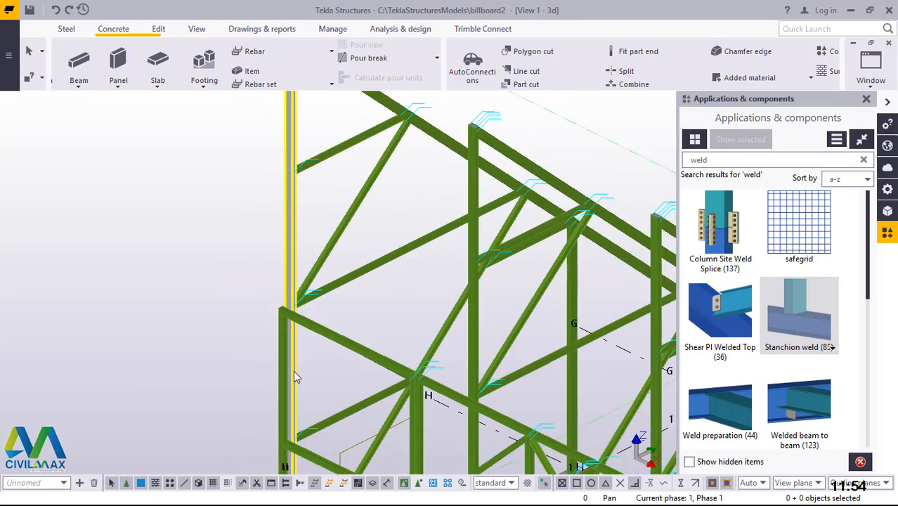
{"action": "scroll", "coordinate": [295, 378], "scroll_direction": "down", "scroll_amount": 4}
{"action": "scroll", "coordinate": [369, 337], "scroll_direction": "up", "scroll_amount": 4}
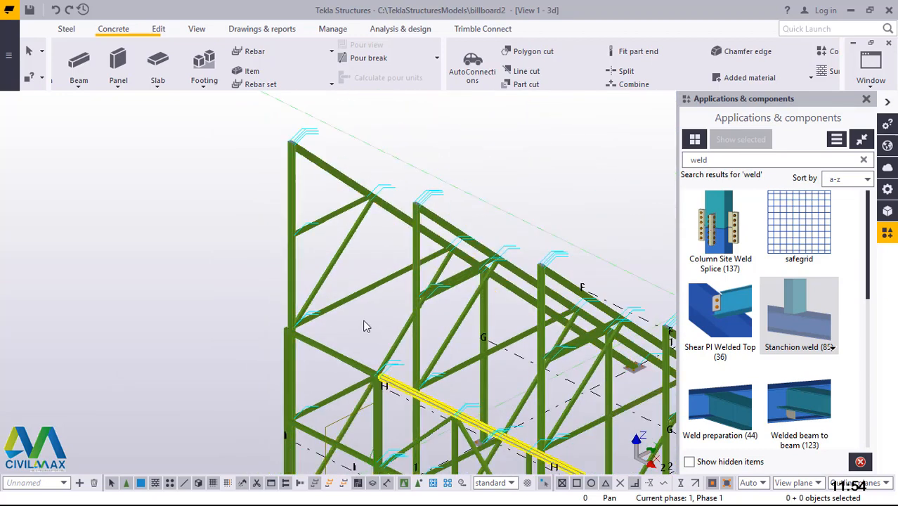
{"action": "scroll", "coordinate": [364, 325], "scroll_direction": "down", "scroll_amount": 4}
{"action": "scroll", "coordinate": [299, 395], "scroll_direction": "up", "scroll_amount": 4}
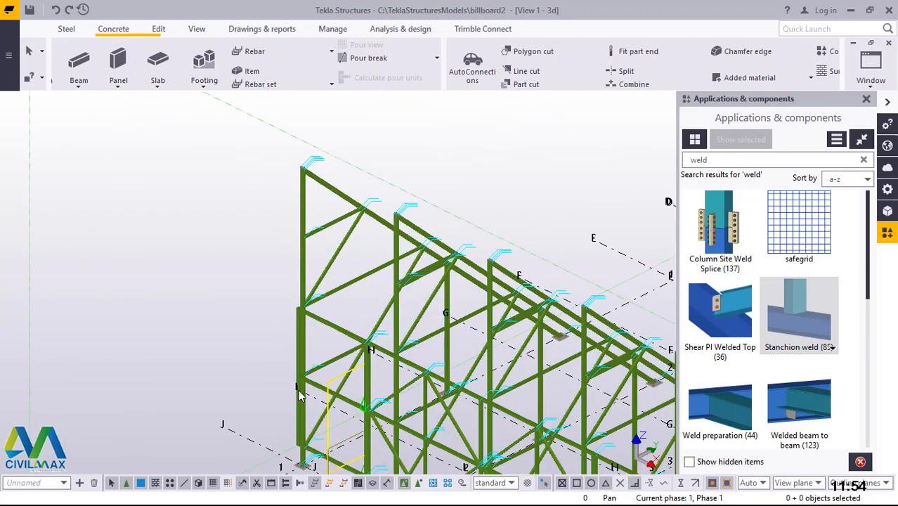
{"action": "scroll", "coordinate": [299, 396], "scroll_direction": "up", "scroll_amount": 5}
Redraw the 3D model view.
{"action": "right_click", "coordinate": [85, 181]}
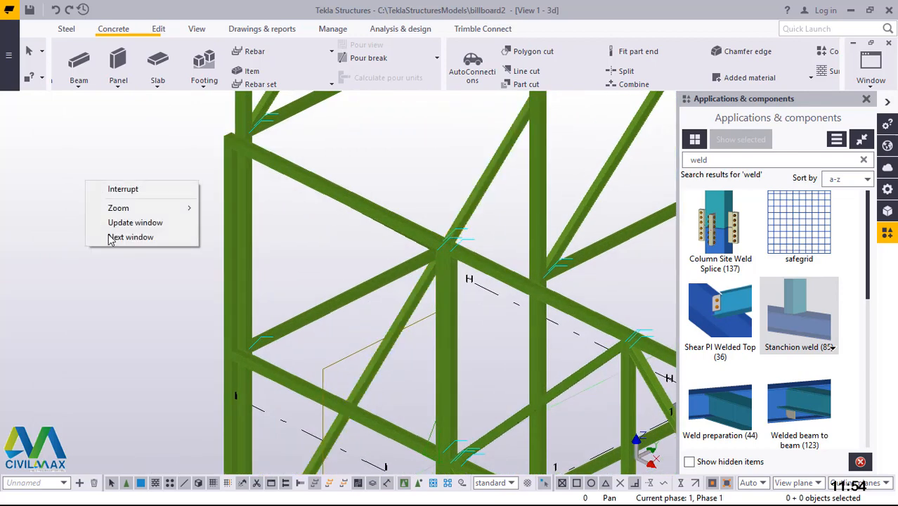
{"action": "left_click", "coordinate": [120, 238]}
{"action": "right_click", "coordinate": [87, 286]}
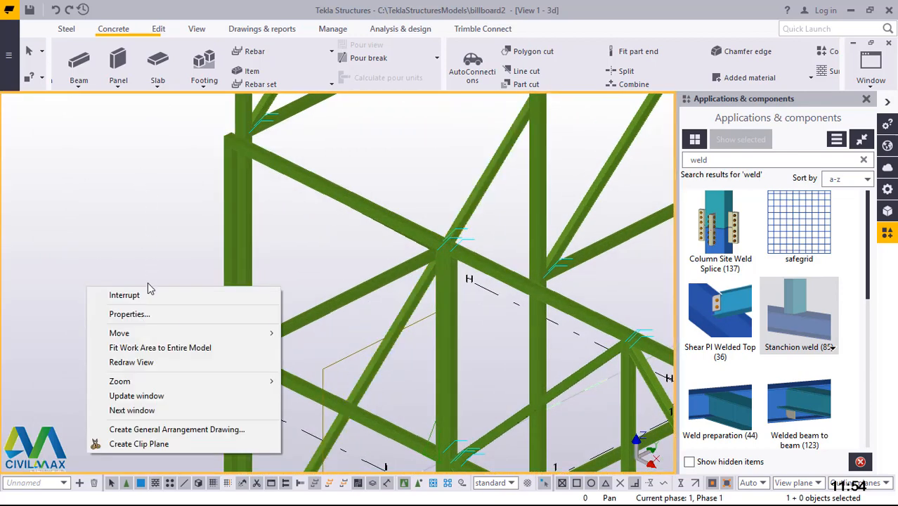
{"action": "left_click", "coordinate": [131, 363]}
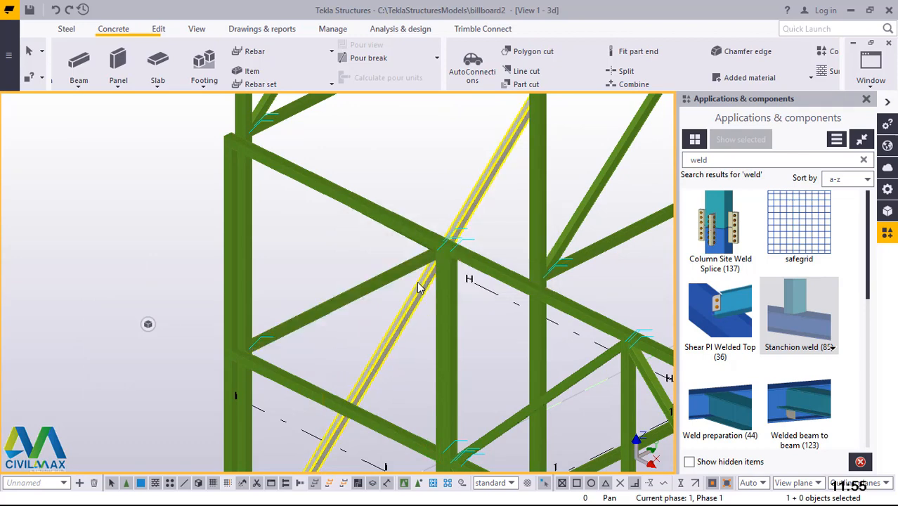
Apply Stanchion weld (85) between the corner bay's outer post as main part and the middle rail as secondary part.
{"action": "scroll", "coordinate": [233, 358], "scroll_direction": "up", "scroll_amount": 2}
{"action": "scroll", "coordinate": [234, 358], "scroll_direction": "up", "scroll_amount": 2}
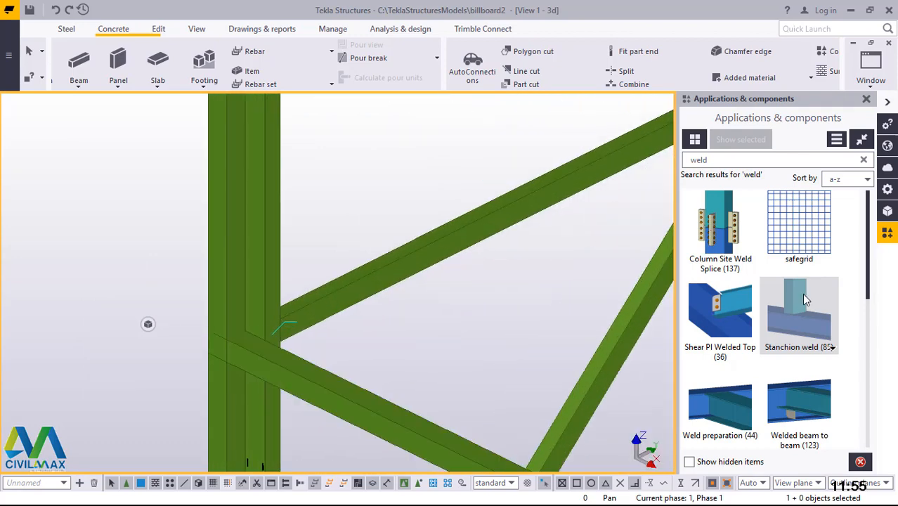
{"action": "left_click", "coordinate": [801, 298]}
{"action": "left_click", "coordinate": [223, 291]}
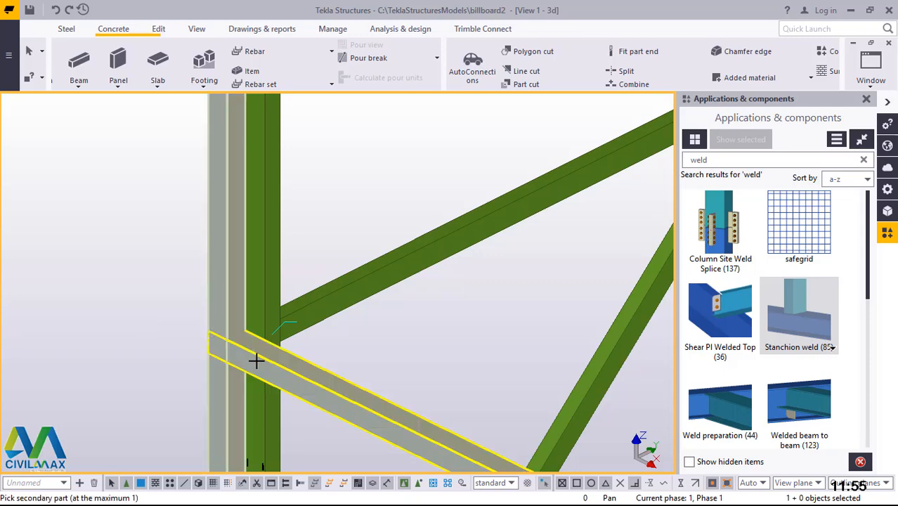
{"action": "left_click", "coordinate": [257, 360]}
{"action": "scroll", "coordinate": [257, 315], "scroll_direction": "down", "scroll_amount": 4}
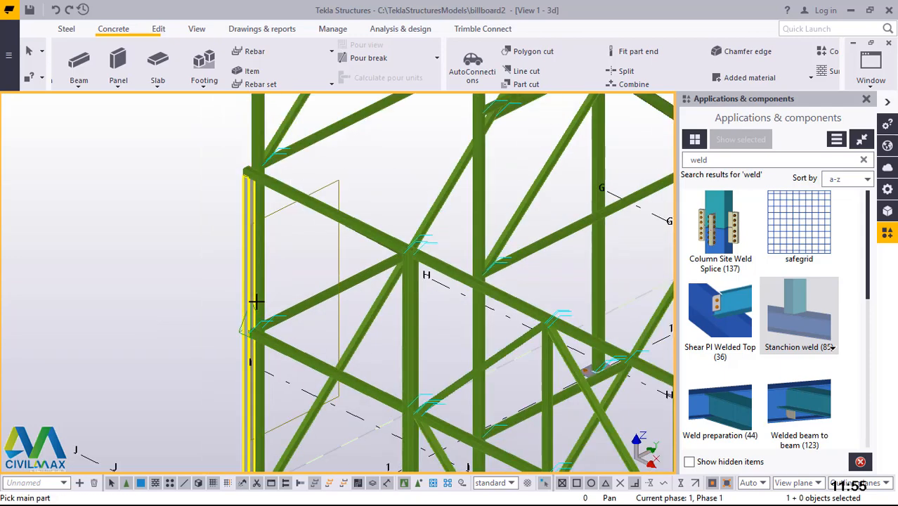
{"action": "scroll", "coordinate": [257, 207], "scroll_direction": "up", "scroll_amount": 6}
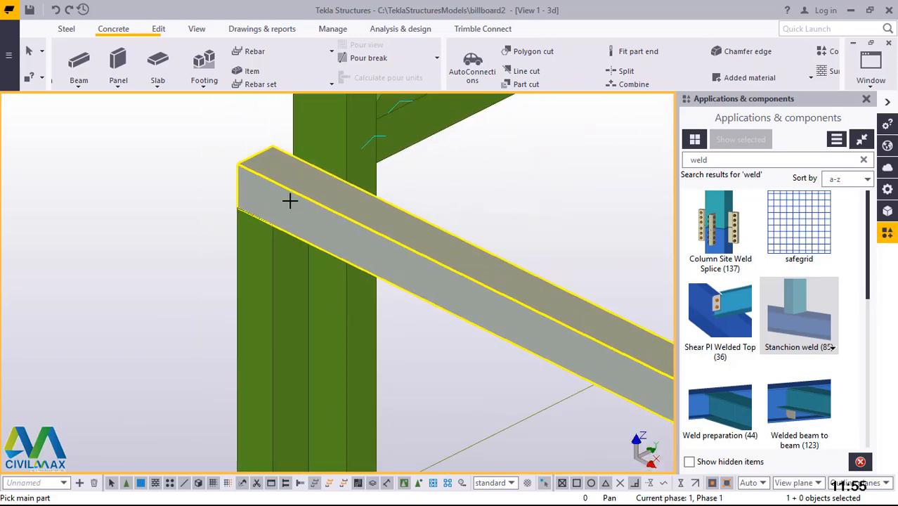
{"action": "right_click", "coordinate": [591, 185]}
{"action": "left_click", "coordinate": [613, 194]}
Try to pull the top chord's outer end back from above the outer post.
{"action": "scroll", "coordinate": [287, 189], "scroll_direction": "up", "scroll_amount": 1}
{"action": "left_click", "coordinate": [258, 190]}
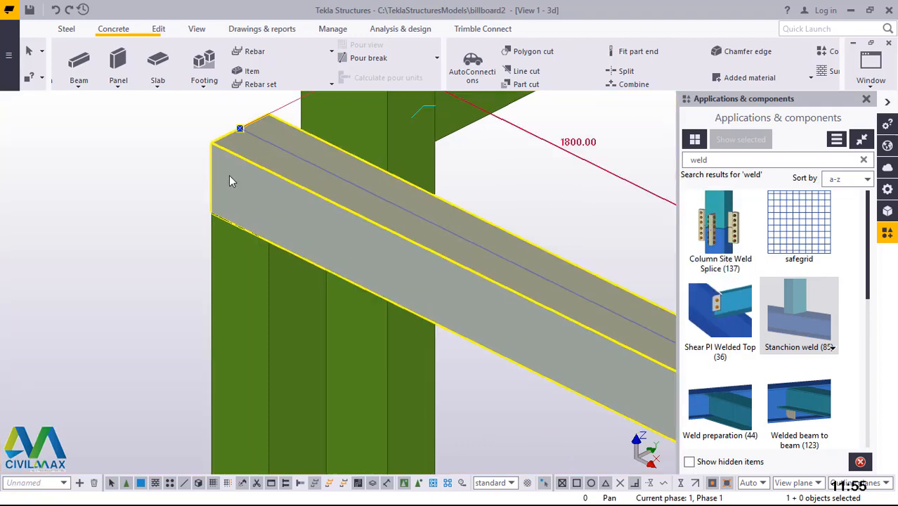
{"action": "left_click", "coordinate": [240, 129]}
{"action": "left_click_drag", "start_coordinate": [284, 159], "coordinate": [310, 173]}
Try to lengthen the outer post at its top end to 2930 mm, and undo that change.
{"action": "left_click", "coordinate": [241, 286]}
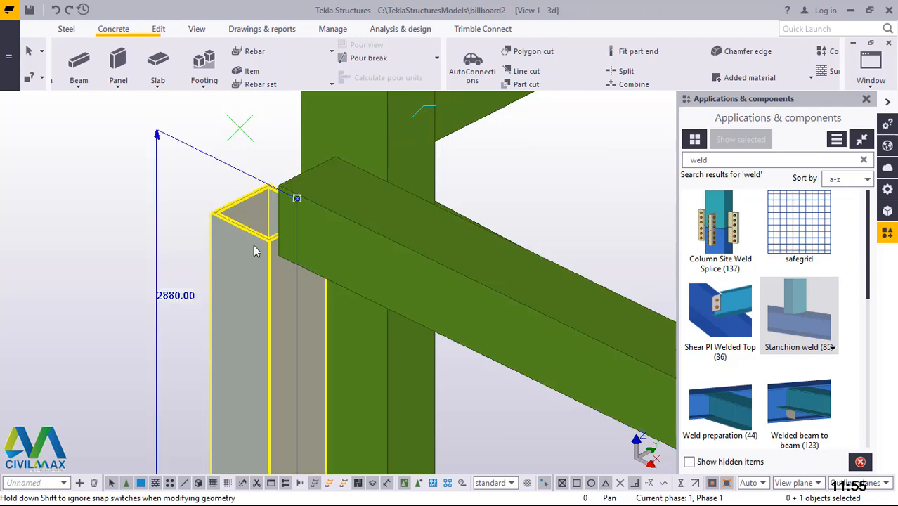
{"action": "left_click", "coordinate": [297, 199]}
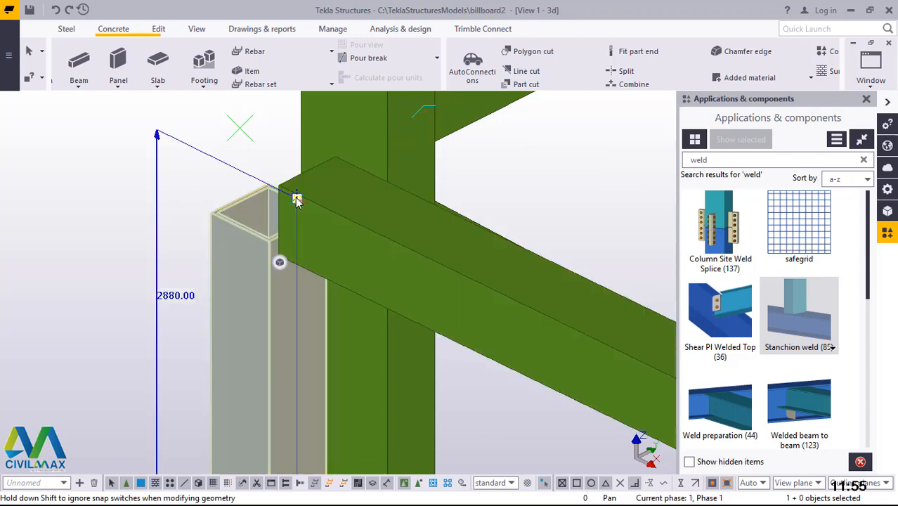
{"action": "left_click_drag", "start_coordinate": [294, 183], "coordinate": [300, 146]}
{"action": "scroll", "coordinate": [294, 171], "scroll_direction": "up", "scroll_amount": 3}
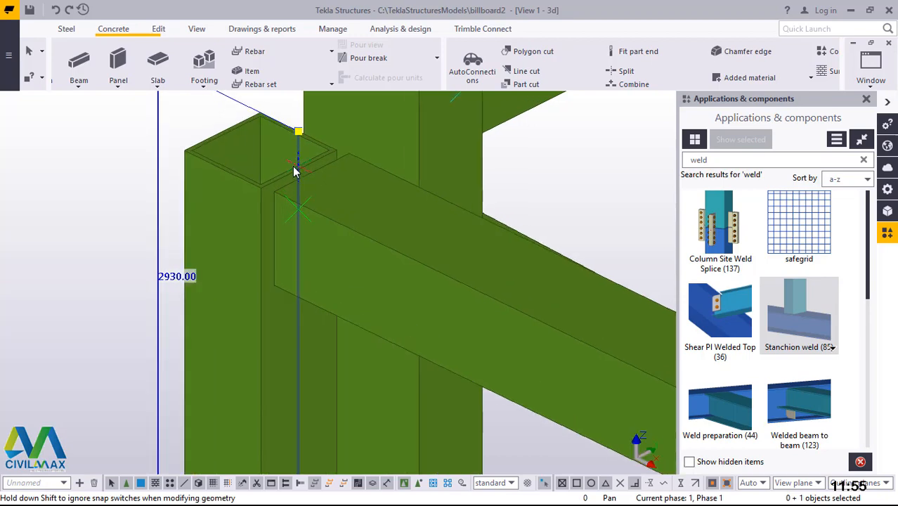
{"action": "left_click", "coordinate": [56, 9]}
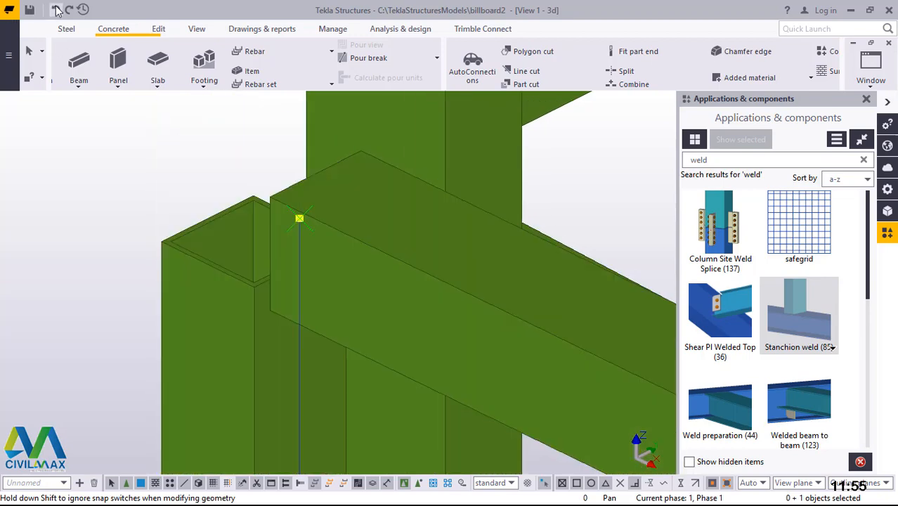
Try to raise the outer post's top end to the top chord's upper face in small moves.
{"action": "left_click", "coordinate": [221, 288]}
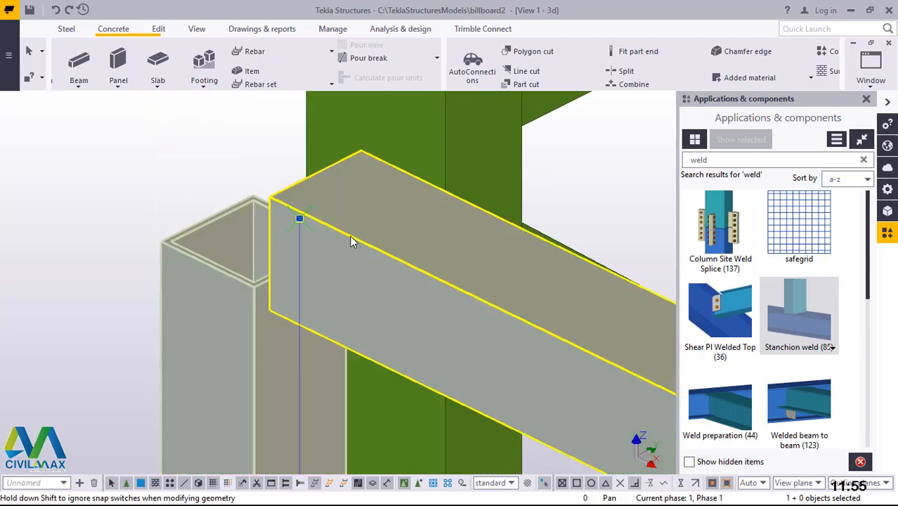
{"action": "left_click_drag", "start_coordinate": [300, 218], "coordinate": [284, 143]}
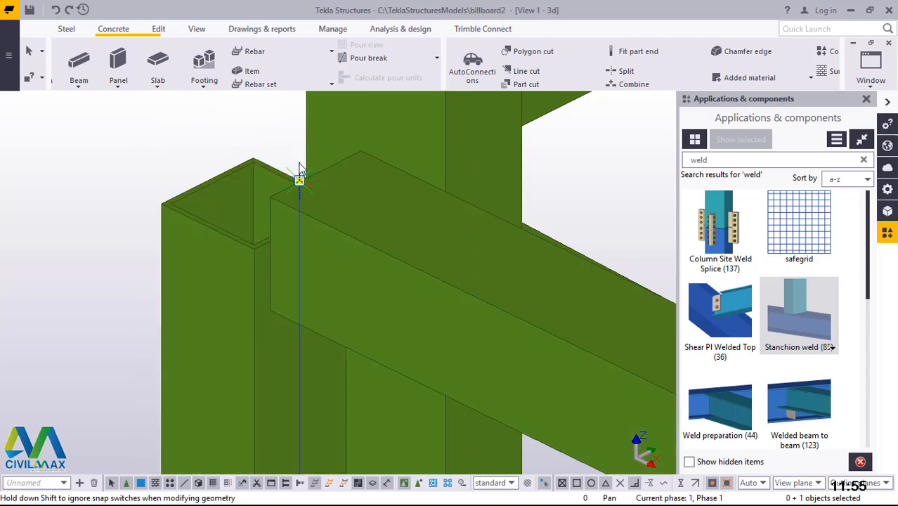
{"action": "left_click_drag", "start_coordinate": [299, 172], "coordinate": [295, 126]}
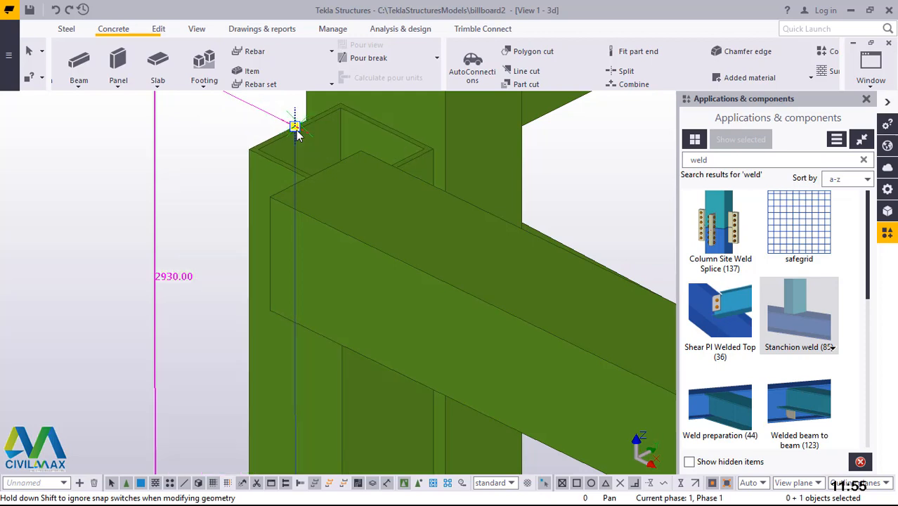
{"action": "left_click", "coordinate": [56, 10]}
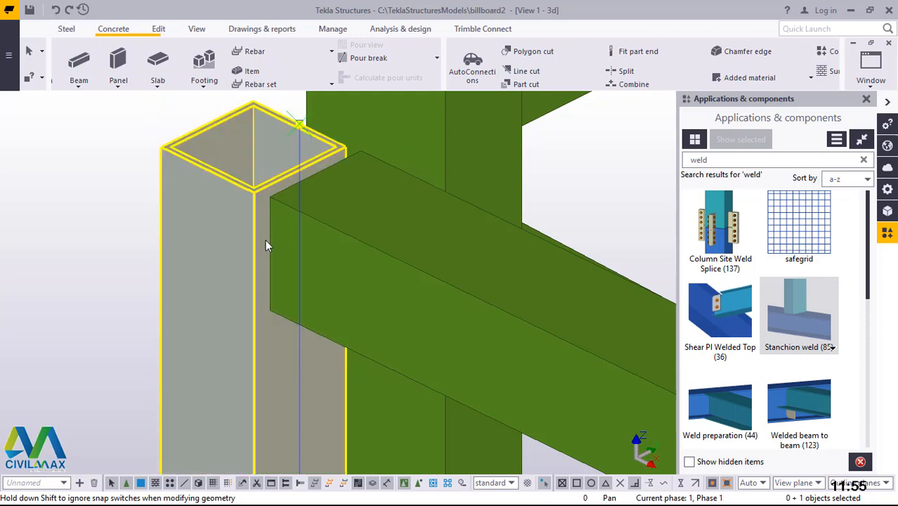
{"action": "left_click", "coordinate": [132, 141]}
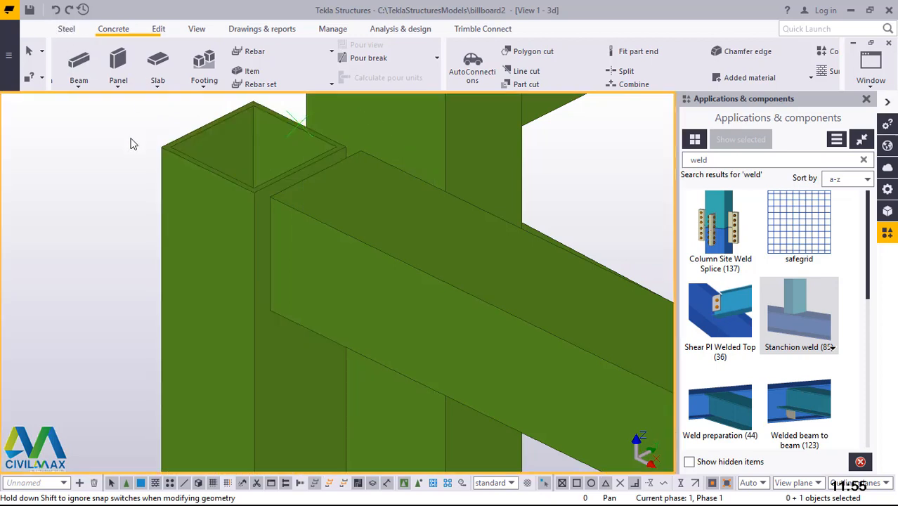
Undo the trial changes to the outer post's top end and the top chord's outer end.
{"action": "left_click", "coordinate": [56, 10]}
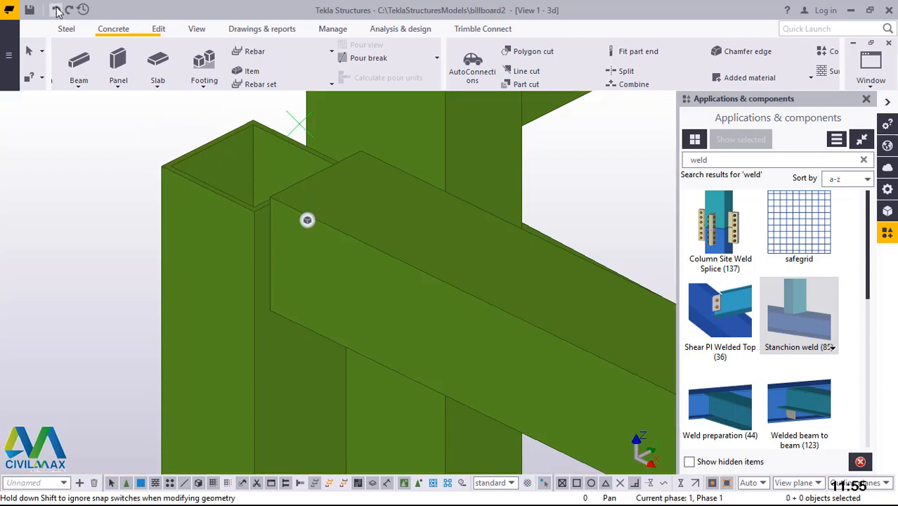
{"action": "left_click", "coordinate": [57, 9]}
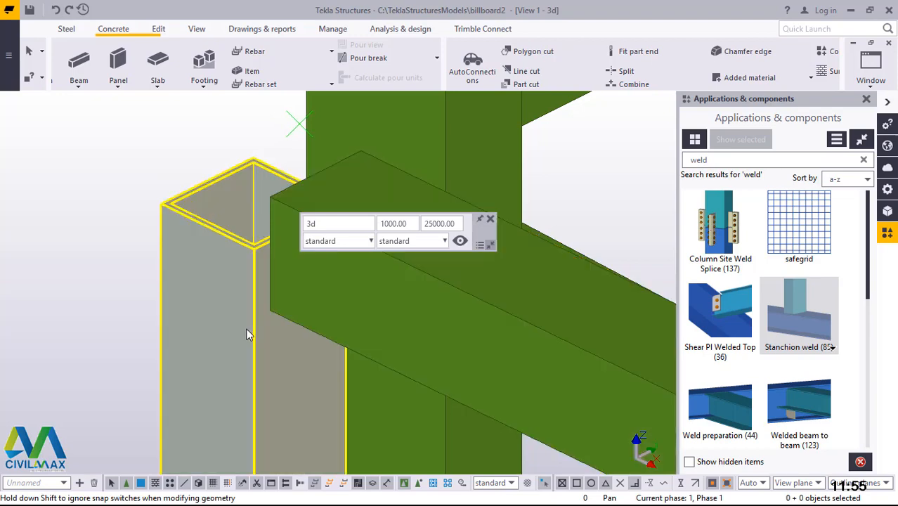
{"action": "middle_click_drag", "start_coordinate": [280, 324], "coordinate": [400, 322], "text": "ctrl"}
{"action": "left_click", "coordinate": [57, 9]}
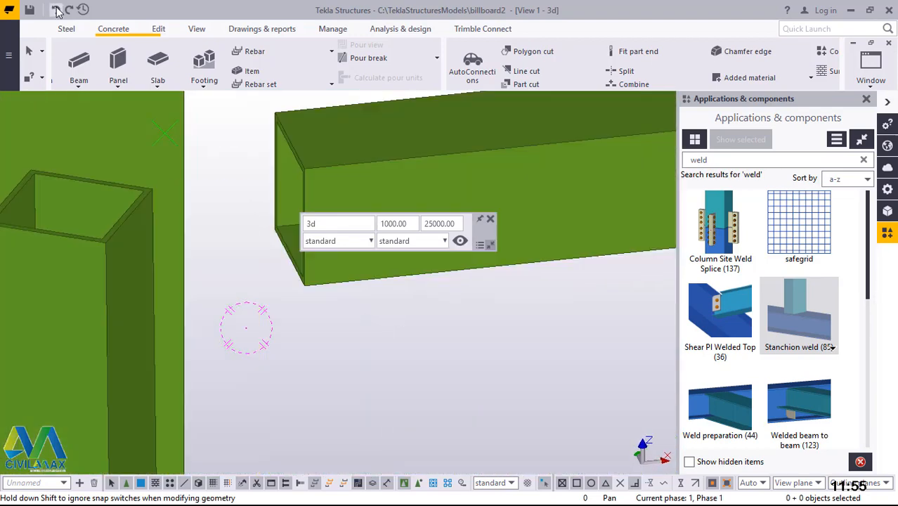
{"action": "left_click", "coordinate": [57, 10]}
{"action": "left_click", "coordinate": [57, 9]}
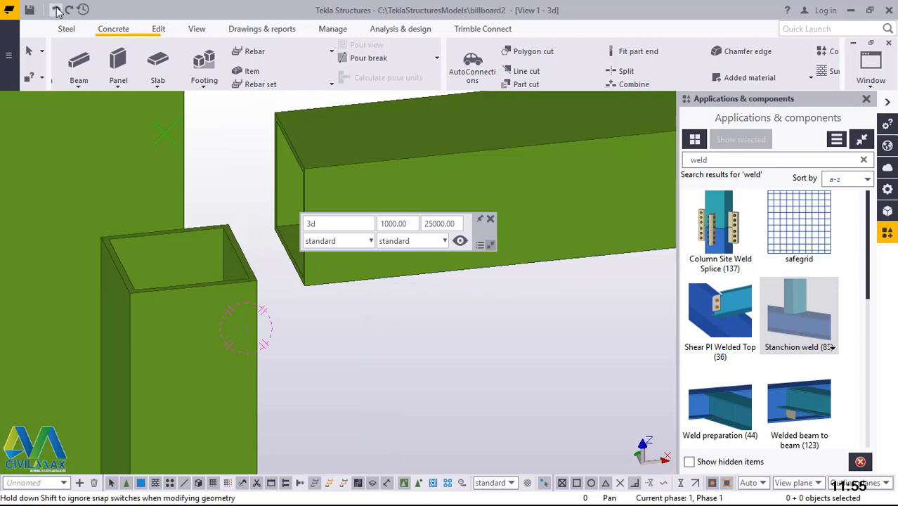
{"action": "left_click", "coordinate": [57, 11]}
{"action": "left_click", "coordinate": [57, 11]}
{"action": "left_click", "coordinate": [56, 9]}
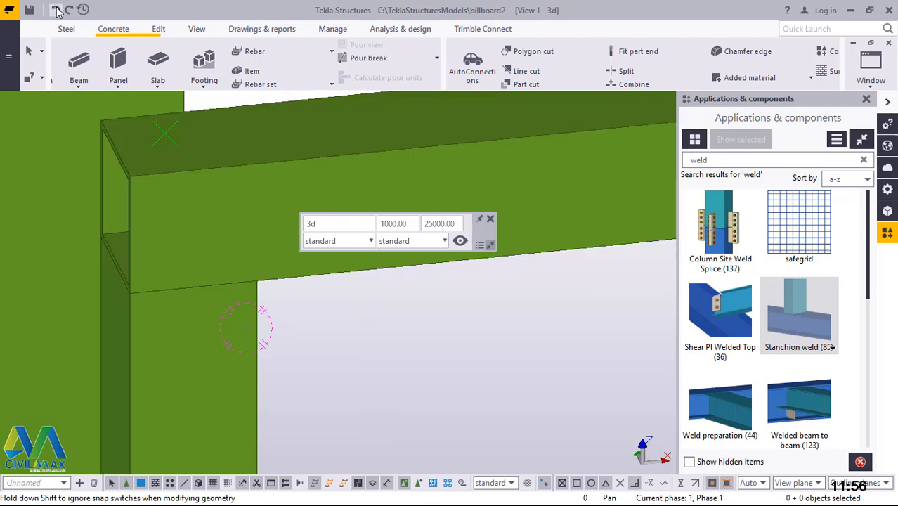
Extend the outer post up flush with the top chord's upper face and shorten the chord's outer end to the post's inner side.
{"action": "left_click", "coordinate": [142, 361]}
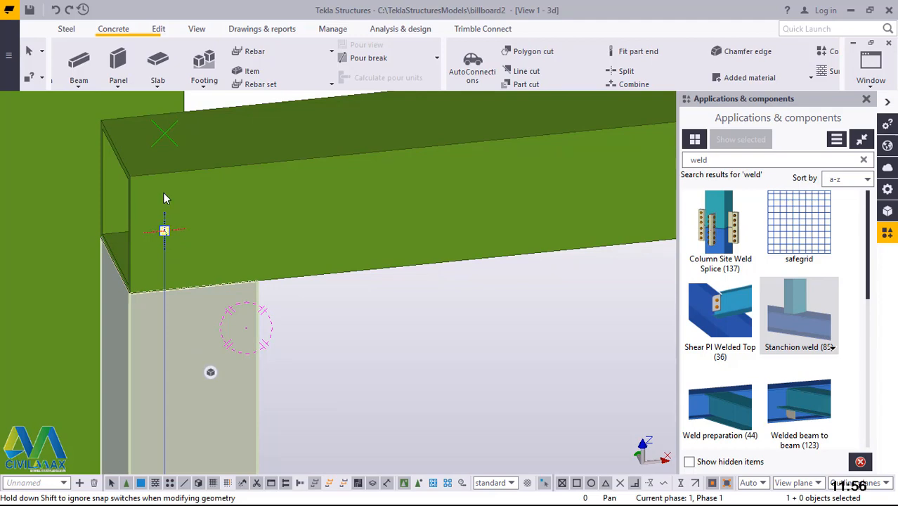
{"action": "left_click_drag", "start_coordinate": [164, 199], "coordinate": [165, 176]}
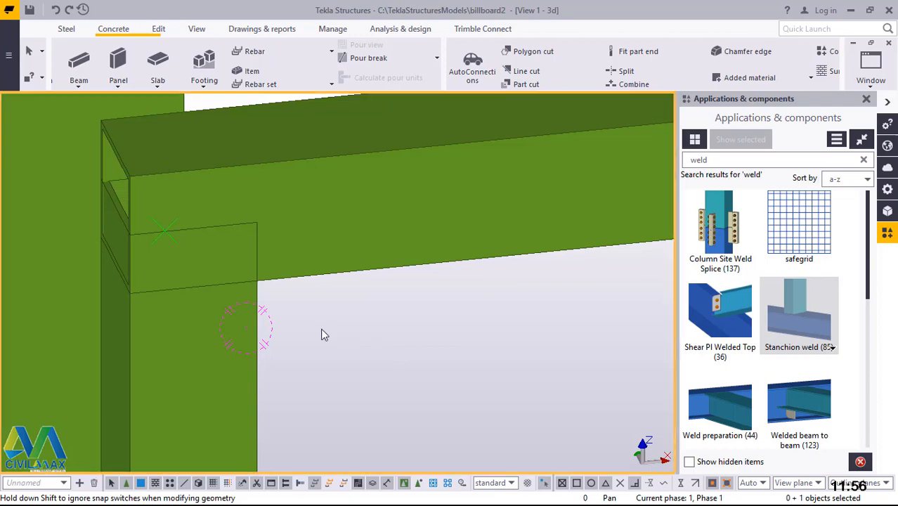
{"action": "left_click", "coordinate": [181, 200]}
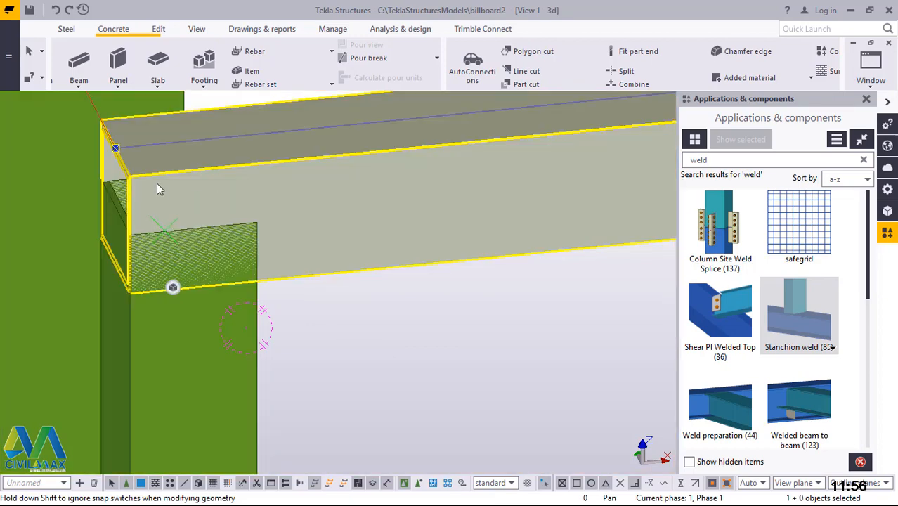
{"action": "left_click_drag", "start_coordinate": [115, 147], "coordinate": [164, 117]}
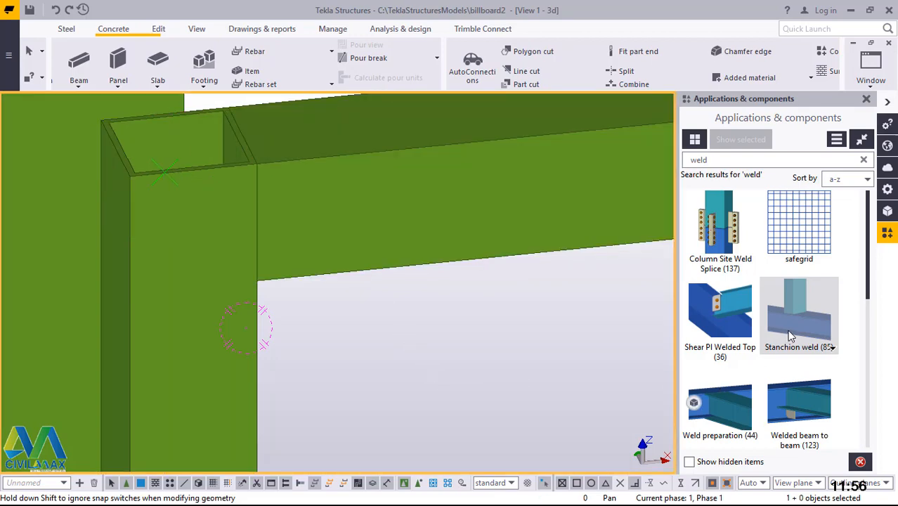
Weld the extended outer post's top joint with the shortened top chord using Stanchion weld (85).
{"action": "left_click", "coordinate": [240, 226]}
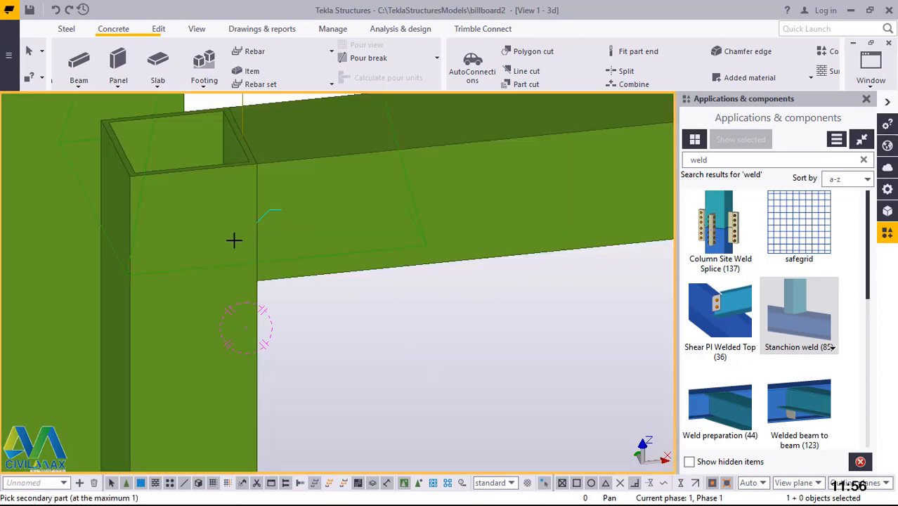
{"action": "left_click", "coordinate": [203, 277]}
{"action": "scroll", "coordinate": [203, 277], "scroll_direction": "down", "scroll_amount": 6}
{"action": "right_click", "coordinate": [282, 326]}
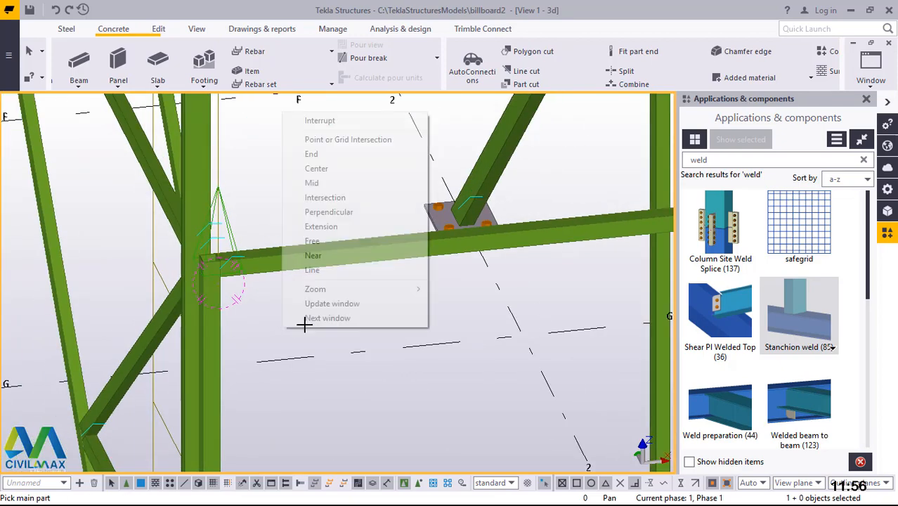
{"action": "left_click", "coordinate": [313, 121]}
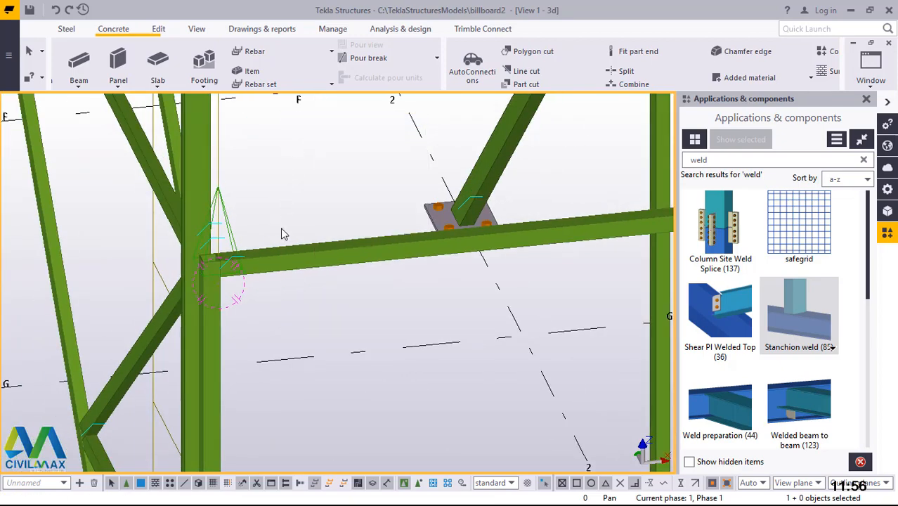
Inspect the welded top joint of the outer post and the neighbouring chord joints from several sides.
{"action": "middle_click_drag", "start_coordinate": [212, 295], "coordinate": [76, 309], "text": "ctrl"}
{"action": "scroll", "coordinate": [161, 271], "scroll_direction": "down", "scroll_amount": 6}
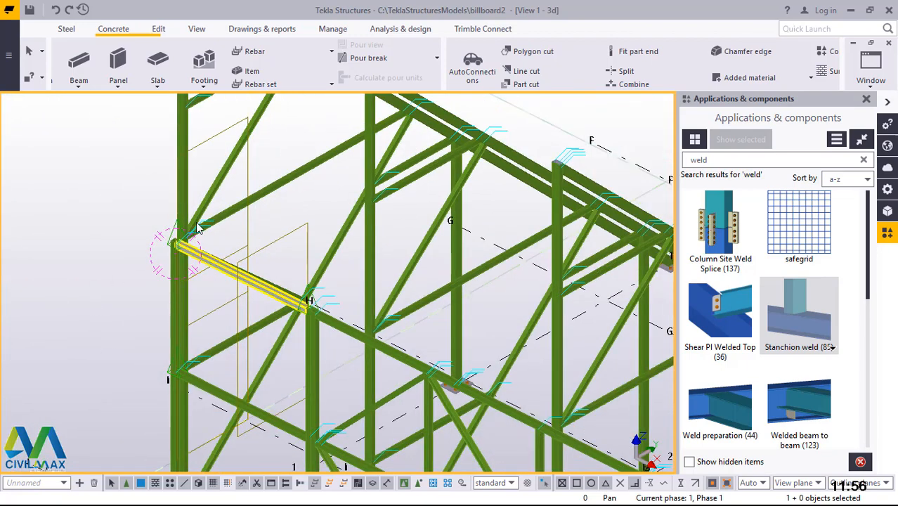
{"action": "scroll", "coordinate": [181, 257], "scroll_direction": "up", "scroll_amount": 6}
{"action": "scroll", "coordinate": [186, 250], "scroll_direction": "up", "scroll_amount": 4}
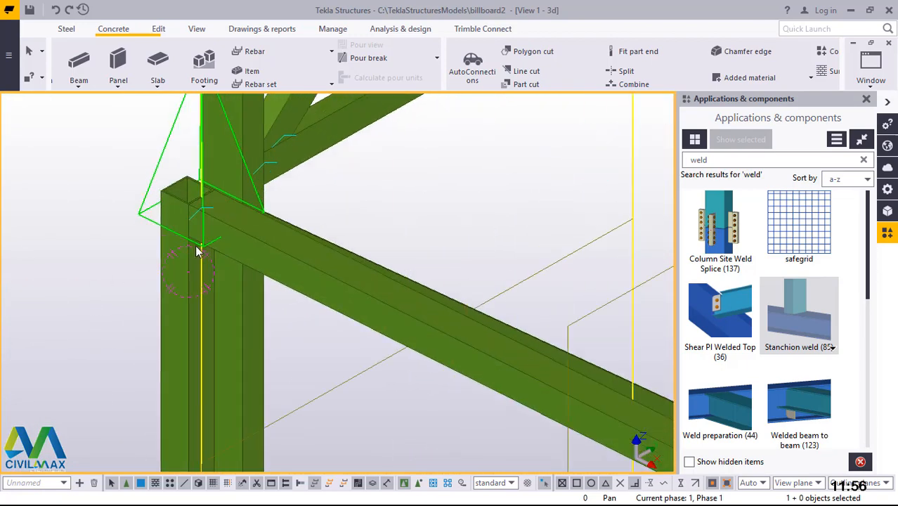
{"action": "middle_click_drag", "start_coordinate": [197, 251], "coordinate": [200, 136], "text": "ctrl"}
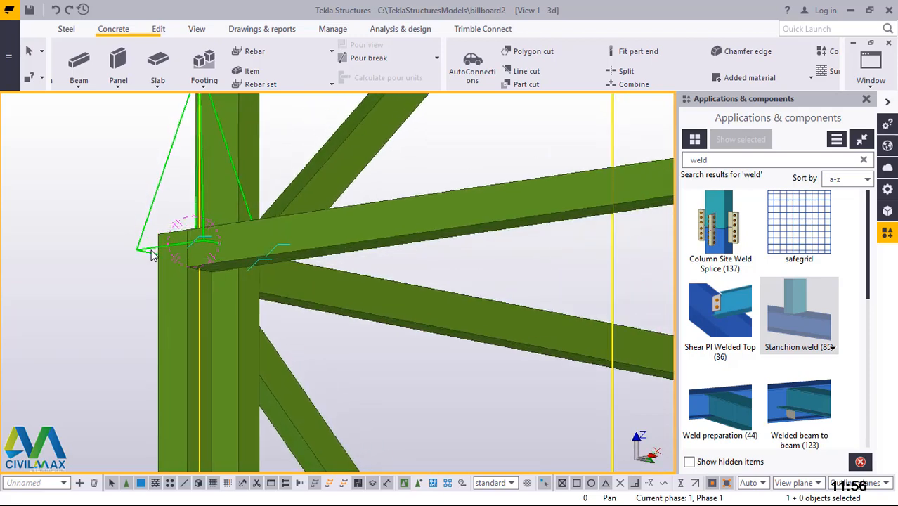
{"action": "scroll", "coordinate": [176, 263], "scroll_direction": "down", "scroll_amount": 5}
{"action": "scroll", "coordinate": [184, 269], "scroll_direction": "down", "scroll_amount": 1}
{"action": "scroll", "coordinate": [528, 253], "scroll_direction": "up", "scroll_amount": 2}
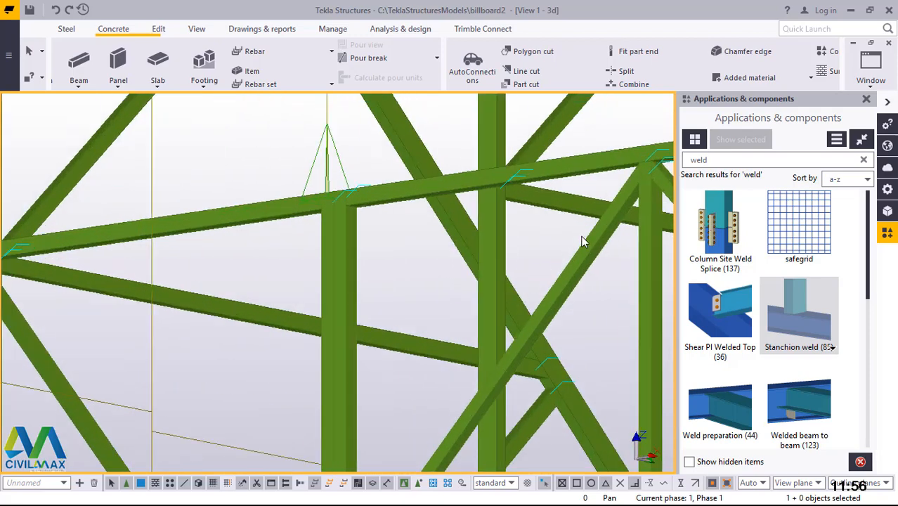
{"action": "double_click", "coordinate": [598, 248]}
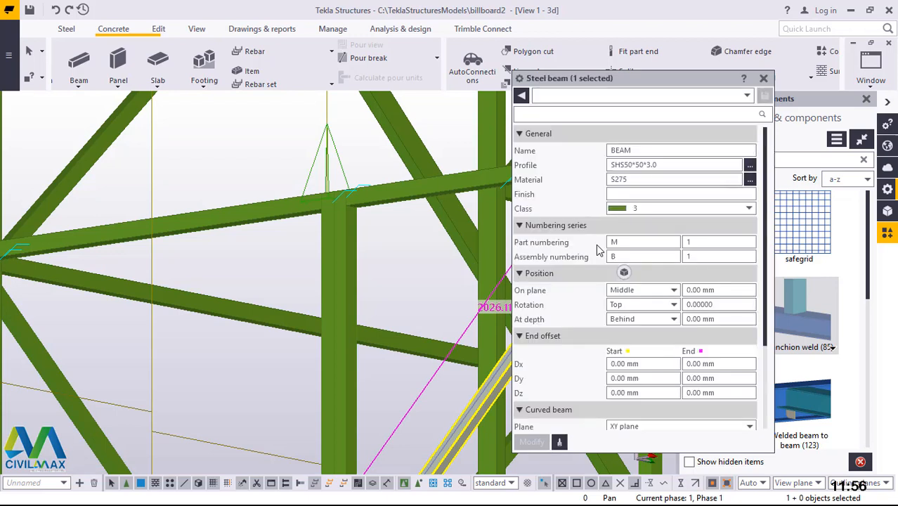
{"action": "left_click", "coordinate": [672, 165]}
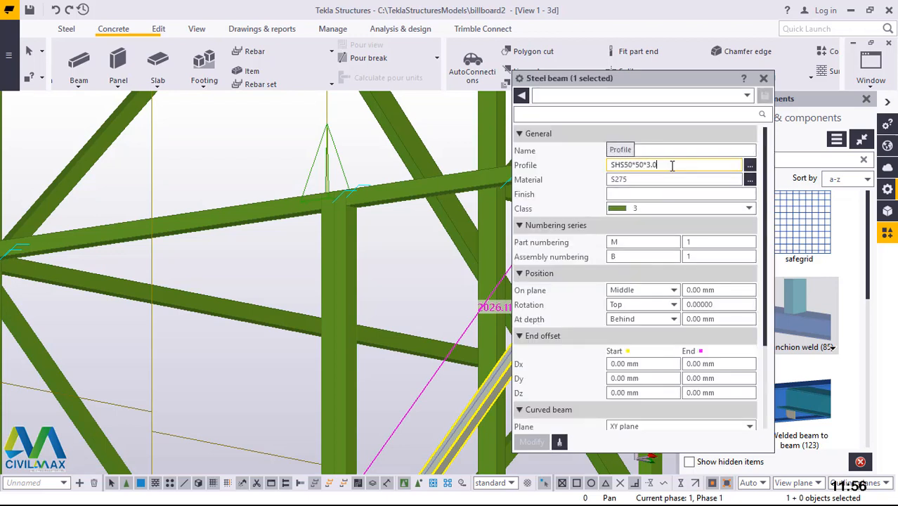
{"action": "key", "text": "BackSpace"}
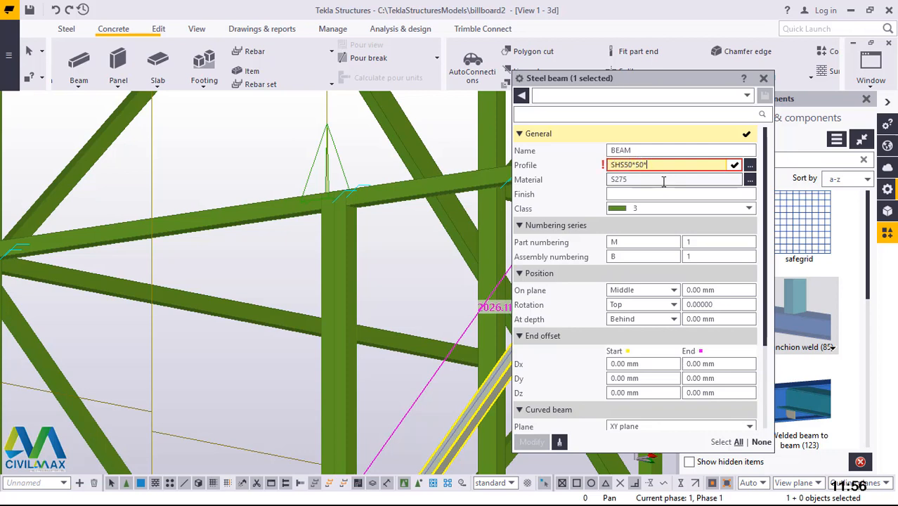
{"action": "left_click", "coordinate": [764, 78]}
{"action": "key", "text": "Delete"}
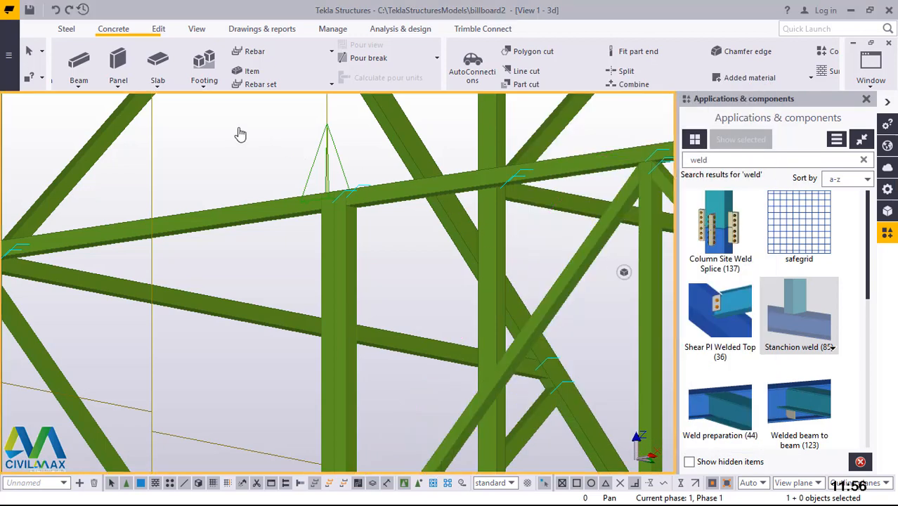
Check the profile of the neighbouring panel's diagonal brace in its beam properties.
{"action": "left_click", "coordinate": [590, 228]}
{"action": "scroll", "coordinate": [592, 251], "scroll_direction": "down", "scroll_amount": 2}
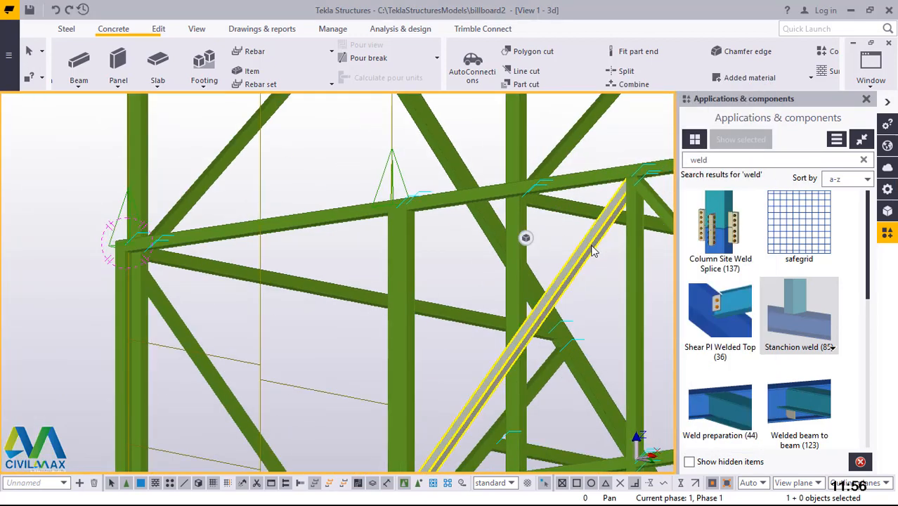
{"action": "double_click", "coordinate": [592, 251]}
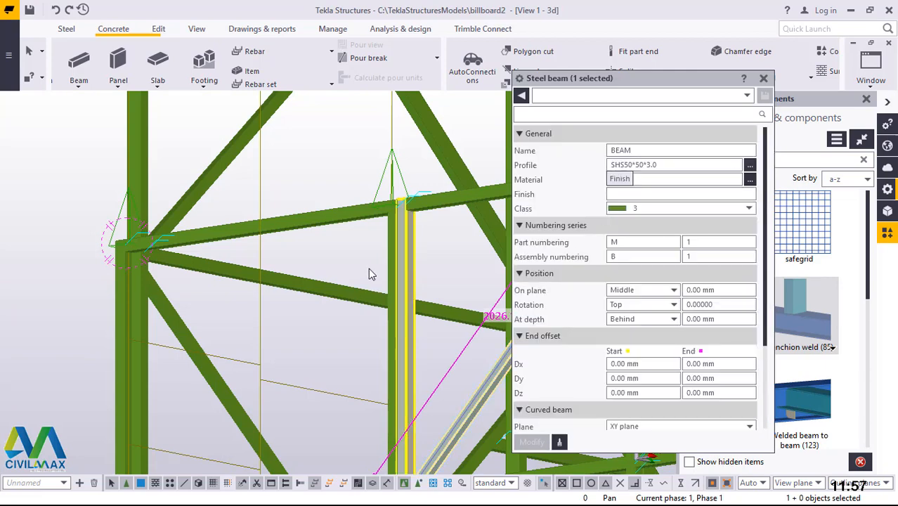
{"action": "left_click", "coordinate": [764, 79]}
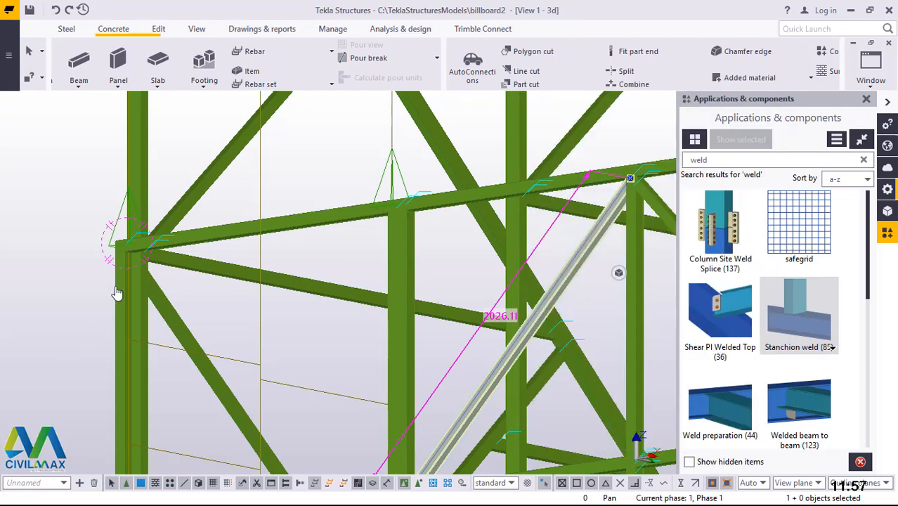
Shorten the bottom chord at the outer post by moving its outer end 40 mm inward, to a length of 1760 mm.
{"action": "scroll", "coordinate": [102, 247], "scroll_direction": "up", "scroll_amount": 8}
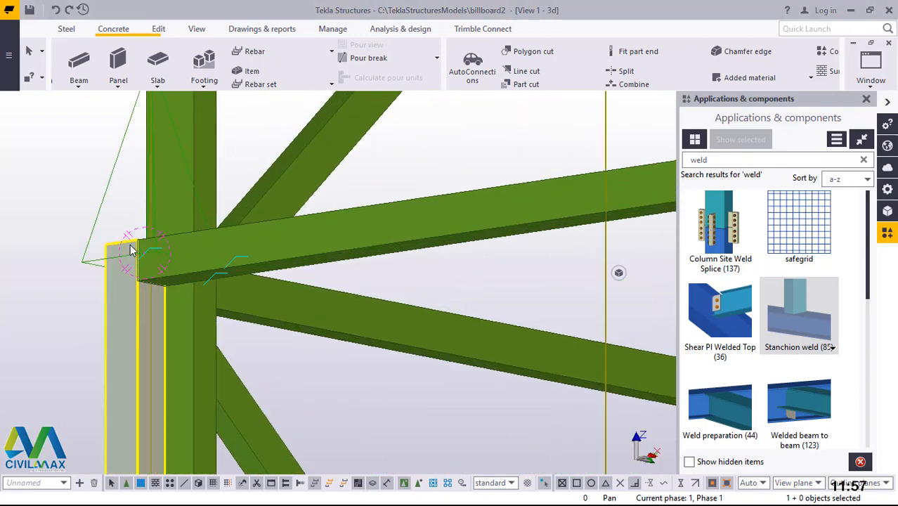
{"action": "scroll", "coordinate": [188, 222], "scroll_direction": "down", "scroll_amount": 10}
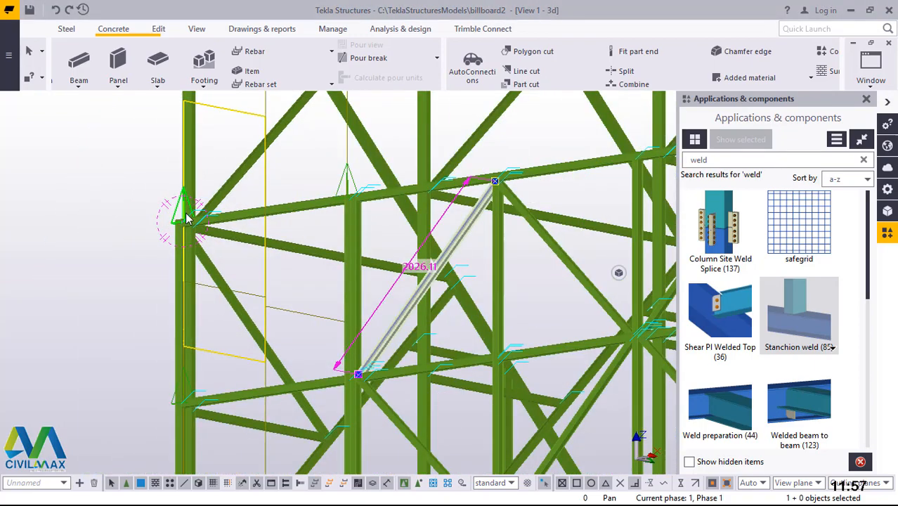
{"action": "scroll", "coordinate": [196, 396], "scroll_direction": "up", "scroll_amount": 10}
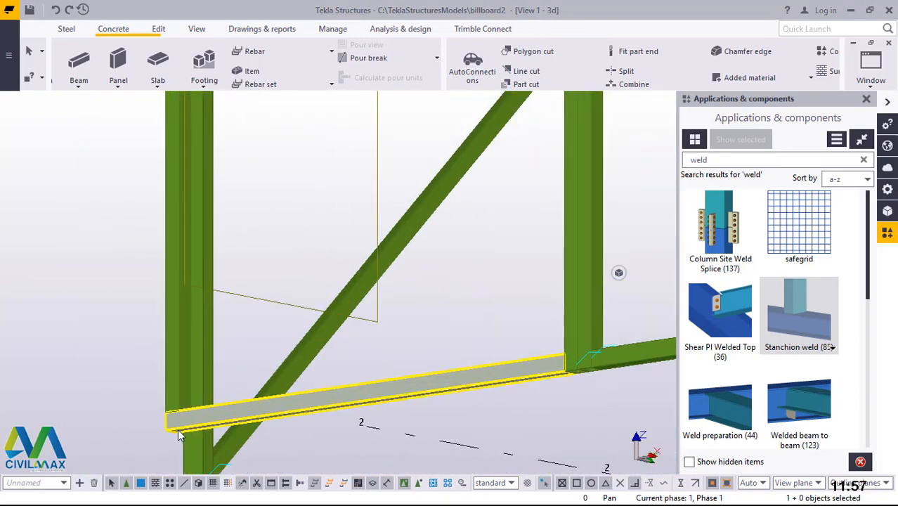
{"action": "scroll", "coordinate": [172, 408], "scroll_direction": "up", "scroll_amount": 3}
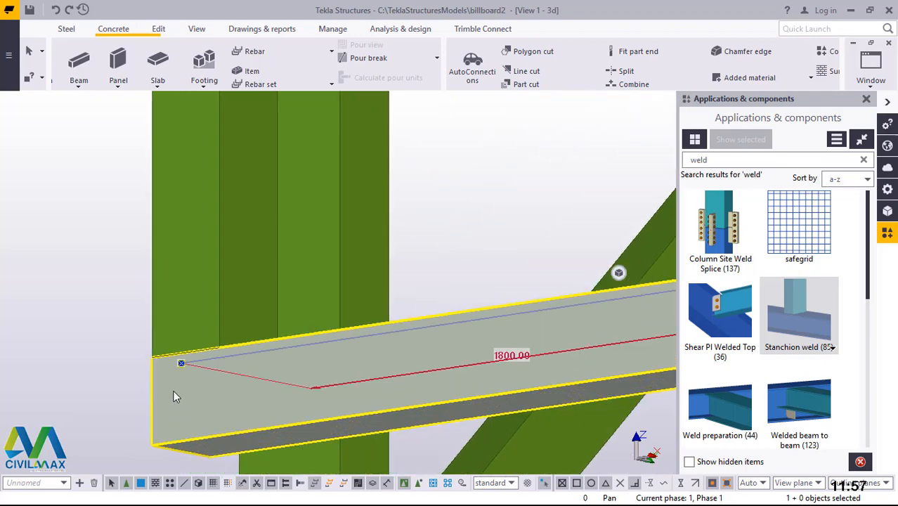
{"action": "left_click", "coordinate": [235, 362]}
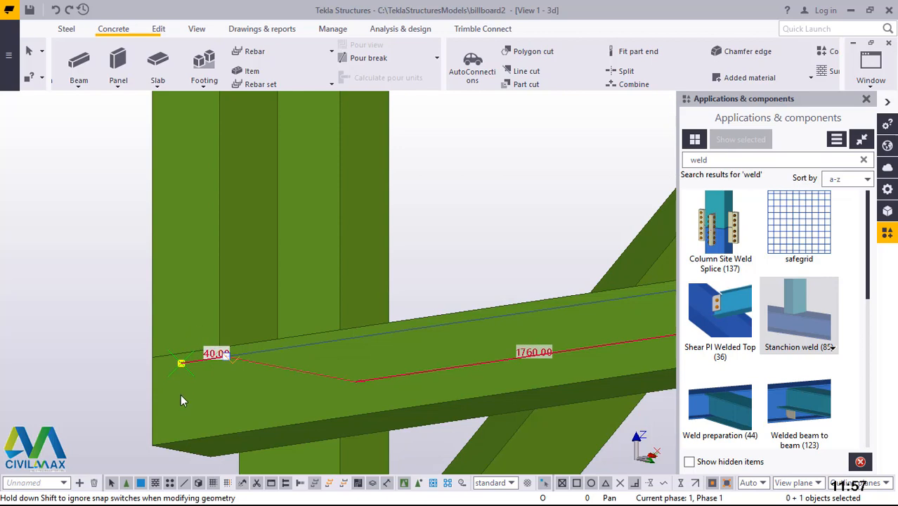
{"action": "left_click", "coordinate": [198, 347]}
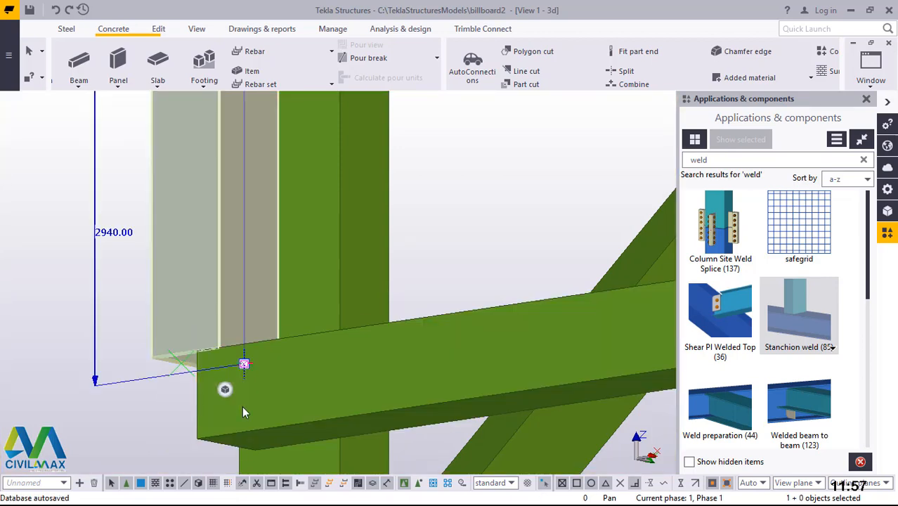
Extend the outer post's bottom end down past the bottom chord's lower face.
{"action": "left_click_drag", "start_coordinate": [244, 364], "coordinate": [248, 440]}
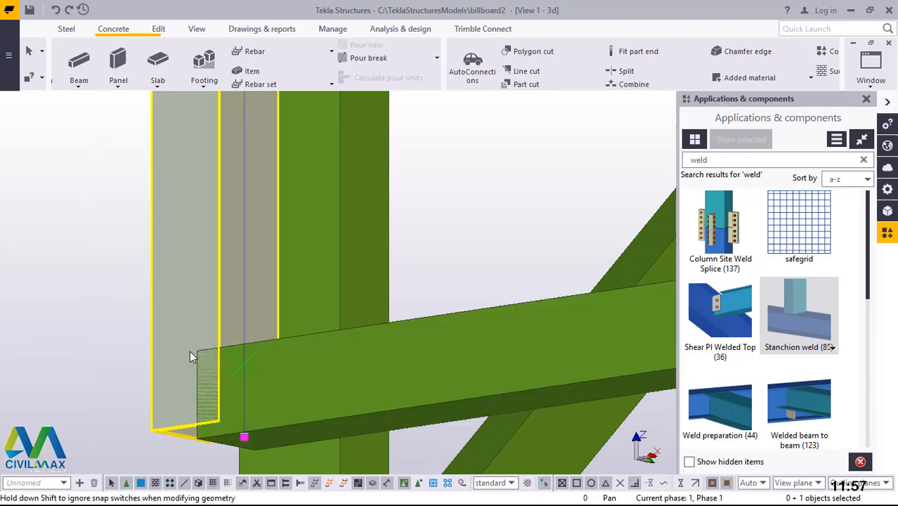
{"action": "left_click", "coordinate": [190, 351]}
{"action": "left_click", "coordinate": [244, 449]}
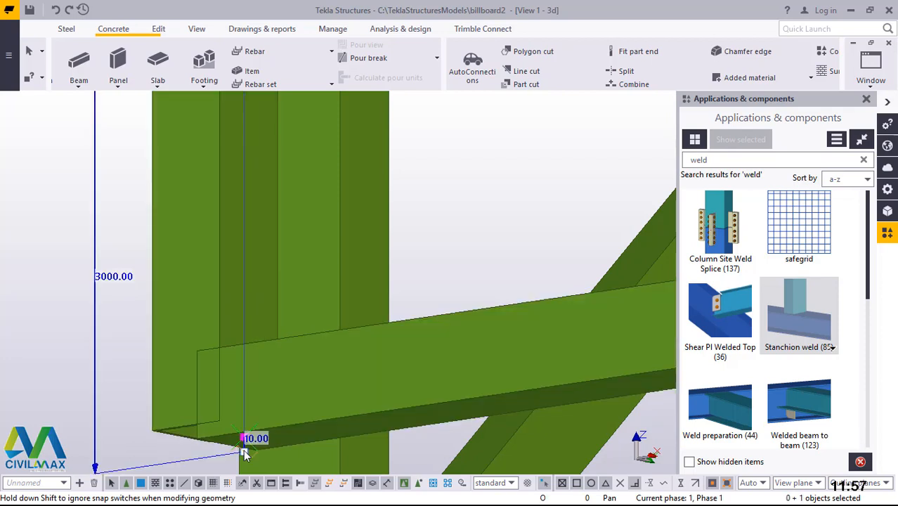
{"action": "left_click_drag", "start_coordinate": [245, 458], "coordinate": [245, 462]}
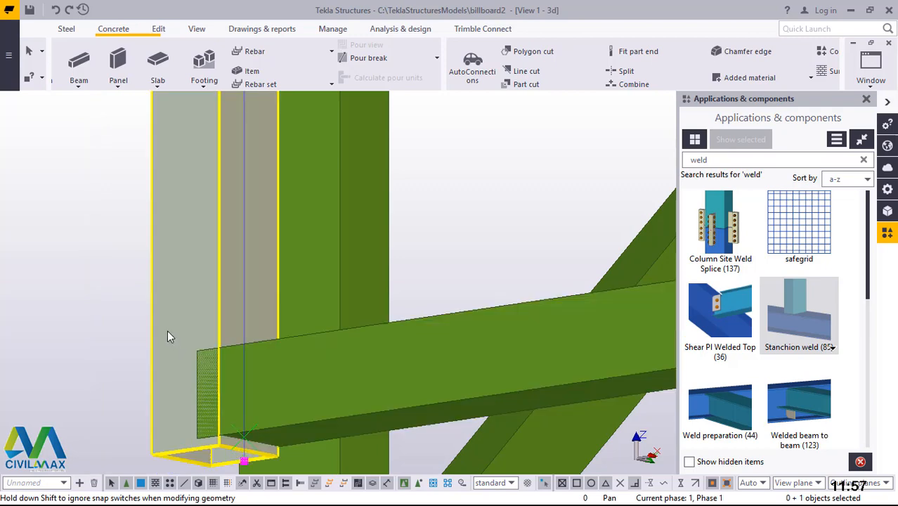
{"action": "left_click", "coordinate": [130, 290]}
{"action": "scroll", "coordinate": [156, 350], "scroll_direction": "up", "scroll_amount": 3}
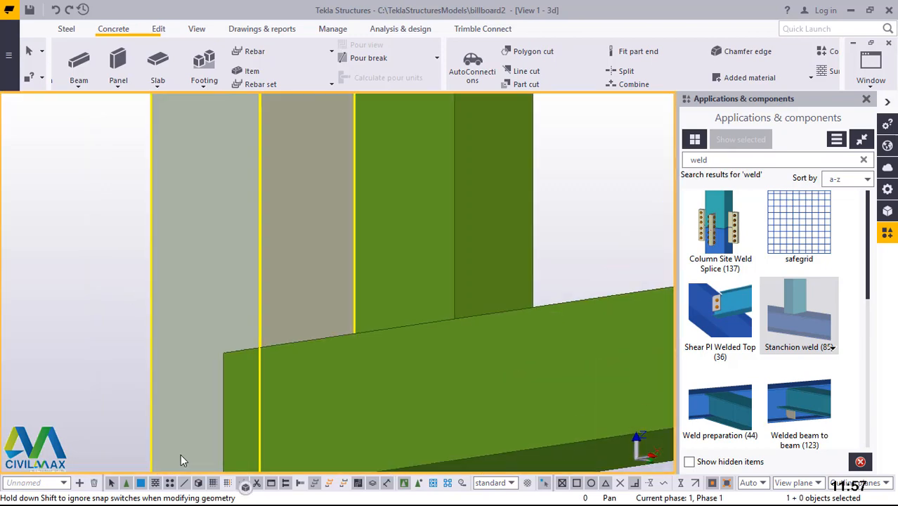
{"action": "scroll", "coordinate": [242, 268], "scroll_direction": "down", "scroll_amount": 4}
{"action": "scroll", "coordinate": [239, 372], "scroll_direction": "up", "scroll_amount": 3}
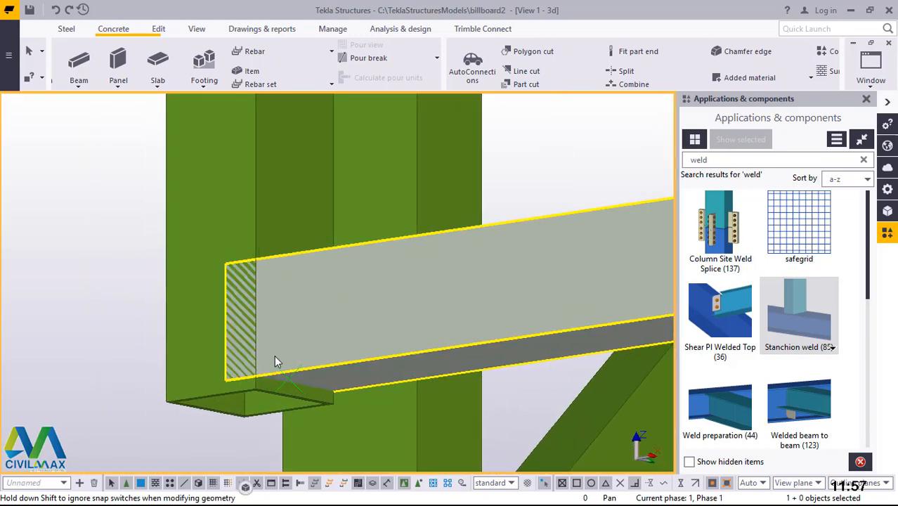
{"action": "scroll", "coordinate": [240, 378], "scroll_direction": "up", "scroll_amount": 2}
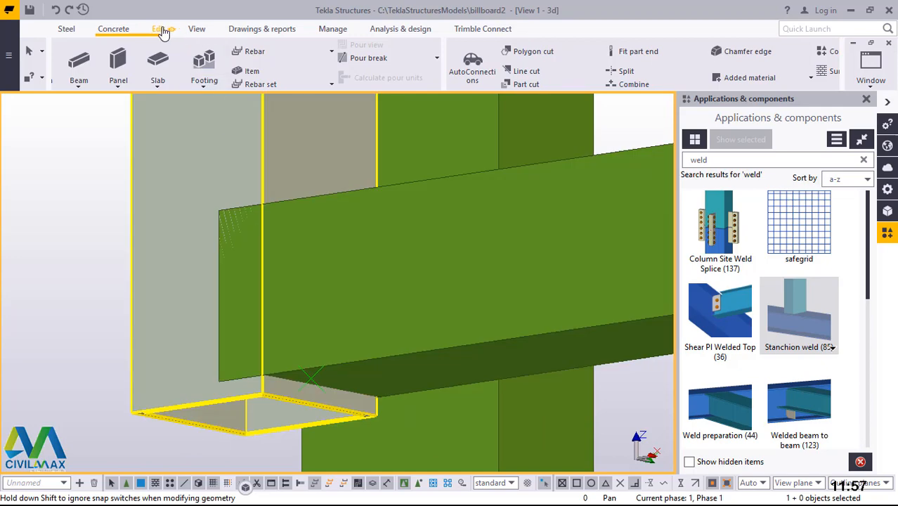
{"action": "left_click", "coordinate": [161, 31]}
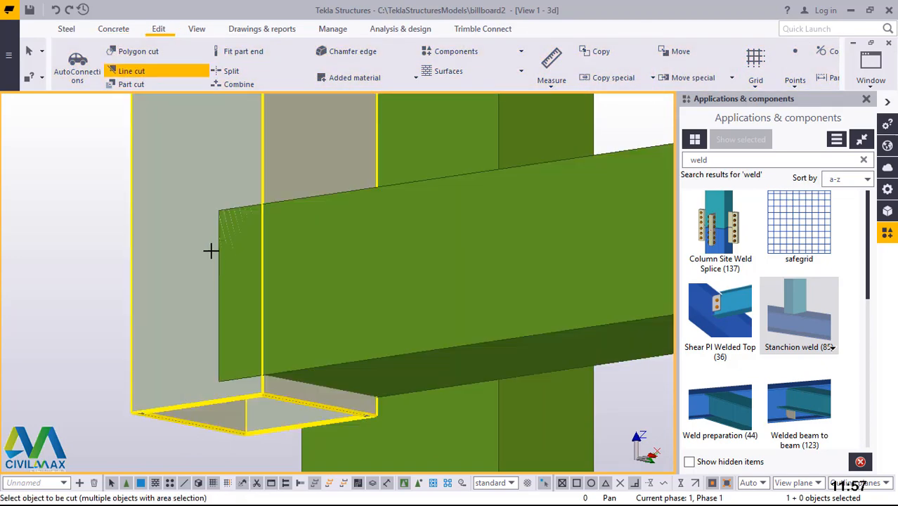
{"action": "left_click", "coordinate": [252, 417]}
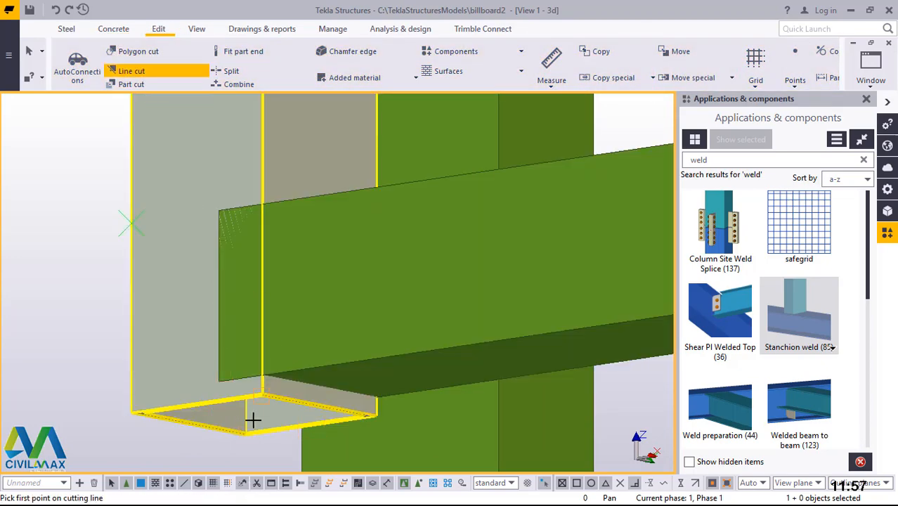
{"action": "scroll", "coordinate": [258, 389], "scroll_direction": "up", "scroll_amount": 2}
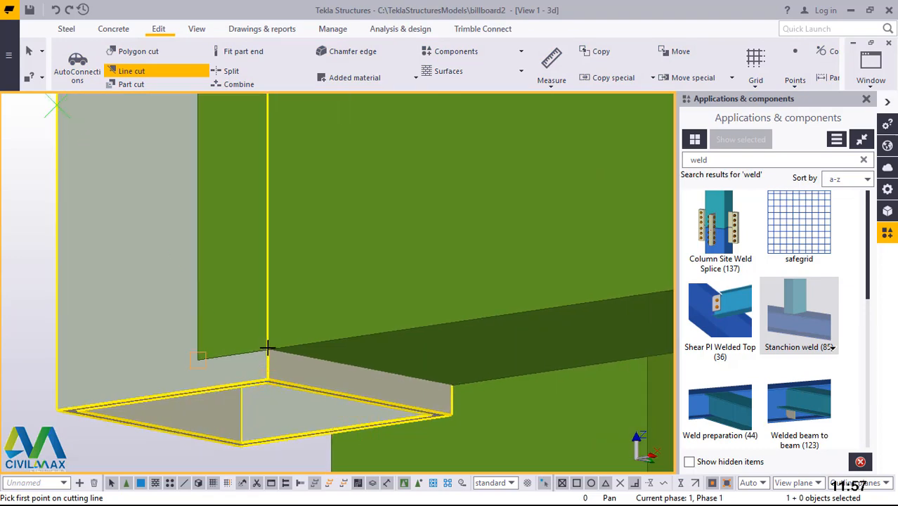
{"action": "scroll", "coordinate": [267, 359], "scroll_direction": "up", "scroll_amount": 2}
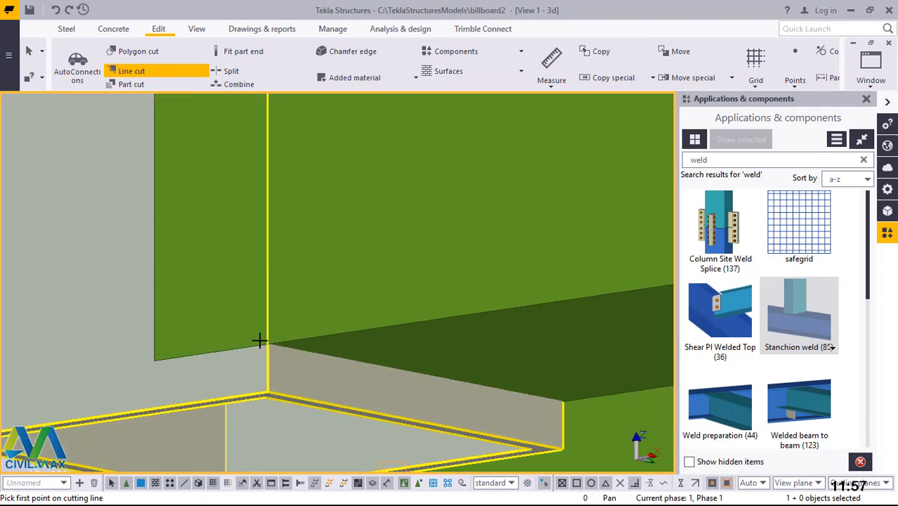
{"action": "key", "text": "Escape"}
Adjust the outer post's bottom end in small moves until it is flush with the bottom chord's lower face.
{"action": "middle_click_drag", "start_coordinate": [280, 357], "coordinate": [306, 361]}
{"action": "scroll", "coordinate": [287, 327], "scroll_direction": "down", "scroll_amount": 2}
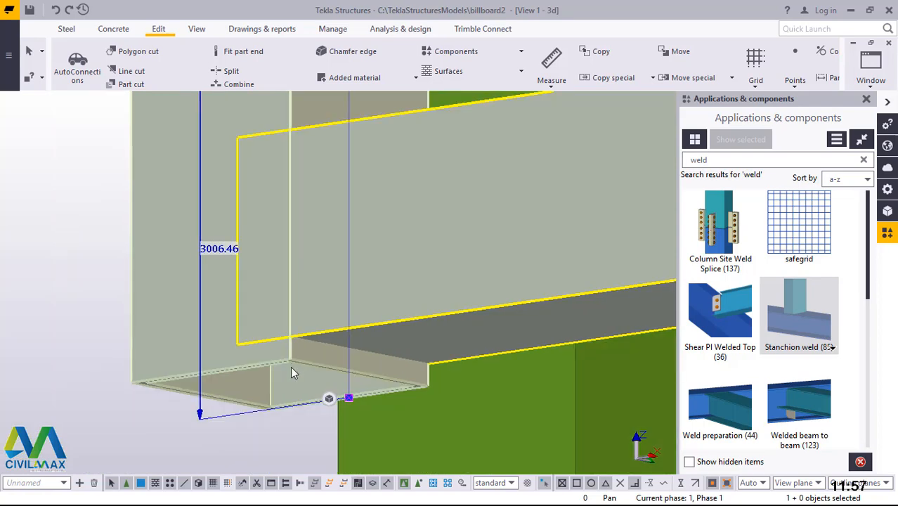
{"action": "mouse_move", "coordinate": [339, 367]}
{"action": "left_mouse_down"}
{"action": "mouse_move", "coordinate": [341, 352]}
{"action": "mouse_move", "coordinate": [343, 360]}
{"action": "left_mouse_up"}
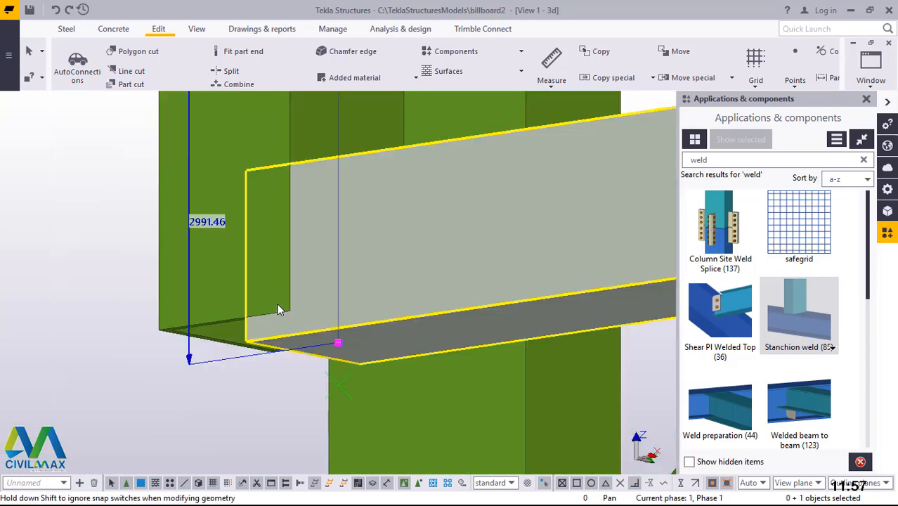
{"action": "left_click", "coordinate": [120, 256]}
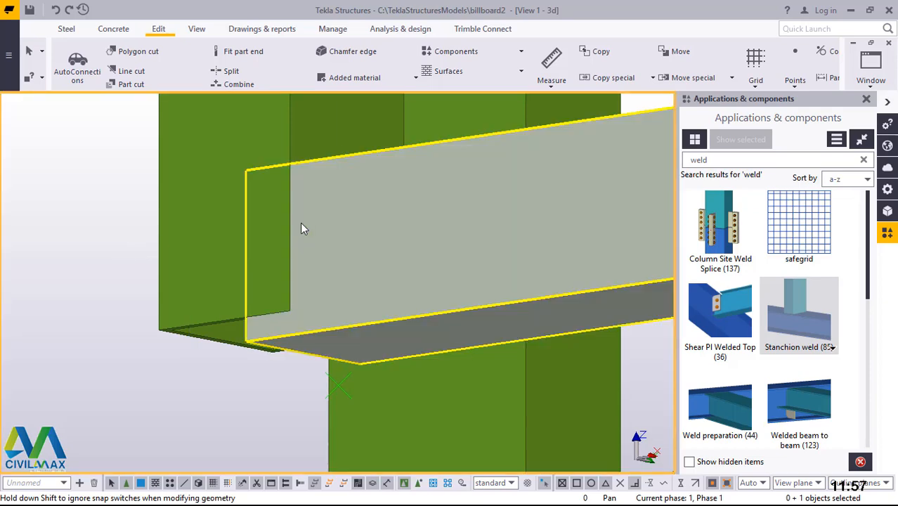
{"action": "left_click", "coordinate": [196, 251]}
{"action": "scroll", "coordinate": [211, 296], "scroll_direction": "up", "scroll_amount": 2}
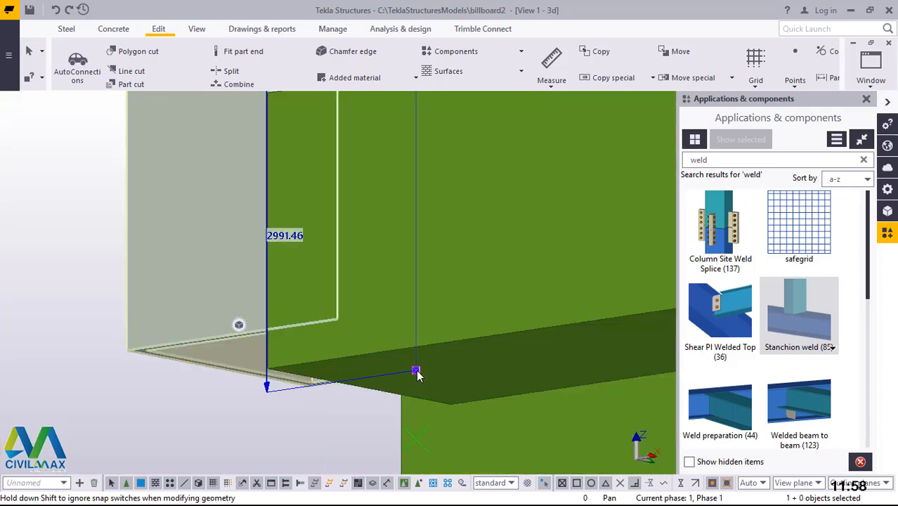
{"action": "left_click_drag", "start_coordinate": [417, 385], "coordinate": [415, 402]}
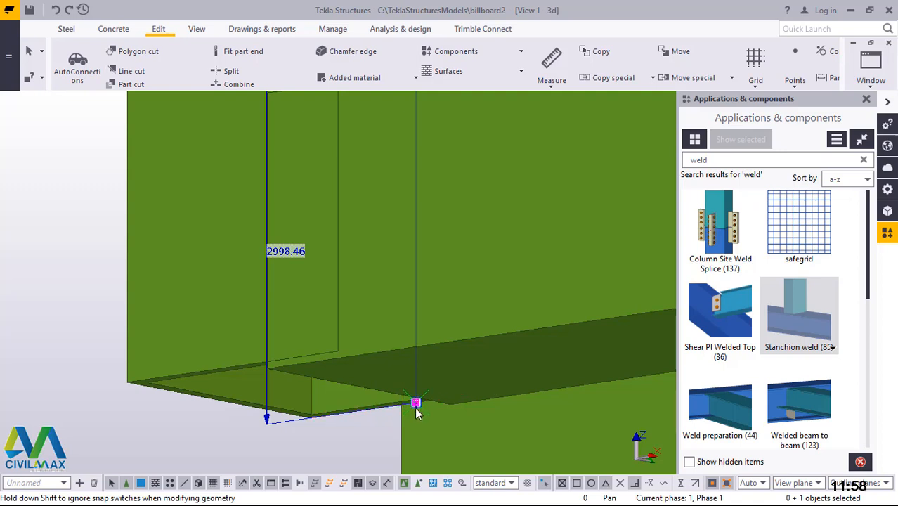
{"action": "left_click_drag", "start_coordinate": [416, 408], "coordinate": [415, 409]}
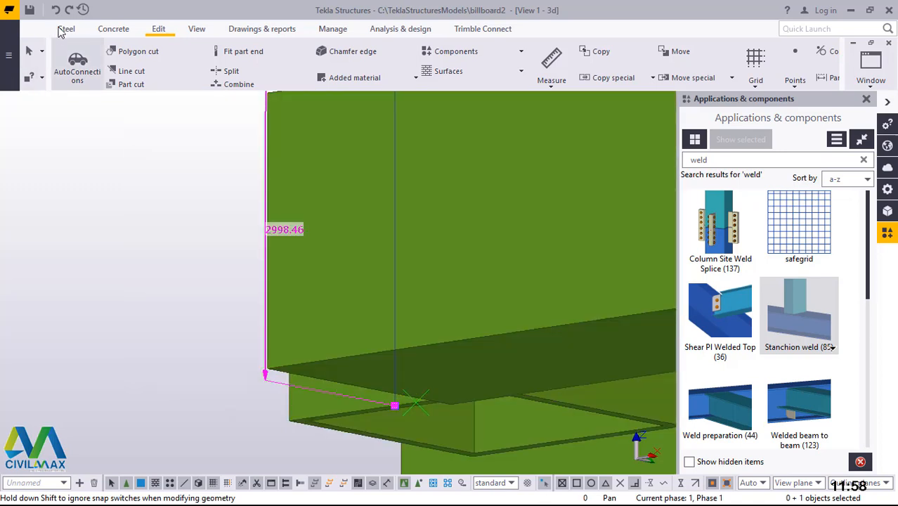
{"action": "left_click", "coordinate": [56, 9]}
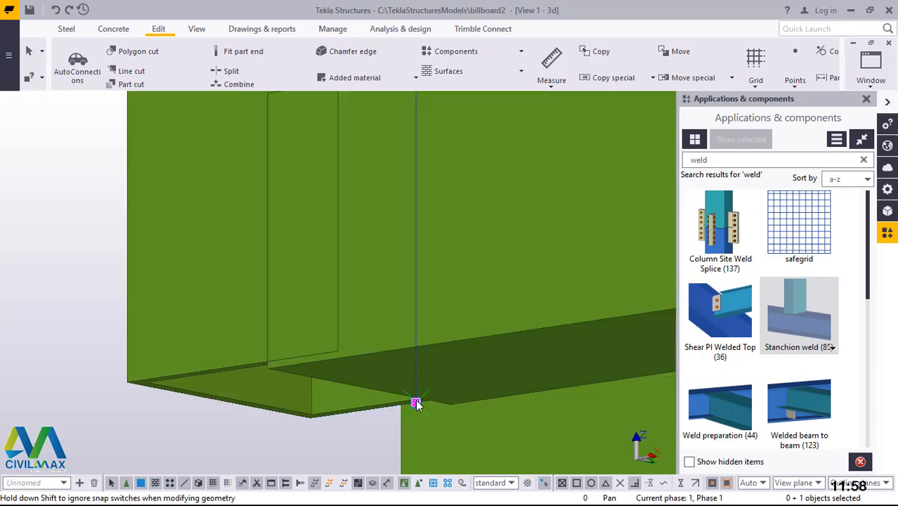
{"action": "left_click_drag", "start_coordinate": [416, 406], "coordinate": [416, 414]}
{"action": "left_click", "coordinate": [125, 307]}
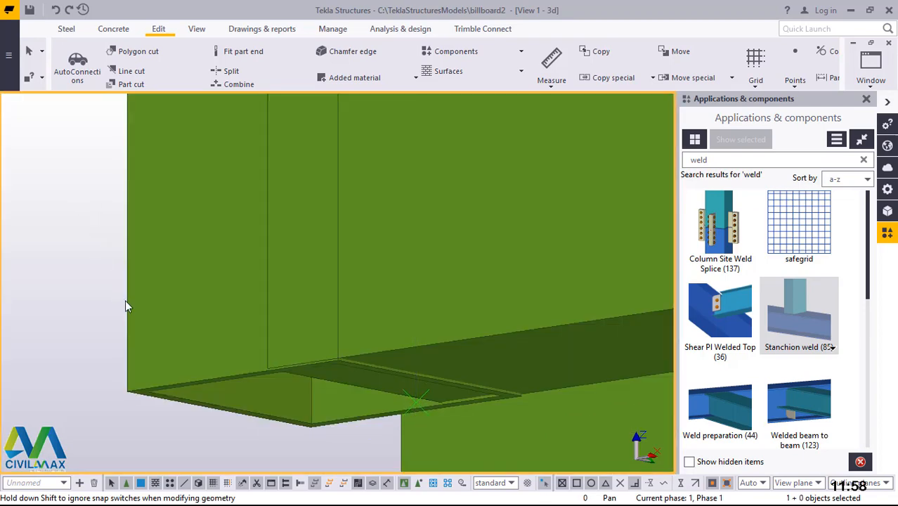
Weld the outer post's bottom end to the bottom chord with Stanchion weld (85), and clear the temporary graphics.
{"action": "scroll", "coordinate": [76, 200], "scroll_direction": "down", "scroll_amount": 3}
{"action": "left_click", "coordinate": [817, 331]}
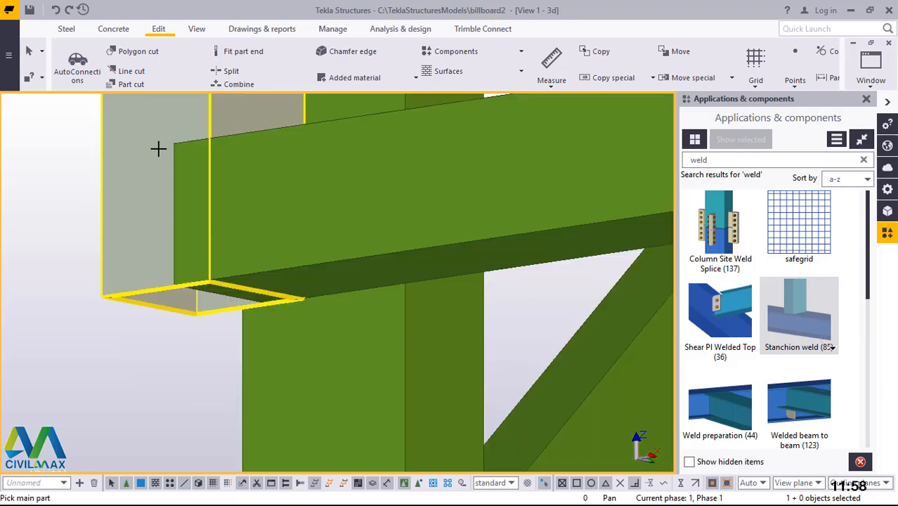
{"action": "left_click", "coordinate": [158, 148]}
{"action": "left_click", "coordinate": [309, 185]}
{"action": "scroll", "coordinate": [226, 367], "scroll_direction": "down", "scroll_amount": 5}
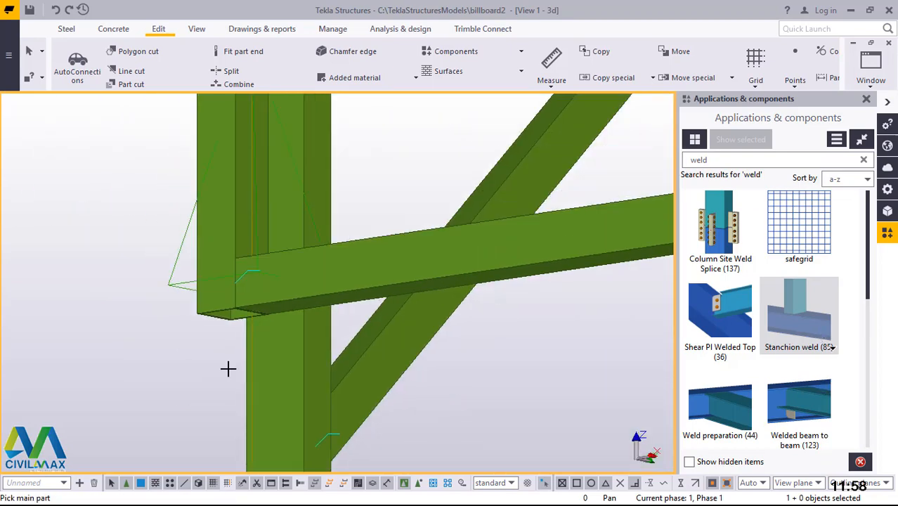
{"action": "right_click", "coordinate": [349, 181]}
{"action": "left_click", "coordinate": [394, 187]}
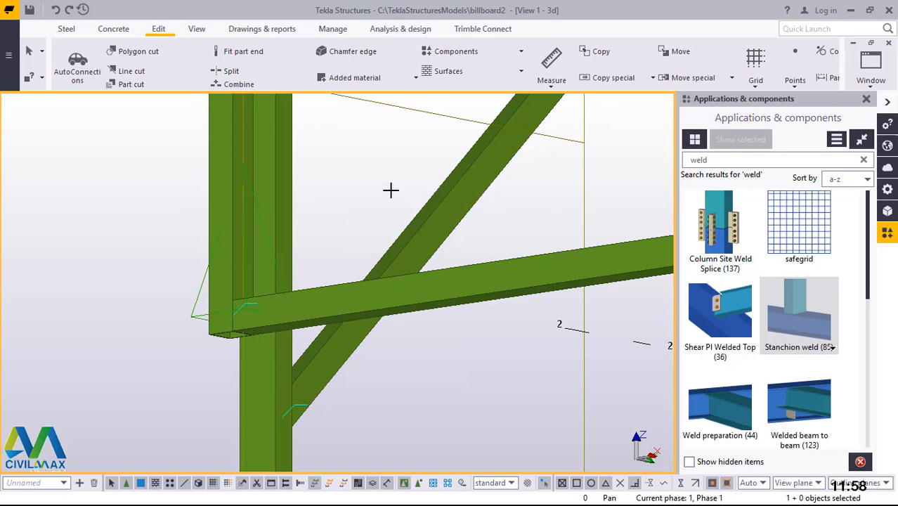
{"action": "middle_click_drag", "start_coordinate": [255, 265], "coordinate": [177, 192], "text": "ctrl"}
{"action": "right_click", "coordinate": [175, 190]}
{"action": "left_click", "coordinate": [159, 170]}
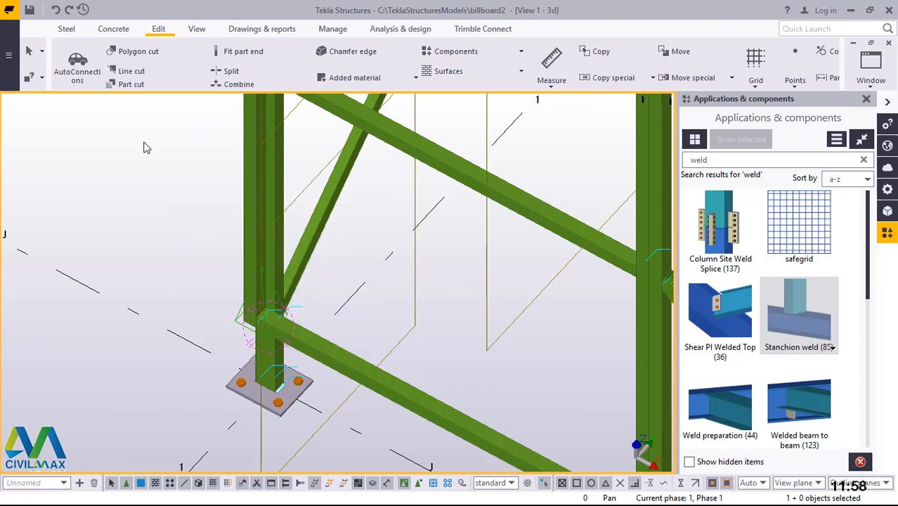
{"action": "right_click", "coordinate": [144, 148]}
{"action": "left_click", "coordinate": [190, 220]}
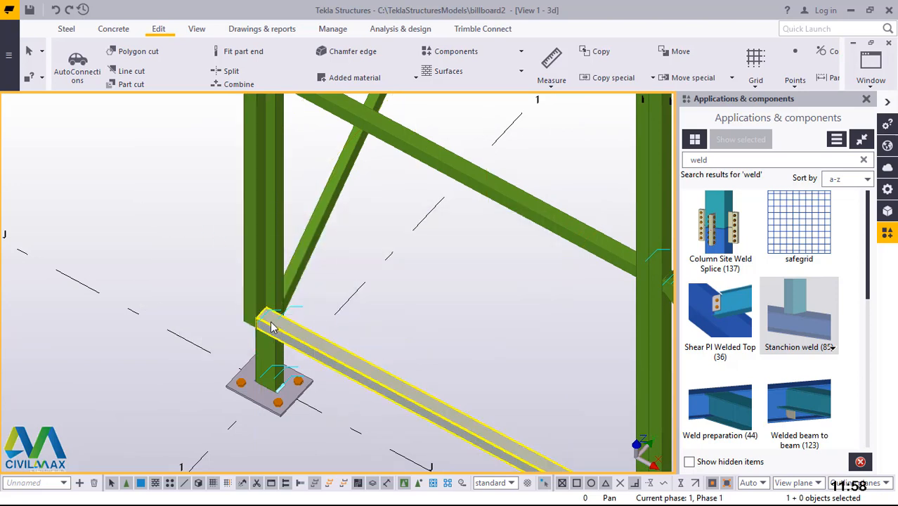
Model a diagonal brace beam from the bottom chord's upper edge at the outer post to the middle chord's lower edge at the inner post.
{"action": "scroll", "coordinate": [273, 328], "scroll_direction": "up", "scroll_amount": 5}
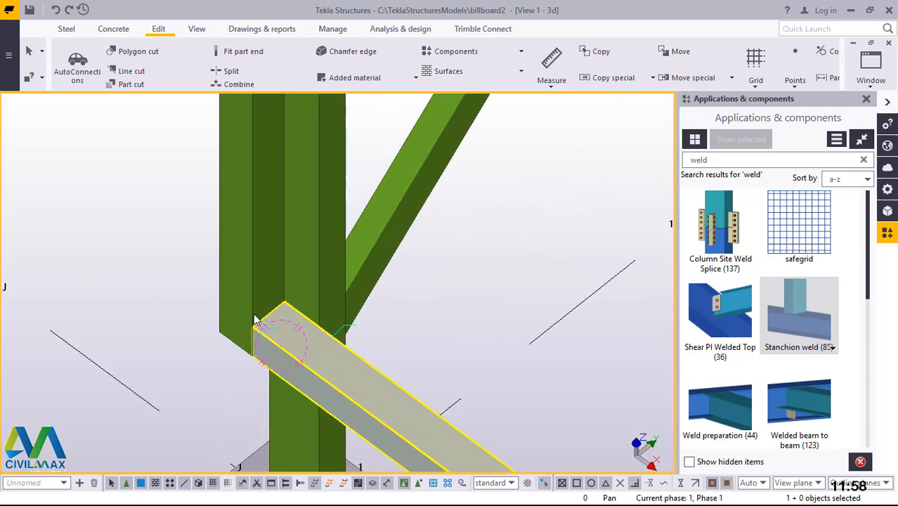
{"action": "scroll", "coordinate": [257, 318], "scroll_direction": "down", "scroll_amount": 6}
{"action": "scroll", "coordinate": [260, 313], "scroll_direction": "up", "scroll_amount": 4}
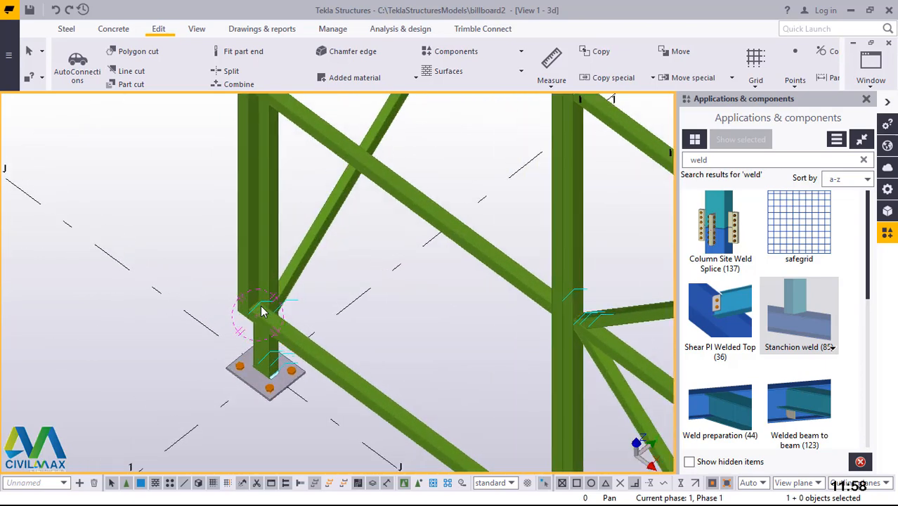
{"action": "scroll", "coordinate": [262, 312], "scroll_direction": "up", "scroll_amount": 2}
{"action": "left_click", "coordinate": [68, 29]}
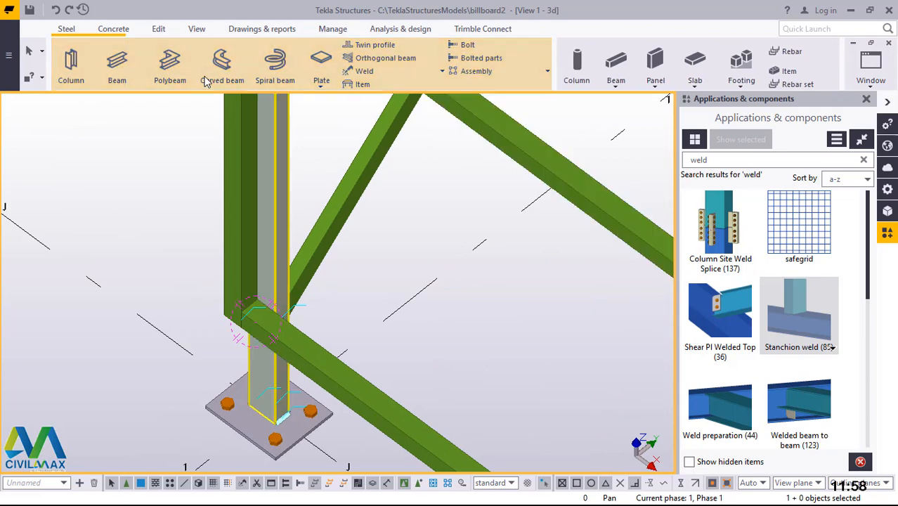
{"action": "scroll", "coordinate": [291, 328], "scroll_direction": "up", "scroll_amount": 8}
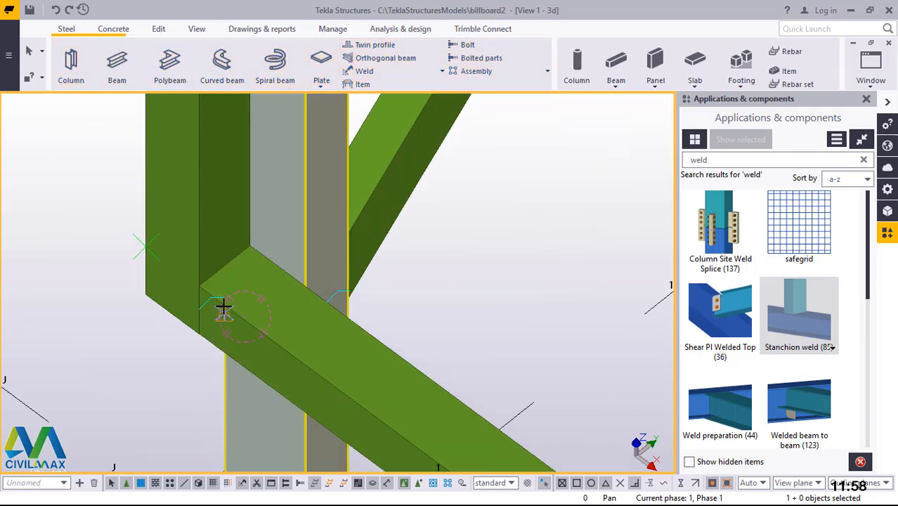
{"action": "scroll", "coordinate": [222, 233], "scroll_direction": "up", "scroll_amount": 2}
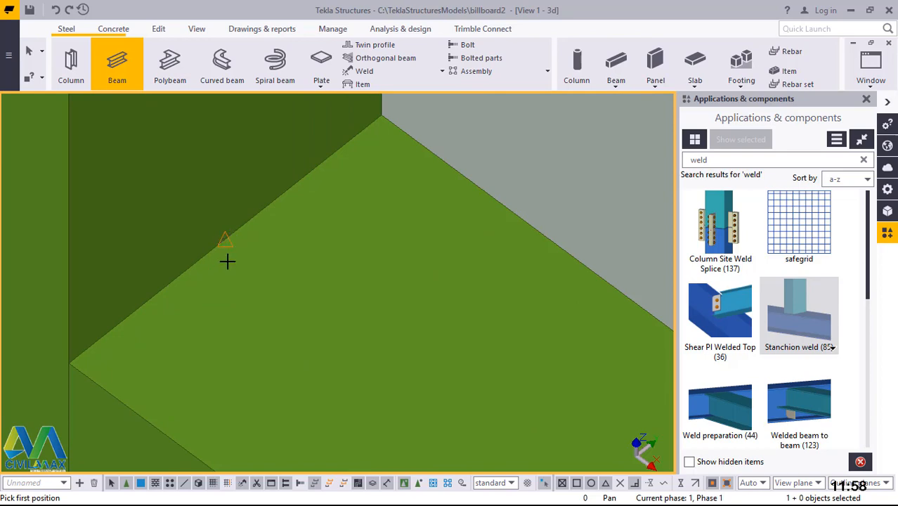
{"action": "left_click", "coordinate": [227, 261]}
{"action": "scroll", "coordinate": [232, 274], "scroll_direction": "down", "scroll_amount": 8}
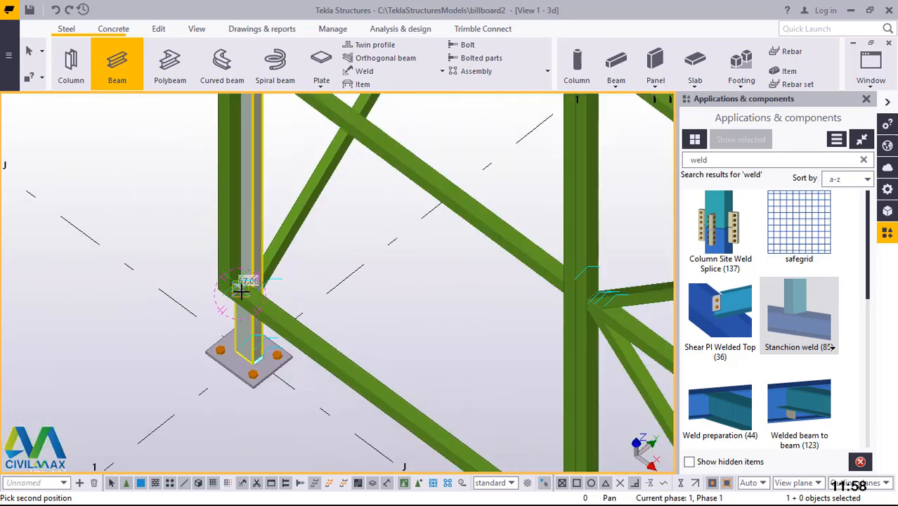
{"action": "scroll", "coordinate": [241, 289], "scroll_direction": "down", "scroll_amount": 3}
{"action": "scroll", "coordinate": [411, 297], "scroll_direction": "up", "scroll_amount": 5}
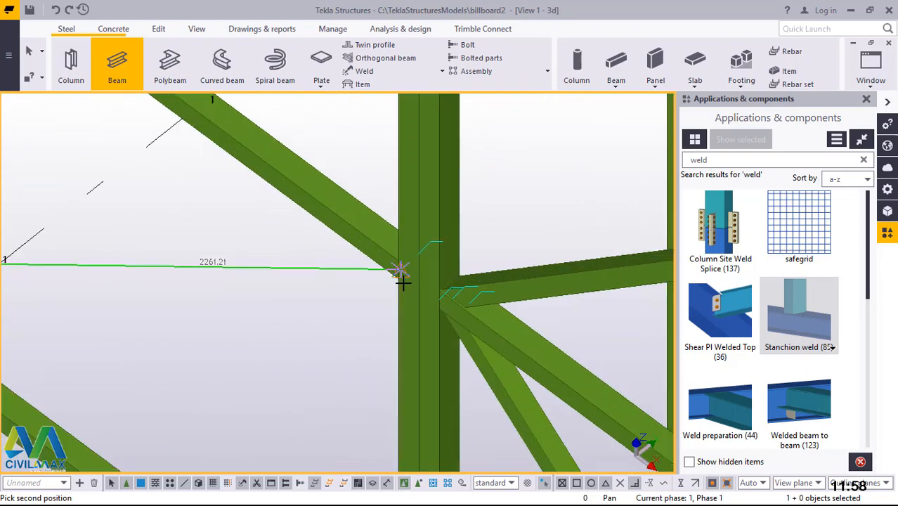
{"action": "scroll", "coordinate": [403, 282], "scroll_direction": "up", "scroll_amount": 1}
{"action": "middle_click_drag", "start_coordinate": [441, 278], "coordinate": [468, 225], "text": "ctrl"}
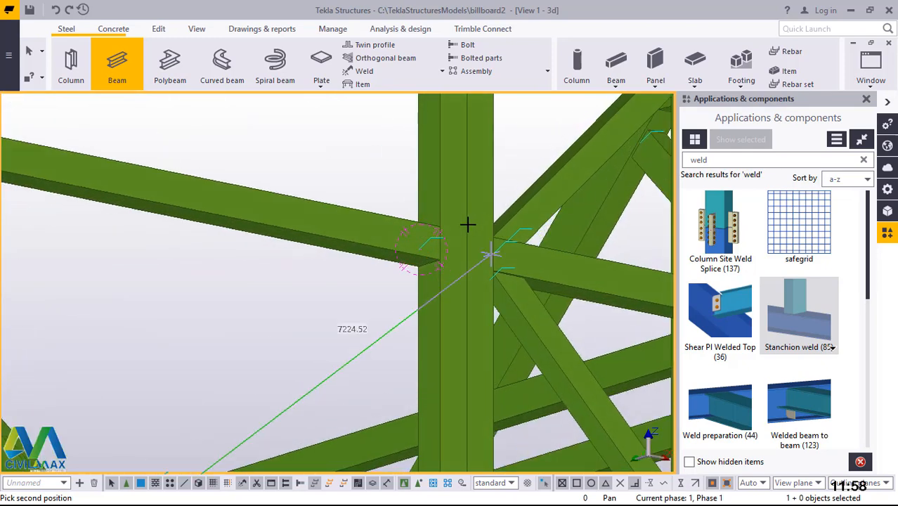
{"action": "scroll", "coordinate": [431, 274], "scroll_direction": "up", "scroll_amount": 5}
{"action": "scroll", "coordinate": [420, 232], "scroll_direction": "up", "scroll_amount": 3}
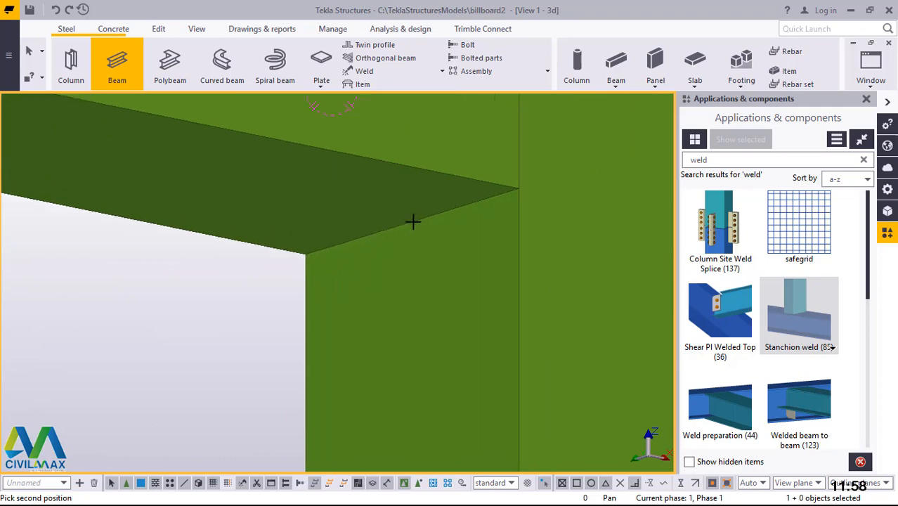
{"action": "left_click", "coordinate": [413, 224]}
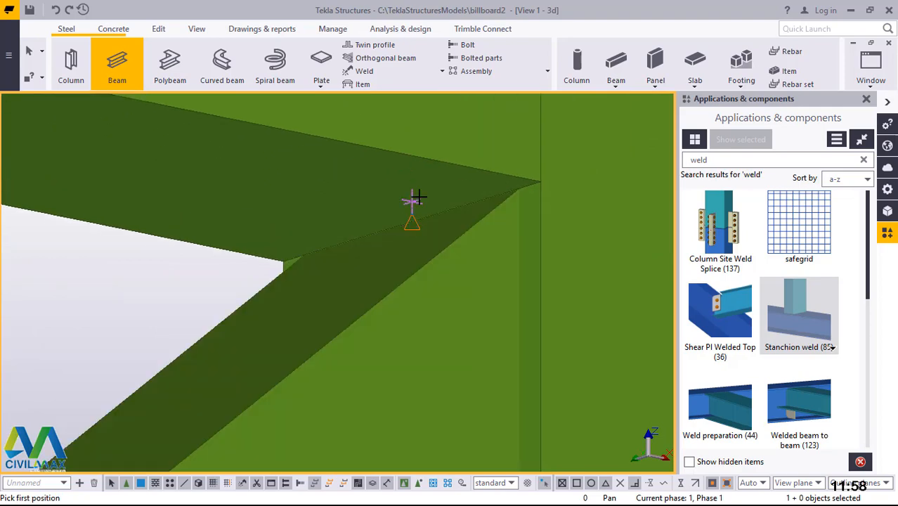
{"action": "right_click", "coordinate": [416, 198]}
{"action": "scroll", "coordinate": [501, 257], "scroll_direction": "down", "scroll_amount": 5}
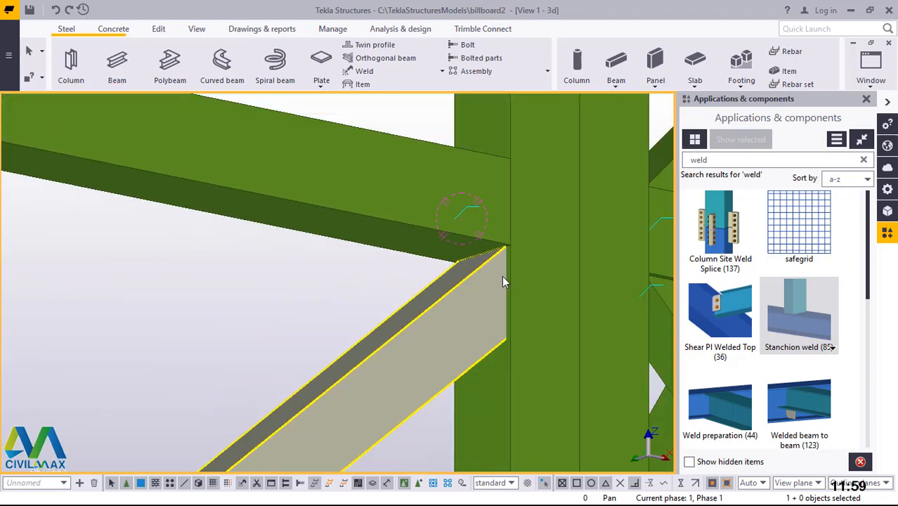
{"action": "scroll", "coordinate": [502, 276], "scroll_direction": "down", "scroll_amount": 5}
Model a second diagonal brace beam from the top chord's lower edge at the outer post to the middle chord's upper edge at the inner post.
{"action": "middle_click_drag", "start_coordinate": [502, 276], "coordinate": [294, 387], "text": "ctrl"}
{"action": "scroll", "coordinate": [297, 387], "scroll_direction": "down", "scroll_amount": 8}
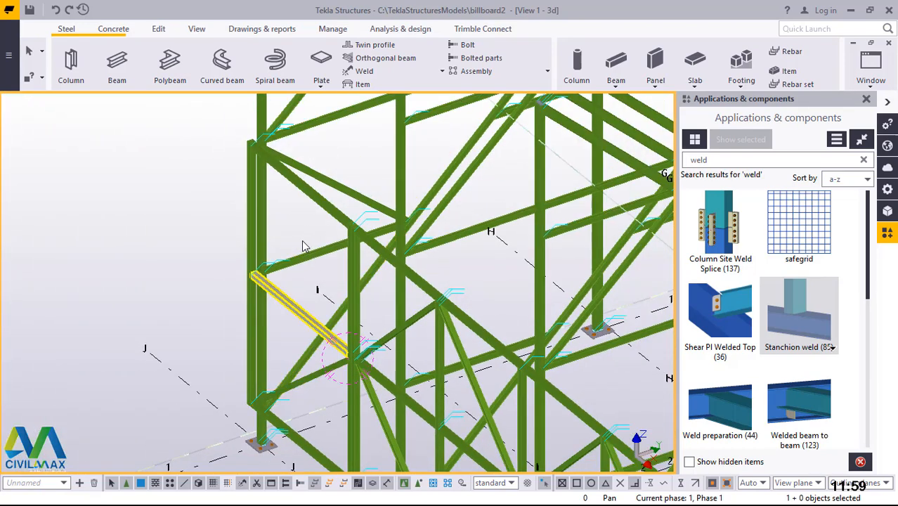
{"action": "middle_click_drag", "start_coordinate": [299, 280], "coordinate": [318, 279], "text": "ctrl"}
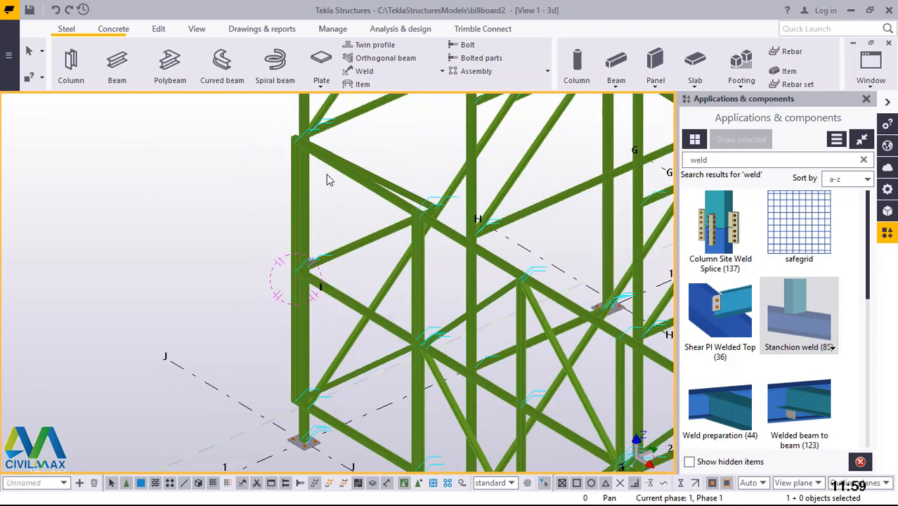
{"action": "scroll", "coordinate": [315, 147], "scroll_direction": "up", "scroll_amount": 8}
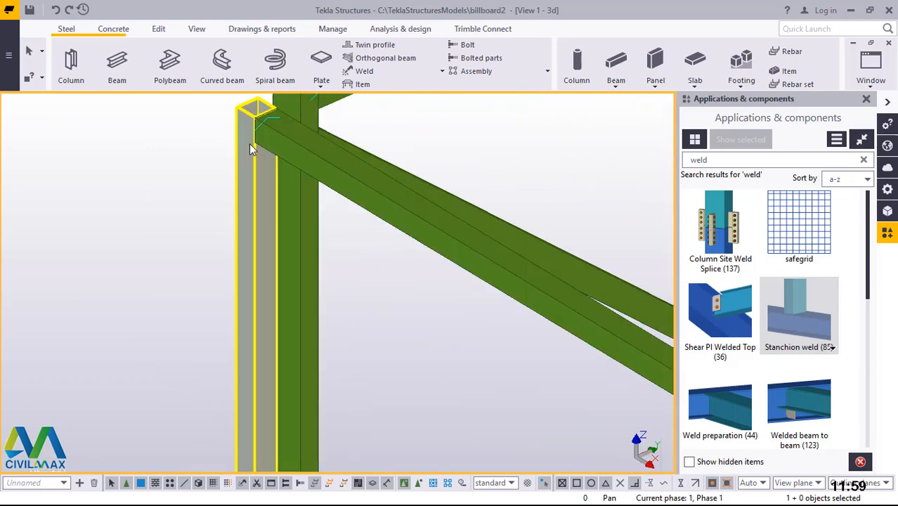
{"action": "middle_click_drag", "start_coordinate": [250, 143], "coordinate": [271, 15], "text": "ctrl"}
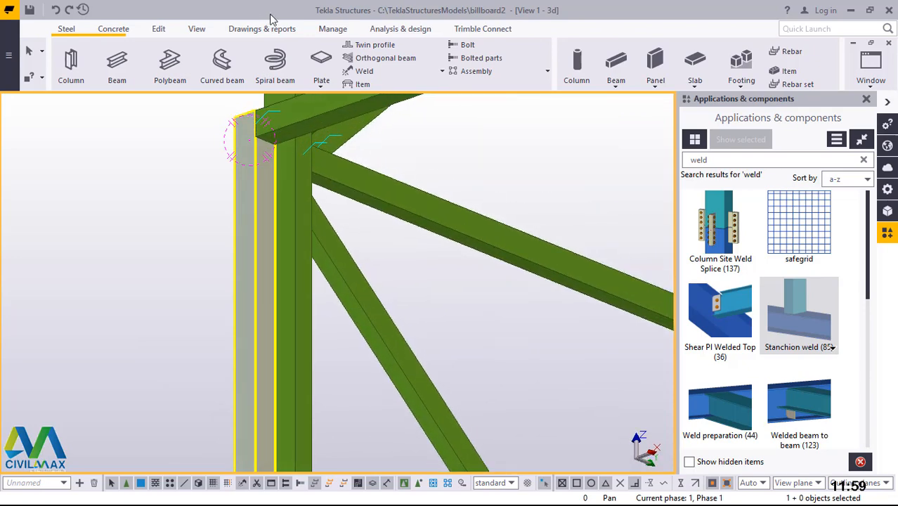
{"action": "scroll", "coordinate": [277, 162], "scroll_direction": "up", "scroll_amount": 5}
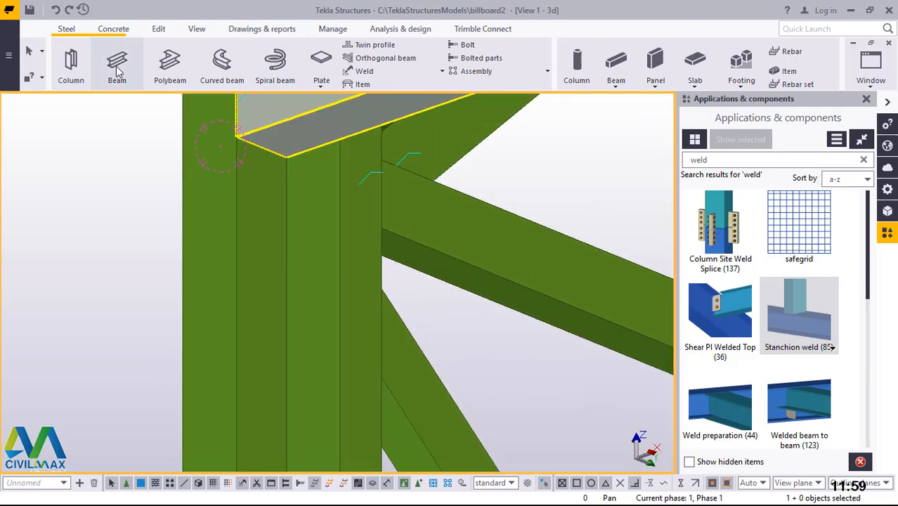
{"action": "left_click", "coordinate": [117, 71]}
{"action": "scroll", "coordinate": [256, 160], "scroll_direction": "up", "scroll_amount": 5}
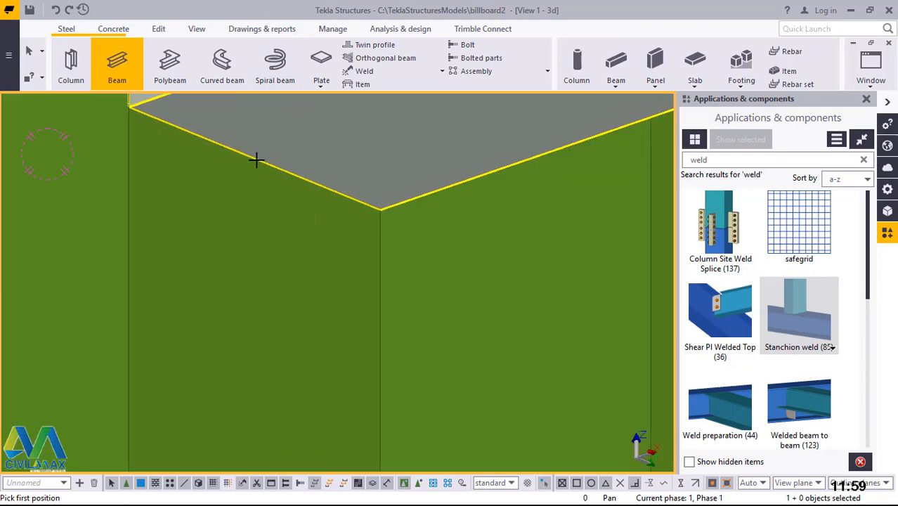
{"action": "left_click", "coordinate": [259, 161]}
{"action": "scroll", "coordinate": [257, 163], "scroll_direction": "down", "scroll_amount": 5}
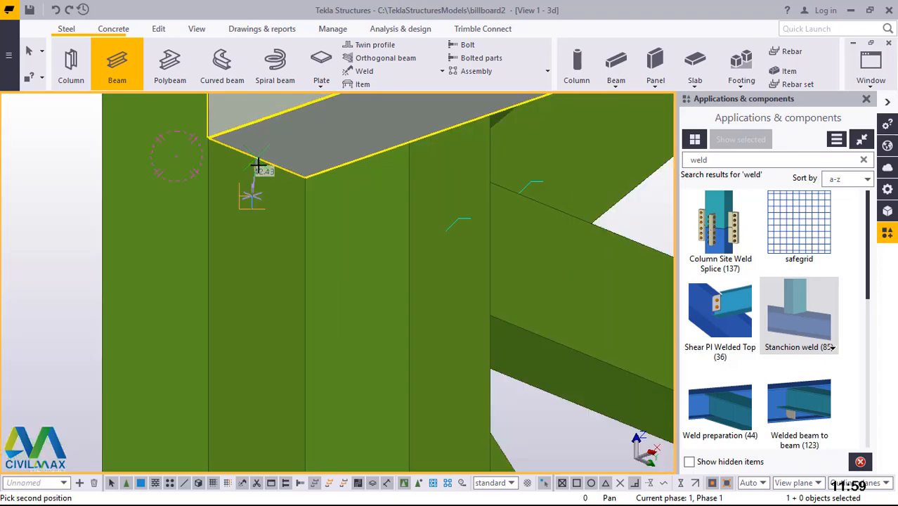
{"action": "scroll", "coordinate": [260, 165], "scroll_direction": "down", "scroll_amount": 3}
{"action": "scroll", "coordinate": [430, 276], "scroll_direction": "up", "scroll_amount": 5}
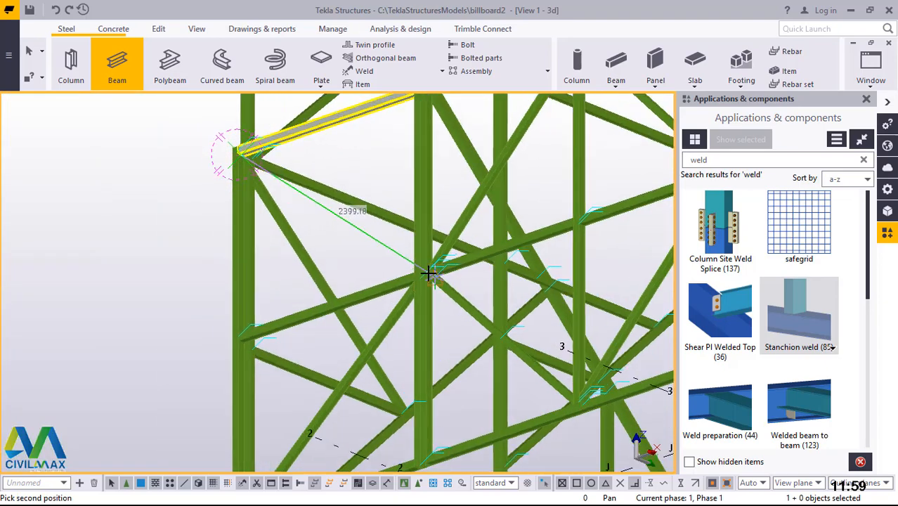
{"action": "scroll", "coordinate": [396, 270], "scroll_direction": "up", "scroll_amount": 1}
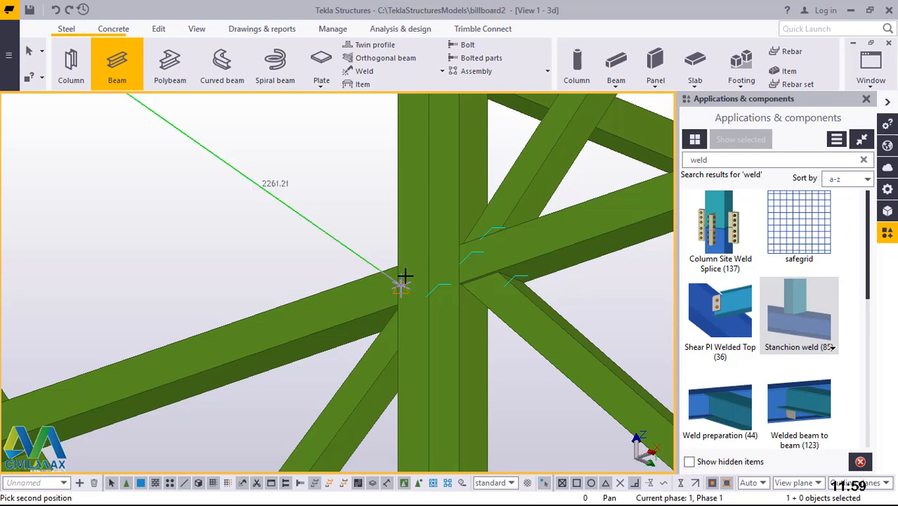
{"action": "middle_click_drag", "start_coordinate": [414, 279], "coordinate": [581, 422], "text": "ctrl"}
{"action": "scroll", "coordinate": [345, 323], "scroll_direction": "up", "scroll_amount": 6}
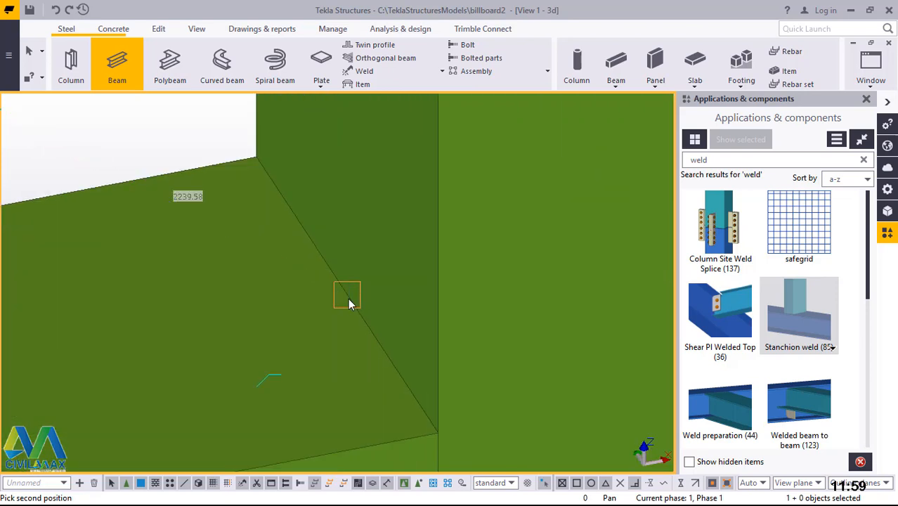
{"action": "left_click", "coordinate": [349, 299]}
{"action": "right_click", "coordinate": [356, 266]}
{"action": "left_click", "coordinate": [394, 273]}
Weld the upper diagonal brace's inner end to the middle chord using Stanchion weld (85).
{"action": "left_click", "coordinate": [812, 355]}
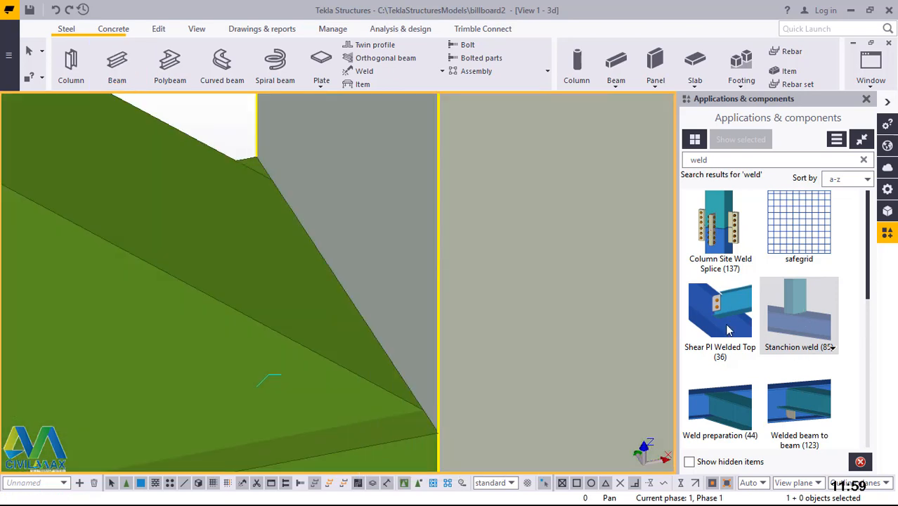
{"action": "scroll", "coordinate": [434, 204], "scroll_direction": "down", "scroll_amount": 4}
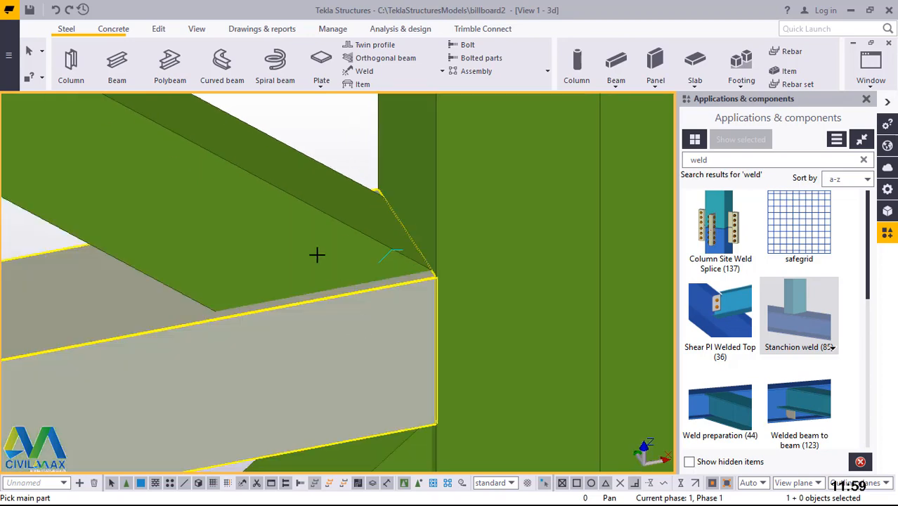
{"action": "left_click", "coordinate": [316, 254]}
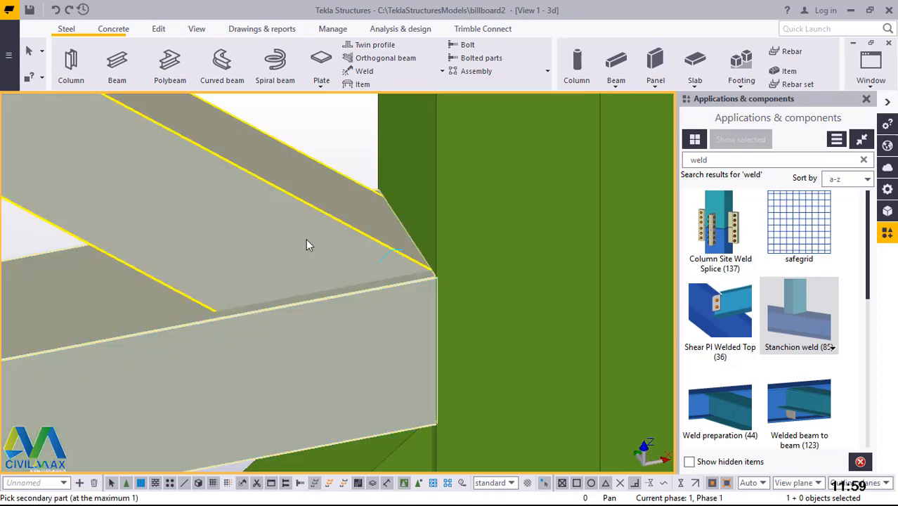
{"action": "left_click", "coordinate": [308, 245]}
{"action": "scroll", "coordinate": [440, 212], "scroll_direction": "down", "scroll_amount": 4}
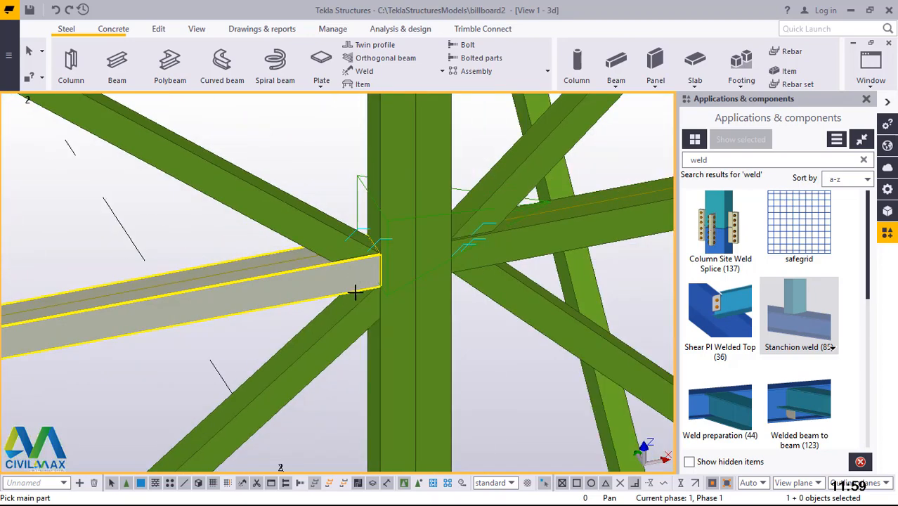
Weld the lower diagonal brace's inner end to both the middle chord and the inner post.
{"action": "left_click", "coordinate": [354, 292]}
{"action": "left_click", "coordinate": [359, 327]}
{"action": "left_click", "coordinate": [392, 343]}
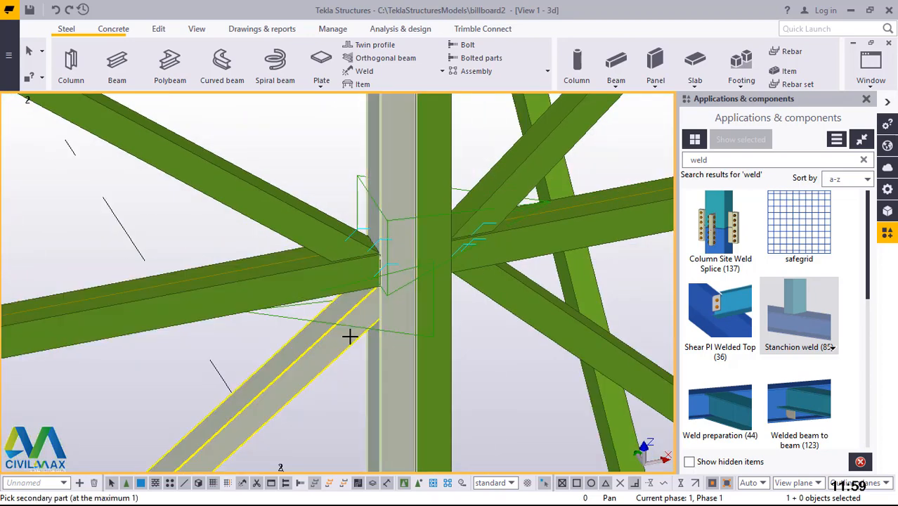
{"action": "left_click", "coordinate": [353, 342]}
{"action": "scroll", "coordinate": [463, 299], "scroll_direction": "down", "scroll_amount": 5}
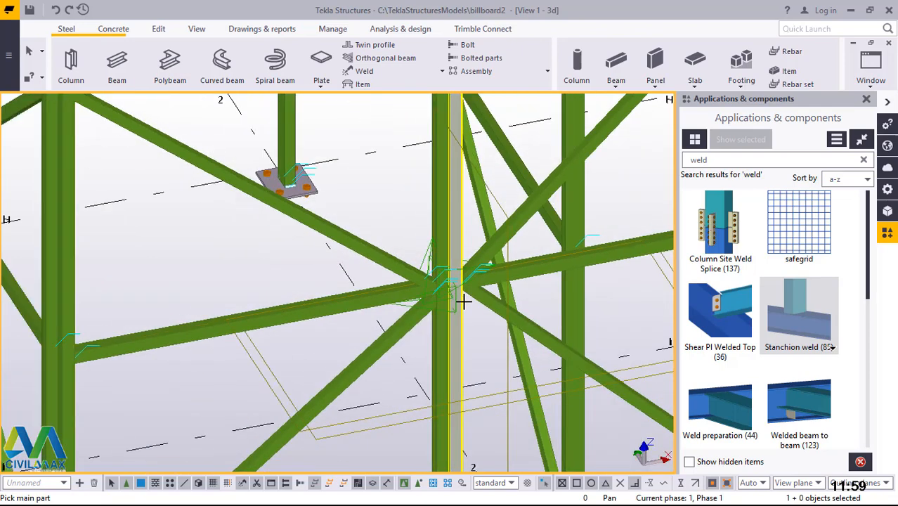
Weld the upper diagonal brace's outer end to the outer post beneath the top chord.
{"action": "left_click", "coordinate": [168, 146]}
{"action": "scroll", "coordinate": [172, 146], "scroll_direction": "up", "scroll_amount": 6}
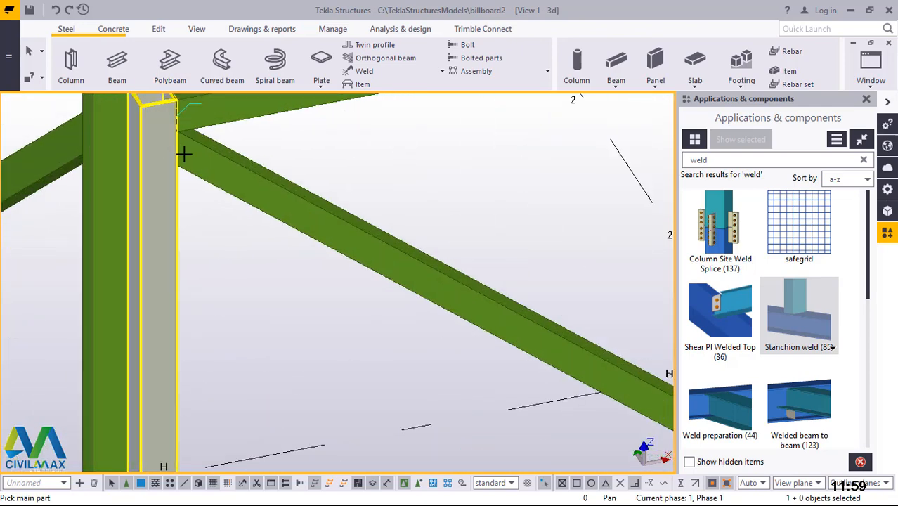
{"action": "left_click", "coordinate": [196, 161]}
{"action": "scroll", "coordinate": [287, 160], "scroll_direction": "down", "scroll_amount": 6}
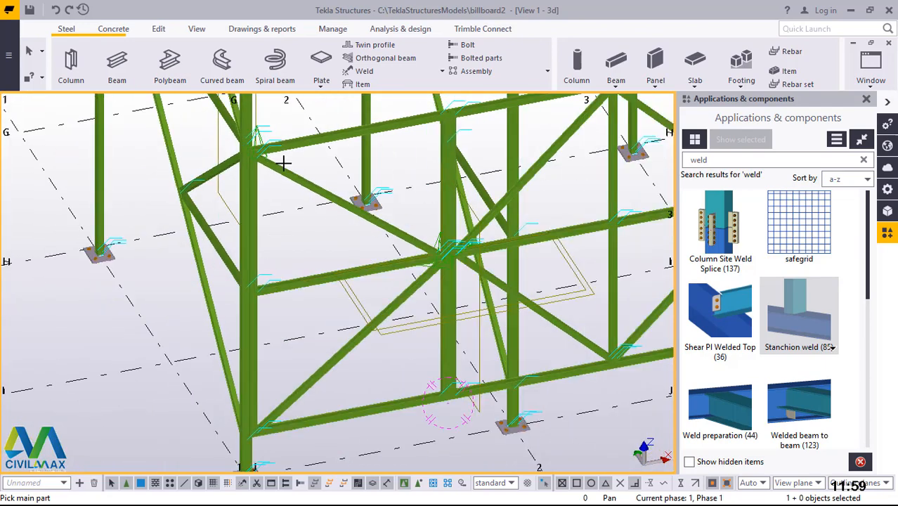
{"action": "scroll", "coordinate": [257, 364], "scroll_direction": "up", "scroll_amount": 8}
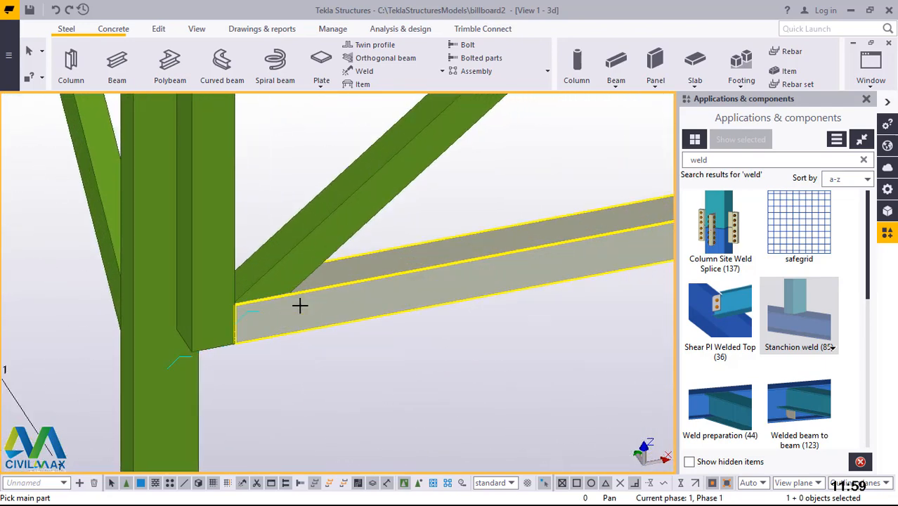
Weld the lower diagonal brace's outer end to the bottom chord using Stanchion weld (85), and redraw the view.
{"action": "left_click", "coordinate": [308, 235]}
{"action": "left_click", "coordinate": [296, 241]}
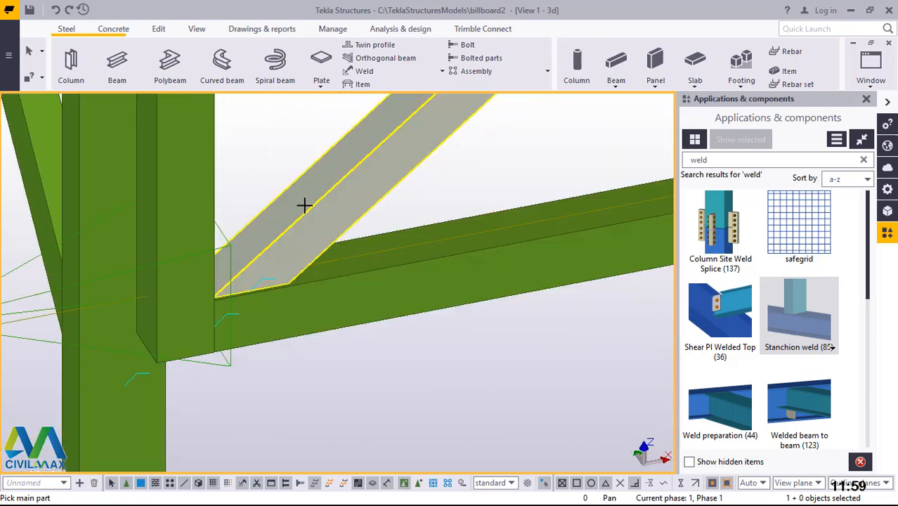
{"action": "right_click", "coordinate": [295, 139]}
{"action": "left_click", "coordinate": [301, 143]}
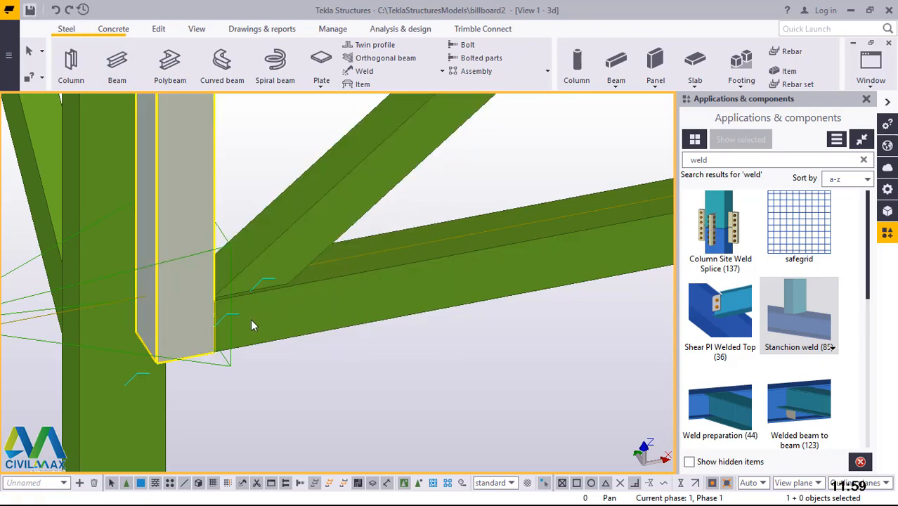
{"action": "scroll", "coordinate": [255, 325], "scroll_direction": "down", "scroll_amount": 5}
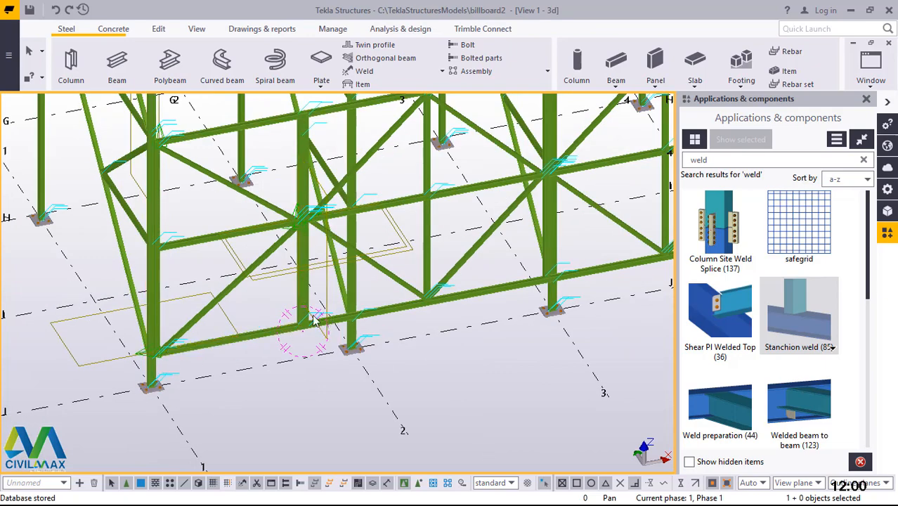
{"action": "middle_click_drag", "start_coordinate": [294, 314], "coordinate": [197, 281], "text": "ctrl"}
{"action": "right_click", "coordinate": [156, 362]}
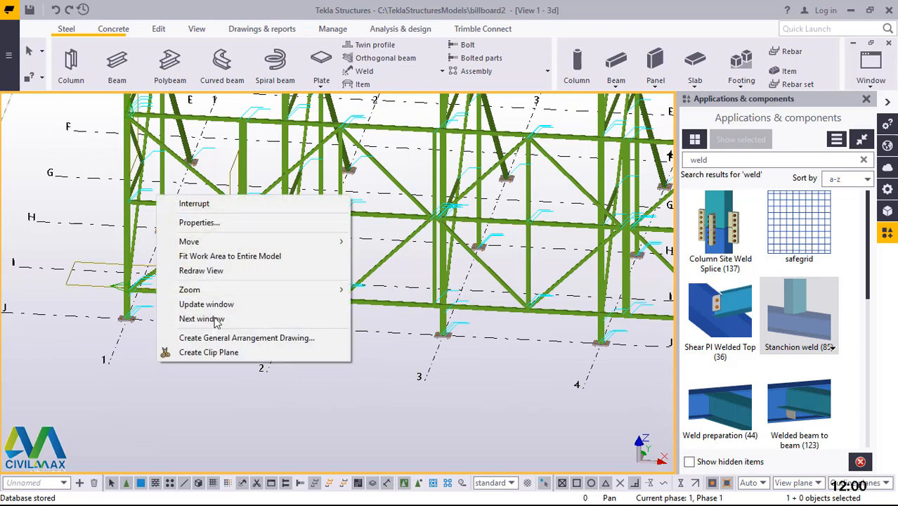
{"action": "left_click", "coordinate": [201, 270]}
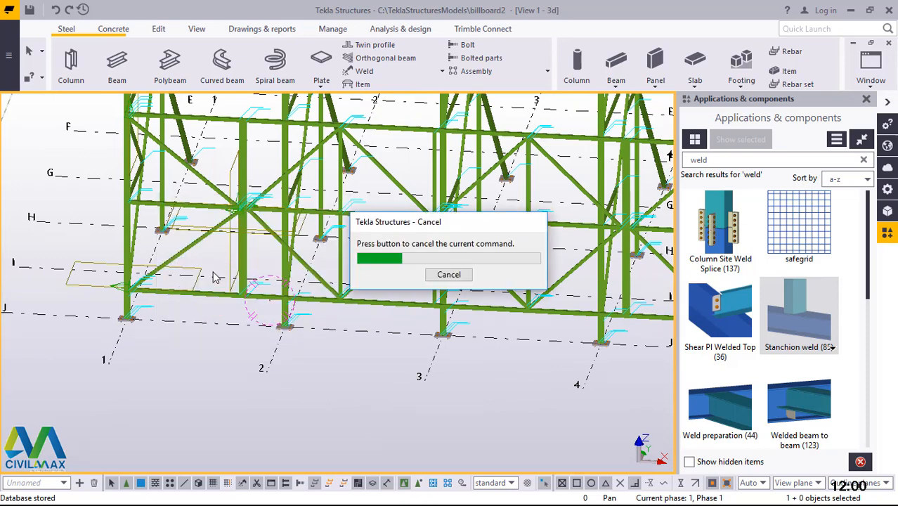
Linearly copy the four lower frame assemblies along grid line J once with dX 0, dY 0 and dZ 3200, deleting duplicates.
{"action": "scroll", "coordinate": [229, 251], "scroll_direction": "up", "scroll_amount": 5}
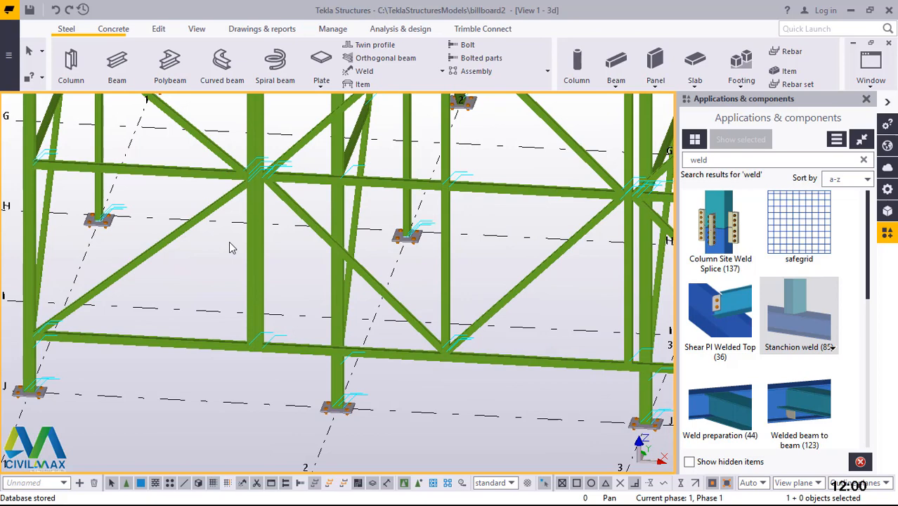
{"action": "left_click", "coordinate": [172, 350]}
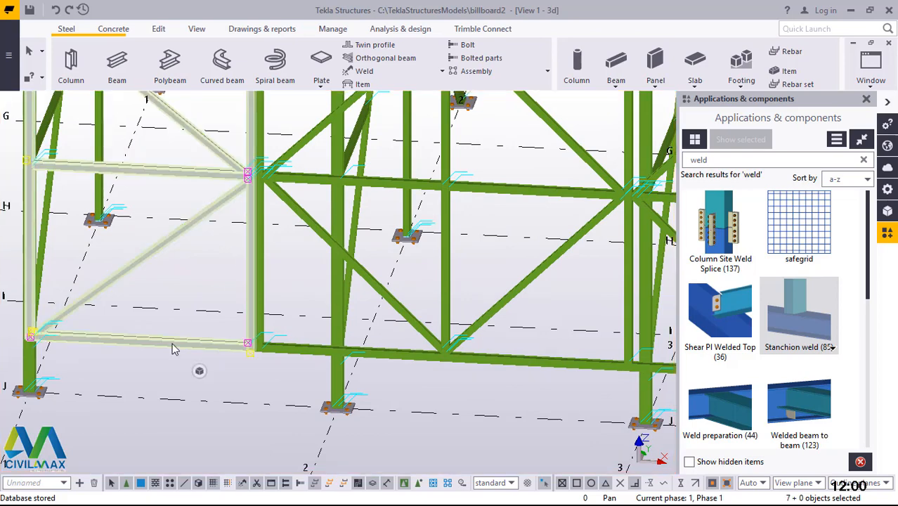
{"action": "scroll", "coordinate": [184, 355], "scroll_direction": "down", "scroll_amount": 5}
{"action": "scroll", "coordinate": [193, 358], "scroll_direction": "down", "scroll_amount": 2}
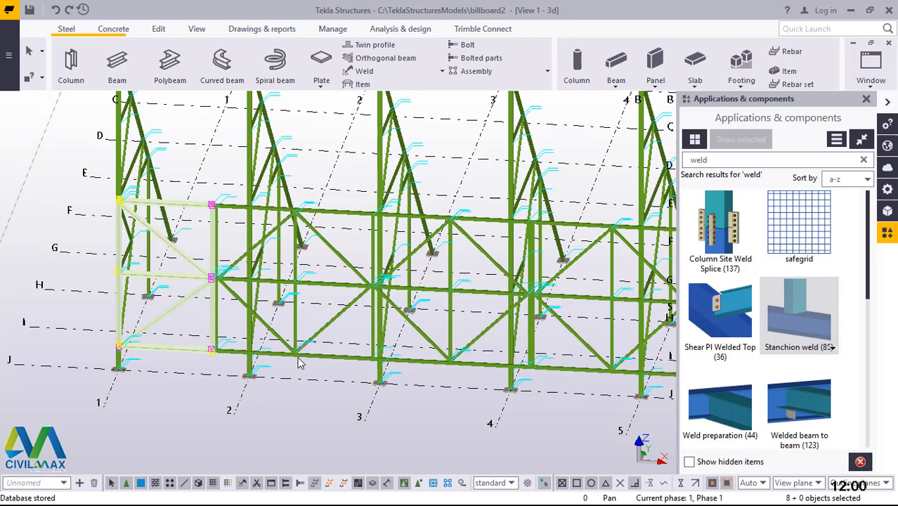
{"action": "left_click", "coordinate": [331, 360], "text": "shift"}
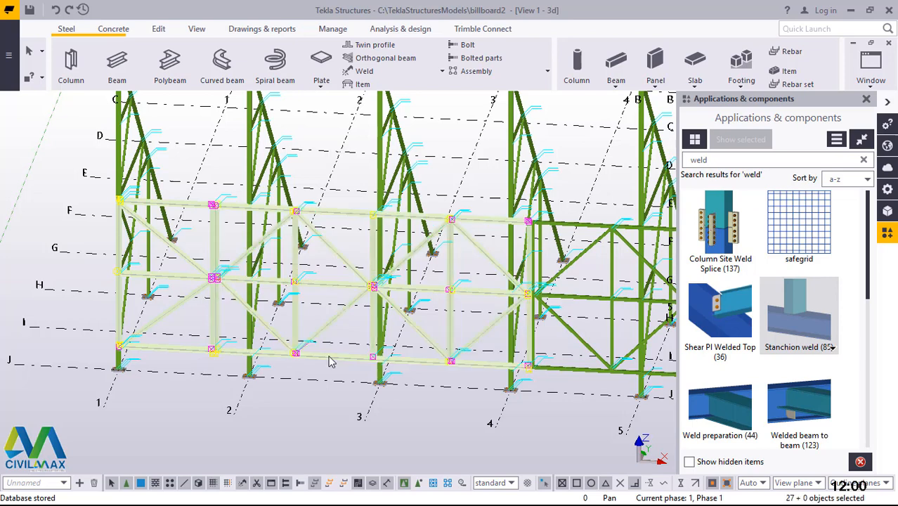
{"action": "left_click", "coordinate": [573, 373], "text": "shift"}
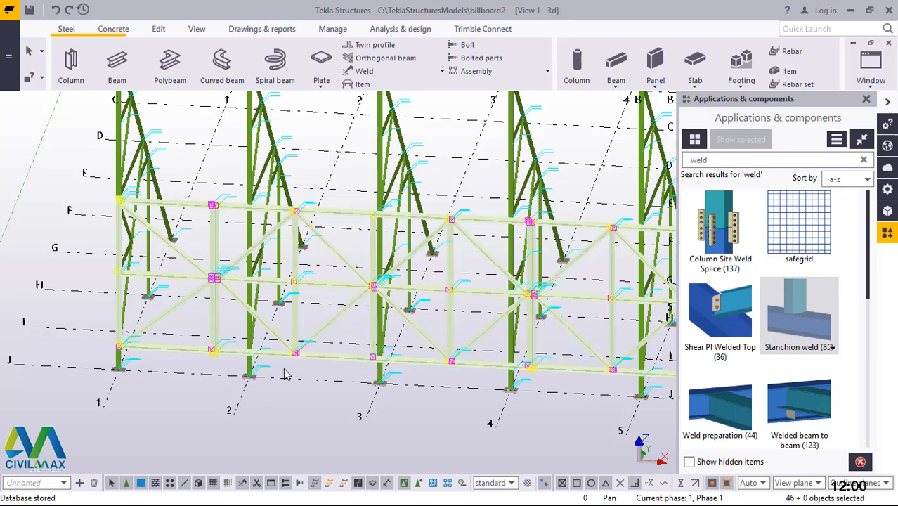
{"action": "scroll", "coordinate": [131, 349], "scroll_direction": "down", "scroll_amount": 3}
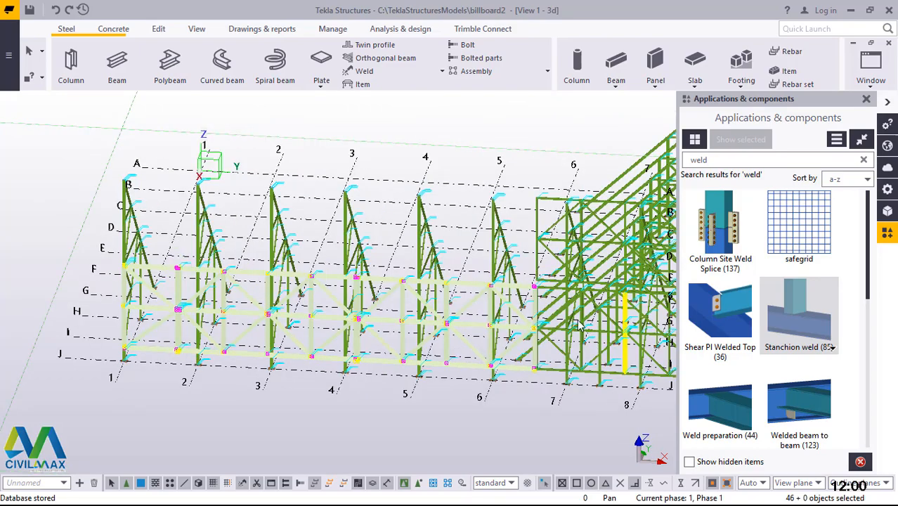
{"action": "scroll", "coordinate": [578, 323], "scroll_direction": "up", "scroll_amount": 5}
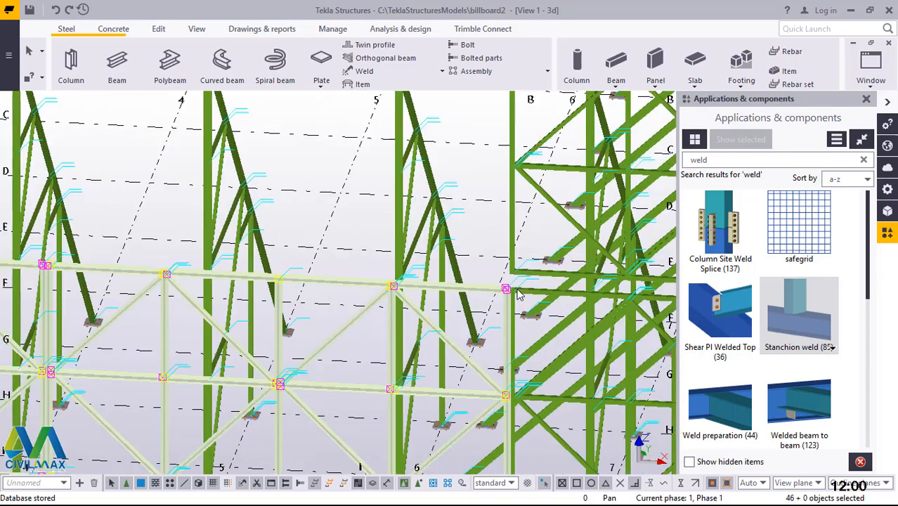
{"action": "scroll", "coordinate": [519, 295], "scroll_direction": "down", "scroll_amount": 2}
{"action": "scroll", "coordinate": [341, 285], "scroll_direction": "down", "scroll_amount": 2}
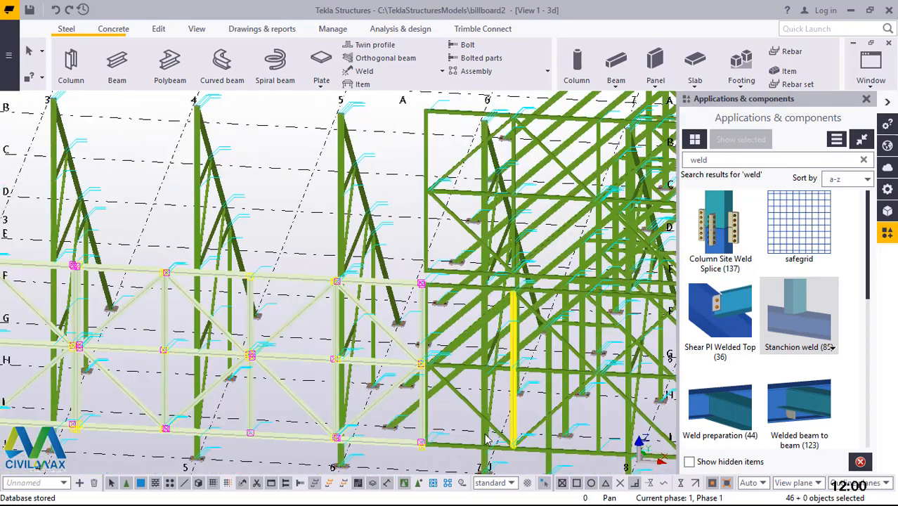
{"action": "scroll", "coordinate": [487, 440], "scroll_direction": "down", "scroll_amount": 3}
{"action": "scroll", "coordinate": [422, 423], "scroll_direction": "up", "scroll_amount": 3}
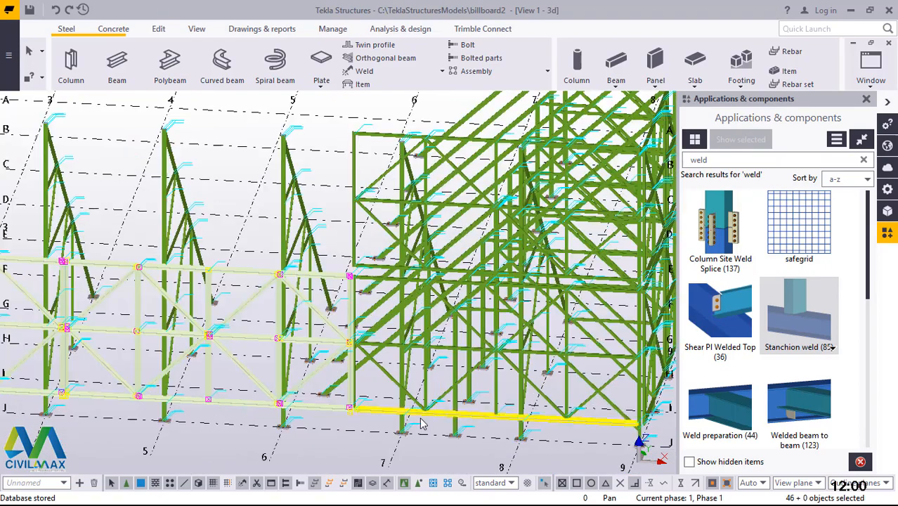
{"action": "scroll", "coordinate": [422, 423], "scroll_direction": "up", "scroll_amount": 3}
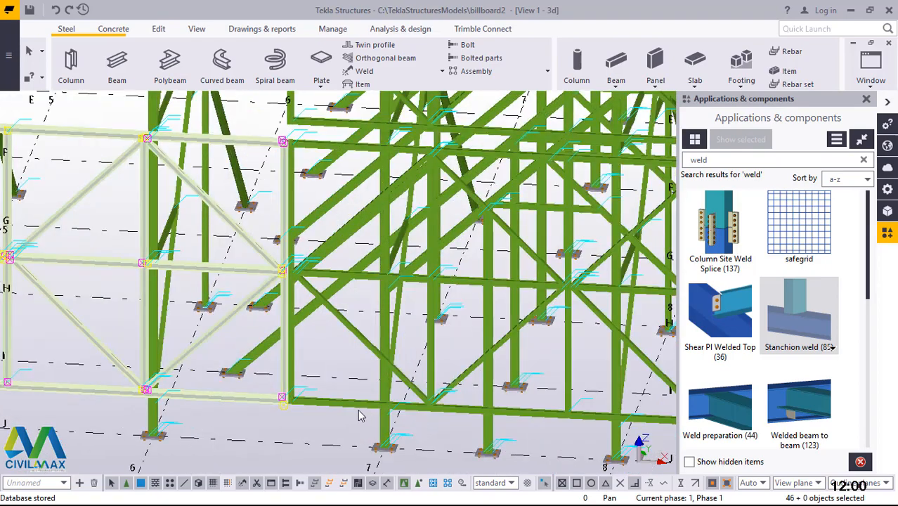
{"action": "left_click", "coordinate": [352, 403], "text": "ctrl"}
{"action": "scroll", "coordinate": [335, 399], "scroll_direction": "down", "scroll_amount": 5}
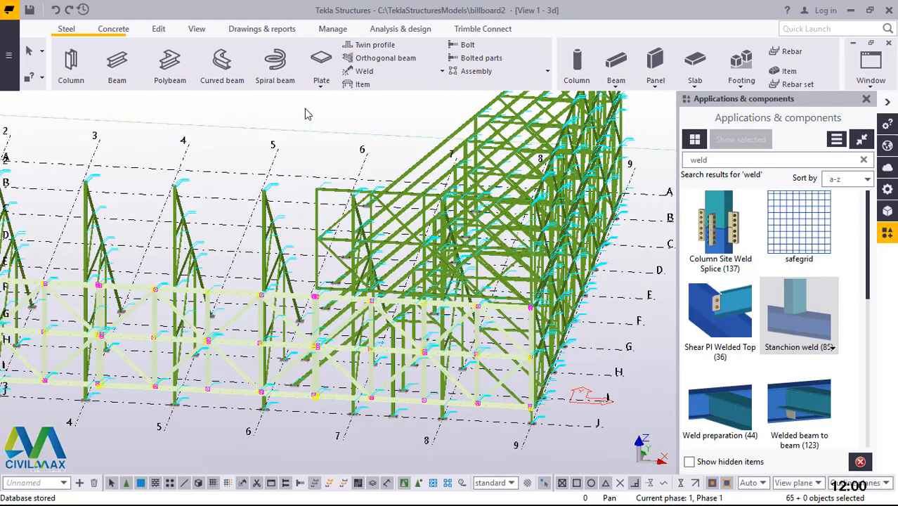
{"action": "right_click", "coordinate": [305, 114]}
{"action": "mouse_move", "coordinate": [389, 150]}
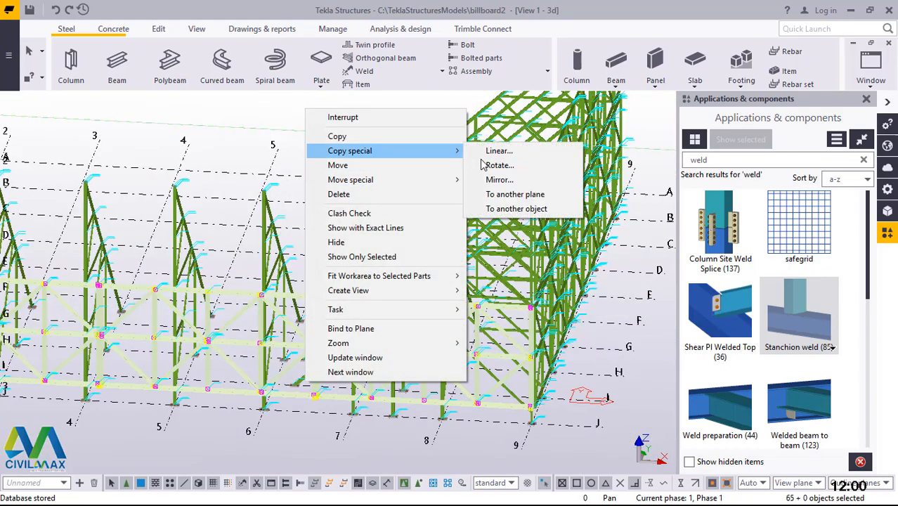
{"action": "left_click", "coordinate": [497, 152]}
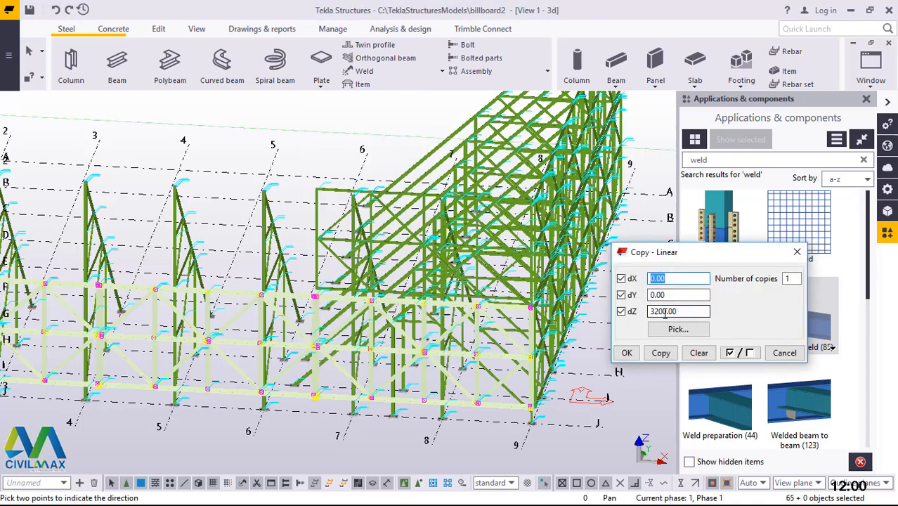
{"action": "left_click", "coordinate": [661, 354]}
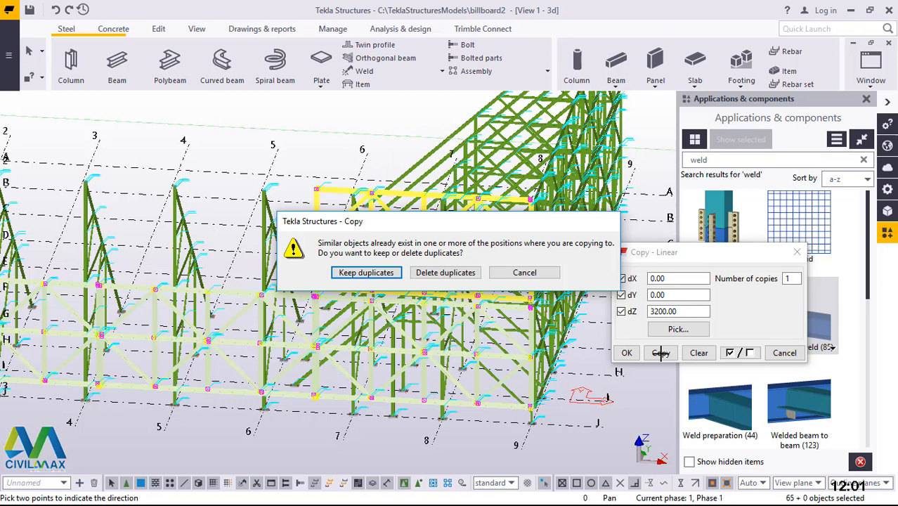
{"action": "left_click", "coordinate": [466, 277]}
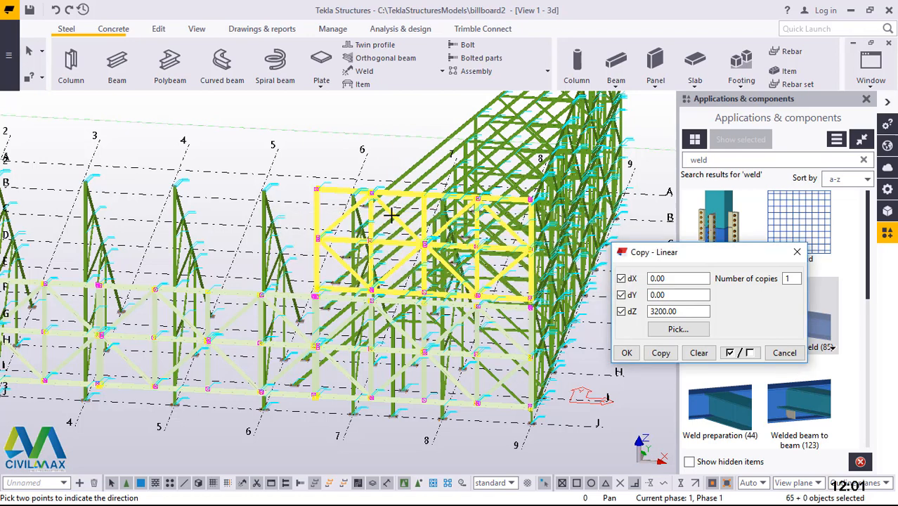
{"action": "right_click", "coordinate": [403, 120]}
{"action": "left_click", "coordinate": [416, 128]}
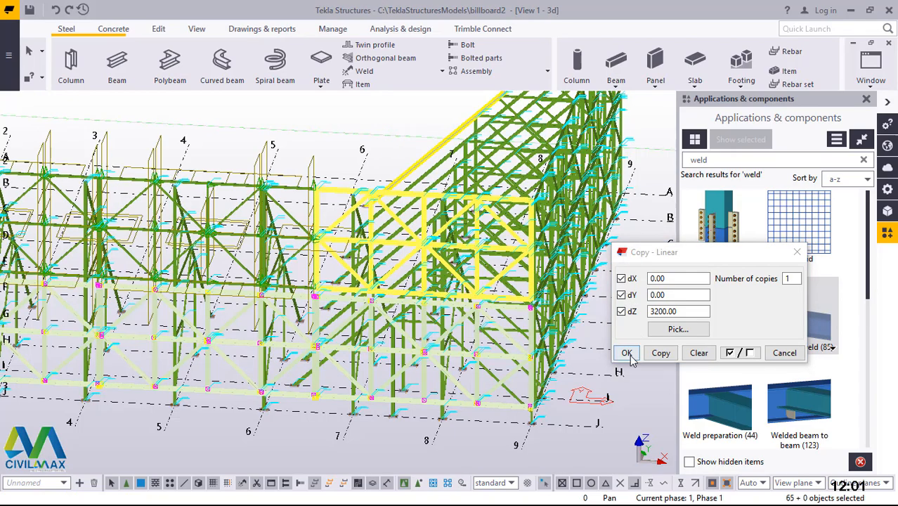
{"action": "left_click", "coordinate": [629, 354]}
Select the highlighted top chord of the existing upper frame to clear its leftover yellow highlighting.
{"action": "scroll", "coordinate": [327, 208], "scroll_direction": "up", "scroll_amount": 2}
{"action": "scroll", "coordinate": [327, 207], "scroll_direction": "up", "scroll_amount": 1}
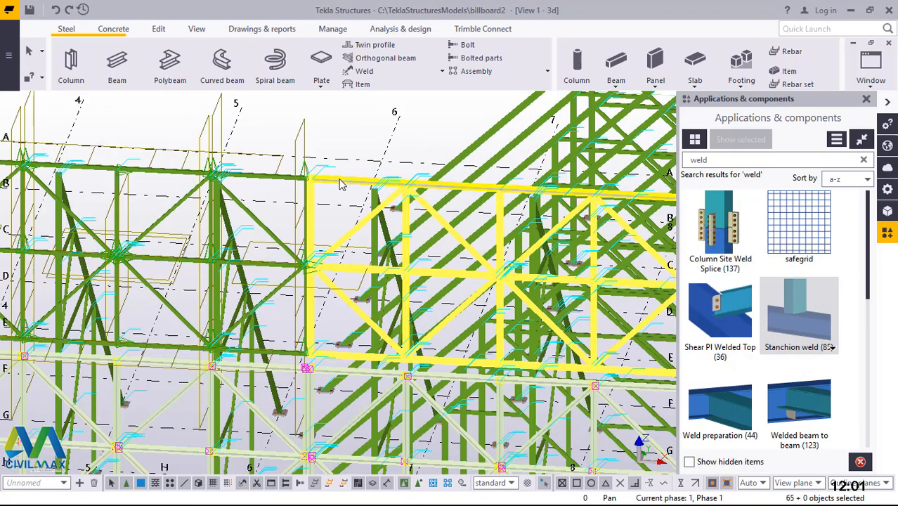
{"action": "left_click", "coordinate": [376, 182]}
{"action": "key", "text": "Delete"}
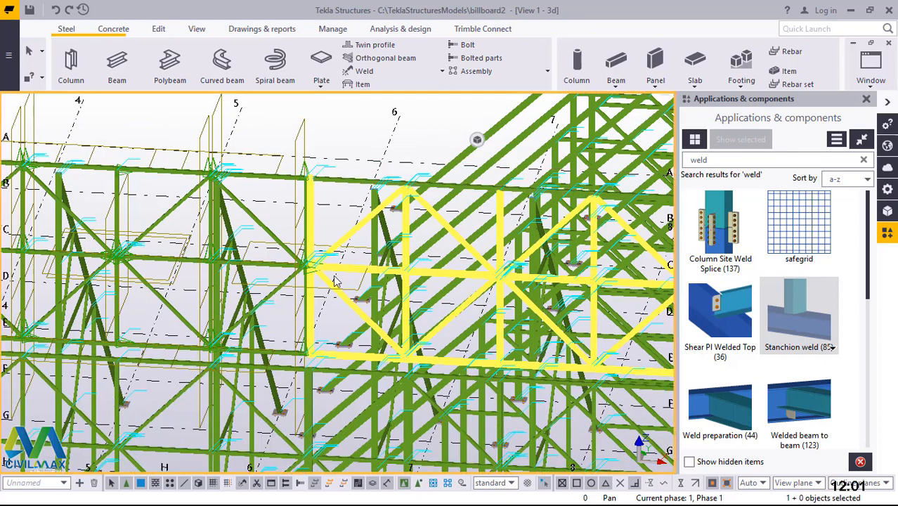
Try deleting the highlighted diagonal brace beneath the upper frame's top chord, and undo the deletion.
{"action": "scroll", "coordinate": [335, 281], "scroll_direction": "up", "scroll_amount": 3}
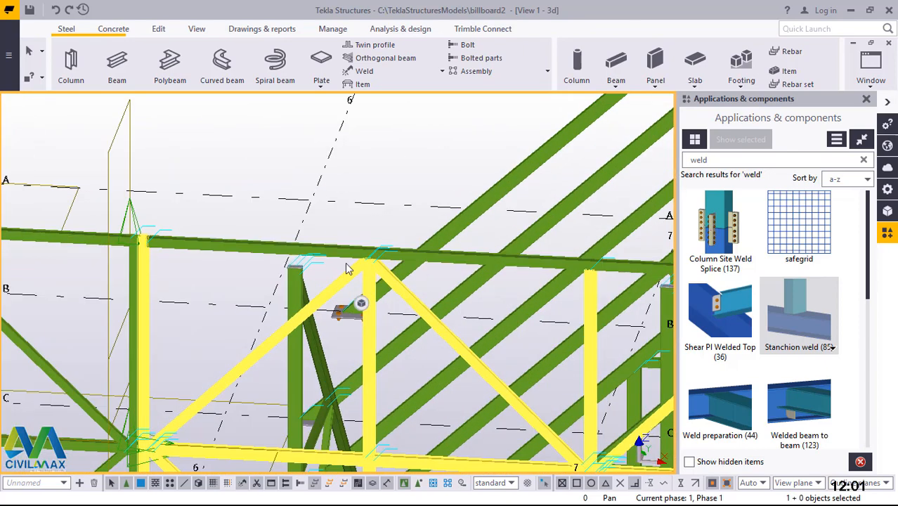
{"action": "left_click", "coordinate": [453, 342]}
{"action": "key", "text": "Delete"}
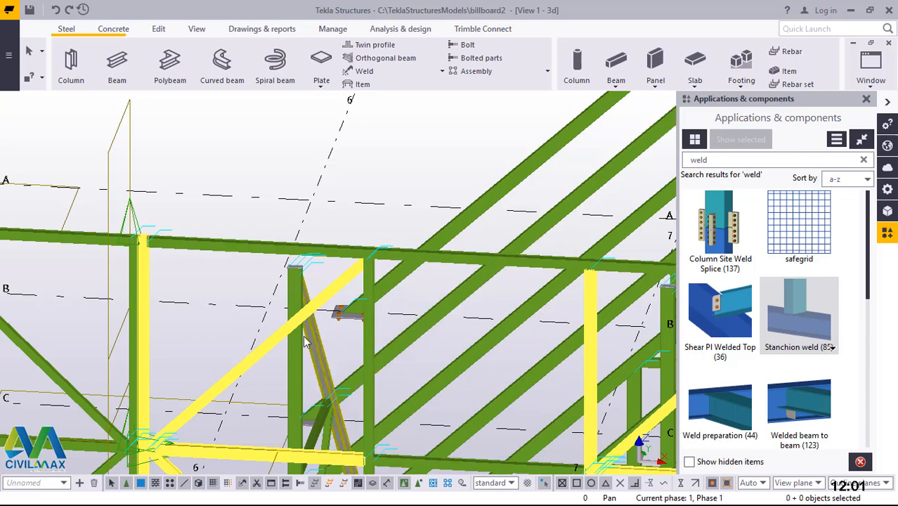
{"action": "left_click", "coordinate": [56, 10]}
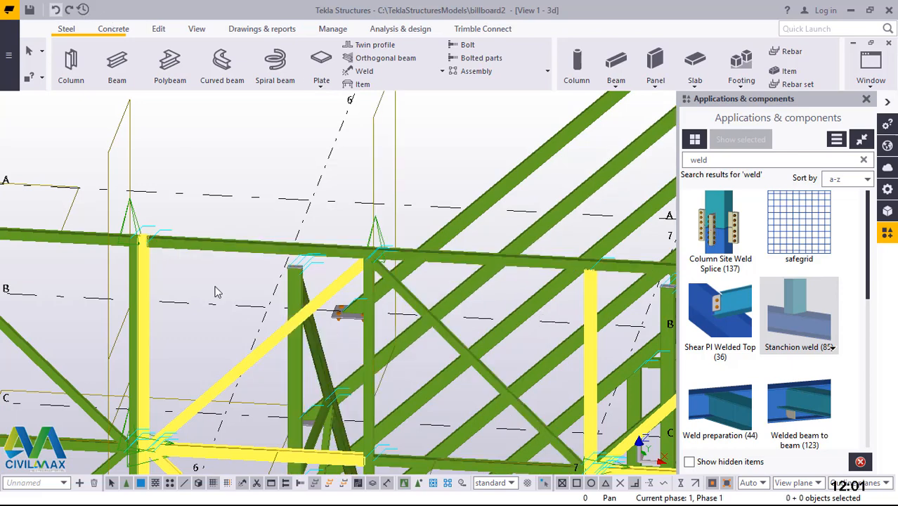
Select the highlighted upper diagonal brace and vertical posts of the upper frame individually to clear their leftover highlighting.
{"action": "left_click", "coordinate": [279, 330]}
{"action": "key", "text": "Delete"}
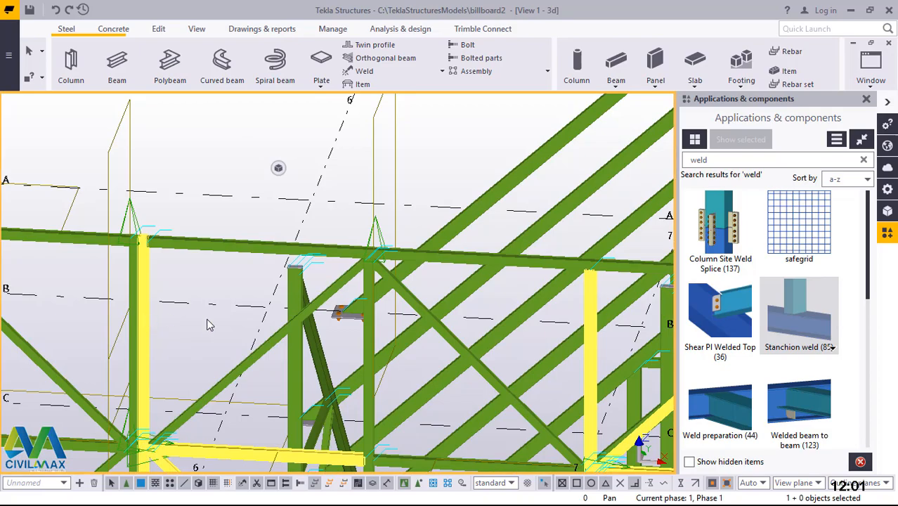
{"action": "key", "text": "Delete"}
{"action": "left_click", "coordinate": [590, 355]}
{"action": "scroll", "coordinate": [351, 171], "scroll_direction": "down", "scroll_amount": 2}
{"action": "scroll", "coordinate": [333, 256], "scroll_direction": "down", "scroll_amount": 2}
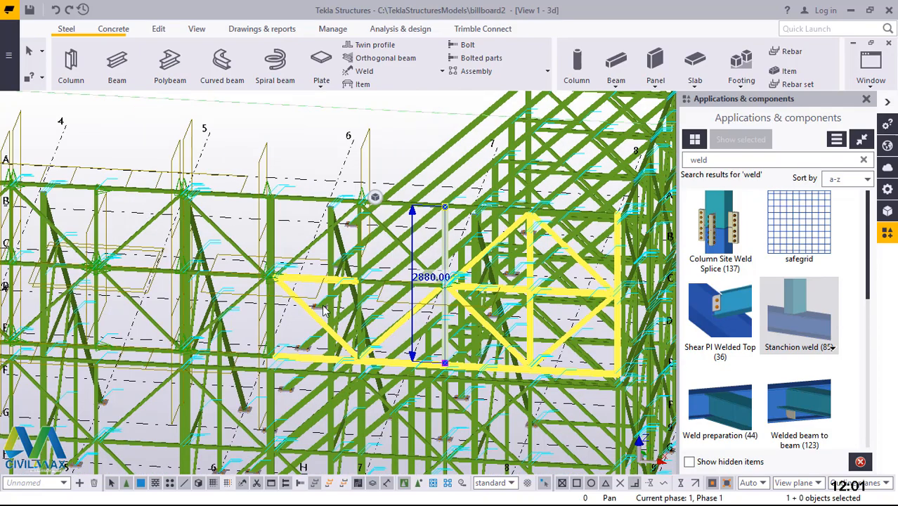
Select the upper frame's highlighted middle chord, lower diagonal braces and bottom chord one at a time to clear their highlighting.
{"action": "scroll", "coordinate": [393, 351], "scroll_direction": "up", "scroll_amount": 4}
{"action": "left_click", "coordinate": [617, 310]}
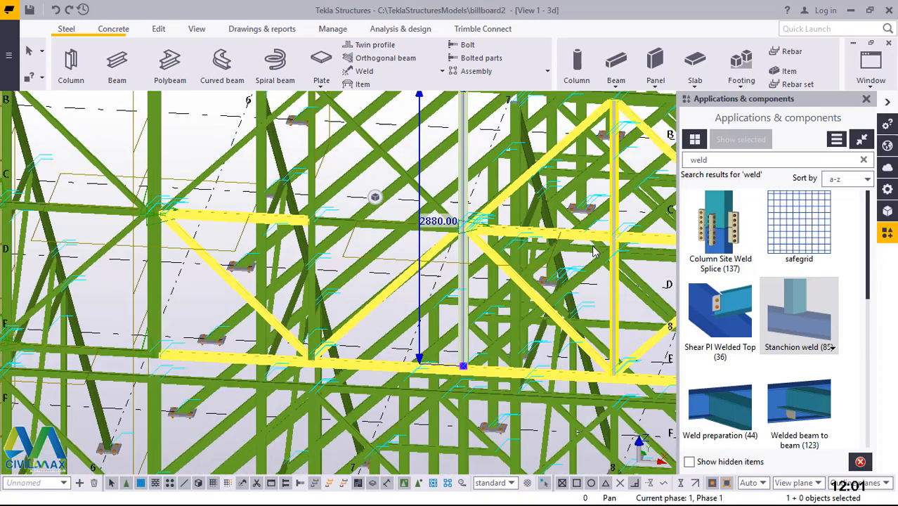
{"action": "left_click", "coordinate": [587, 239]}
{"action": "key", "text": "Delete"}
{"action": "left_click", "coordinate": [391, 293]}
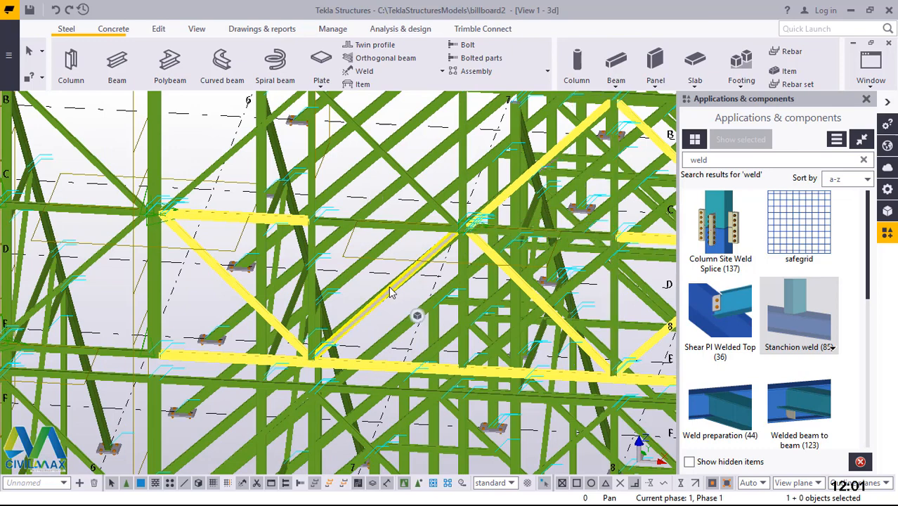
{"action": "key", "text": "Delete"}
{"action": "left_click", "coordinate": [217, 272]}
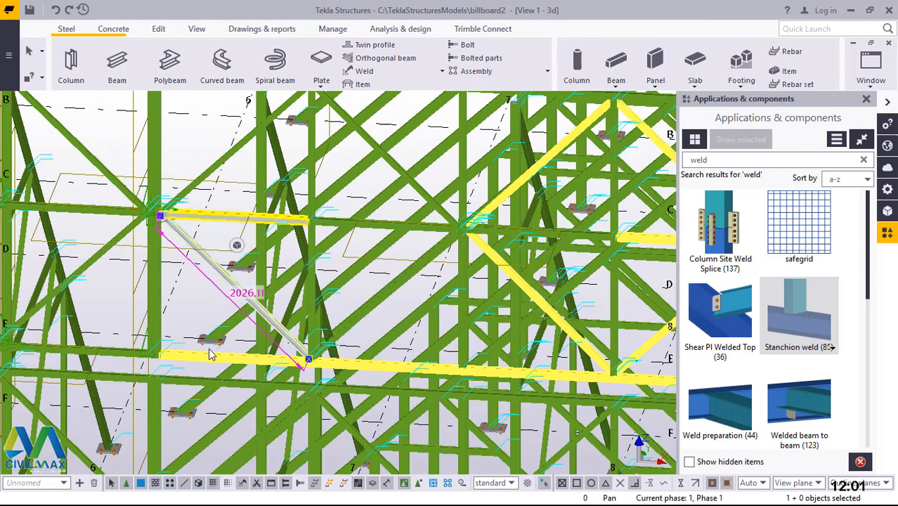
{"action": "key", "text": "Delete"}
{"action": "left_click", "coordinate": [213, 223]}
{"action": "key", "text": "Delete"}
{"action": "left_click", "coordinate": [370, 372]}
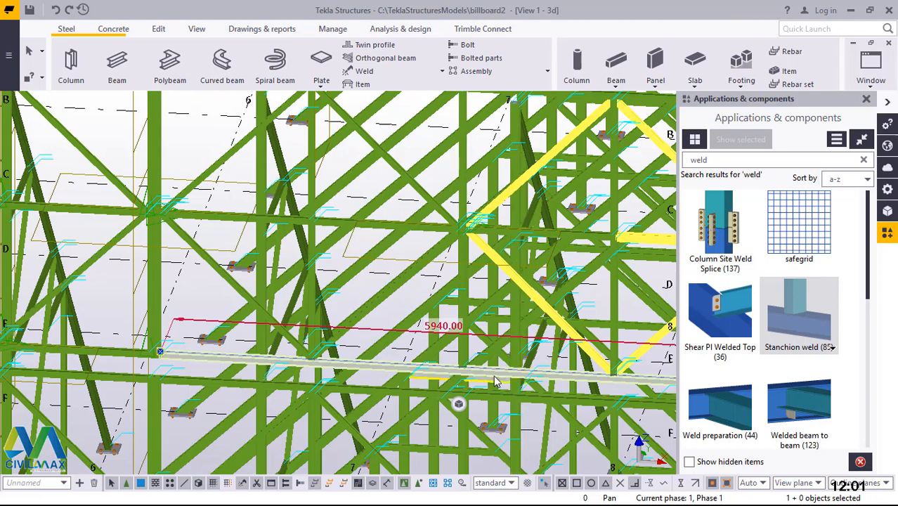
{"action": "key", "text": "Delete"}
{"action": "left_click", "coordinate": [542, 307]}
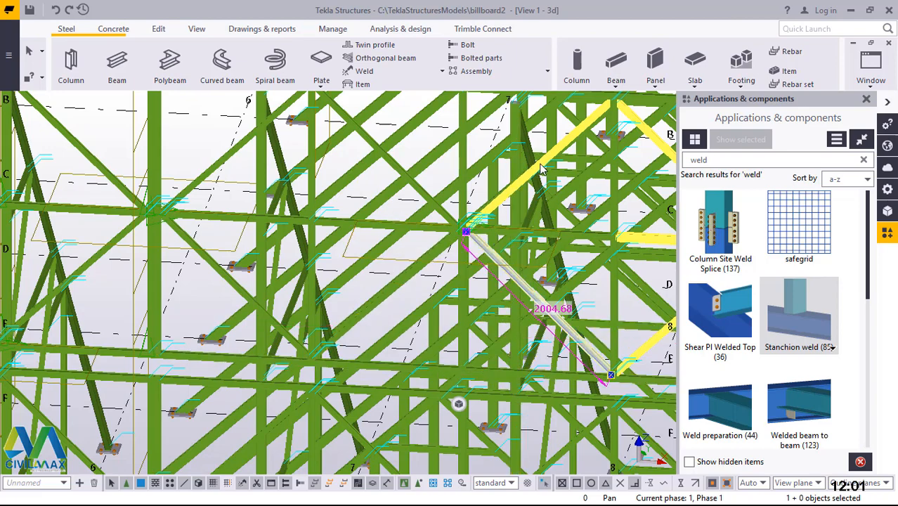
{"action": "key", "text": "Delete"}
Select the remaining highlighted vertical post, diagonal braces and middle chord of the upper corner bay to clear their leftover highlighting.
{"action": "scroll", "coordinate": [566, 189], "scroll_direction": "down", "scroll_amount": 3}
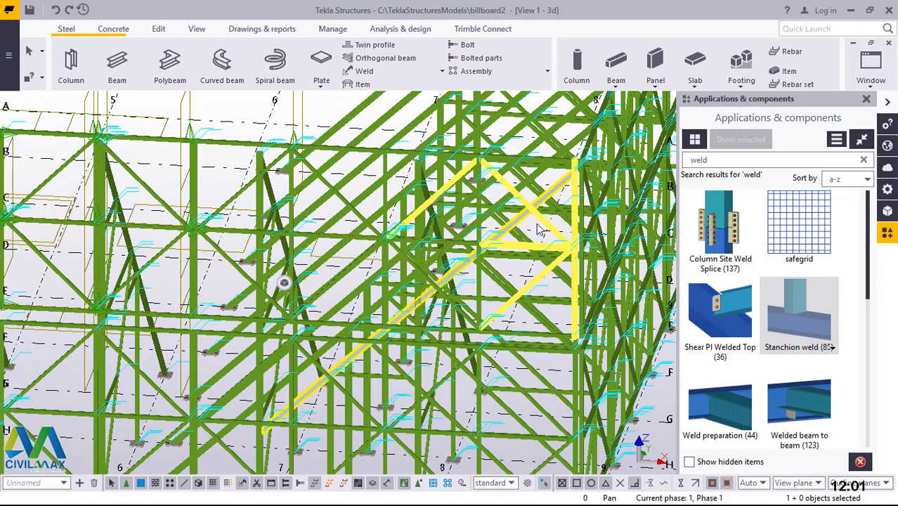
{"action": "left_click", "coordinate": [567, 250]}
{"action": "key", "text": "Delete"}
{"action": "left_click", "coordinate": [575, 261]}
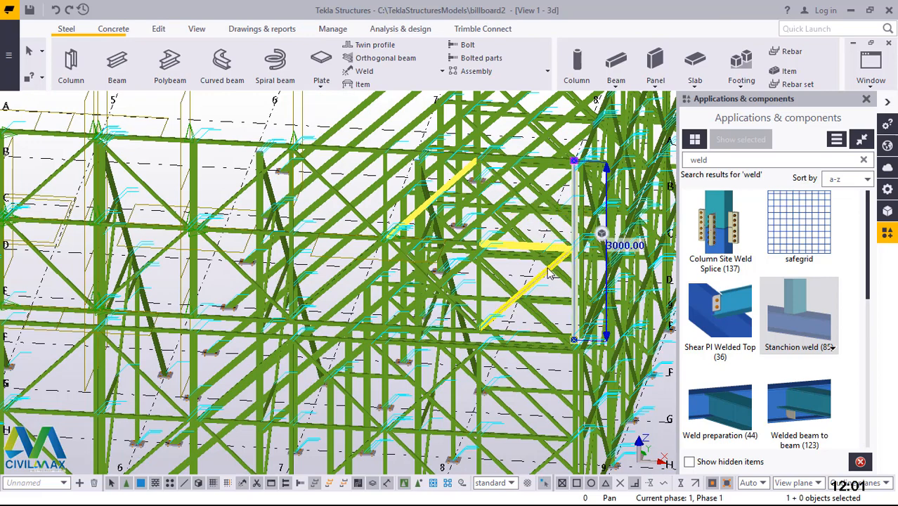
{"action": "key", "text": "Delete"}
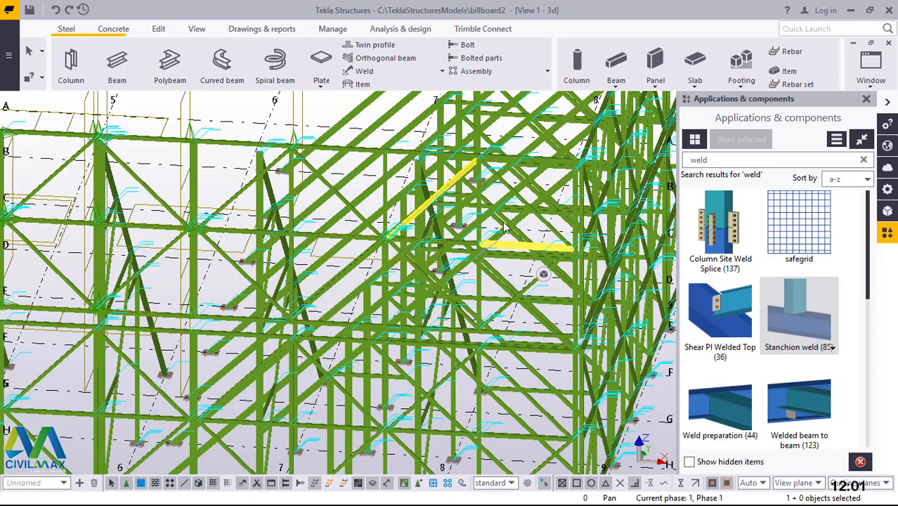
{"action": "left_click", "coordinate": [534, 246]}
{"action": "scroll", "coordinate": [530, 297], "scroll_direction": "down", "scroll_amount": 3}
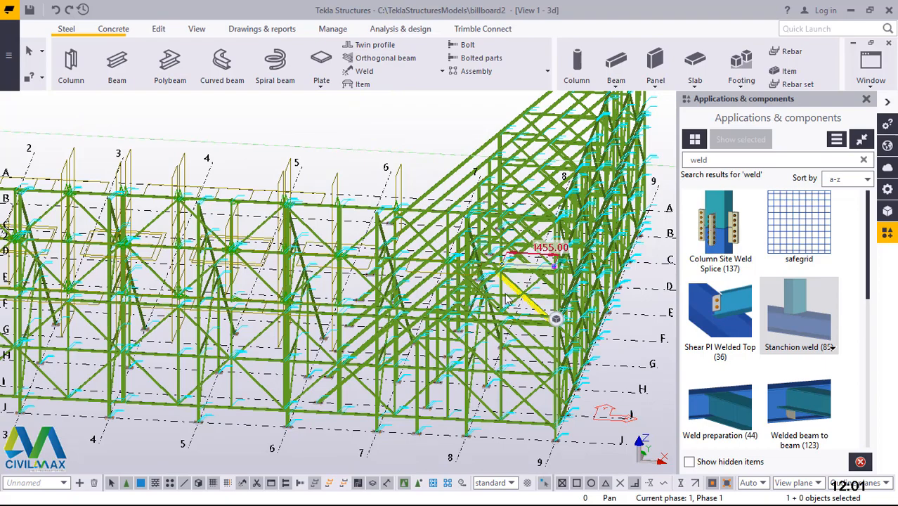
Clear the current selection and redraw the 3D view to remove the leftover temporary outlines around the frame.
{"action": "middle_click_drag", "start_coordinate": [524, 300], "coordinate": [450, 361], "text": "ctrl"}
{"action": "scroll", "coordinate": [451, 361], "scroll_direction": "down", "scroll_amount": 5}
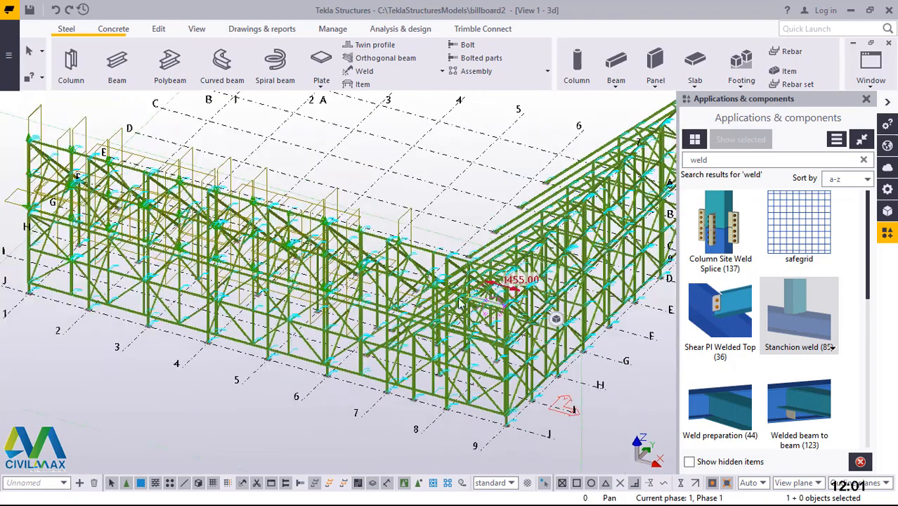
{"action": "left_click", "coordinate": [436, 122]}
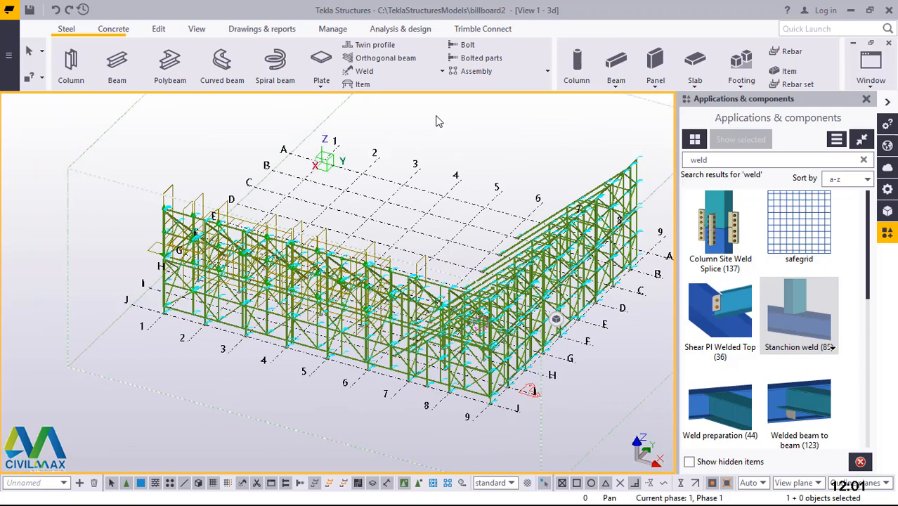
{"action": "right_click", "coordinate": [490, 178]}
{"action": "left_click", "coordinate": [504, 194]}
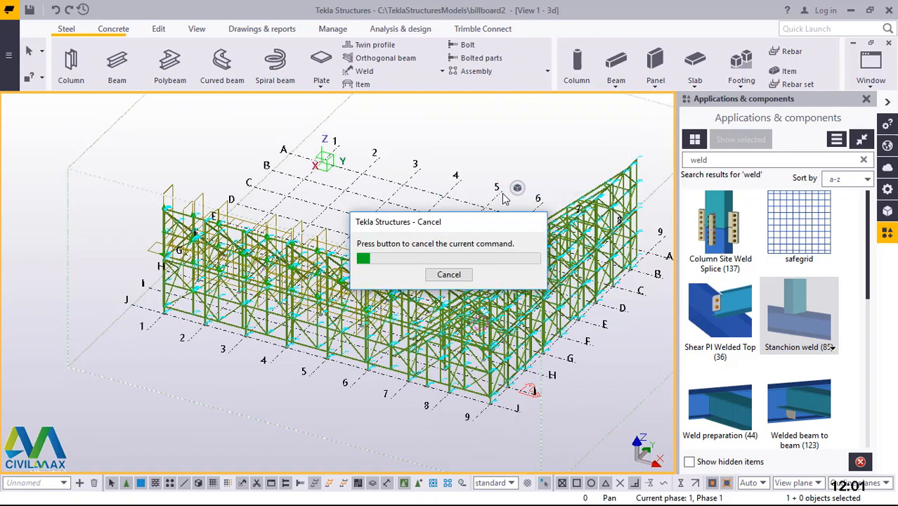
{"action": "scroll", "coordinate": [506, 364], "scroll_direction": "up", "scroll_amount": 5}
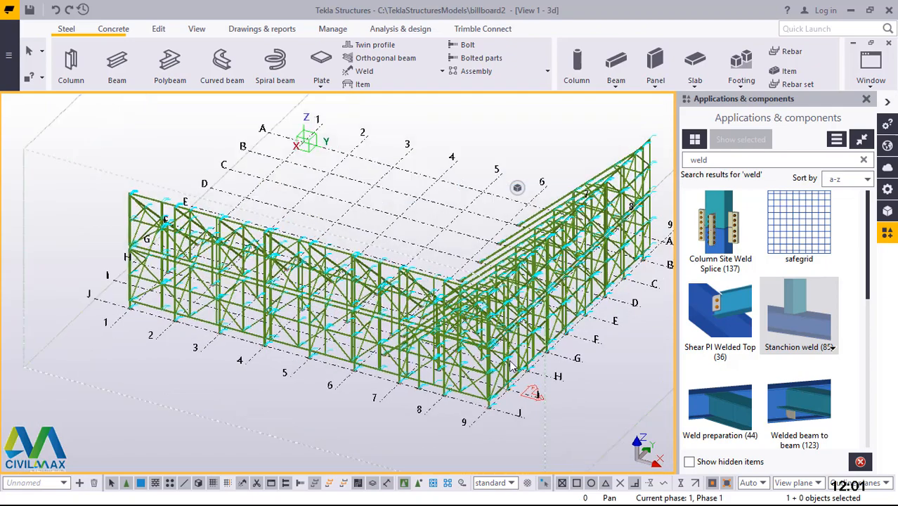
Close the applications and components catalog and examine both wings of the frame and their rear braces from several angles.
{"action": "middle_click_drag", "start_coordinate": [498, 367], "coordinate": [486, 302], "text": "ctrl"}
{"action": "scroll", "coordinate": [485, 302], "scroll_direction": "up", "scroll_amount": 8}
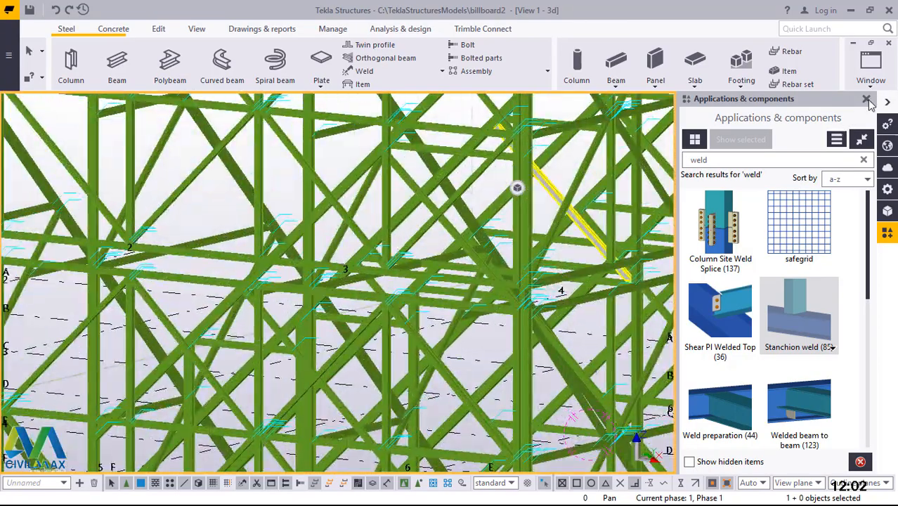
{"action": "left_click", "coordinate": [867, 100]}
{"action": "scroll", "coordinate": [364, 302], "scroll_direction": "down", "scroll_amount": 5}
{"action": "scroll", "coordinate": [364, 302], "scroll_direction": "down", "scroll_amount": 5}
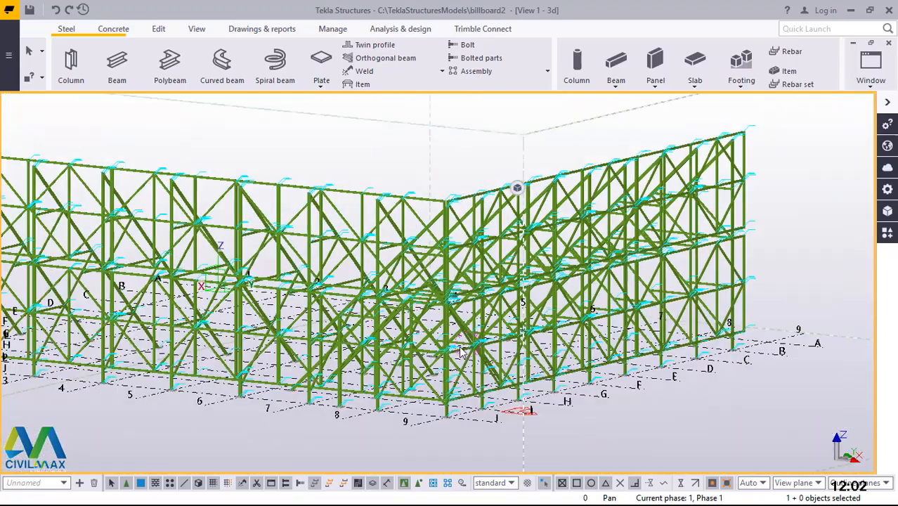
{"action": "middle_click_drag", "start_coordinate": [365, 303], "coordinate": [181, 400], "text": "ctrl"}
{"action": "scroll", "coordinate": [399, 363], "scroll_direction": "down", "scroll_amount": 5}
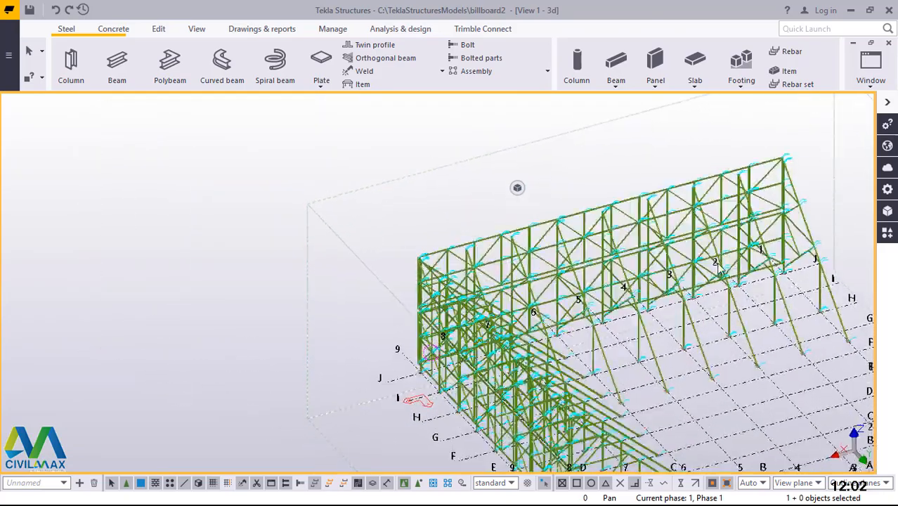
{"action": "scroll", "coordinate": [718, 269], "scroll_direction": "up", "scroll_amount": 5}
{"action": "scroll", "coordinate": [719, 269], "scroll_direction": "down", "scroll_amount": 5}
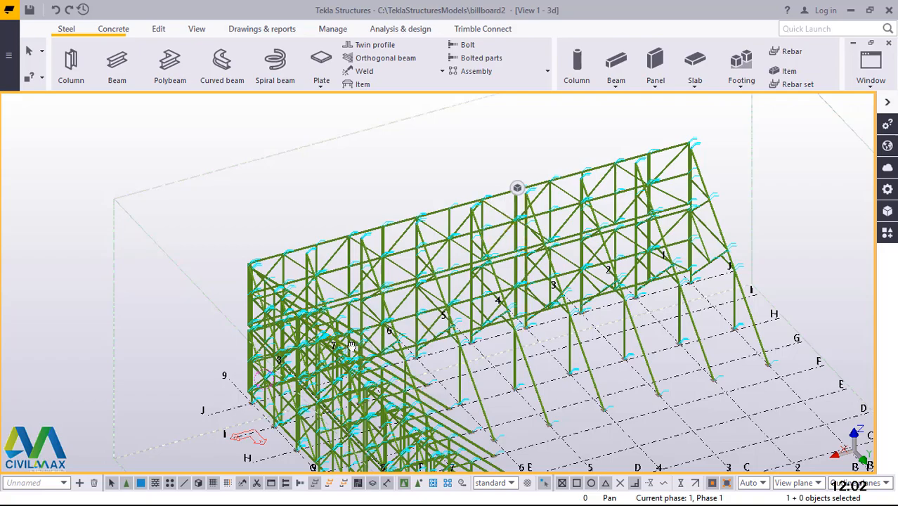
{"action": "mouse_move", "coordinate": [352, 344]}
{"action": "middle_mouse_down", "text": "ctrl"}
{"action": "mouse_move", "coordinate": [531, 286]}
{"action": "mouse_move", "coordinate": [523, 274]}
{"action": "middle_mouse_up", "text": "ctrl"}
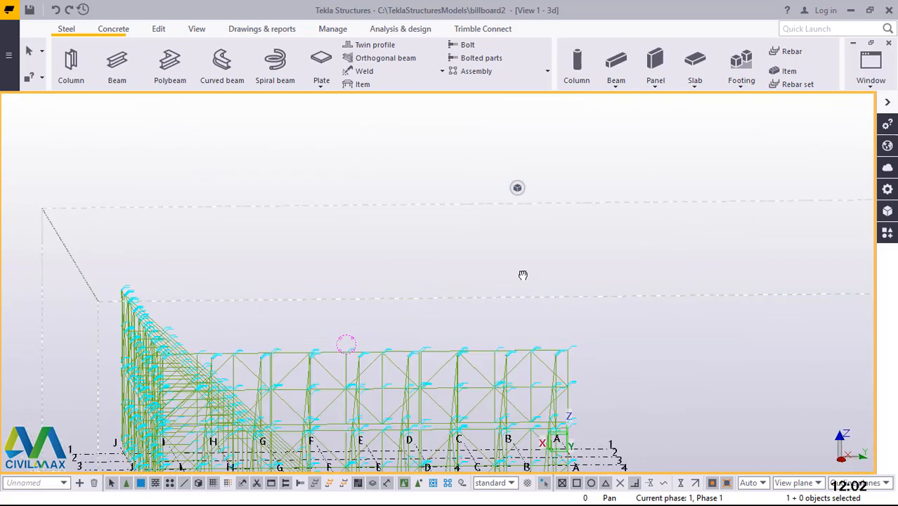
Set the 3D view's rotation around Z to -180 and around X to 0 to show the frame in elevation.
{"action": "double_click", "coordinate": [436, 201]}
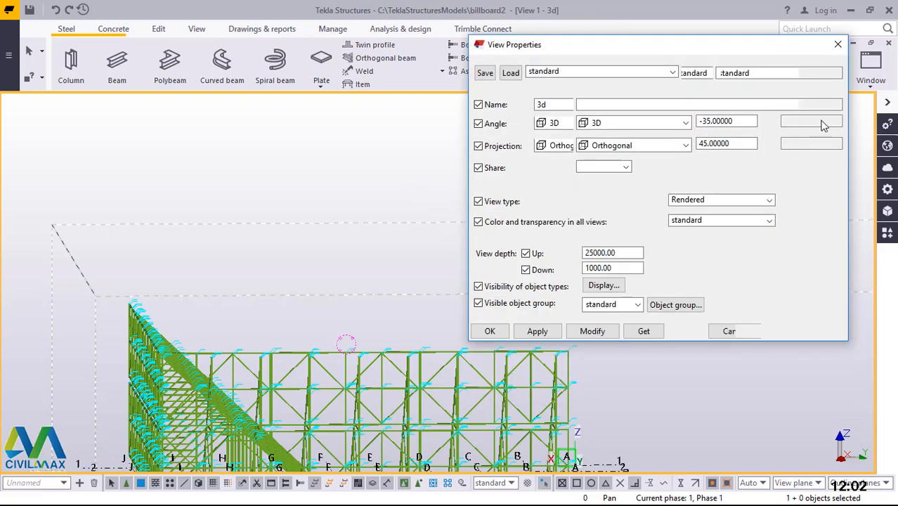
{"action": "left_click_drag", "start_coordinate": [834, 121], "coordinate": [797, 116]}
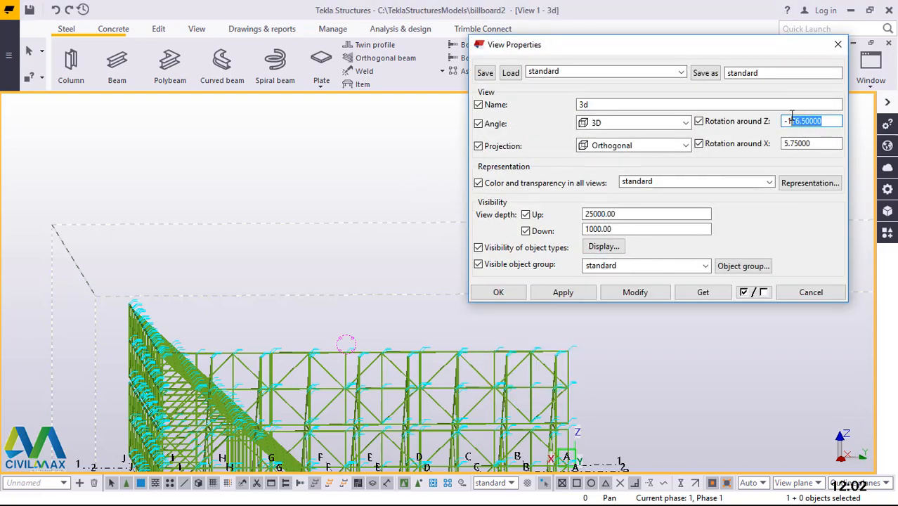
{"action": "type", "text": "80"}
{"action": "key", "text": "Tab"}
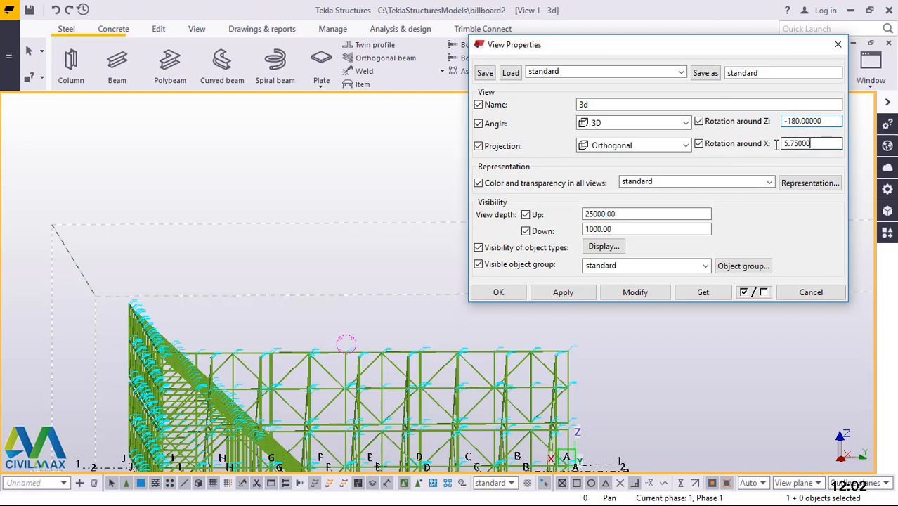
{"action": "type", "text": "0"}
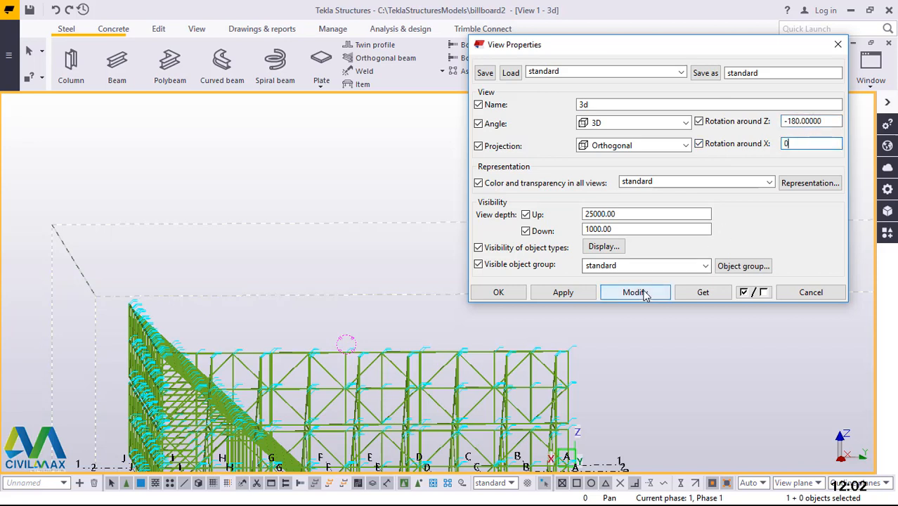
{"action": "left_click", "coordinate": [635, 292]}
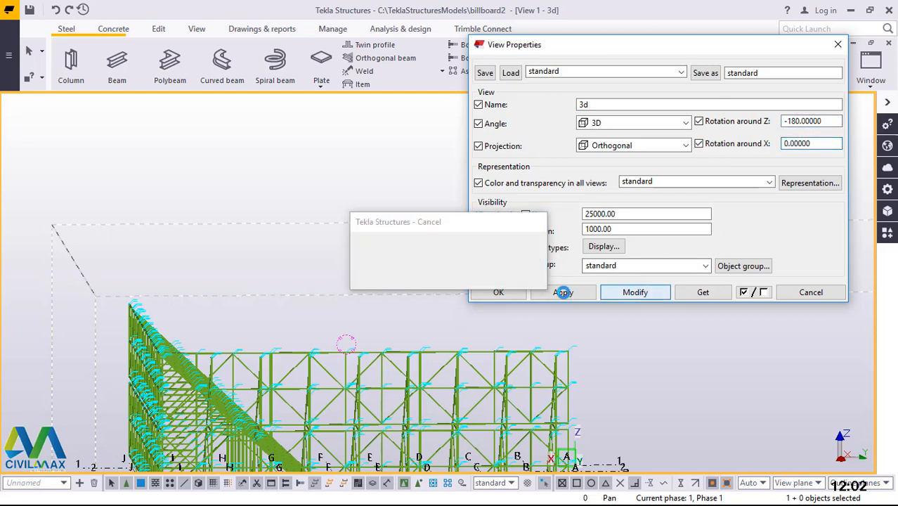
{"action": "left_click", "coordinate": [507, 293]}
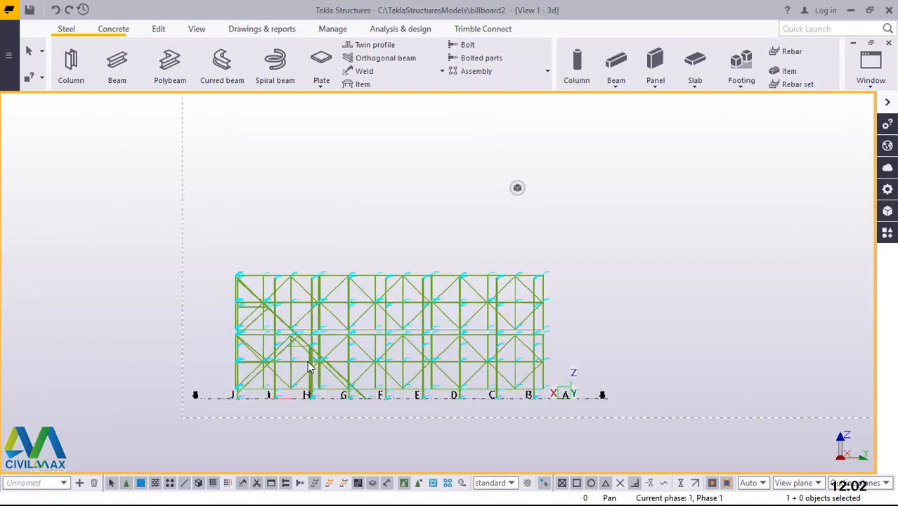
Move the floating contextual toolbar clear of the model and examine both tiers of the frame in elevation.
{"action": "scroll", "coordinate": [310, 366], "scroll_direction": "up", "scroll_amount": 5}
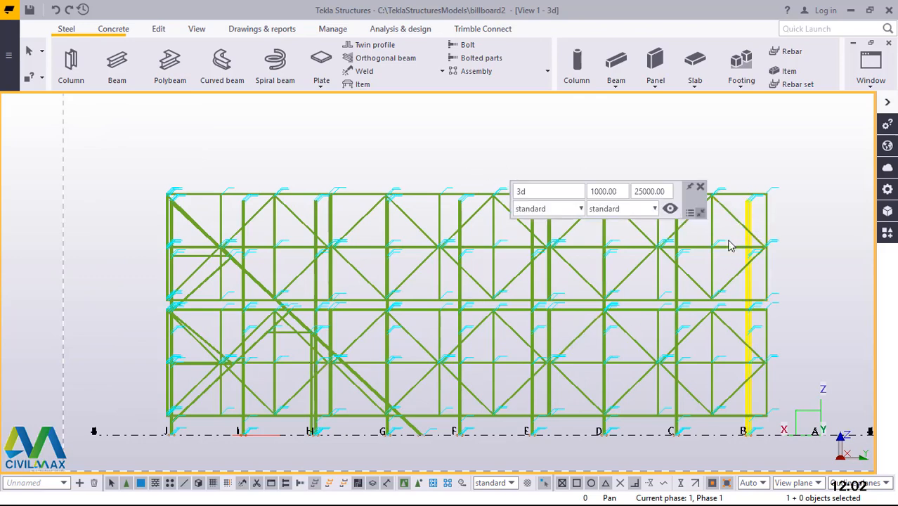
{"action": "scroll", "coordinate": [718, 266], "scroll_direction": "up", "scroll_amount": 1}
{"action": "scroll", "coordinate": [718, 266], "scroll_direction": "up", "scroll_amount": 1}
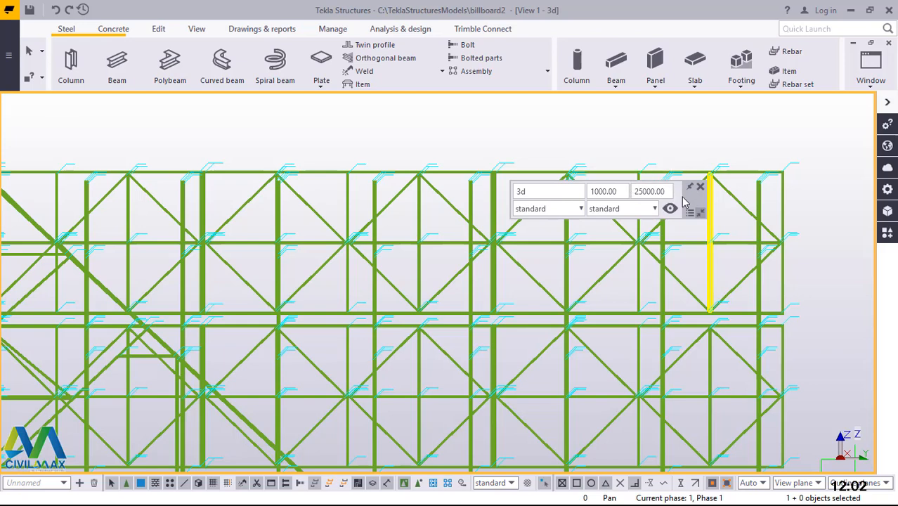
{"action": "left_click_drag", "start_coordinate": [694, 209], "coordinate": [729, 34]}
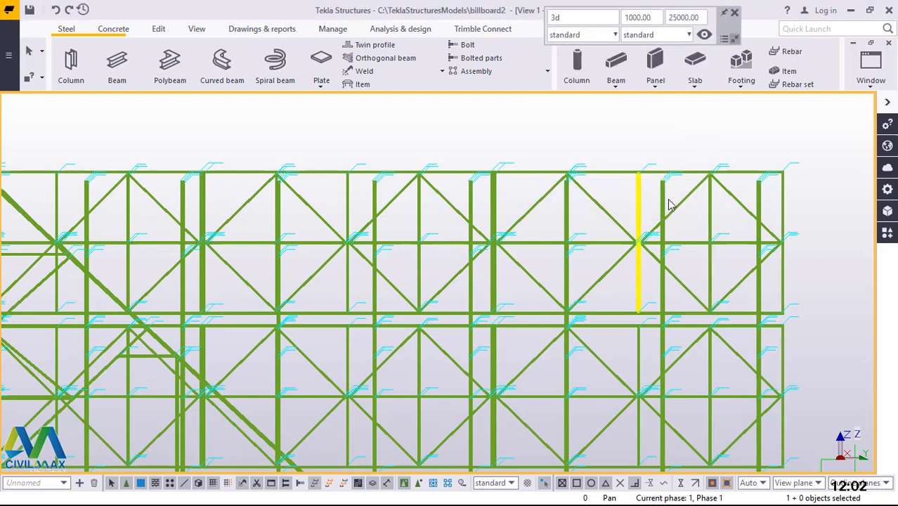
{"action": "scroll", "coordinate": [670, 204], "scroll_direction": "down", "scroll_amount": 2}
{"action": "scroll", "coordinate": [670, 202], "scroll_direction": "down", "scroll_amount": 2}
{"action": "scroll", "coordinate": [460, 372], "scroll_direction": "up", "scroll_amount": 2}
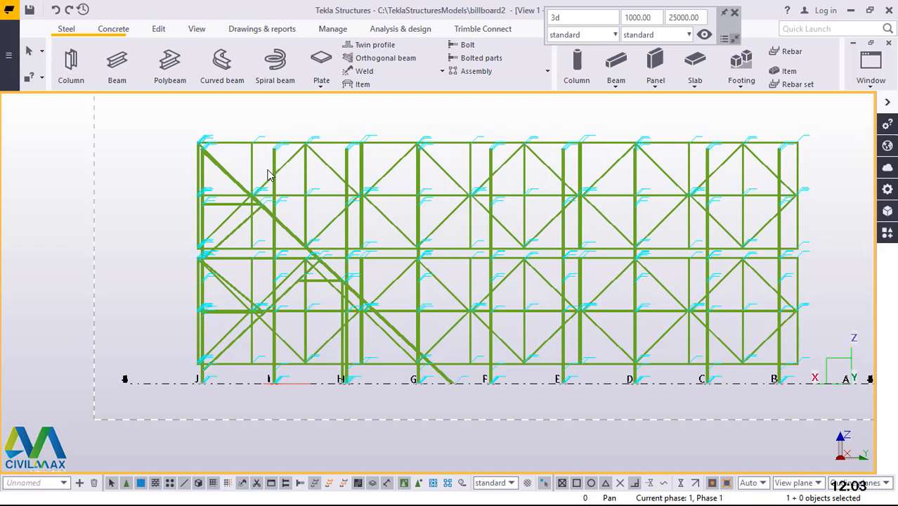
Examine the frame's corner and the inclined rear supports with their base plates in 3D.
{"action": "middle_click_drag", "start_coordinate": [211, 312], "coordinate": [591, 342], "text": "ctrl"}
{"action": "scroll", "coordinate": [669, 343], "scroll_direction": "down", "scroll_amount": 2}
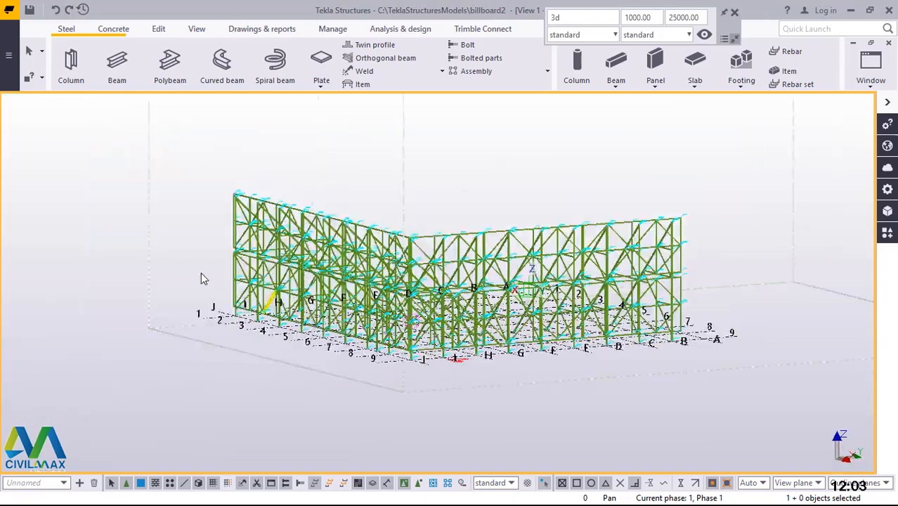
{"action": "scroll", "coordinate": [289, 262], "scroll_direction": "up", "scroll_amount": 4}
{"action": "scroll", "coordinate": [332, 236], "scroll_direction": "down", "scroll_amount": 2}
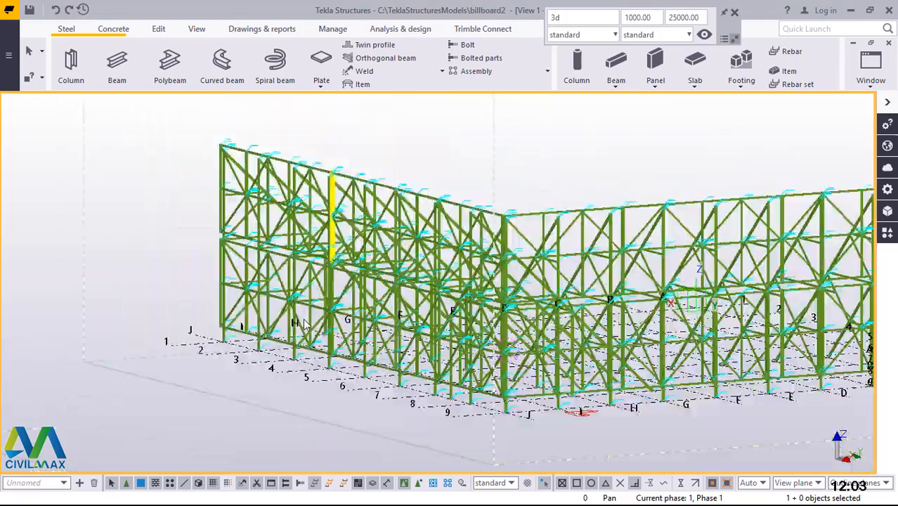
{"action": "middle_click_drag", "start_coordinate": [307, 321], "coordinate": [259, 414], "text": "ctrl"}
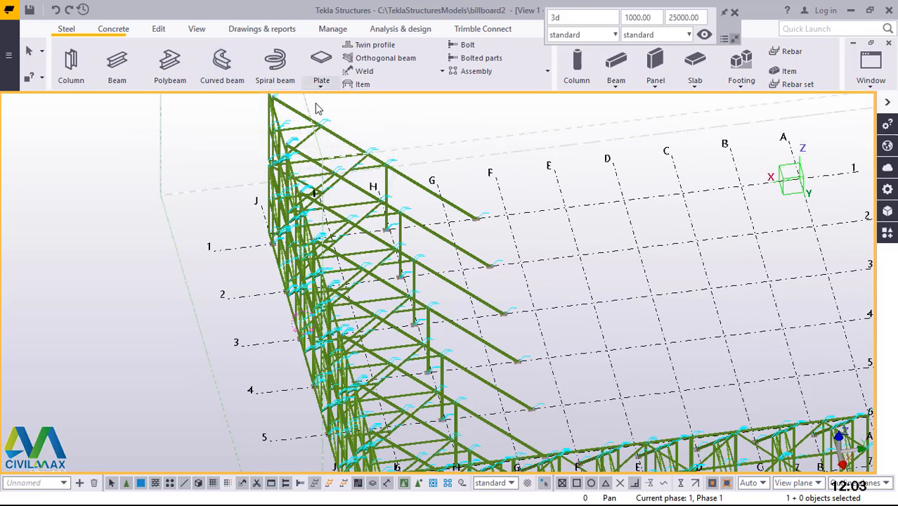
{"action": "scroll", "coordinate": [316, 109], "scroll_direction": "up", "scroll_amount": 2}
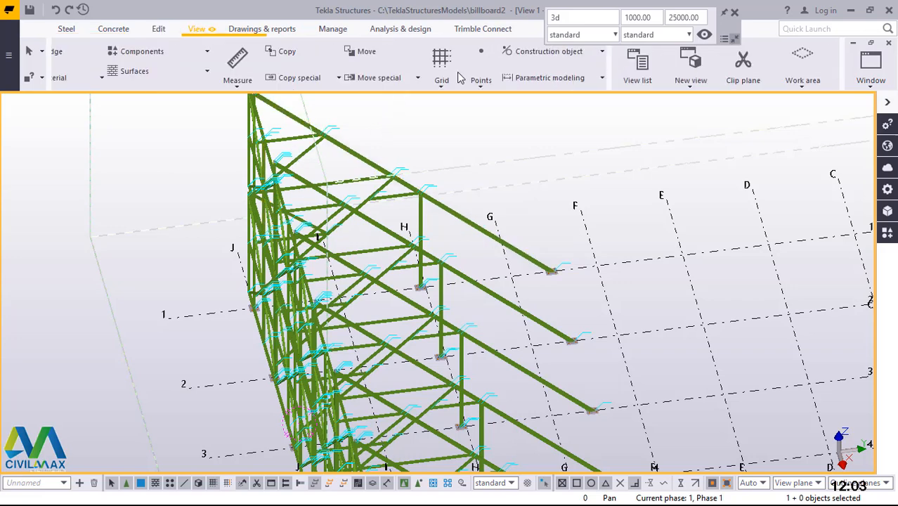
Switch the view from 3D to plane and examine the base plate, horizontal member and front chord at grid J-4.
{"action": "left_click", "coordinate": [485, 52]}
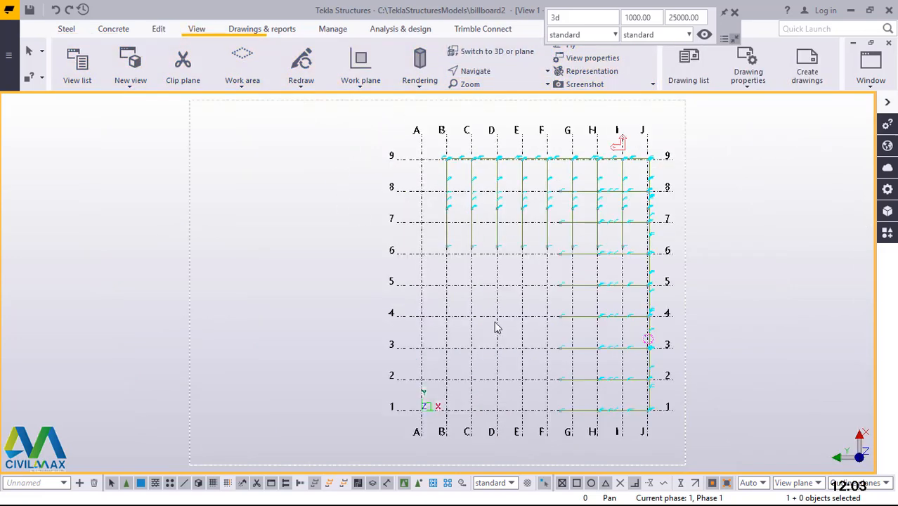
{"action": "scroll", "coordinate": [661, 327], "scroll_direction": "up", "scroll_amount": 12}
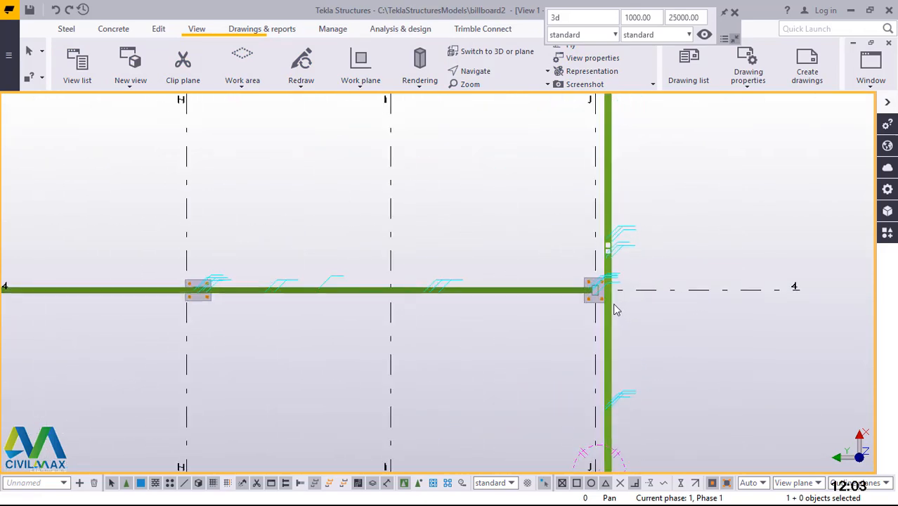
{"action": "scroll", "coordinate": [597, 288], "scroll_direction": "up", "scroll_amount": 10}
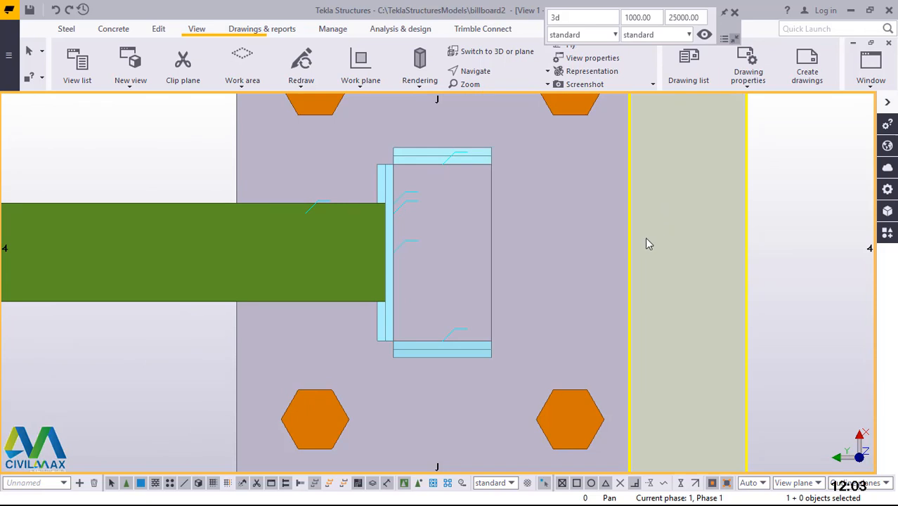
{"action": "scroll", "coordinate": [584, 251], "scroll_direction": "down", "scroll_amount": 5}
{"action": "scroll", "coordinate": [584, 232], "scroll_direction": "up", "scroll_amount": 4}
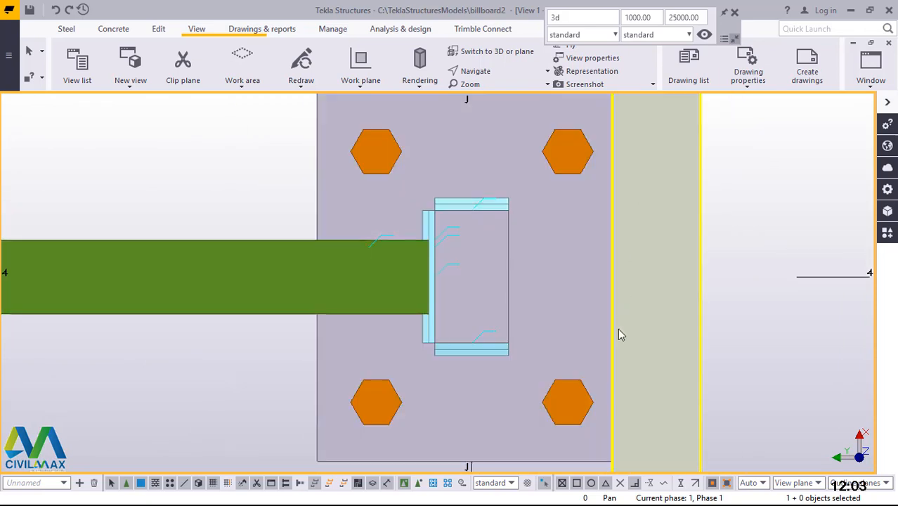
{"action": "scroll", "coordinate": [619, 330], "scroll_direction": "down", "scroll_amount": 5}
{"action": "scroll", "coordinate": [603, 309], "scroll_direction": "down", "scroll_amount": 2}
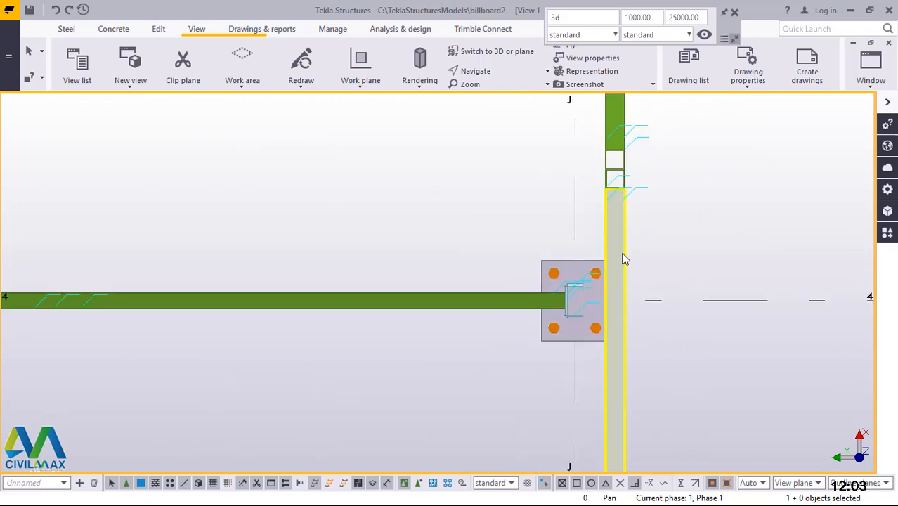
{"action": "scroll", "coordinate": [605, 310], "scroll_direction": "up", "scroll_amount": 2}
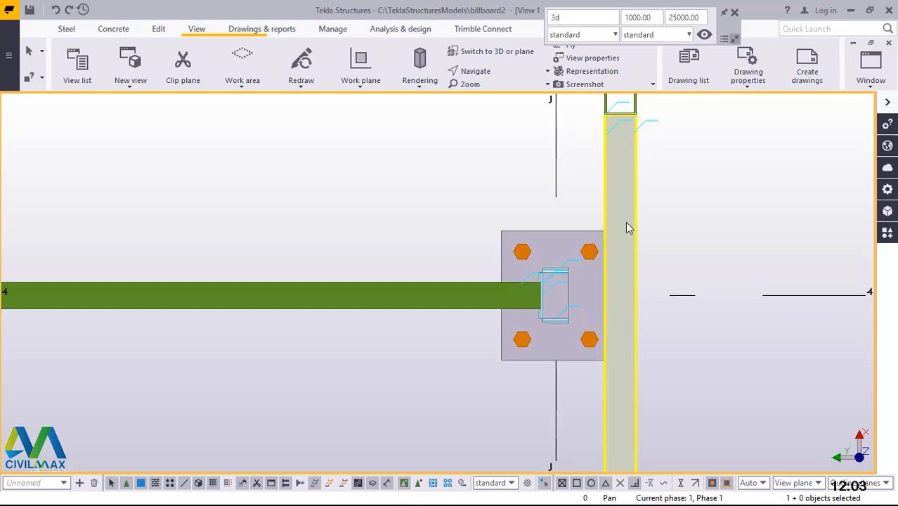
{"action": "left_click", "coordinate": [529, 307]}
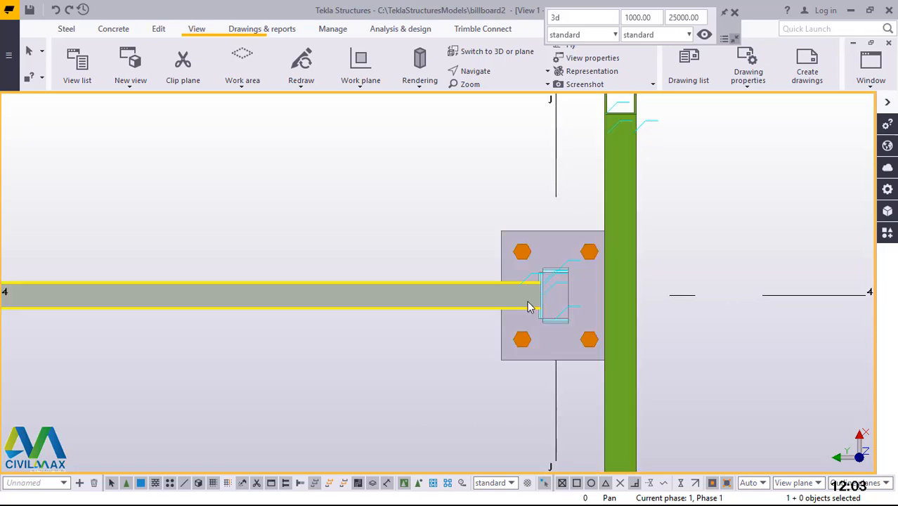
{"action": "scroll", "coordinate": [501, 299], "scroll_direction": "down", "scroll_amount": 3}
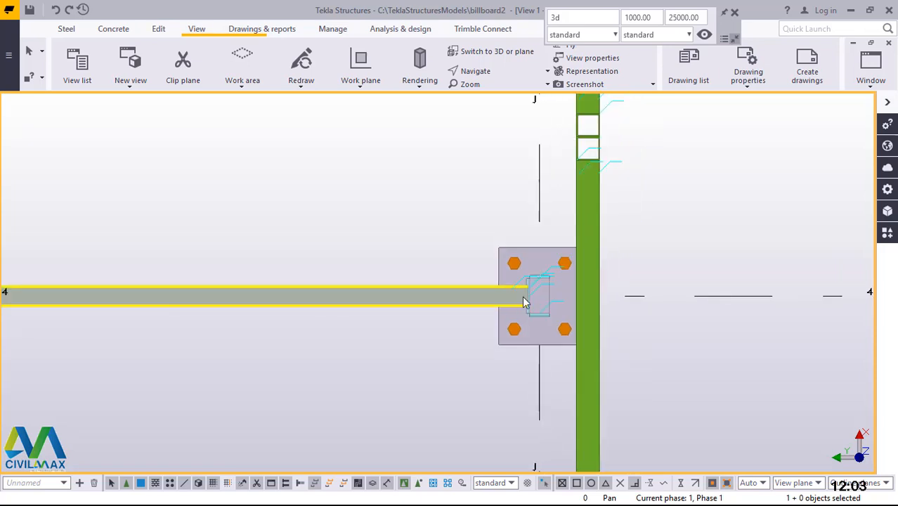
Inspect the bolt layout and the horizontal member's end connection at the grid J-4 base plate up close in plan.
{"action": "scroll", "coordinate": [554, 295], "scroll_direction": "up", "scroll_amount": 9}
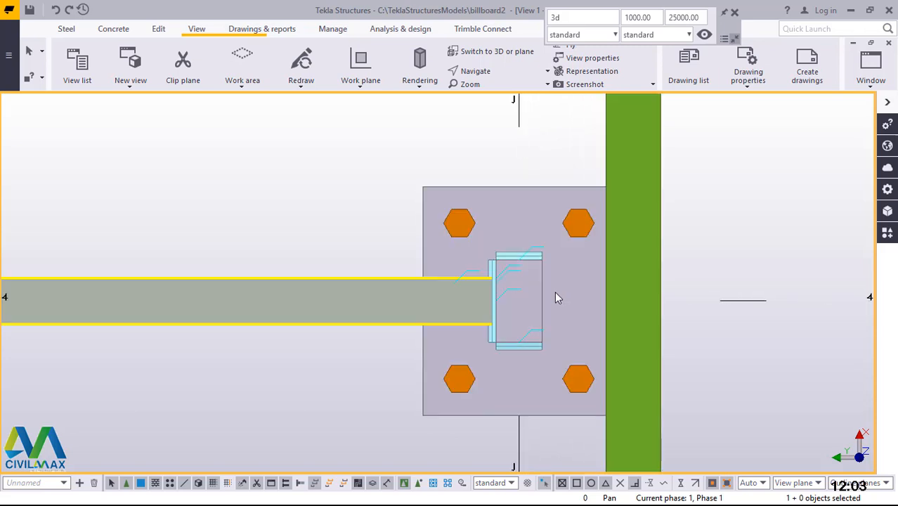
{"action": "scroll", "coordinate": [498, 329], "scroll_direction": "down", "scroll_amount": 2}
{"action": "scroll", "coordinate": [496, 329], "scroll_direction": "down", "scroll_amount": 5}
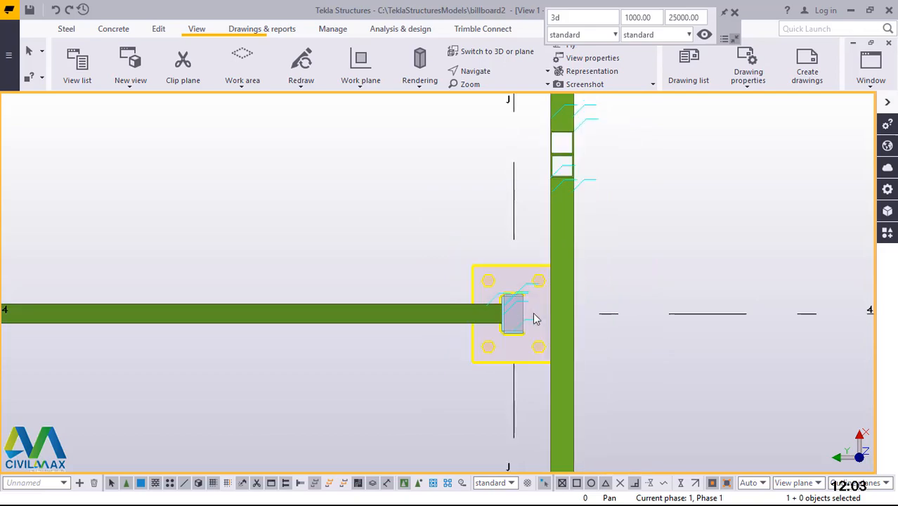
Switch the view from plane back to 3D and examine the posts, diagonal braces and base plates near the frame's corner.
{"action": "left_click", "coordinate": [497, 54]}
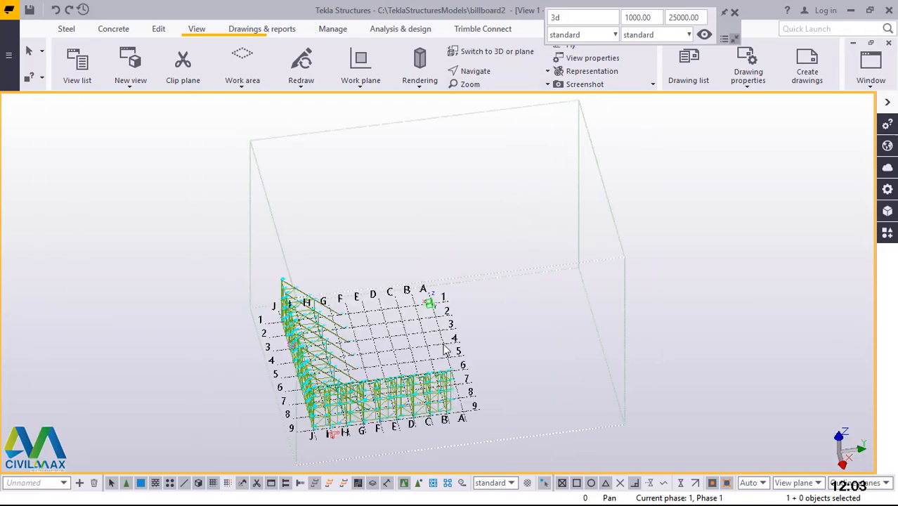
{"action": "scroll", "coordinate": [320, 418], "scroll_direction": "up", "scroll_amount": 6}
{"action": "scroll", "coordinate": [315, 427], "scroll_direction": "up", "scroll_amount": 8}
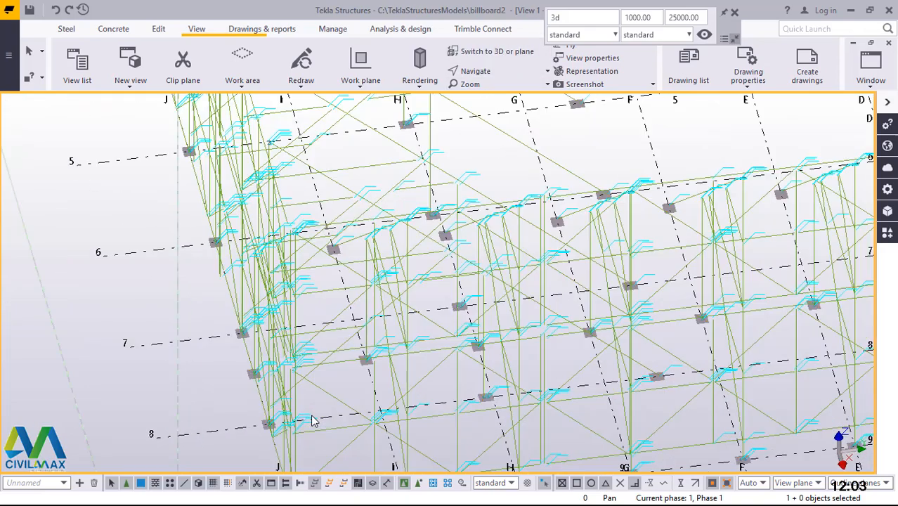
{"action": "scroll", "coordinate": [286, 406], "scroll_direction": "up", "scroll_amount": 10}
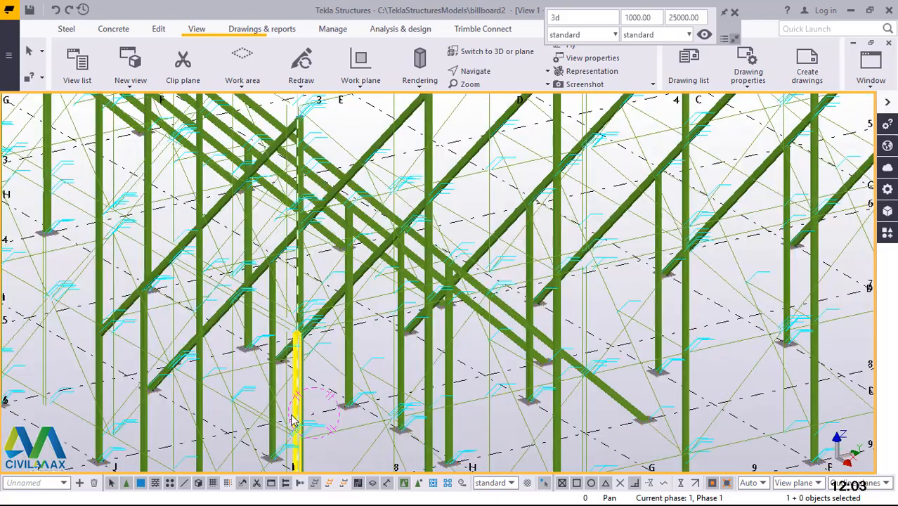
{"action": "scroll", "coordinate": [286, 407], "scroll_direction": "down", "scroll_amount": 10}
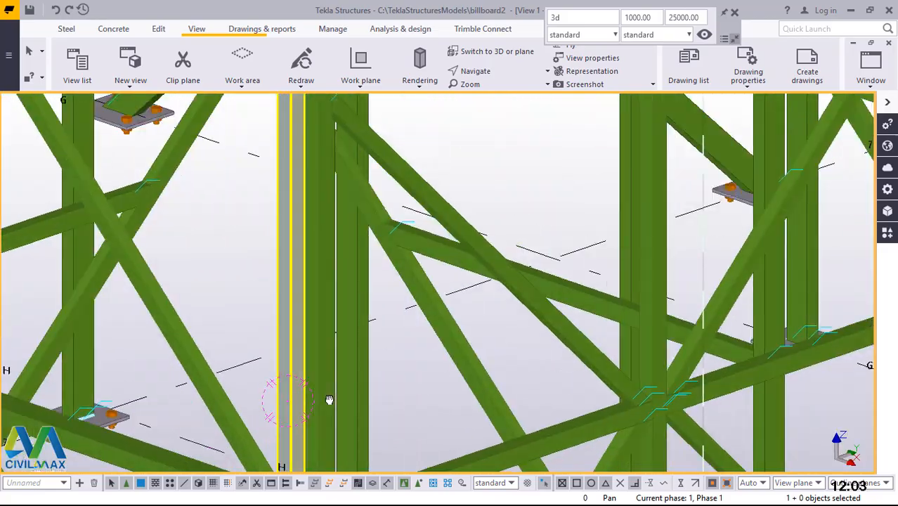
{"action": "scroll", "coordinate": [328, 285], "scroll_direction": "up", "scroll_amount": 3}
{"action": "scroll", "coordinate": [328, 284], "scroll_direction": "up", "scroll_amount": 6}
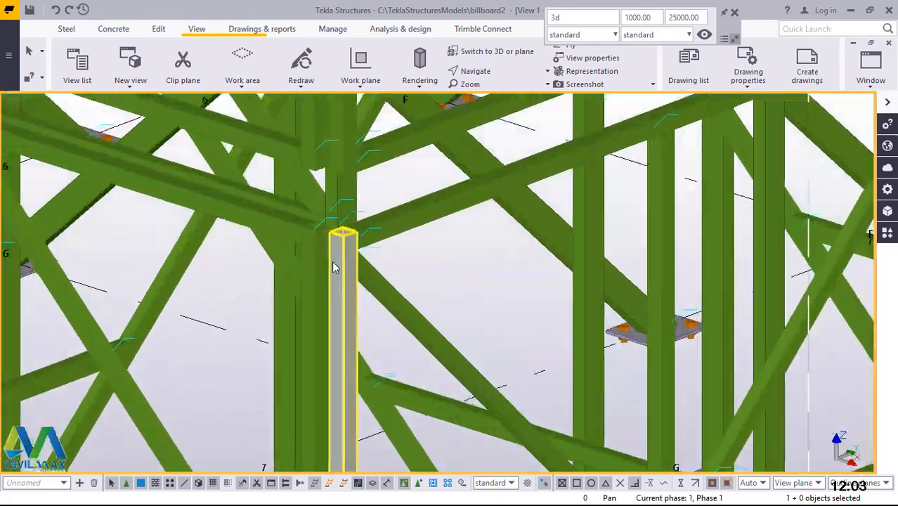
Examine both wings of the billboard frame in 3D from the front corner and from the rear support side.
{"action": "middle_click_drag", "start_coordinate": [287, 213], "coordinate": [263, 245], "text": "ctrl"}
{"action": "scroll", "coordinate": [262, 245], "scroll_direction": "down", "scroll_amount": 3}
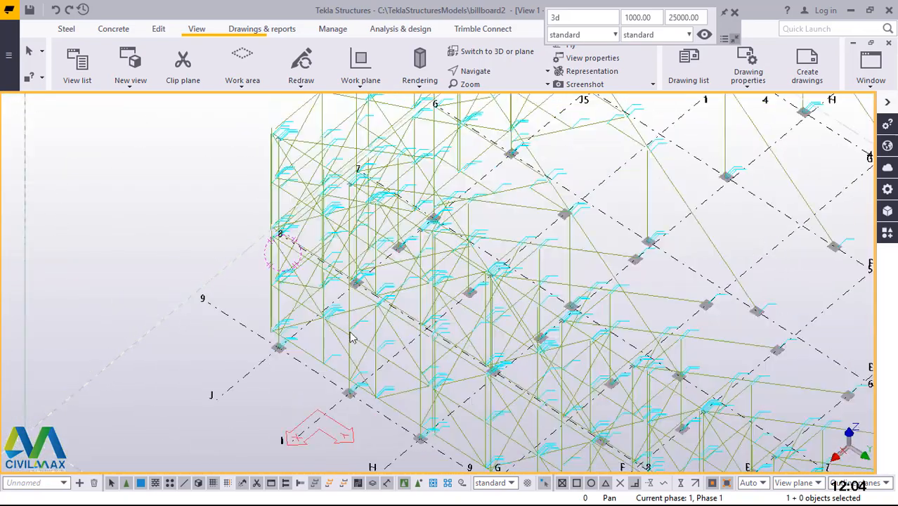
{"action": "middle_click_drag", "start_coordinate": [349, 331], "coordinate": [350, 286], "text": "ctrl"}
{"action": "scroll", "coordinate": [323, 320], "scroll_direction": "down", "scroll_amount": 5}
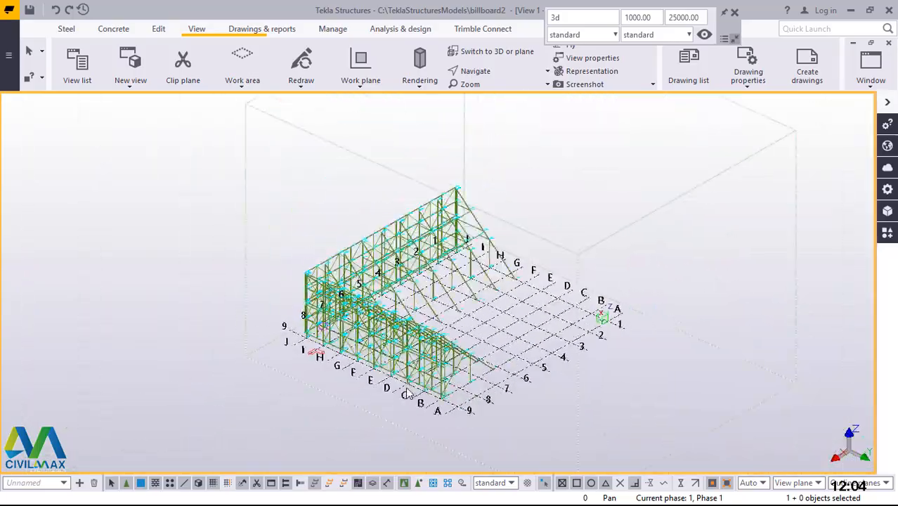
{"action": "scroll", "coordinate": [407, 394], "scroll_direction": "up", "scroll_amount": 8}
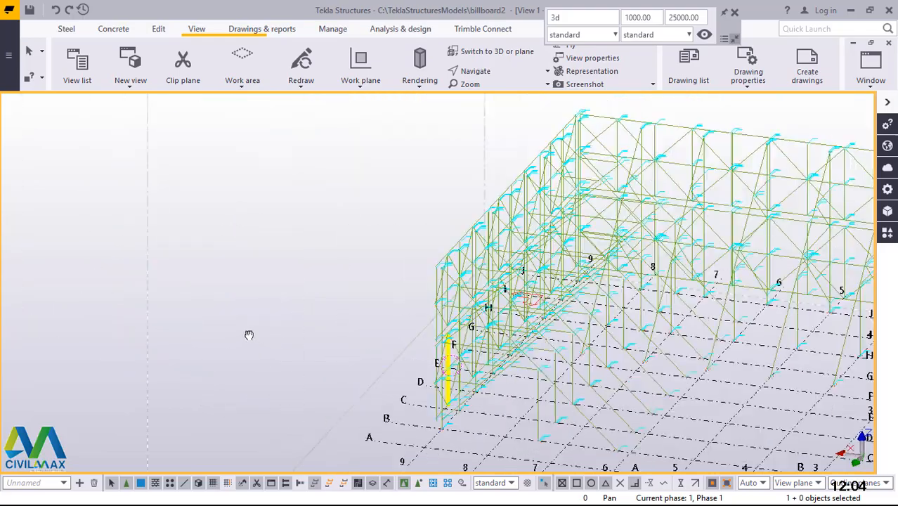
{"action": "scroll", "coordinate": [144, 314], "scroll_direction": "down", "scroll_amount": 4}
{"action": "scroll", "coordinate": [524, 295], "scroll_direction": "up", "scroll_amount": 3}
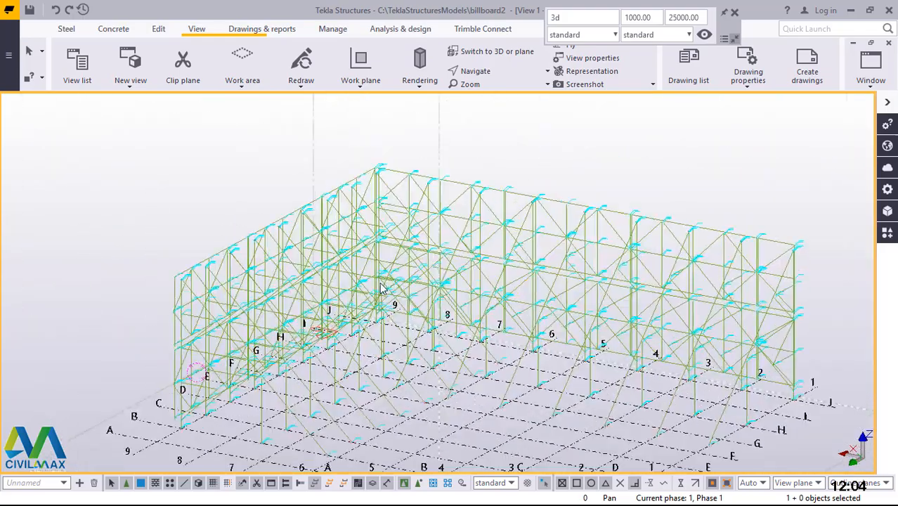
{"action": "scroll", "coordinate": [382, 288], "scroll_direction": "up", "scroll_amount": 5}
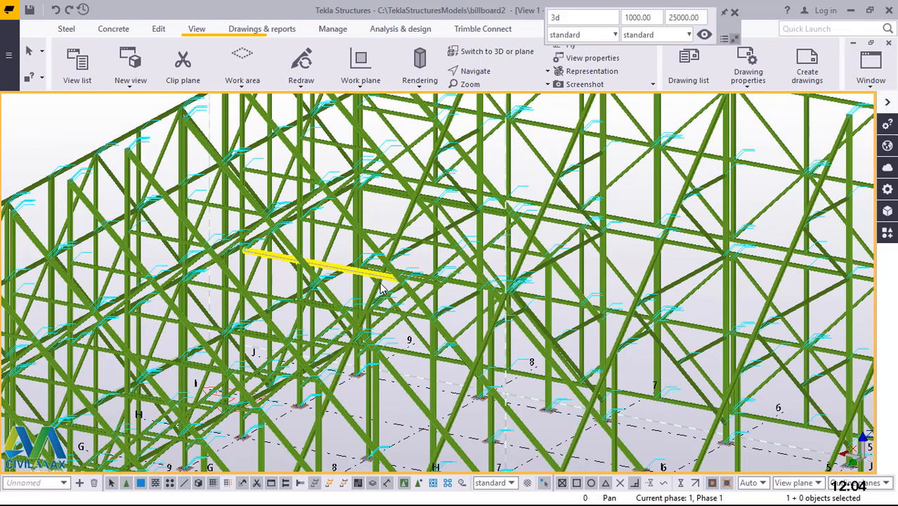